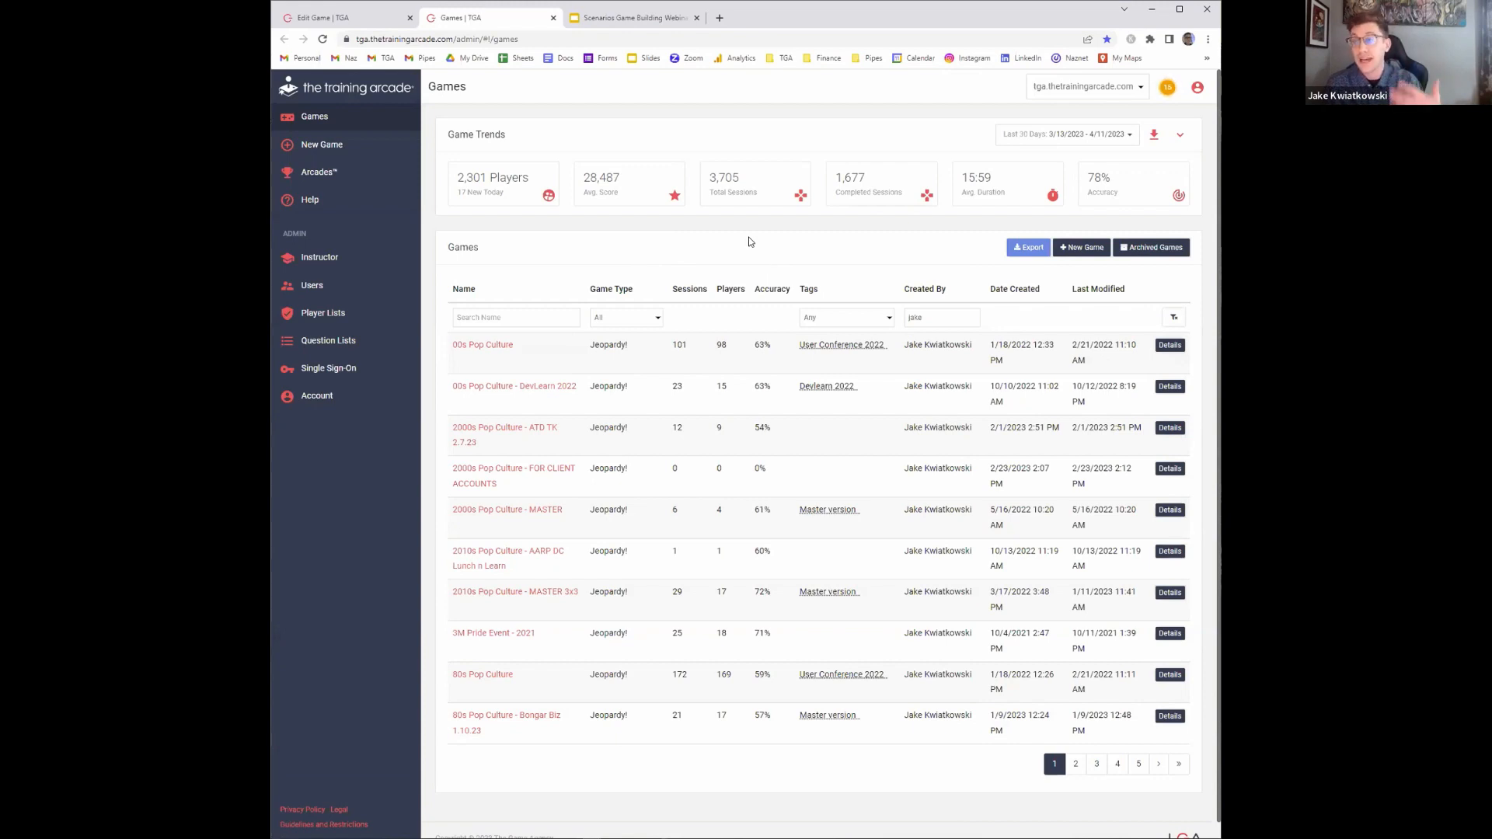
Create a new Scenarios game and name it with your first name followed by Webinar Scenario Game
left_click(1074, 254)
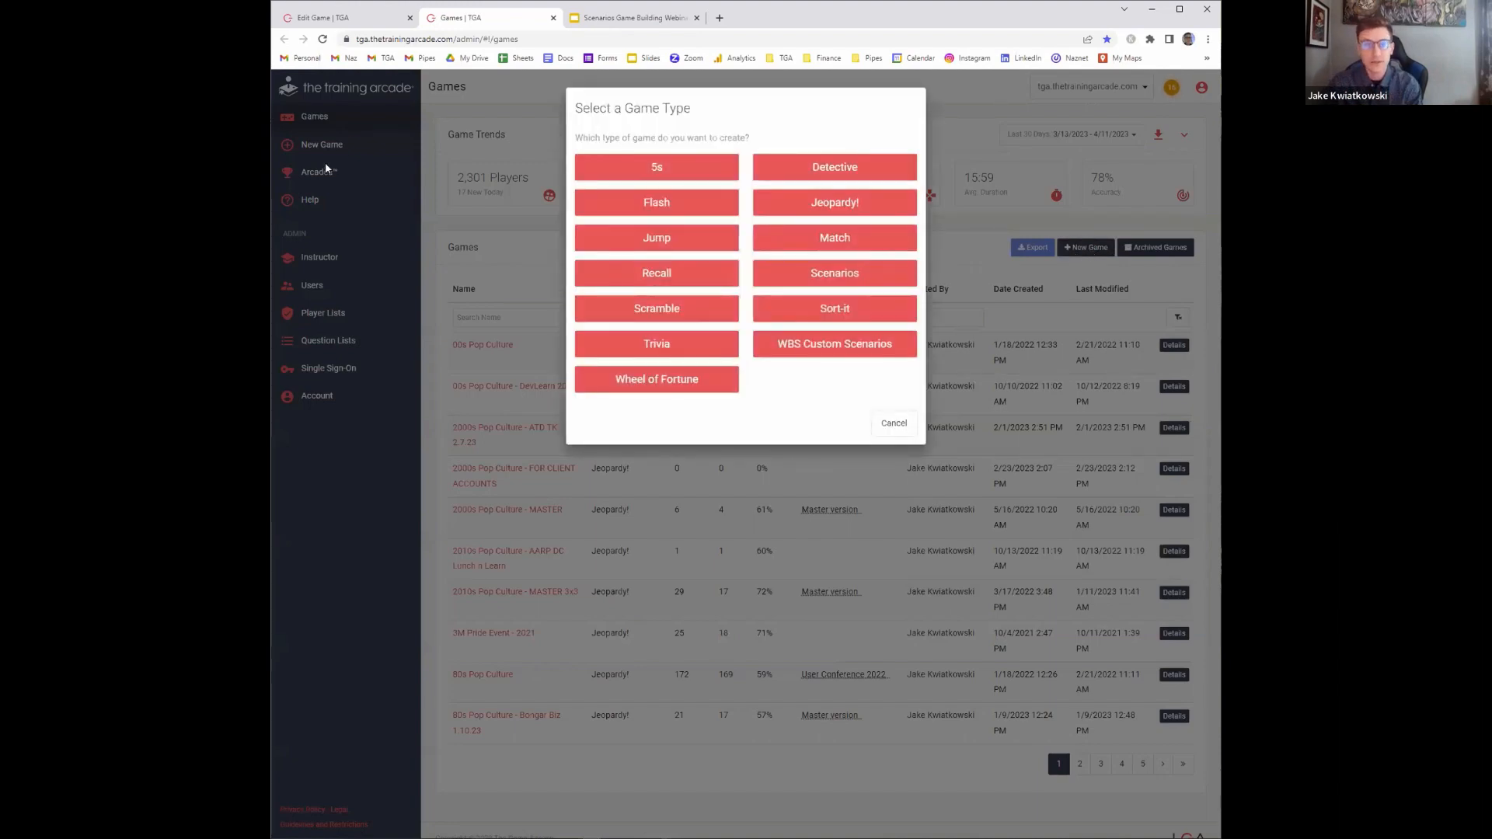
left_click(826, 274)
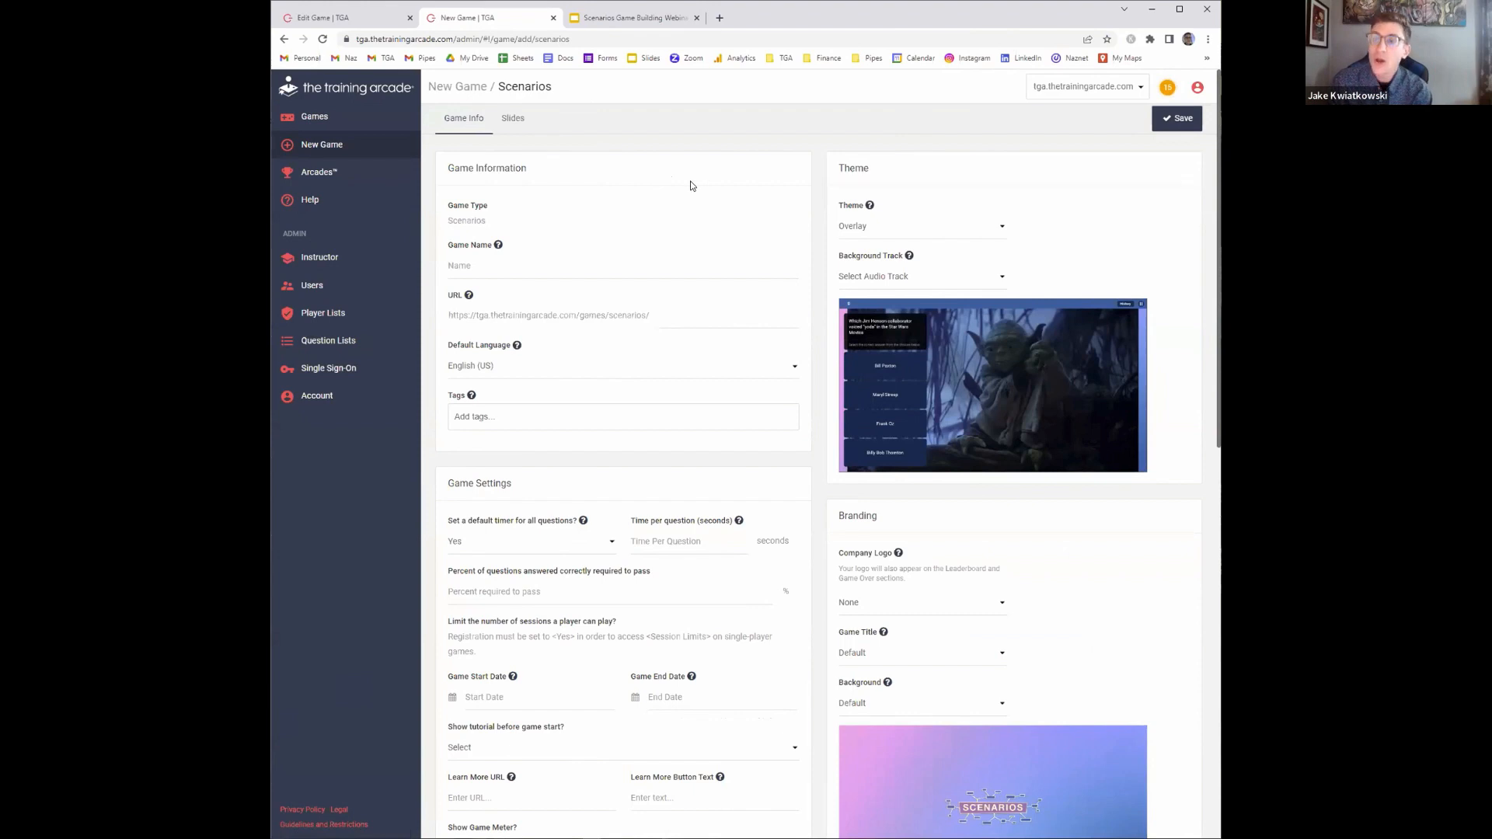
left_click(565, 267)
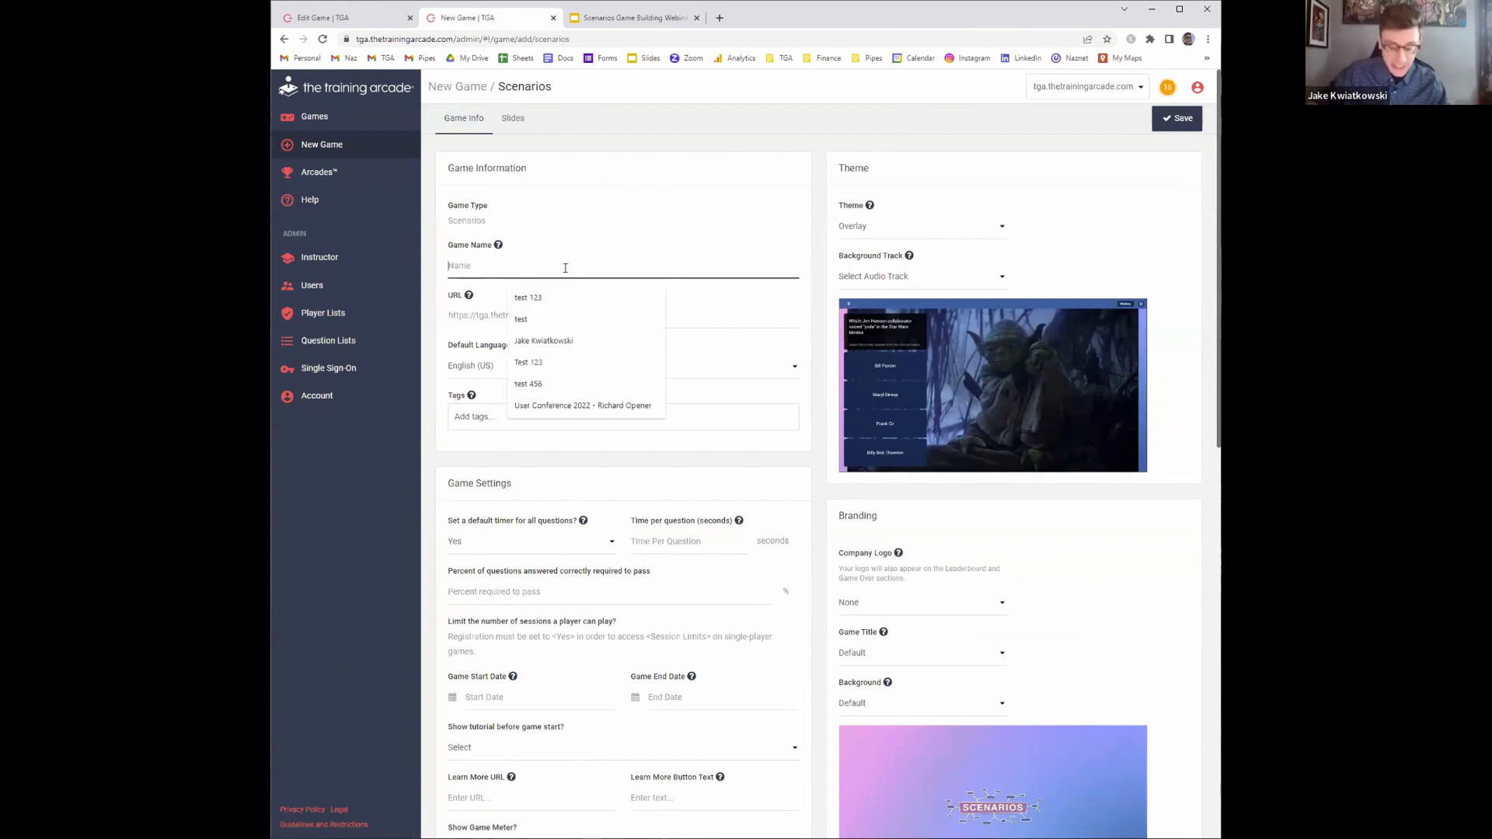
type("Jake Webionma")
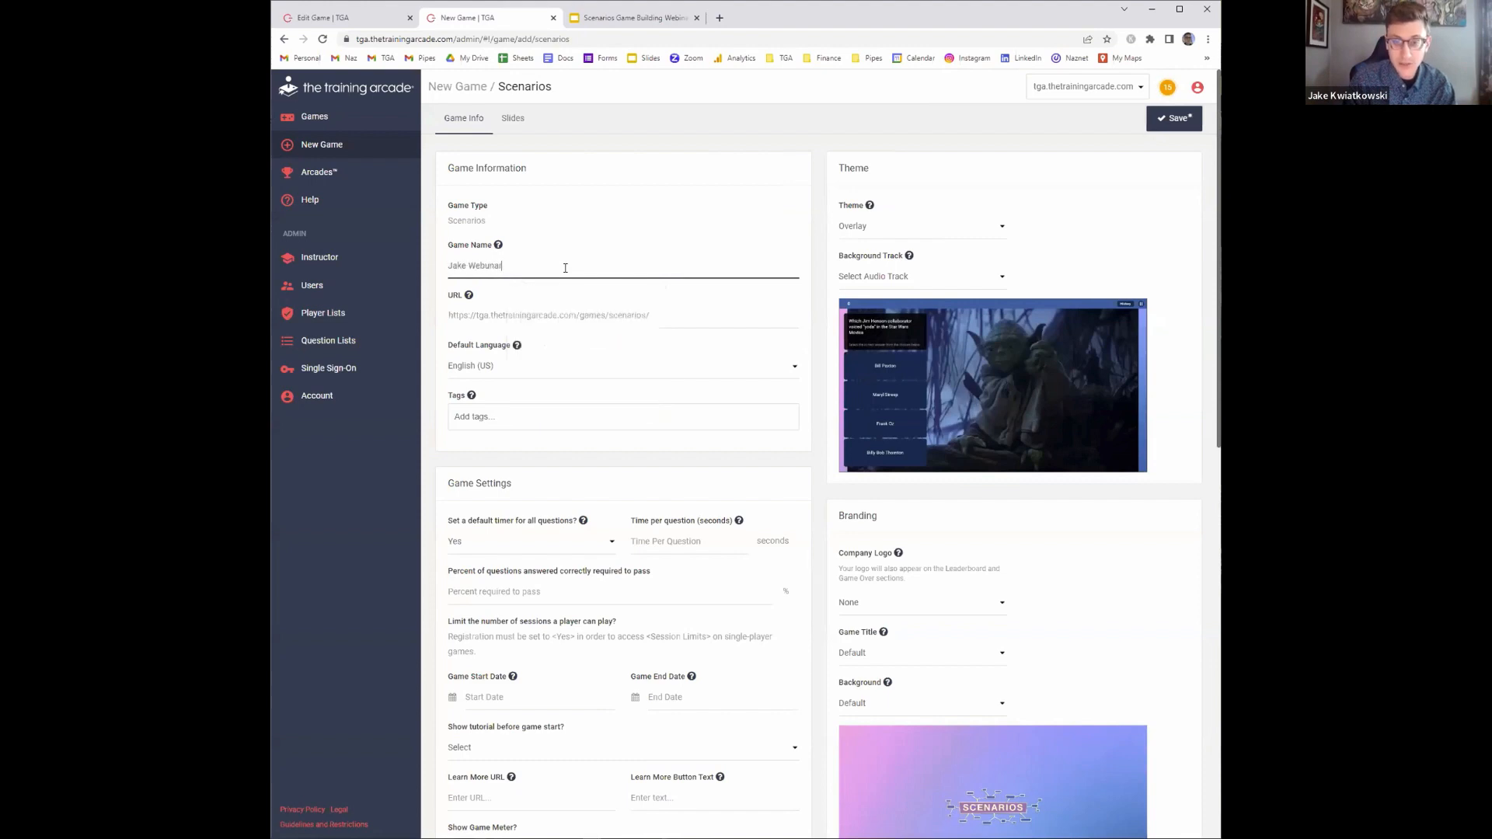
key("BackSpace")
key("BackSpace")
key("BackSpace")
key("BackSpace")
type("nar Scenario Game")
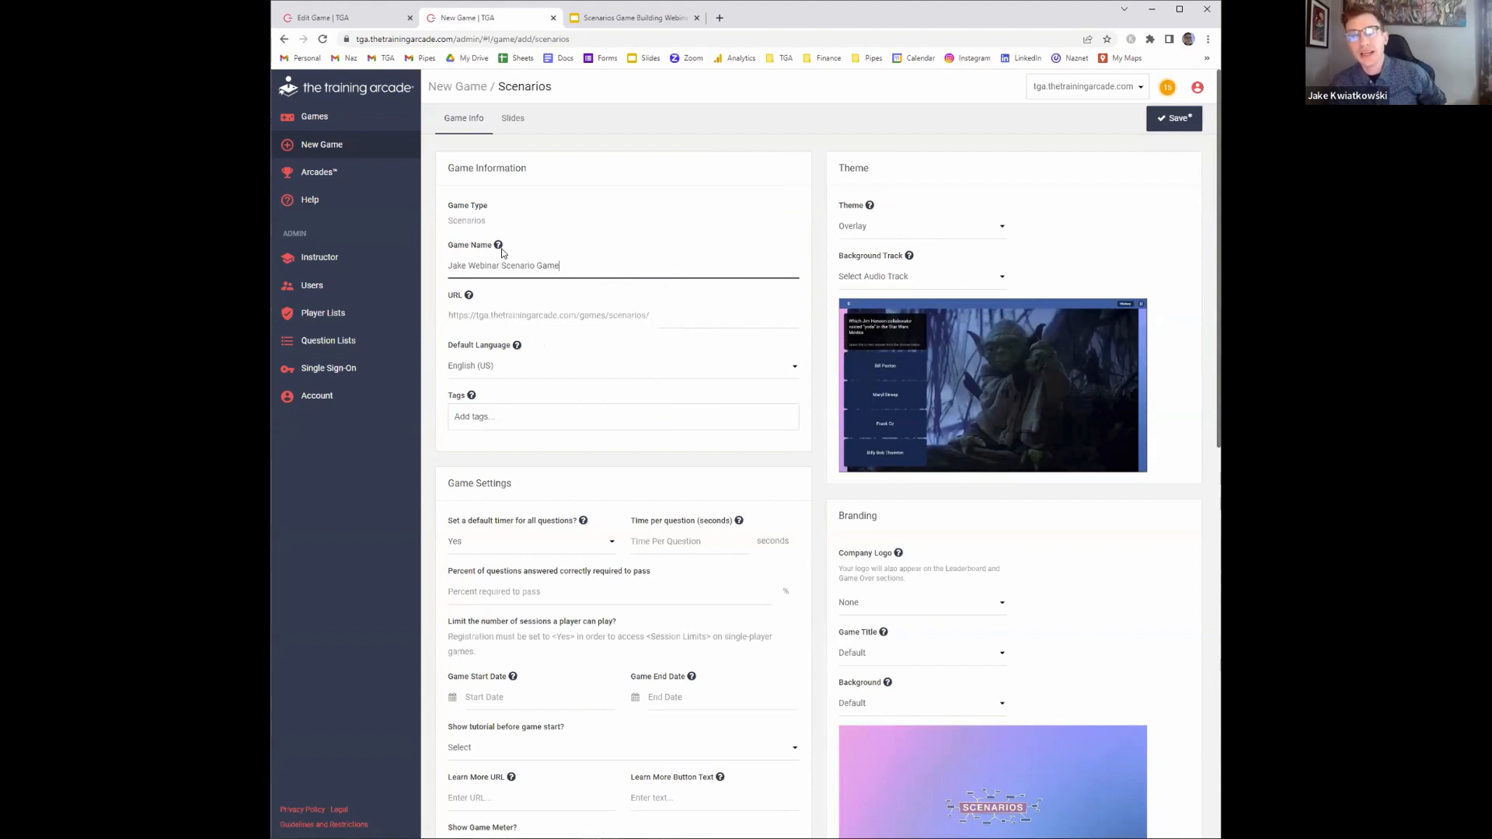
Generate the game's URL slug from its name and select the slug to review it
left_click(567, 307)
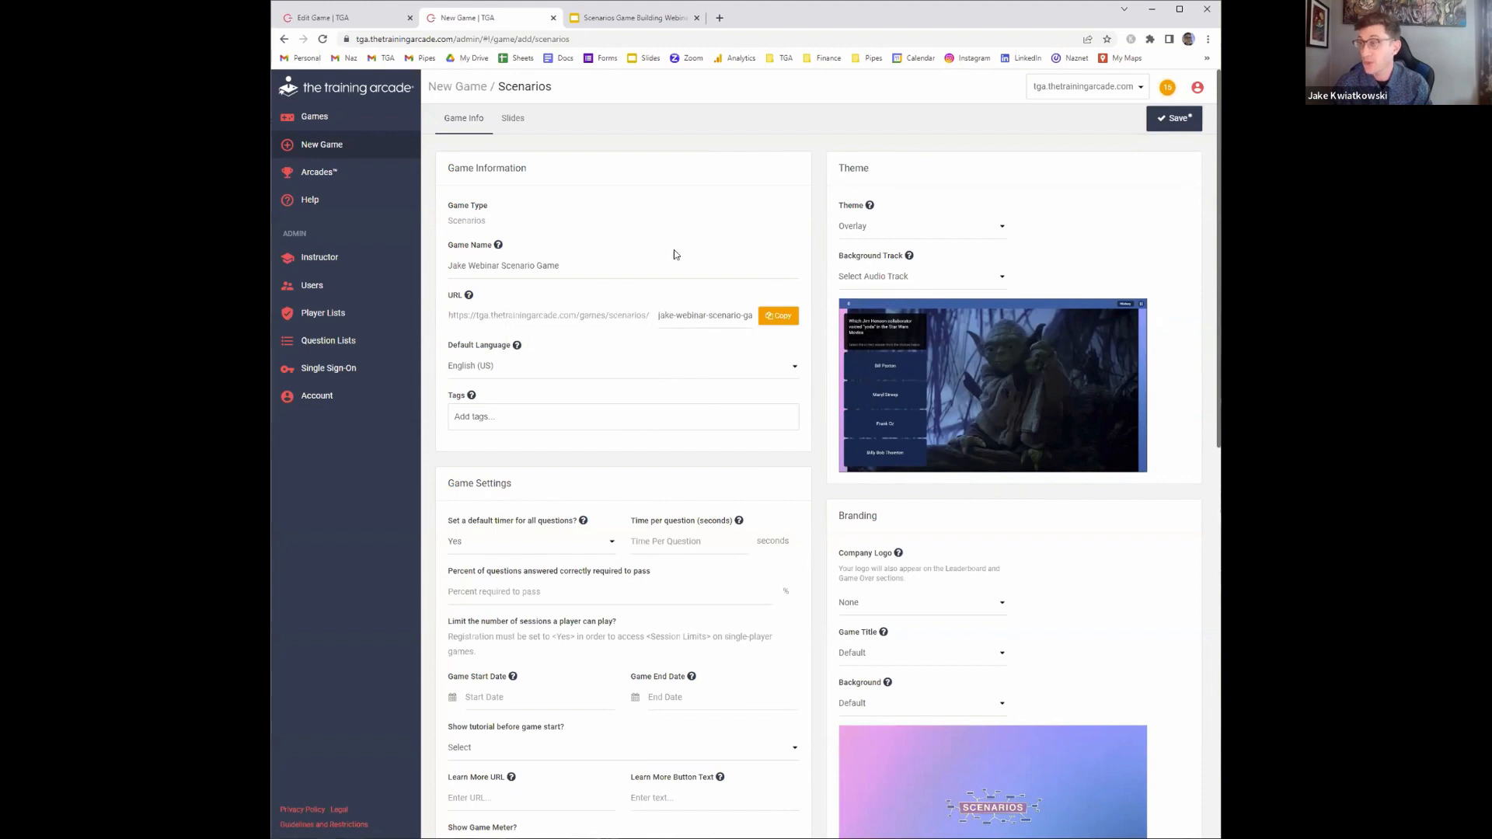
left_click_drag(681, 316, 758, 317)
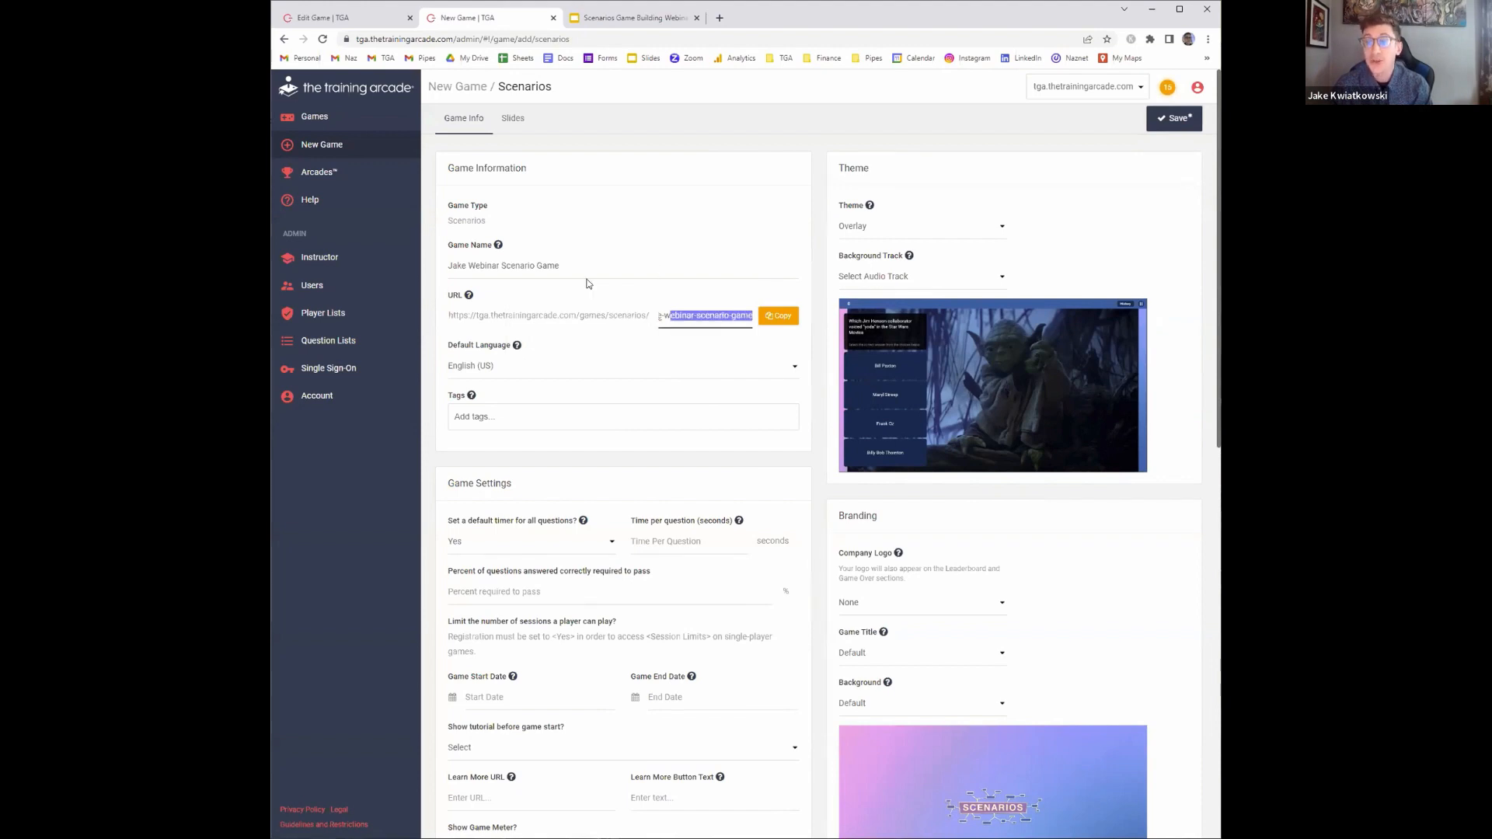
left_click(550, 307)
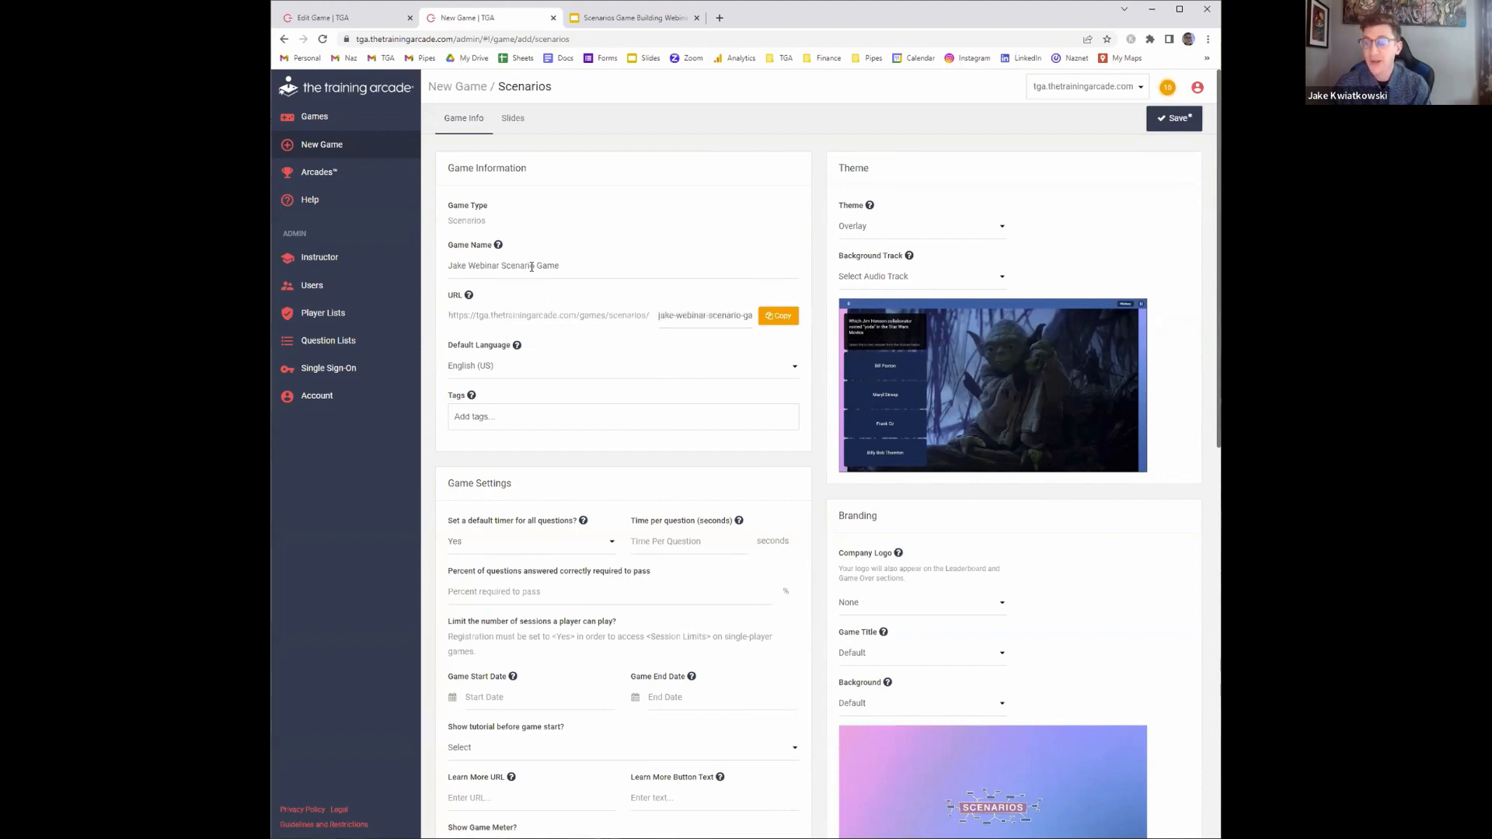
Set the default language to English (US)
left_click(519, 376)
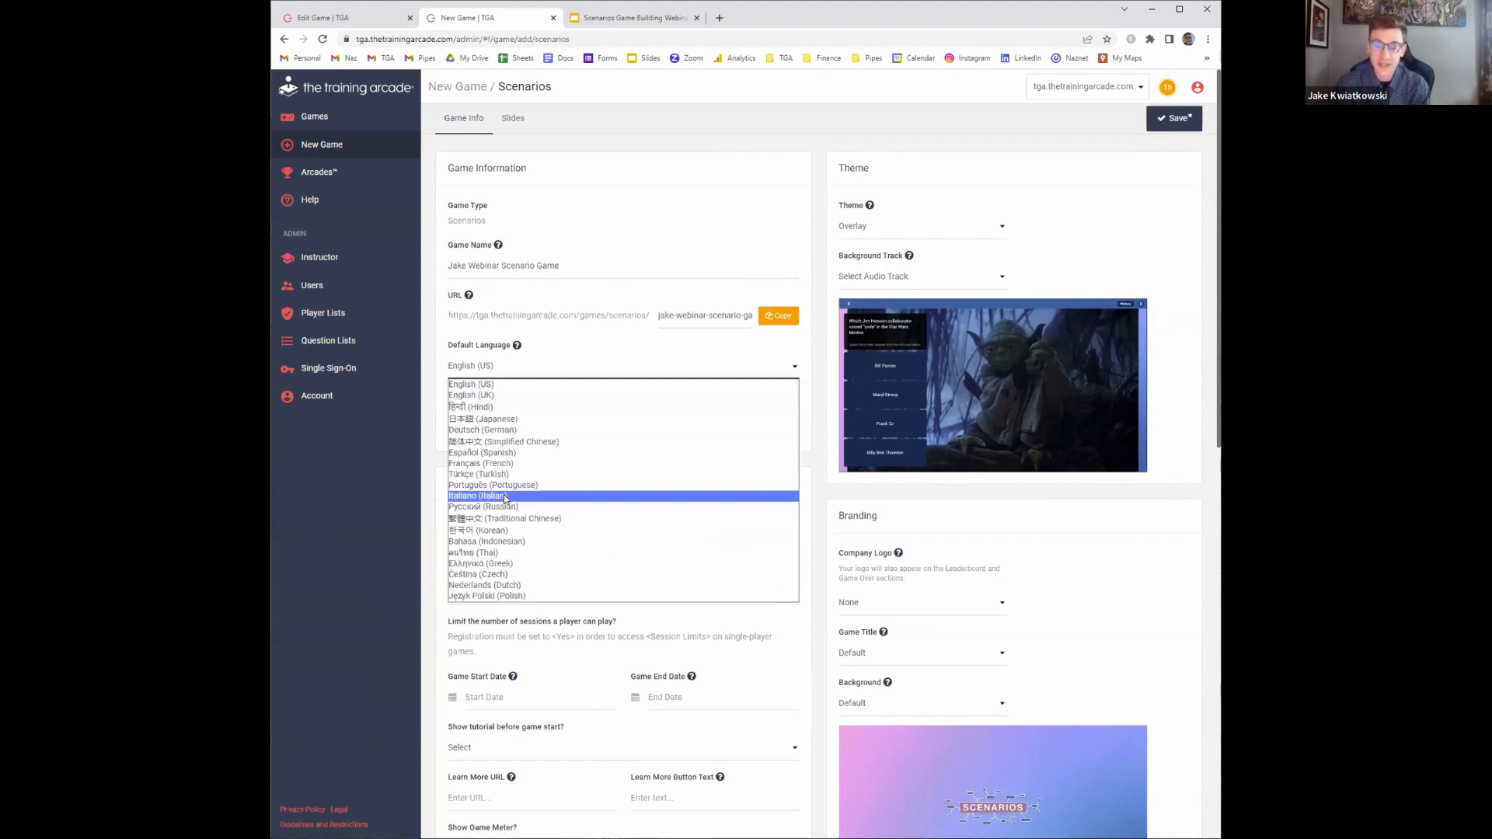
left_click(479, 386)
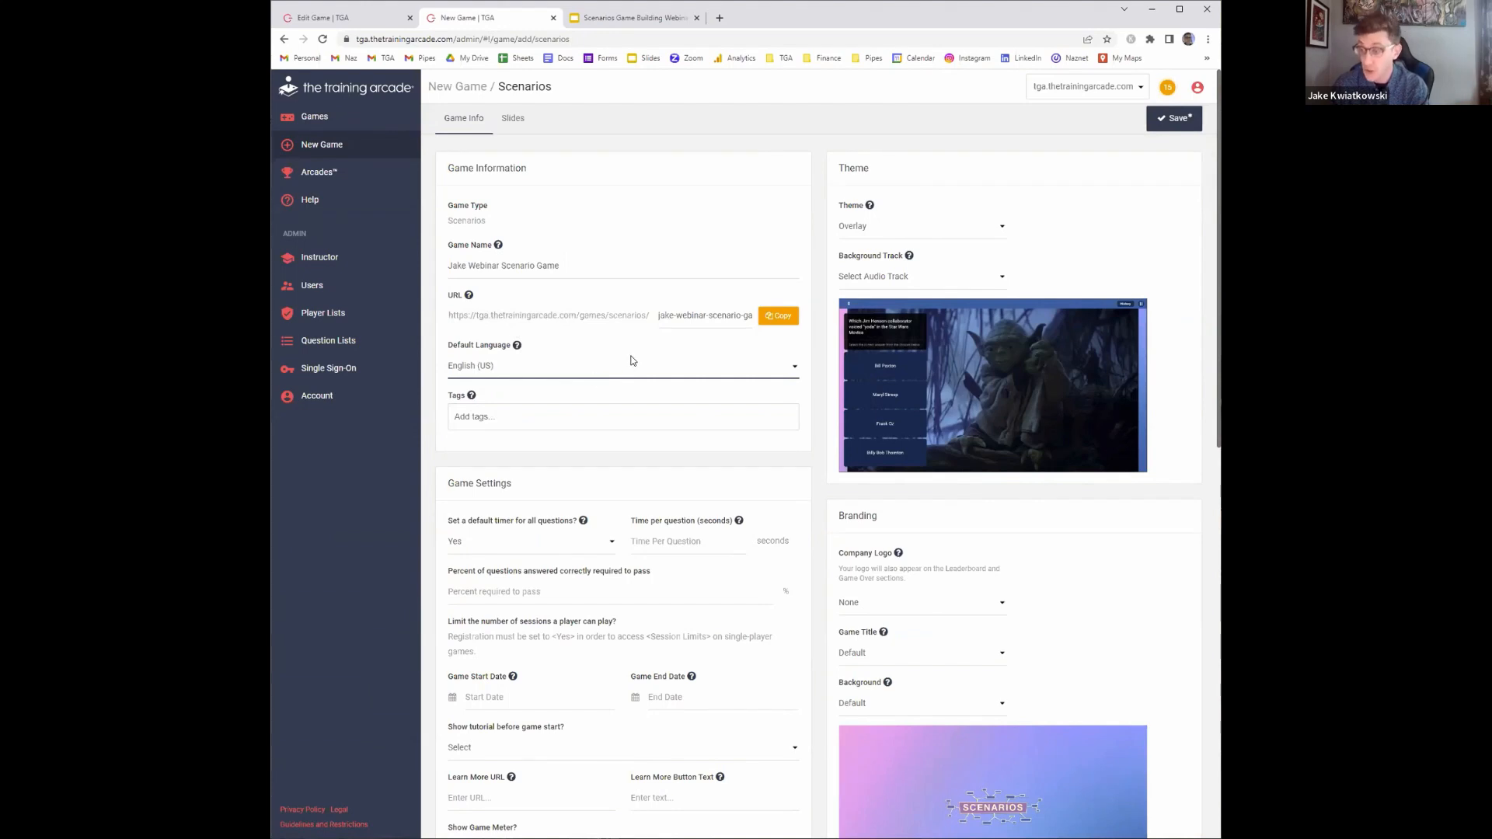
Review the game settings and browse the available tags without adding any
scroll(863, 365, "down", 2)
scroll(893, 466, "down", 1)
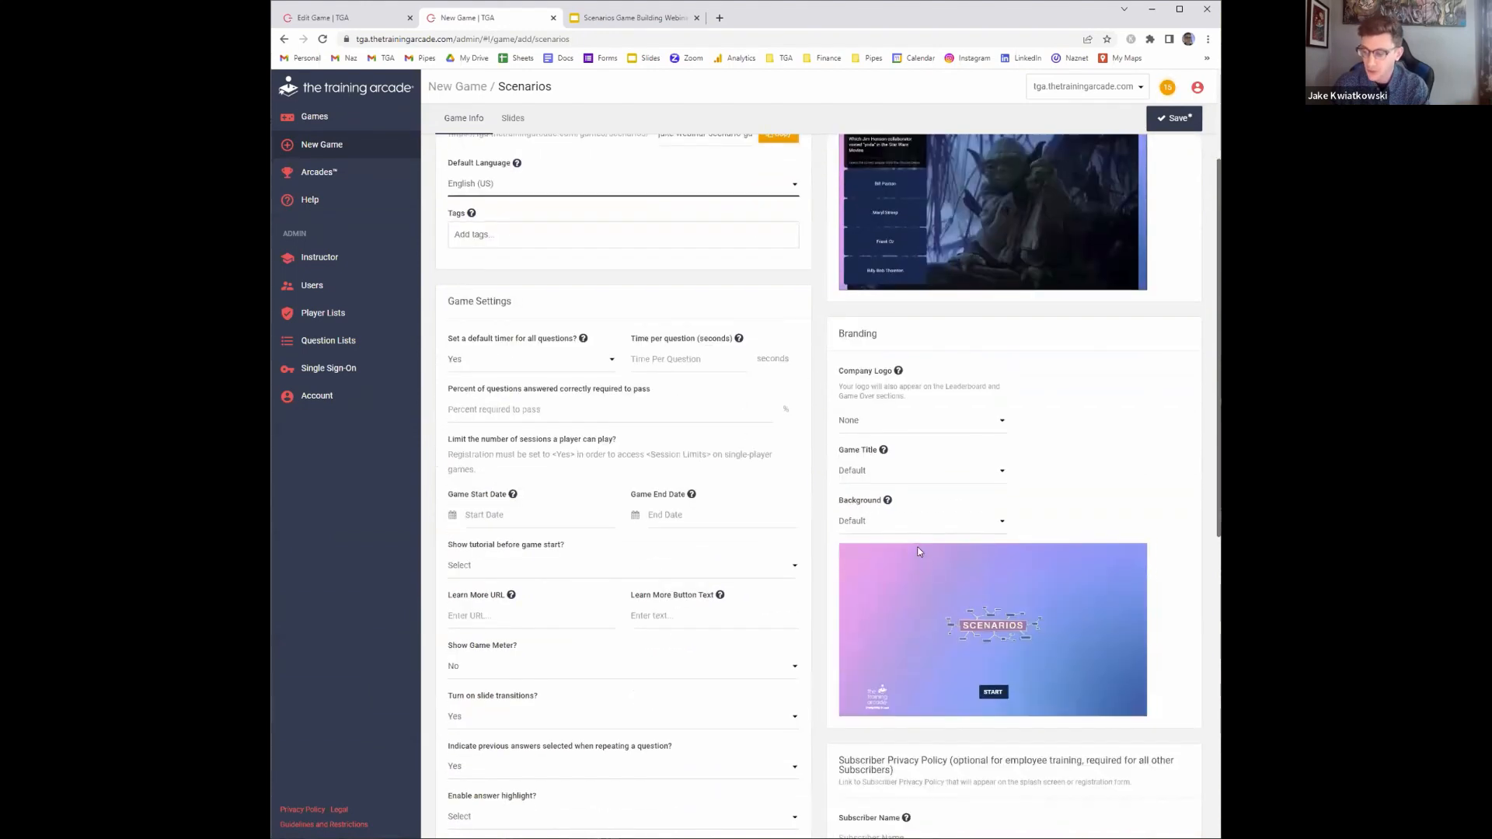
scroll(918, 551, "down", 2)
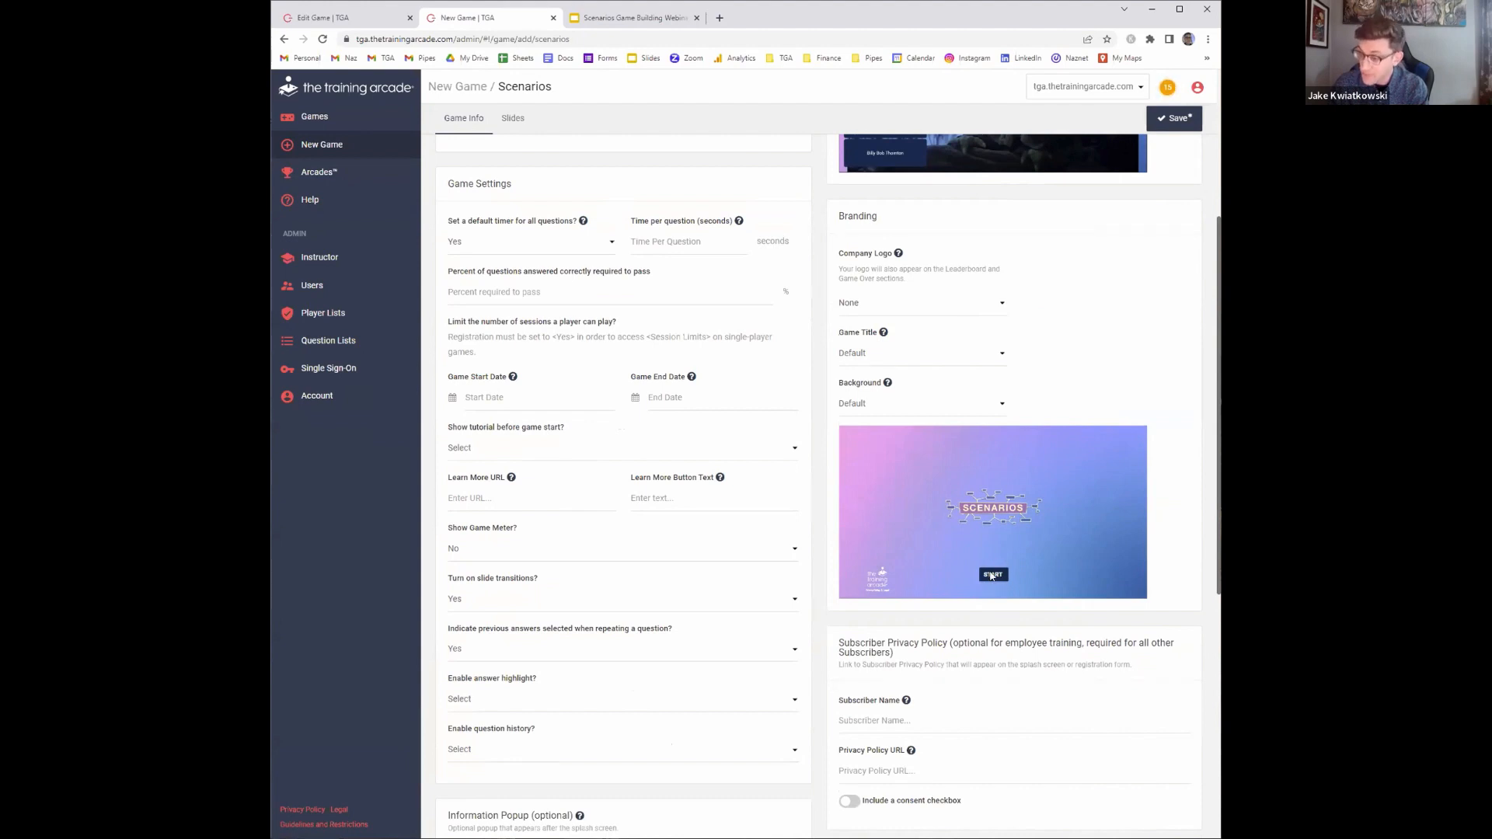
scroll(663, 356, "up", 4)
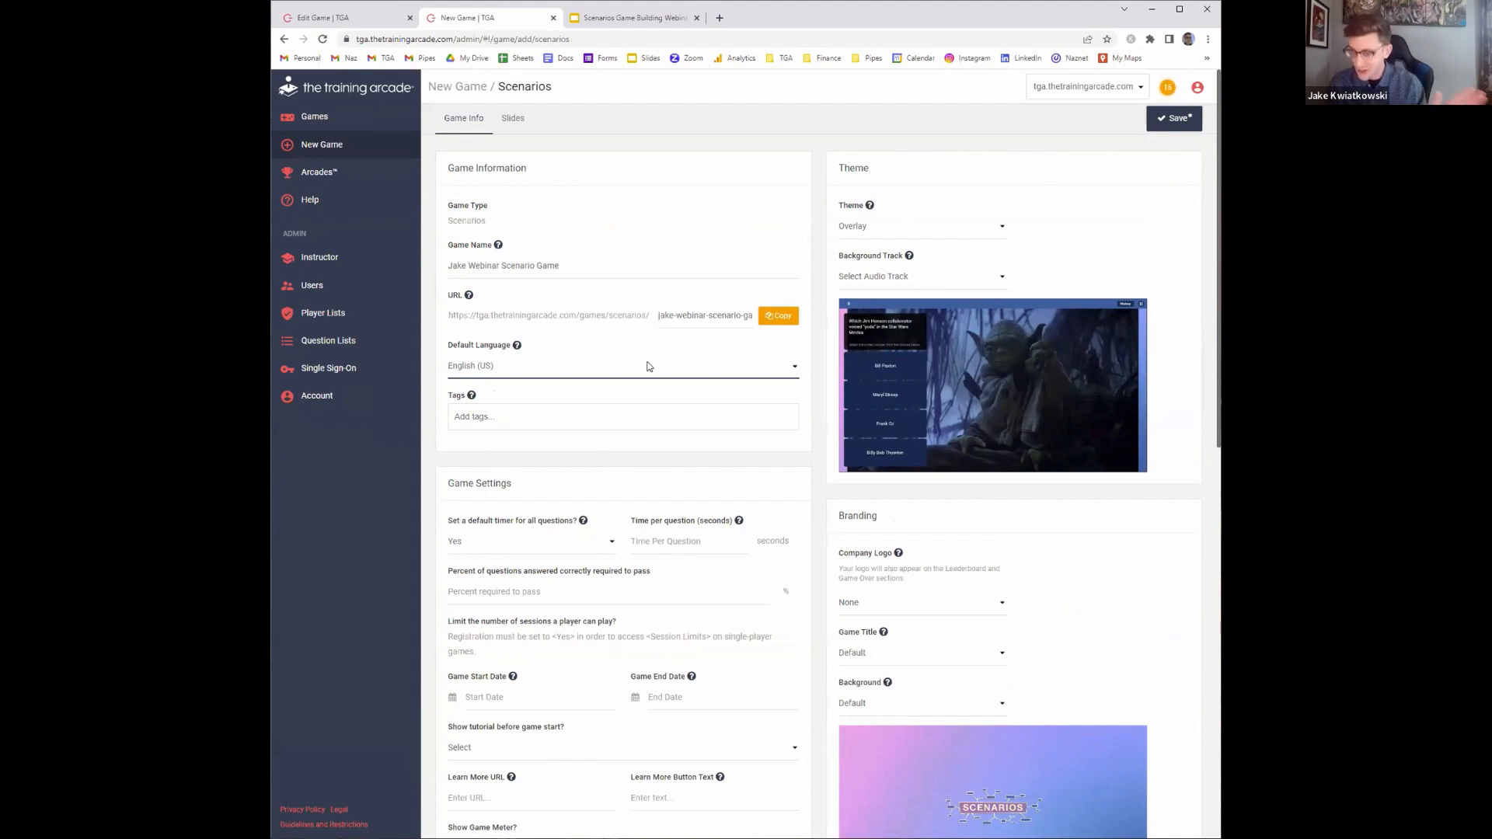
left_click(511, 420)
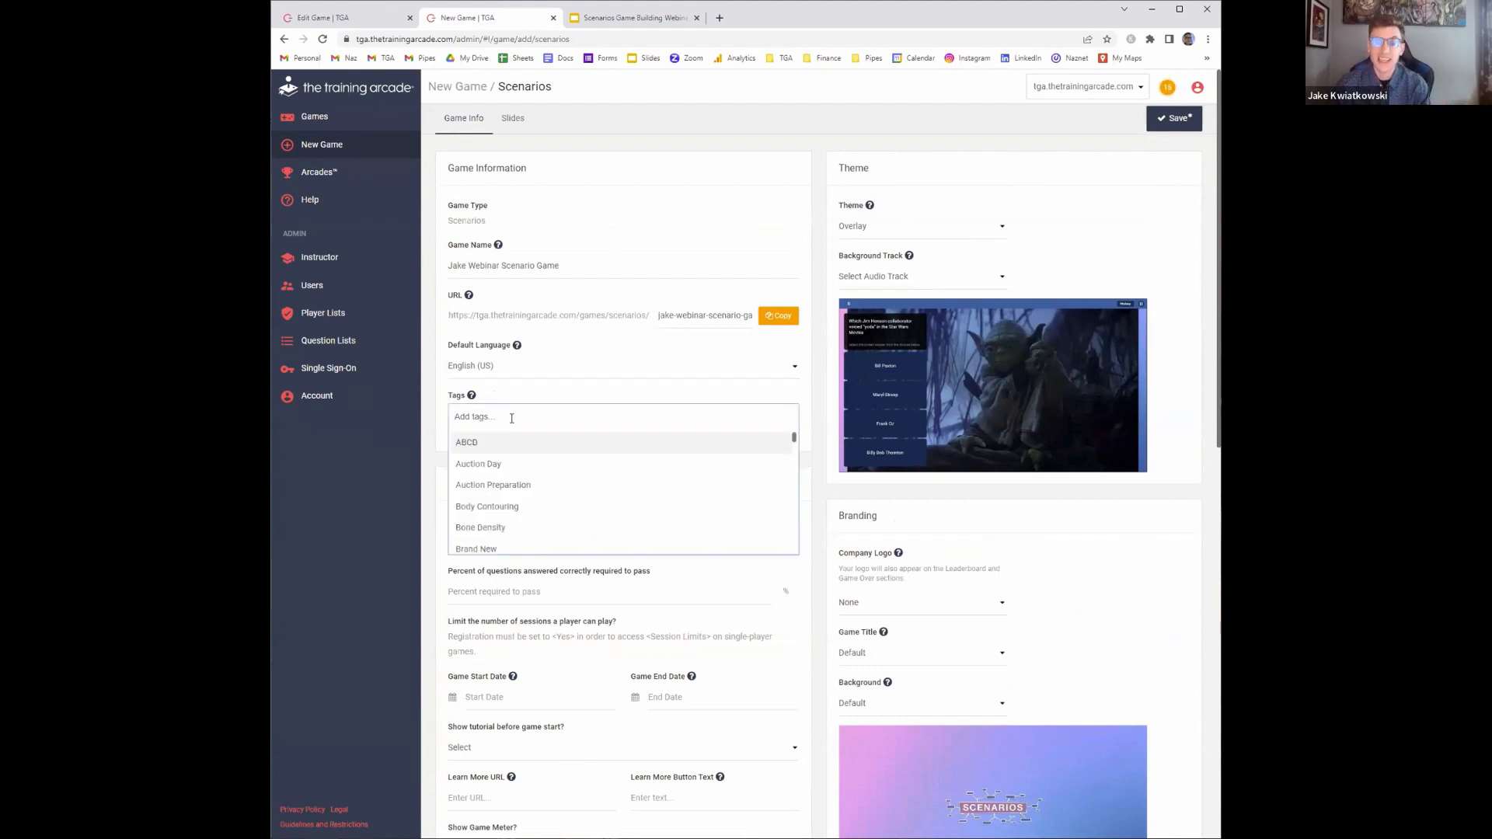
left_click(440, 415)
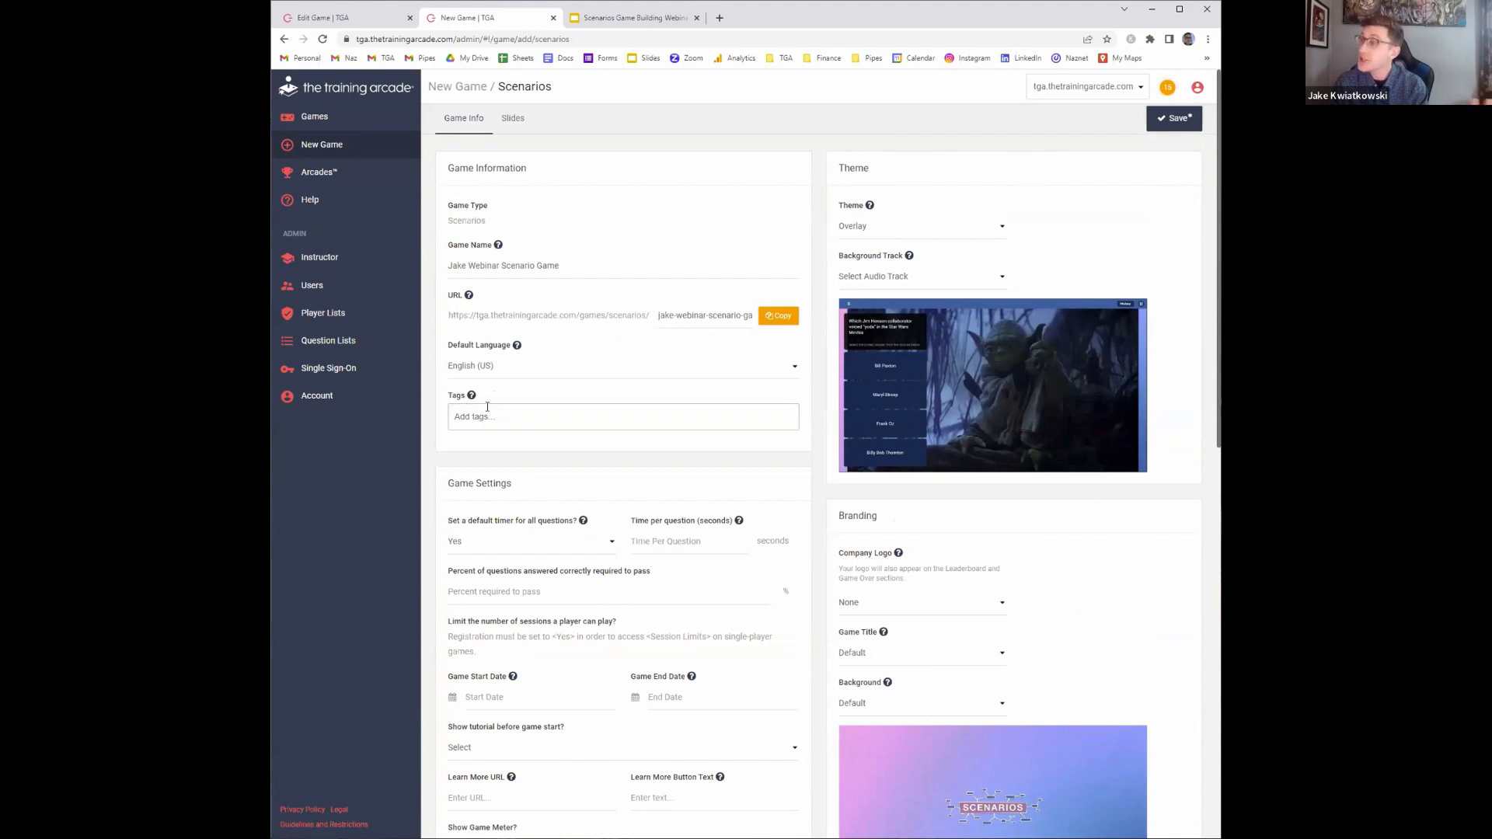
left_click(487, 407)
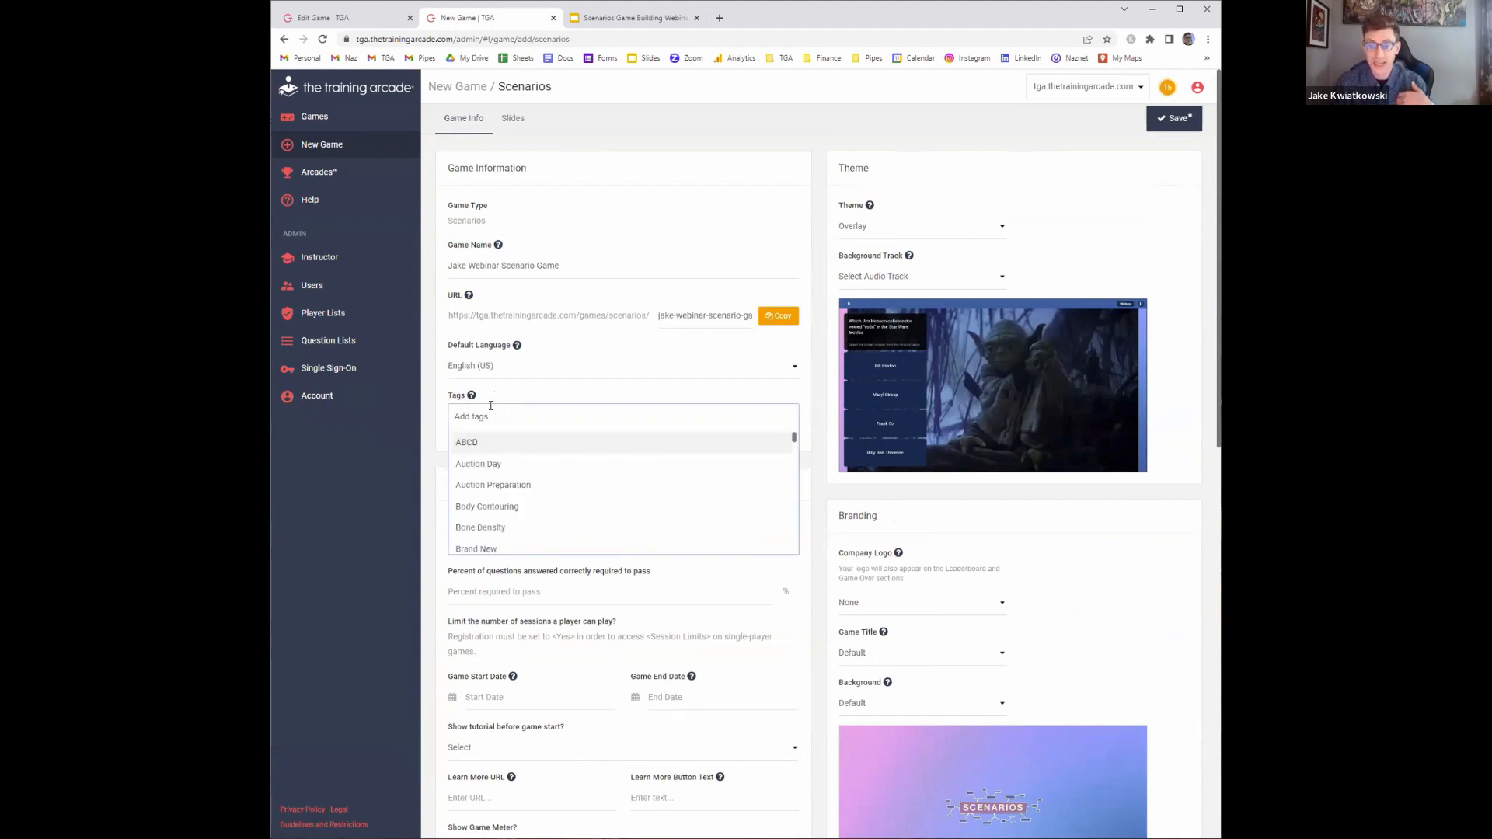
left_click(519, 396)
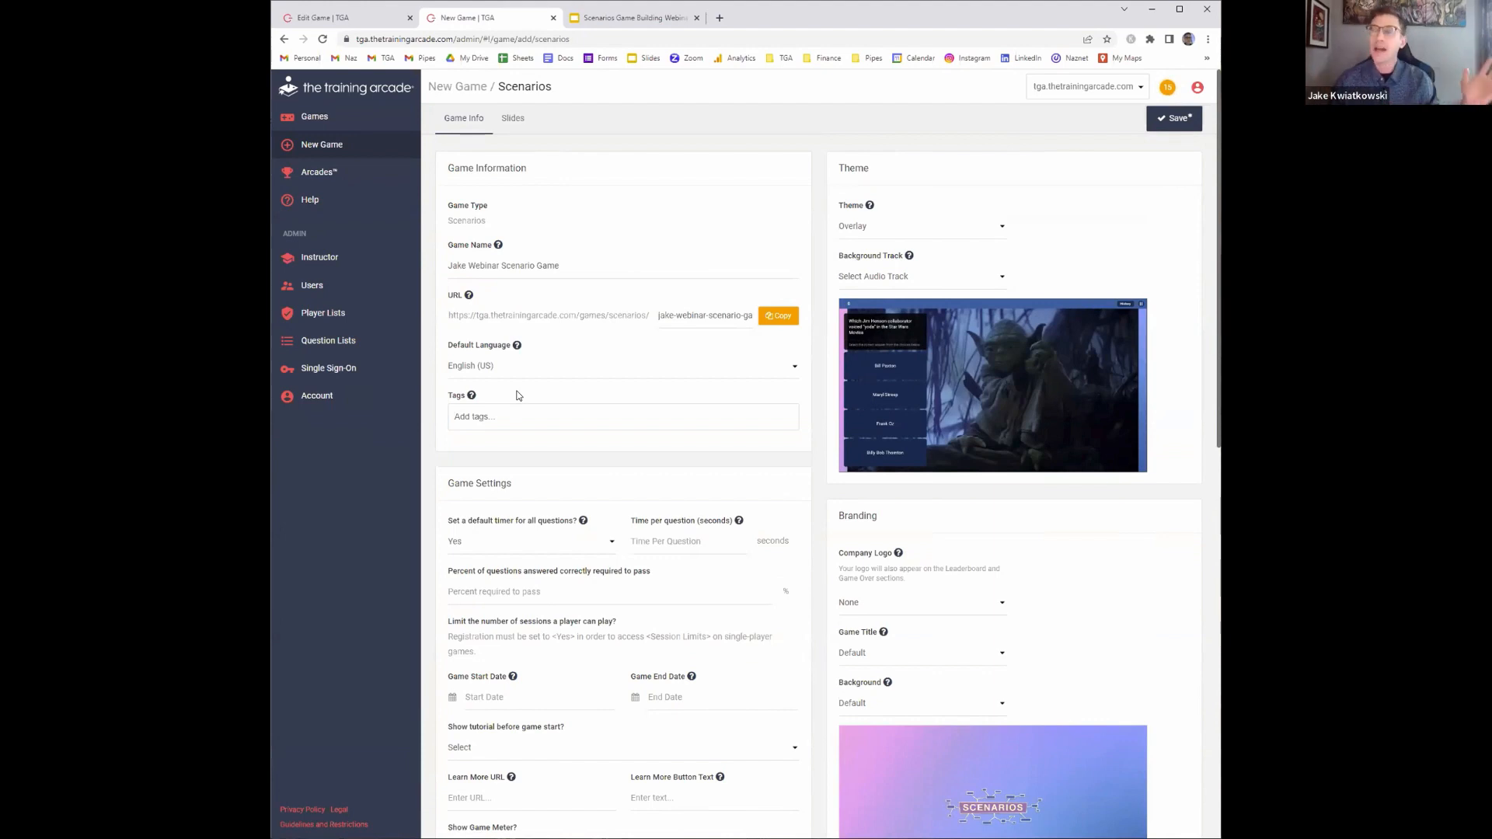
Turn off the default timer for all questions
scroll(554, 380, "down", 3)
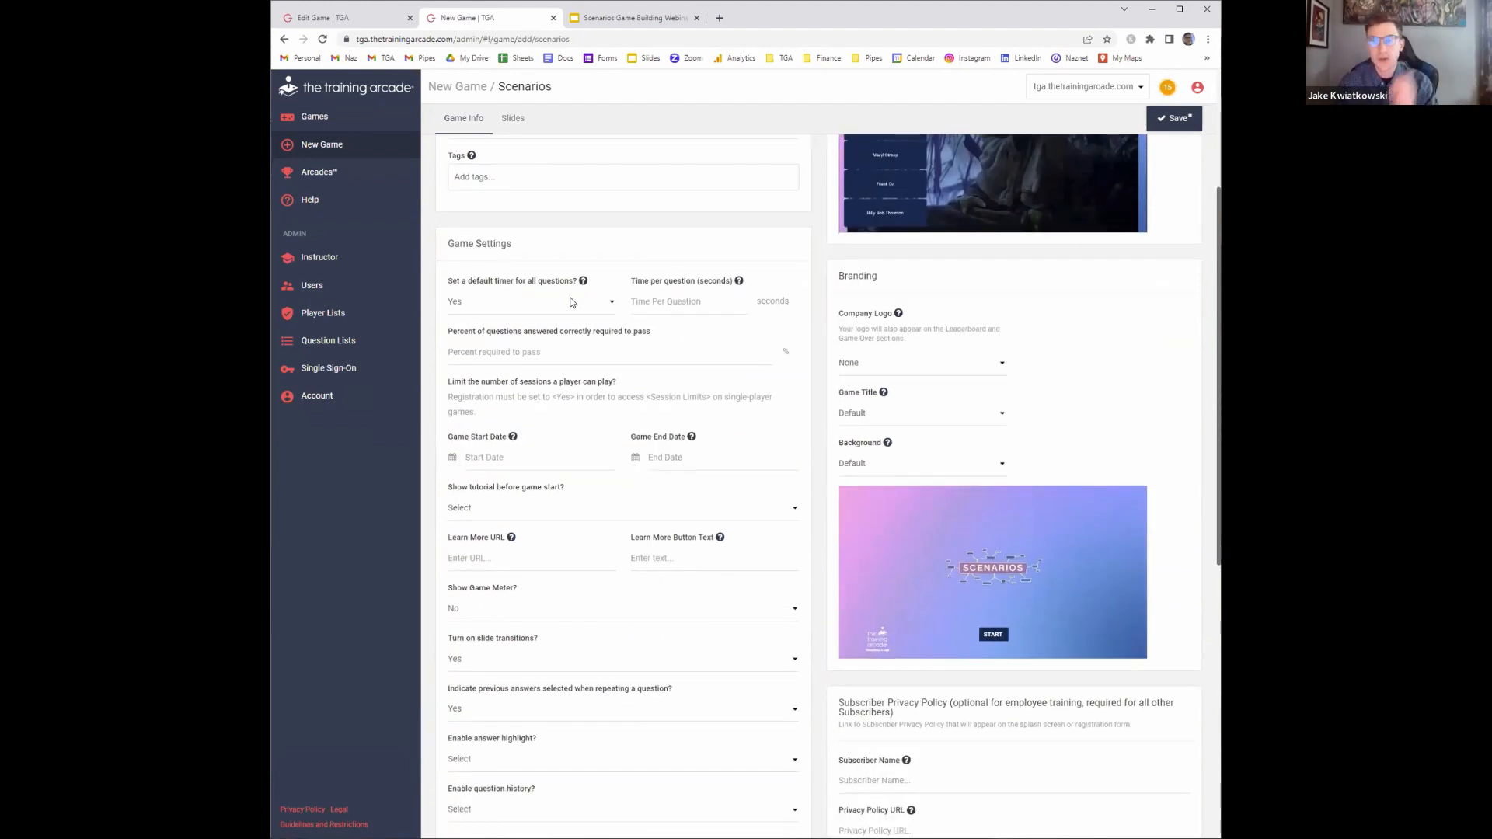
left_click(579, 301)
left_click(585, 299)
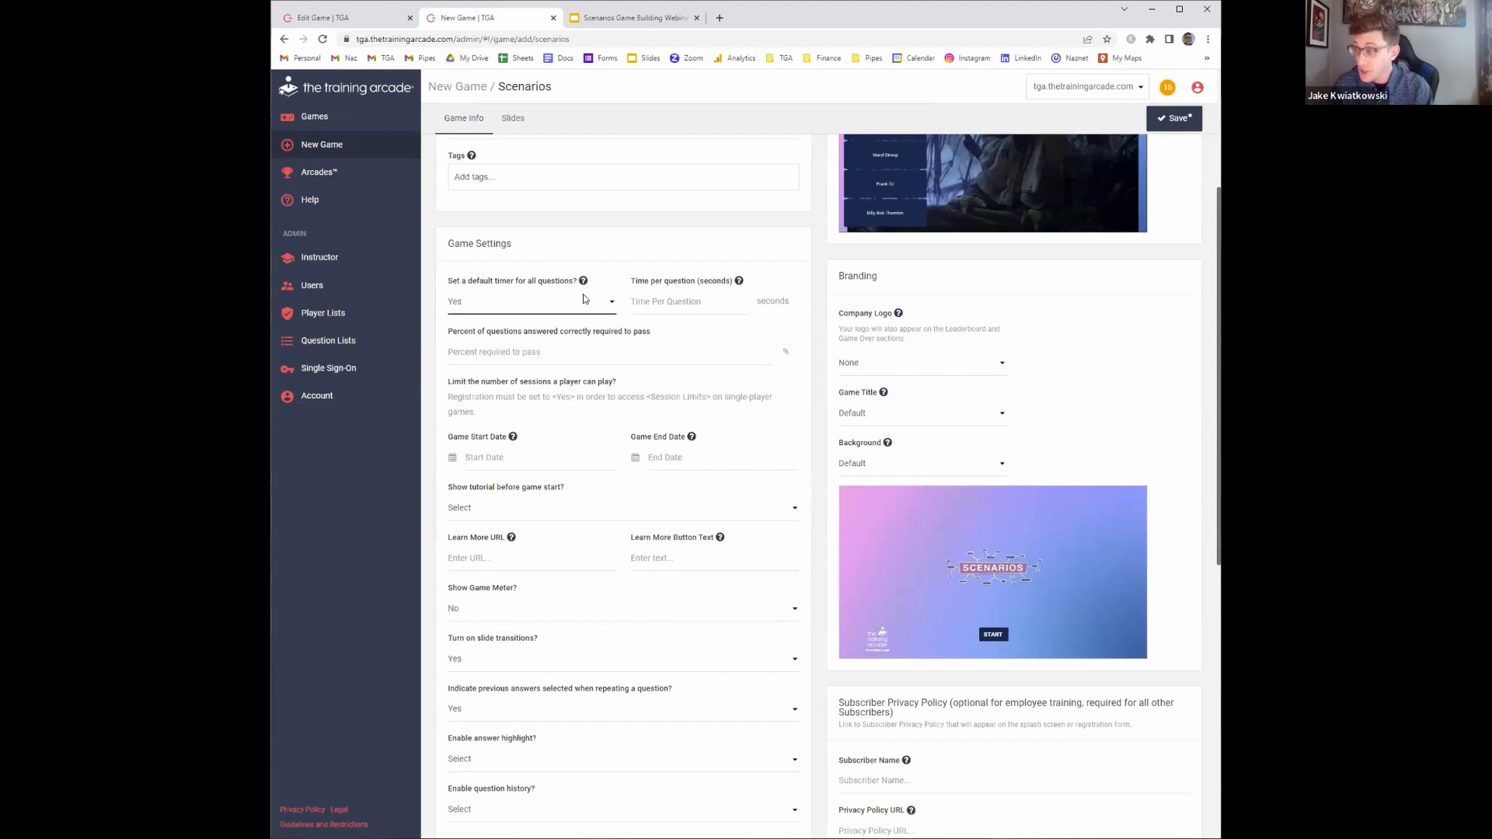
left_click(570, 311)
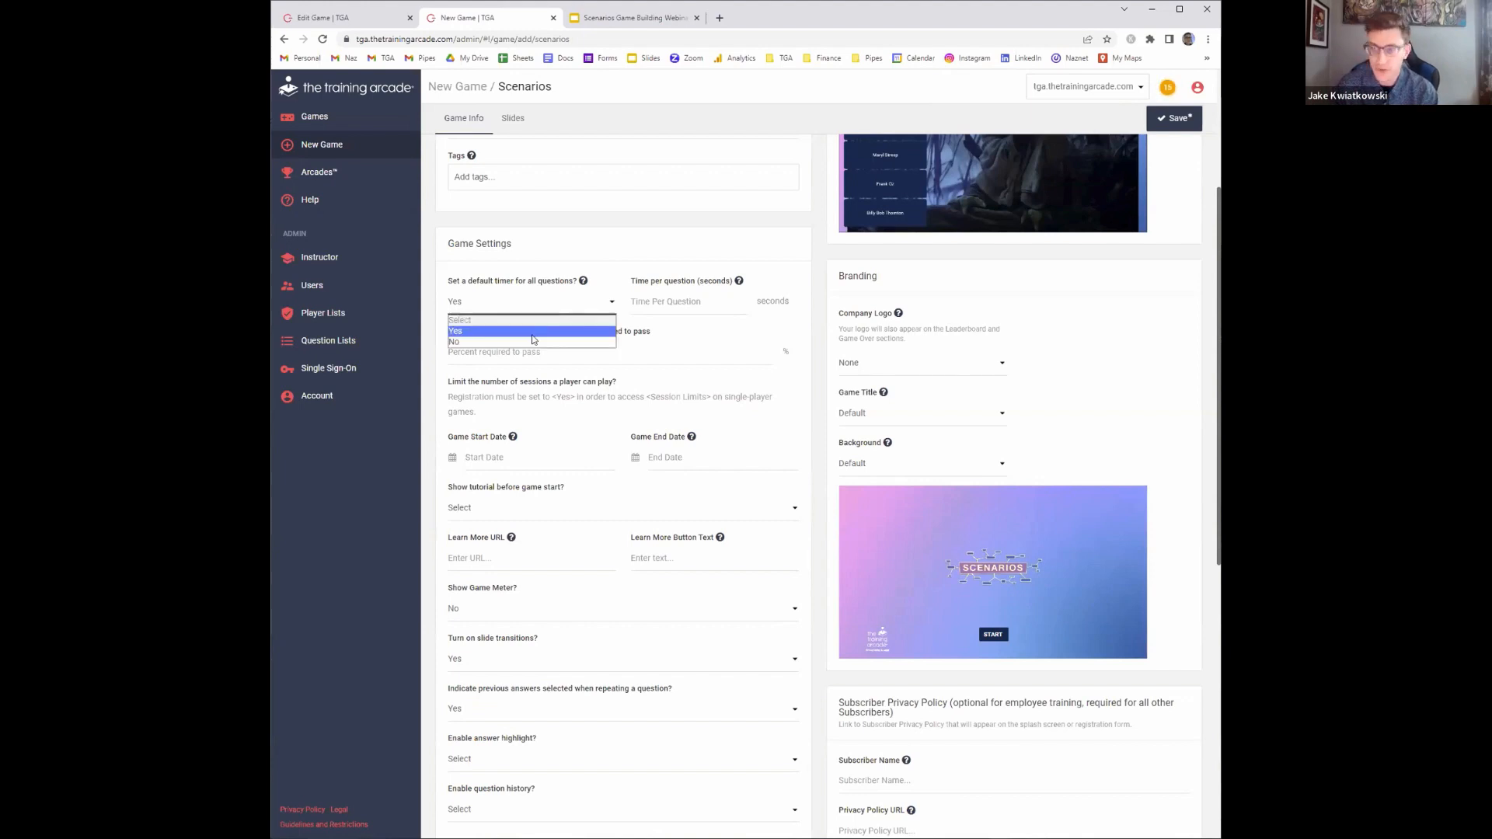
left_click(525, 342)
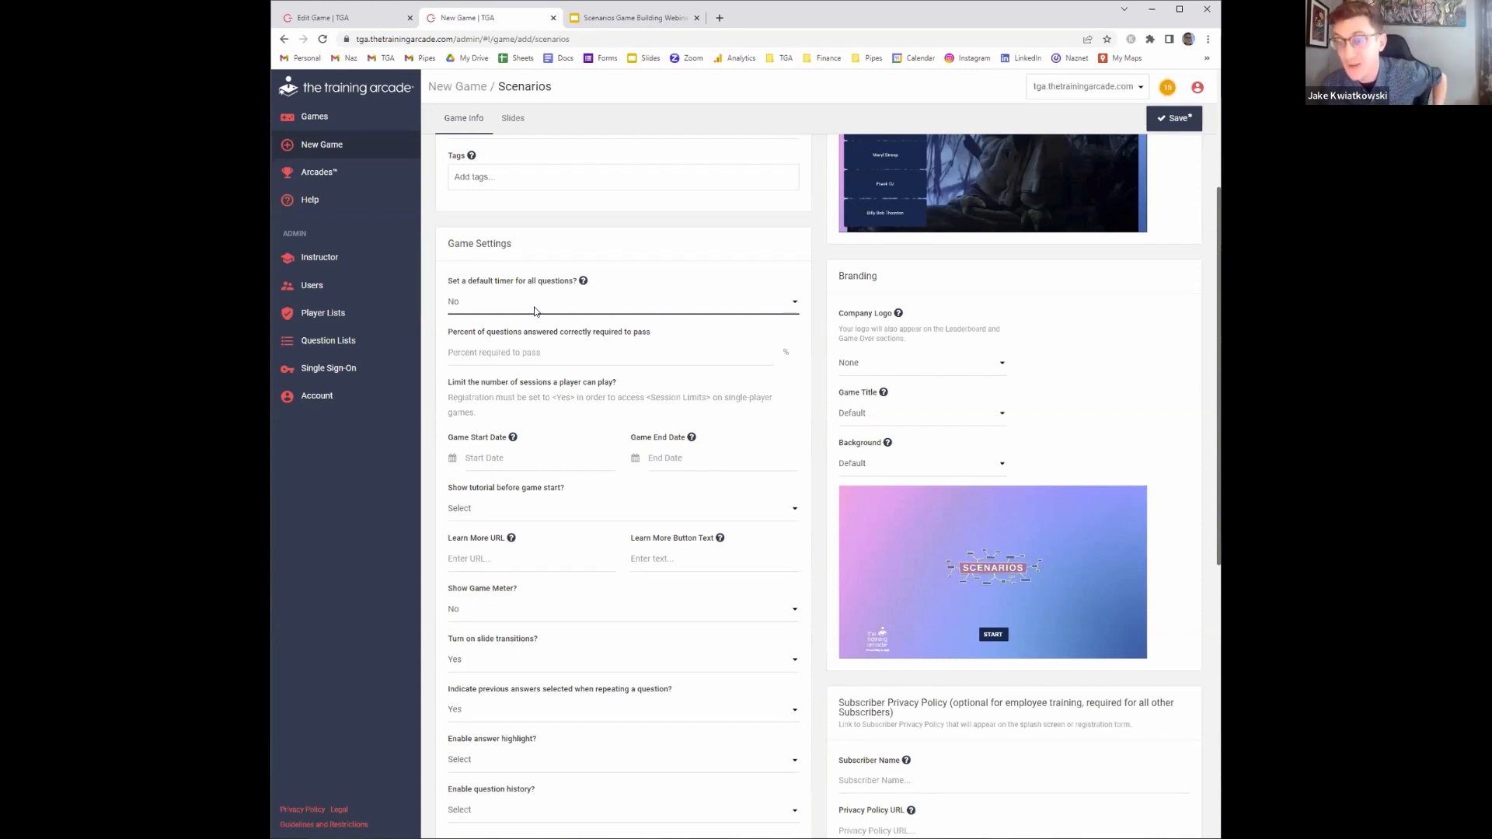
Set the percent of questions required to pass to 0
left_click(535, 357)
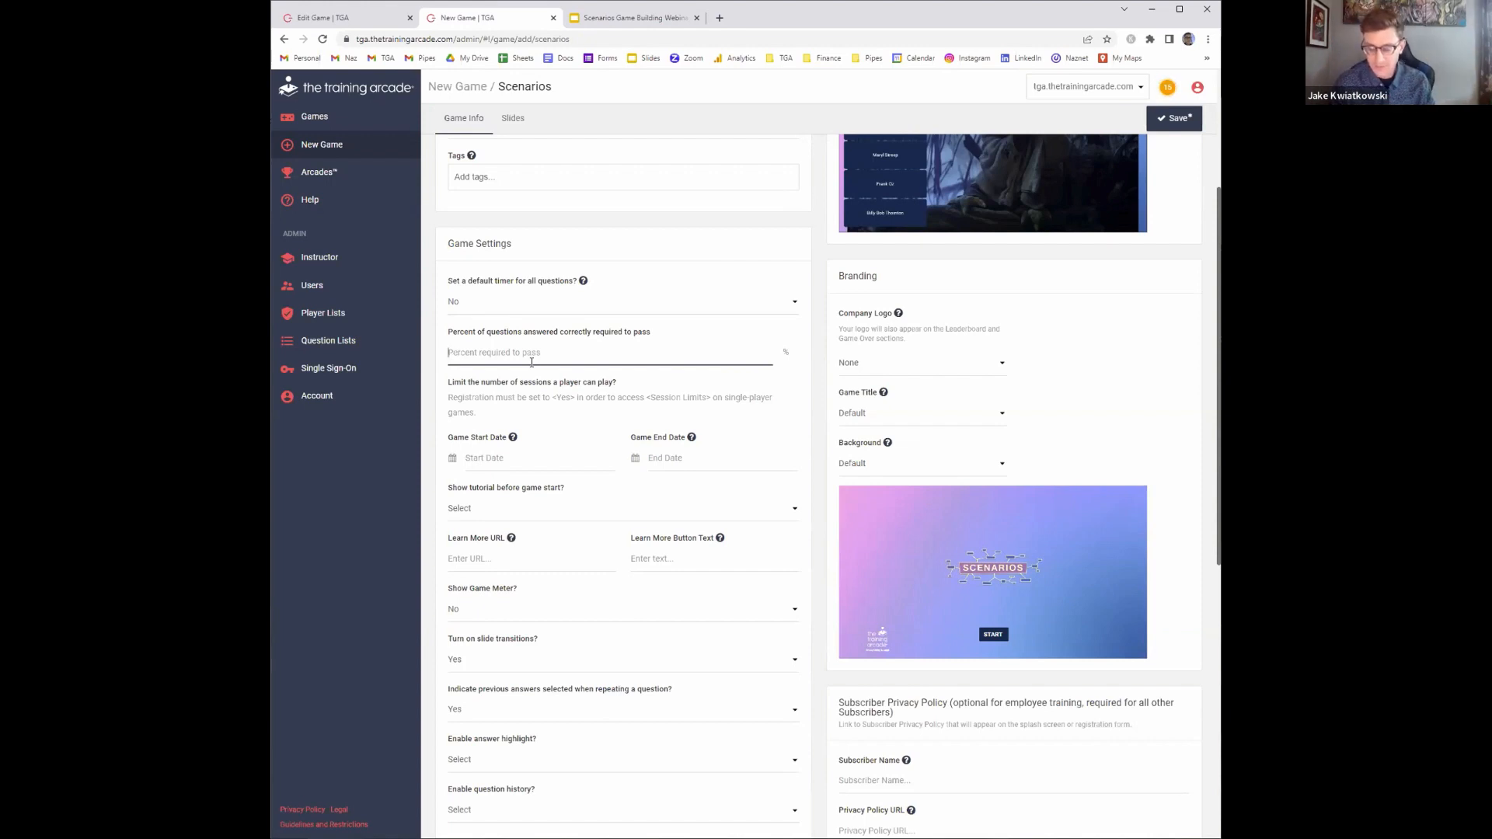
type("0")
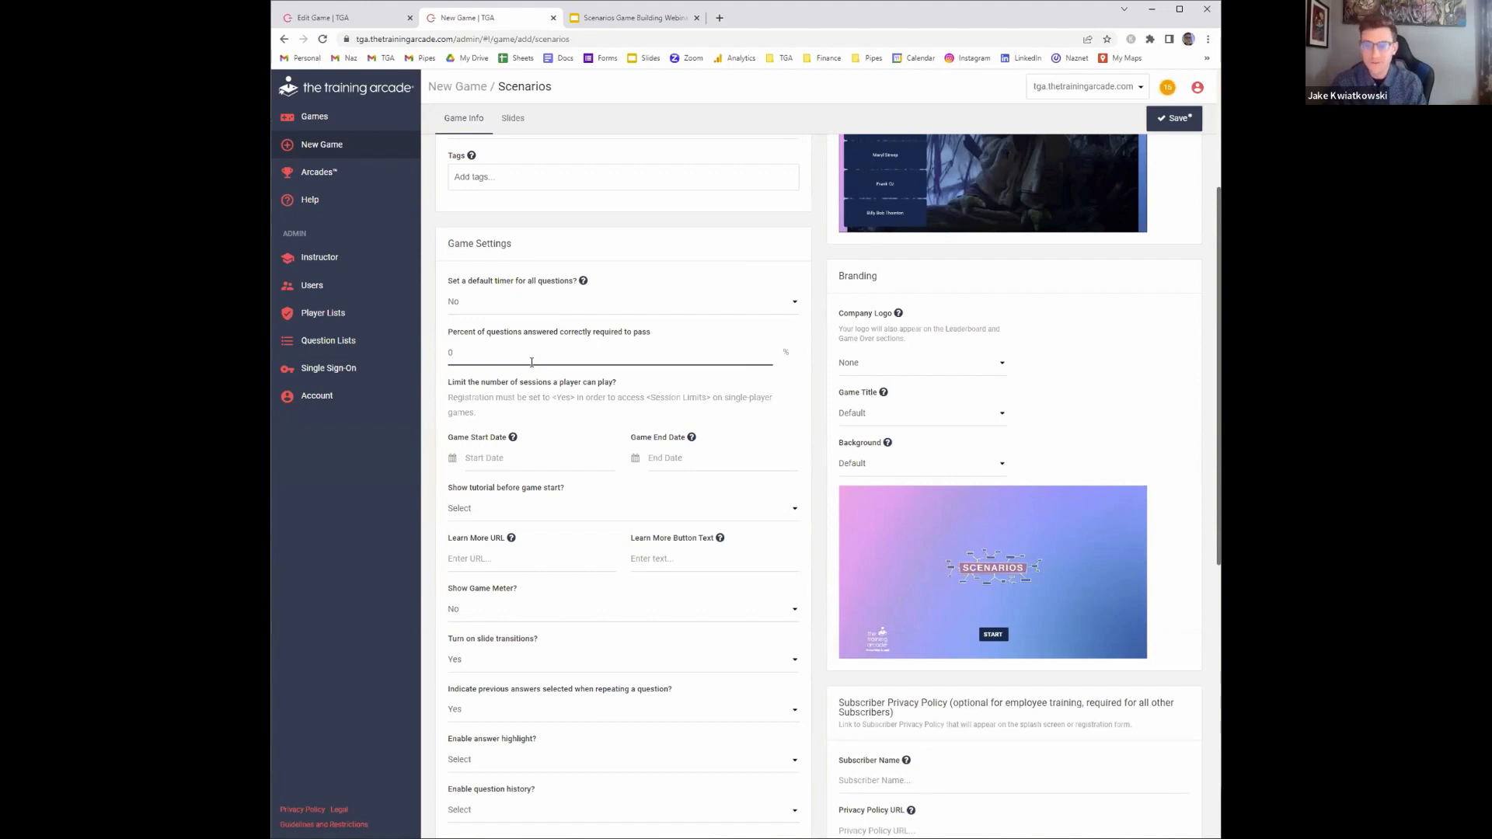
key("BackSpace")
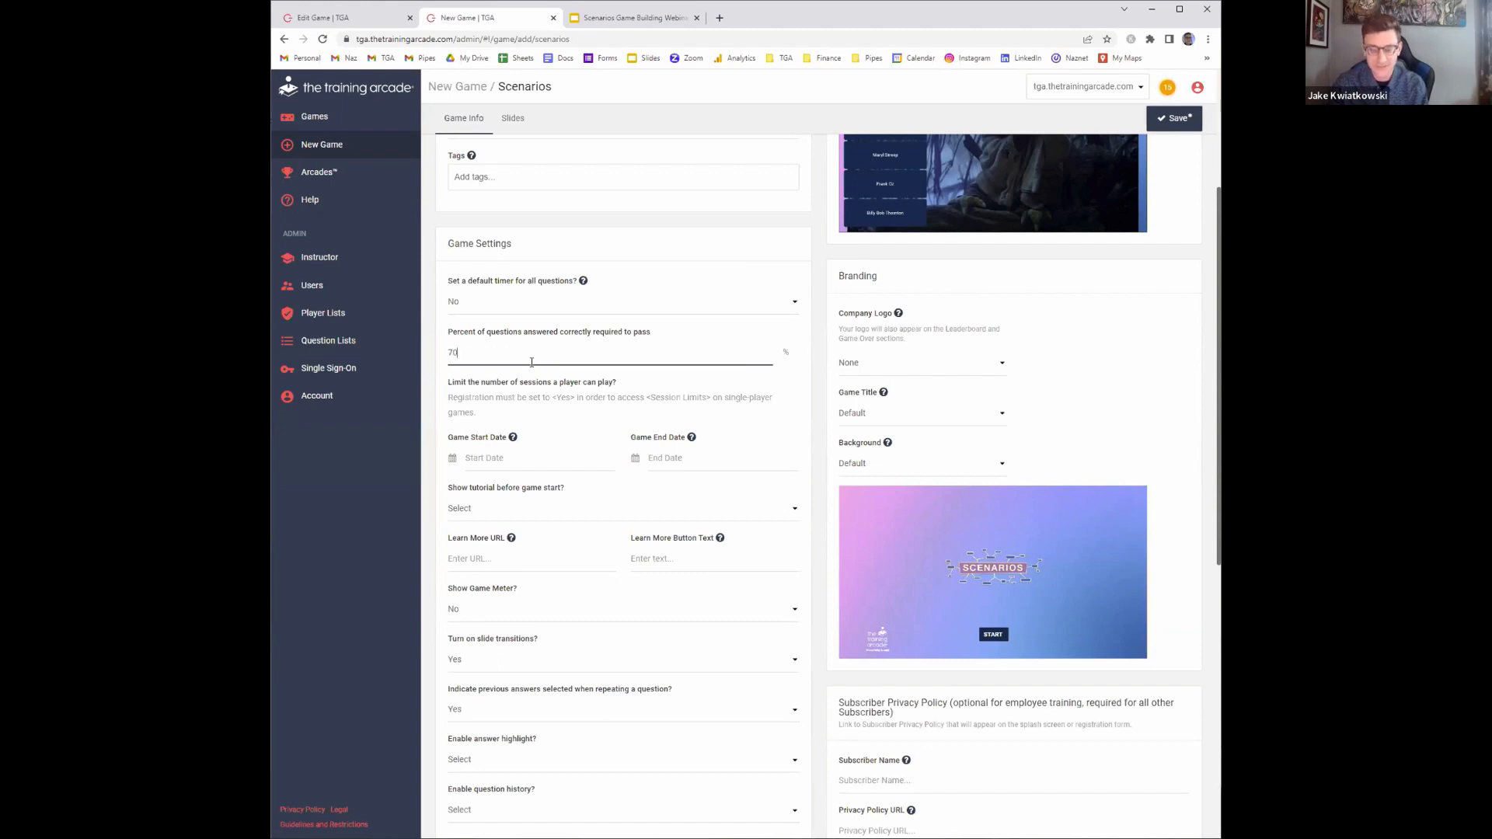
type("0")
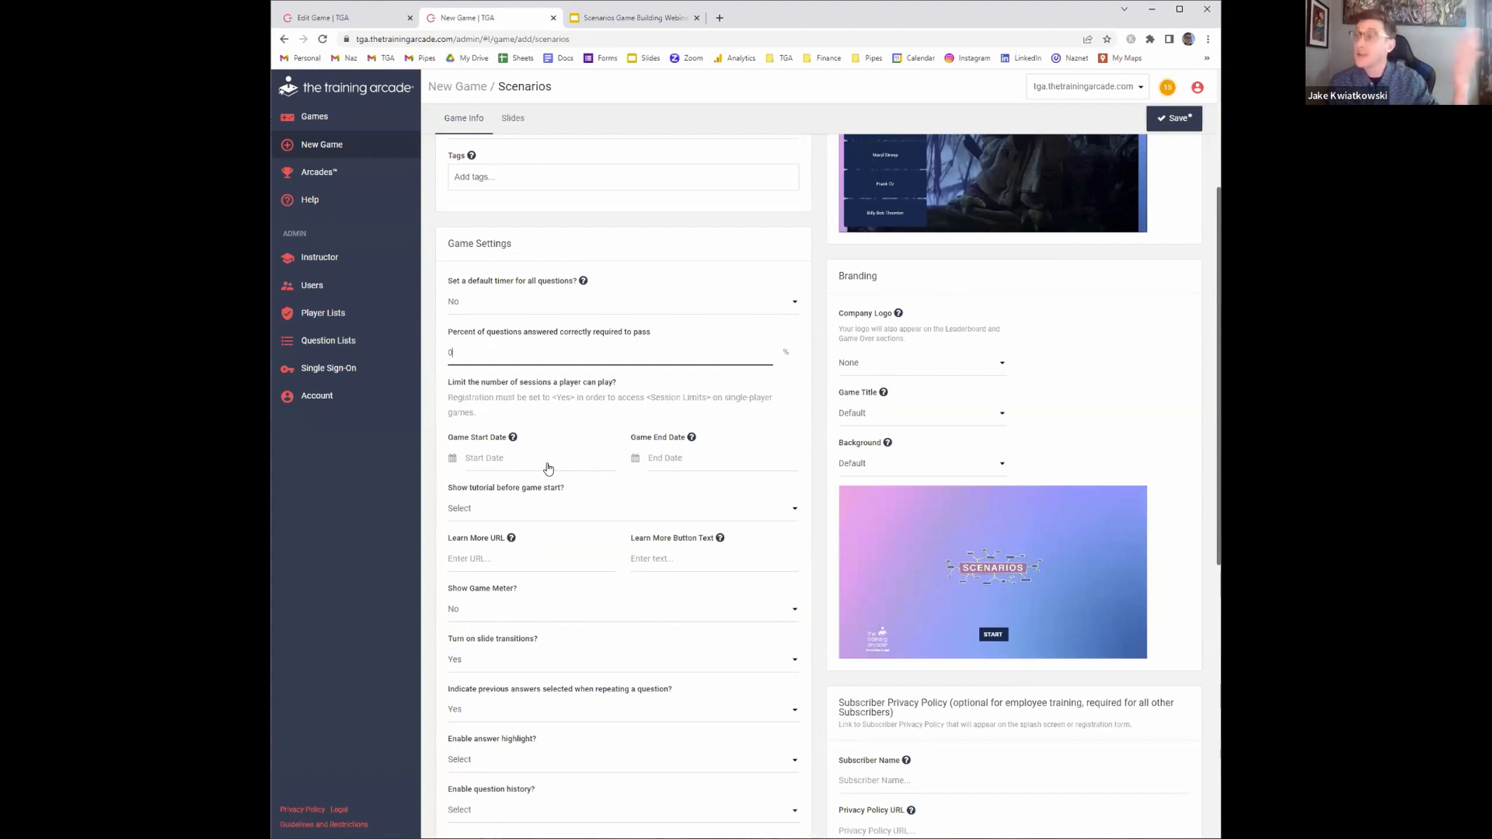
Enable showing the tutorial before the game starts
scroll(548, 466, "down", 2)
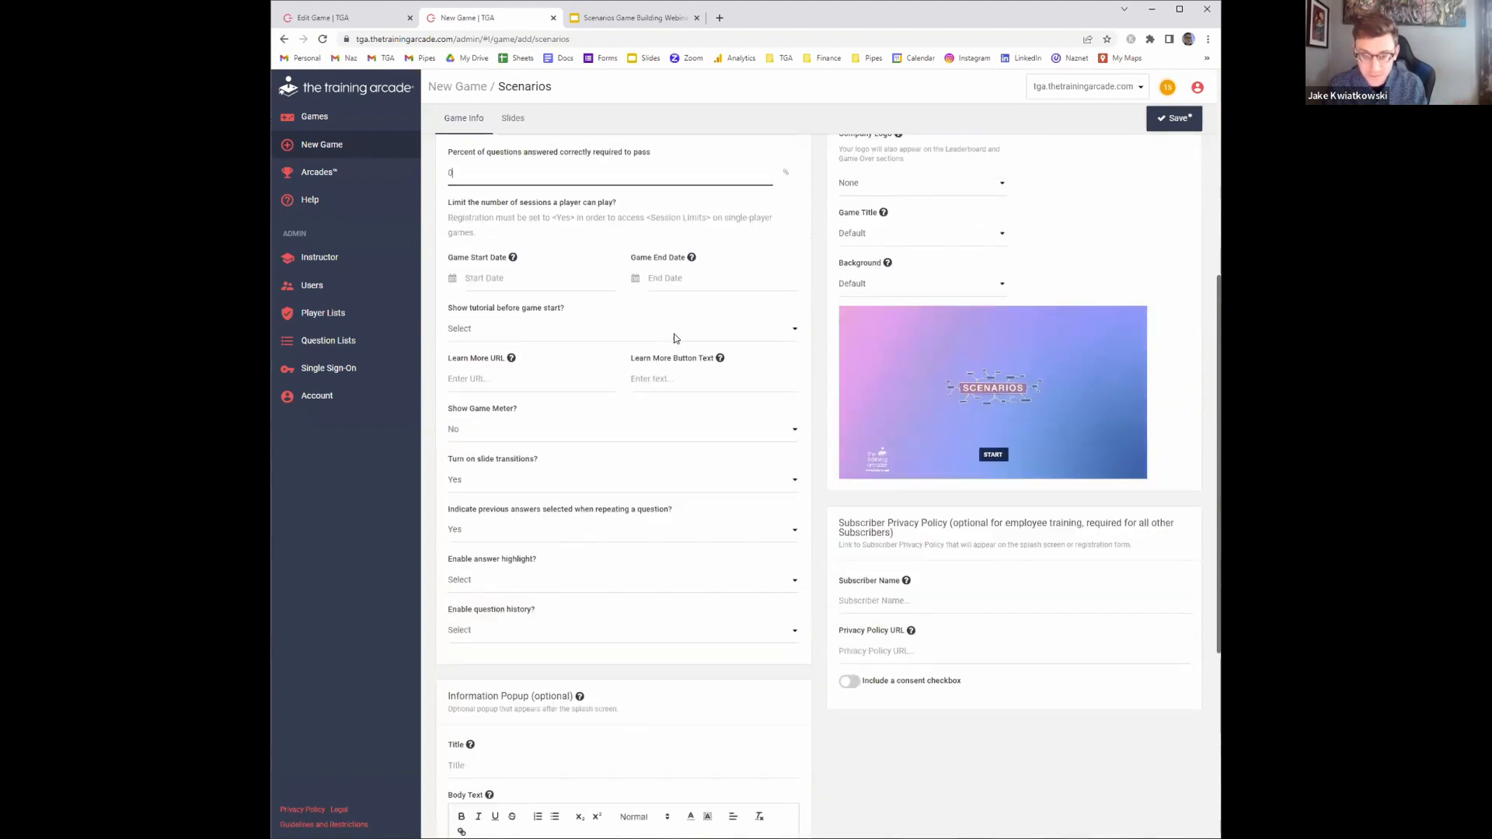
left_click(520, 326)
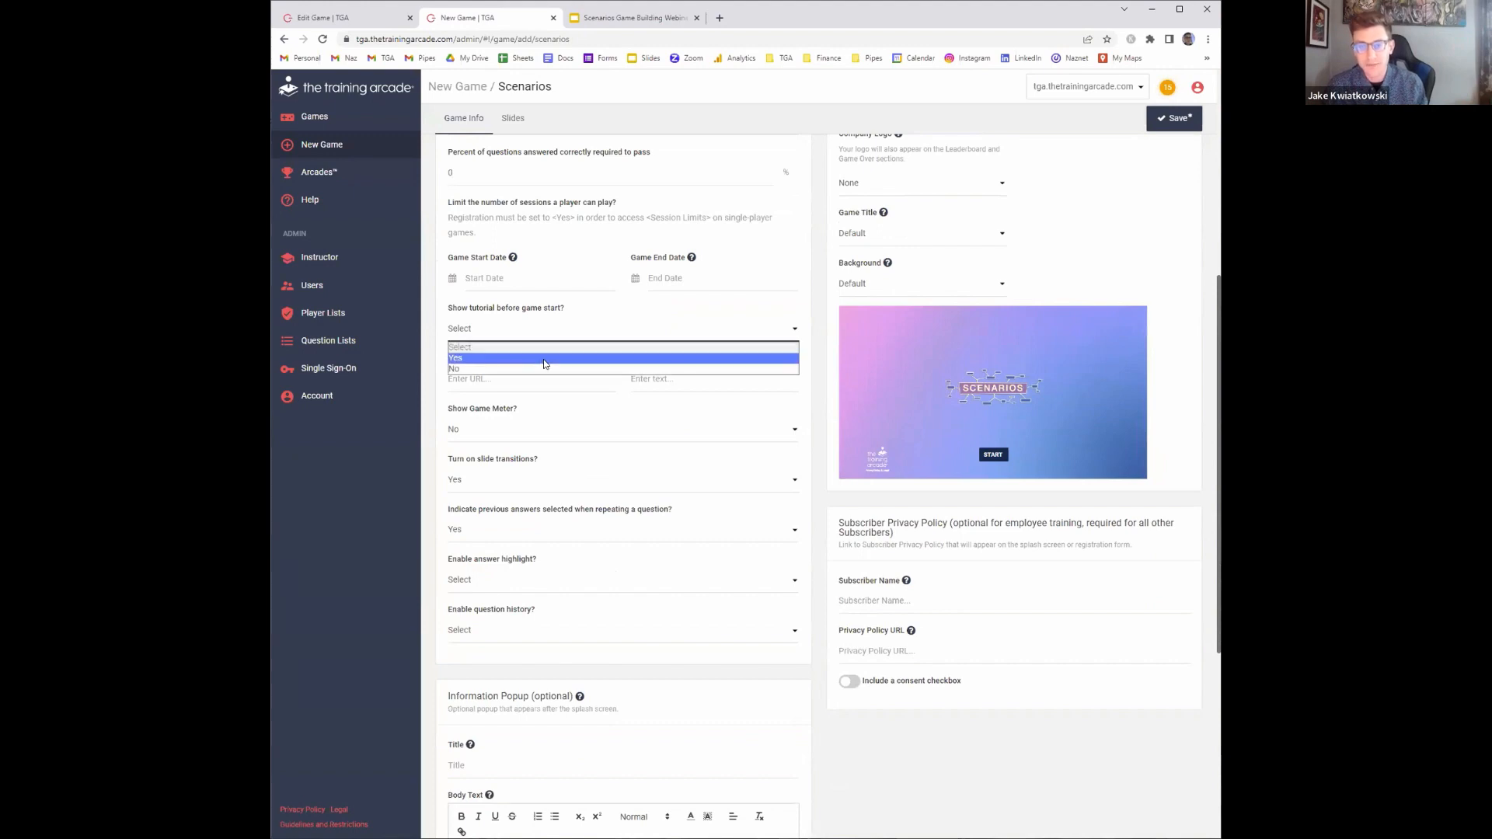
left_click(544, 358)
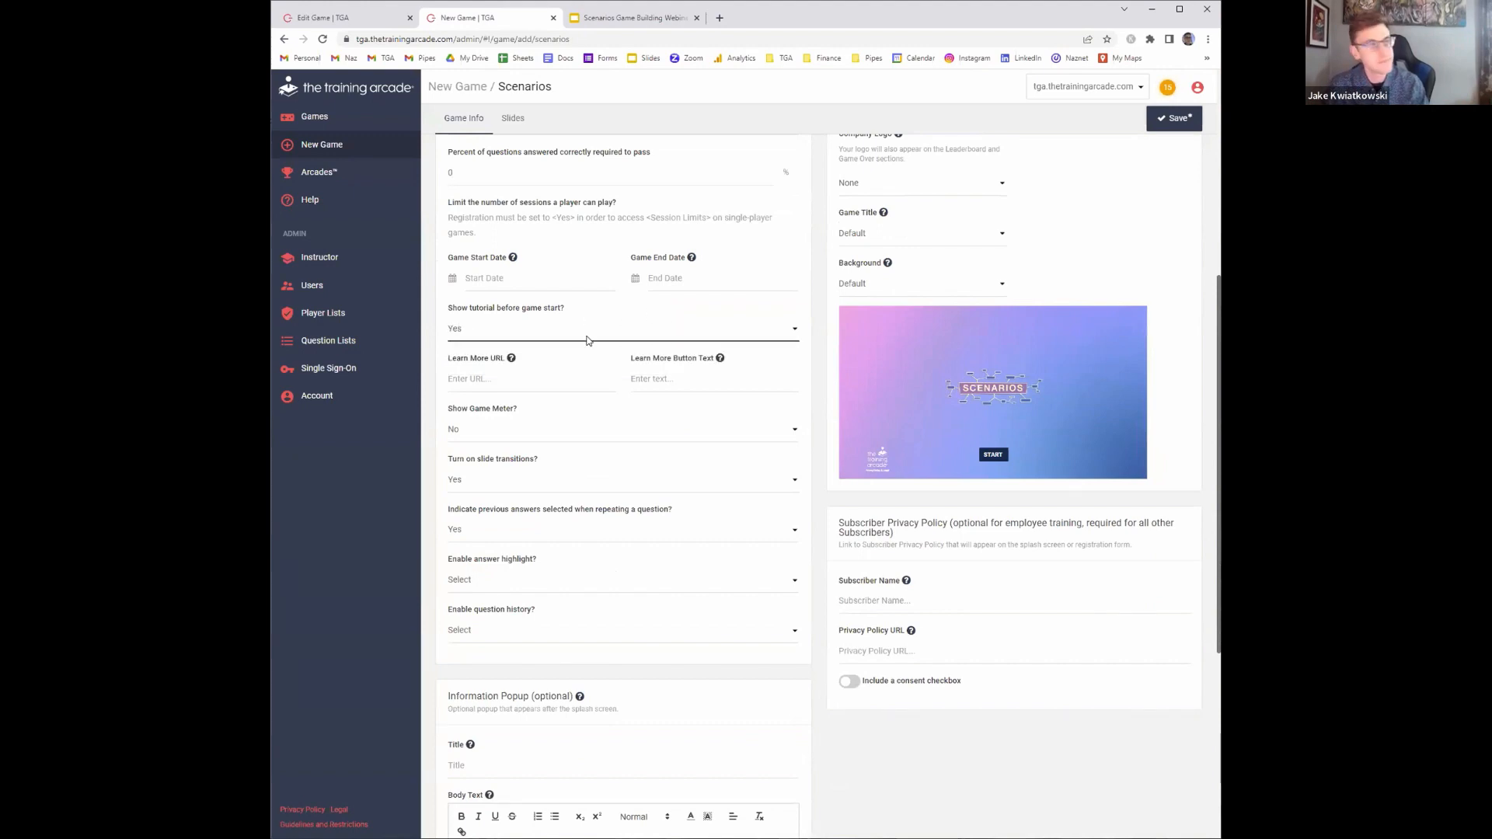
Turn on Show Game Meter
left_click(483, 380)
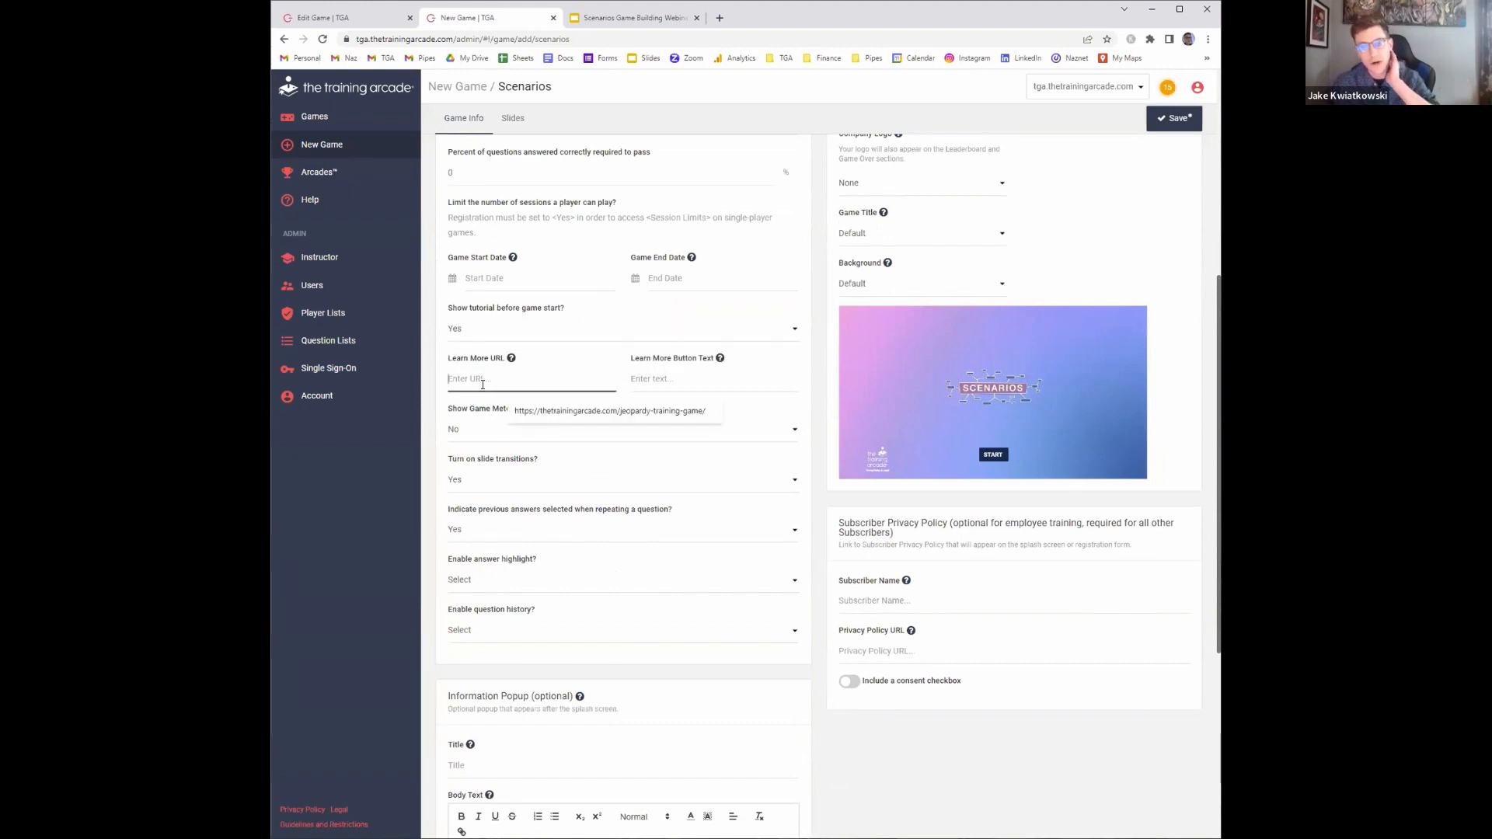
left_click(562, 355)
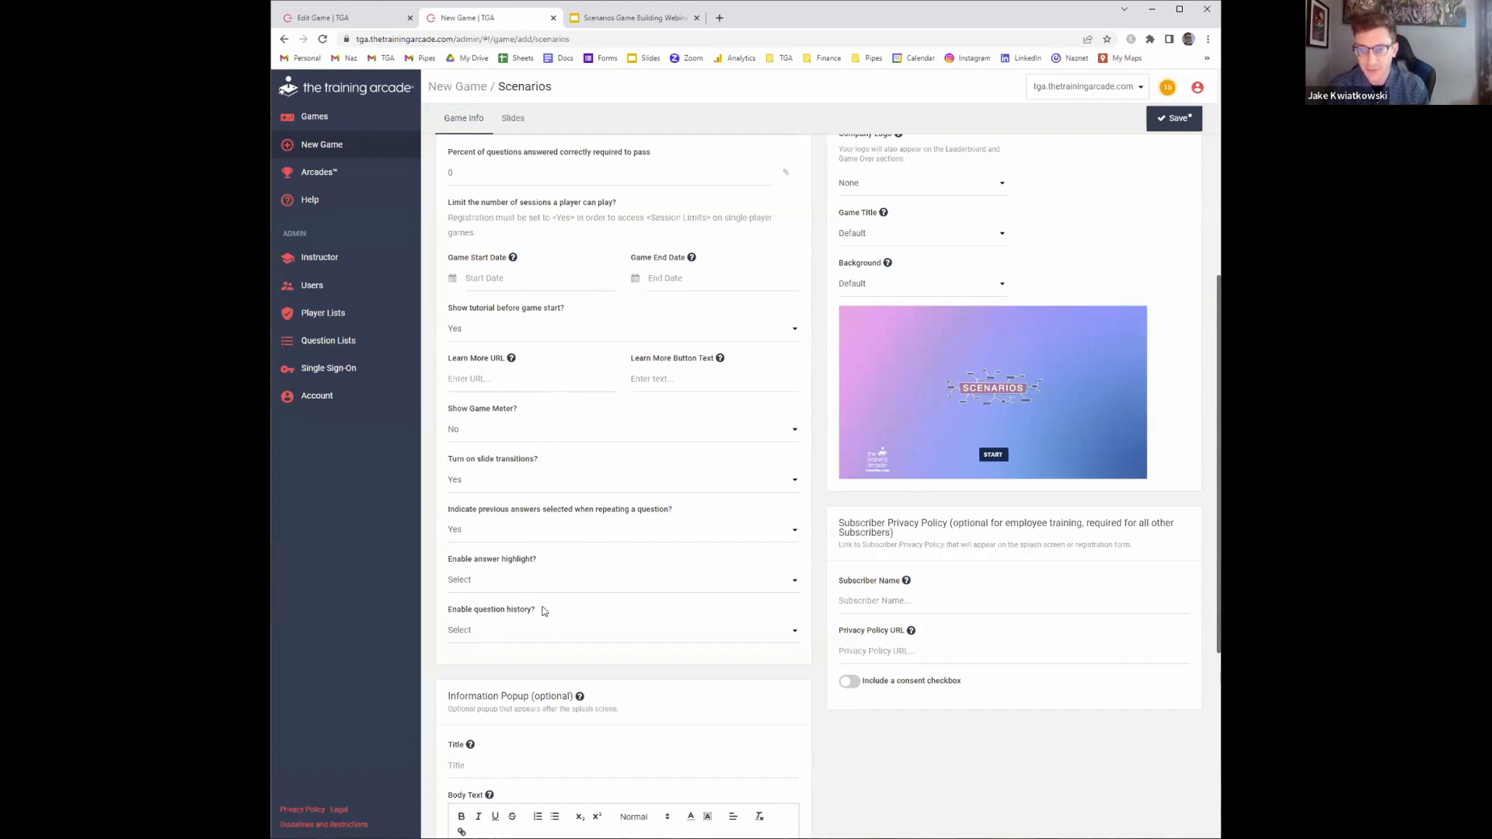
scroll(597, 578, "up", 1)
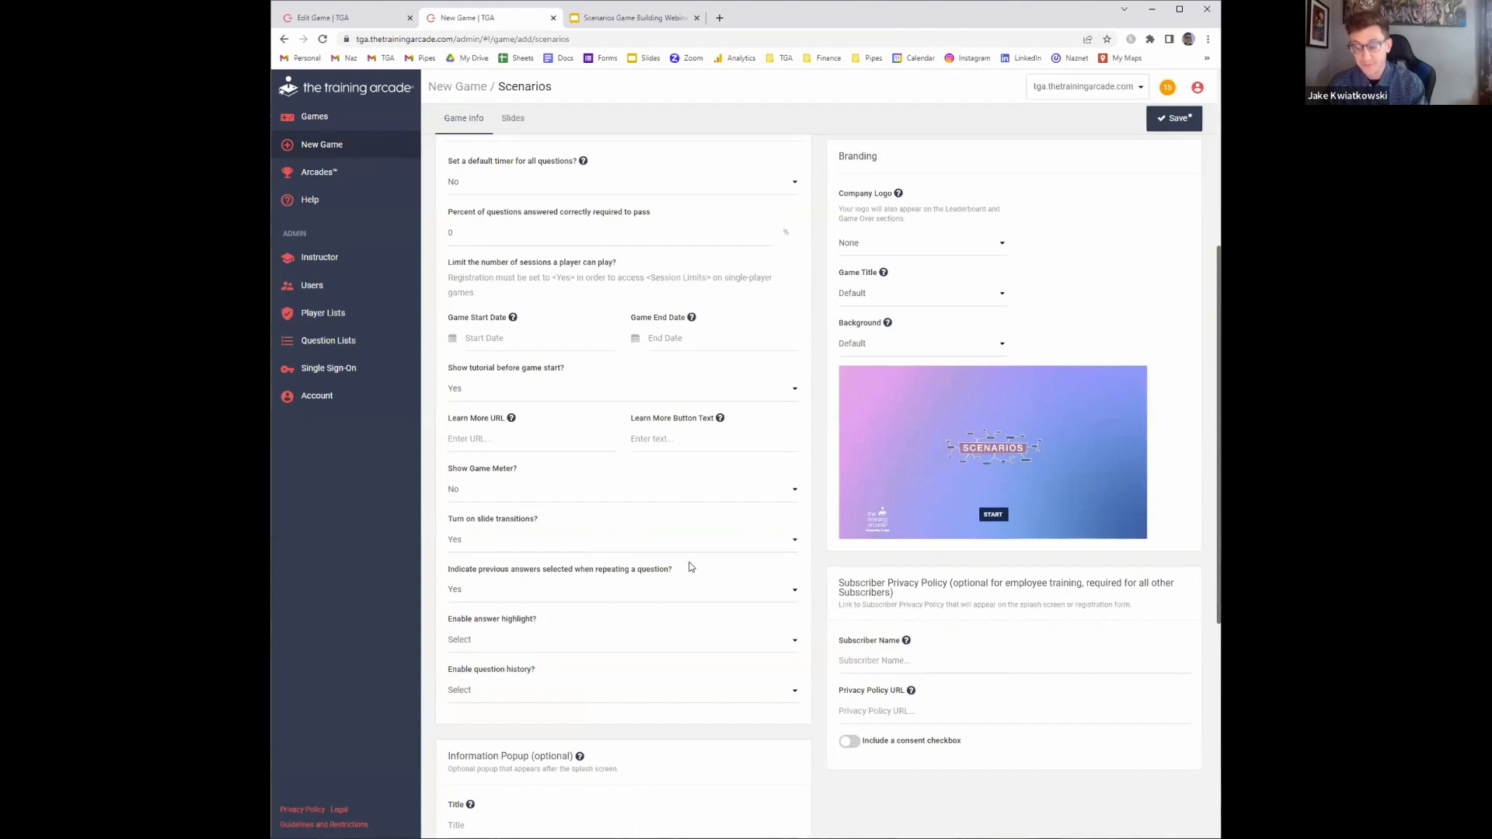
scroll(603, 525, "up", 1)
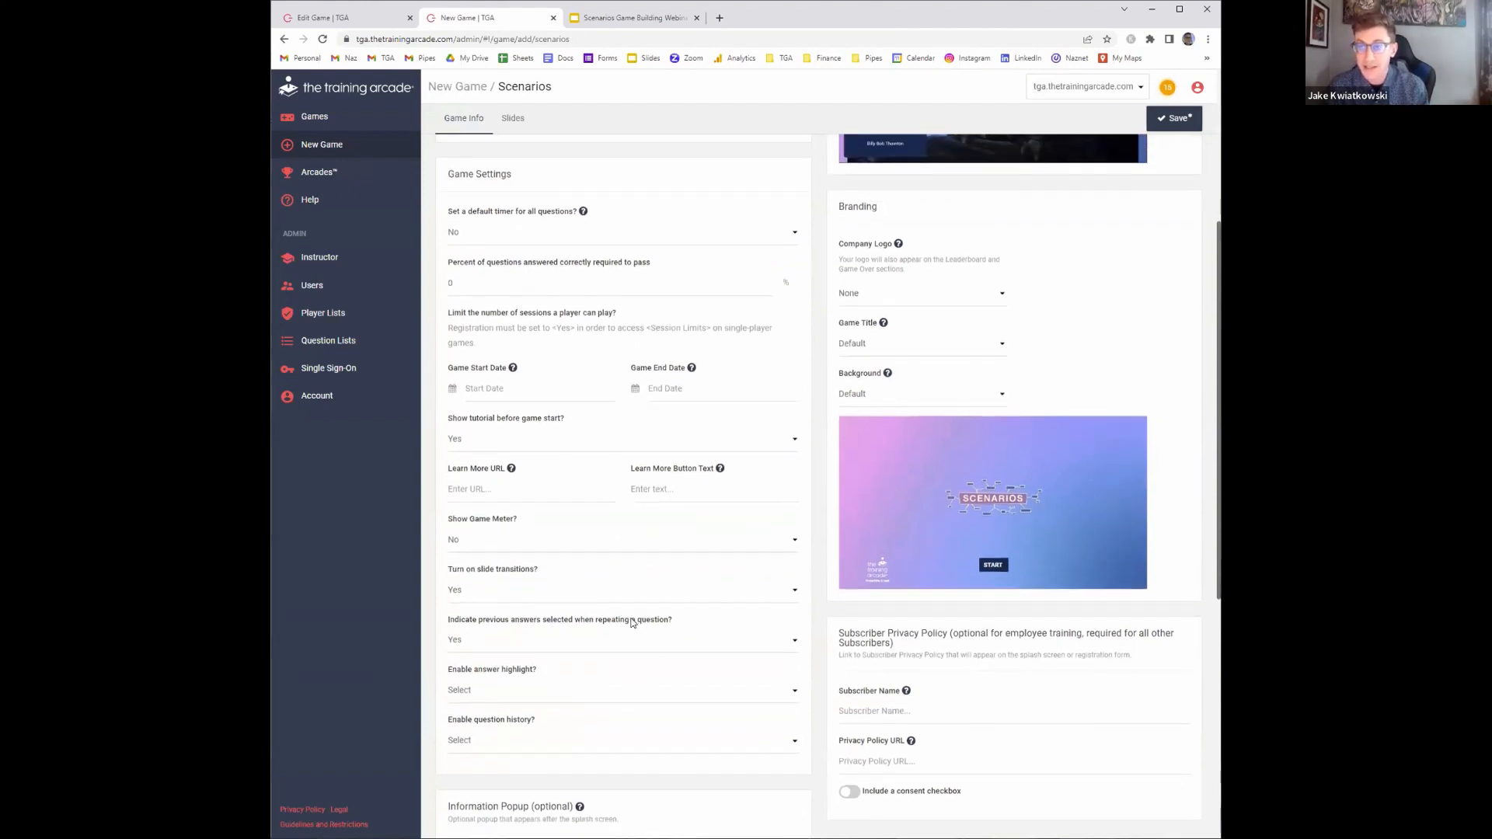
scroll(628, 602, "down", 2)
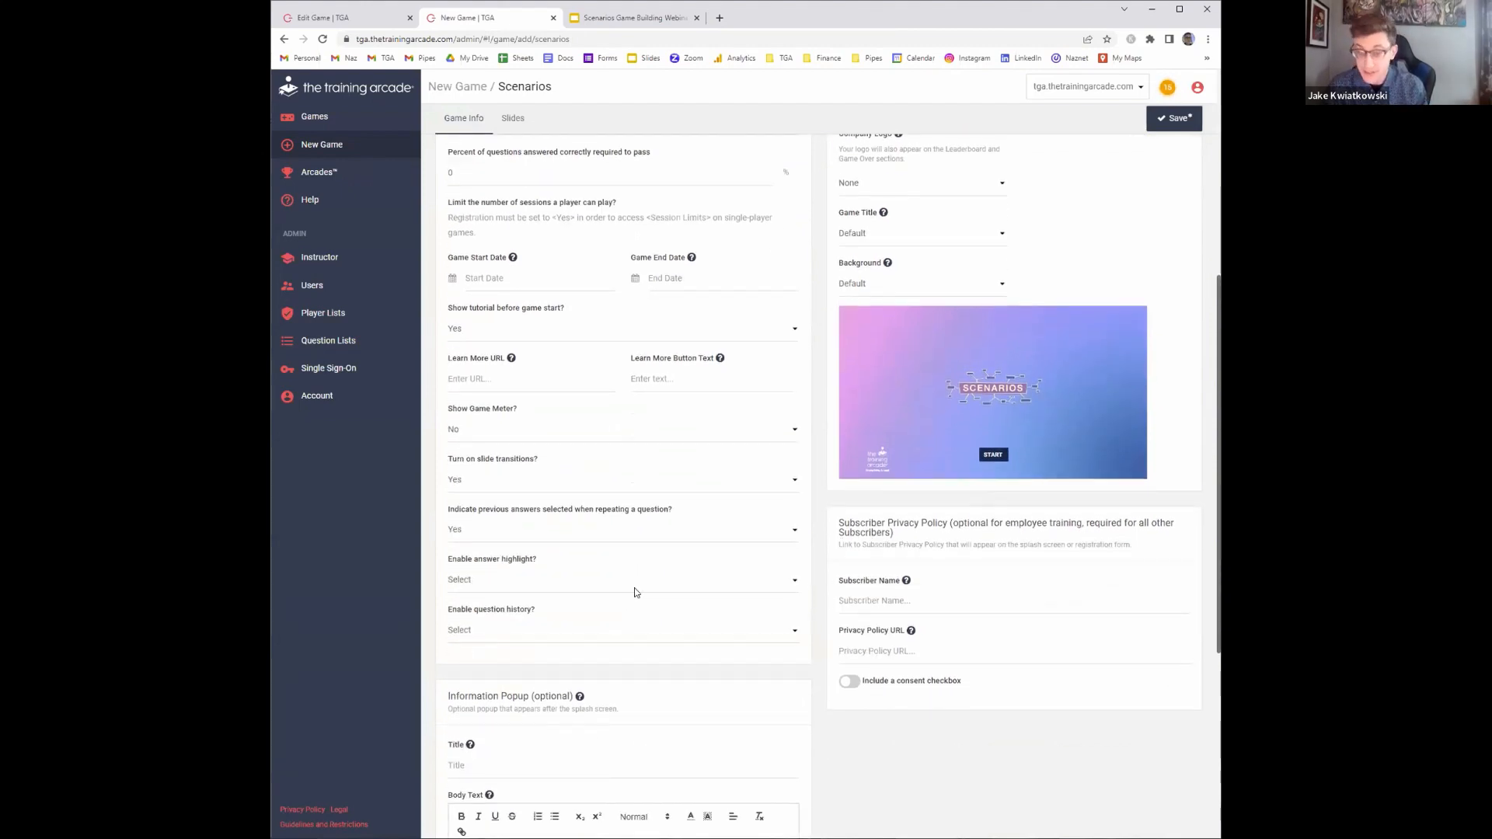
scroll(591, 548, "down", 1)
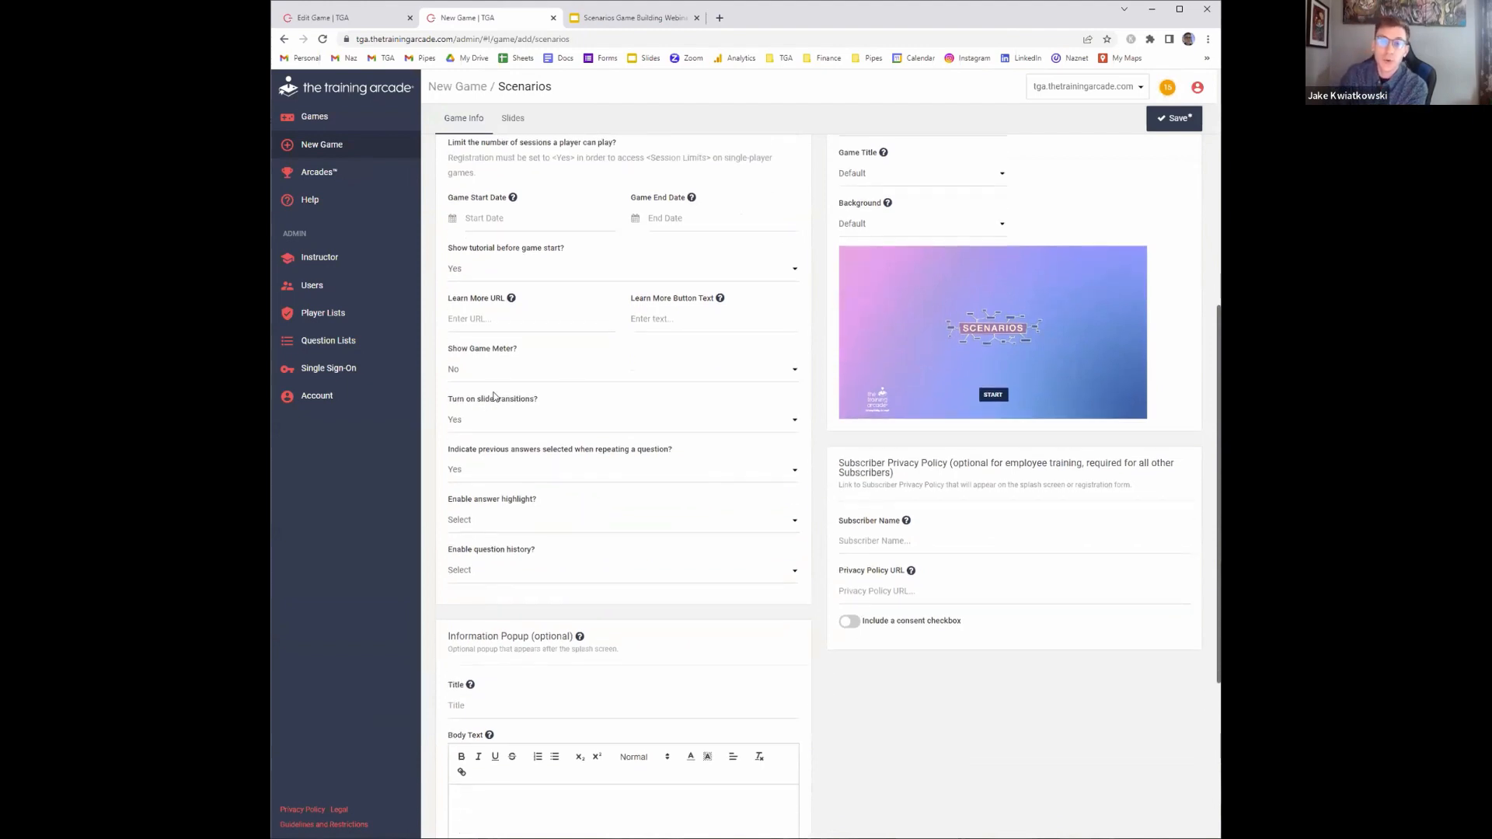
left_click(514, 370)
left_click(509, 395)
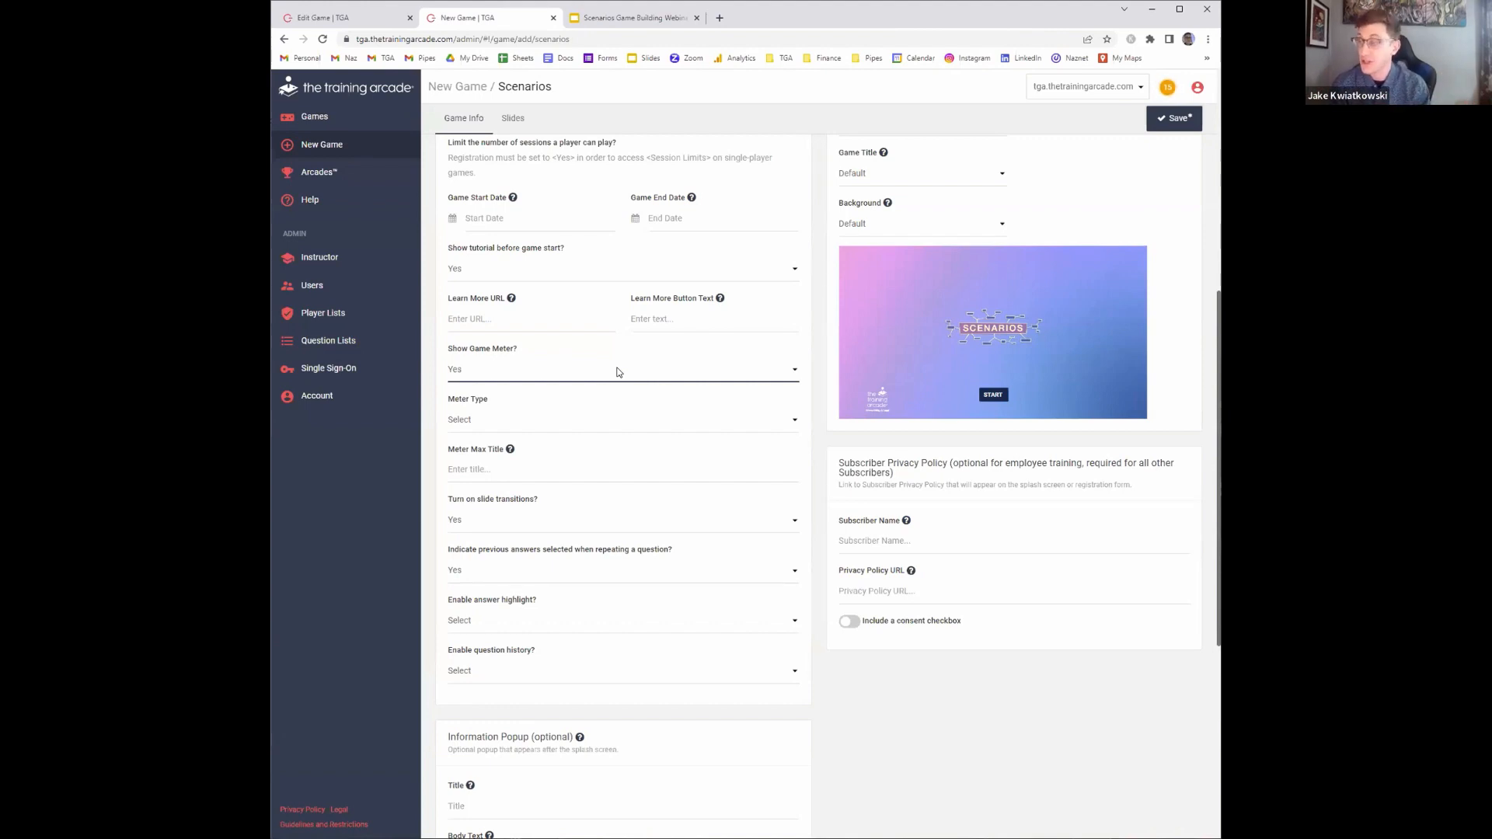
Set the game meter type to Standard and the meter title to Level of interest
left_click(563, 422)
left_click(556, 450)
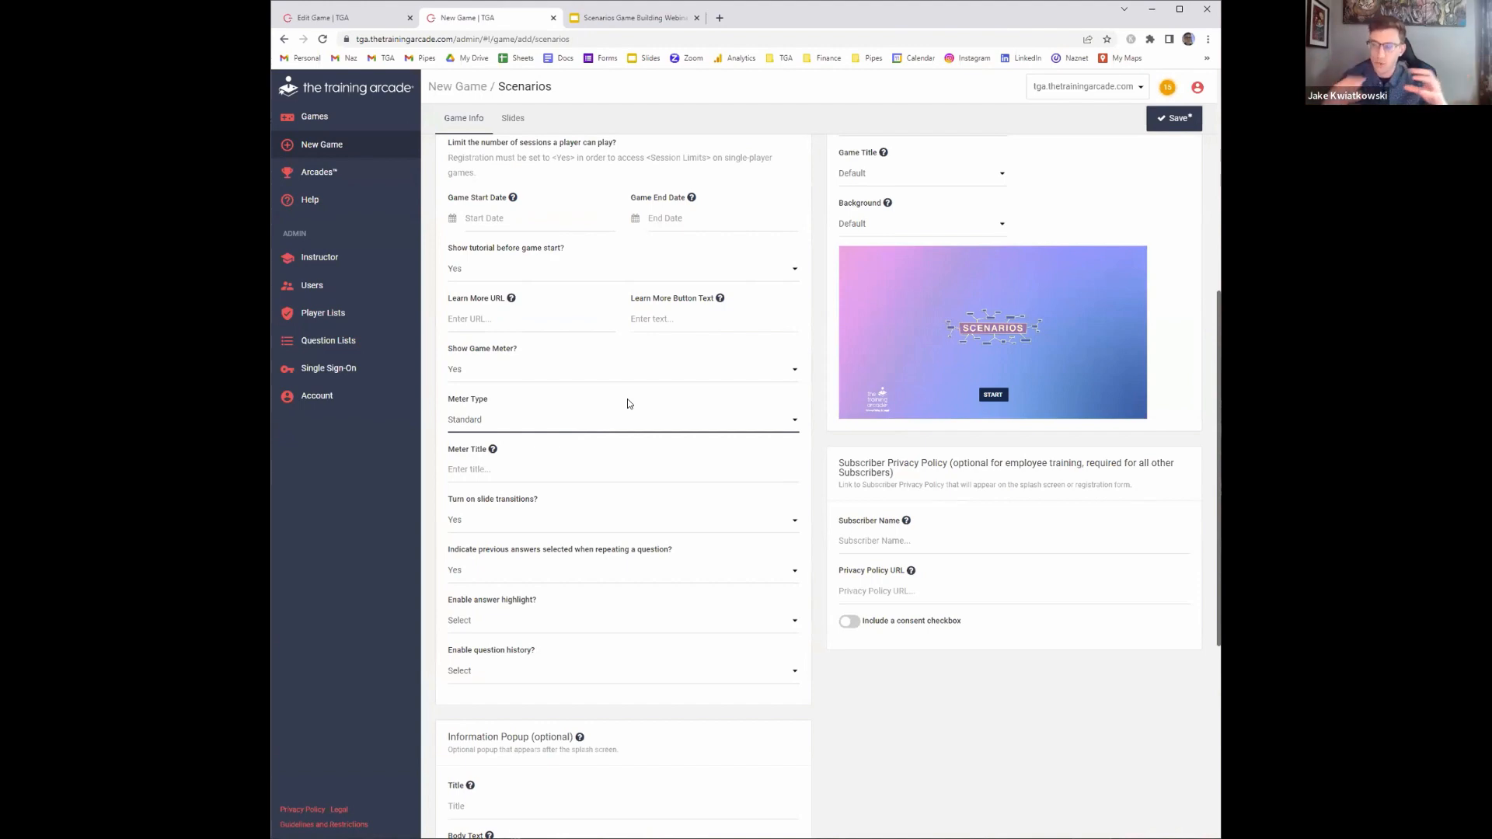
left_click(533, 469)
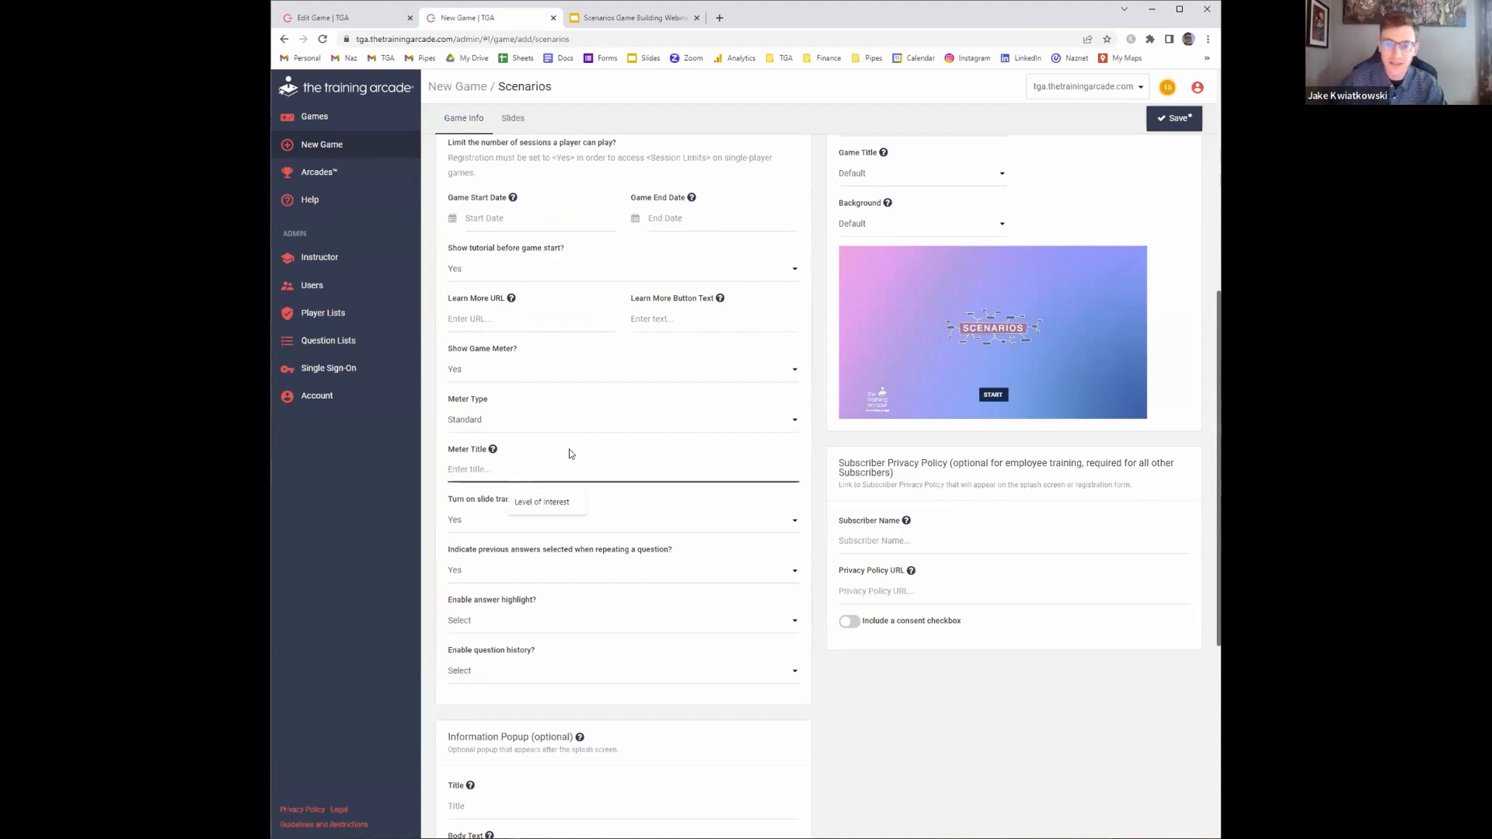
left_click(542, 495)
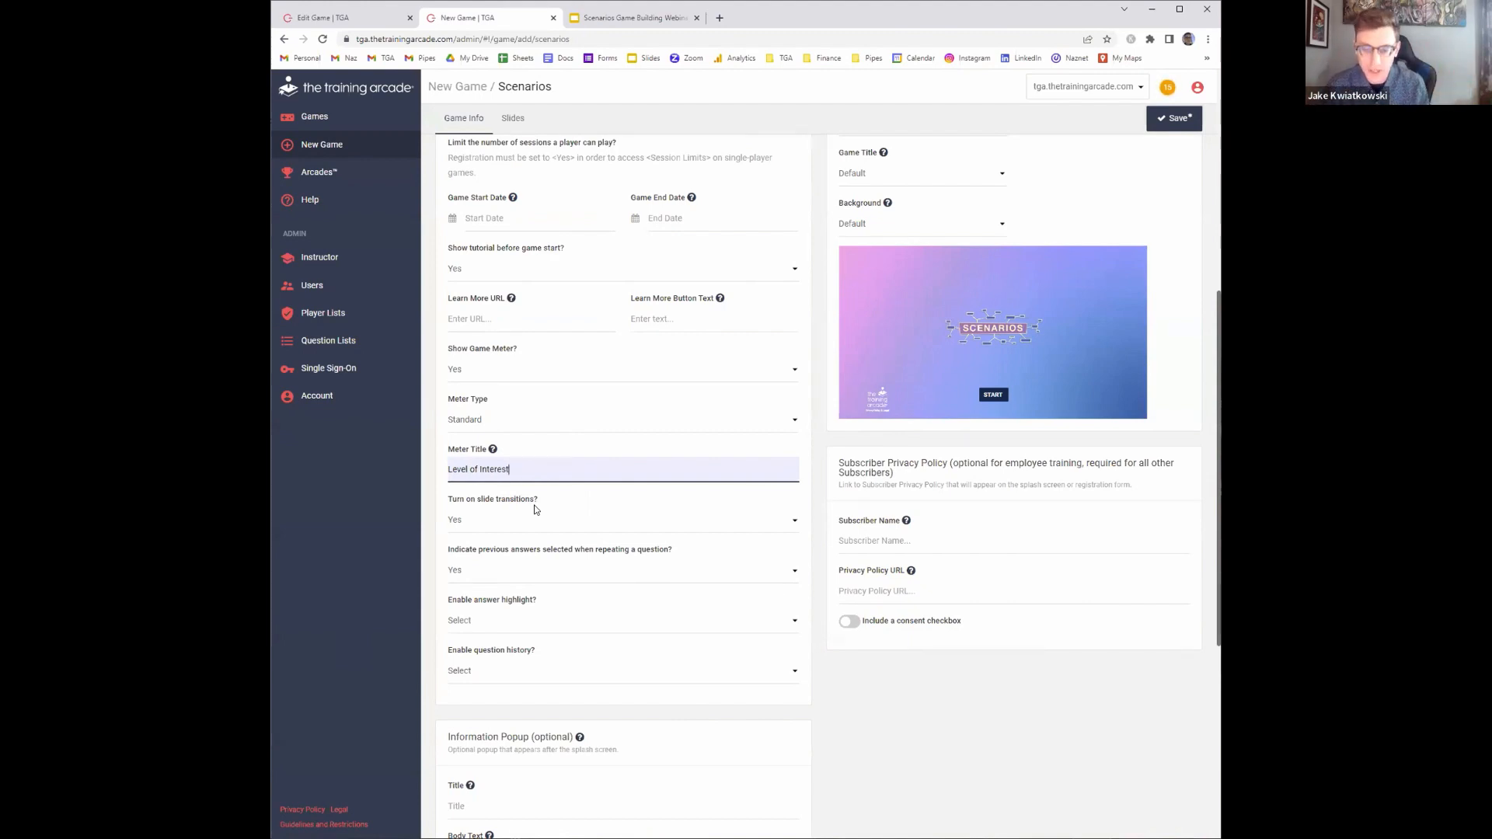
scroll(557, 496, "down", 1)
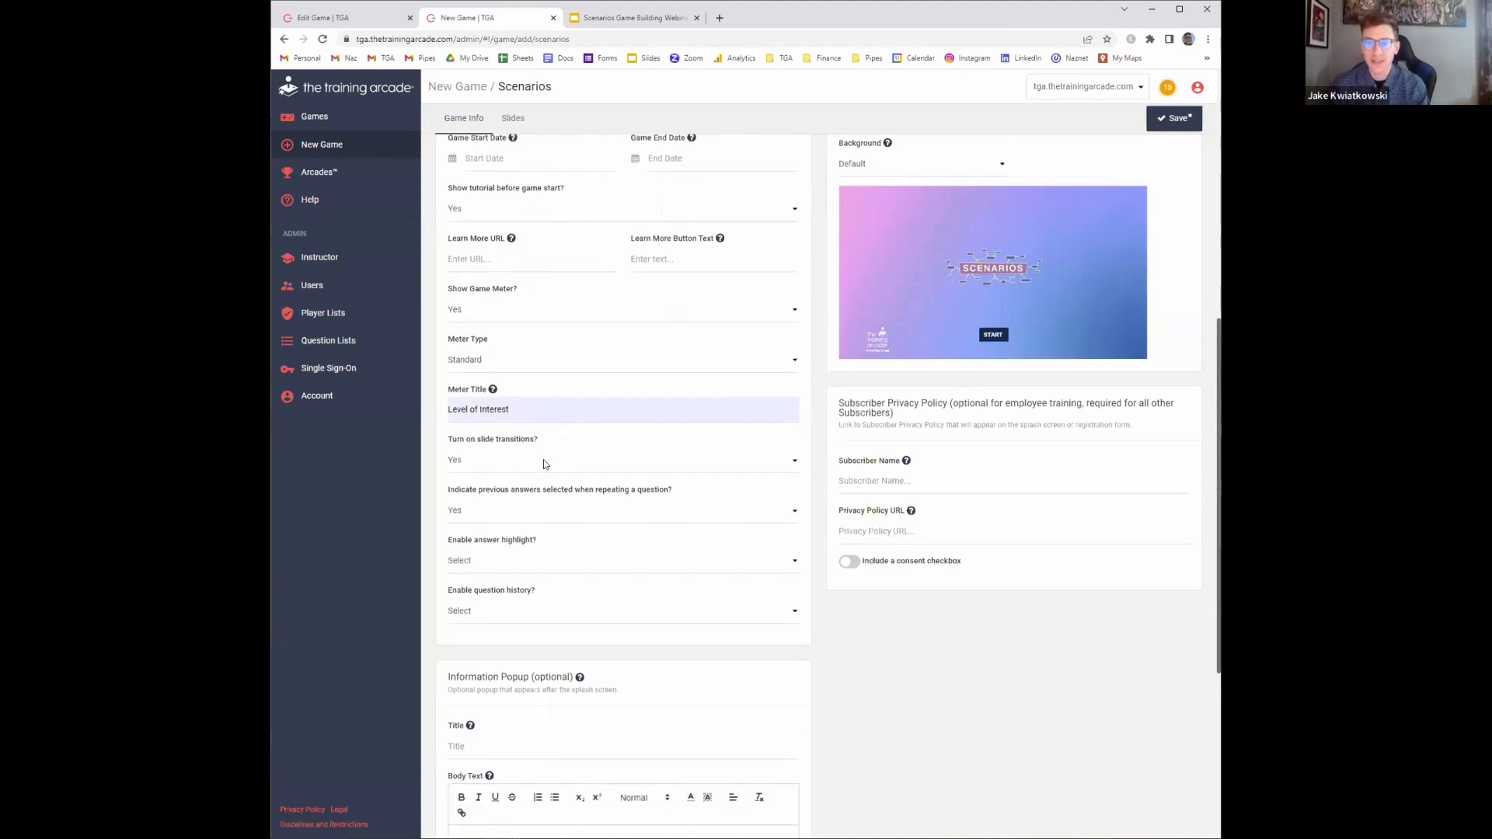
left_click(533, 466)
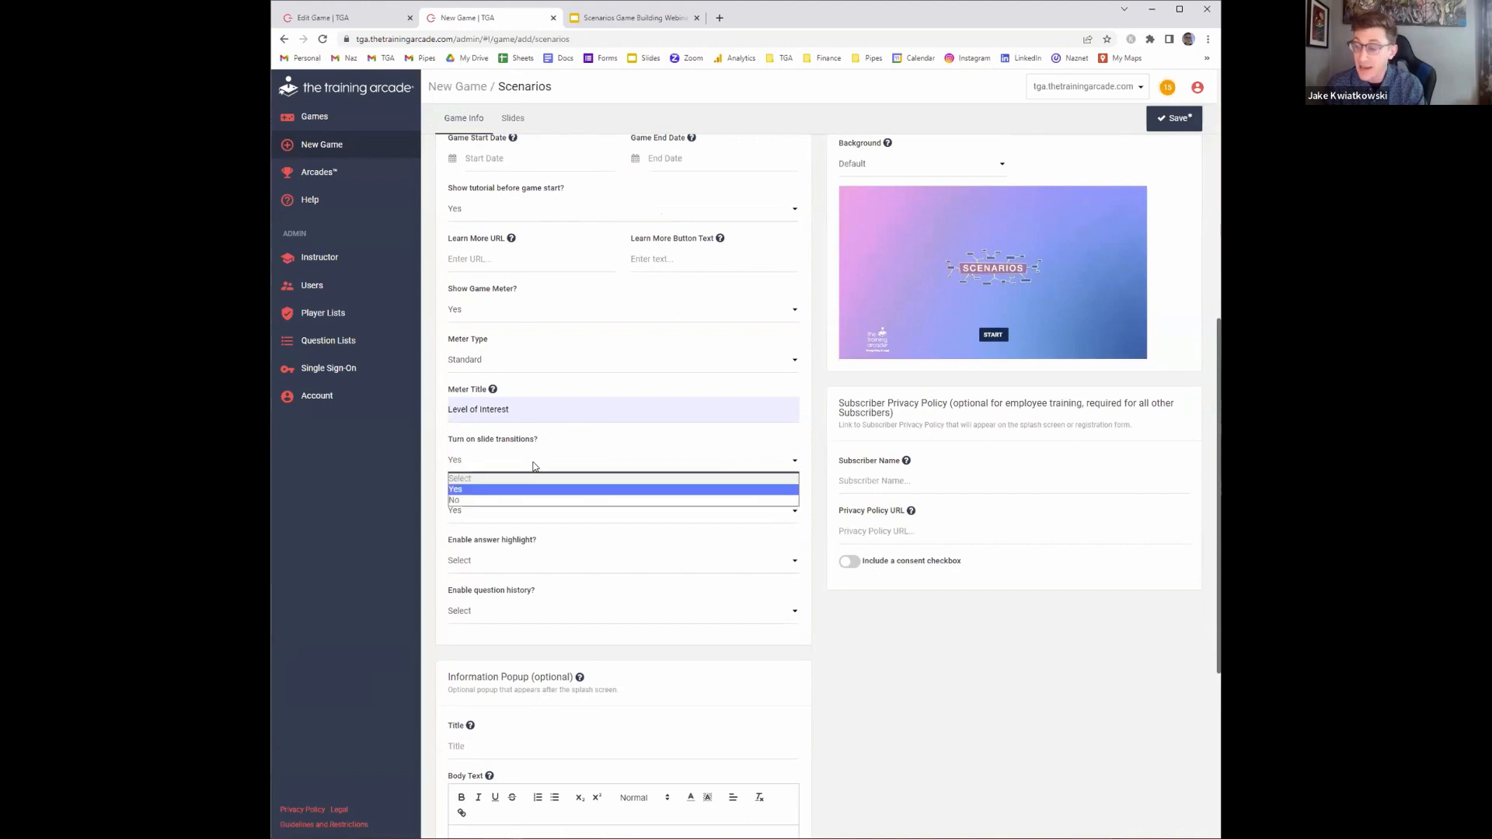
left_click(621, 429)
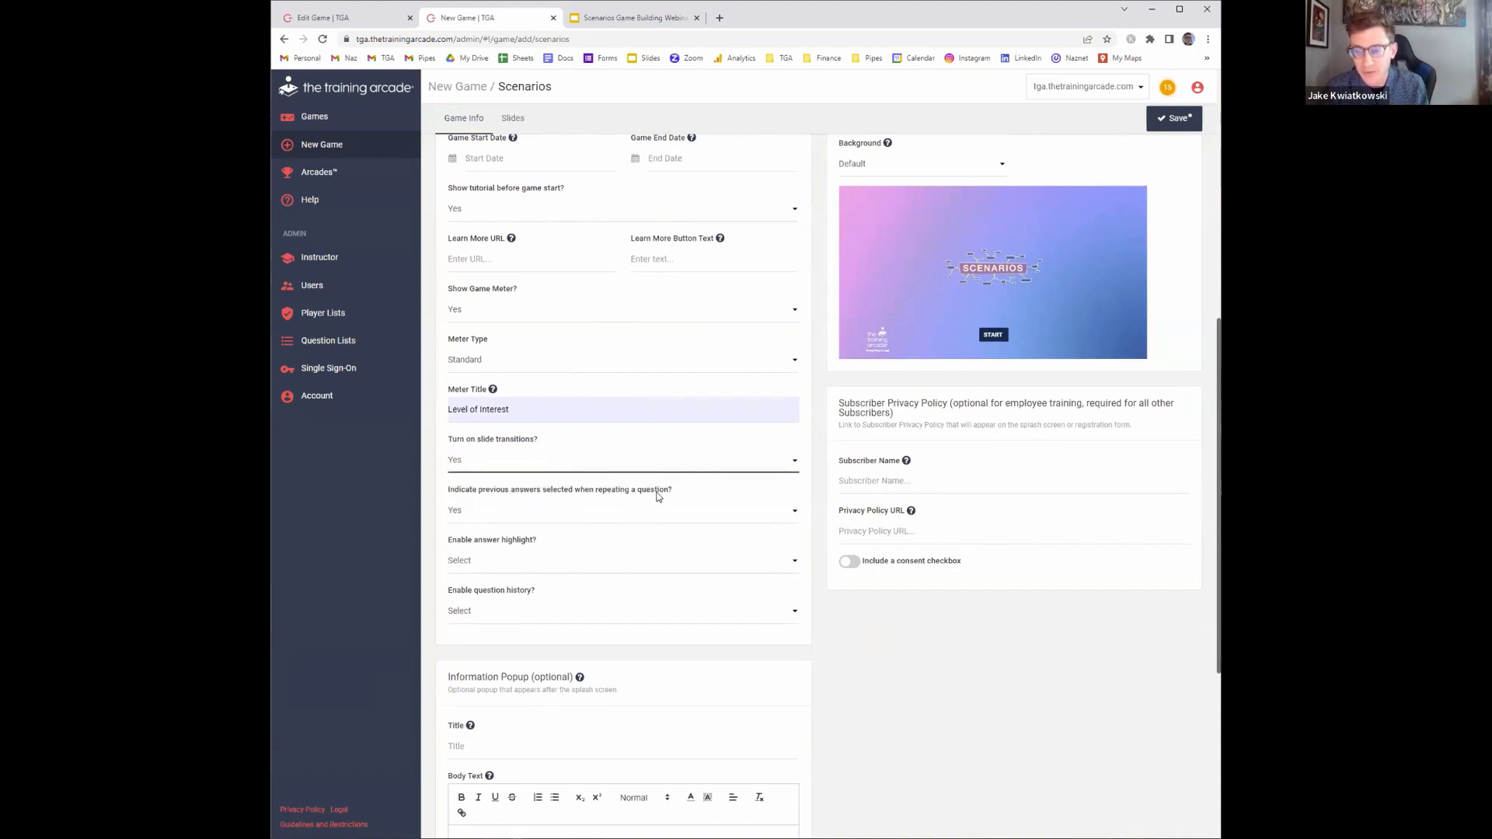
left_click(702, 518)
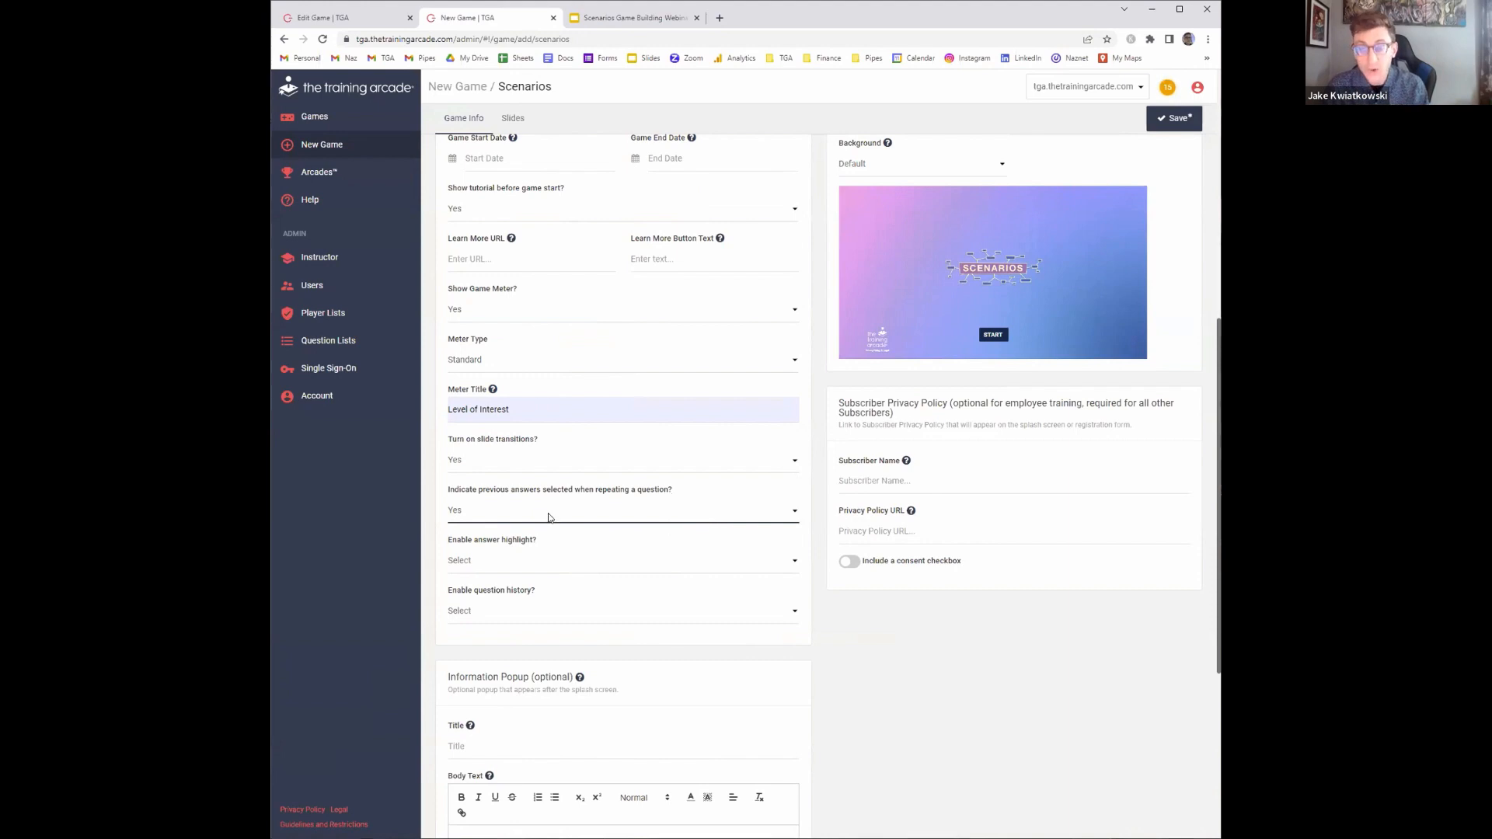
left_click(653, 516)
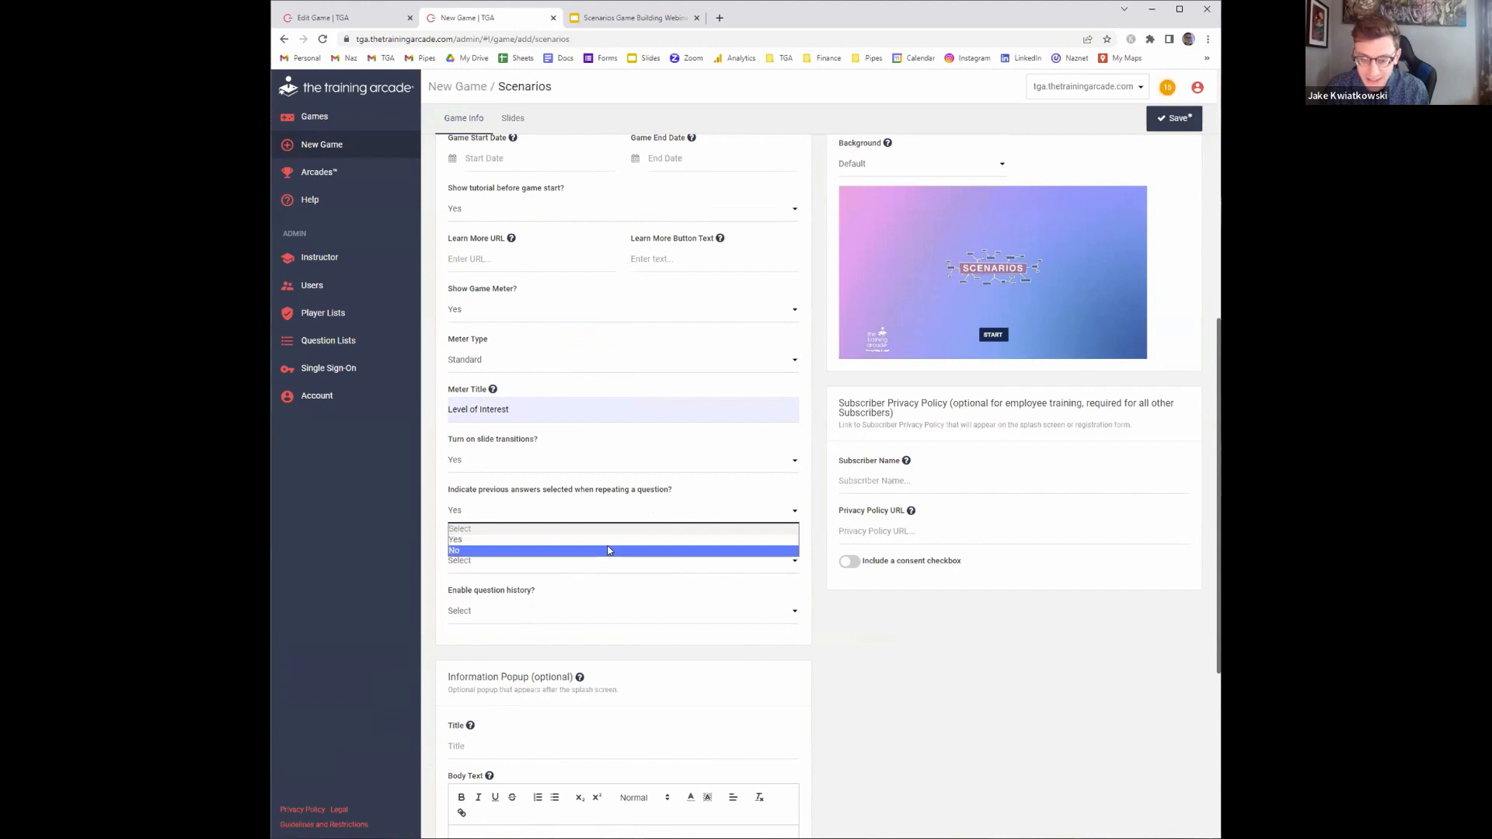
left_click(608, 546)
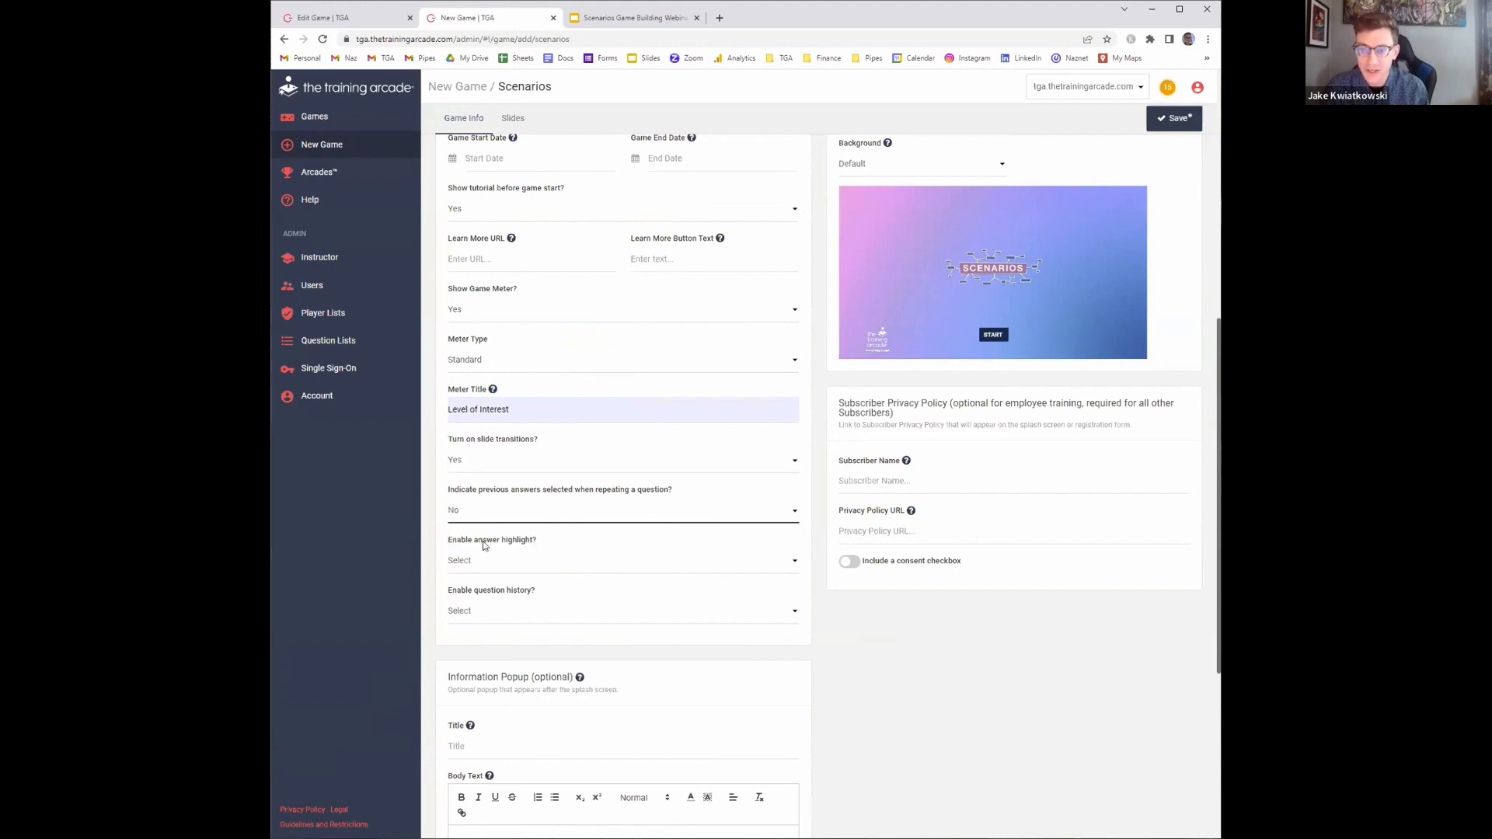
left_click(485, 538)
left_click(485, 534)
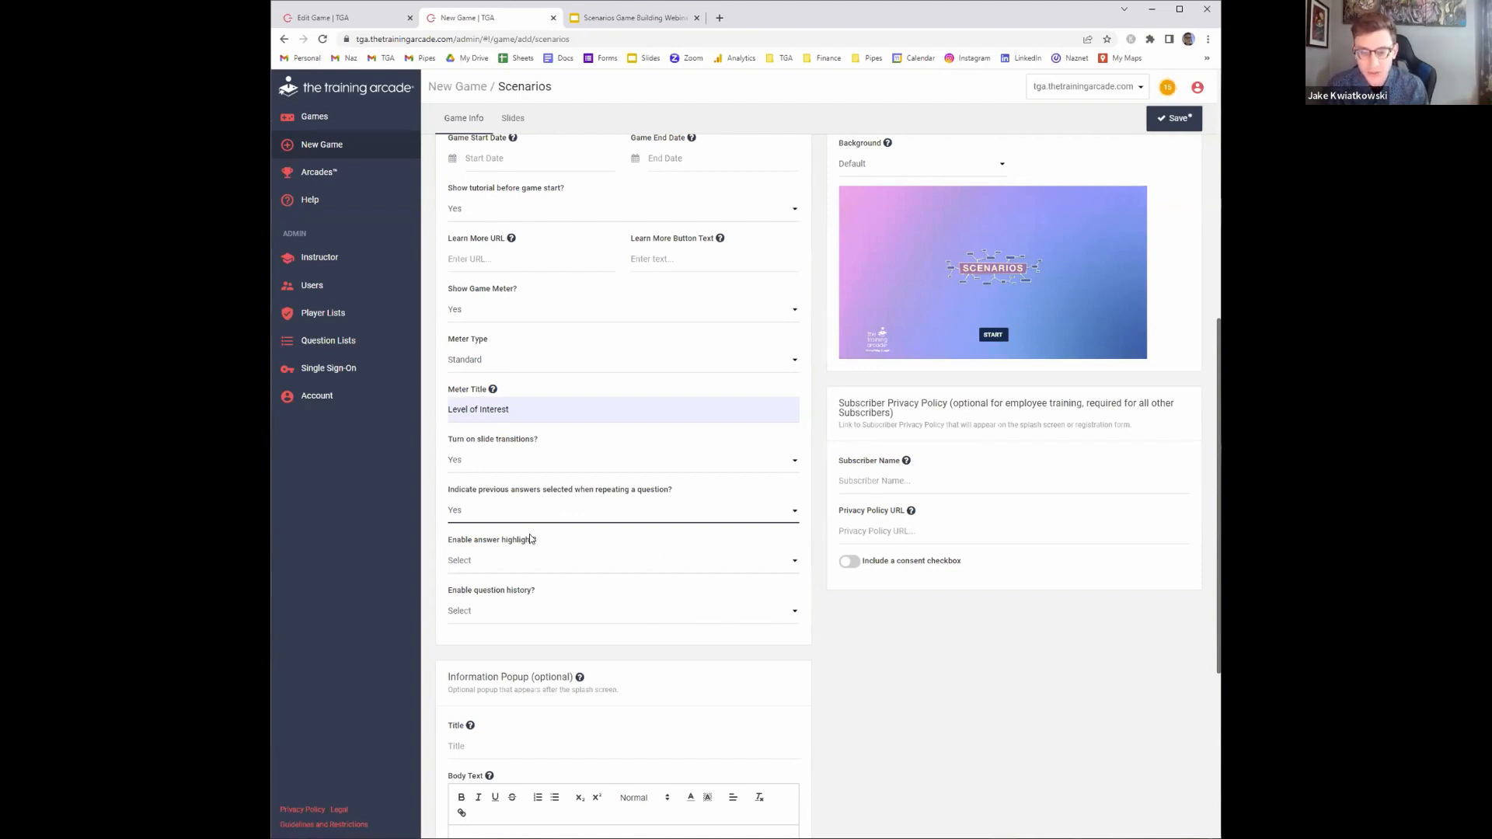
Enable answer highlighting and question history
scroll(497, 467, "down", 1)
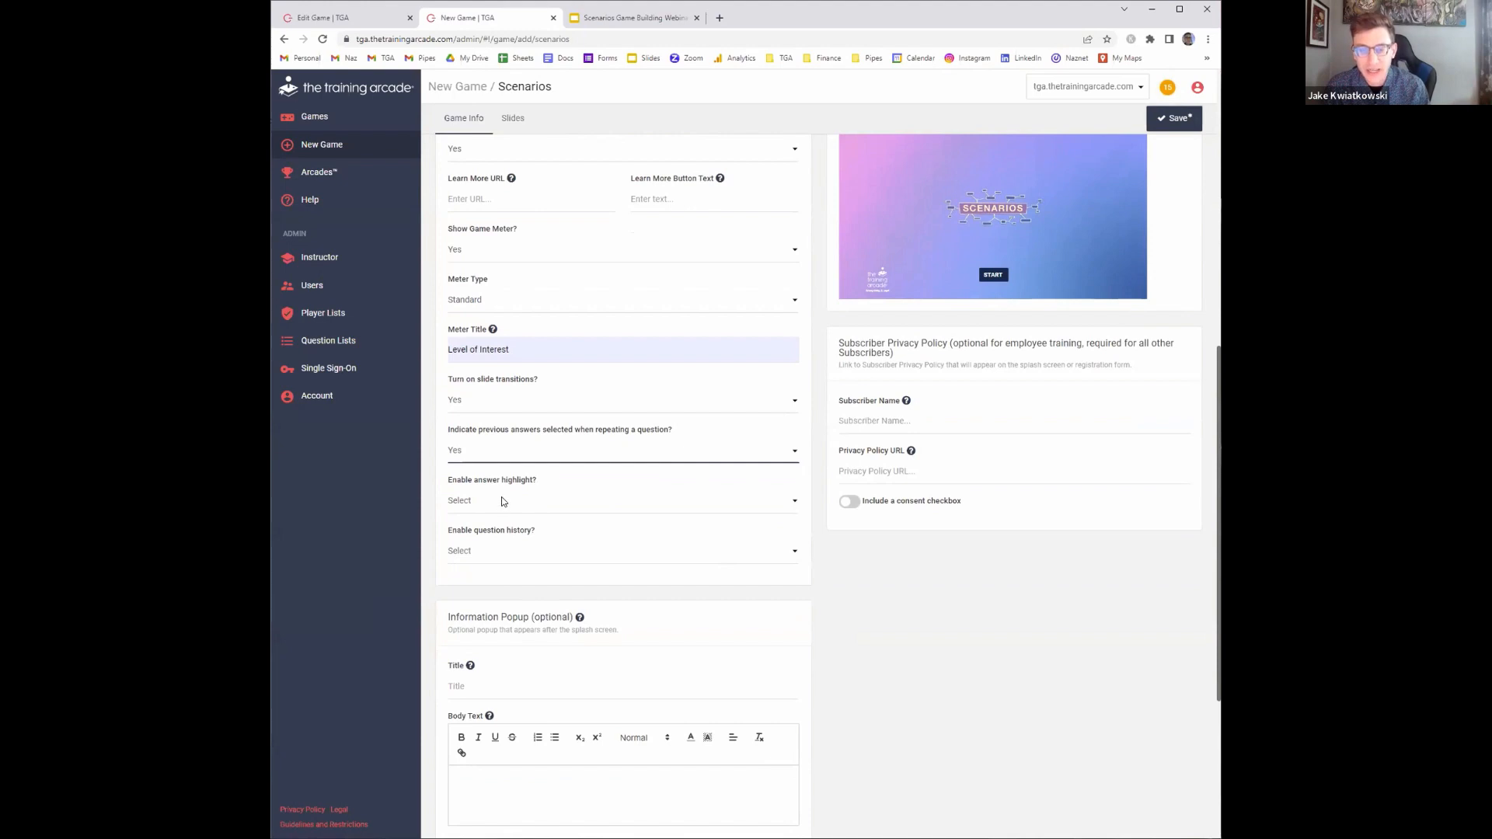
left_click(501, 500)
left_click(483, 529)
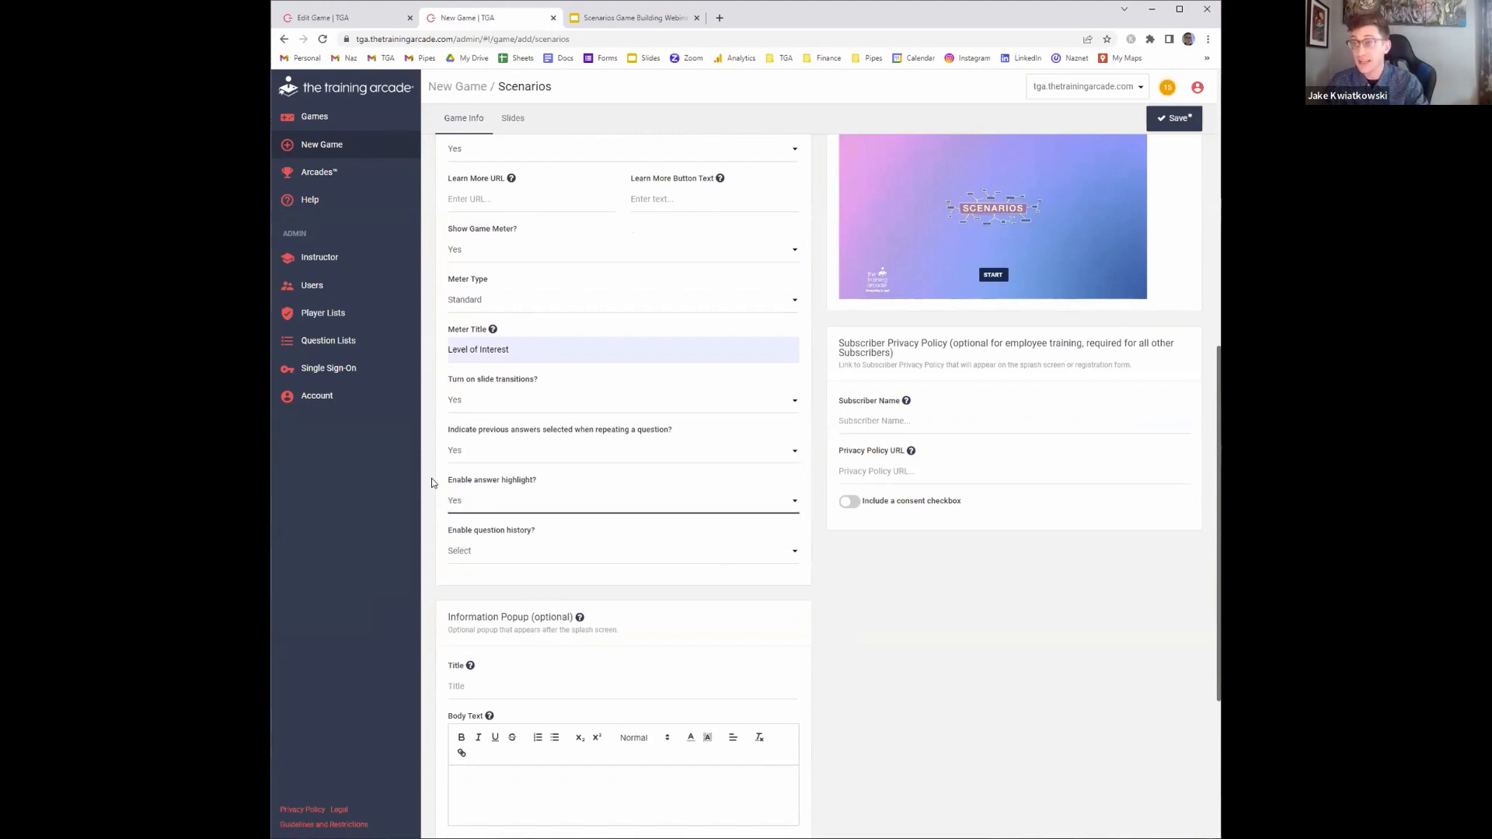
left_click(607, 552)
left_click(588, 581)
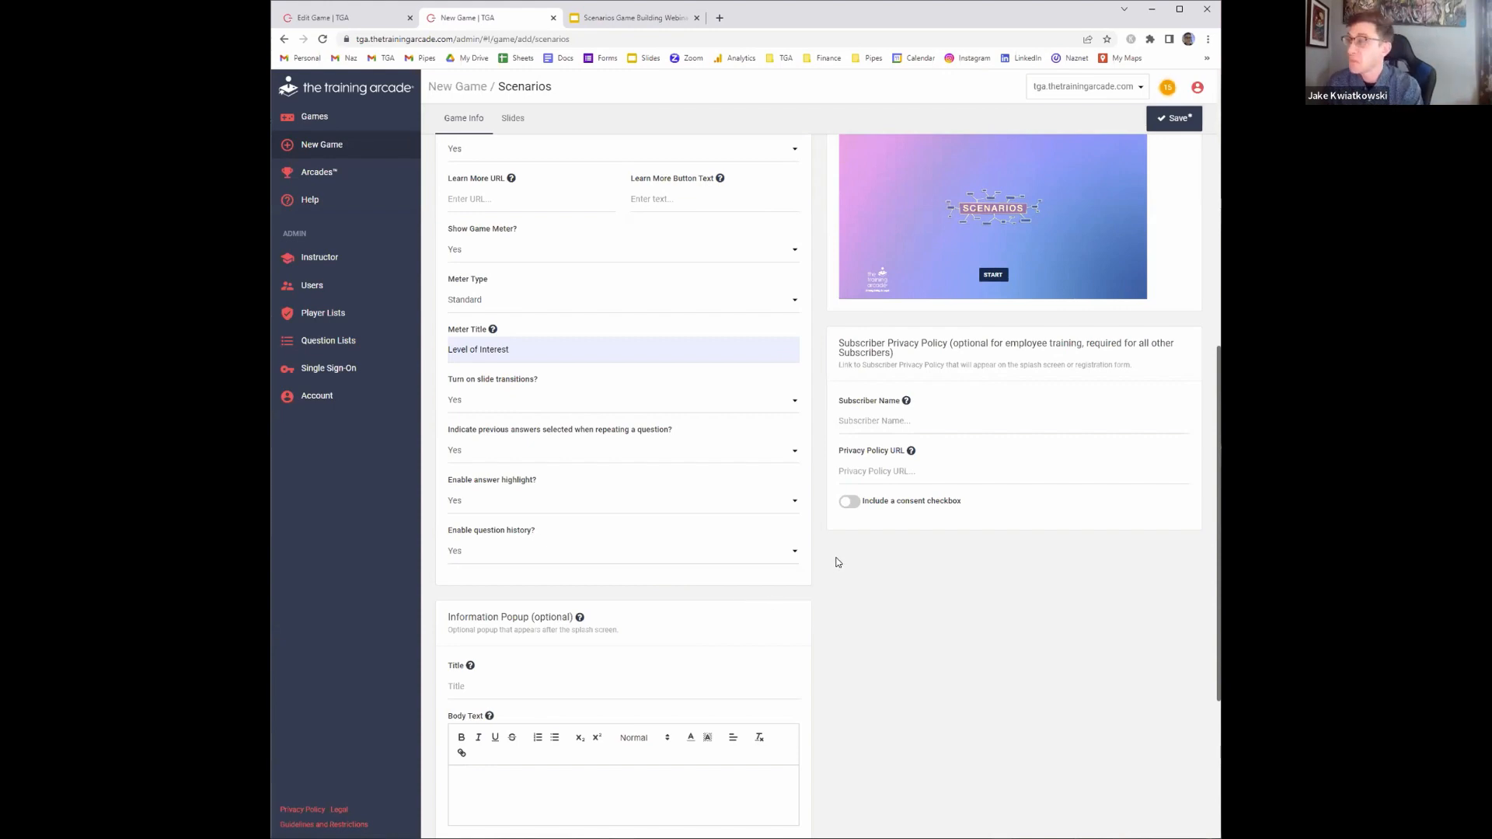
Title the information popup "Hello there!" and write its body text "This is a game we're going to play today! We need to make the sale."
scroll(653, 367, "down", 3)
left_click(614, 454)
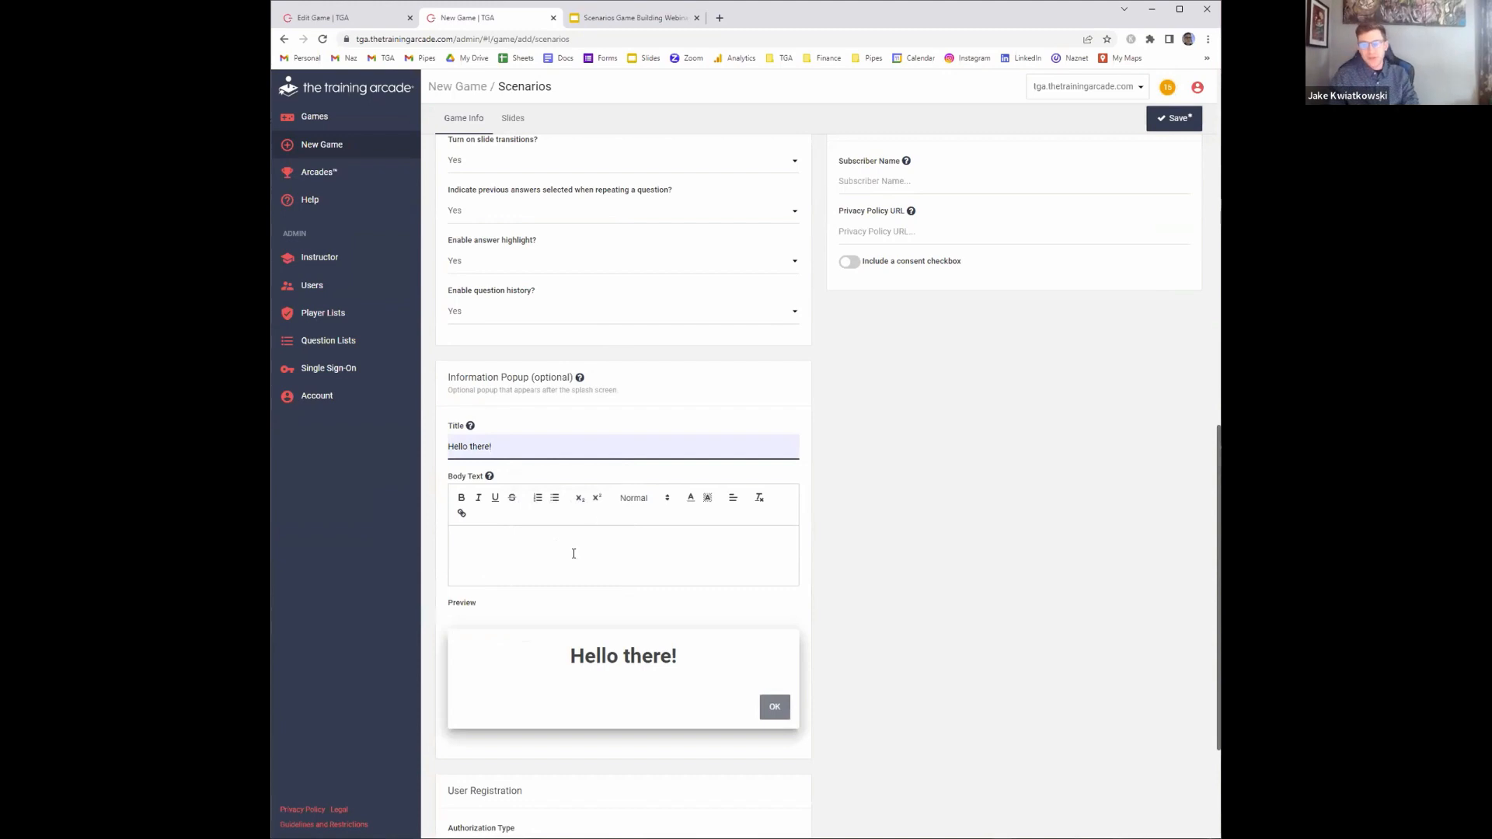
left_click(573, 548)
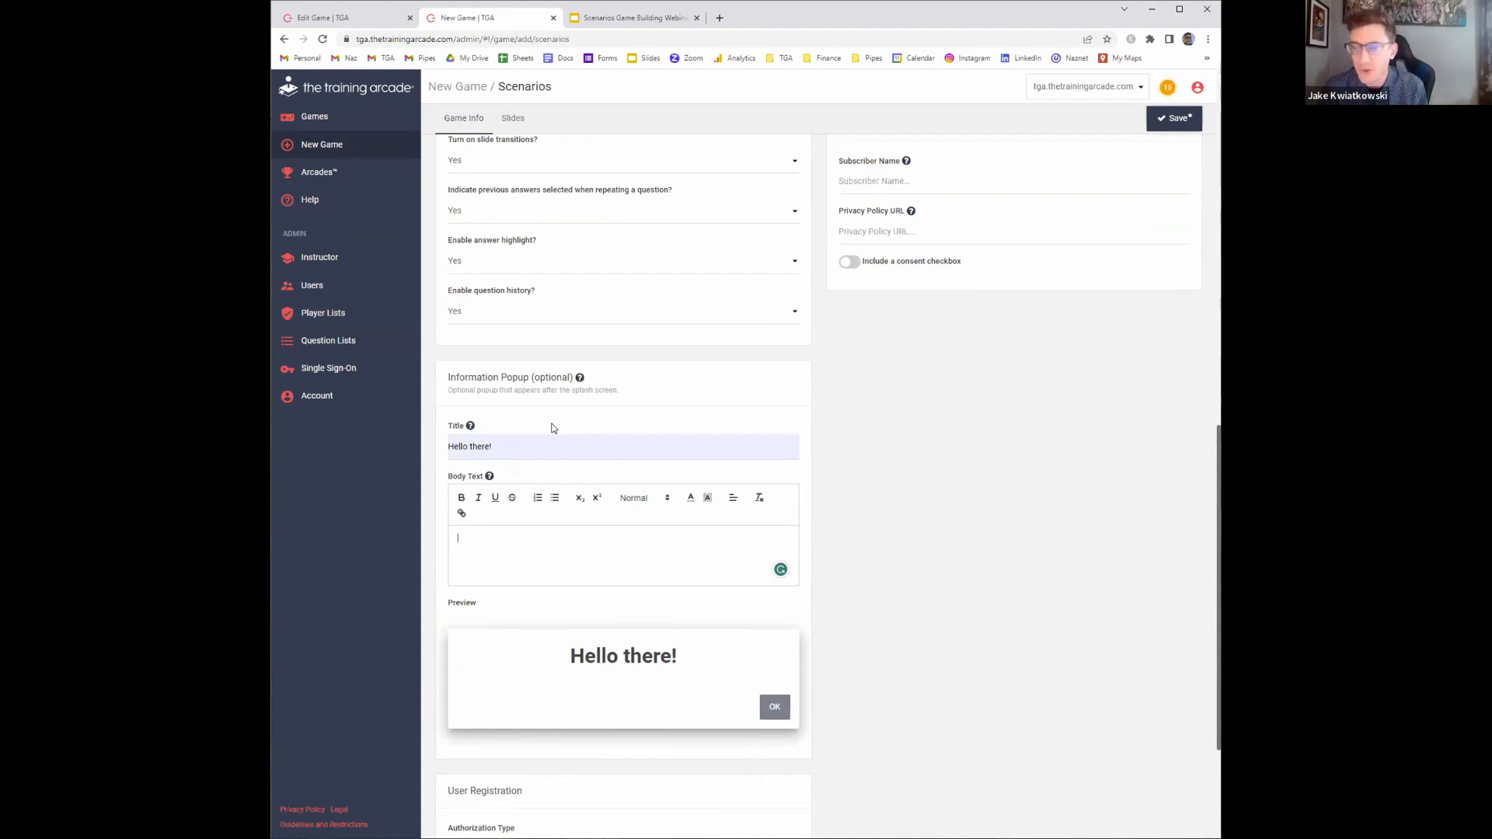
scroll(516, 426, "up", 2)
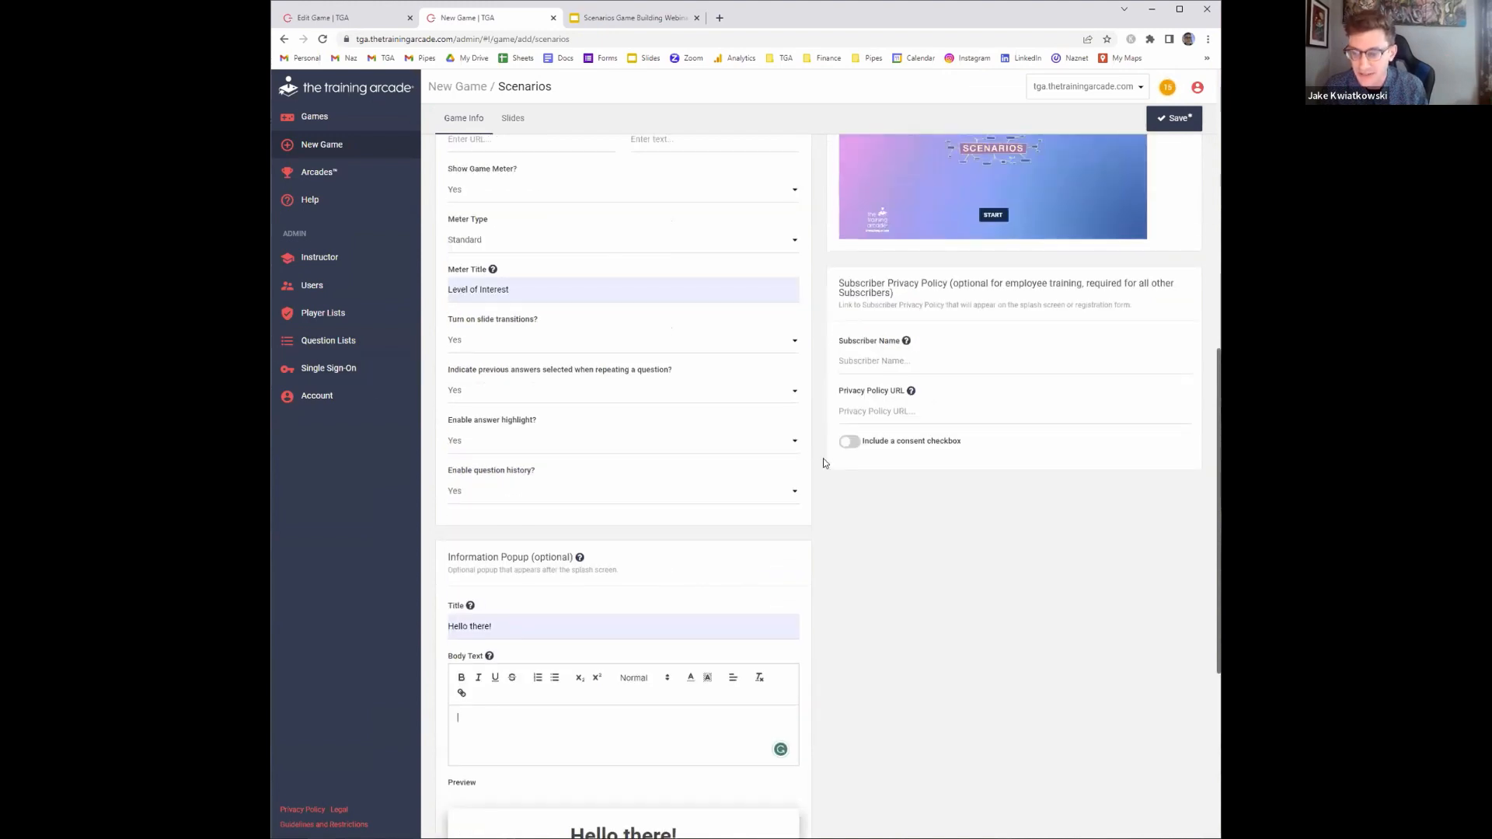
scroll(822, 463, "up", 1)
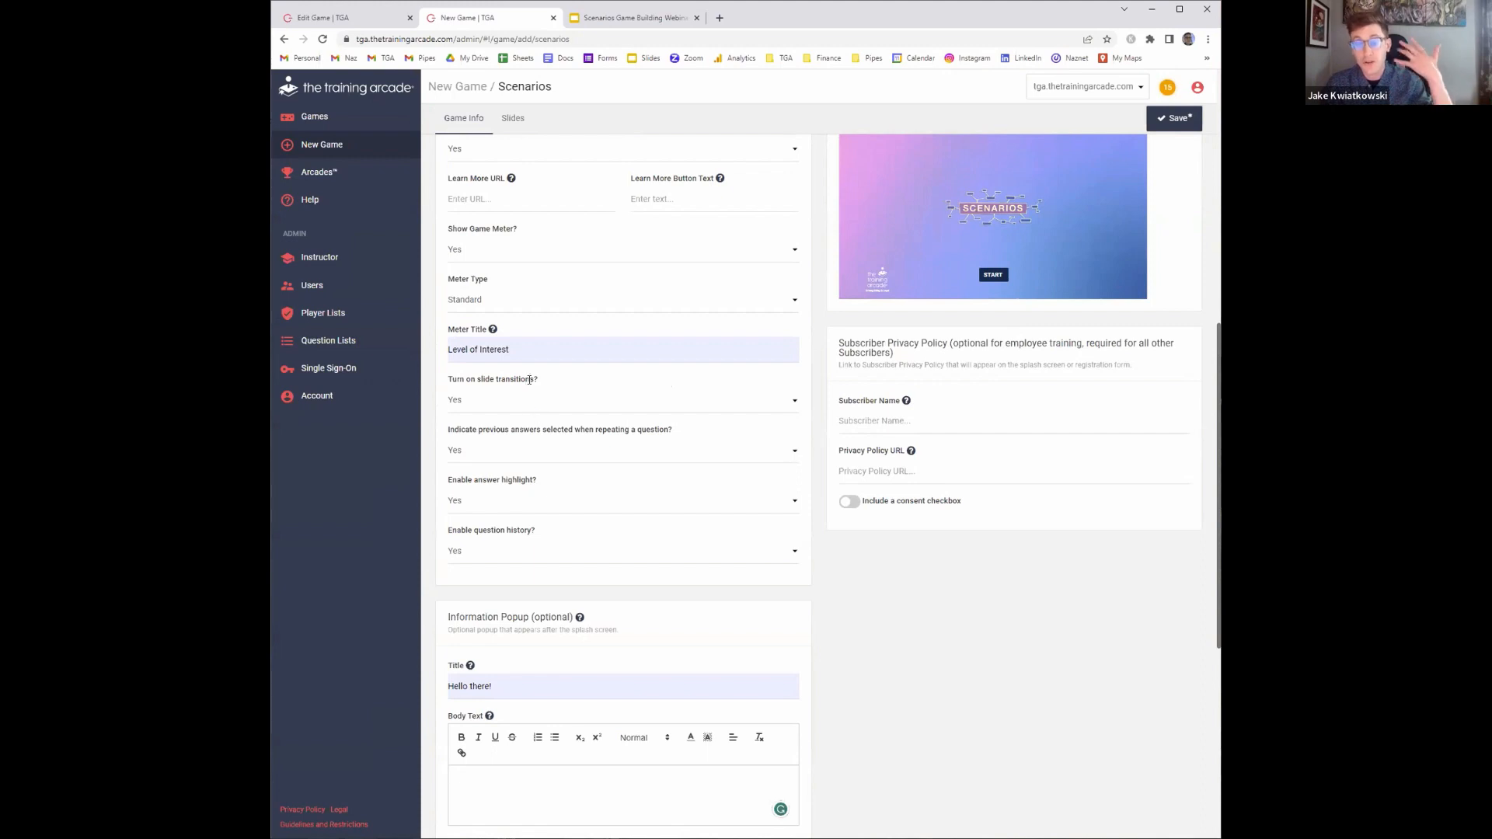
scroll(783, 366, "down", 4)
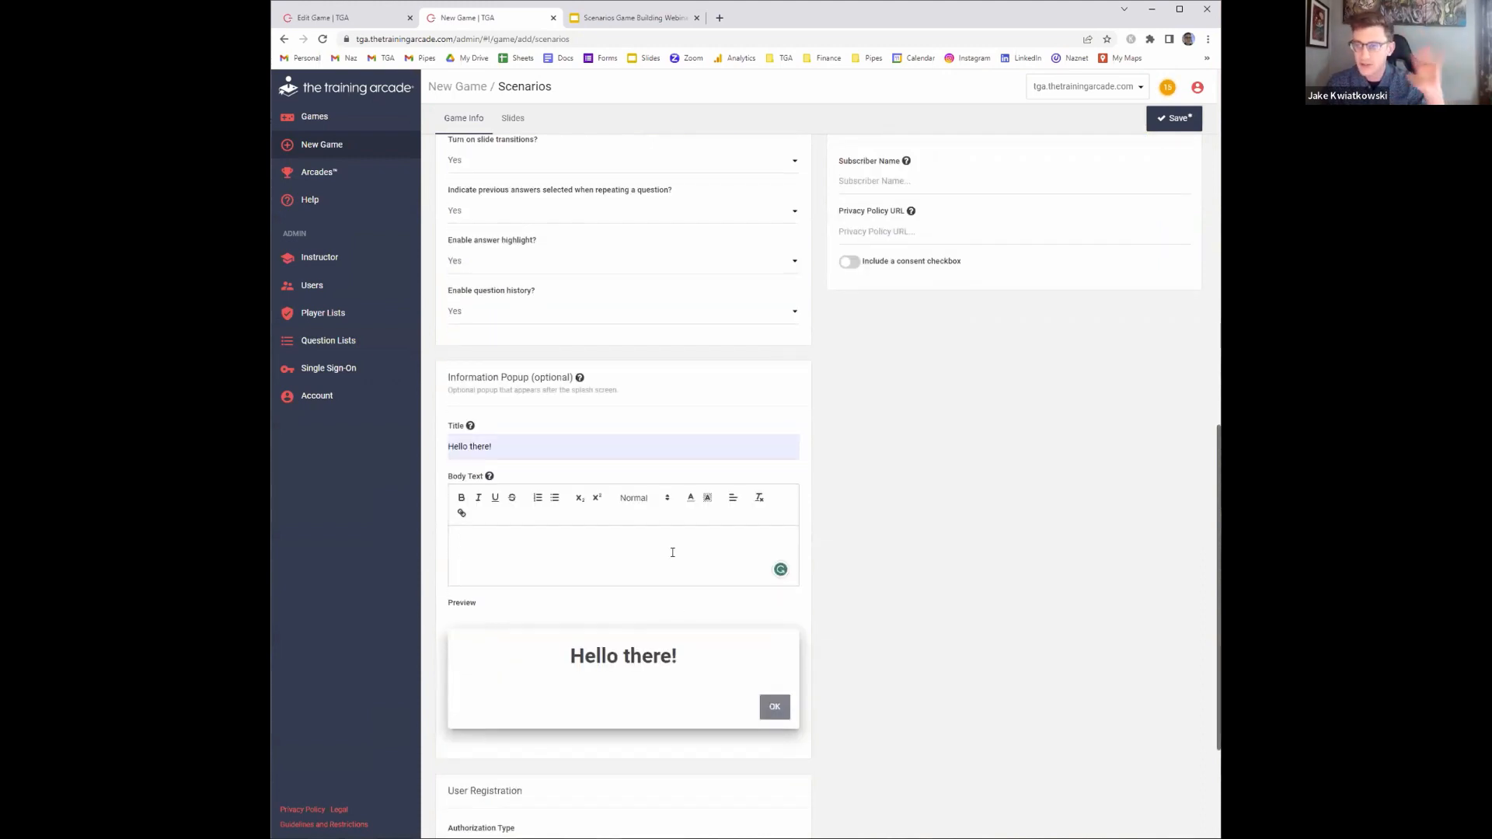
scroll(554, 471, "down", 2)
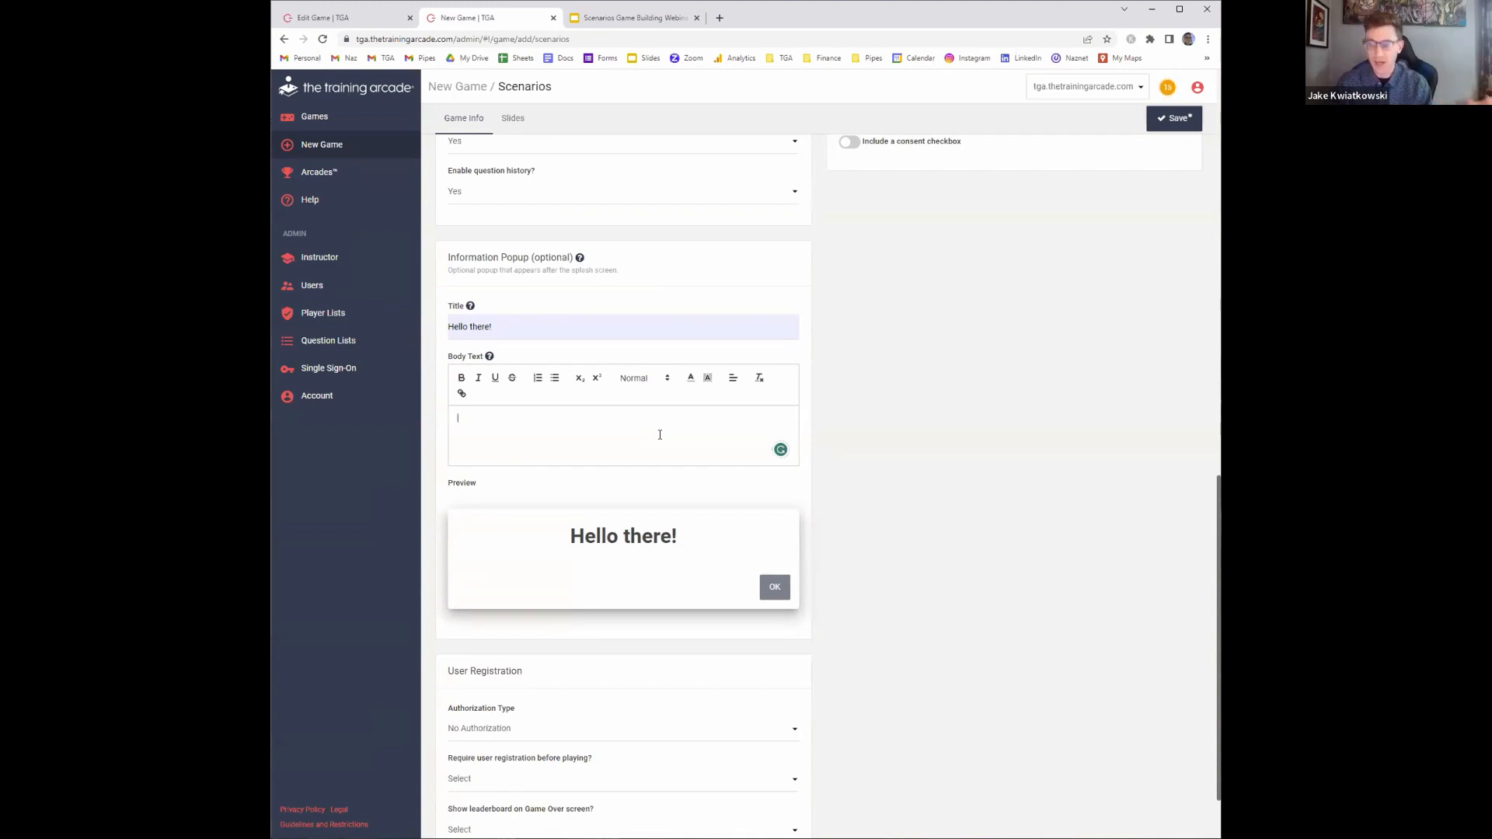
type("This is")
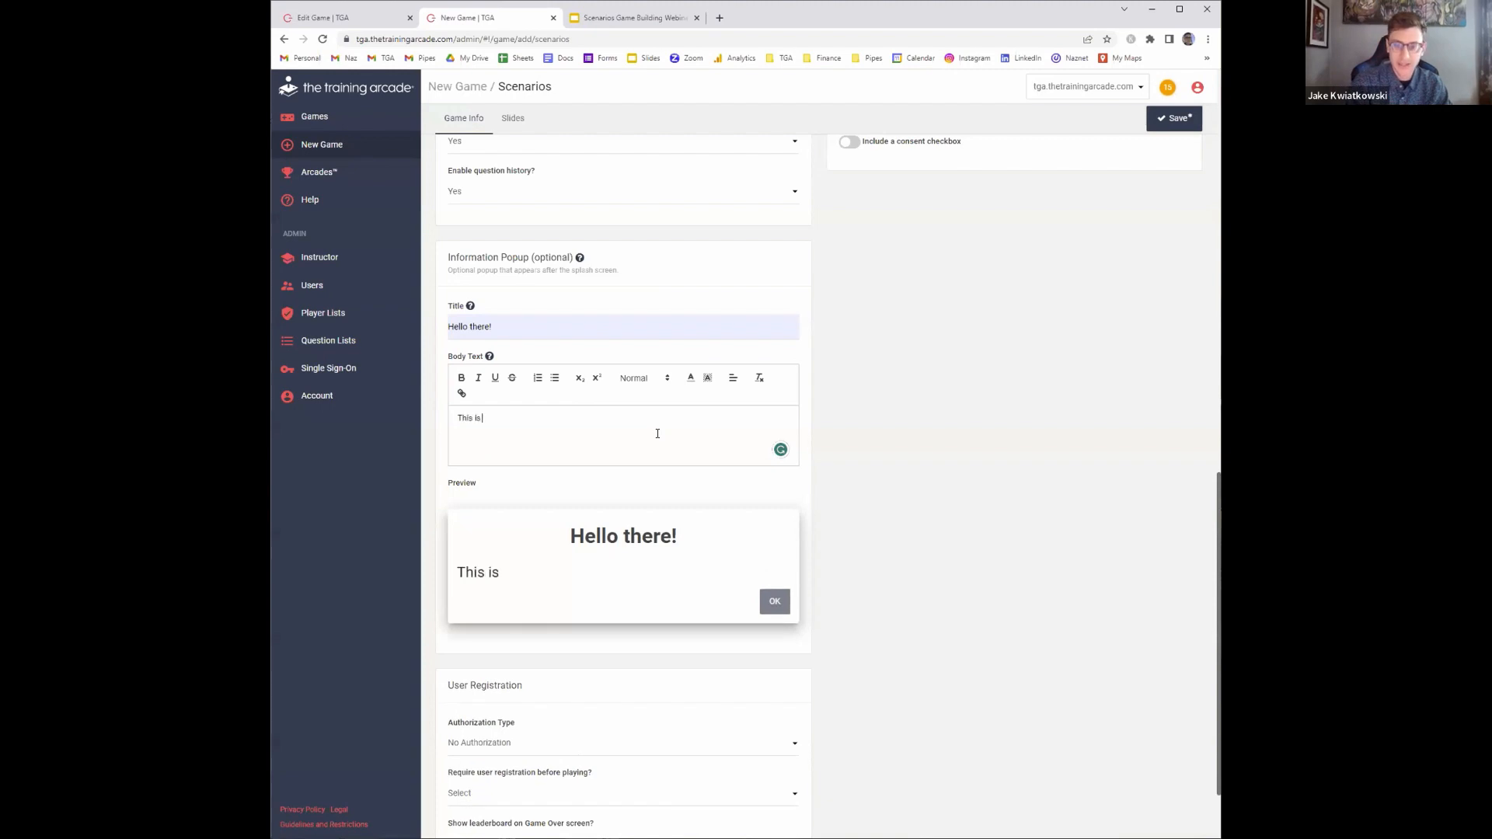
type(" a game we're go")
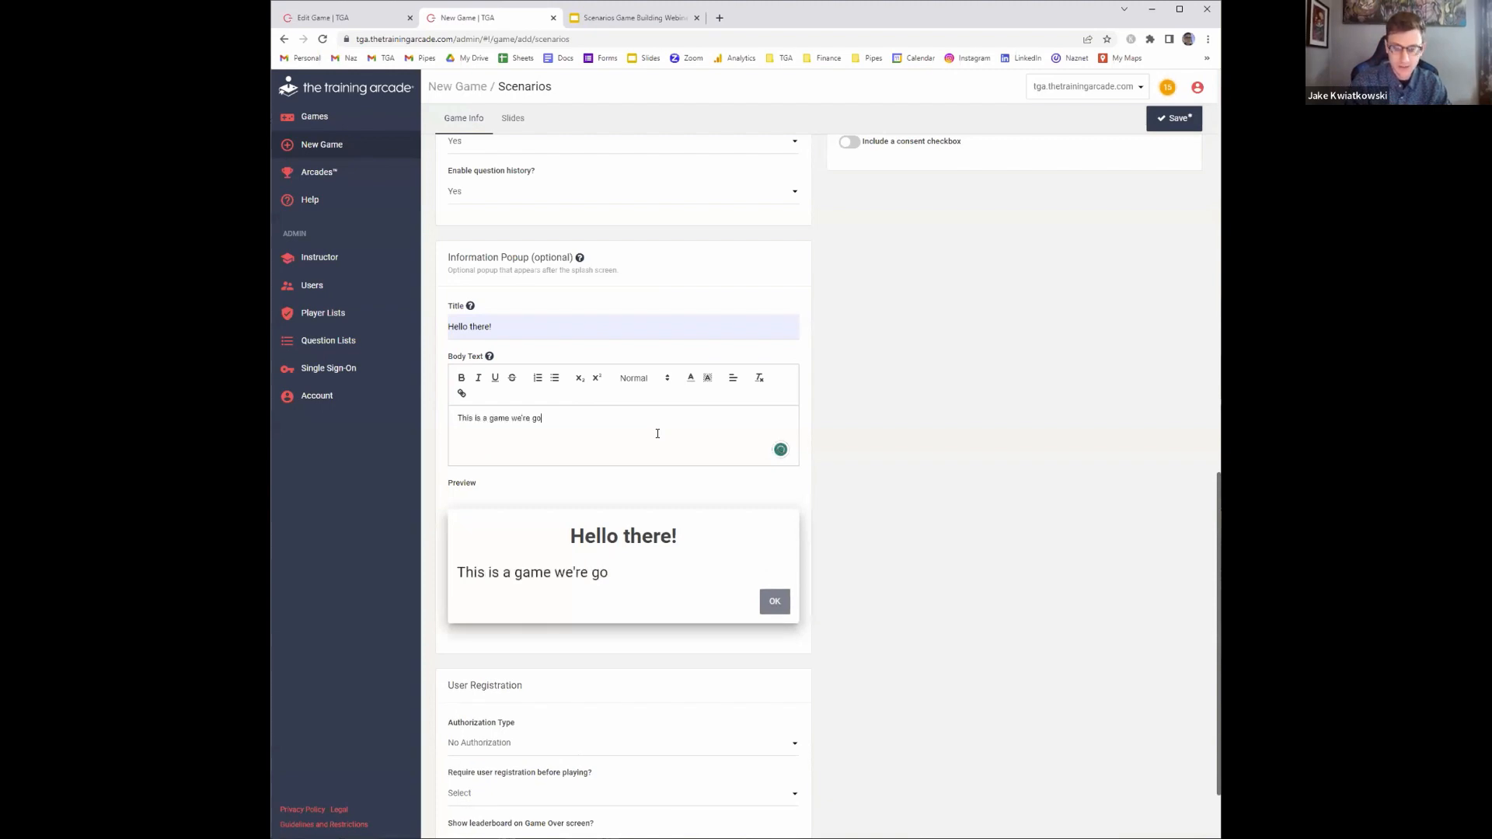
type("ing to play today!")
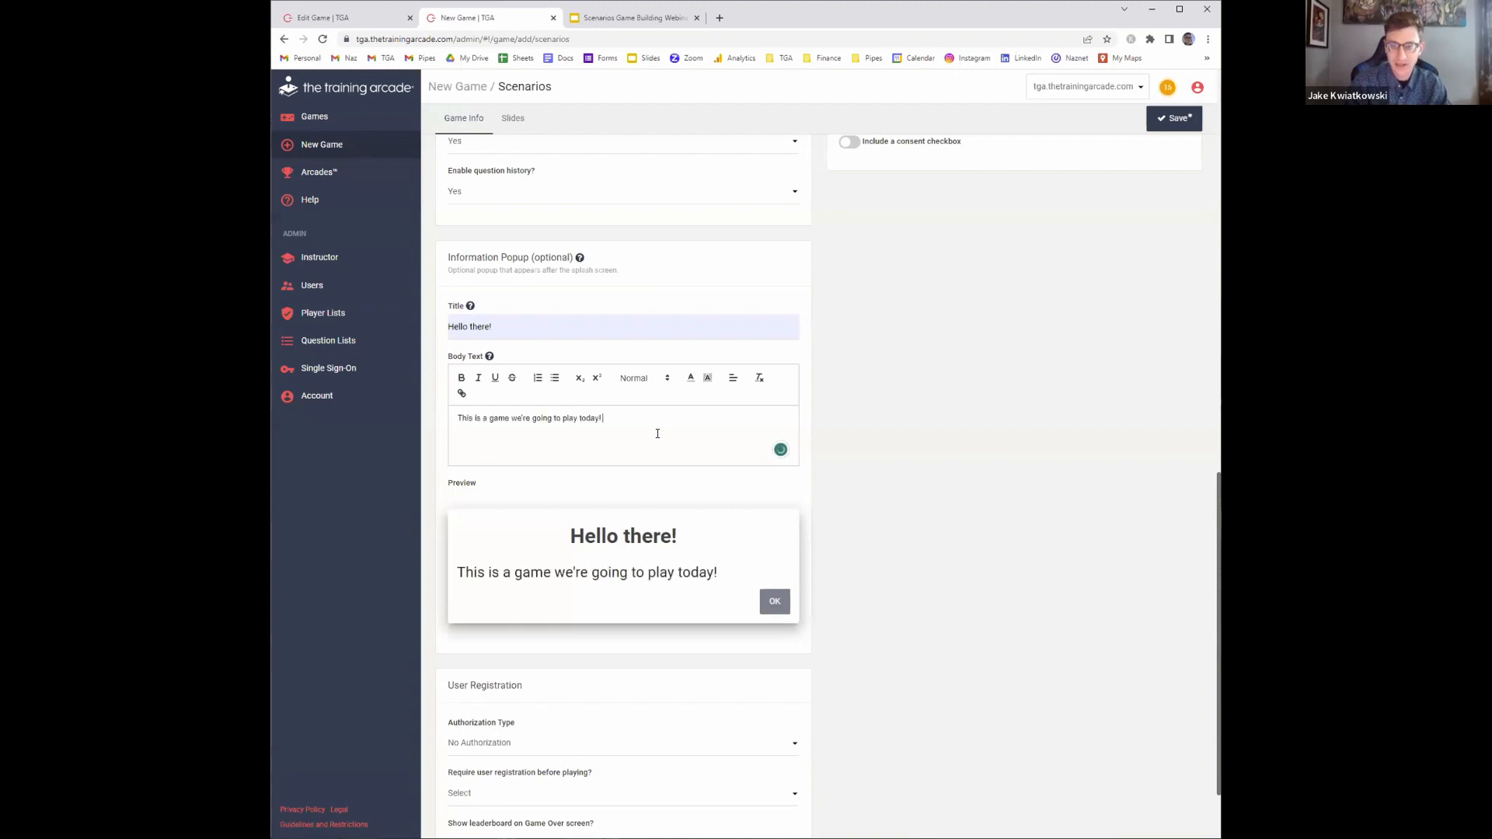
type(" We need to make t")
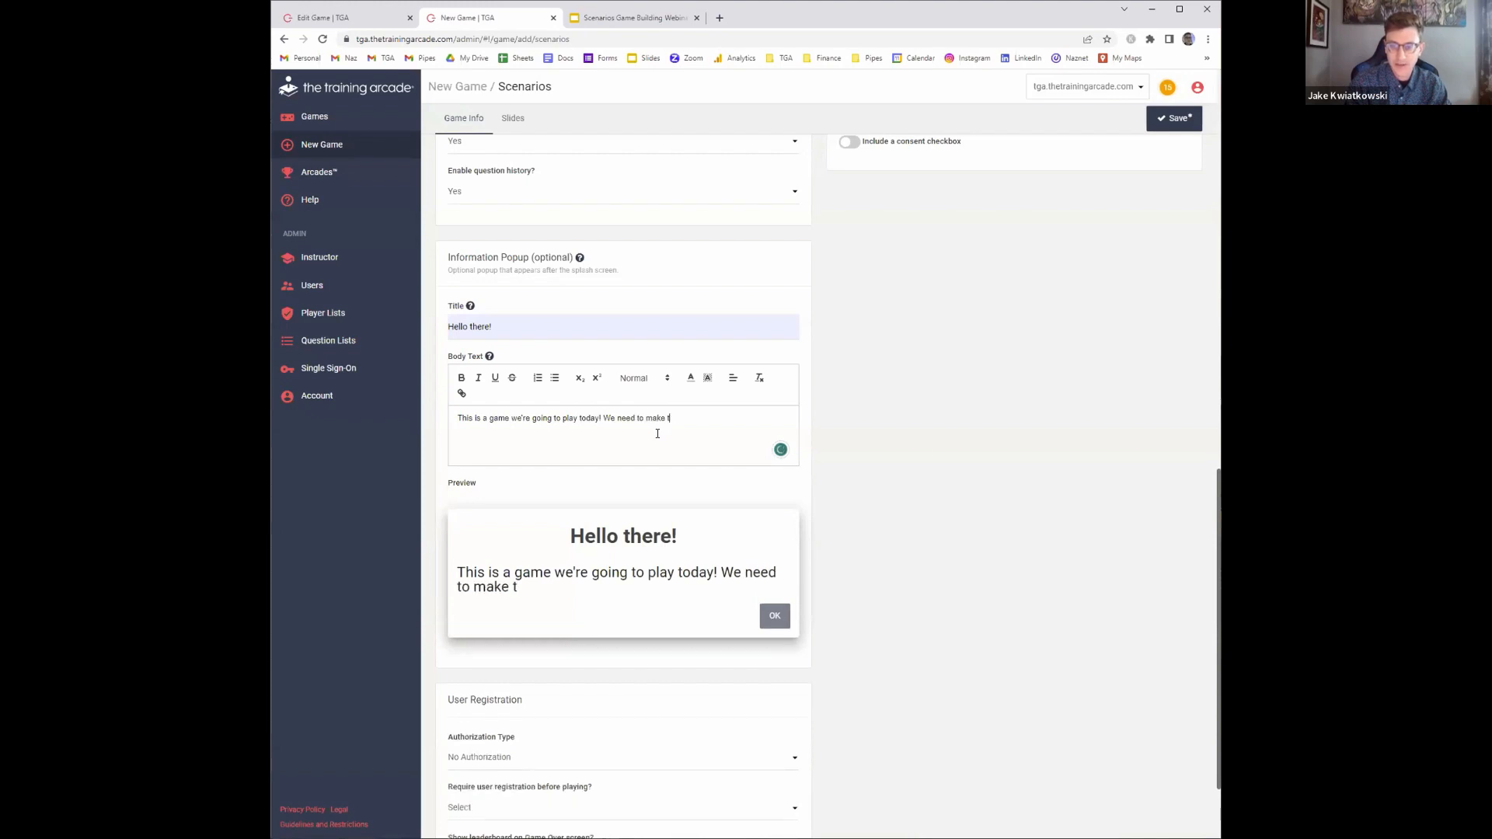
type("he sale.")
Center-align all of the information popup's body text
key("ctrl+a")
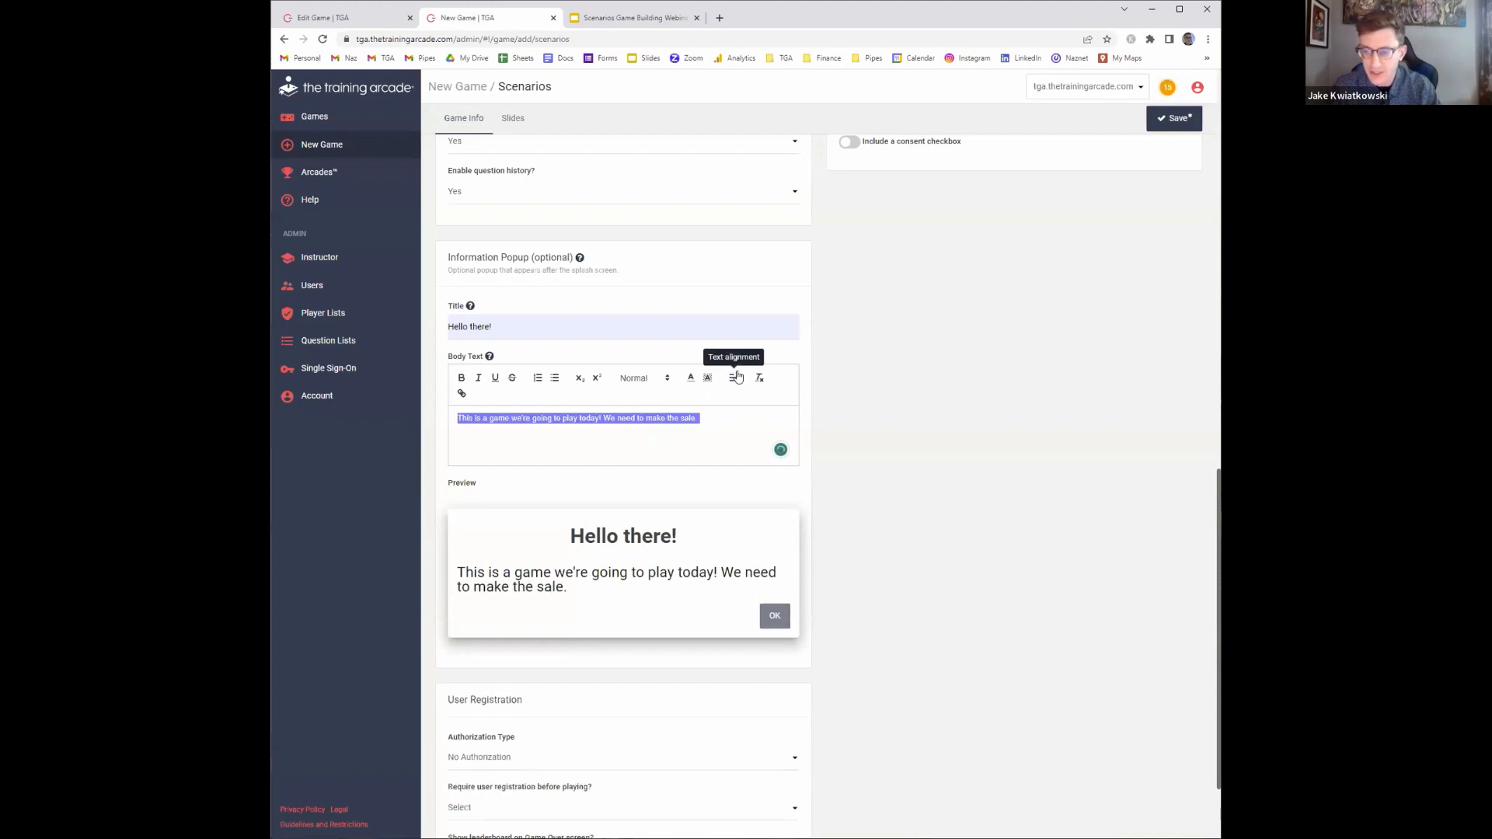
left_click(733, 378)
left_click(733, 407)
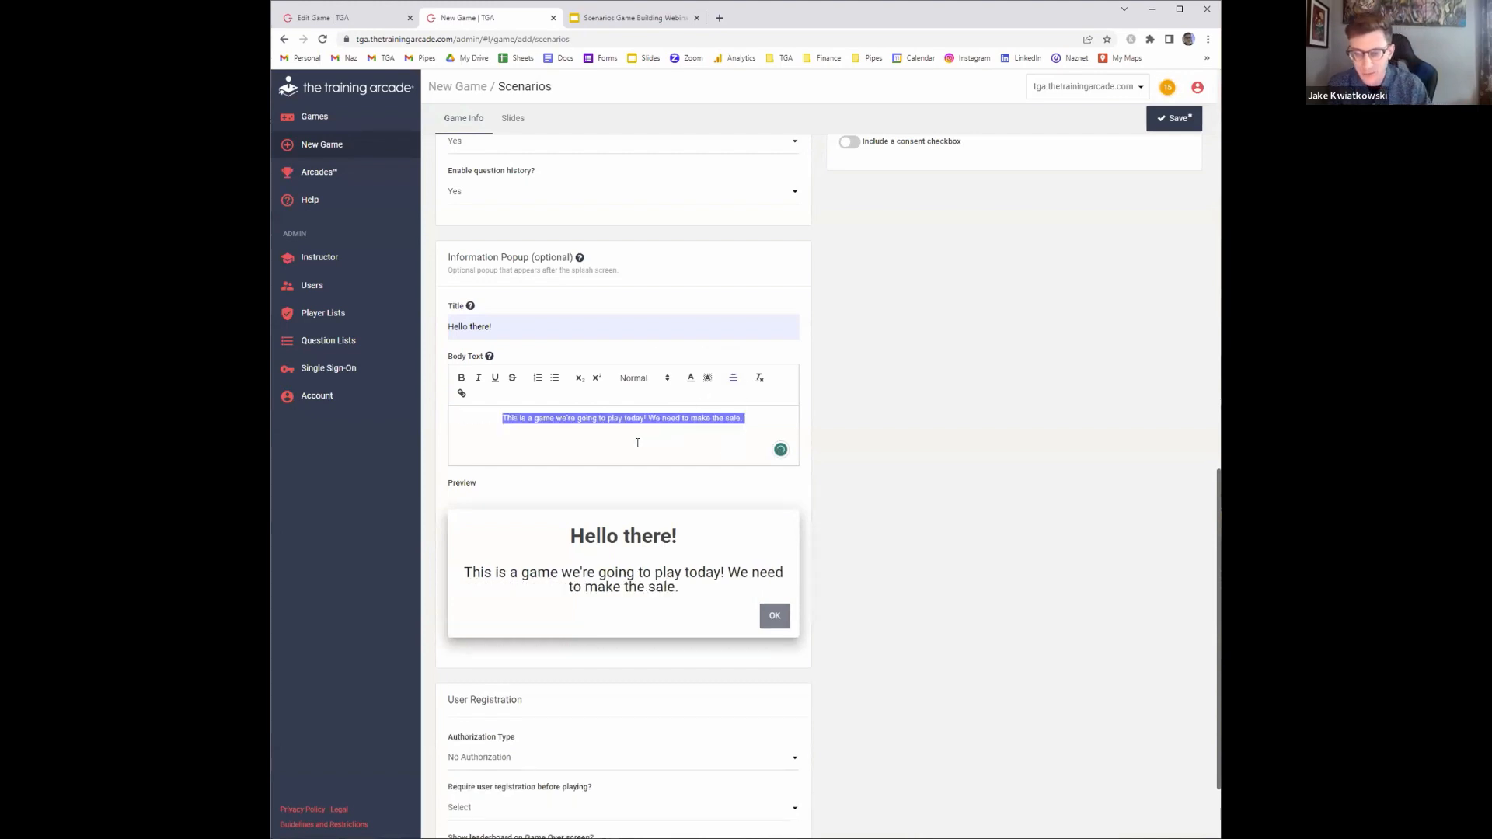
left_click(629, 419)
scroll(687, 380, "down", 2)
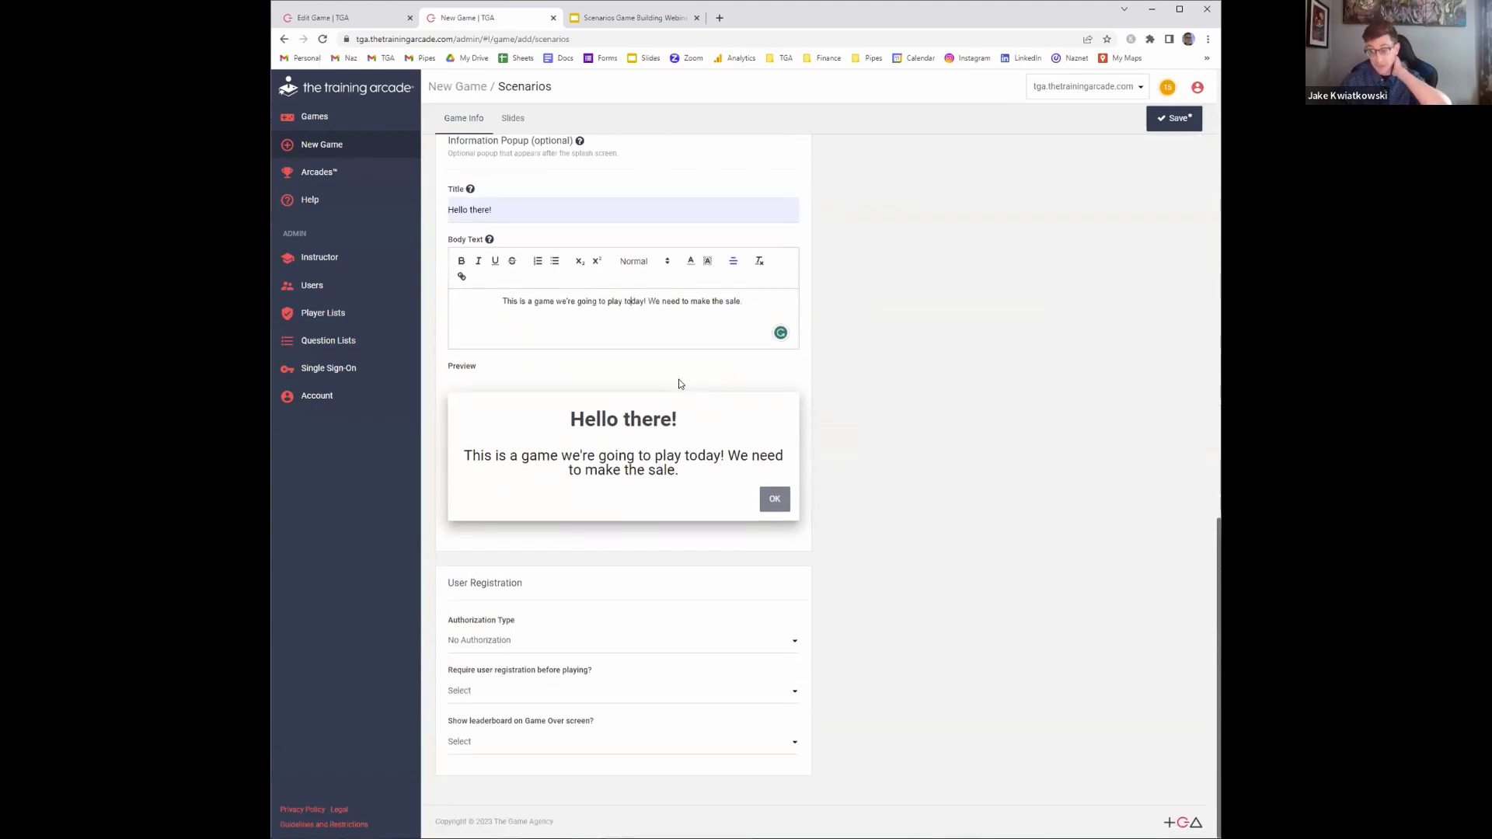
left_click(546, 619)
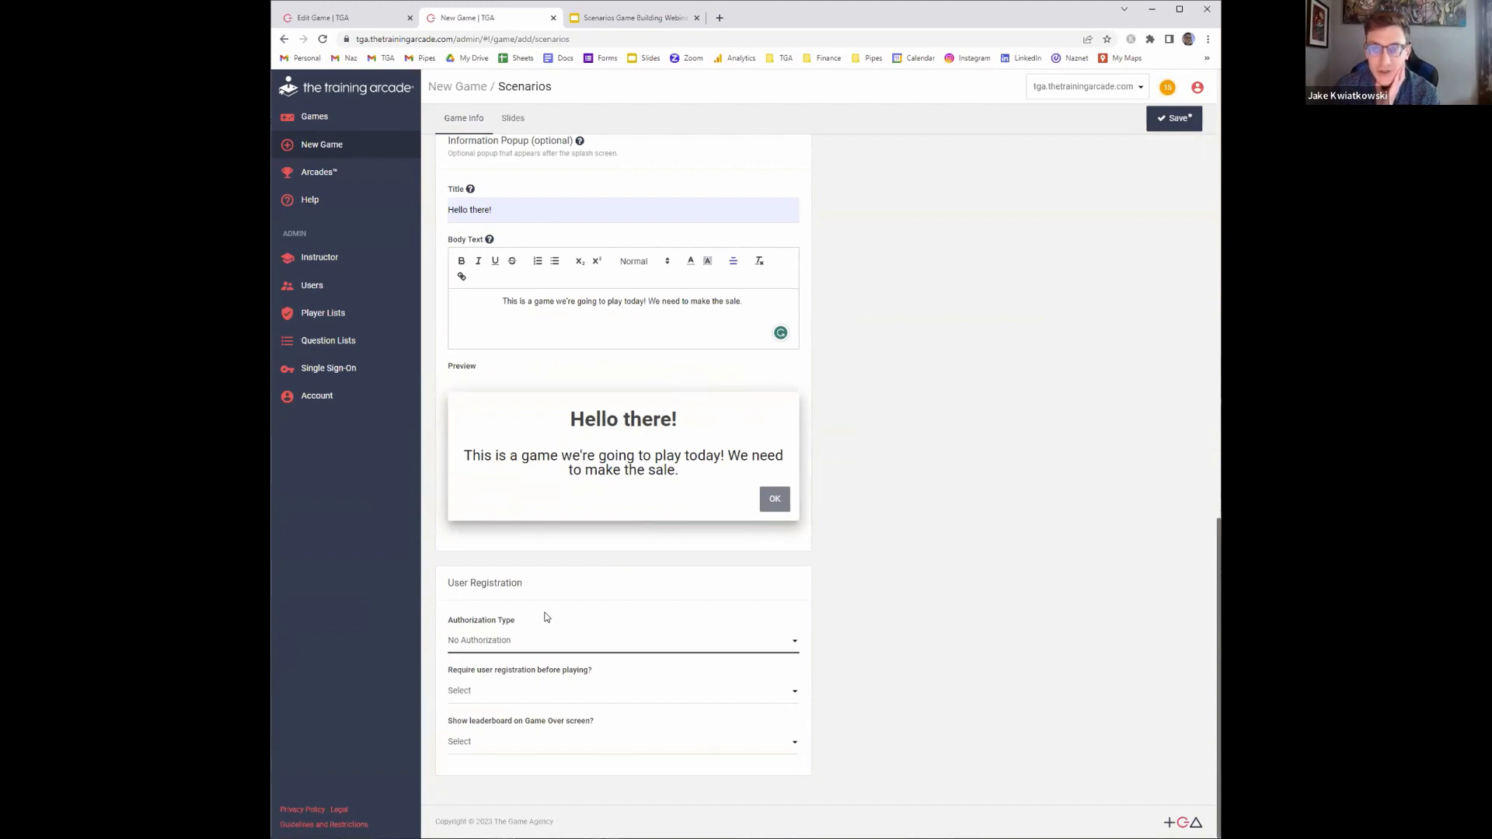
left_click(599, 635)
left_click(576, 681)
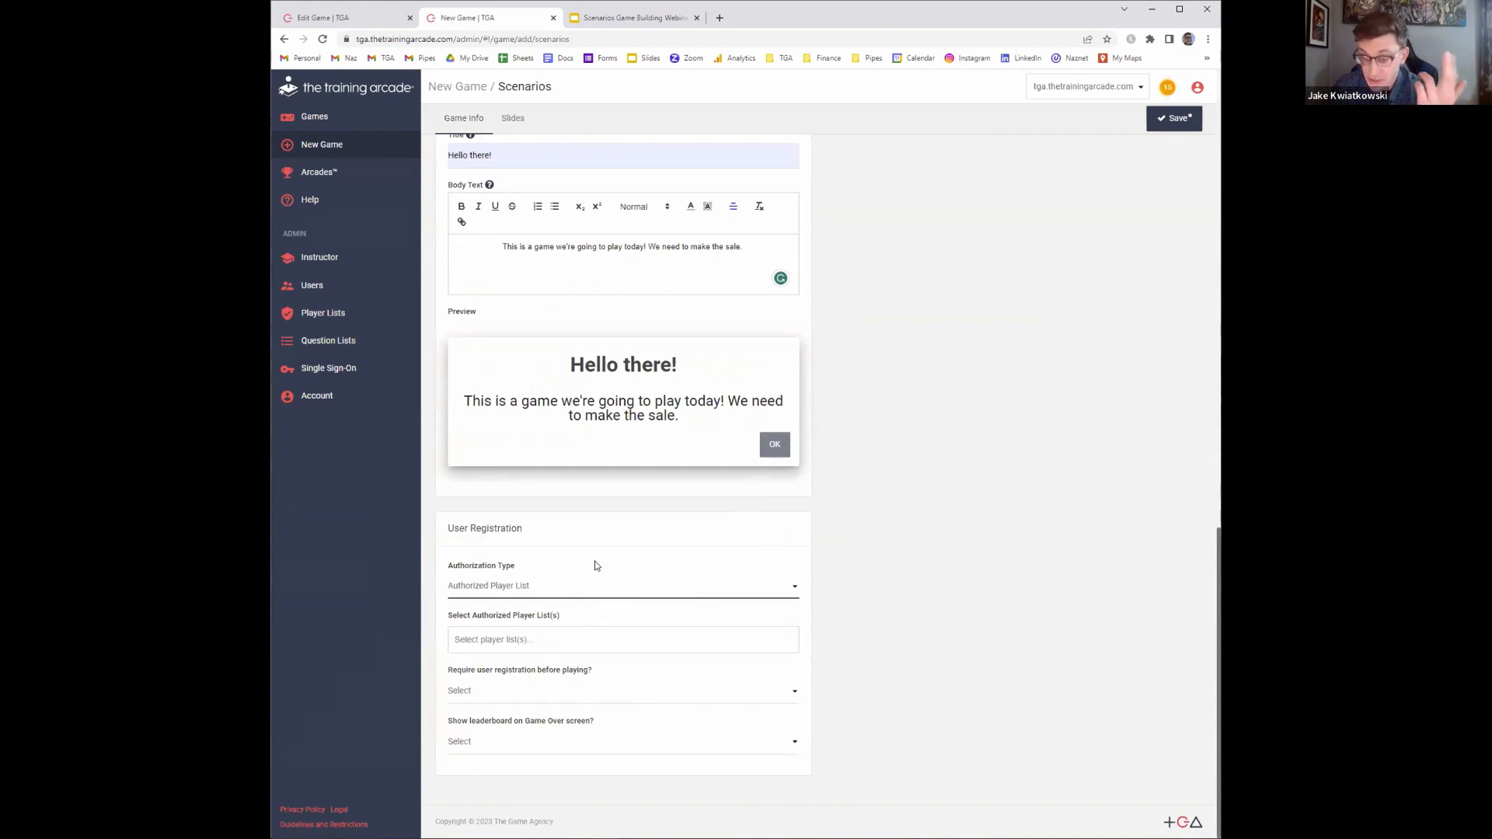
left_click(539, 640)
scroll(543, 688, "down", 5)
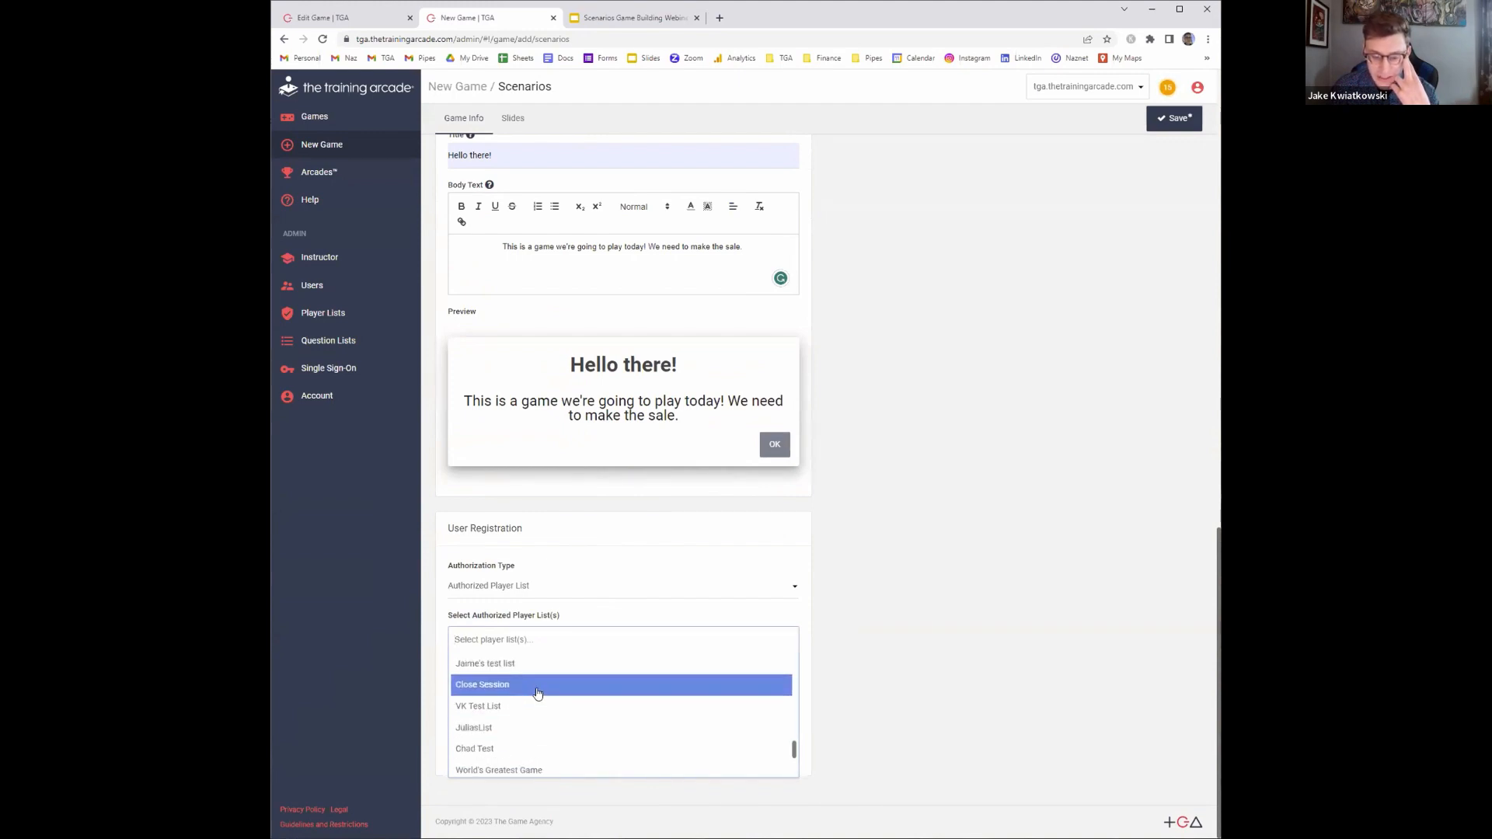
left_click(906, 566)
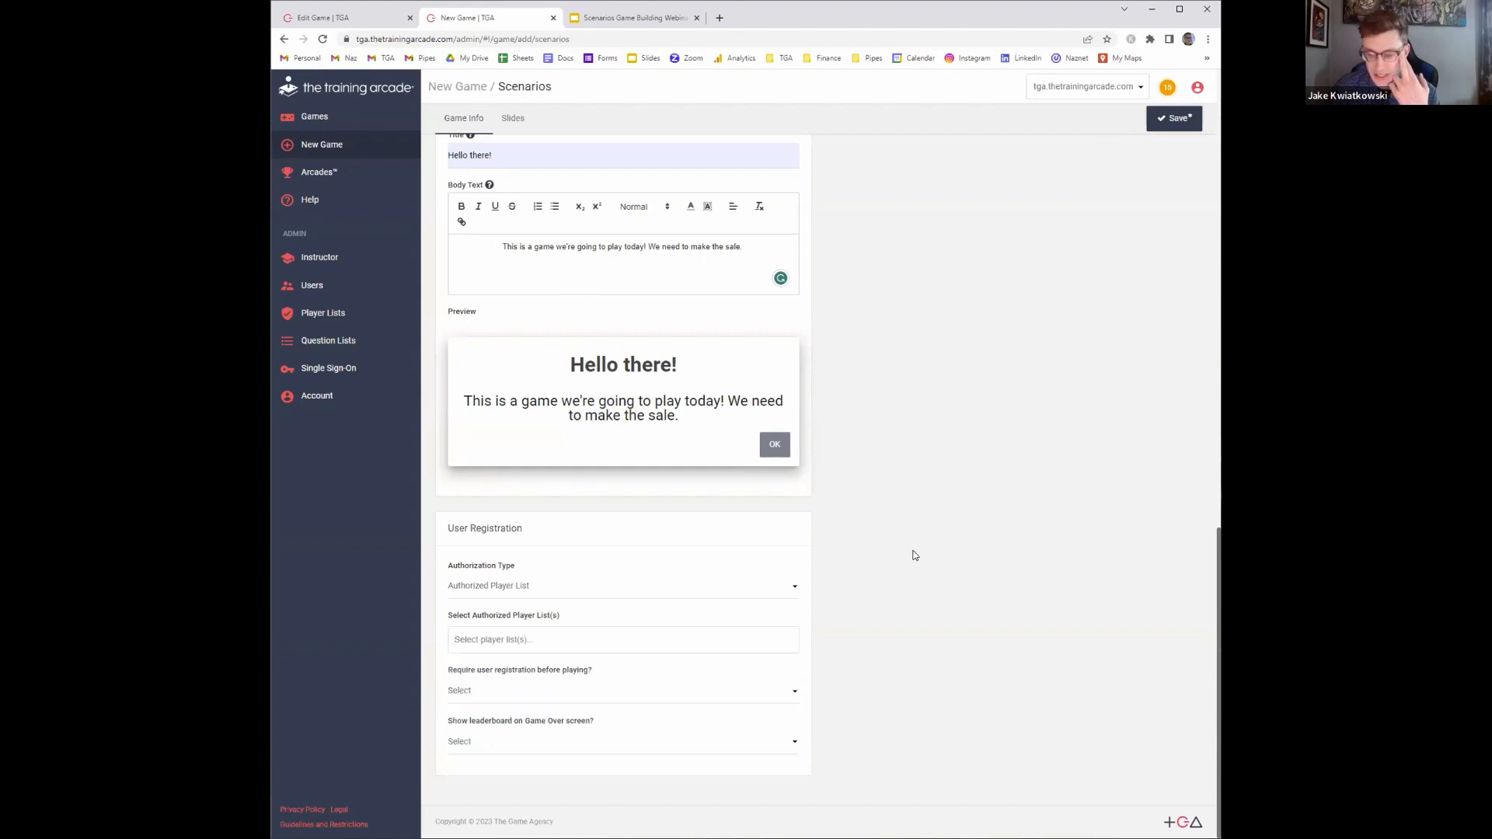
left_click(736, 590)
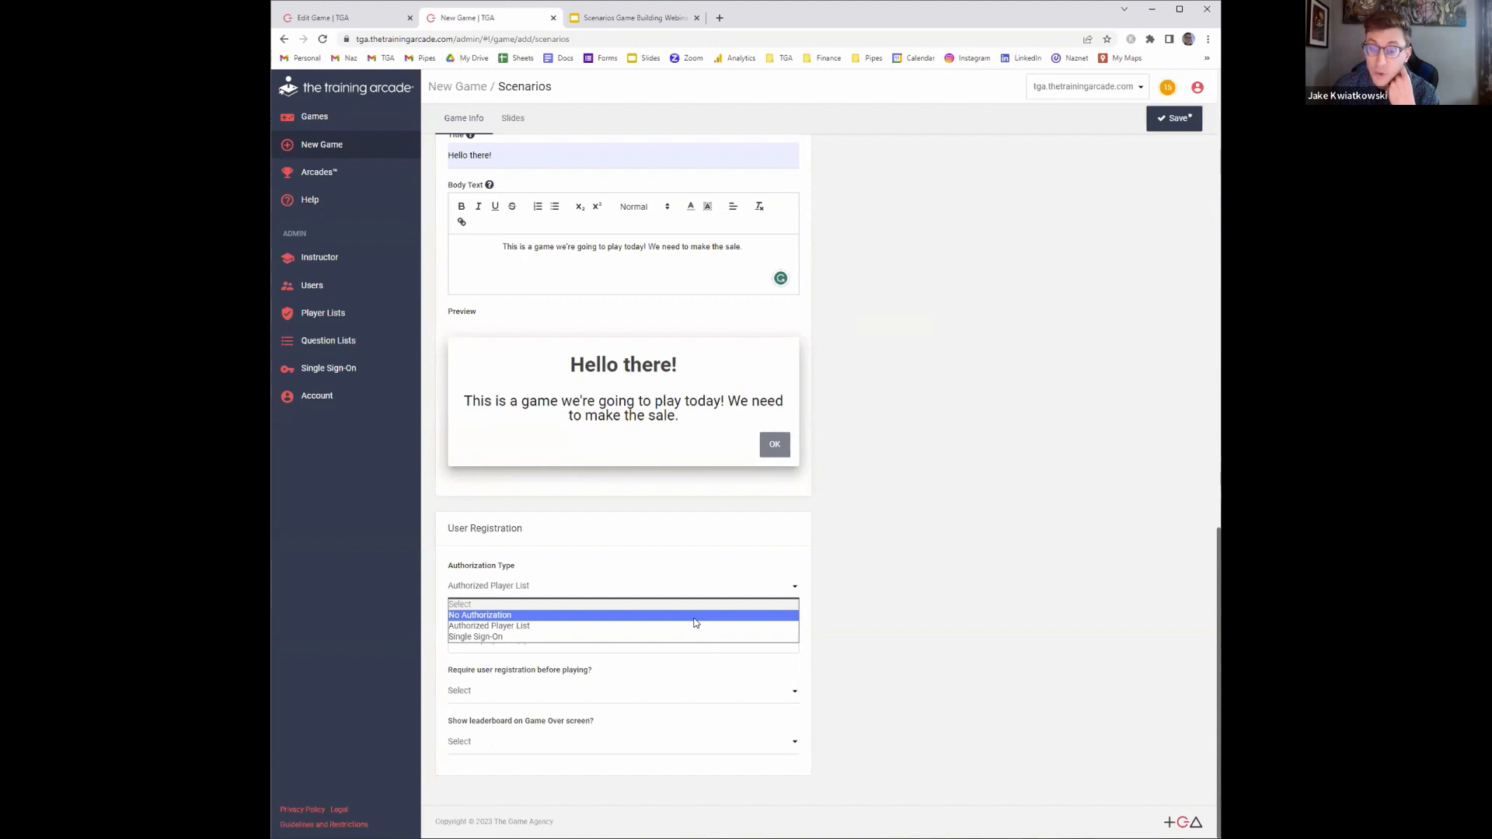
left_click(695, 622)
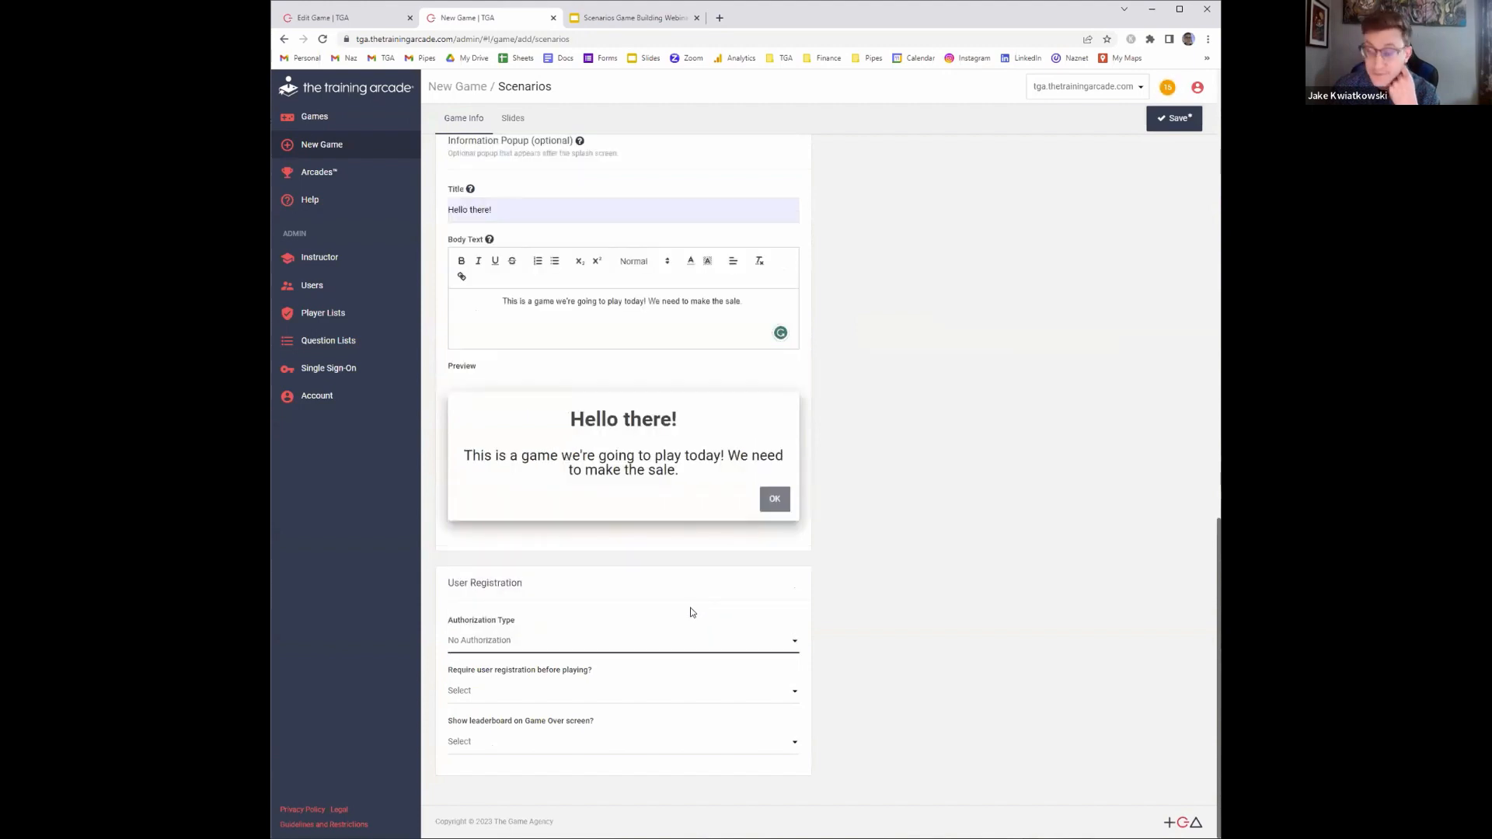
Set user registration before playing to not required
right_click(691, 608)
left_click(981, 620)
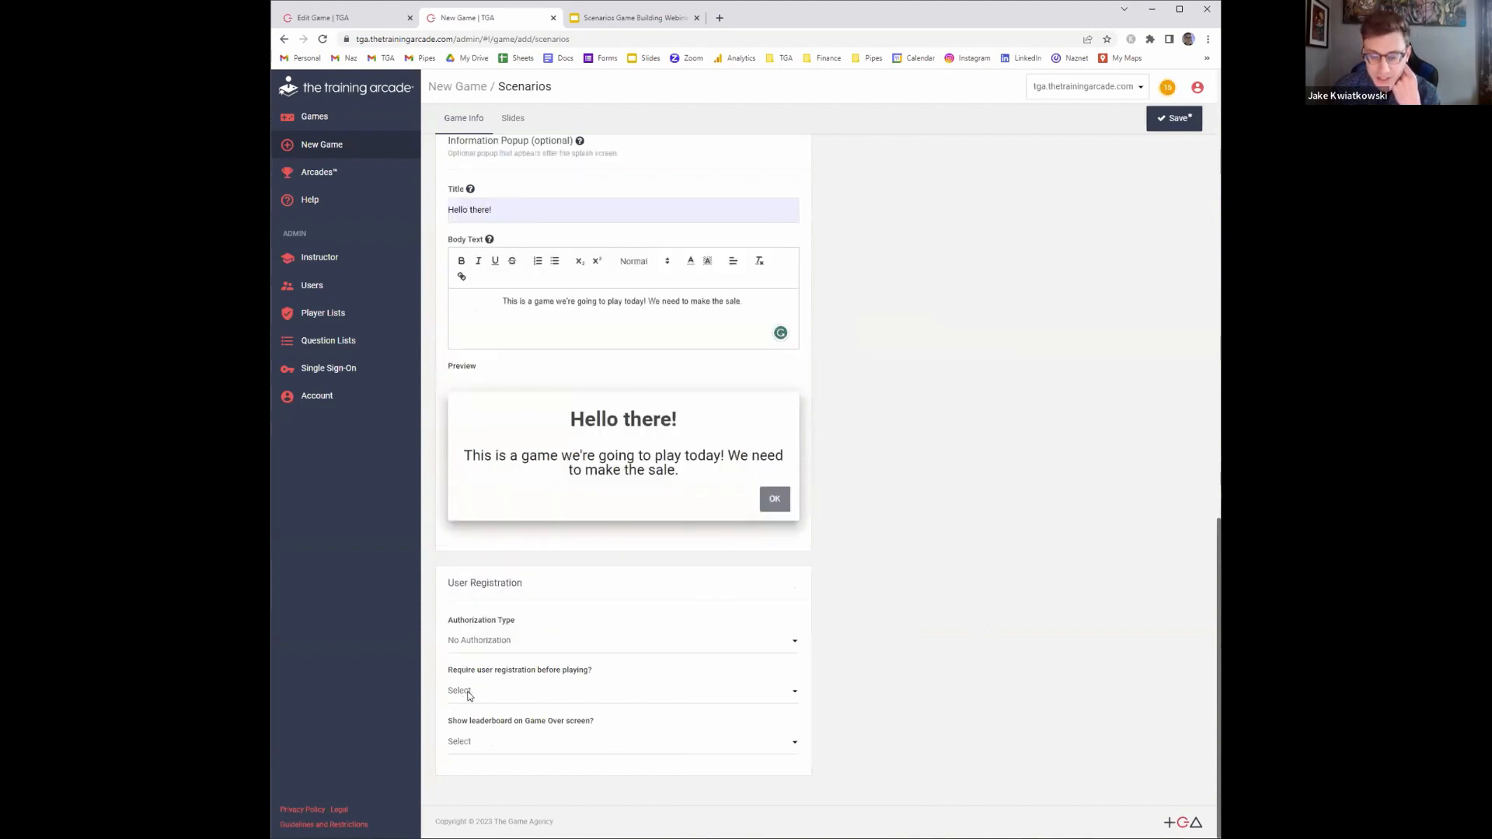
left_click(466, 691)
left_click(482, 725)
scroll(569, 638, "down", 4)
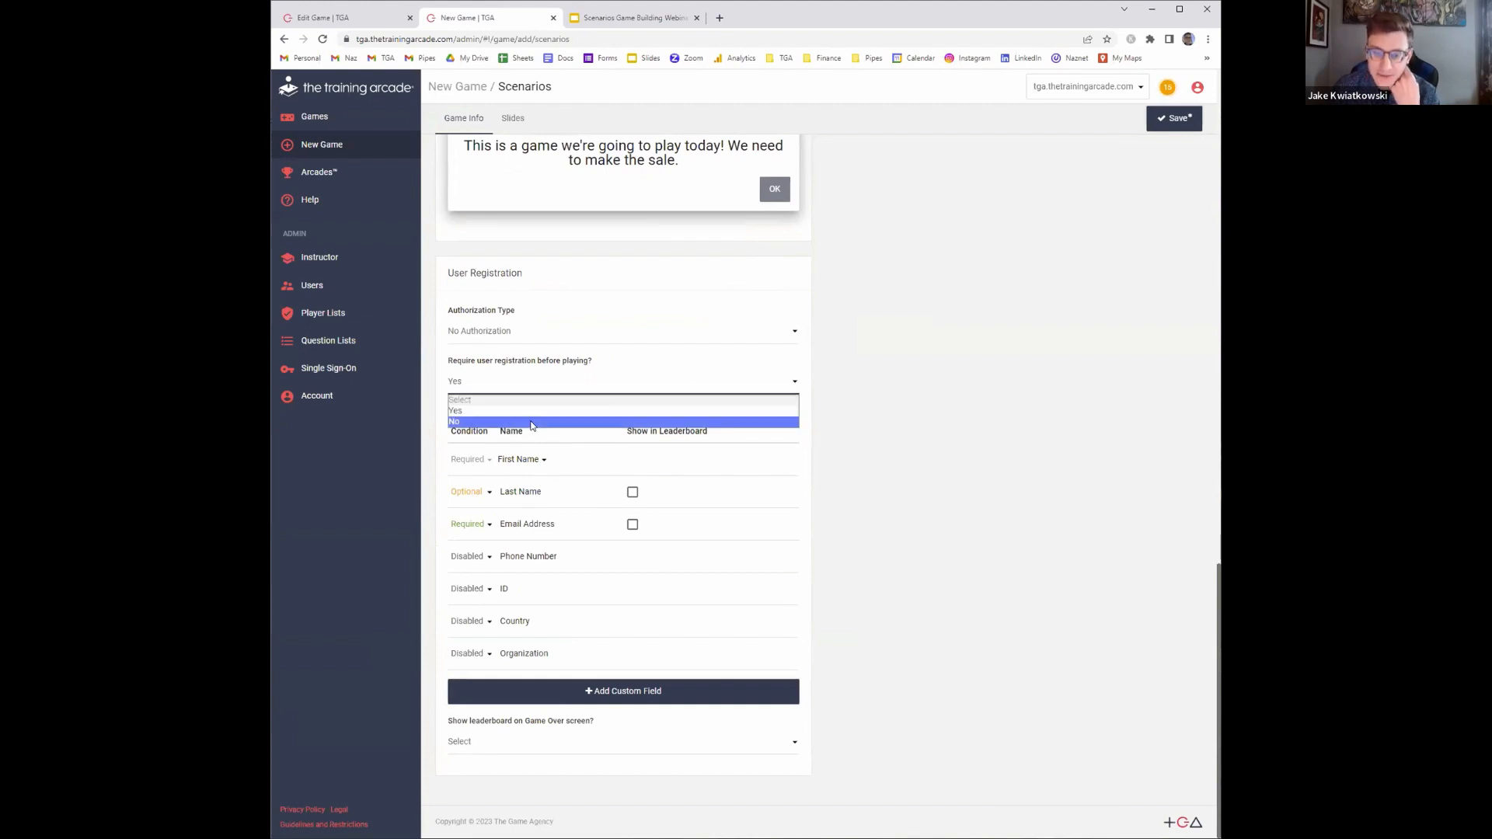
left_click(535, 426)
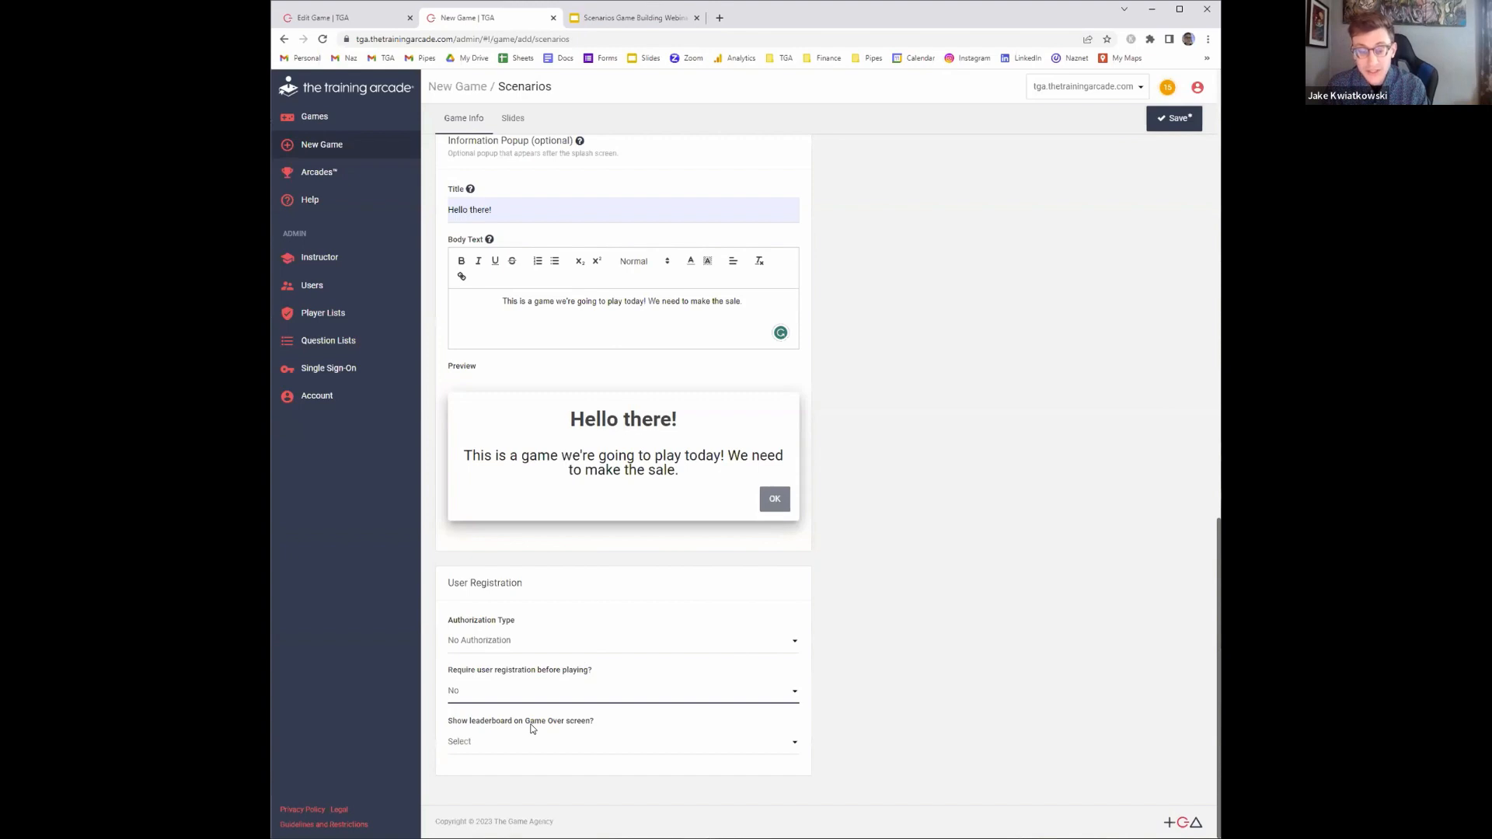
left_click(536, 690)
left_click(513, 721)
scroll(653, 560, "down", 2)
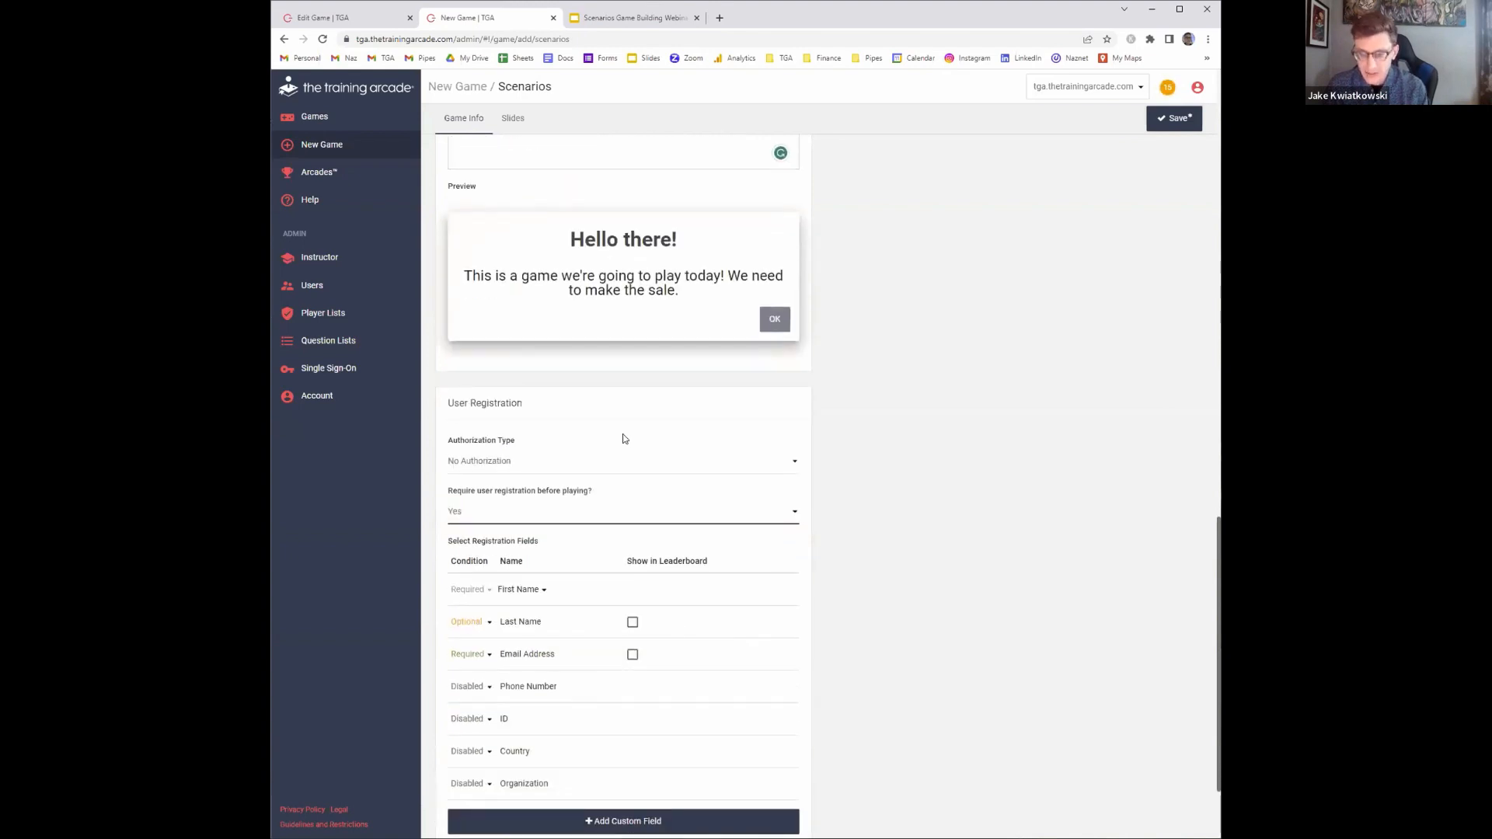
left_click(587, 517)
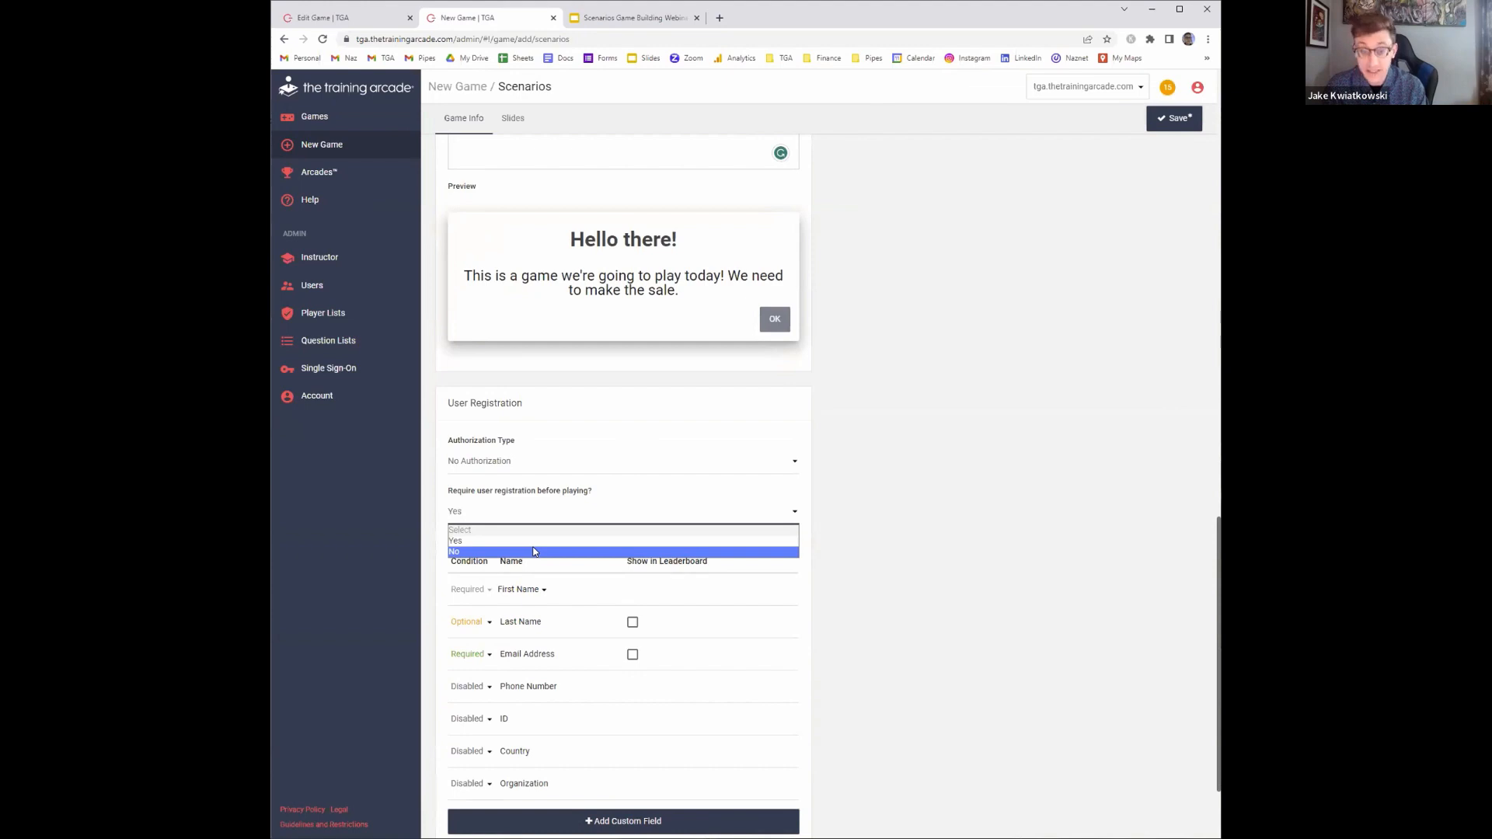
left_click(534, 552)
Set the leaderboard to show on the Game Over screen
left_click(488, 738)
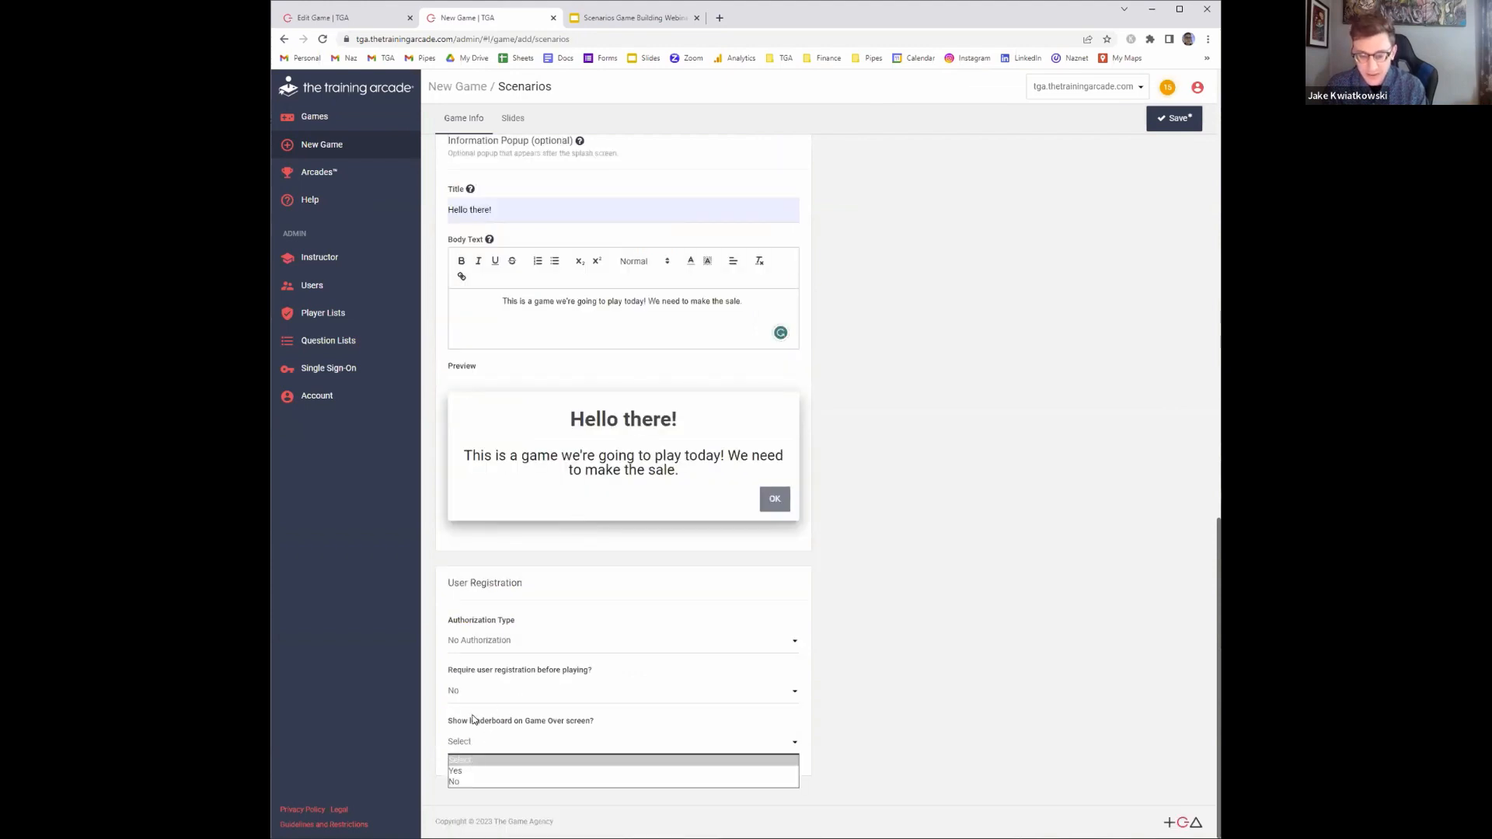
left_click(474, 772)
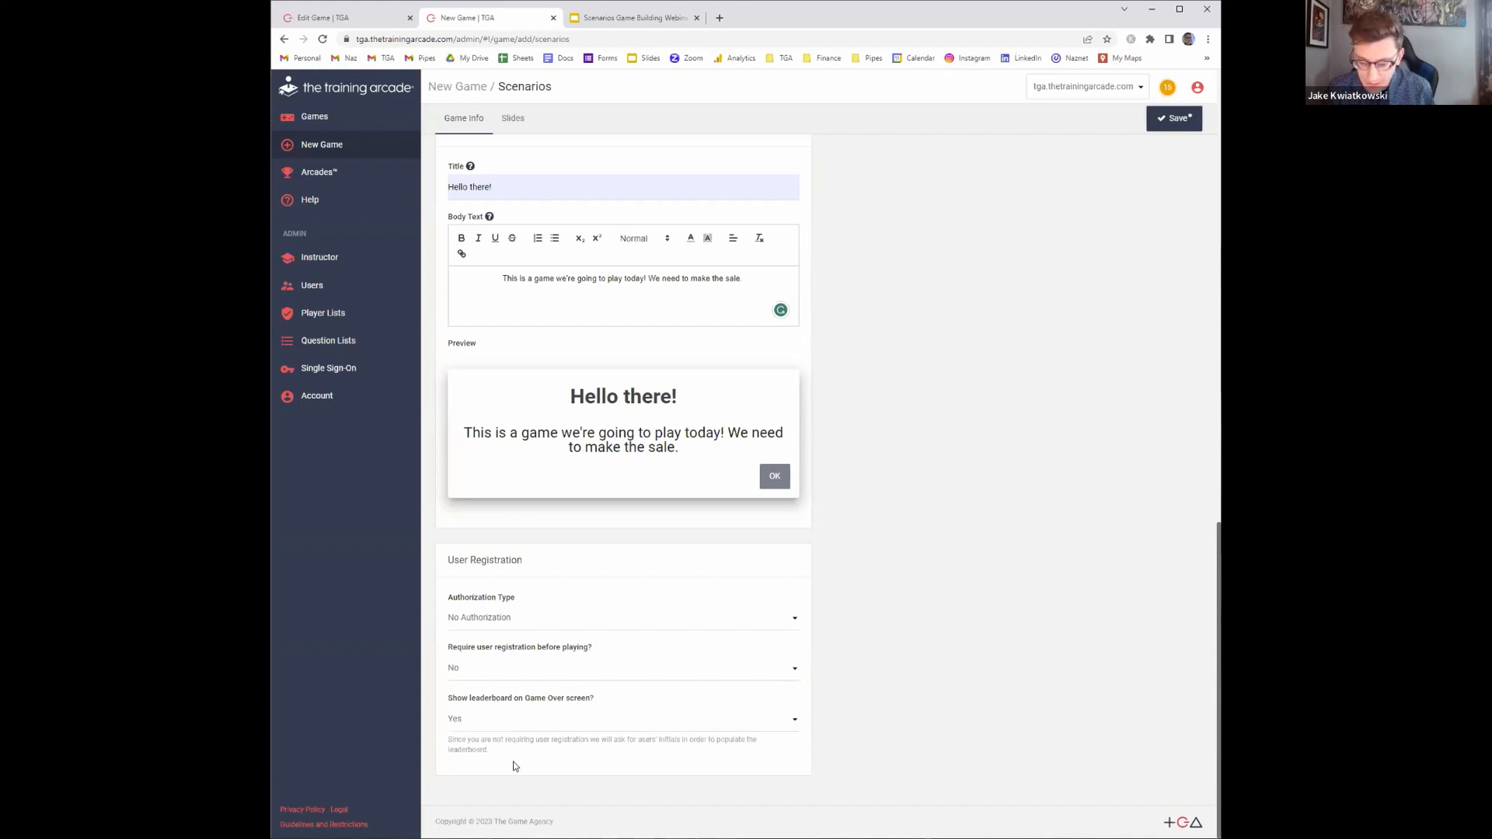
left_click_drag(513, 767, 617, 732)
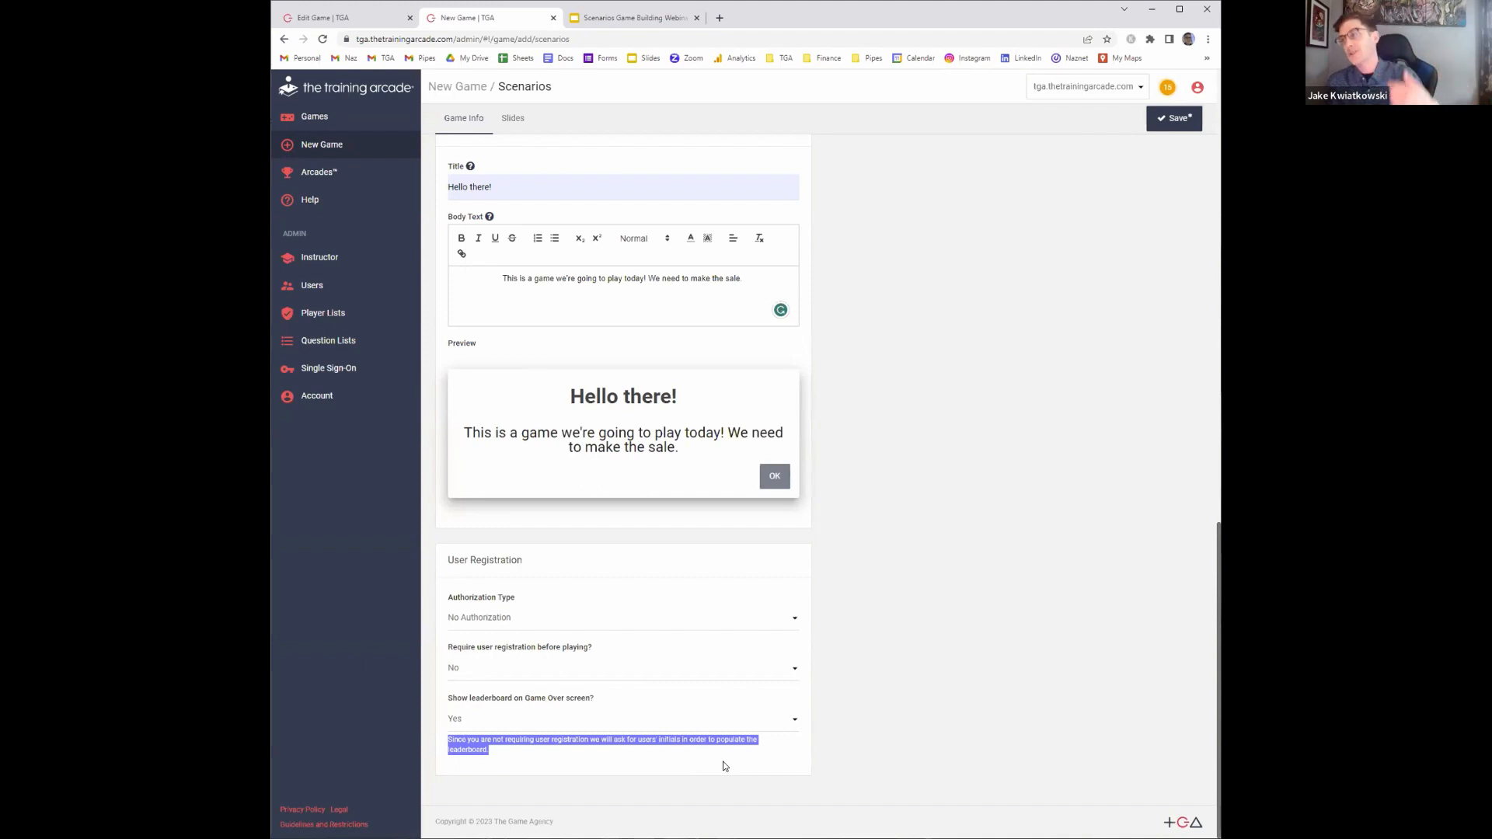
left_click(565, 723)
left_click(884, 477)
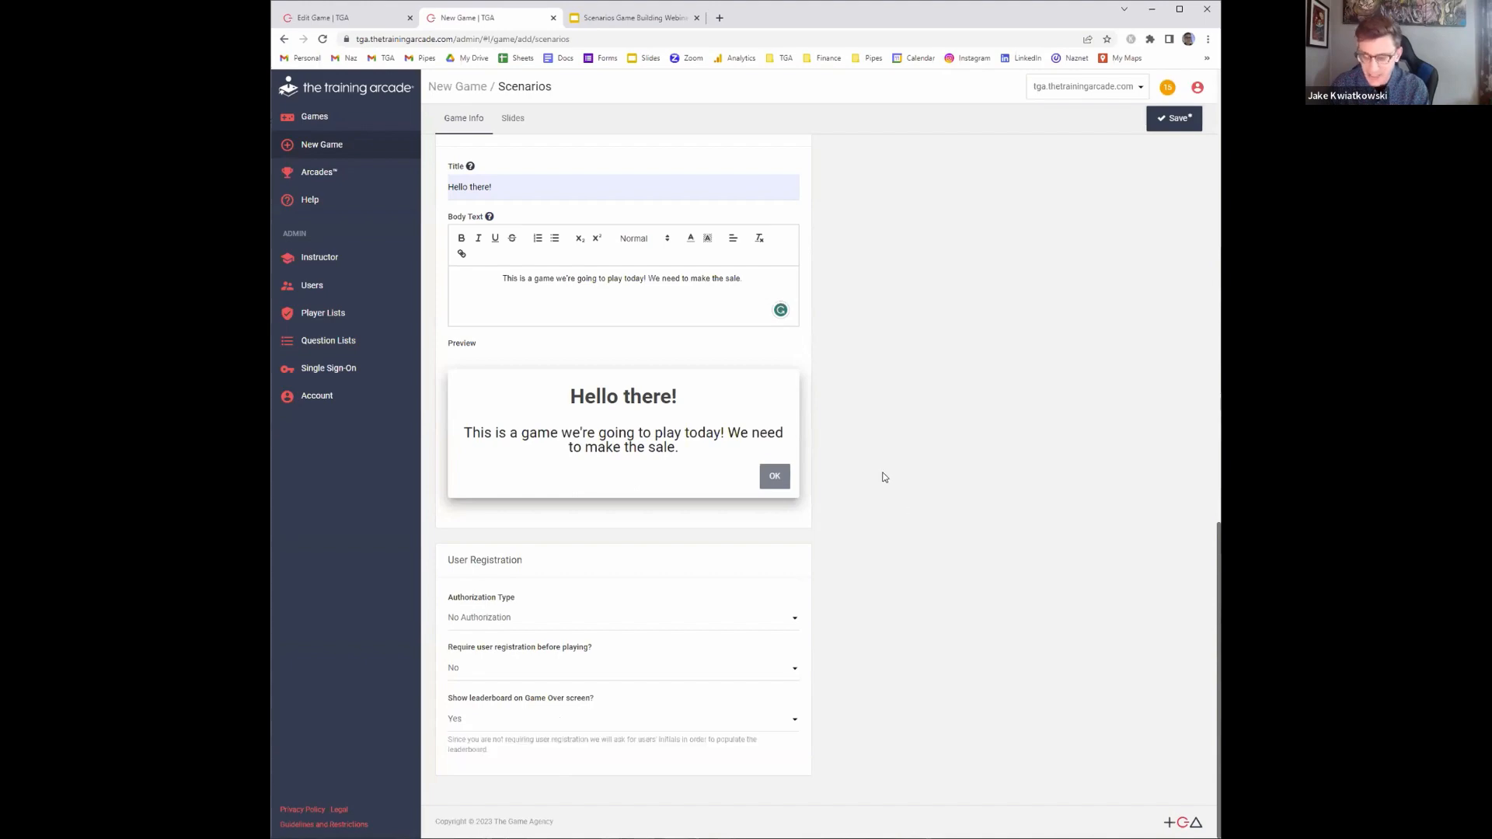
scroll(849, 467, "up", 5)
scroll(830, 482, "up", 8)
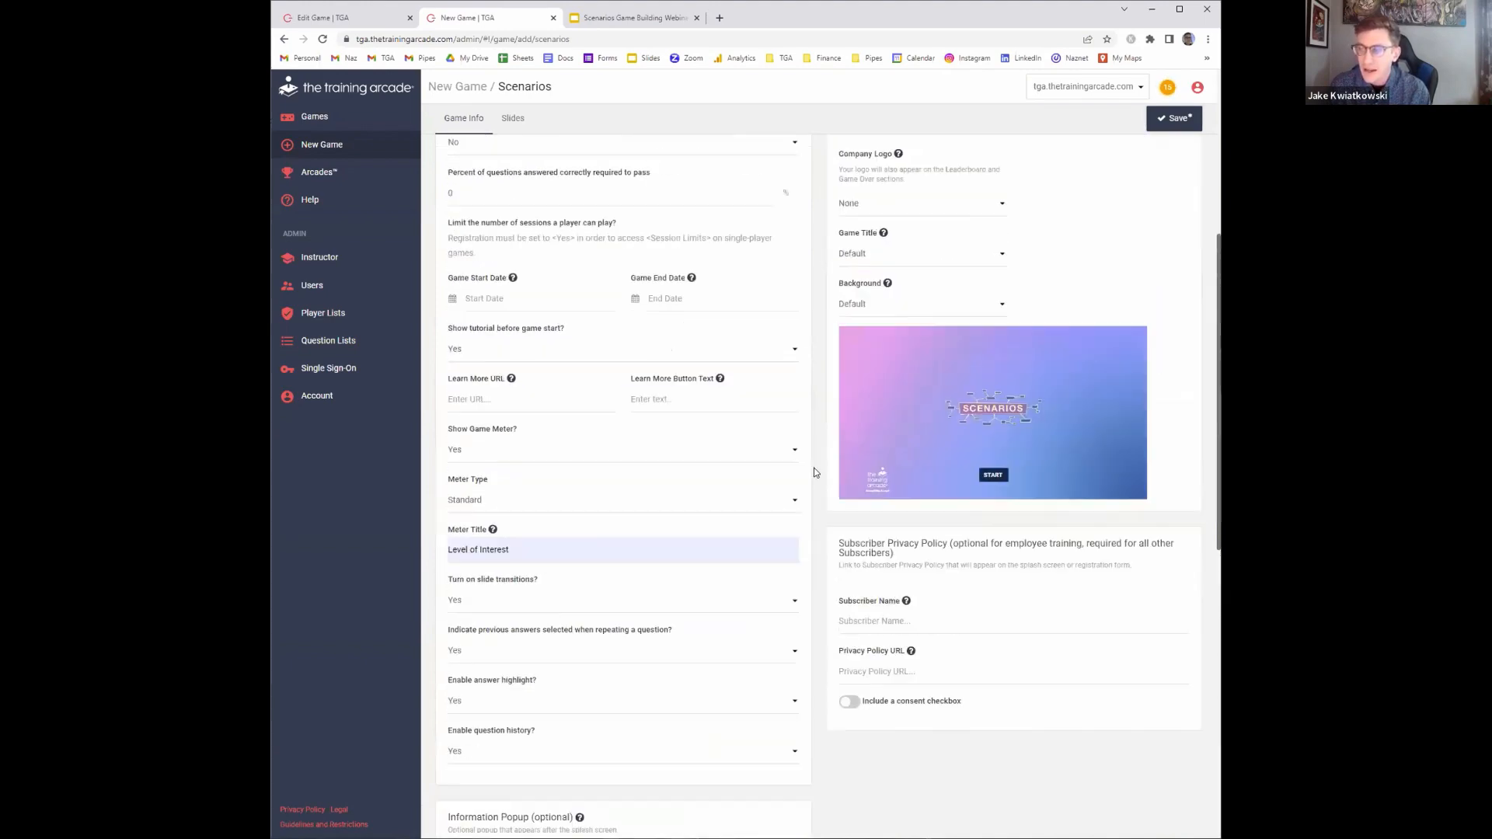
left_click(885, 225)
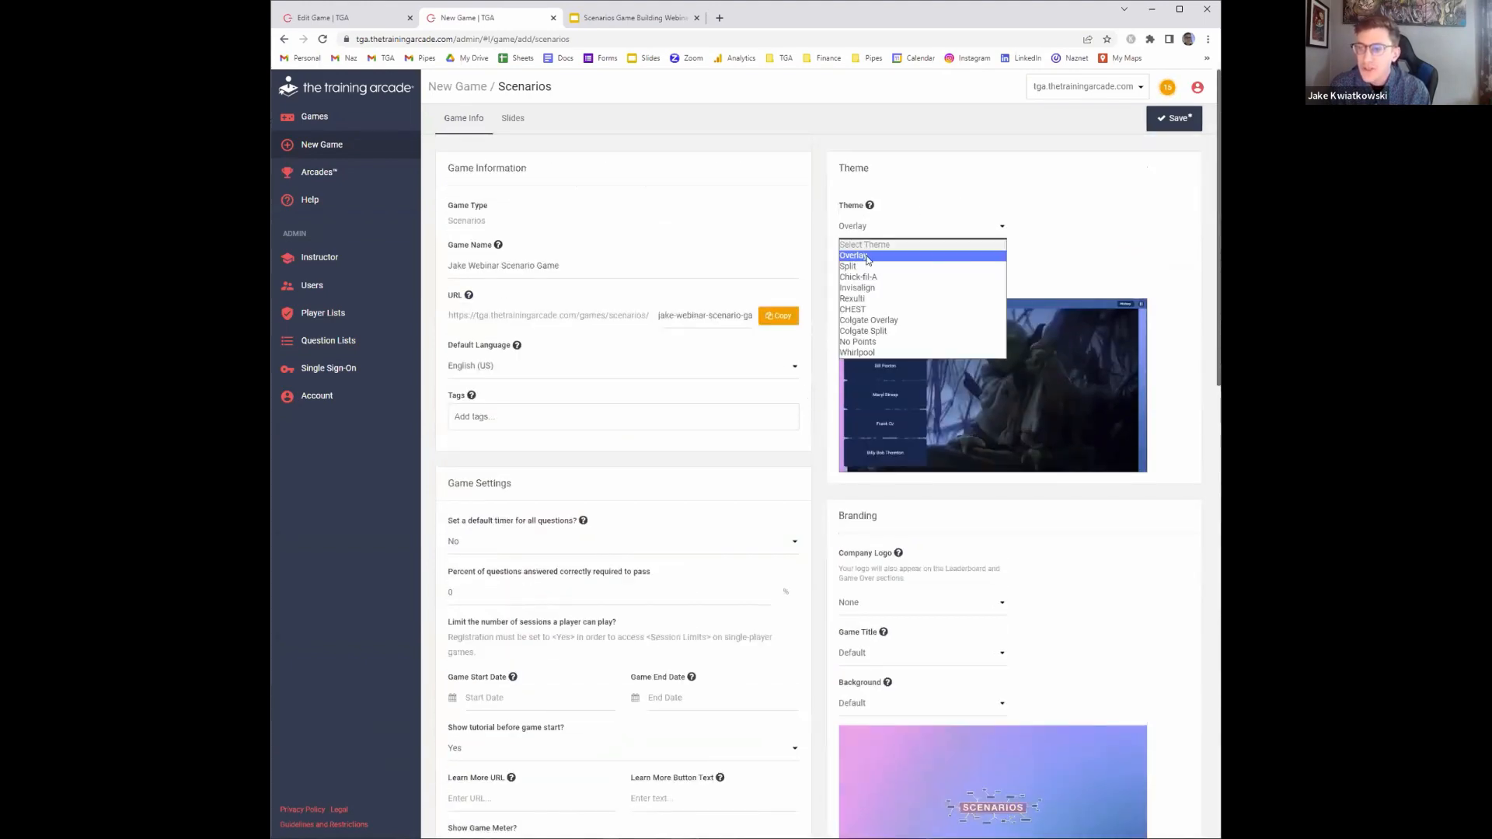
left_click(863, 267)
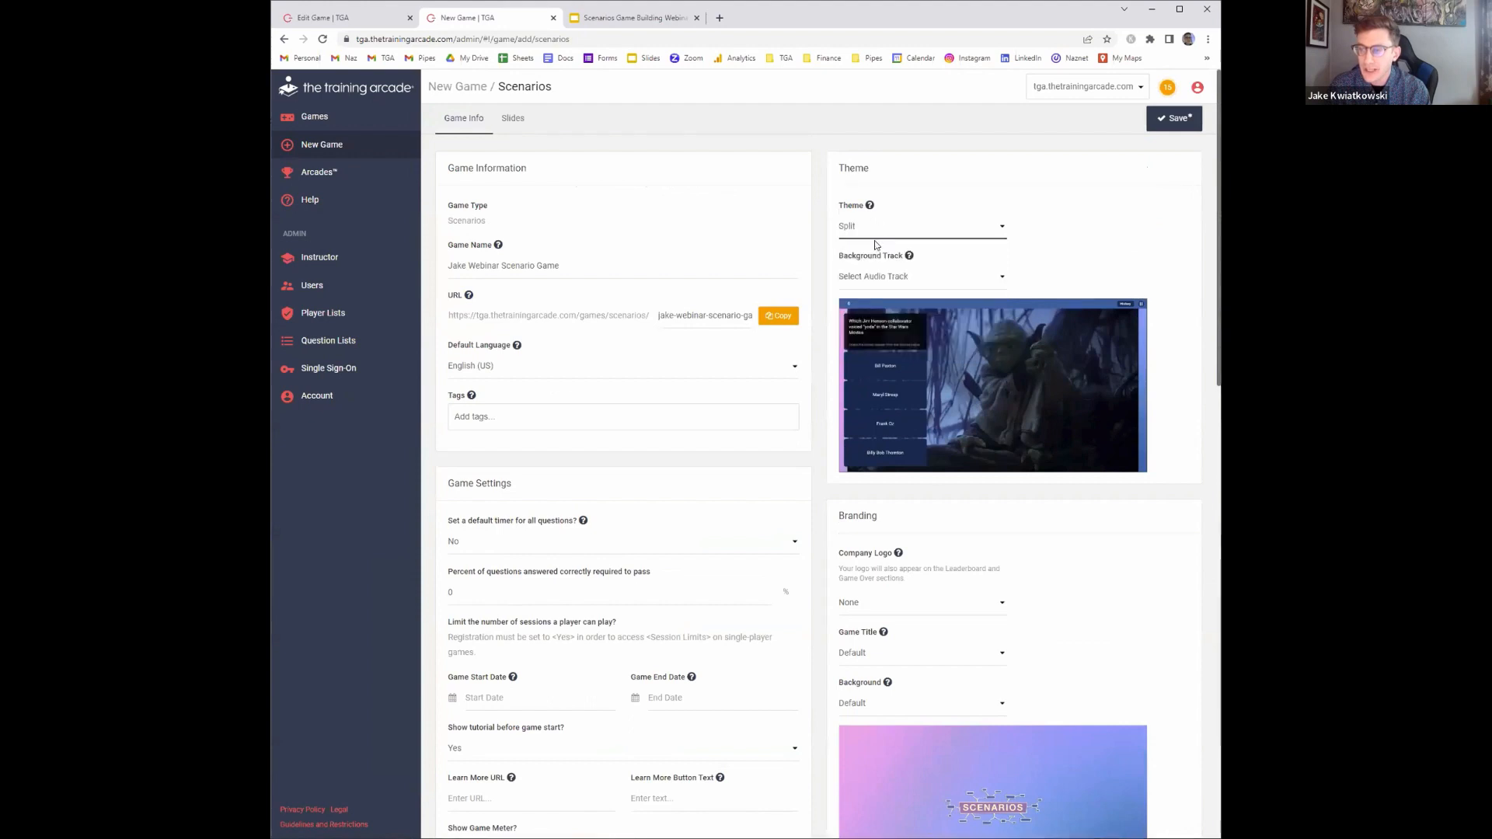
left_click(879, 226)
left_click(855, 256)
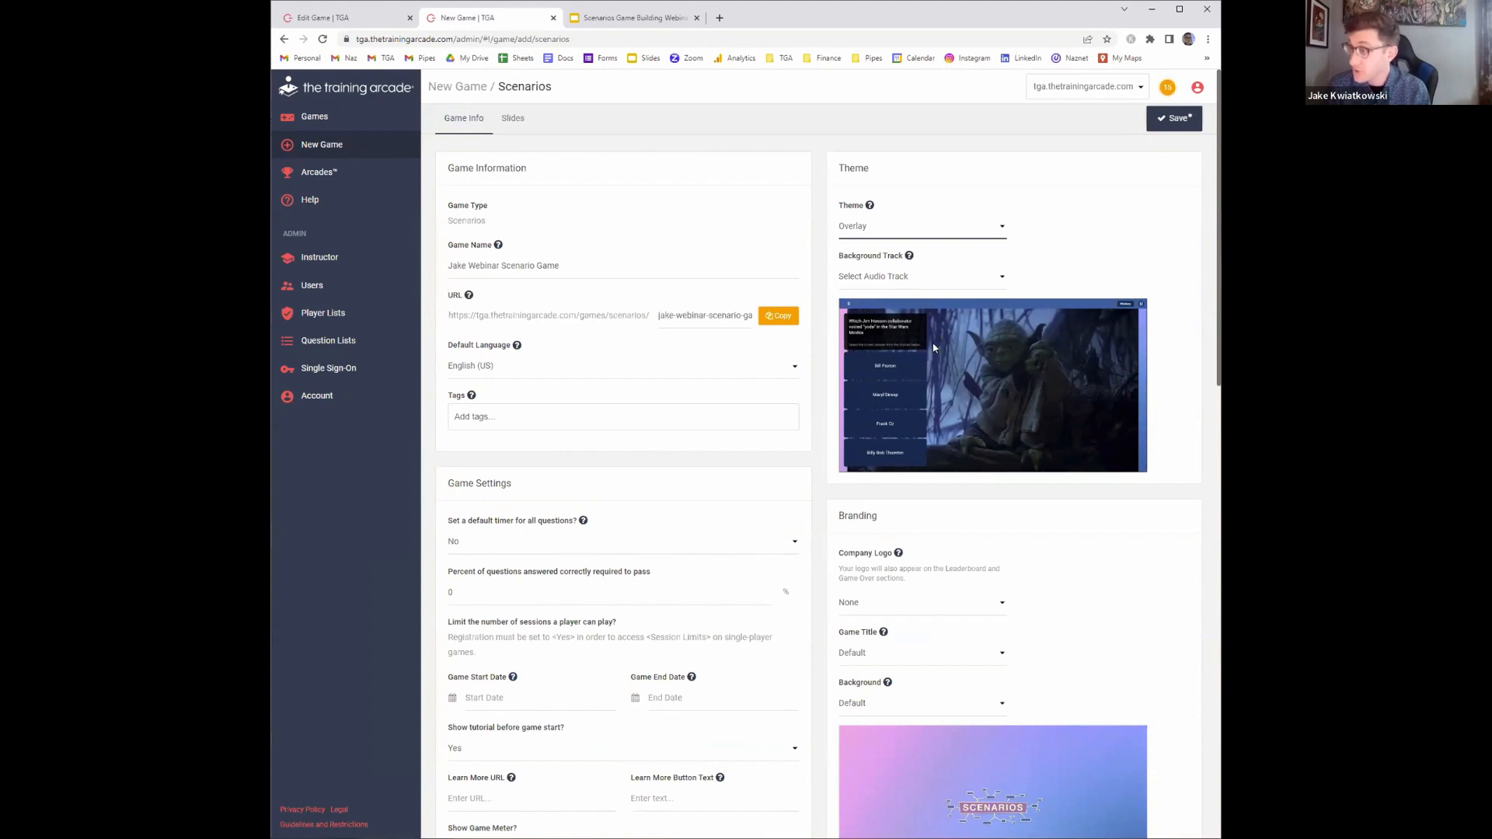
Set the theme's background track to No Track
left_click(919, 277)
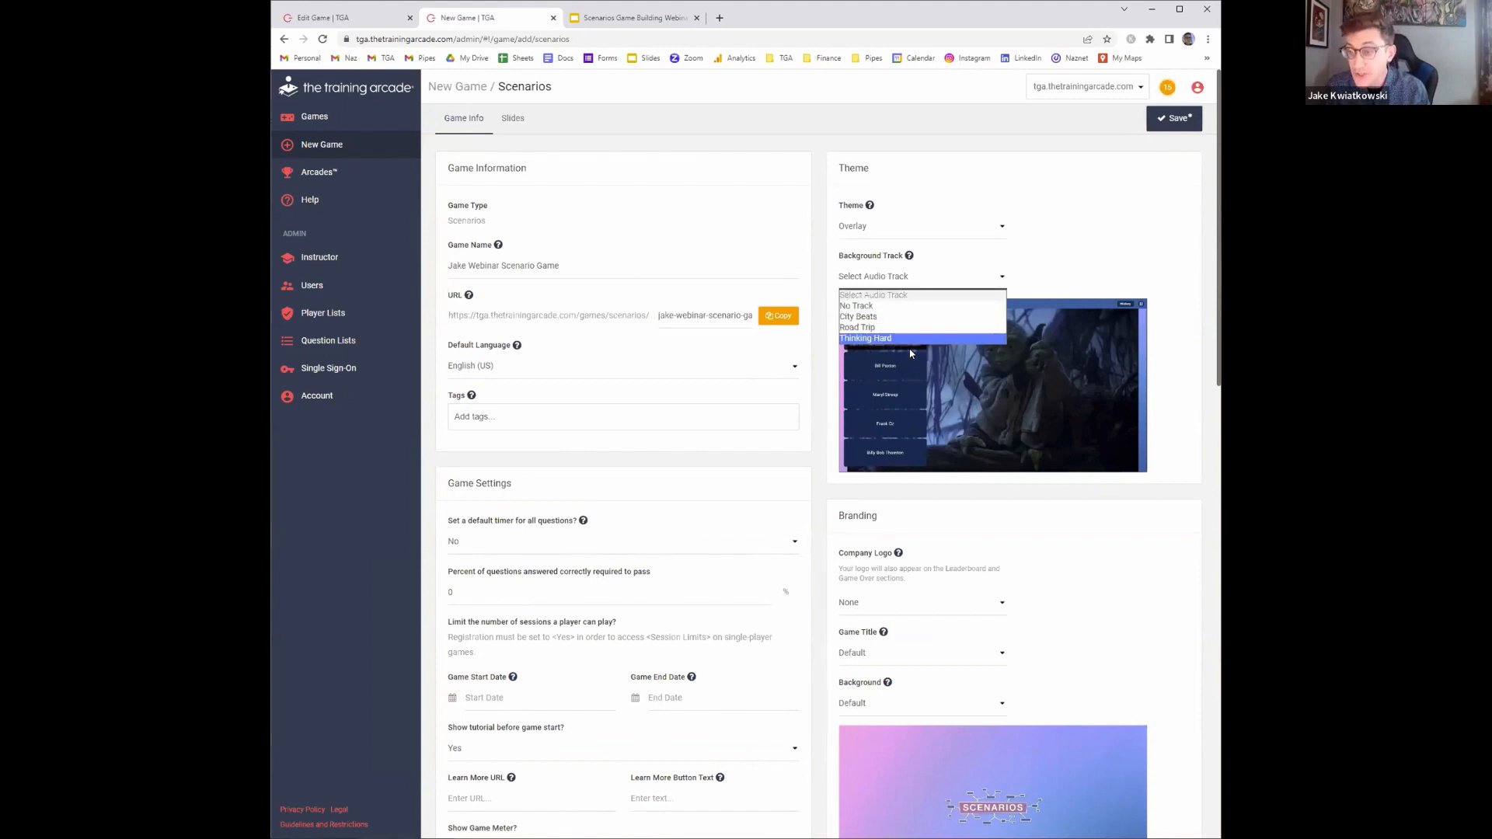
left_click(905, 308)
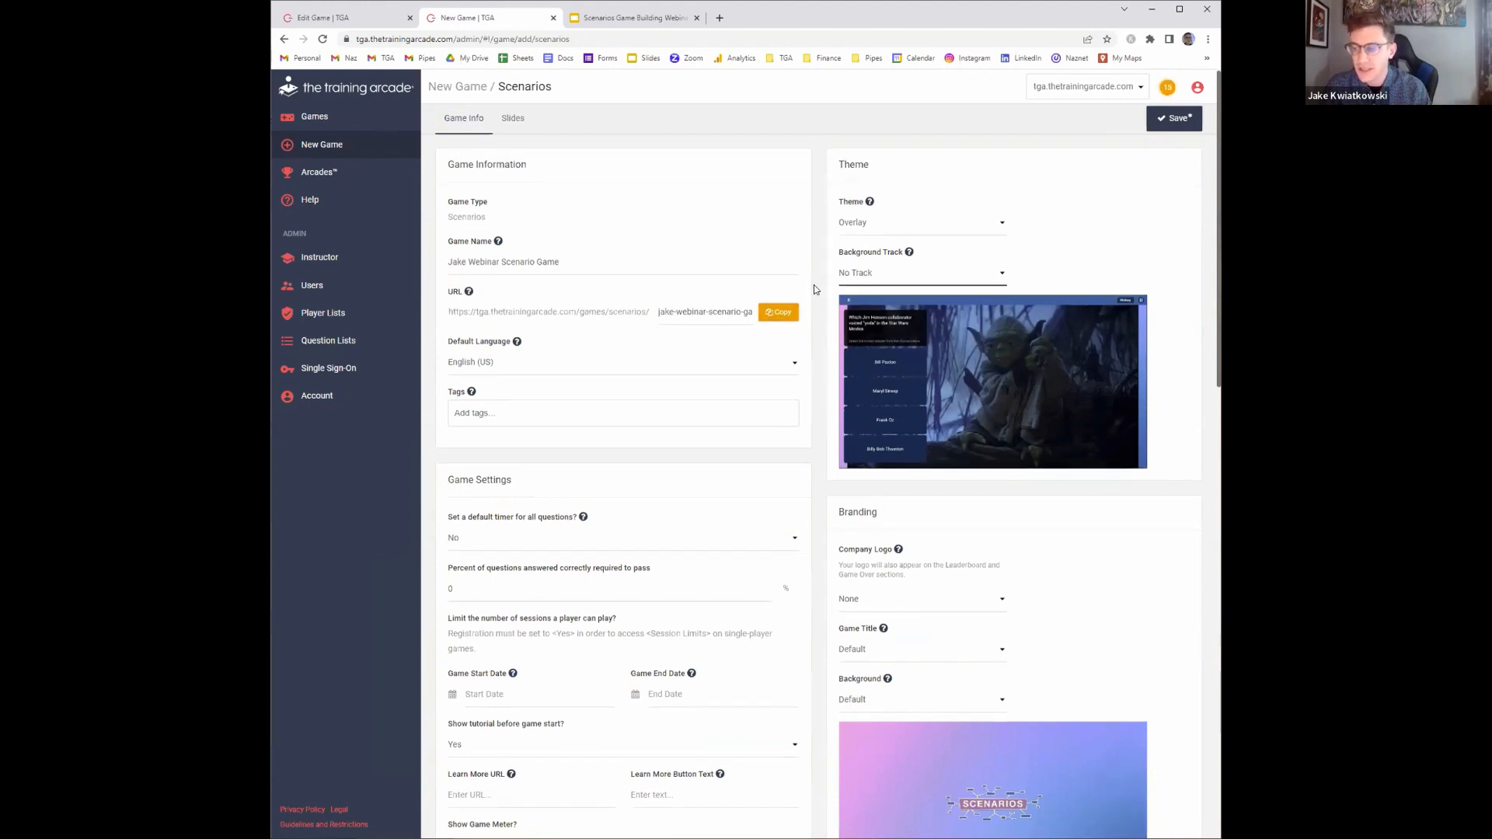
Upload YOUR LOGO - logo.png from the Arcades Materials folder as the company logo
scroll(812, 291, "down", 3)
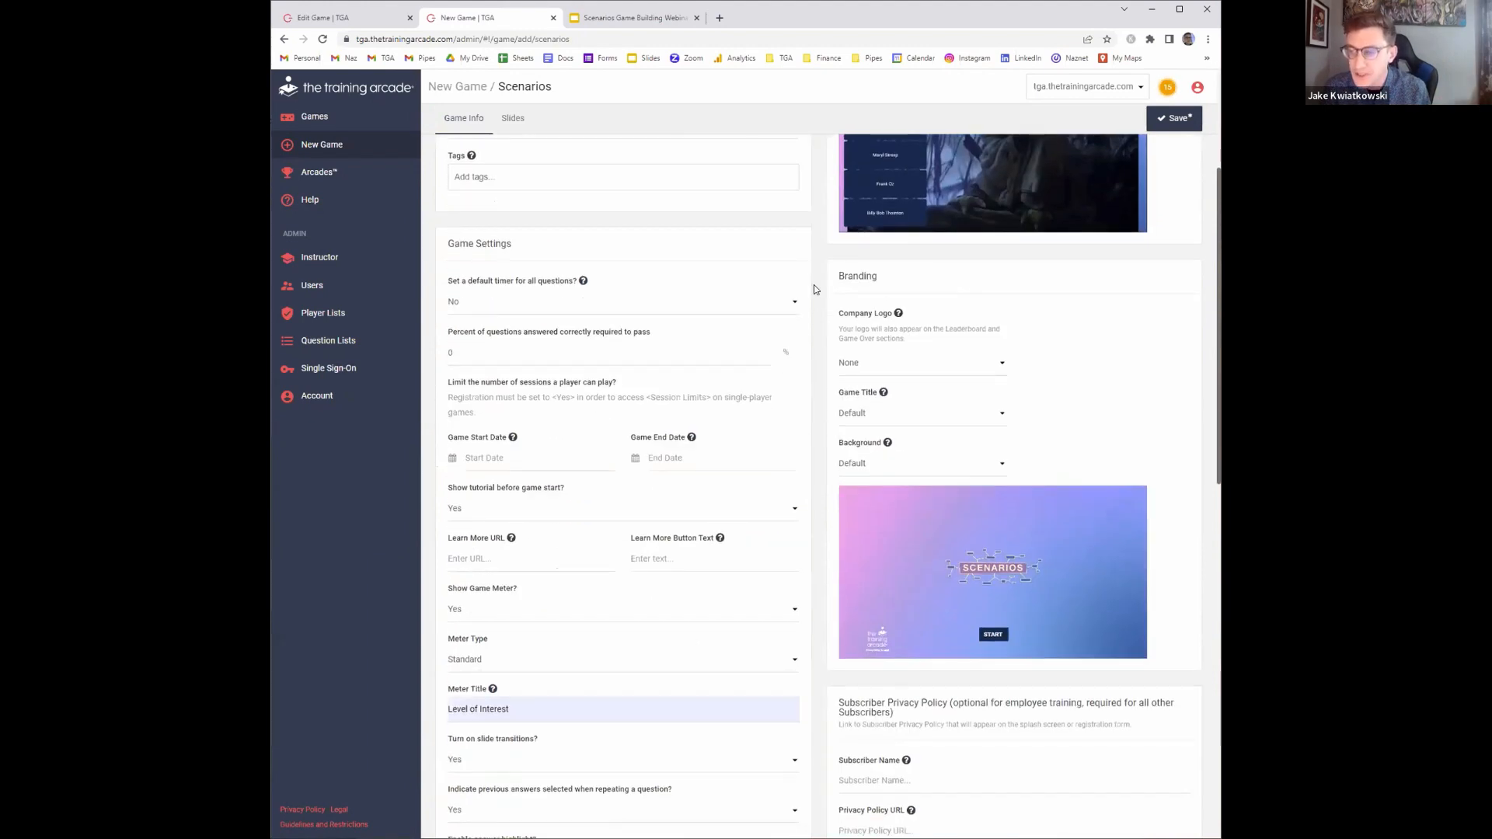
left_click(958, 361)
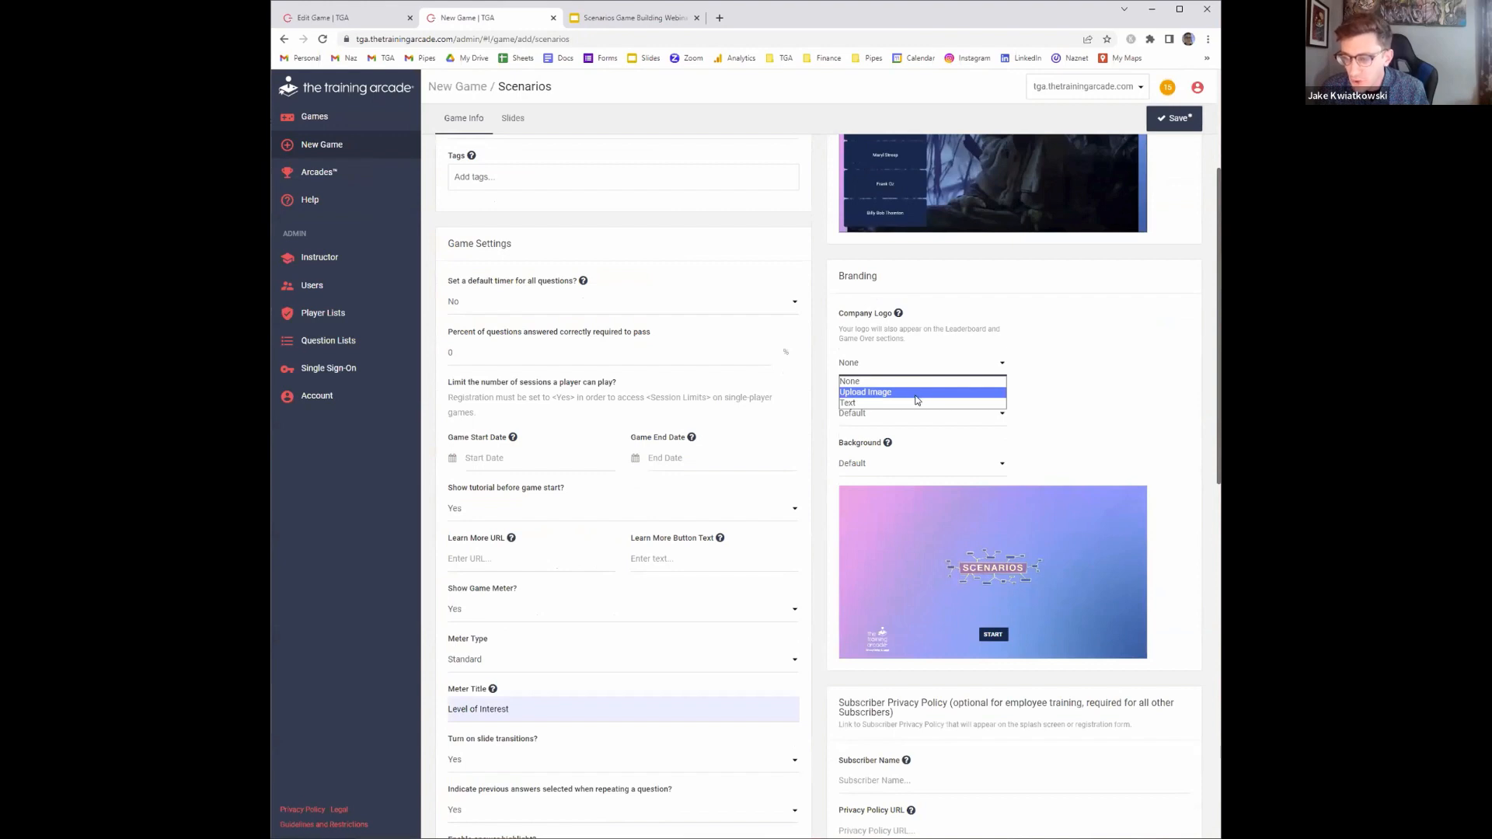
left_click(917, 393)
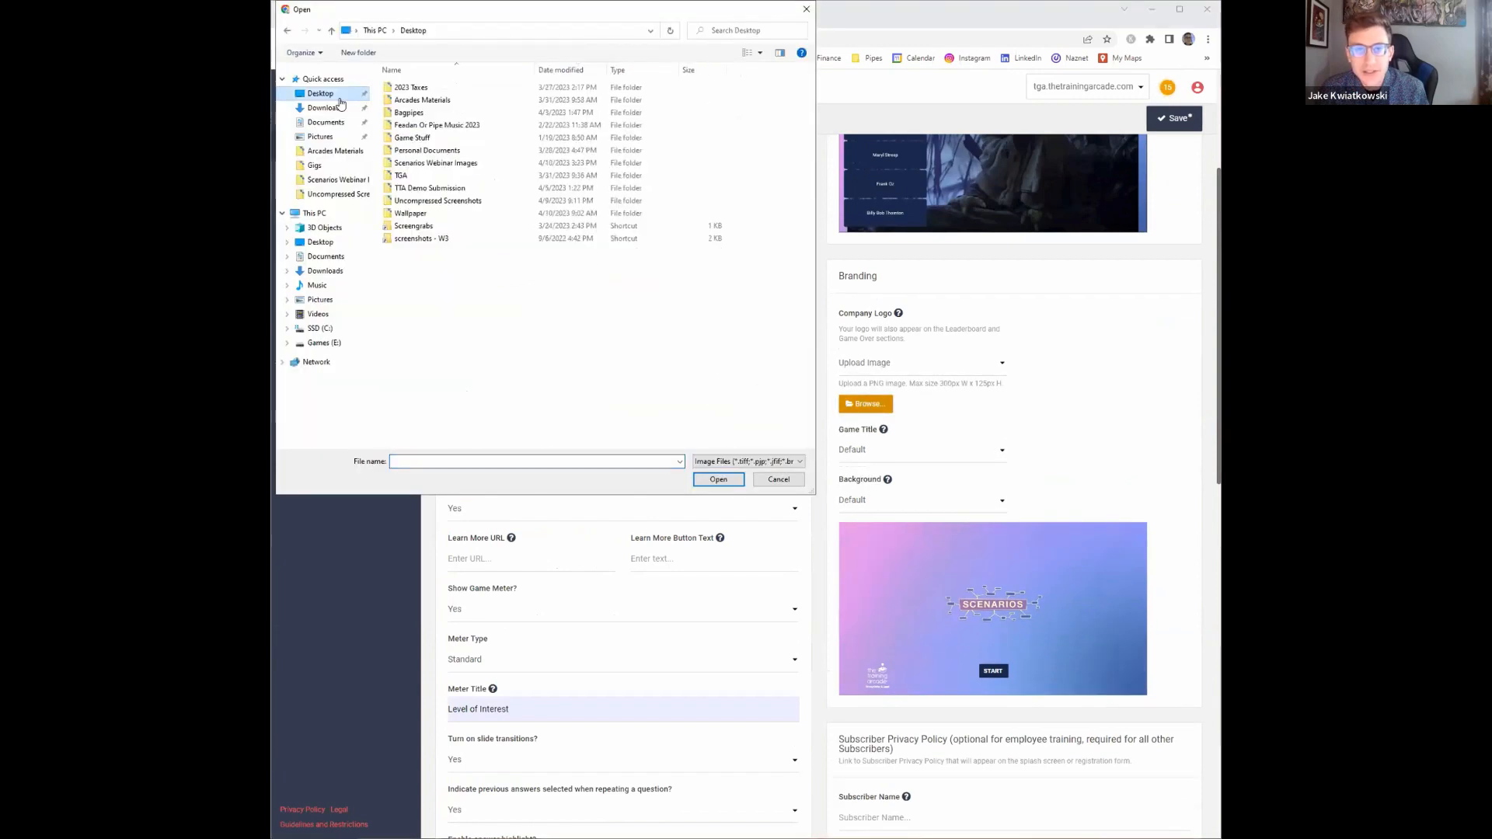
double_click(490, 107)
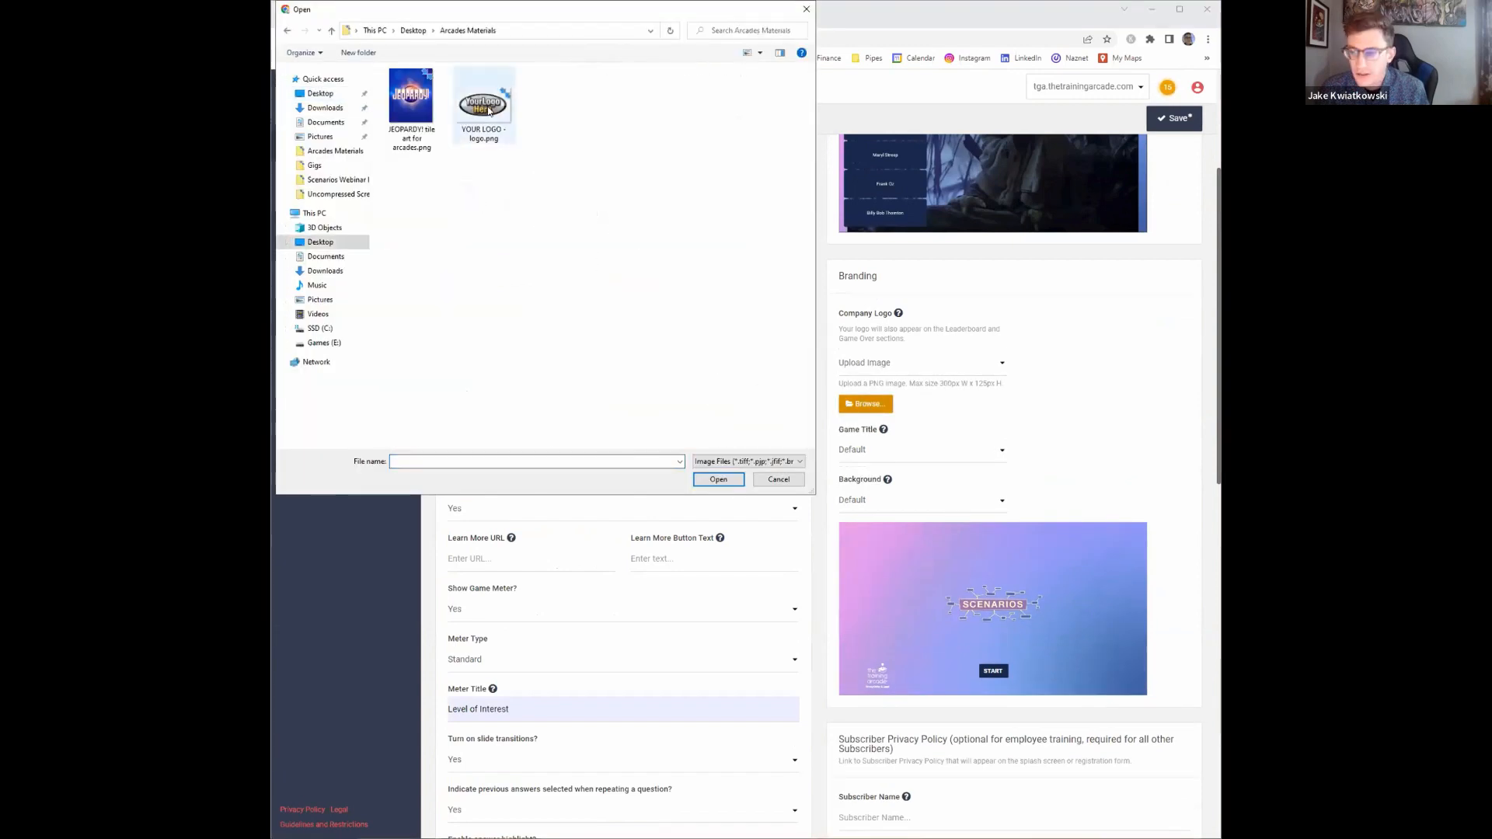
left_click(488, 110)
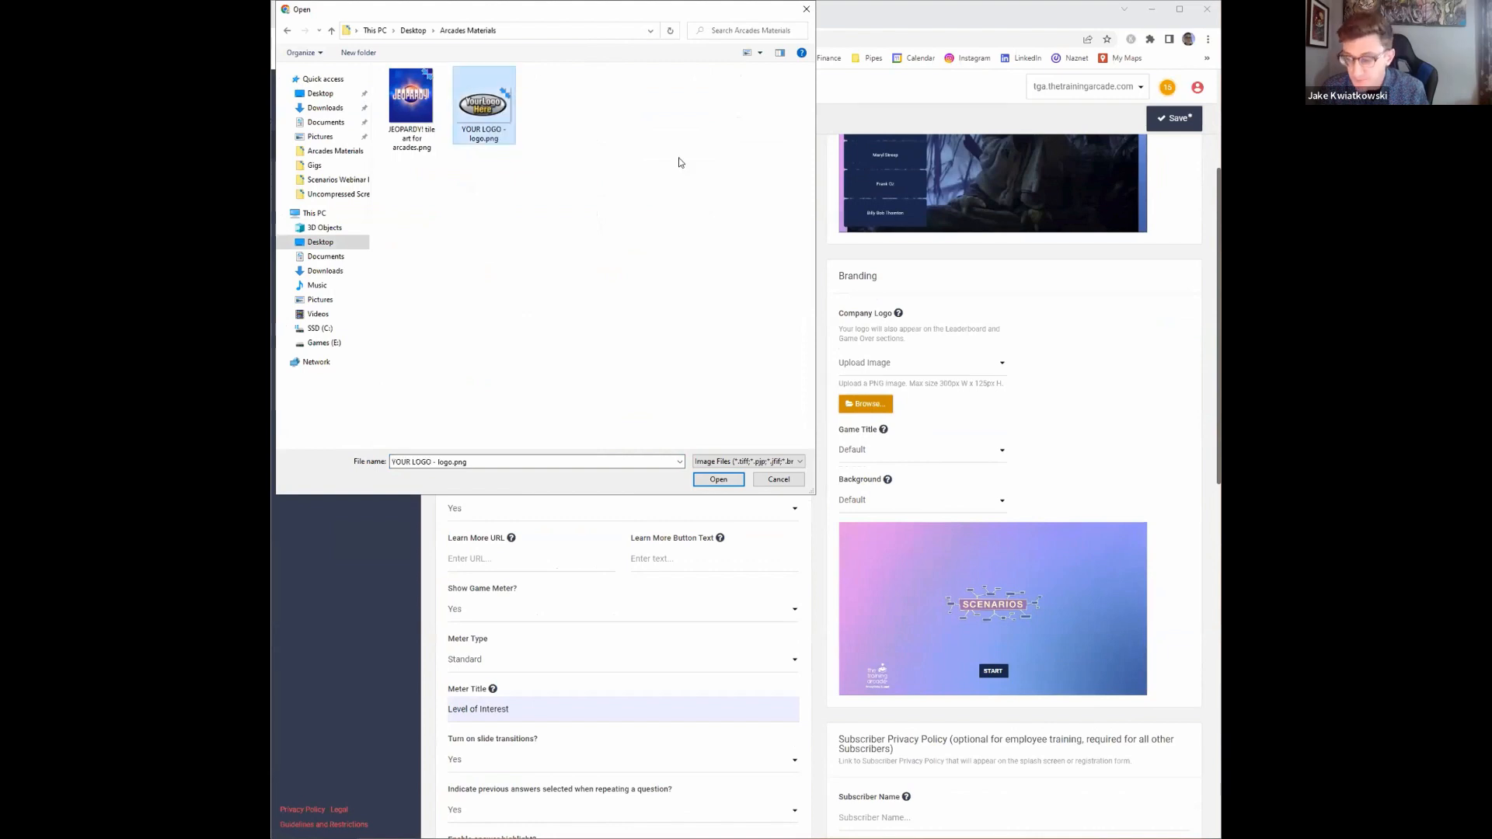
key("Return")
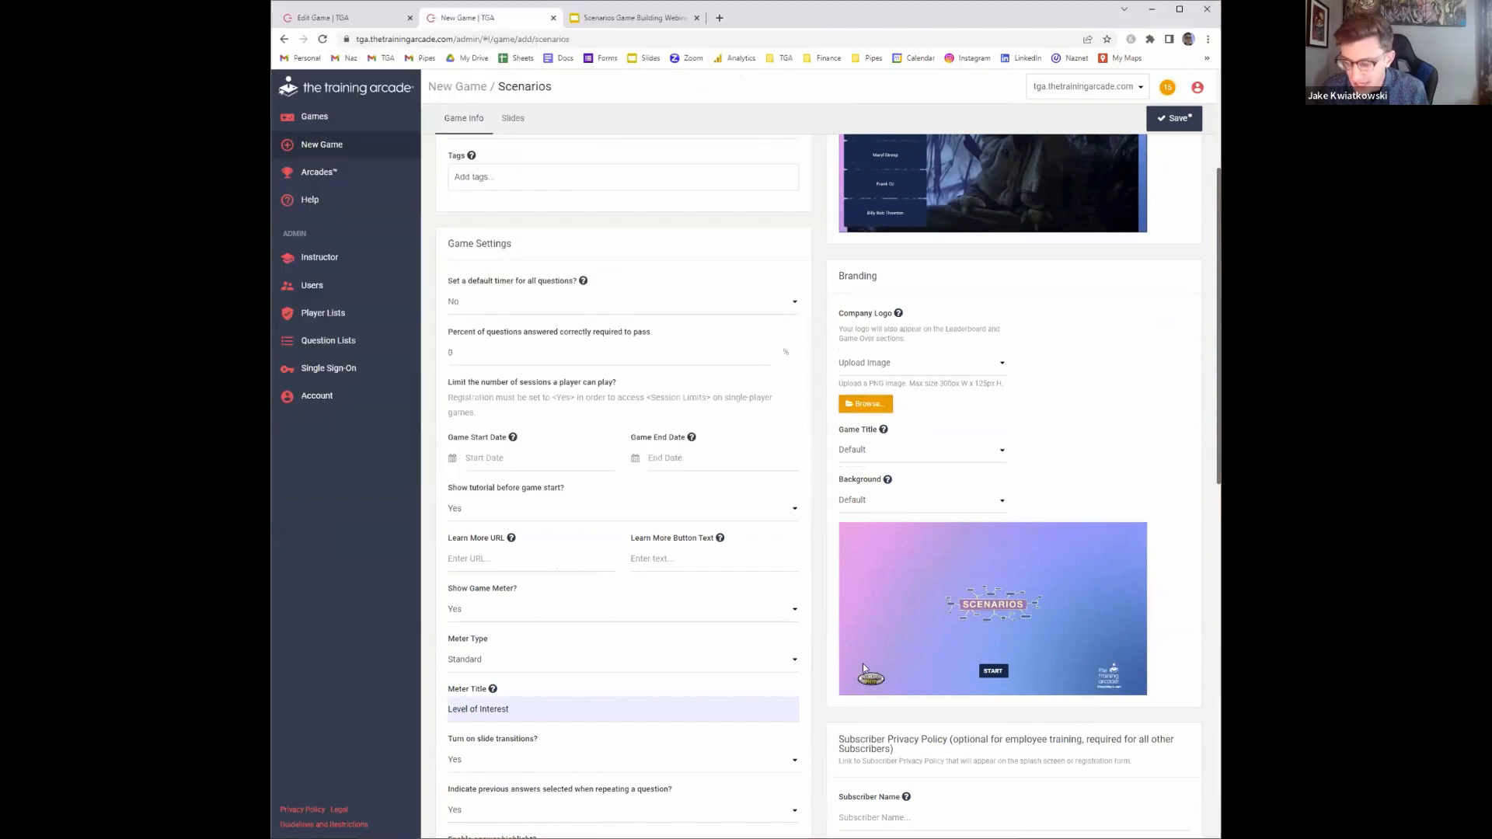
Set the game title to text reading "Jake's Scenario Game"
left_click(953, 455)
left_click(917, 487)
left_click(917, 474)
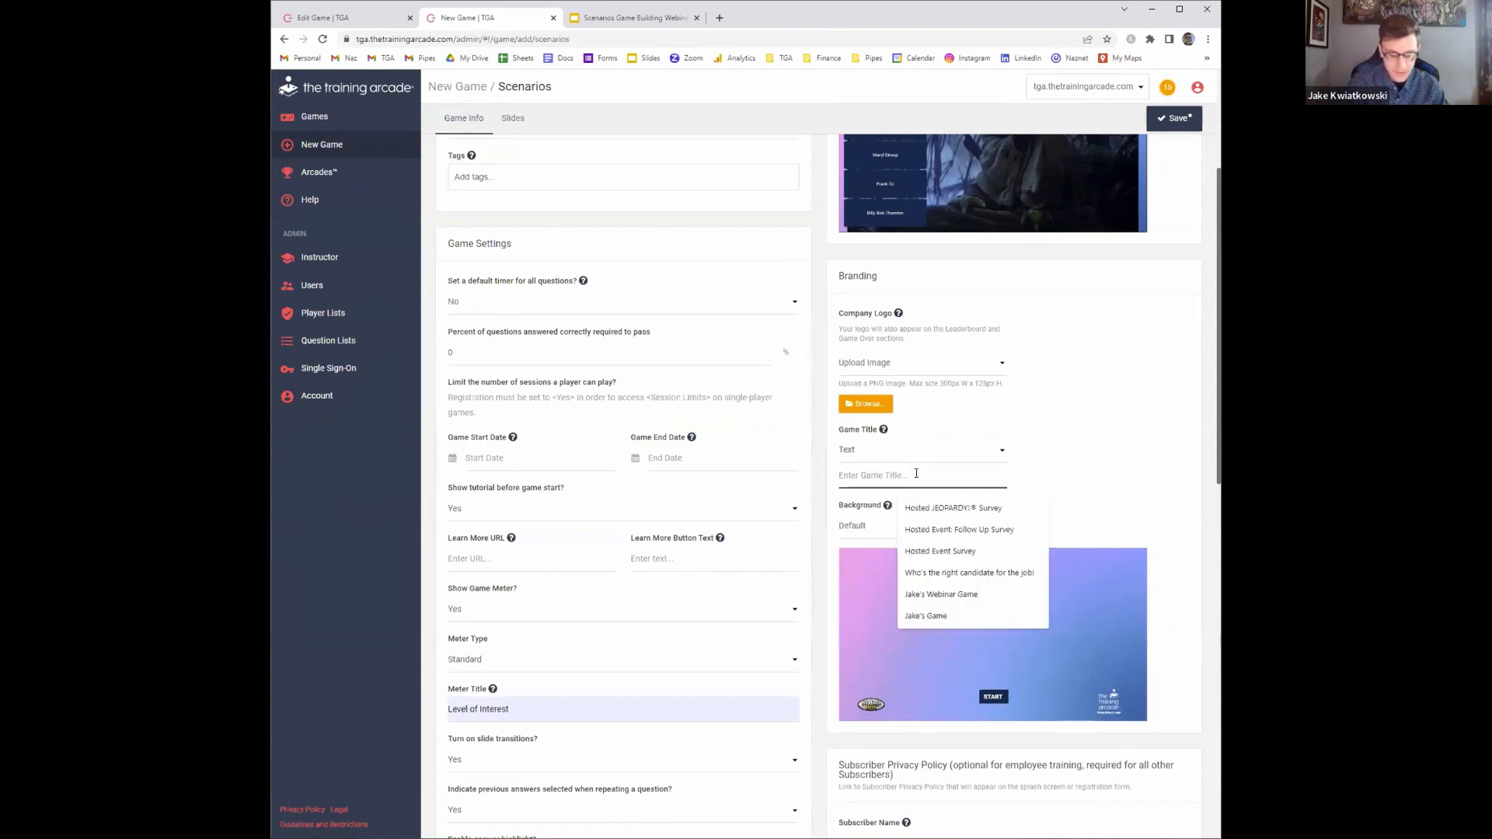
type("Jake's Scenario Game")
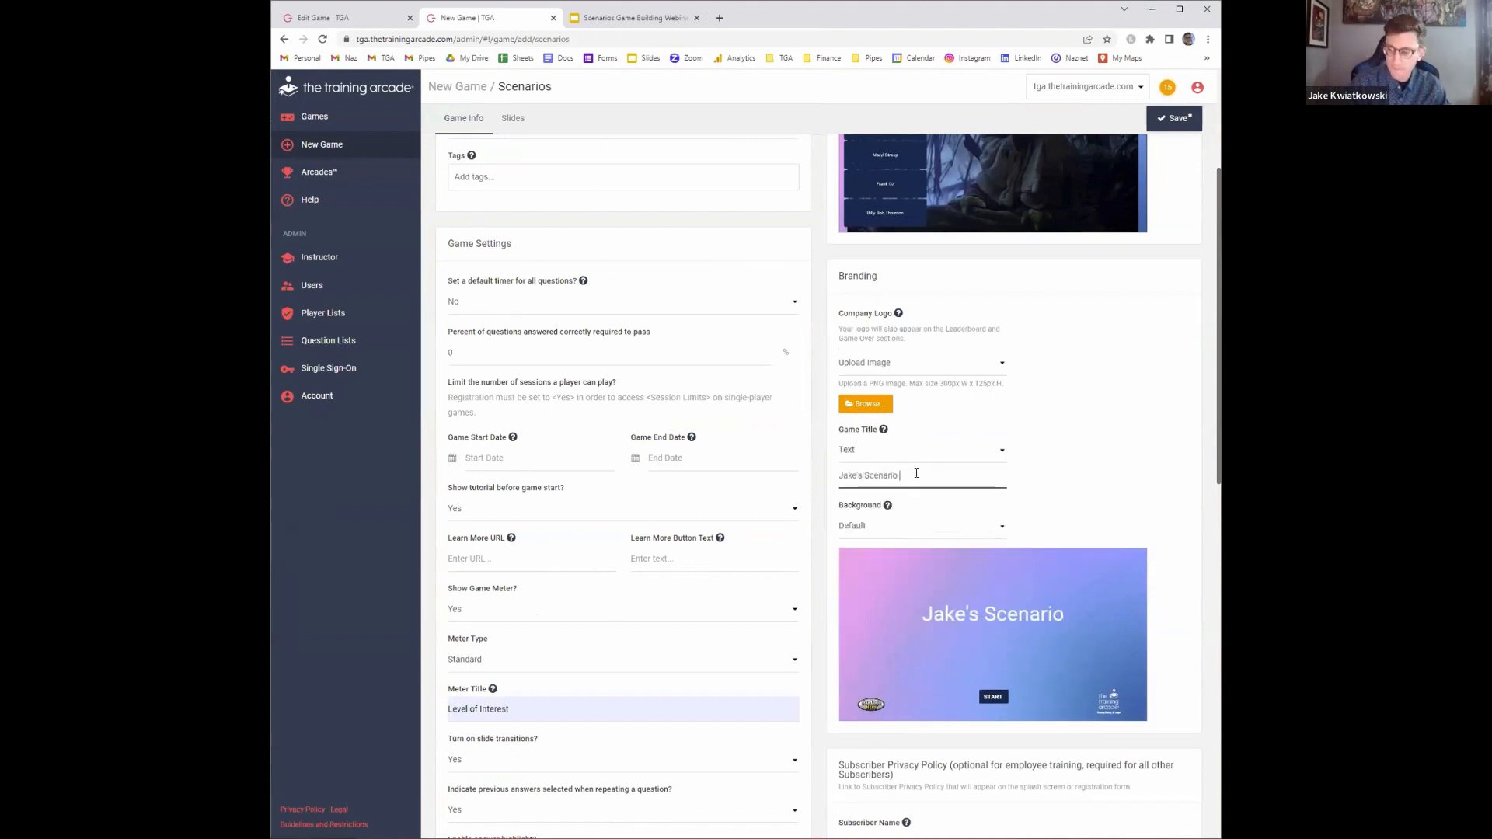
Upload beach-in-labadee-haiti.jpg from Desktop > TGA > NOLA Trivia Images as the branding background image
left_click(894, 530)
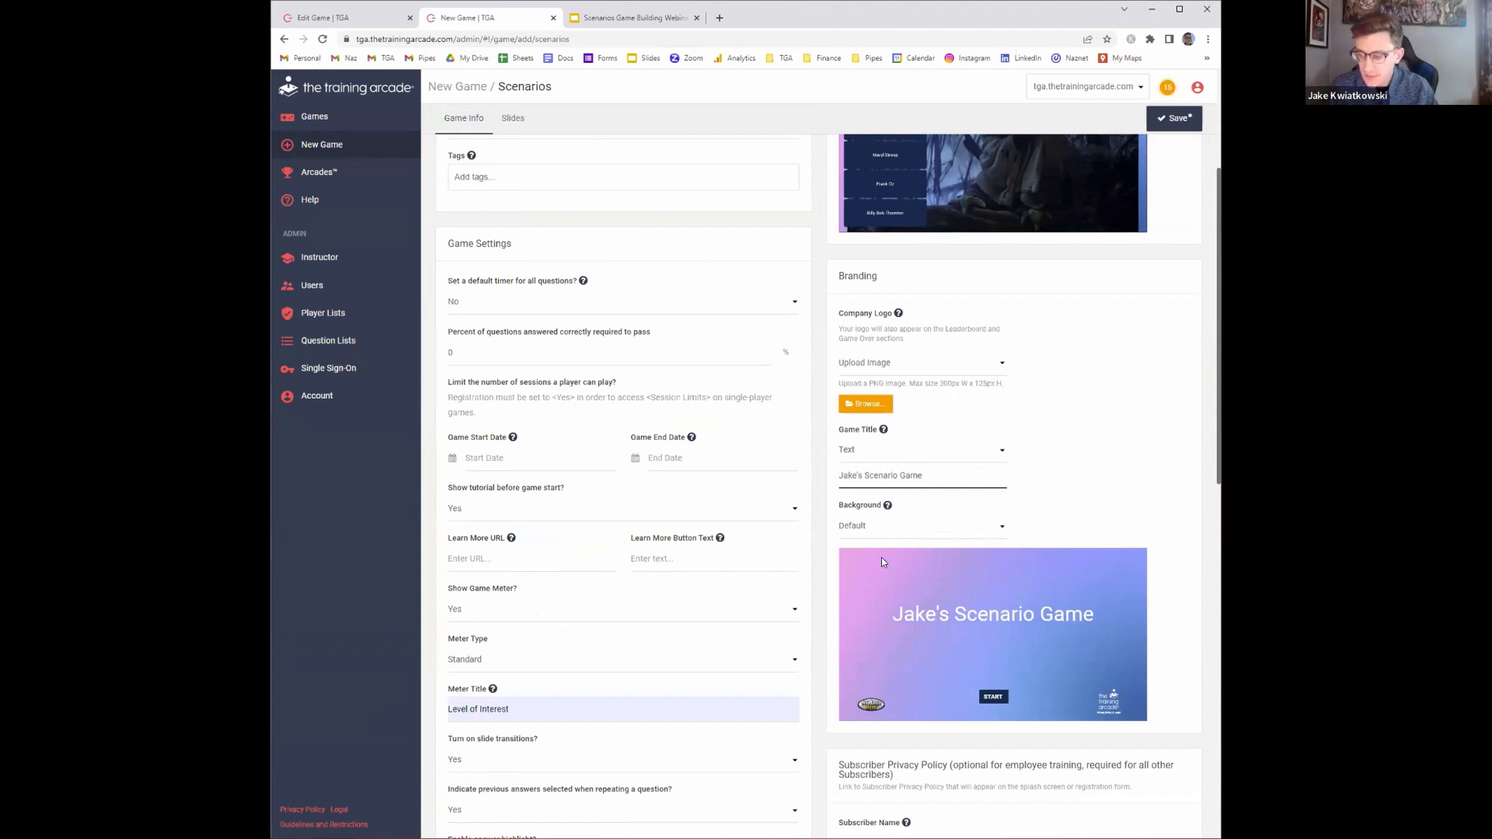
left_click(881, 557)
left_click(865, 566)
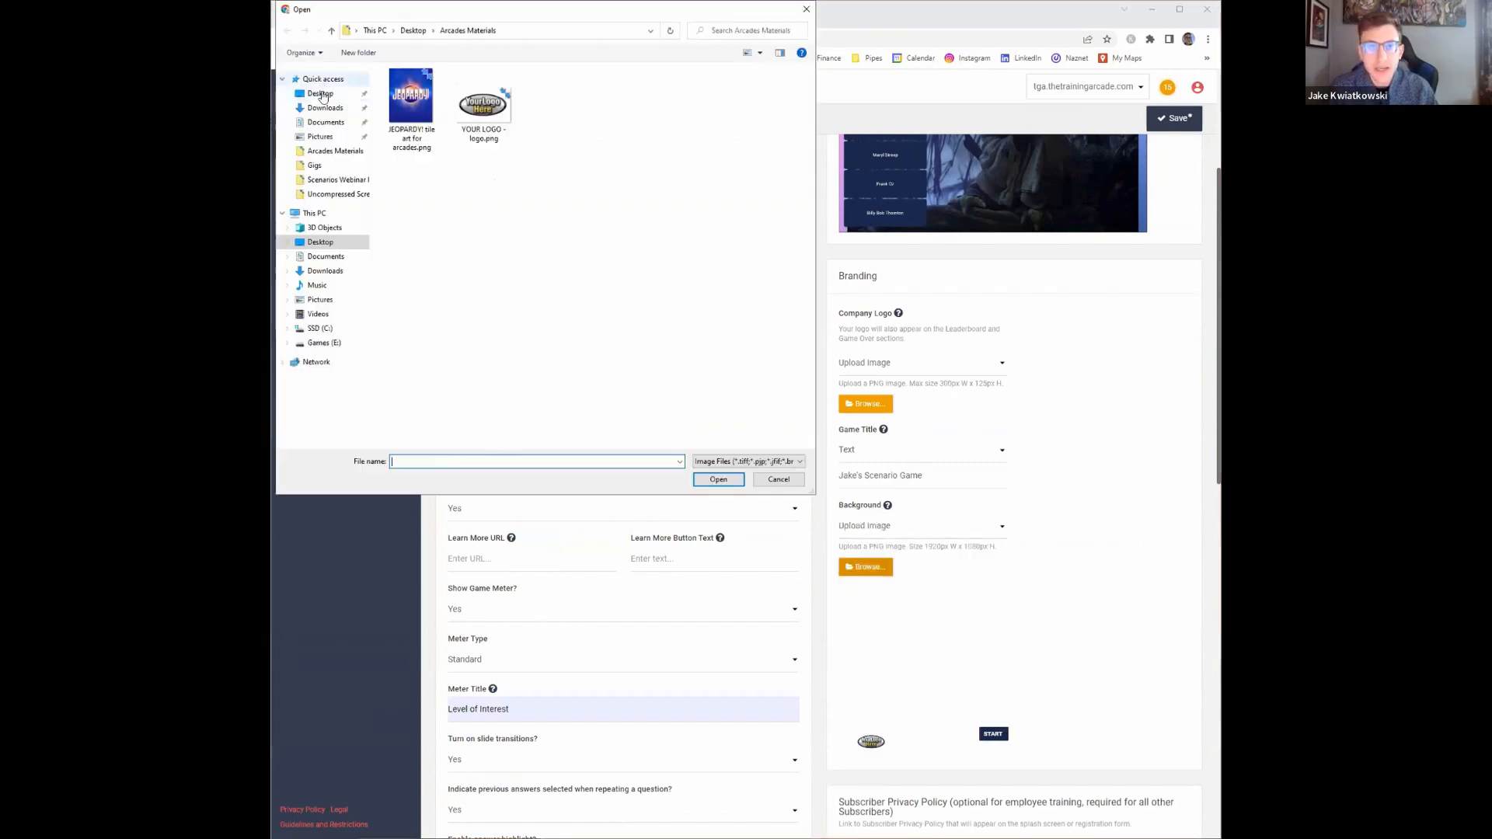
left_click(320, 94)
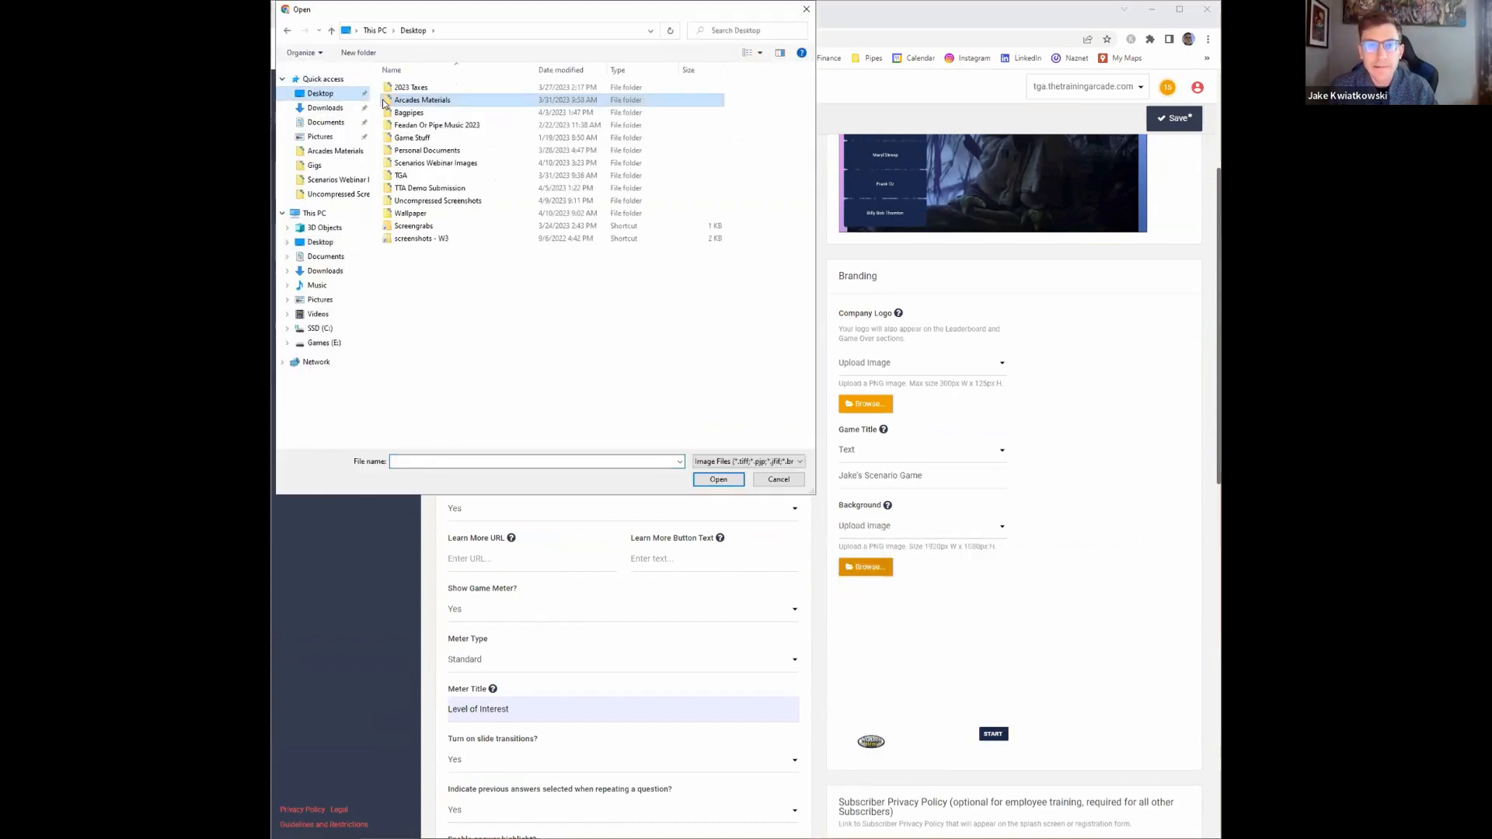
left_click(443, 176)
key("Return")
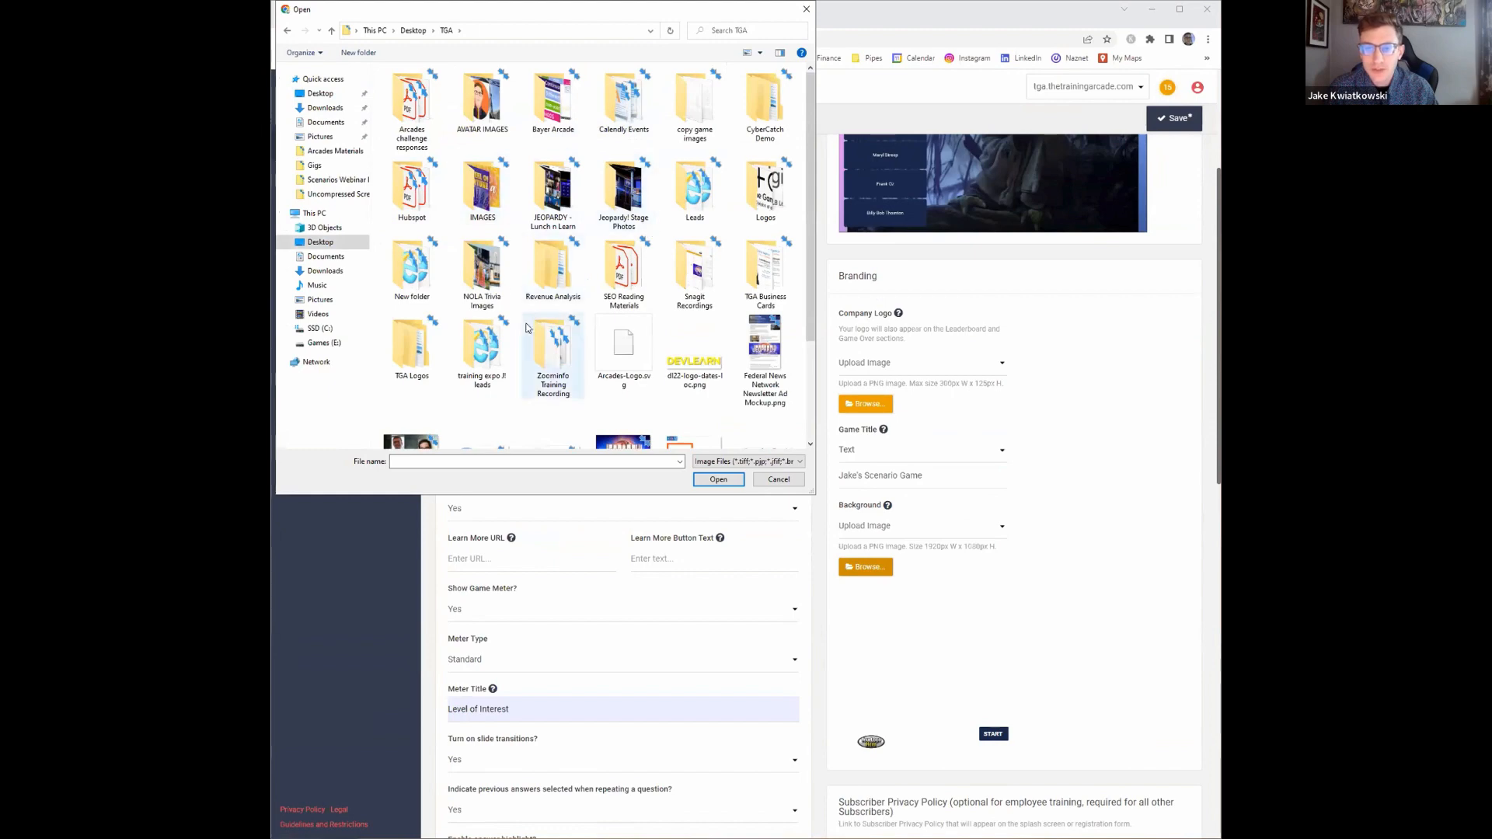
double_click(482, 272)
left_click(760, 121)
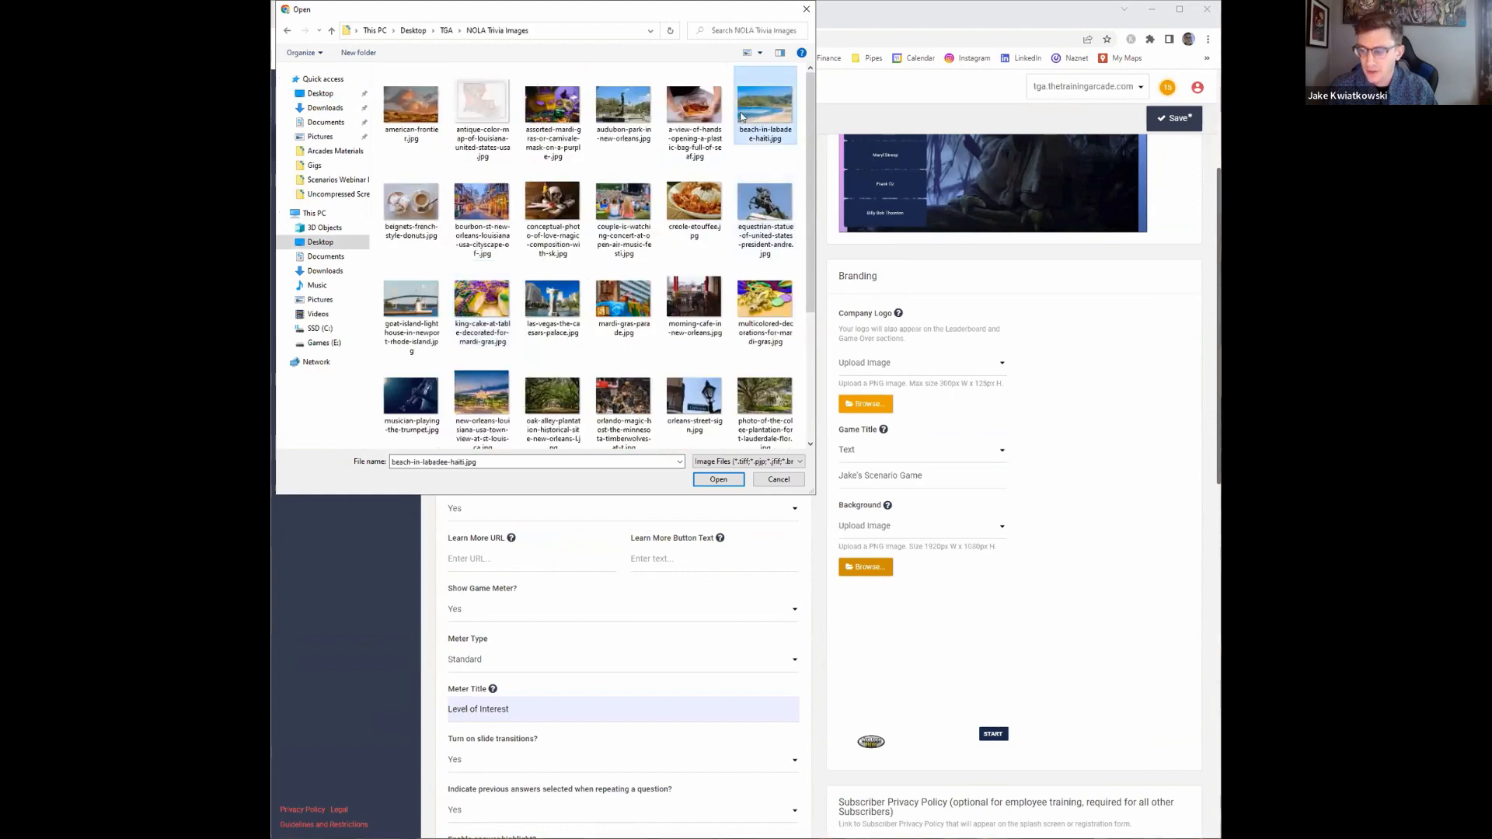
double_click(741, 117)
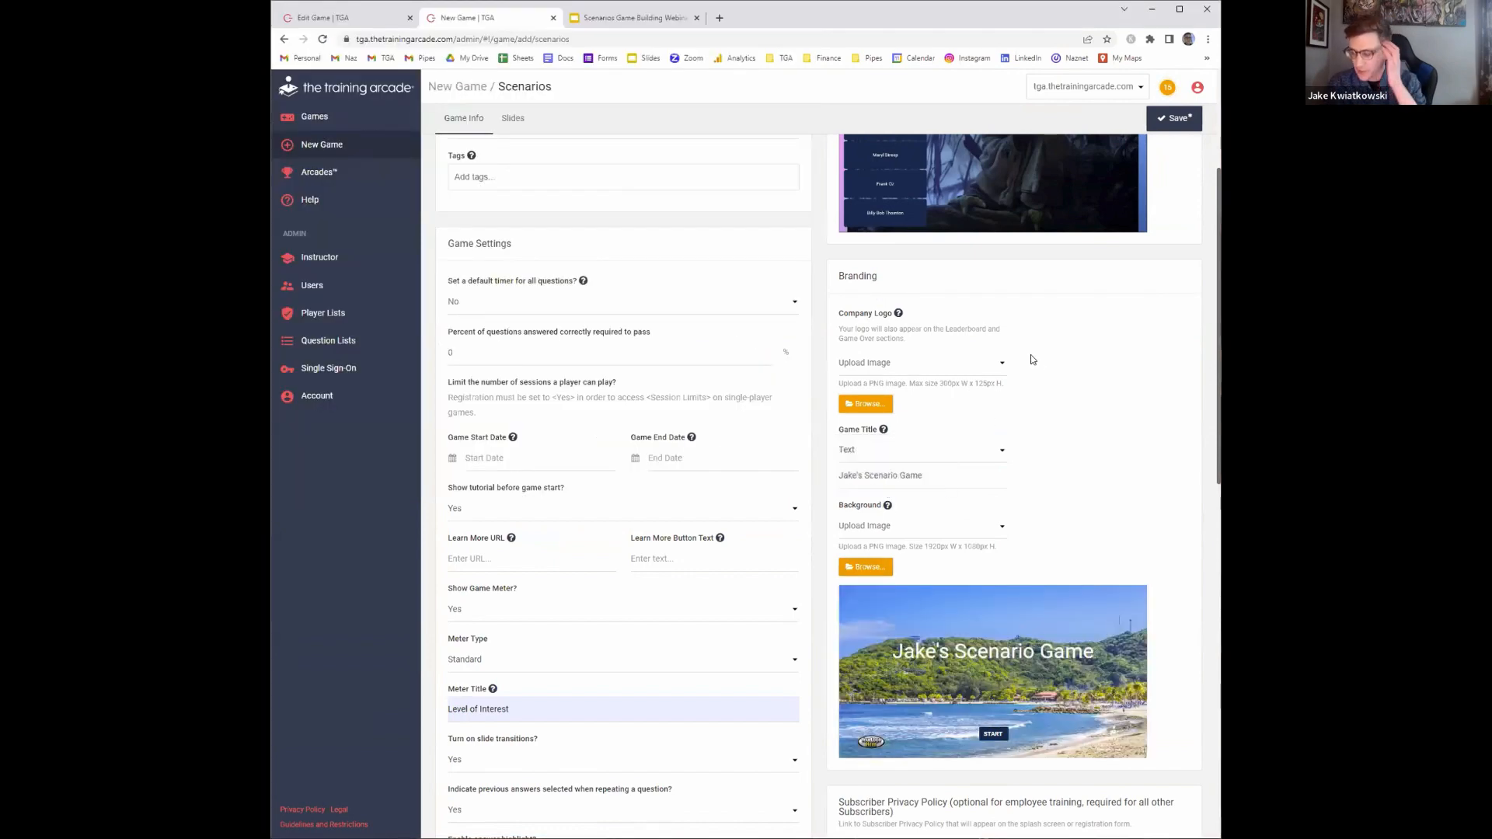
Open the game's slides and enter "123" as the first question's text
scroll(1023, 516, "down", 2)
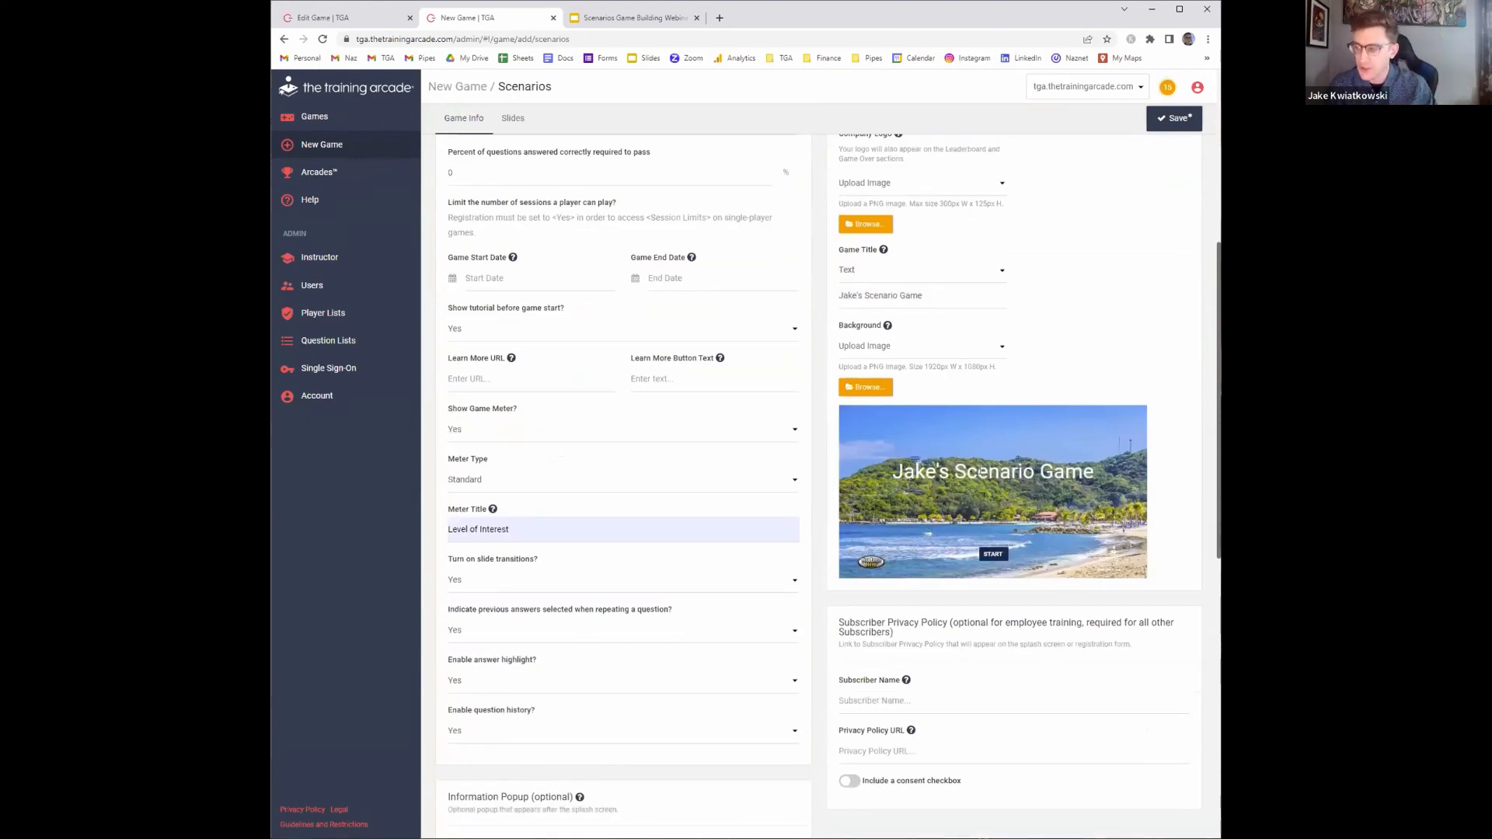
scroll(1028, 513, "up", 5)
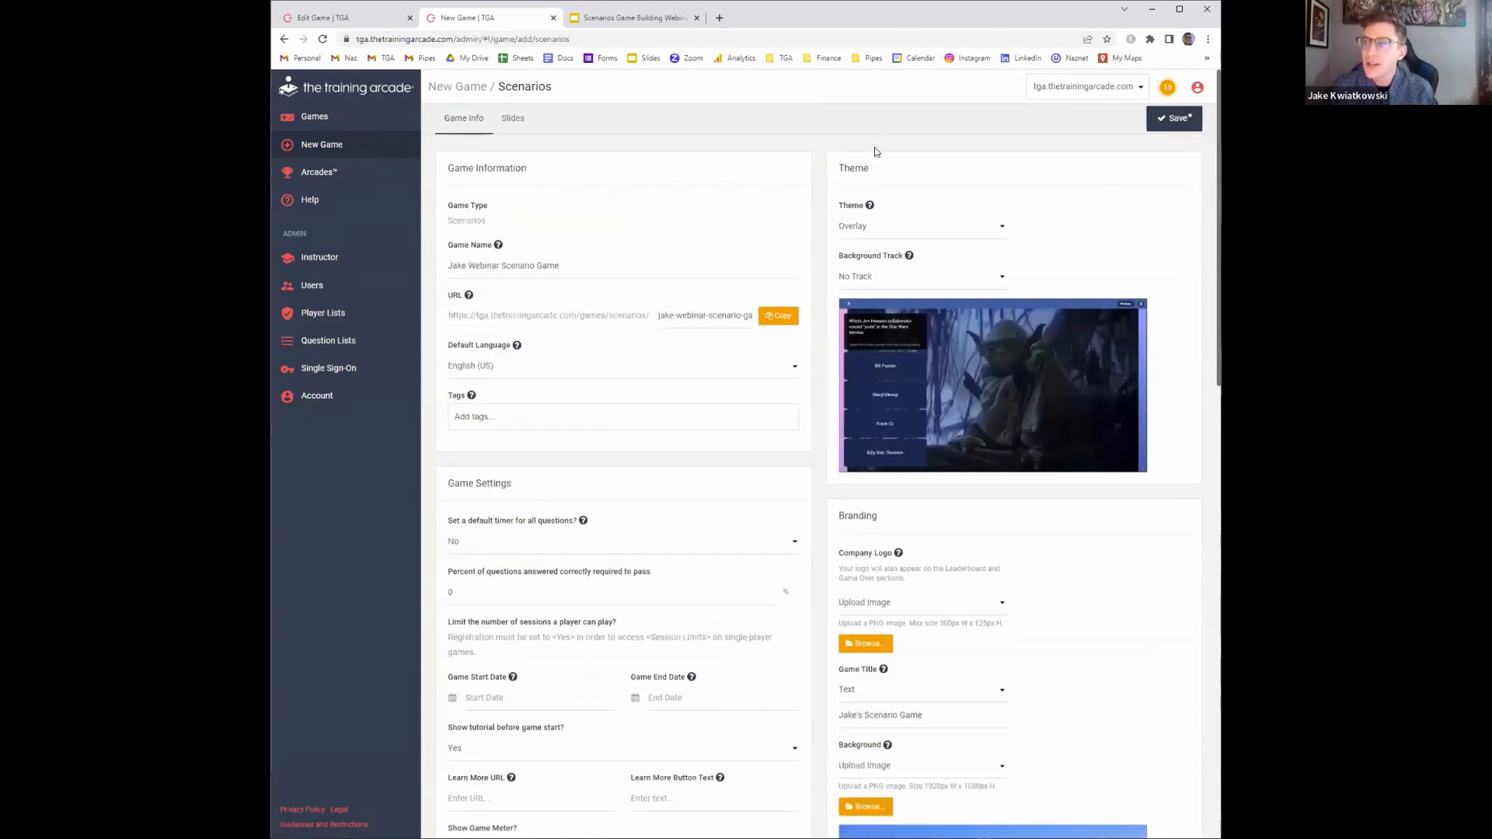
left_click(525, 133)
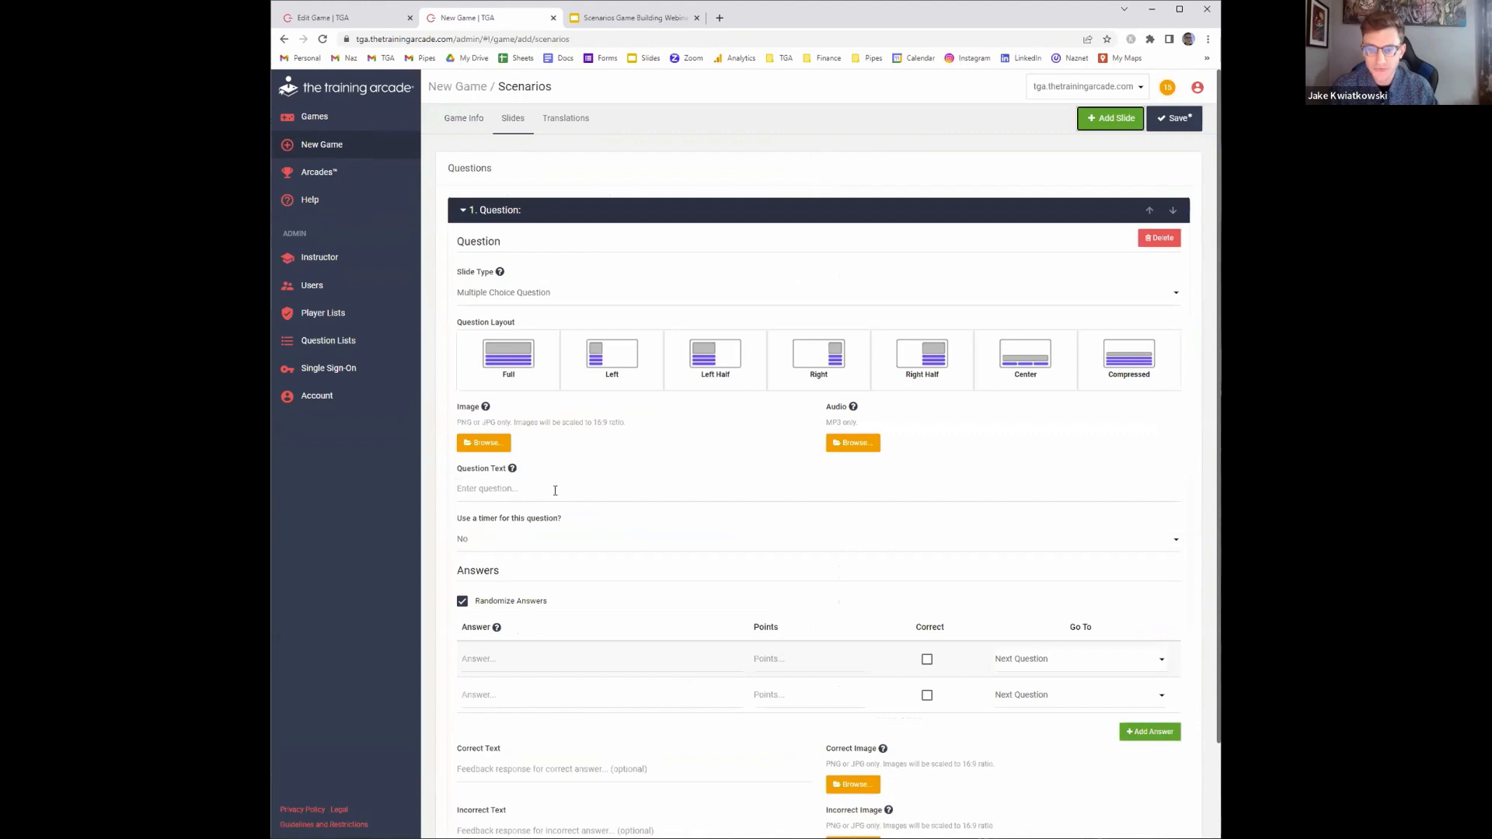
left_click(549, 490)
type("123")
Enter "1" for both answers and mark the first answer as correct
left_click(494, 659)
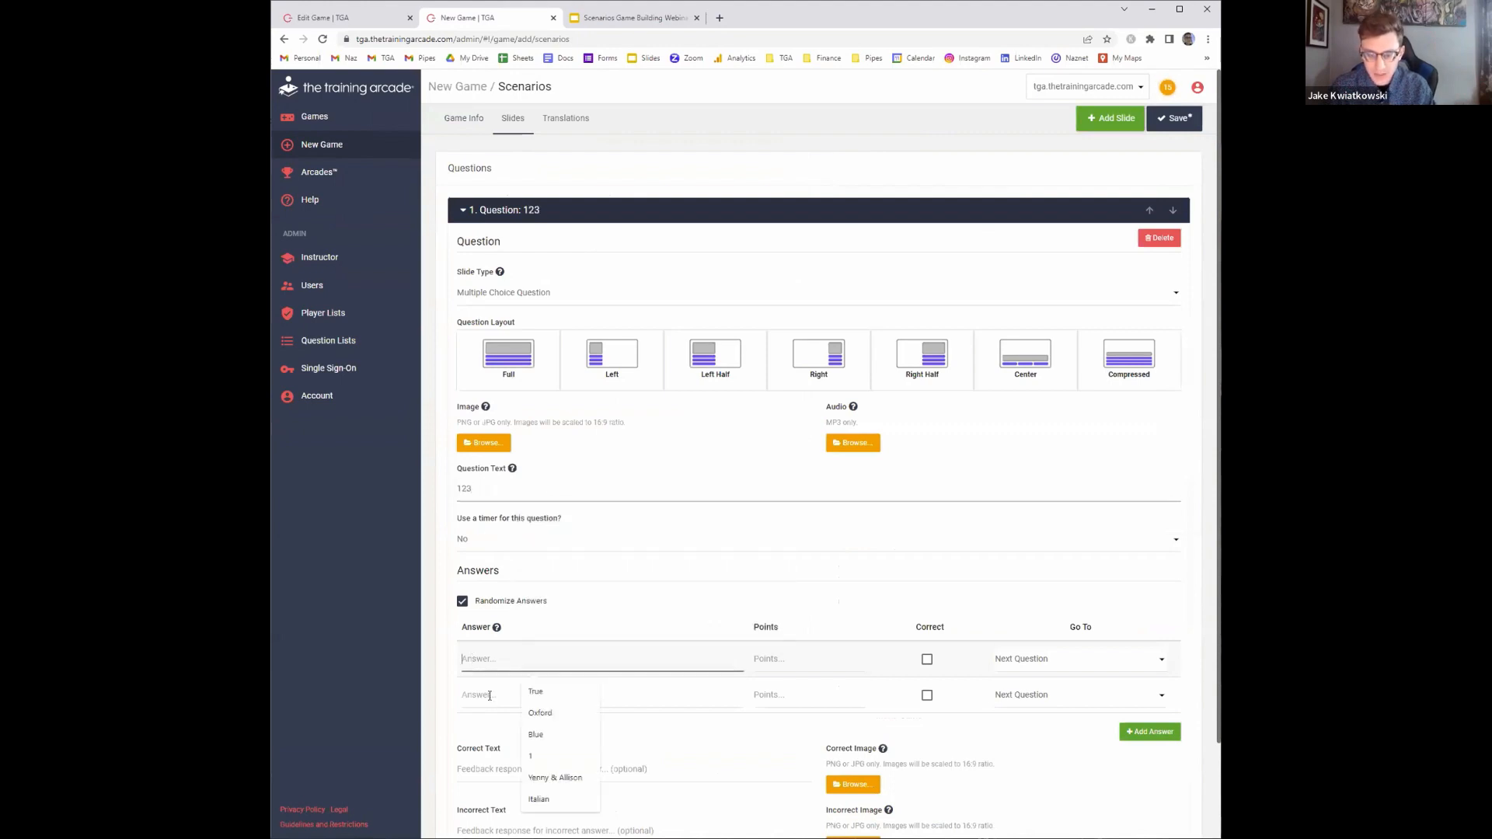
type("1")
left_click(494, 698)
type("1")
left_click(927, 659)
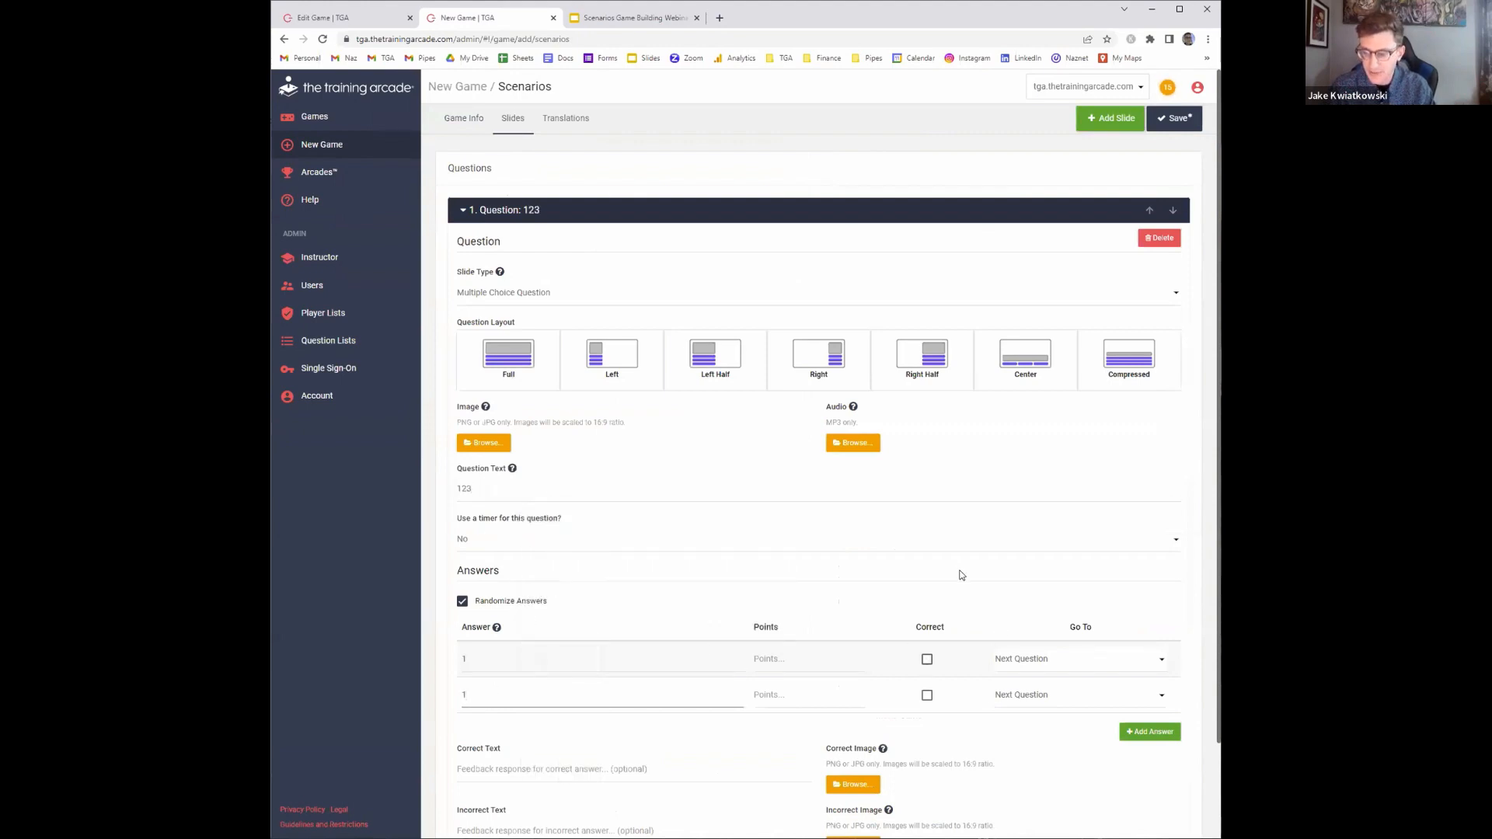
Choose the Compressed question layout and save the game
left_click(1174, 118)
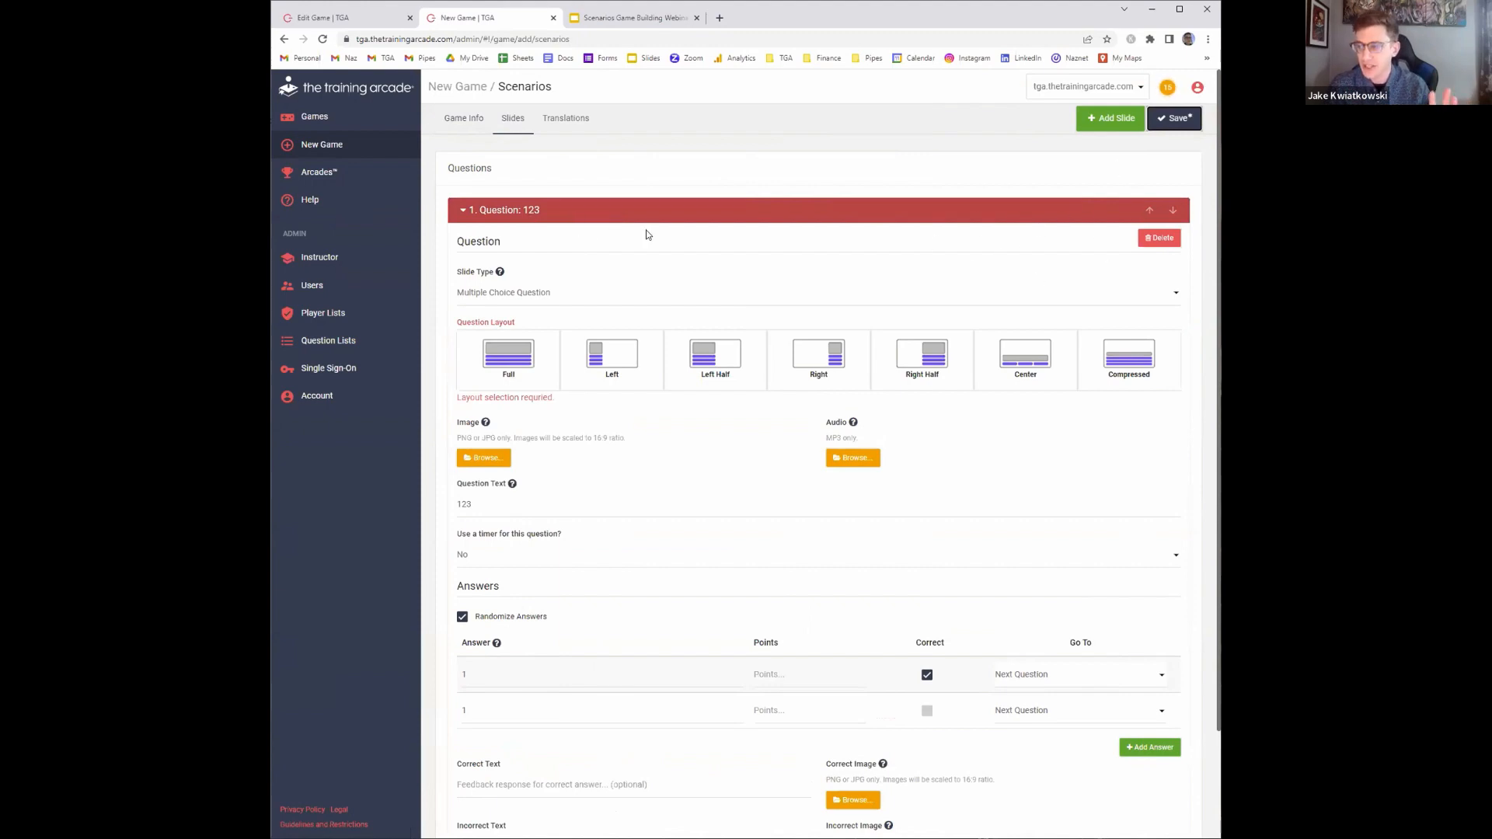
left_click(1174, 118)
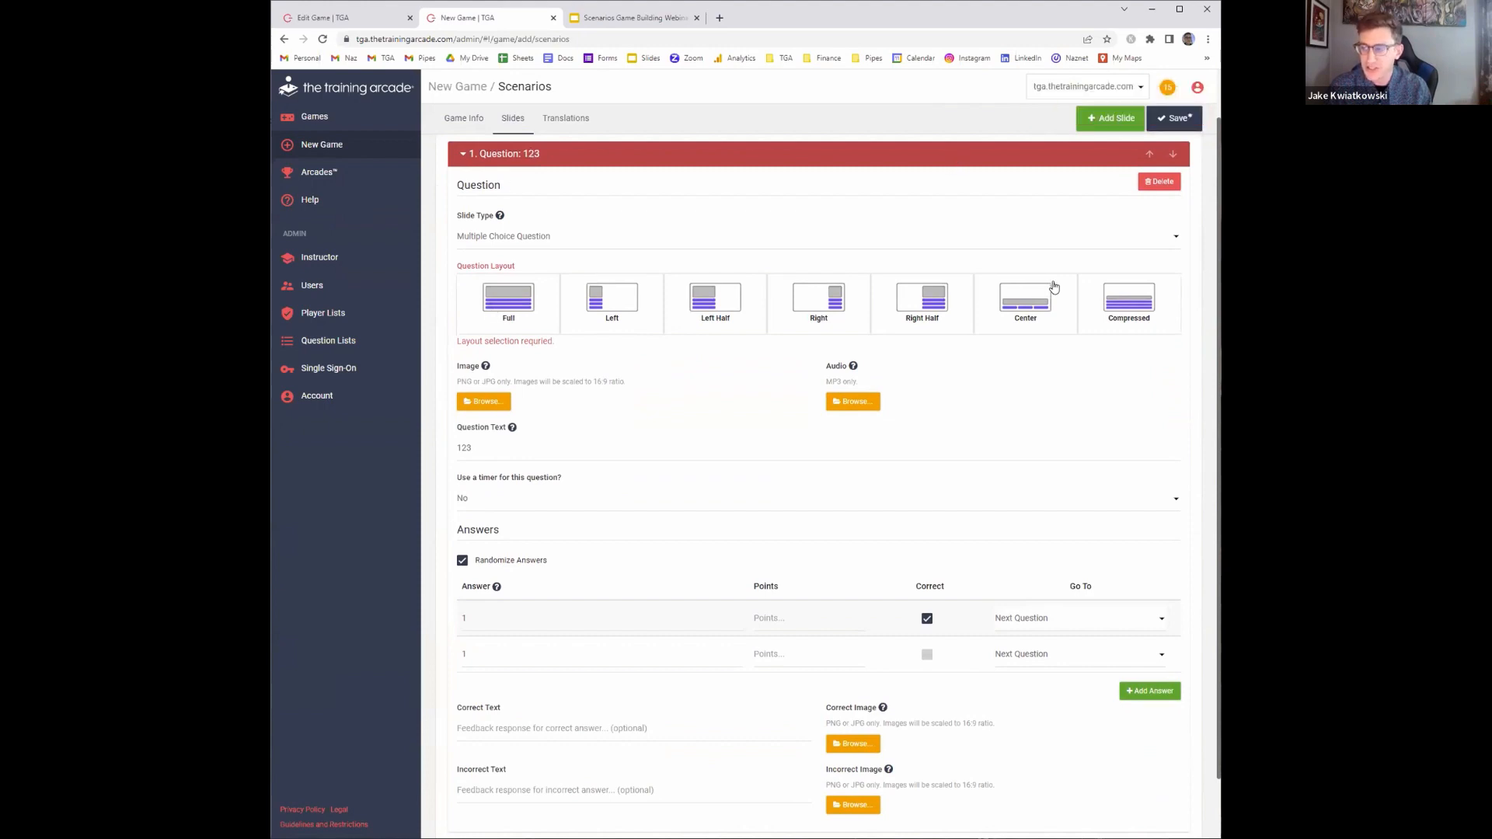
left_click(1130, 321)
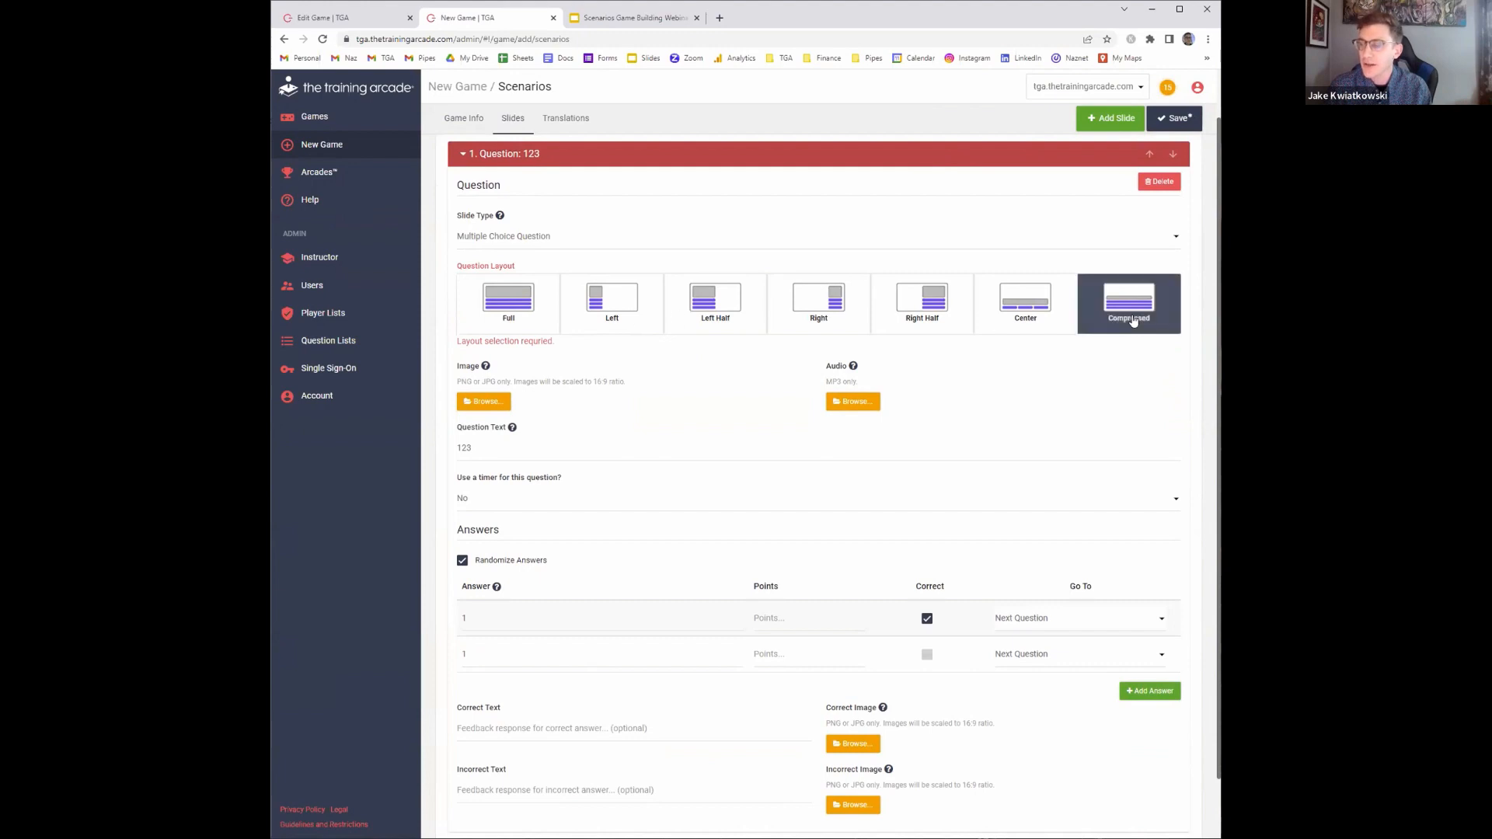
scroll(925, 289, "up", 1)
left_click(1169, 120)
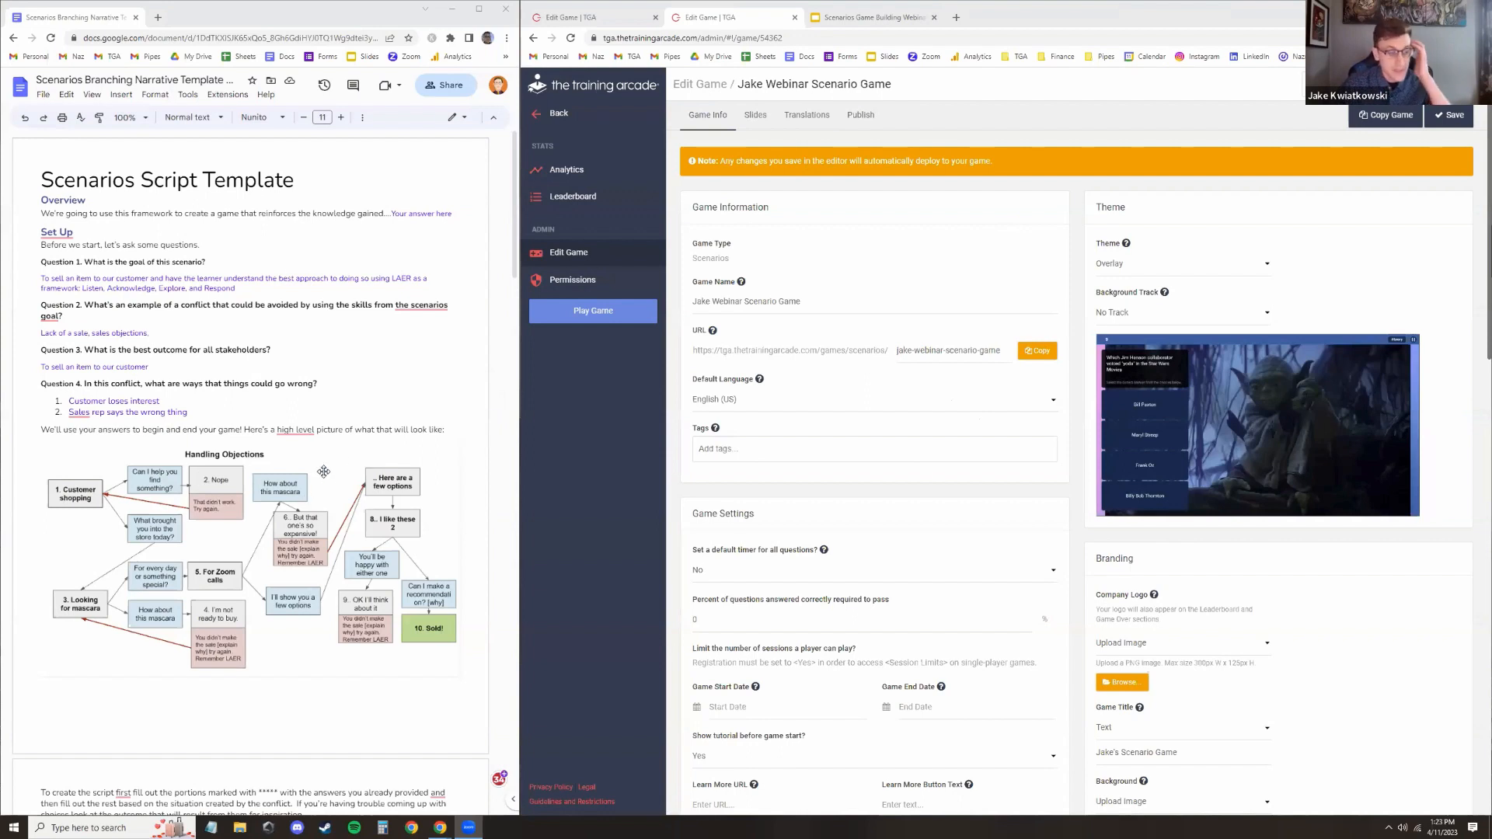
Review the scenario script template's Handling Objections diagram and the Start, Conflict and Question 1 tables in the document
scroll(371, 413, "down", 1)
left_click(373, 412)
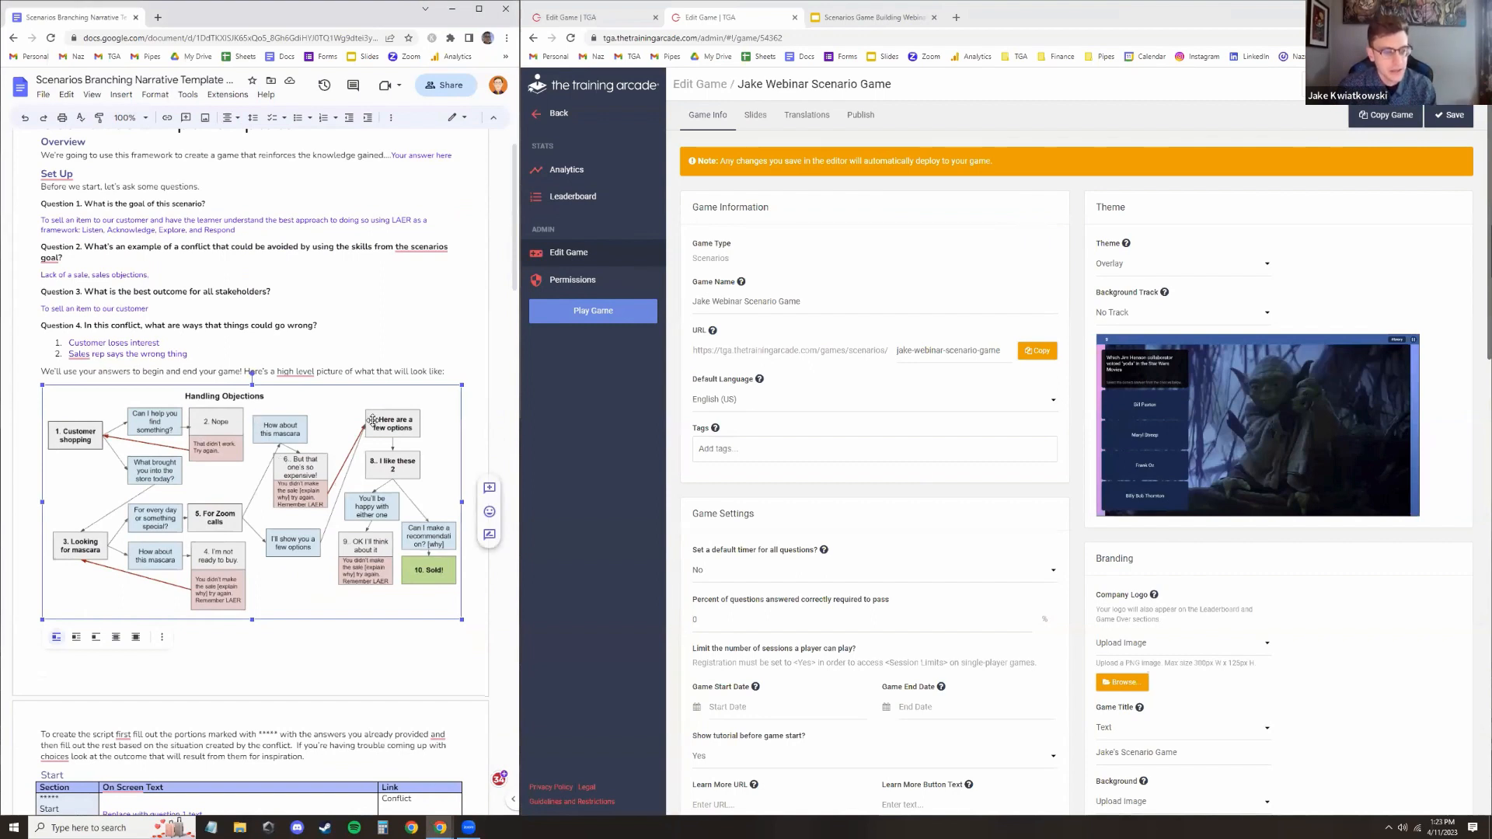
left_click(373, 343)
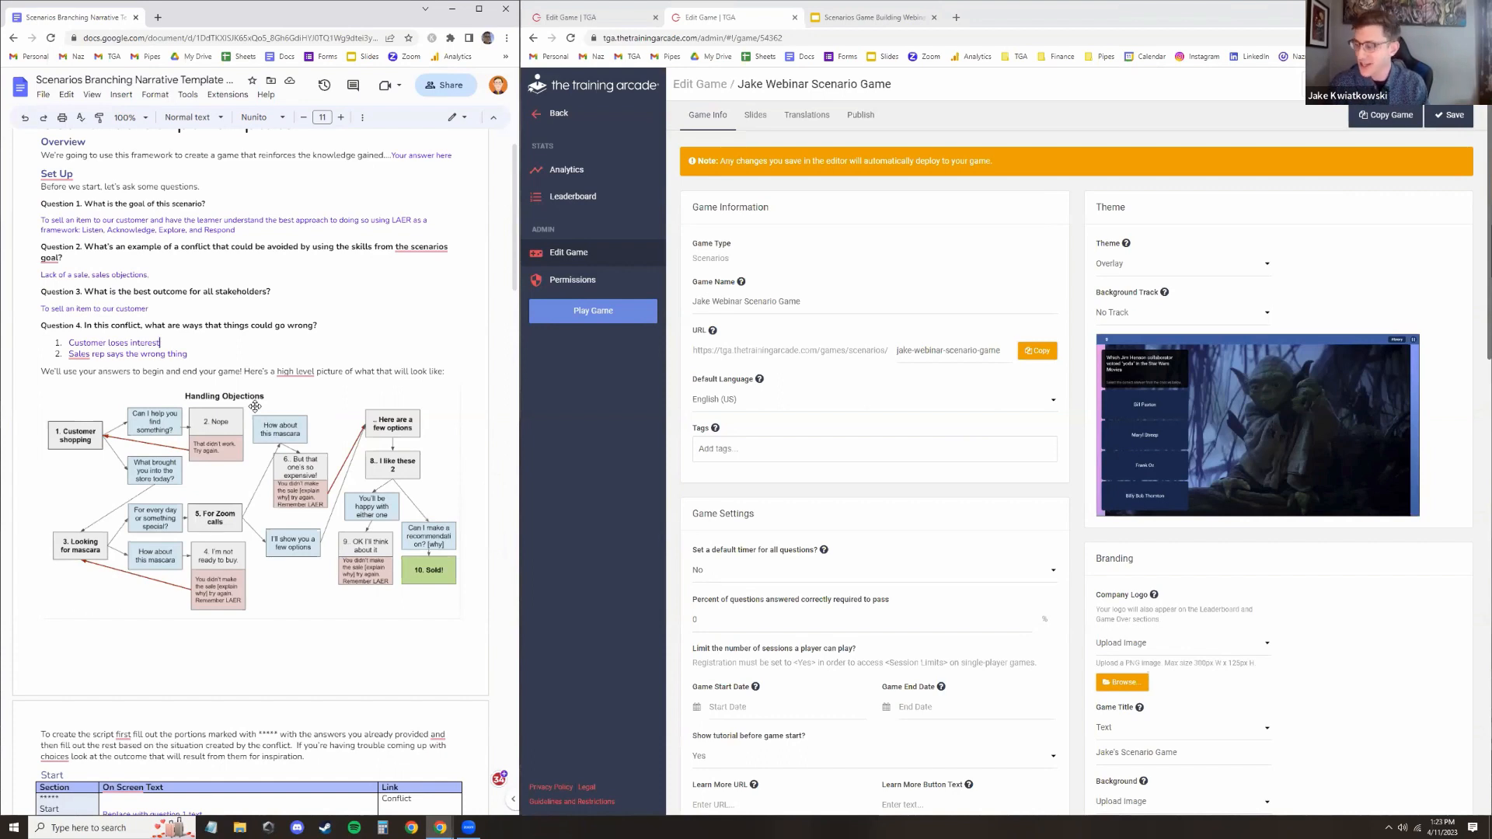
scroll(256, 389, "down", 4)
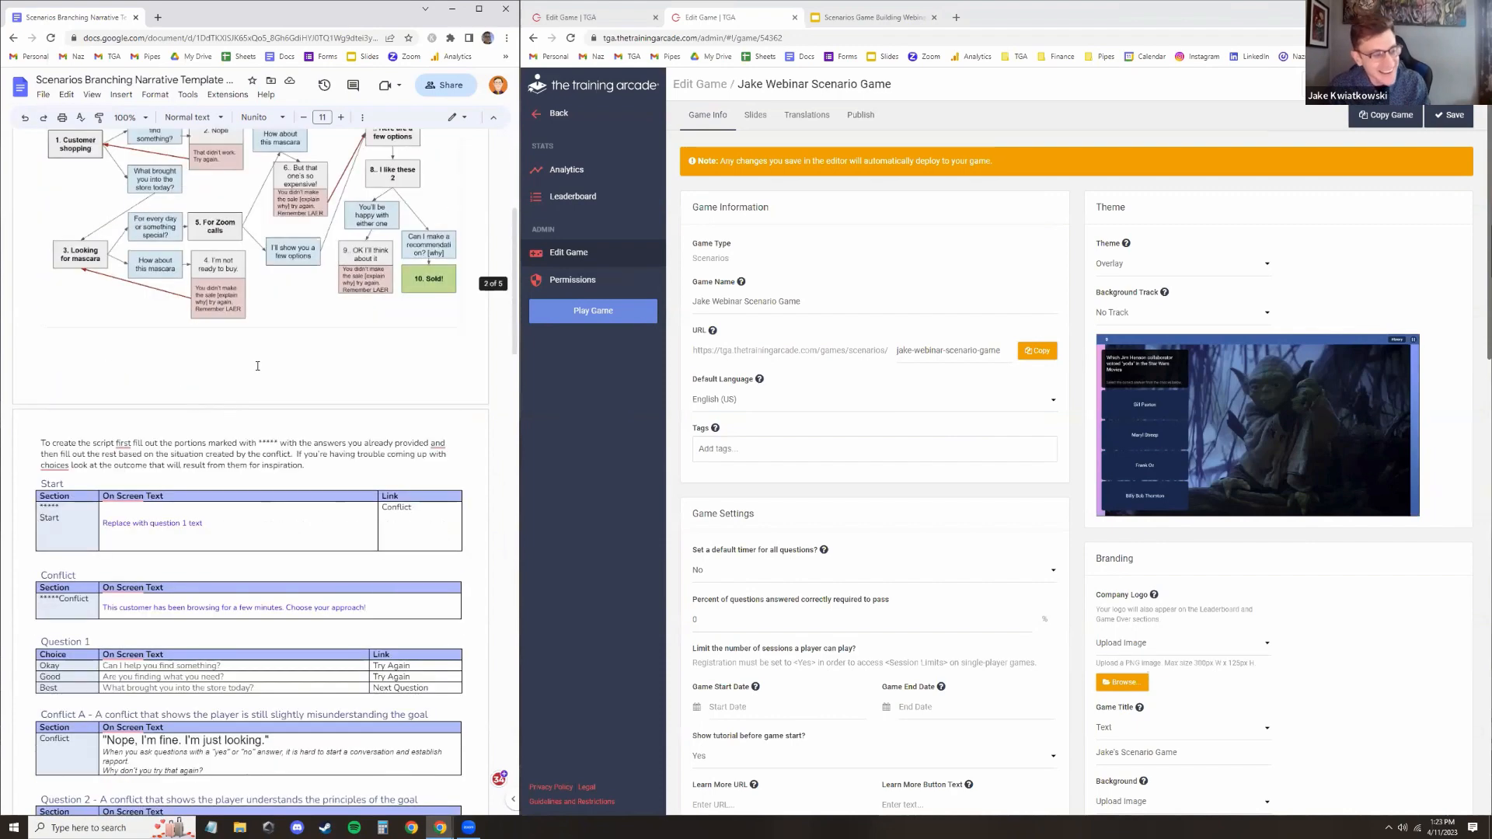
scroll(280, 358, "up", 1)
scroll(291, 326, "down", 2)
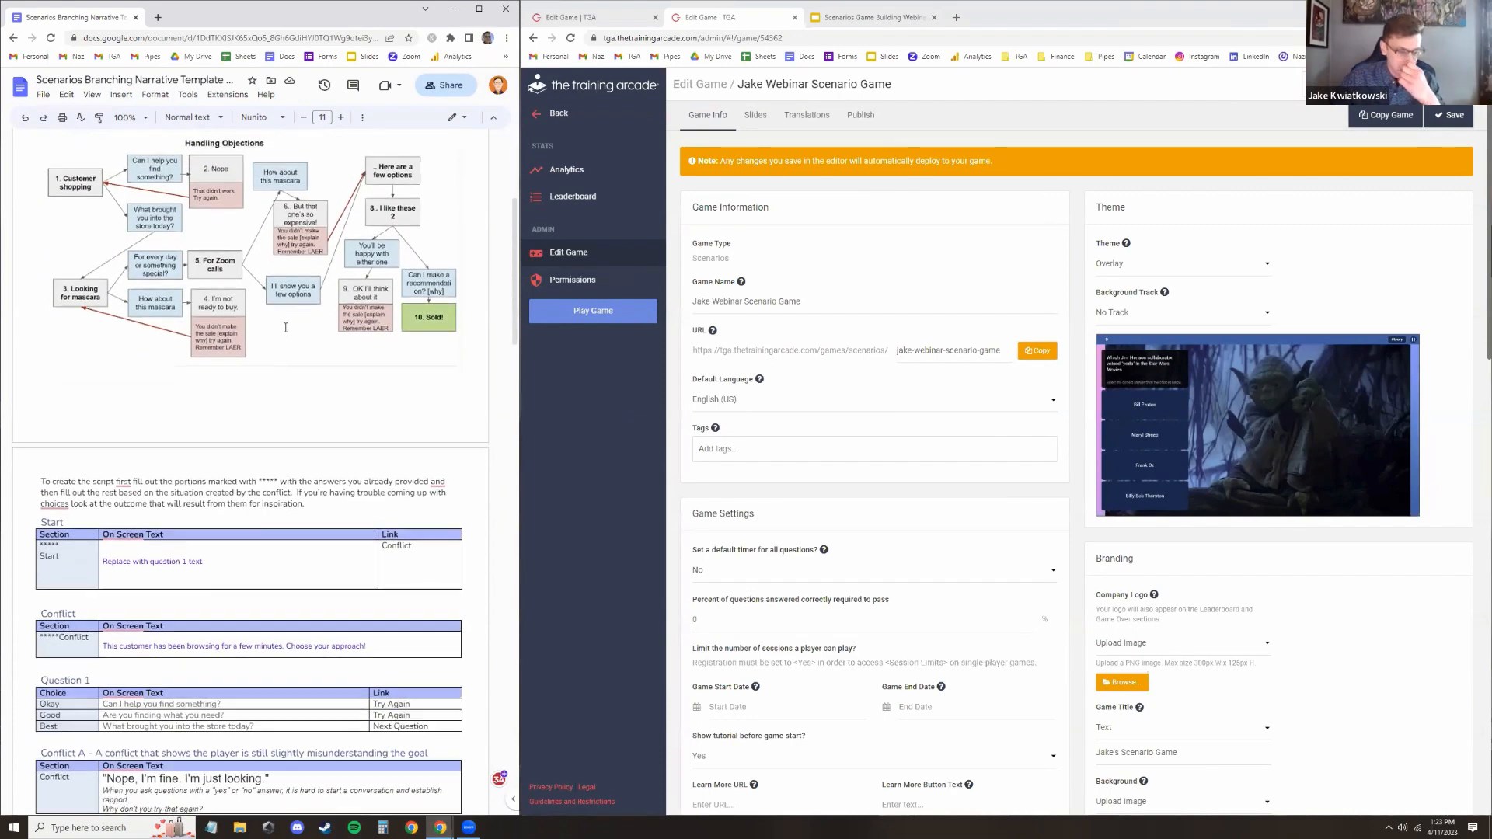
scroll(371, 236, "down", 2)
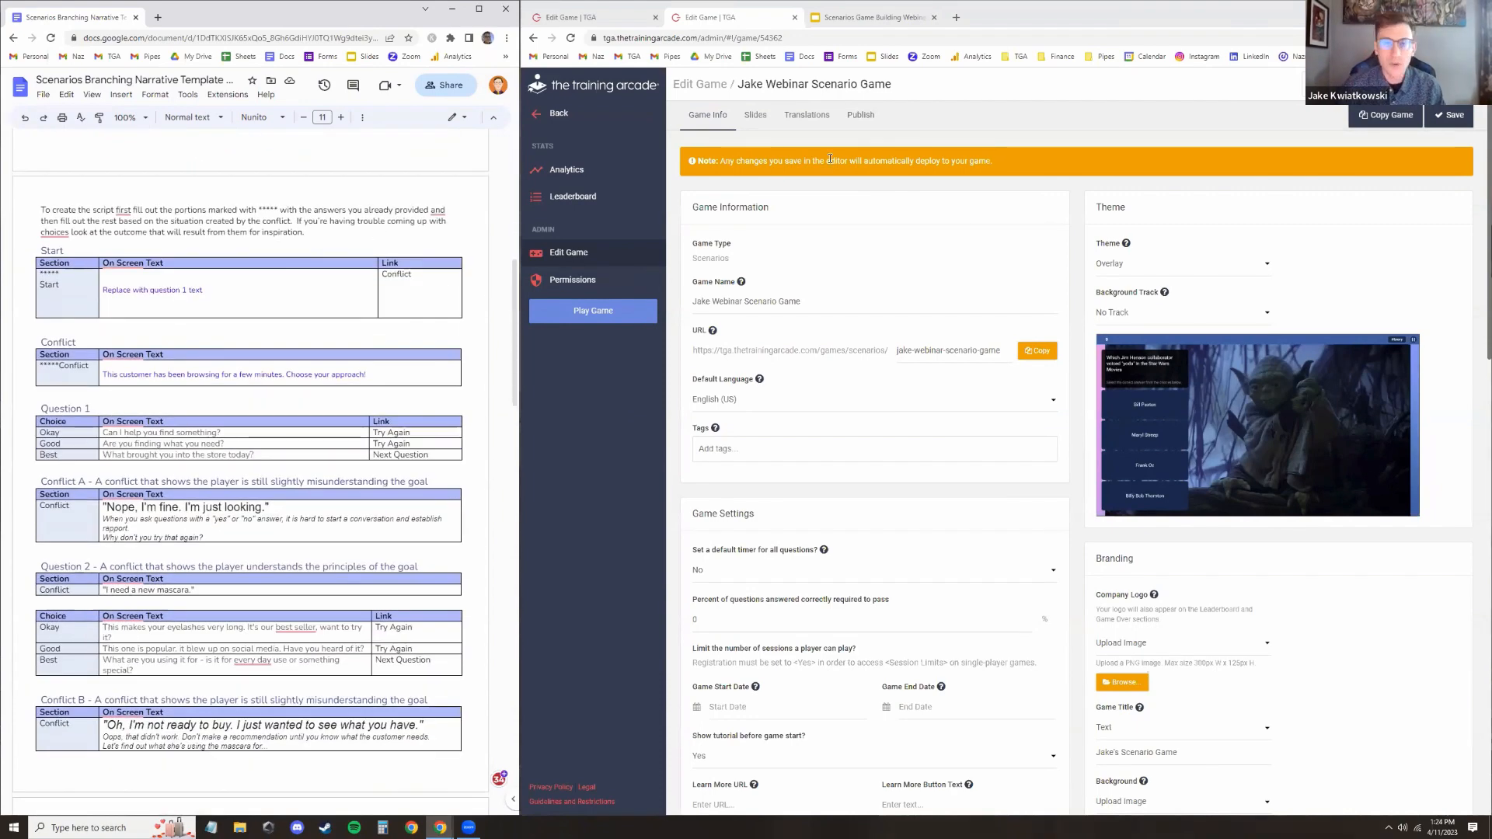
Open the game's slides and replace the first question's text with "This customer has been browsing for a few minutes. Choose your approach!" from the script
left_click(755, 114)
left_click(786, 237)
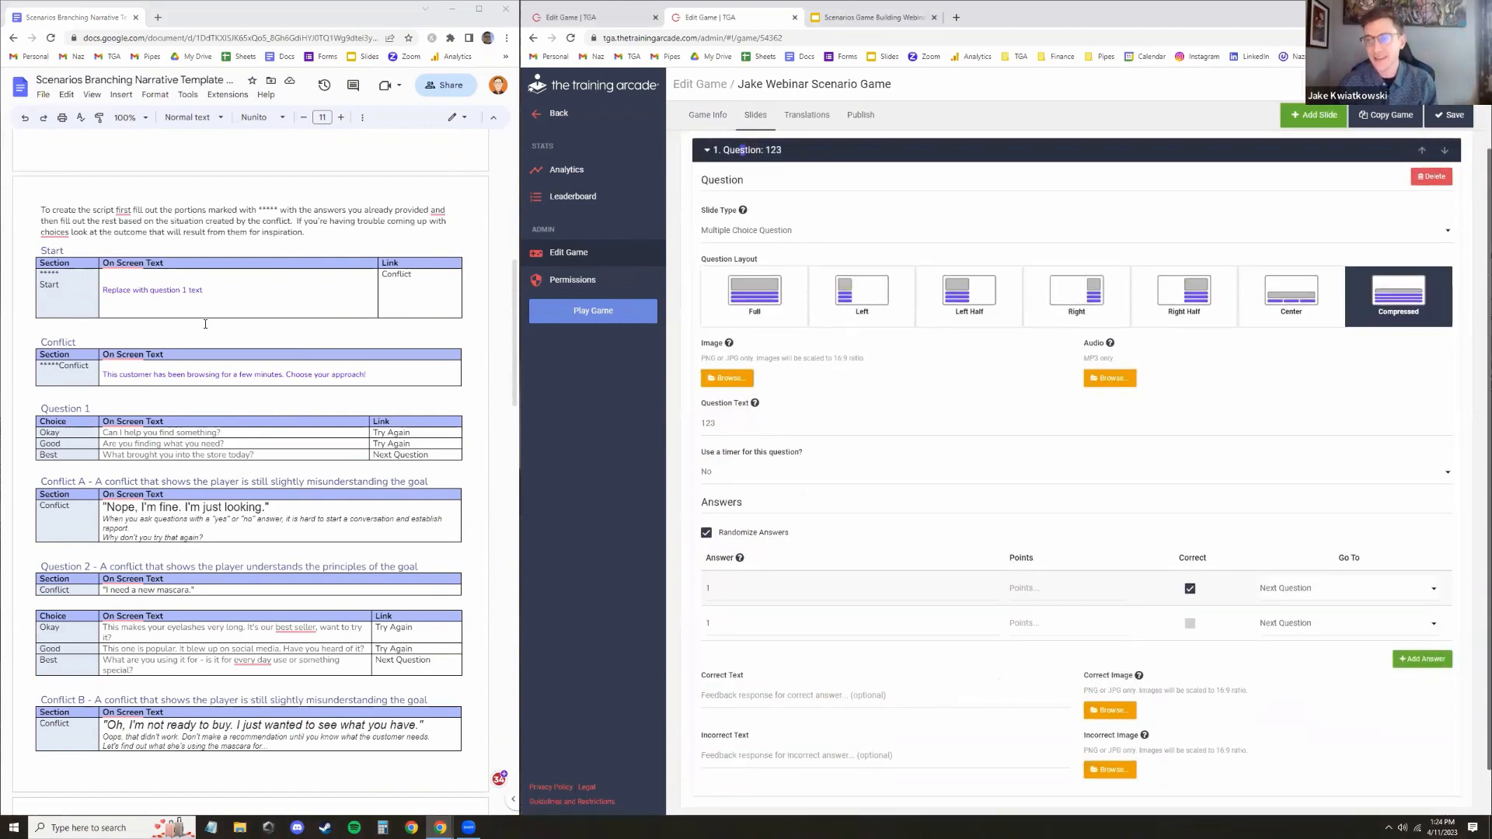
triple_click(234, 376)
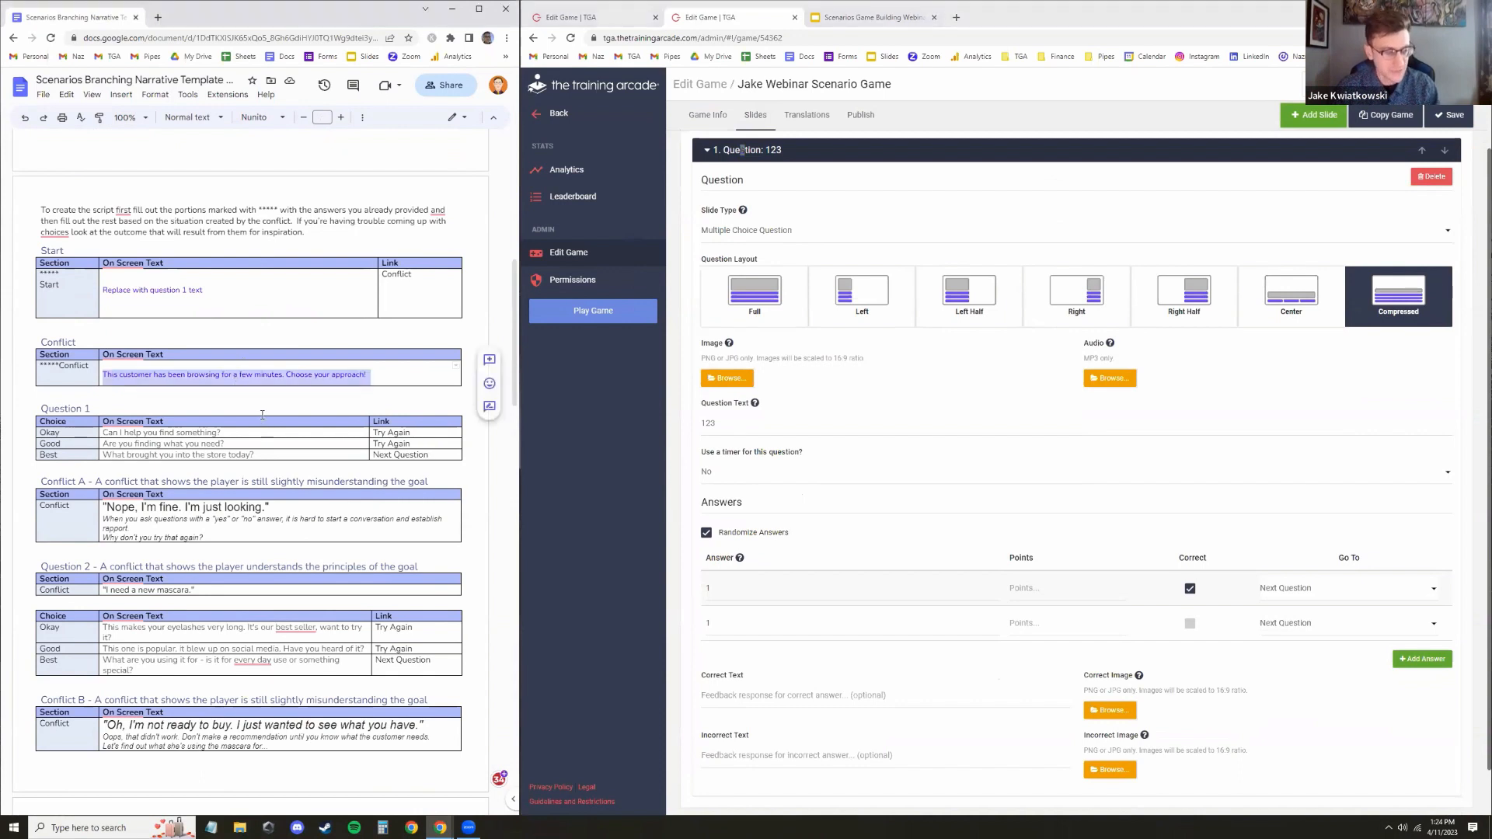
left_click(370, 374)
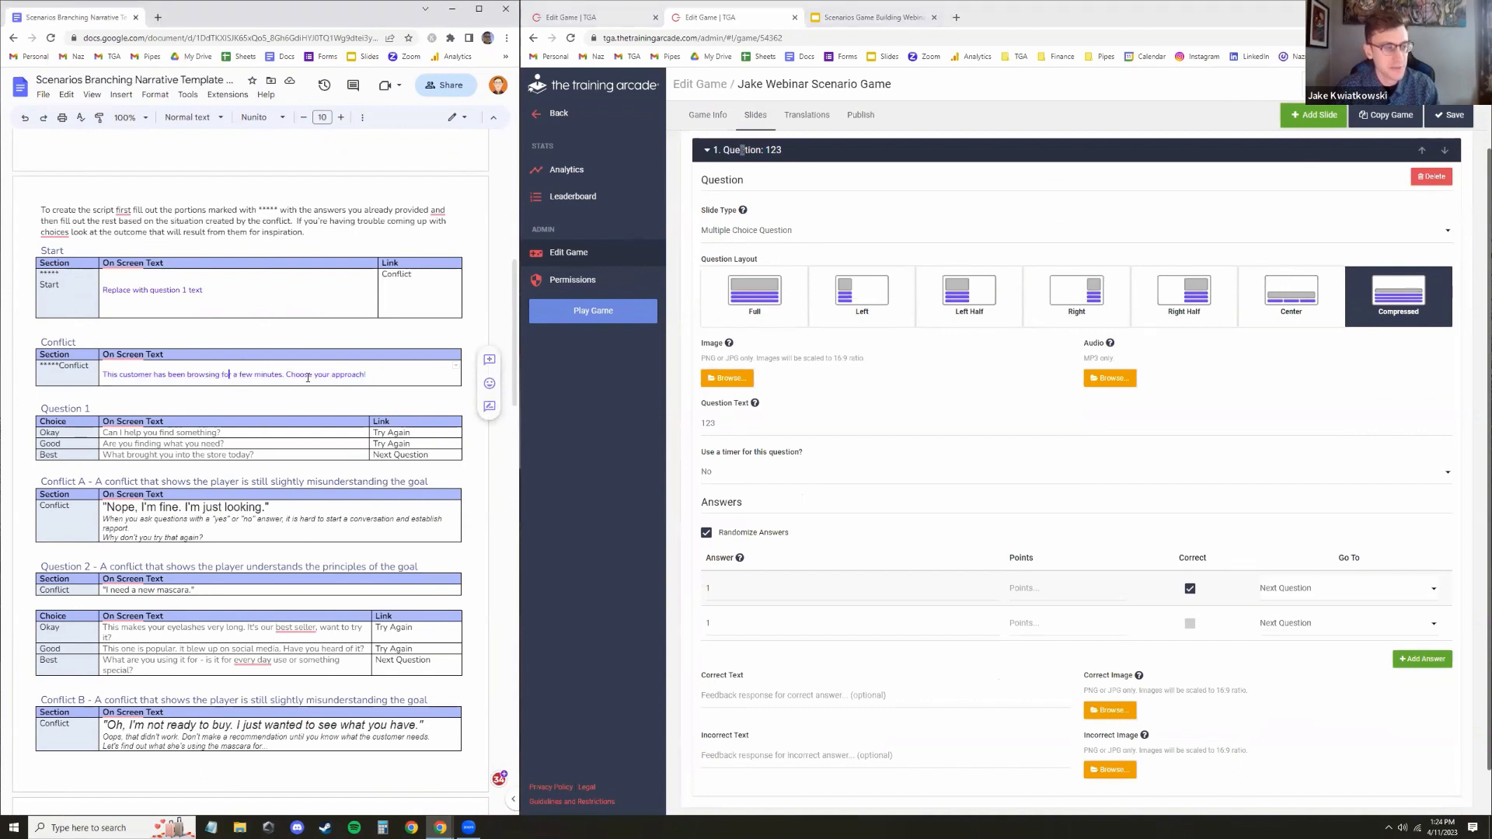
triple_click(370, 374)
key("ctrl+c")
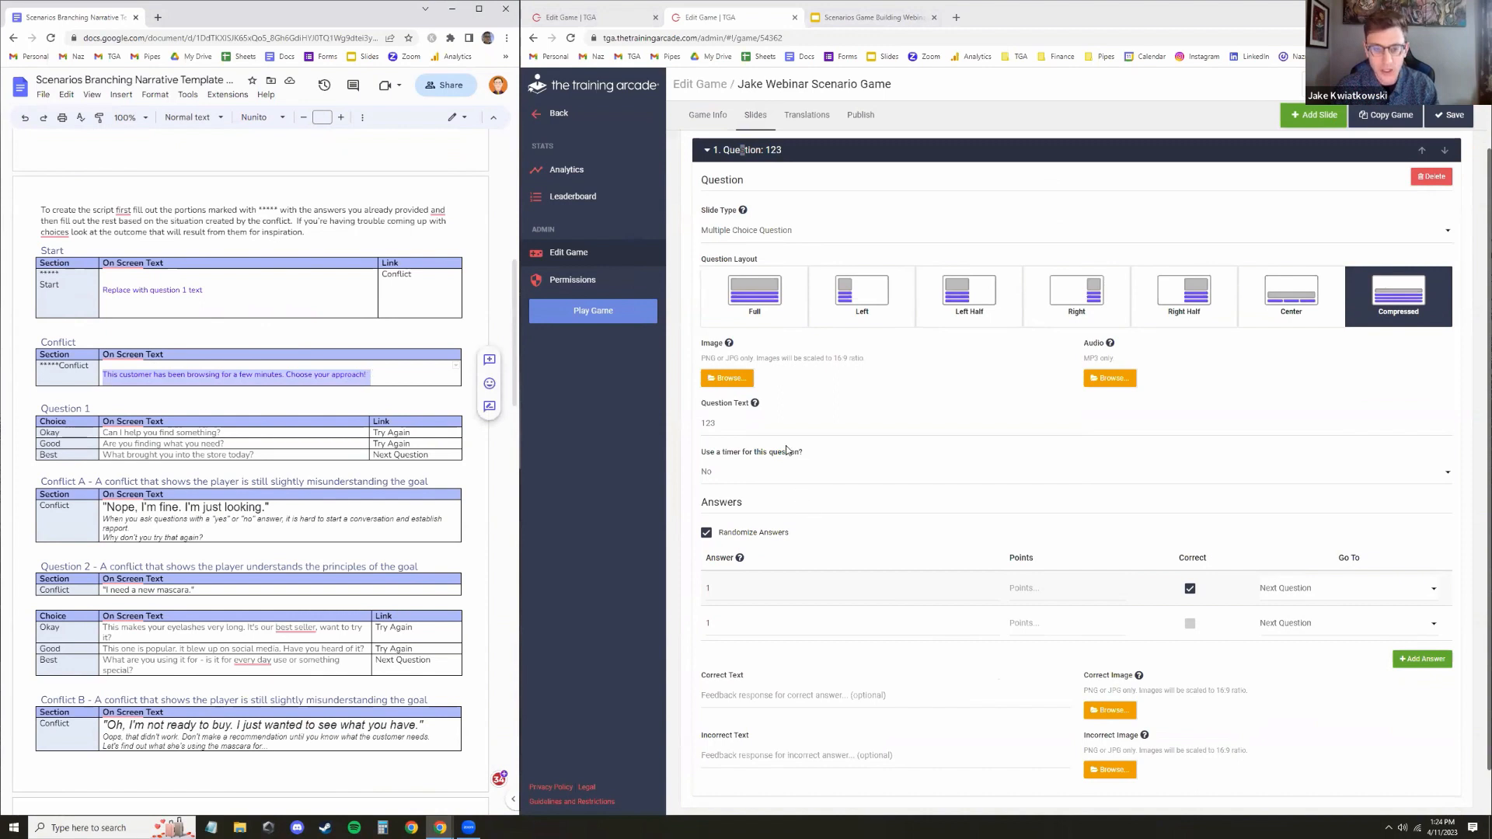
triple_click(770, 424)
key("ctrl+v")
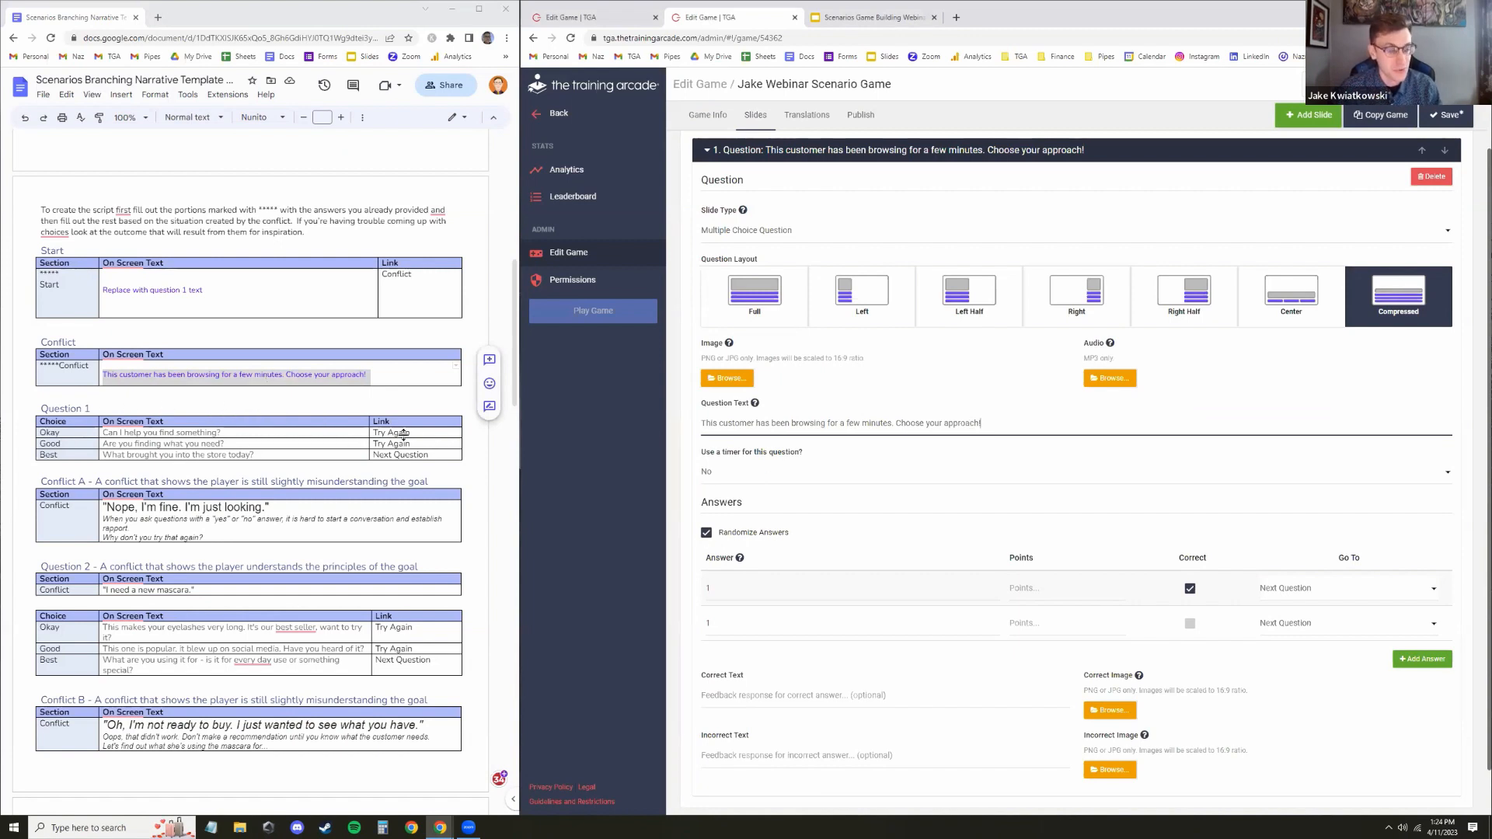
Paste "Can I help you find something?" and "Are you finding what you need?" from the script as the first two answers
left_click(129, 433)
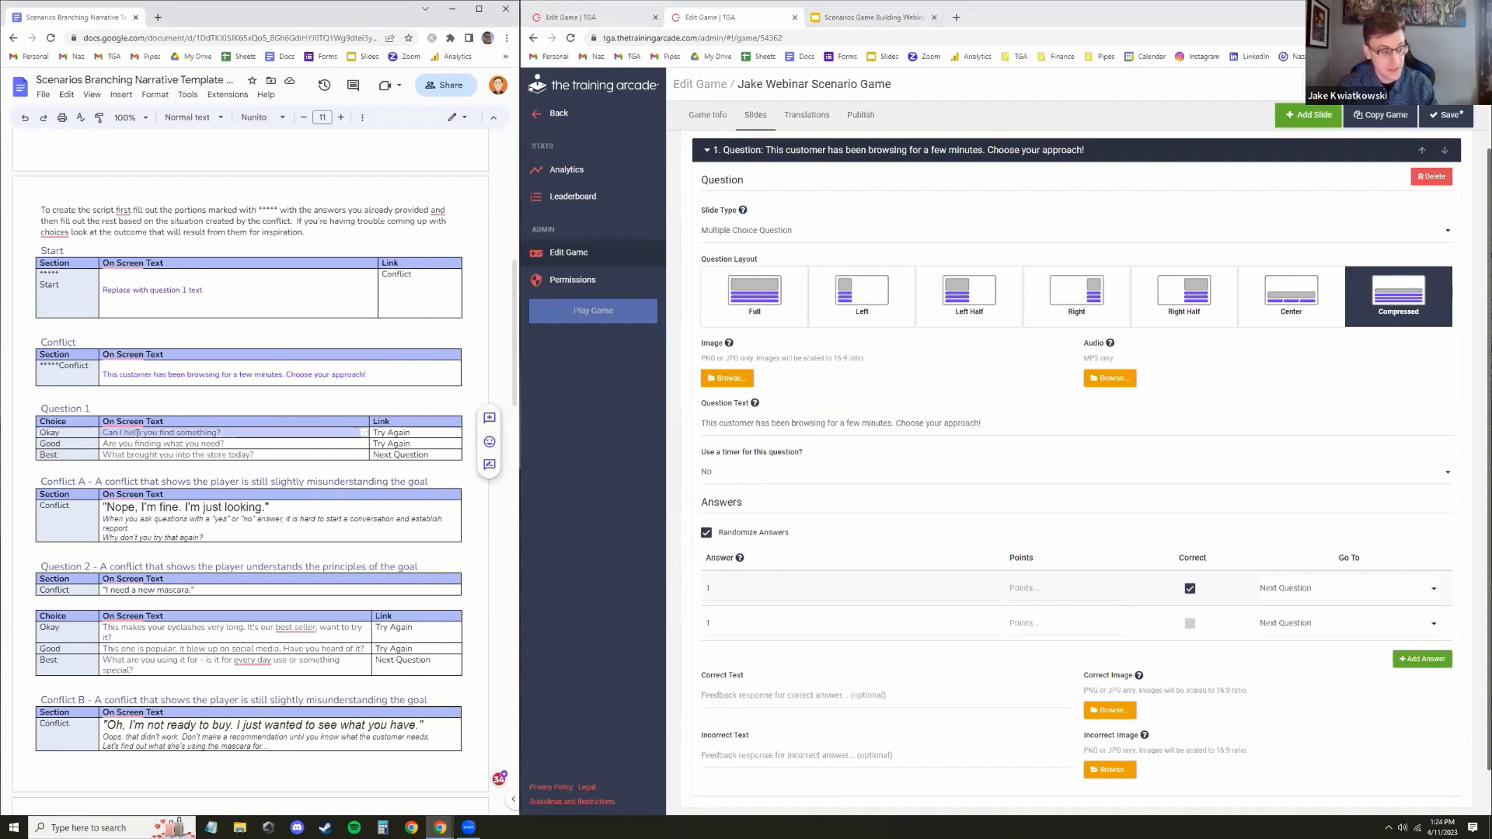
left_click(820, 590)
key("ctrl+a")
type("Can I help you find something?")
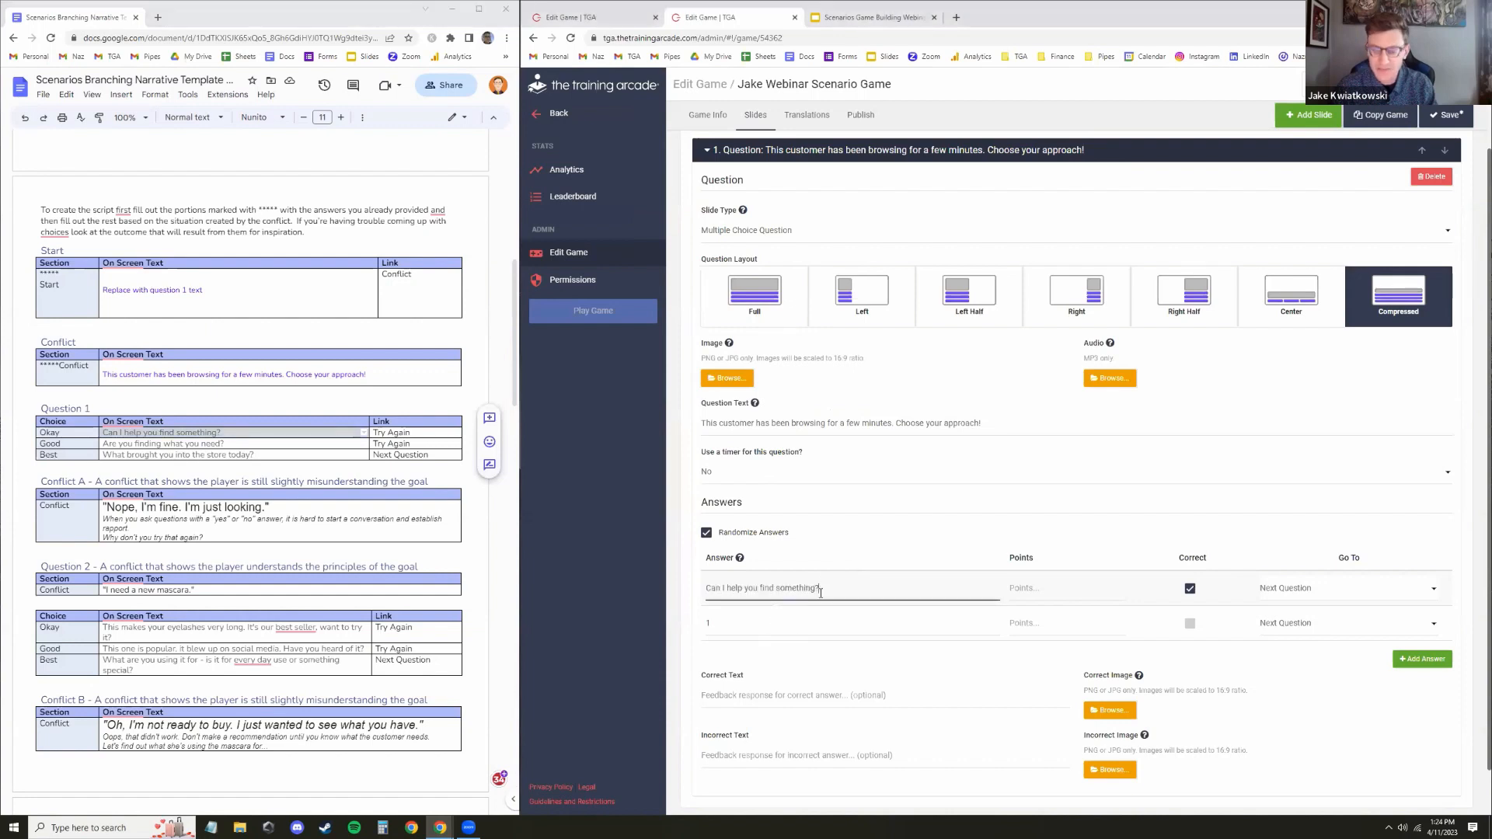
left_click(277, 442)
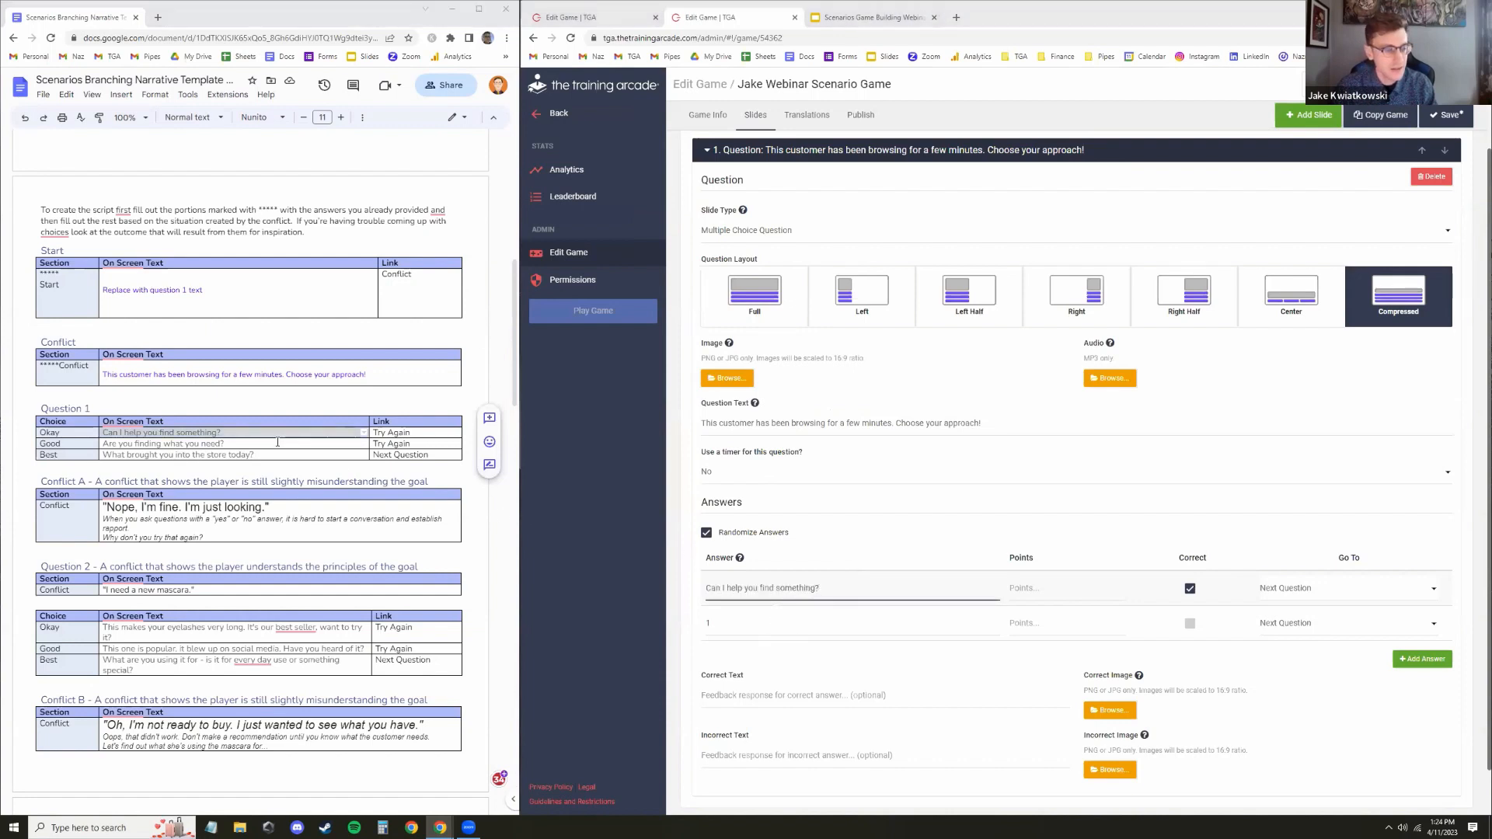
triple_click(277, 442)
key("ctrl+c")
left_click(753, 623)
key("ctrl+a")
key("ctrl+v")
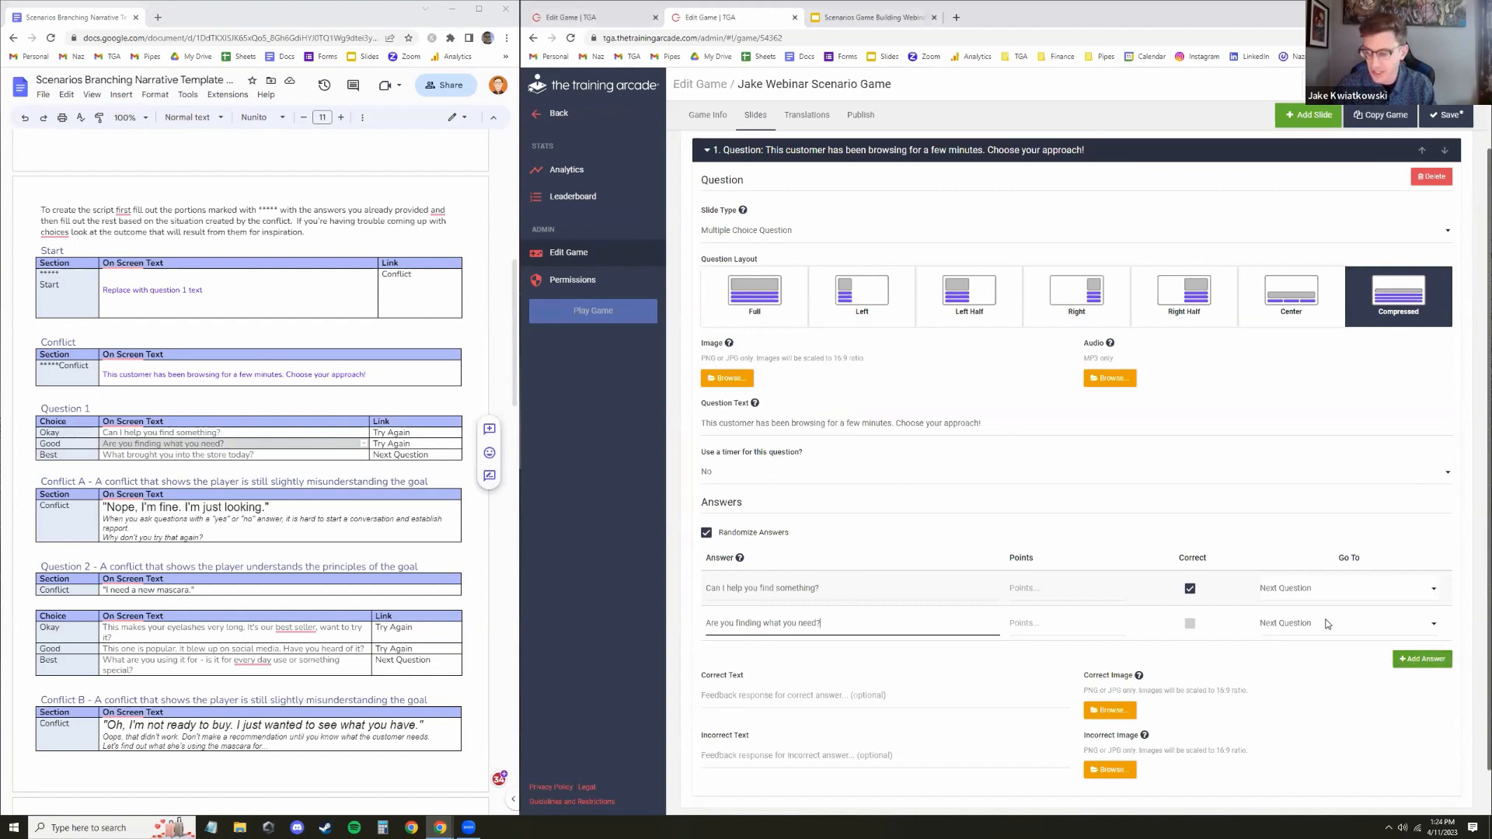
Add a third answer and paste "What brought you into the store today?" from the script into it
left_click(1426, 665)
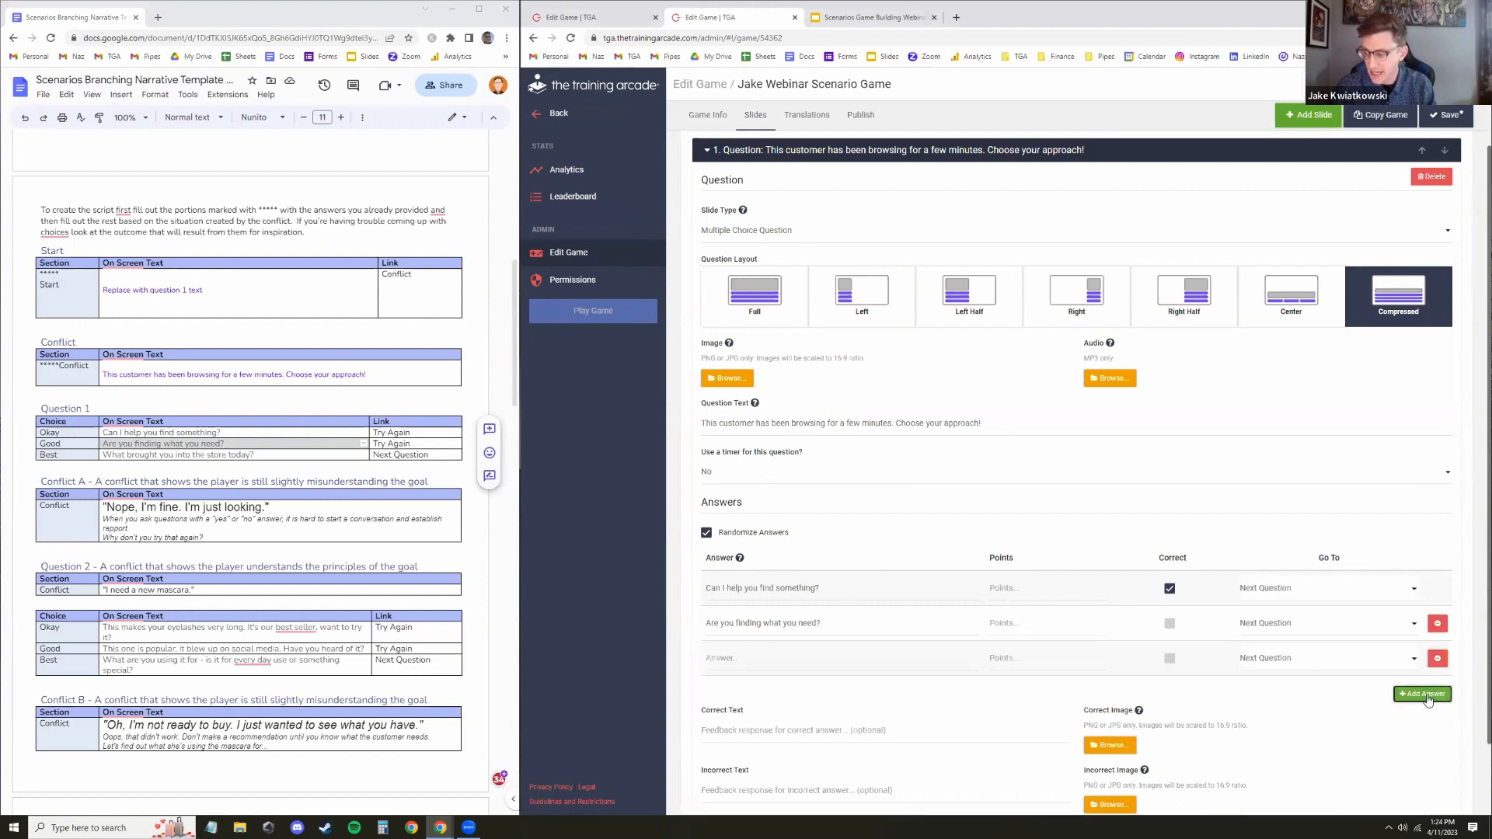
triple_click(156, 454)
left_click(816, 665)
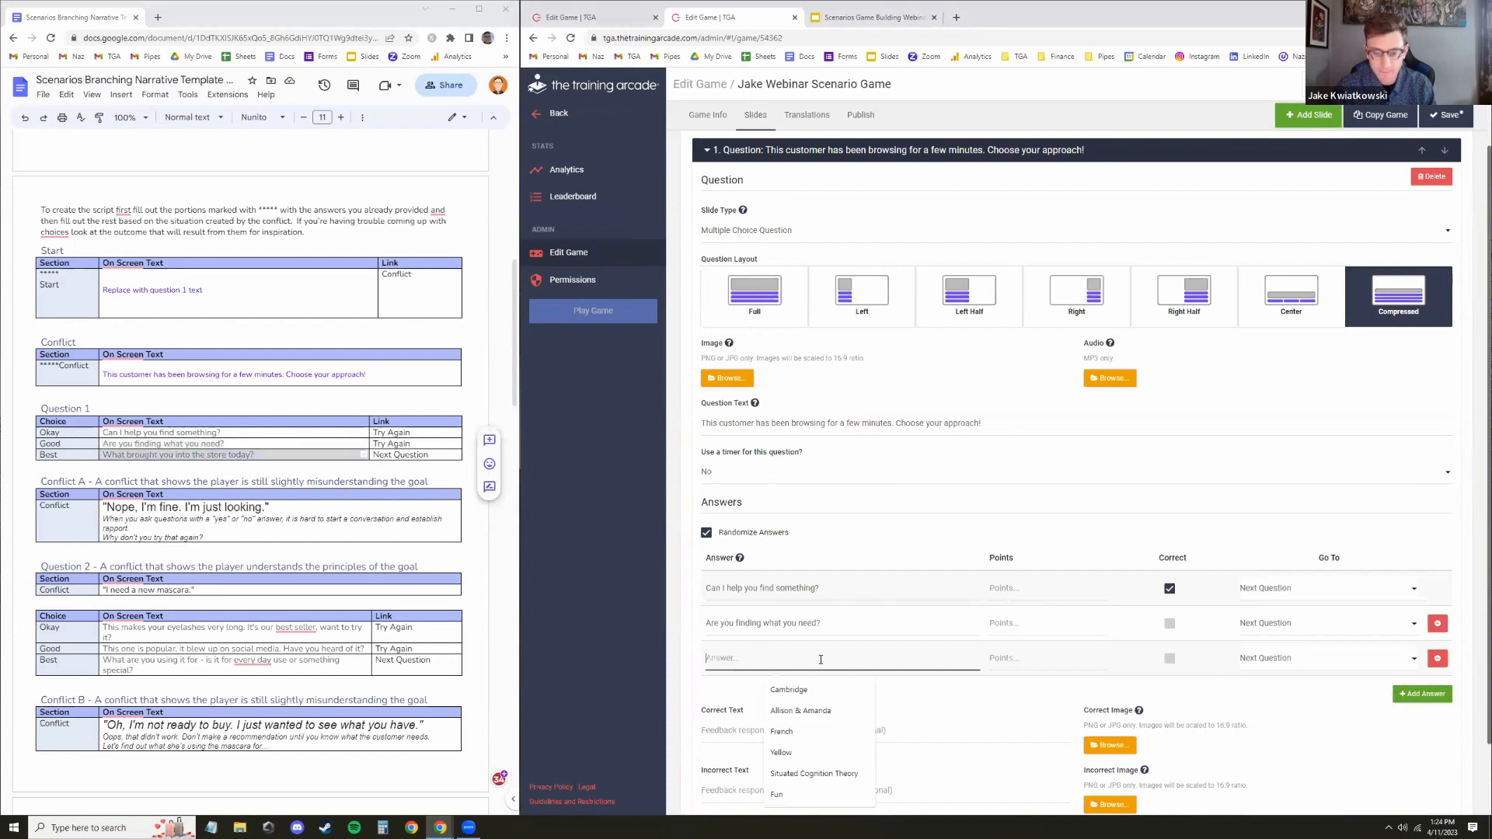
key("ctrl+v")
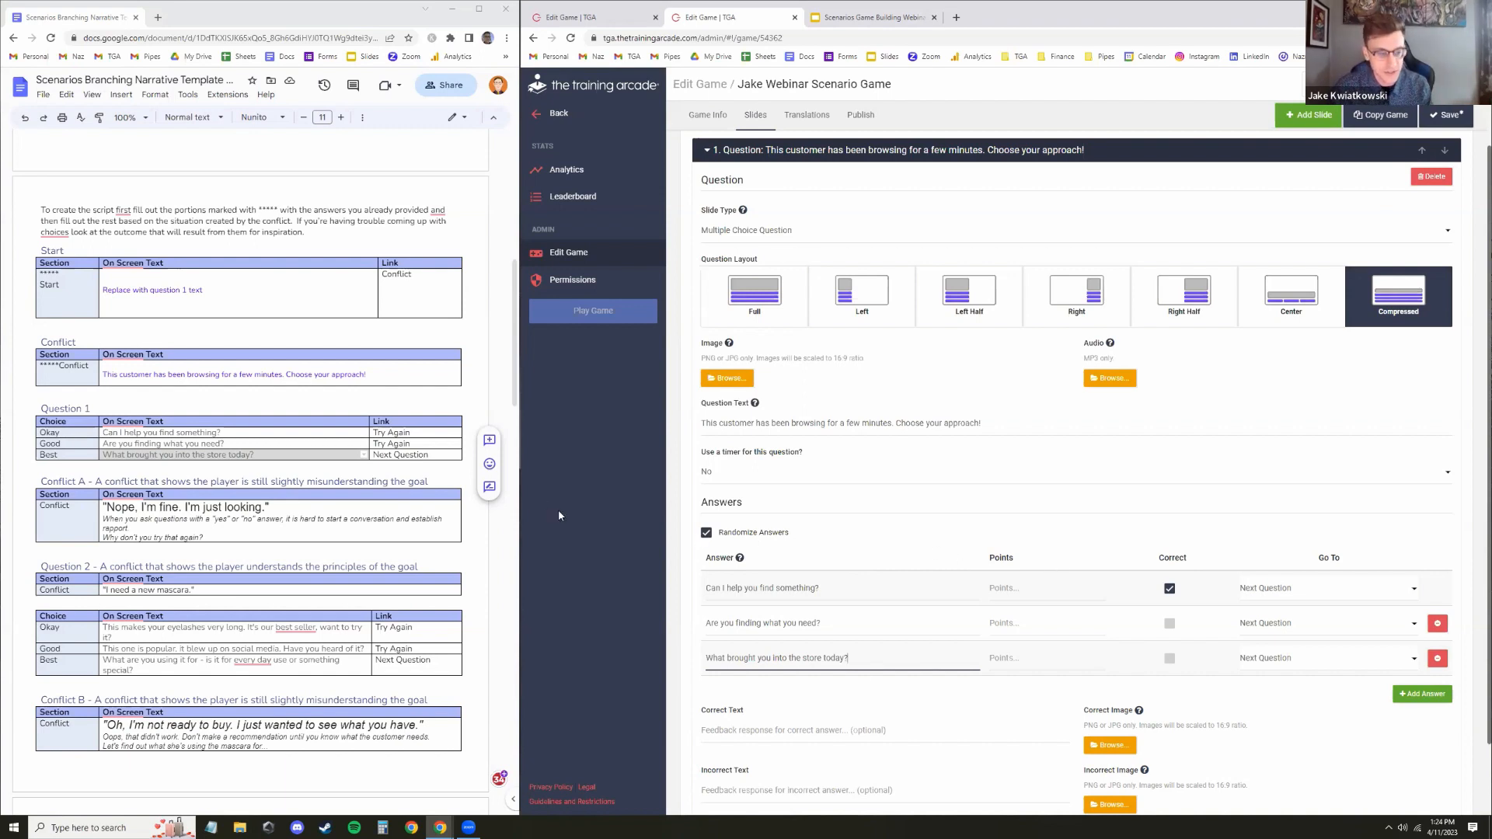
triple_click(810, 661)
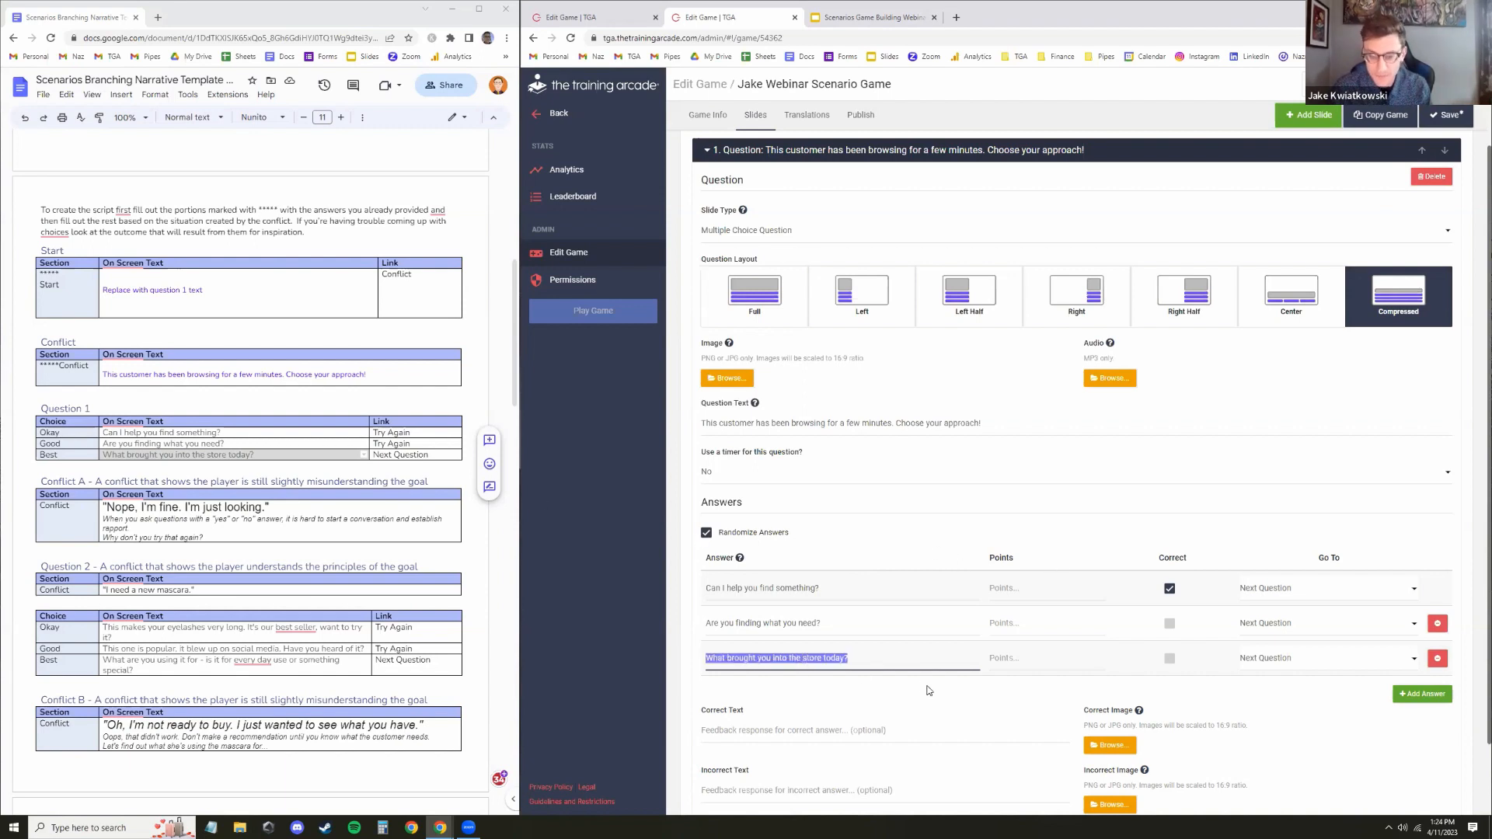
left_click(914, 651)
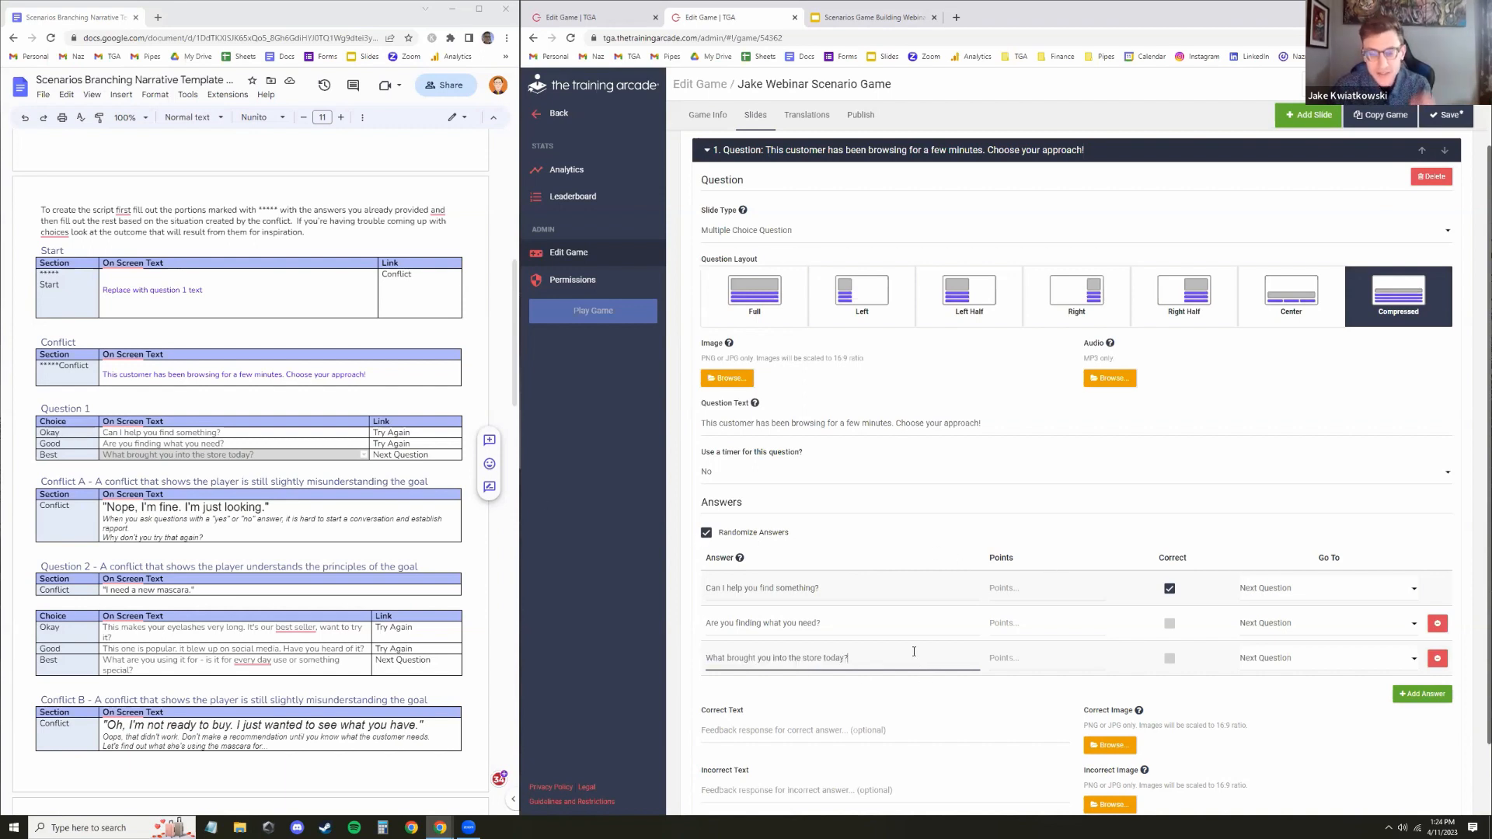
Mark the third answer as correct instead of the first and give it 100 points
left_click(1027, 593)
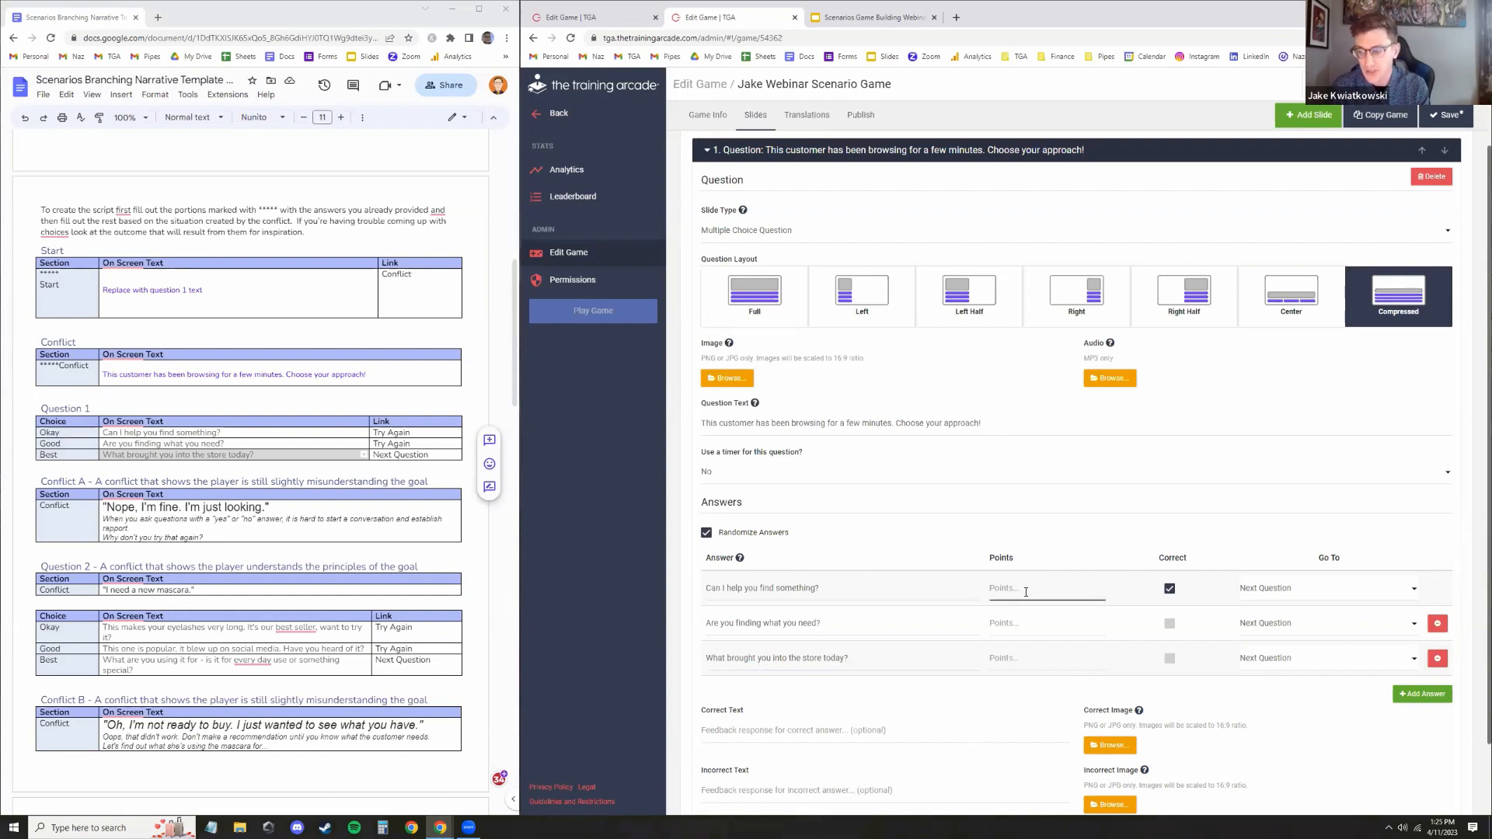
left_click(1168, 589)
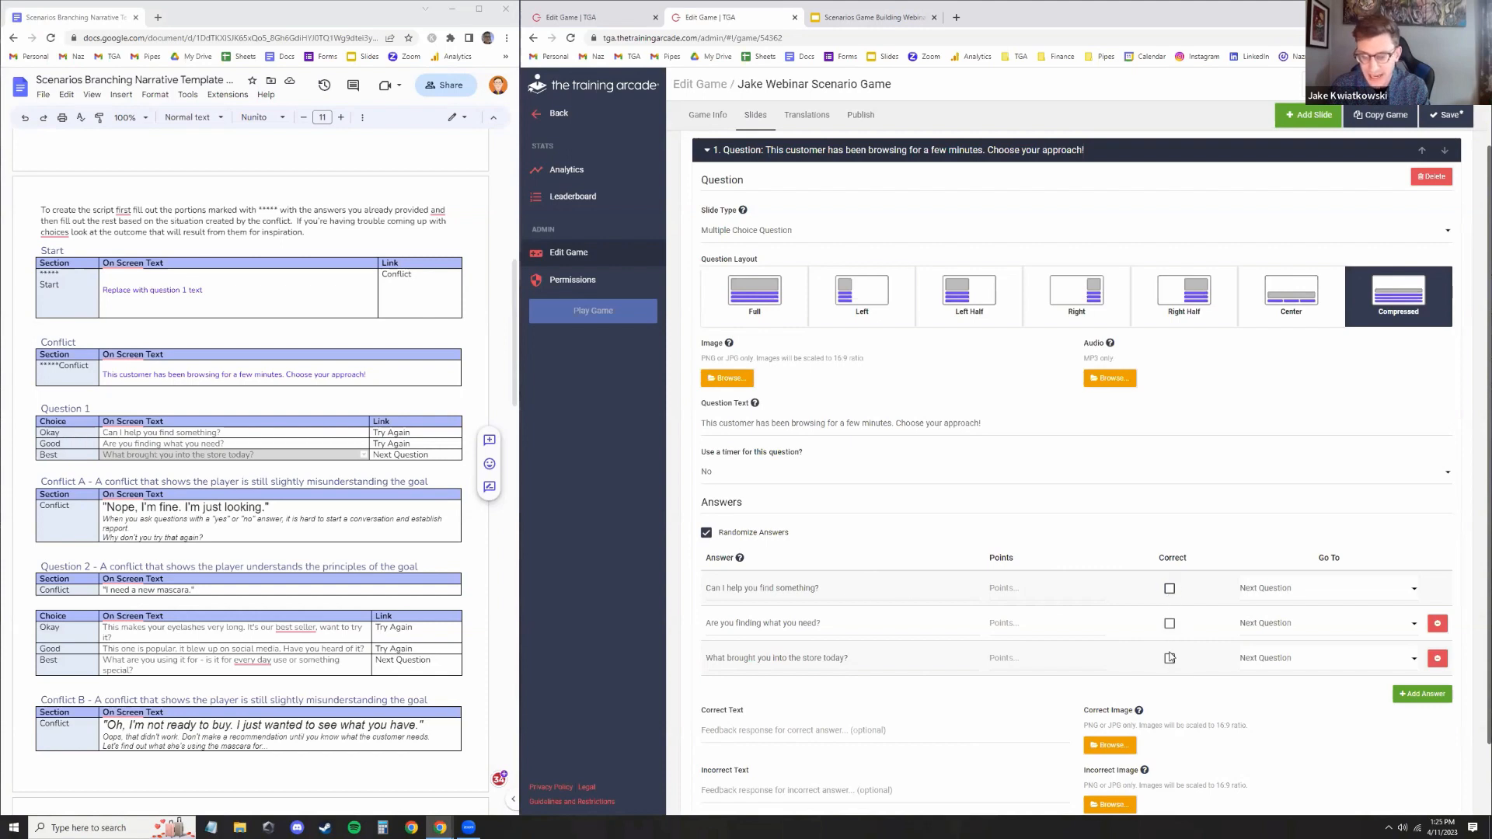
left_click(1170, 658)
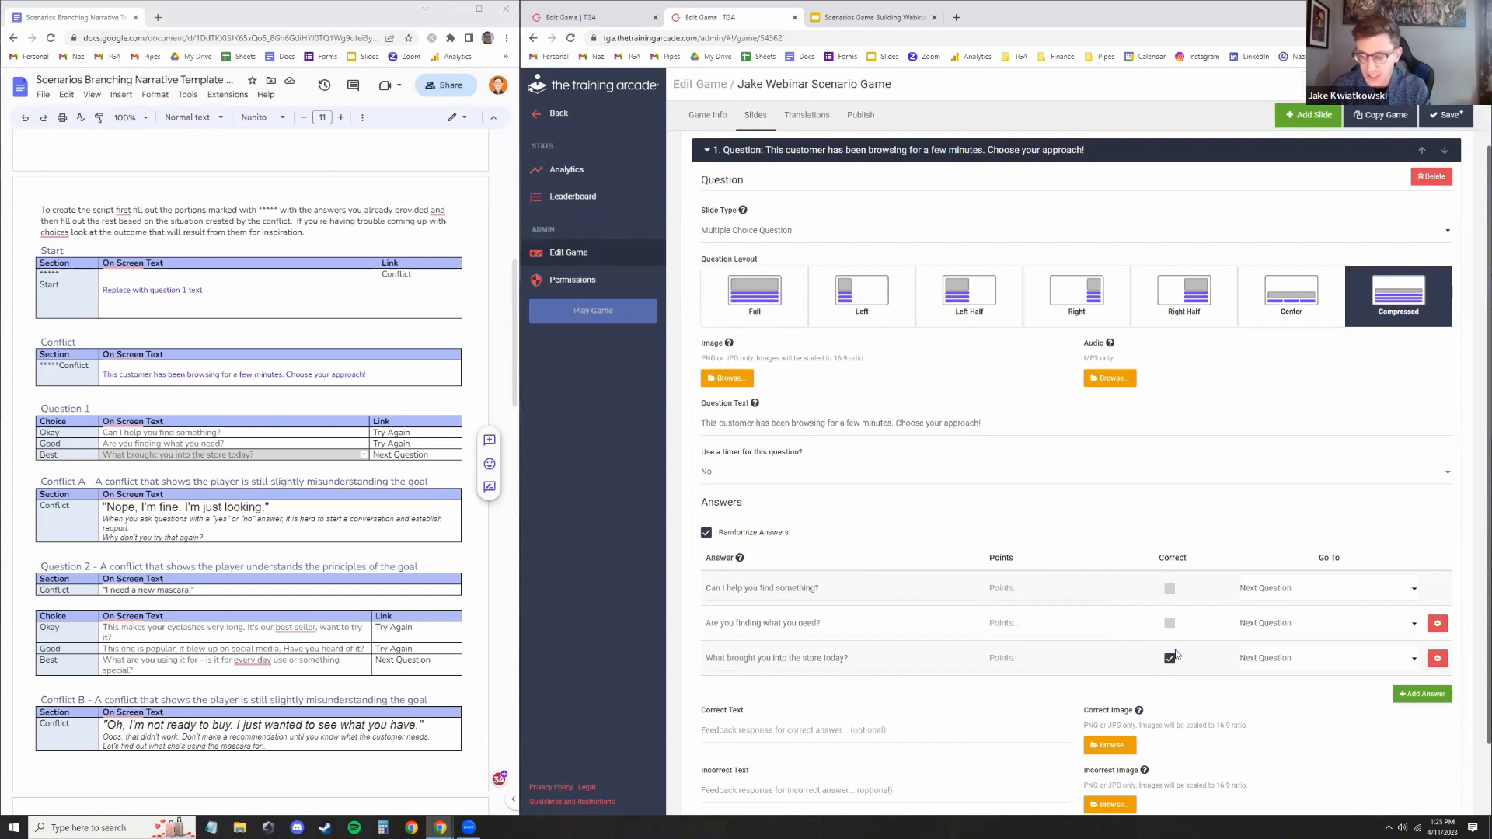
left_click(1039, 659)
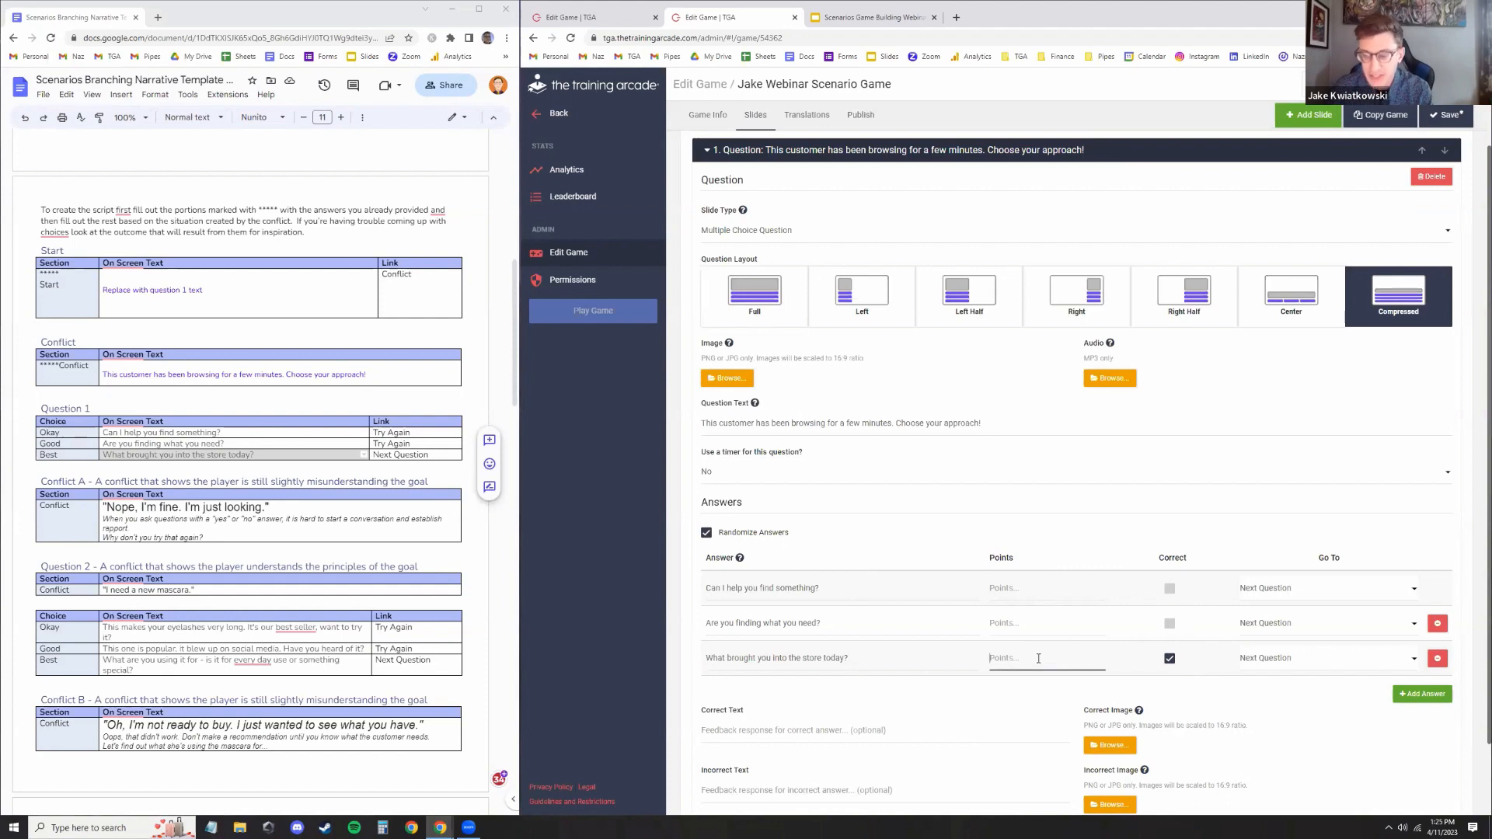
type("100")
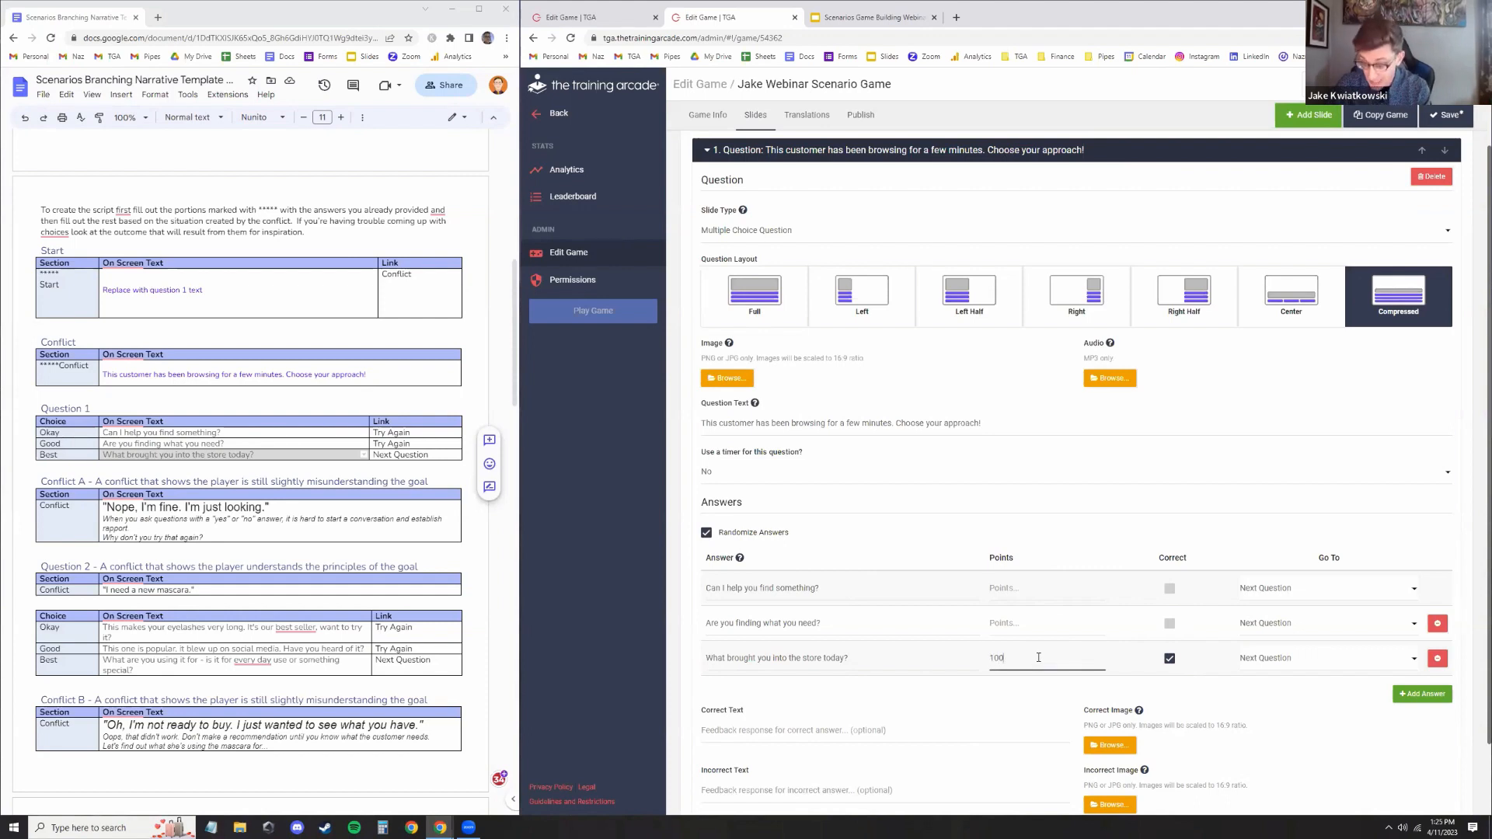
Give the first and second answers -50 points each
left_click(1010, 623)
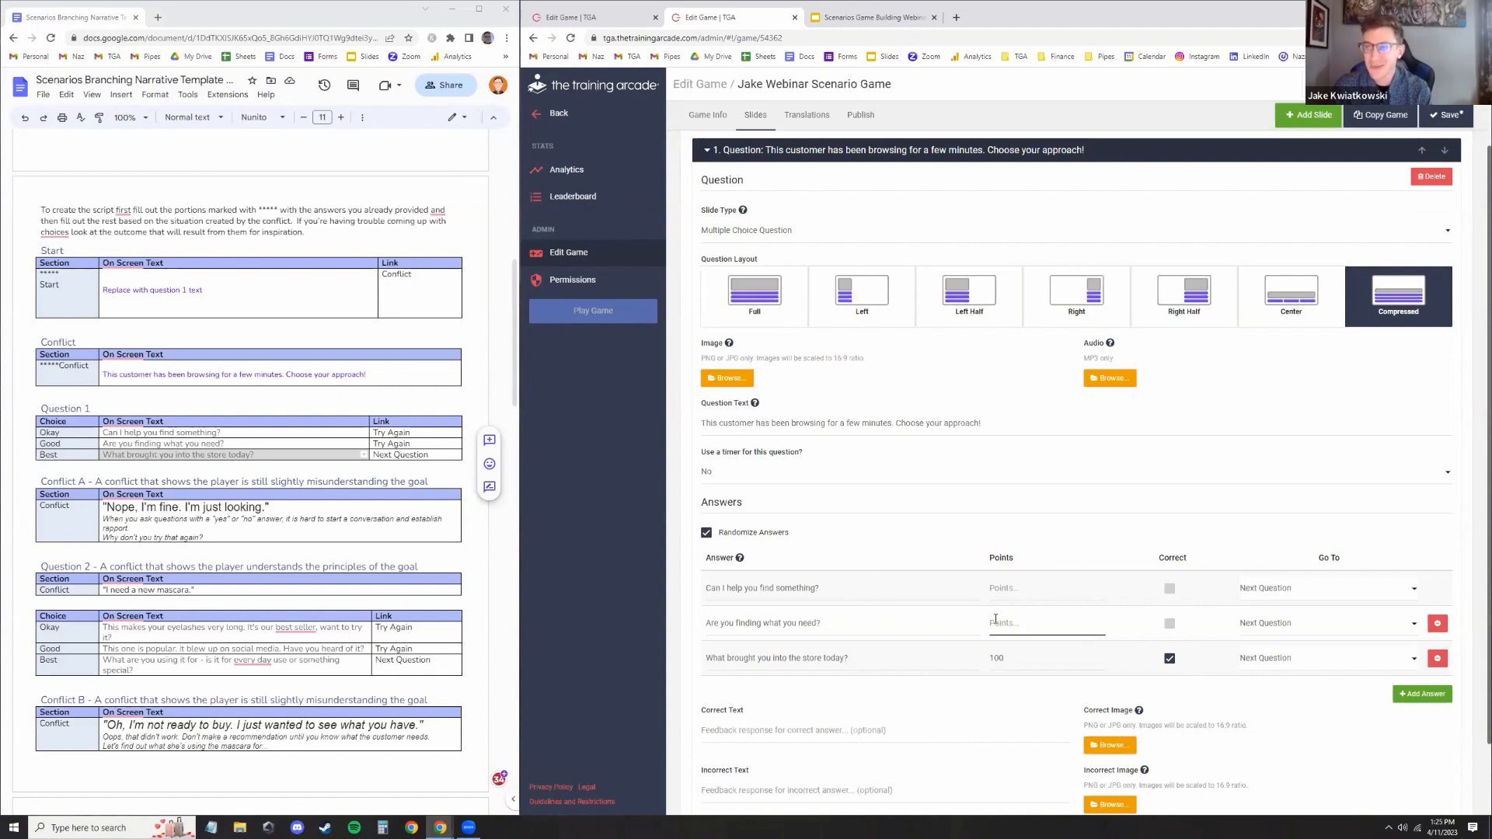
type("0")
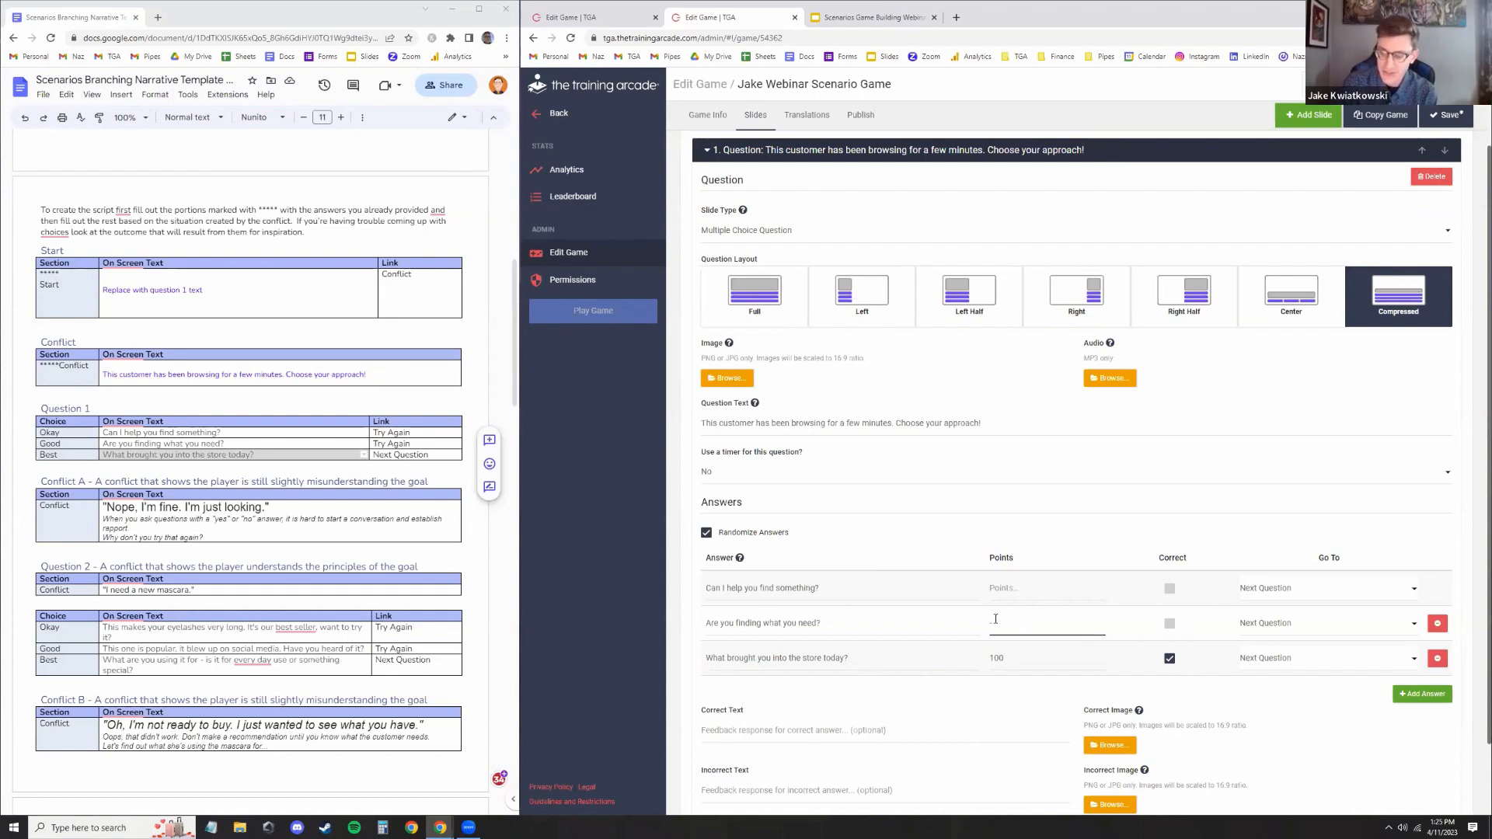
type("50")
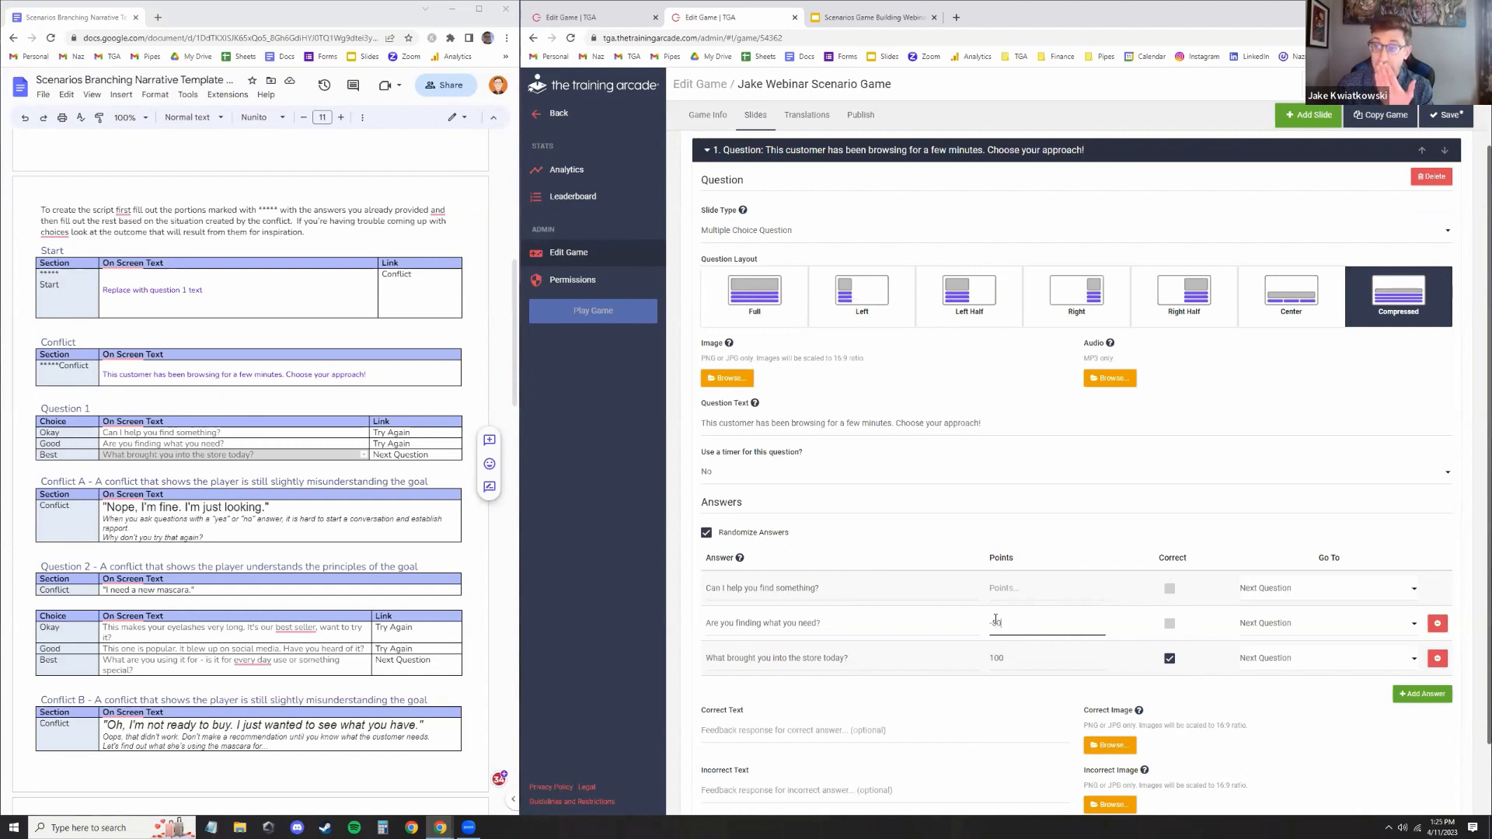
left_click(1024, 592)
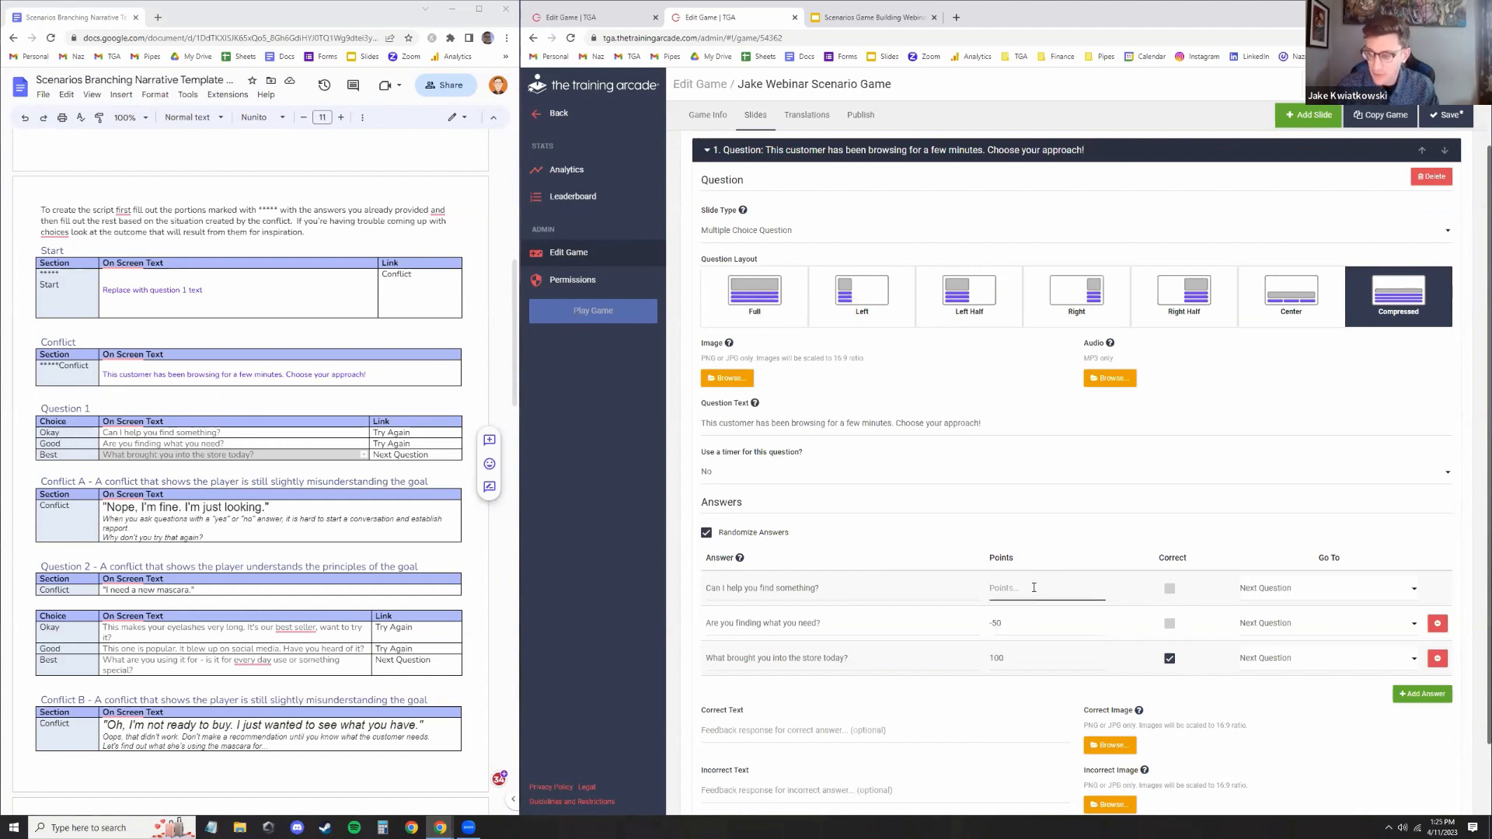
type("-50")
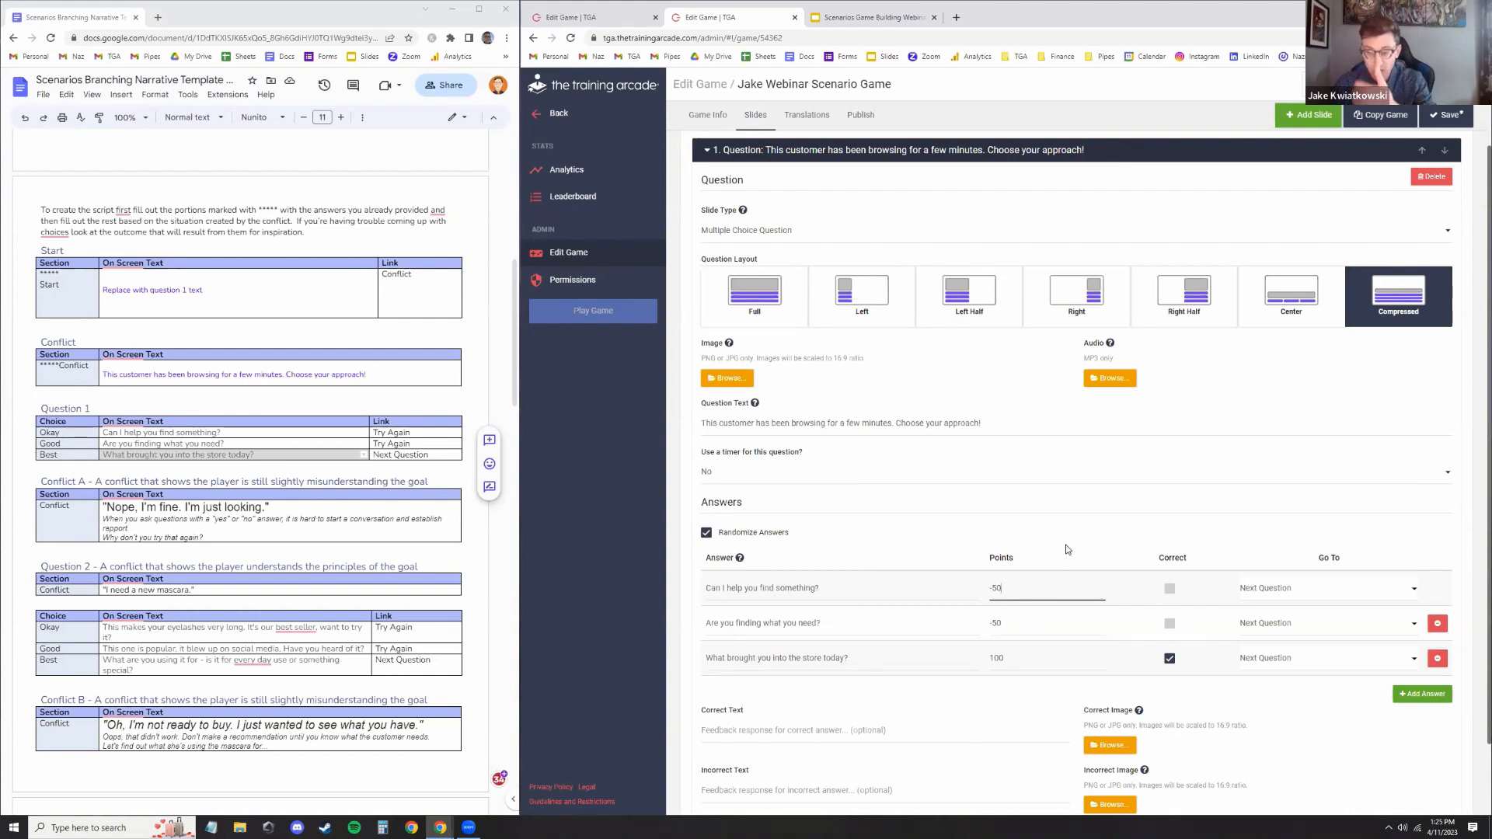
Save the game
left_click(1086, 538)
scroll(1088, 536, "down", 2)
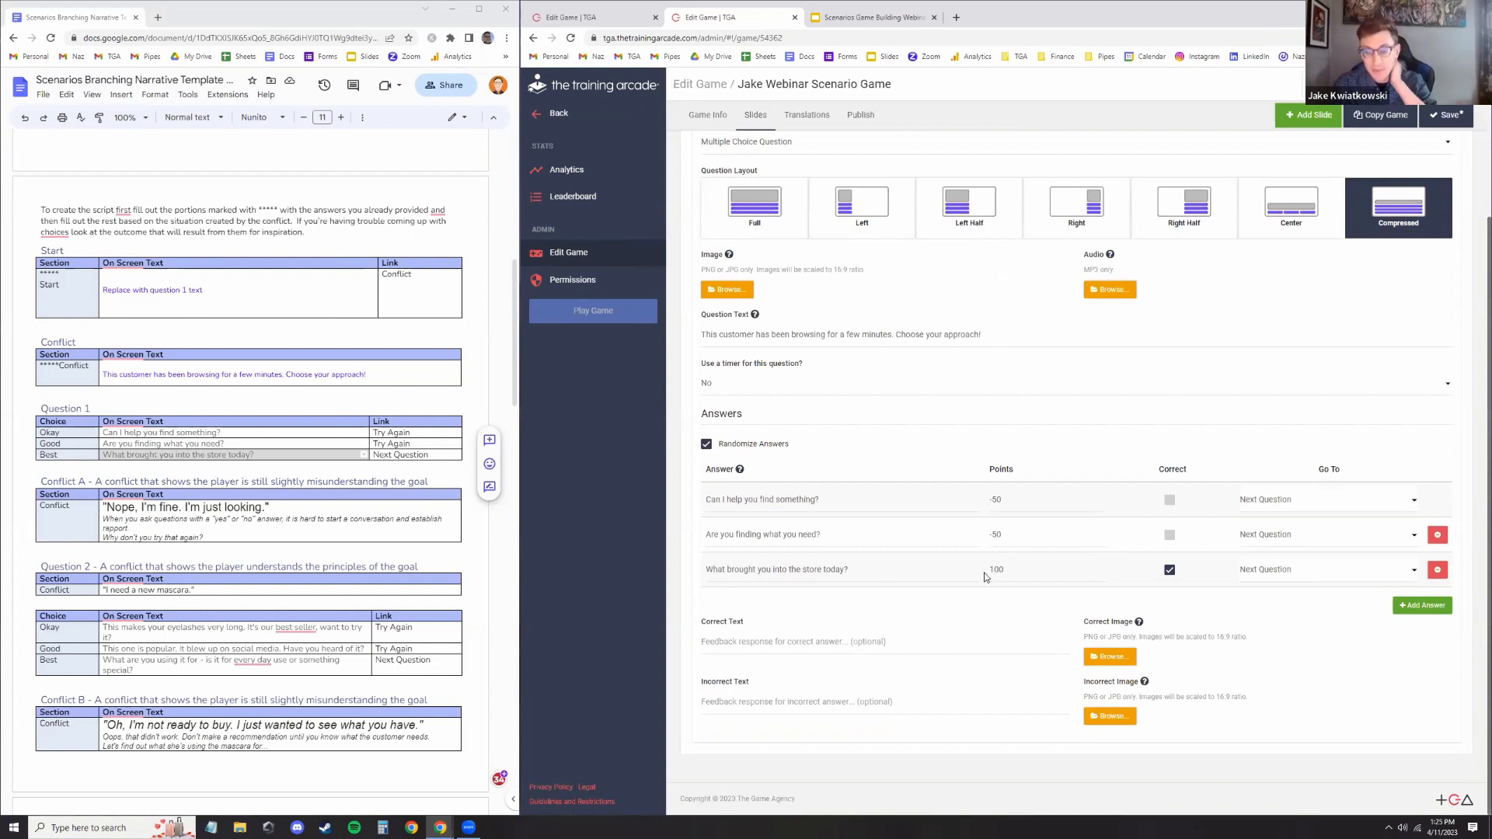
left_click(809, 648)
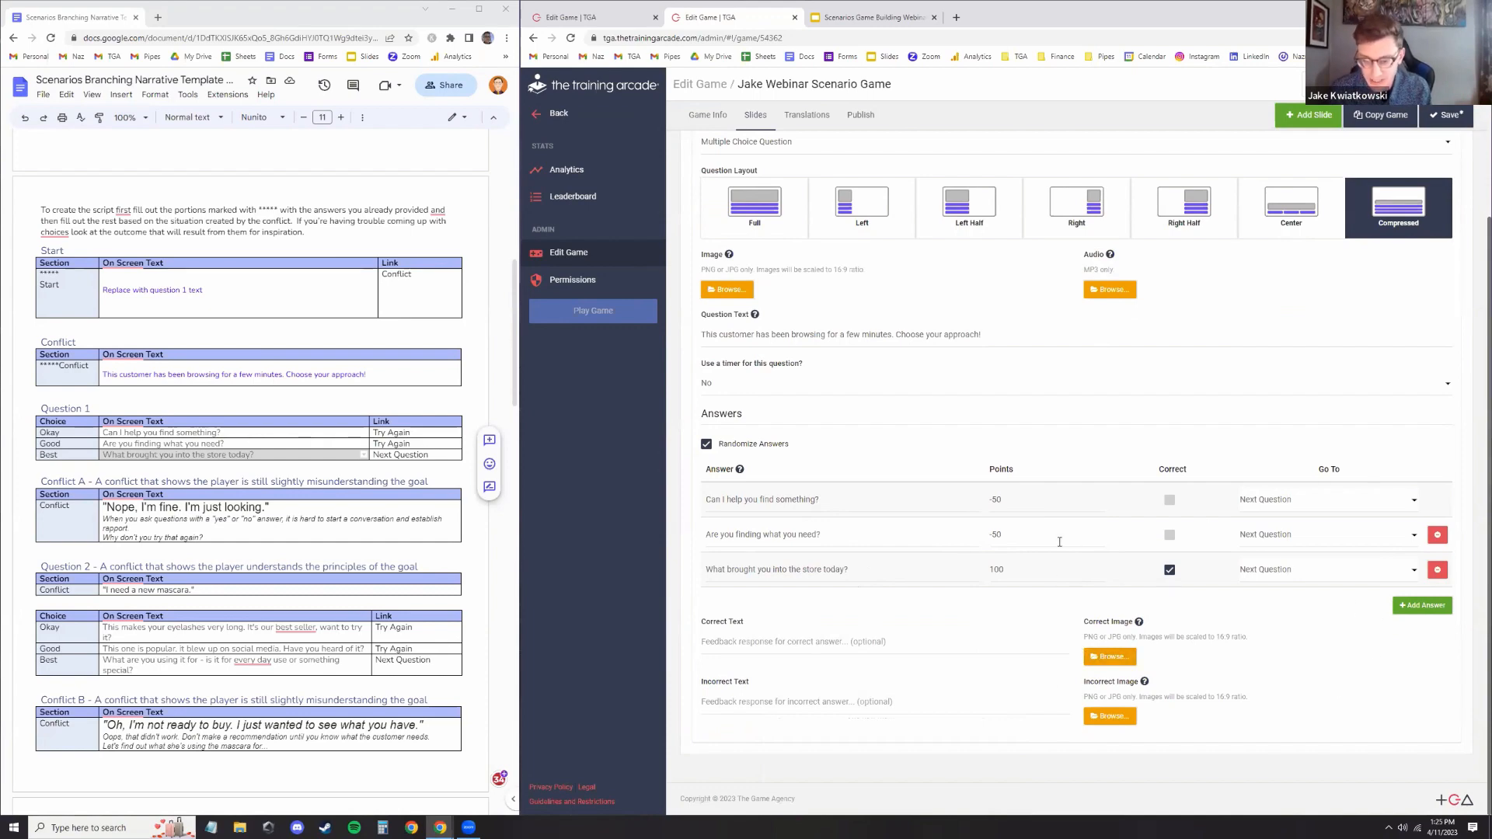
scroll(1059, 542, "up", 3)
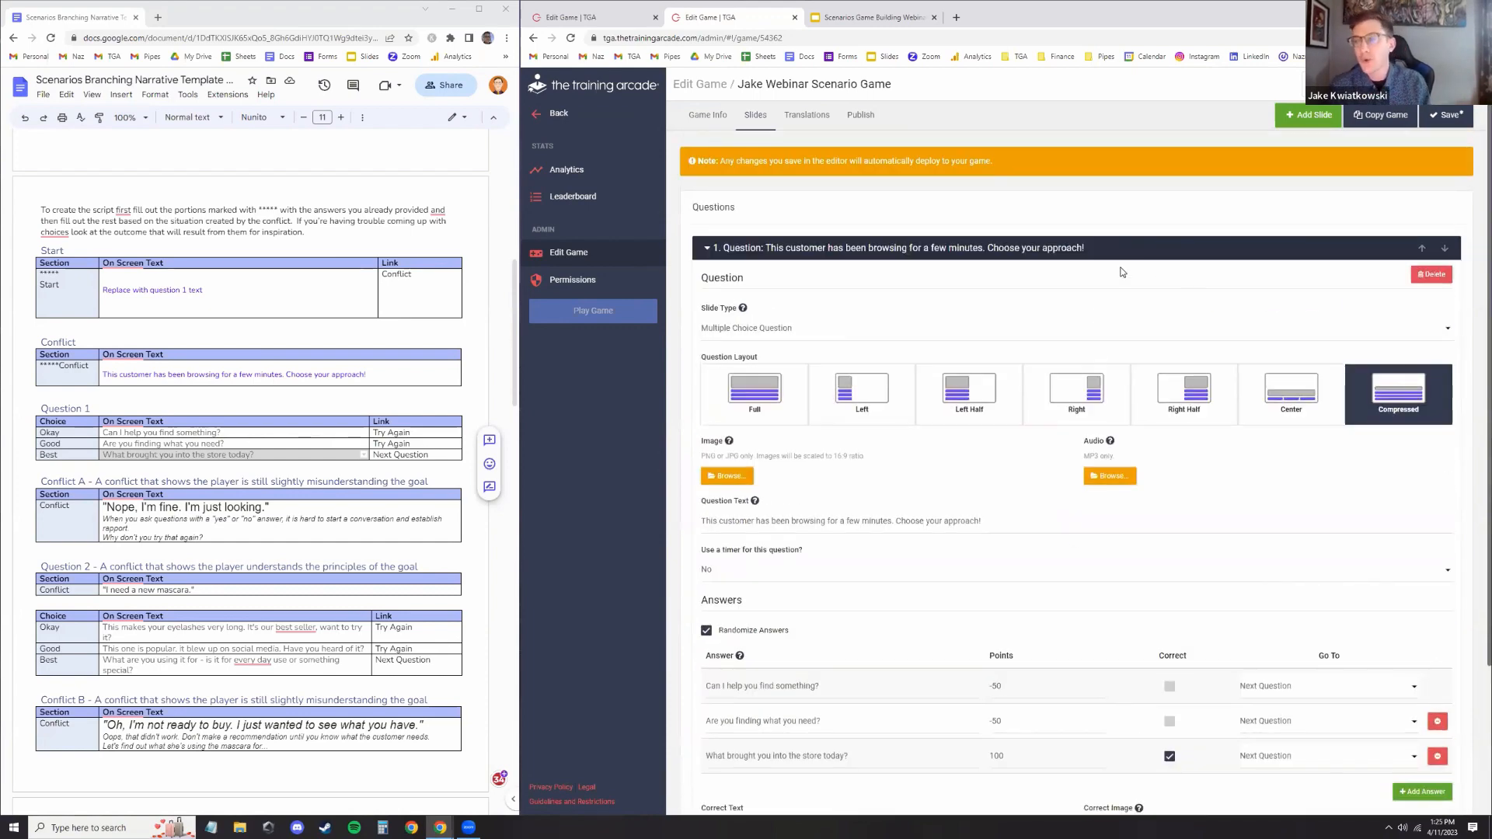
left_click(1447, 117)
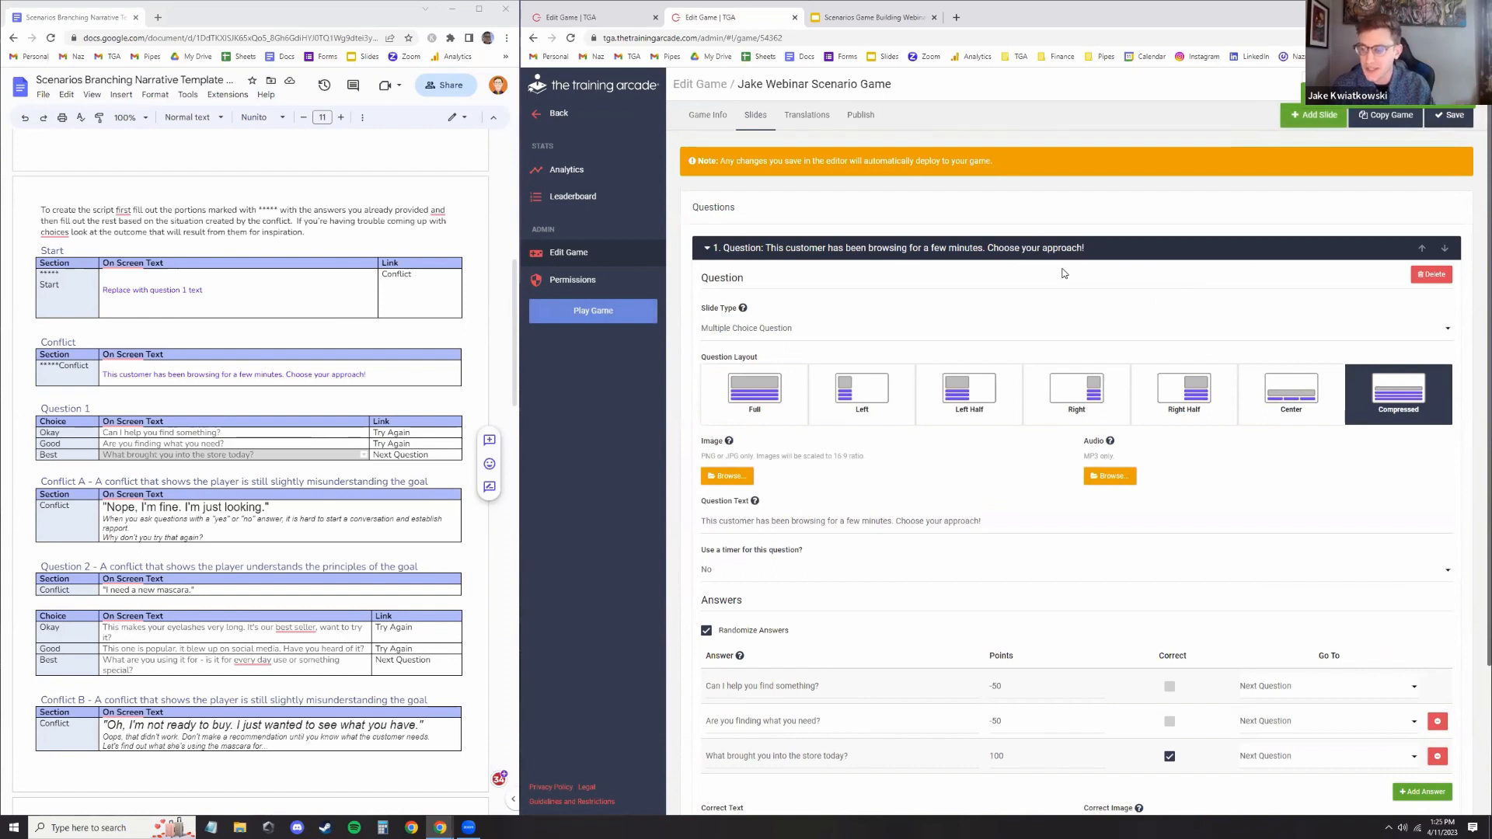
scroll(1098, 285, "down", 2)
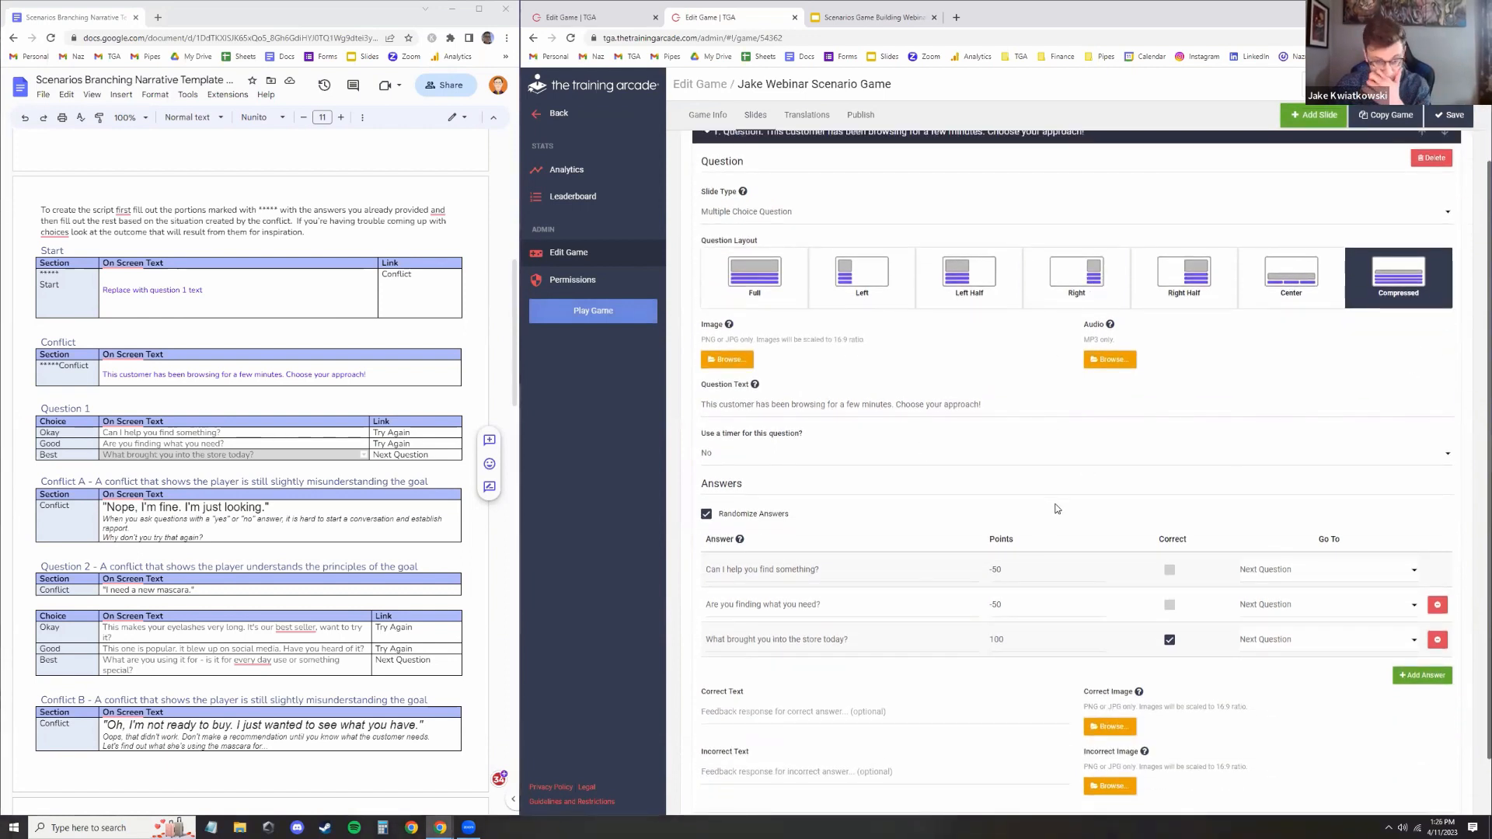
scroll(1055, 504, "up", 2)
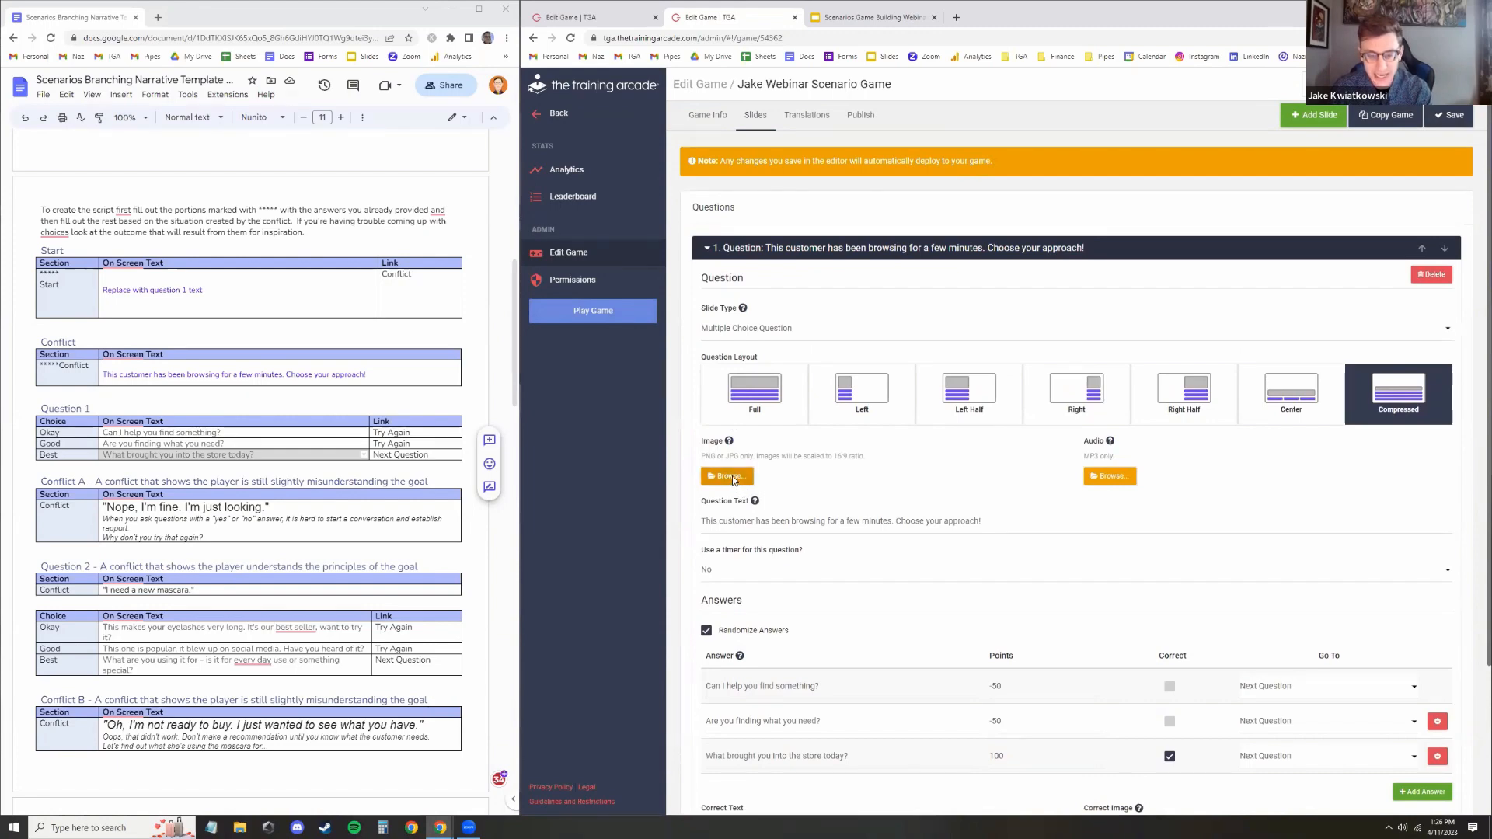
Add image 1.png from the Scenarios Webinar Images folder to the first question slide and save the game
left_click(730, 476)
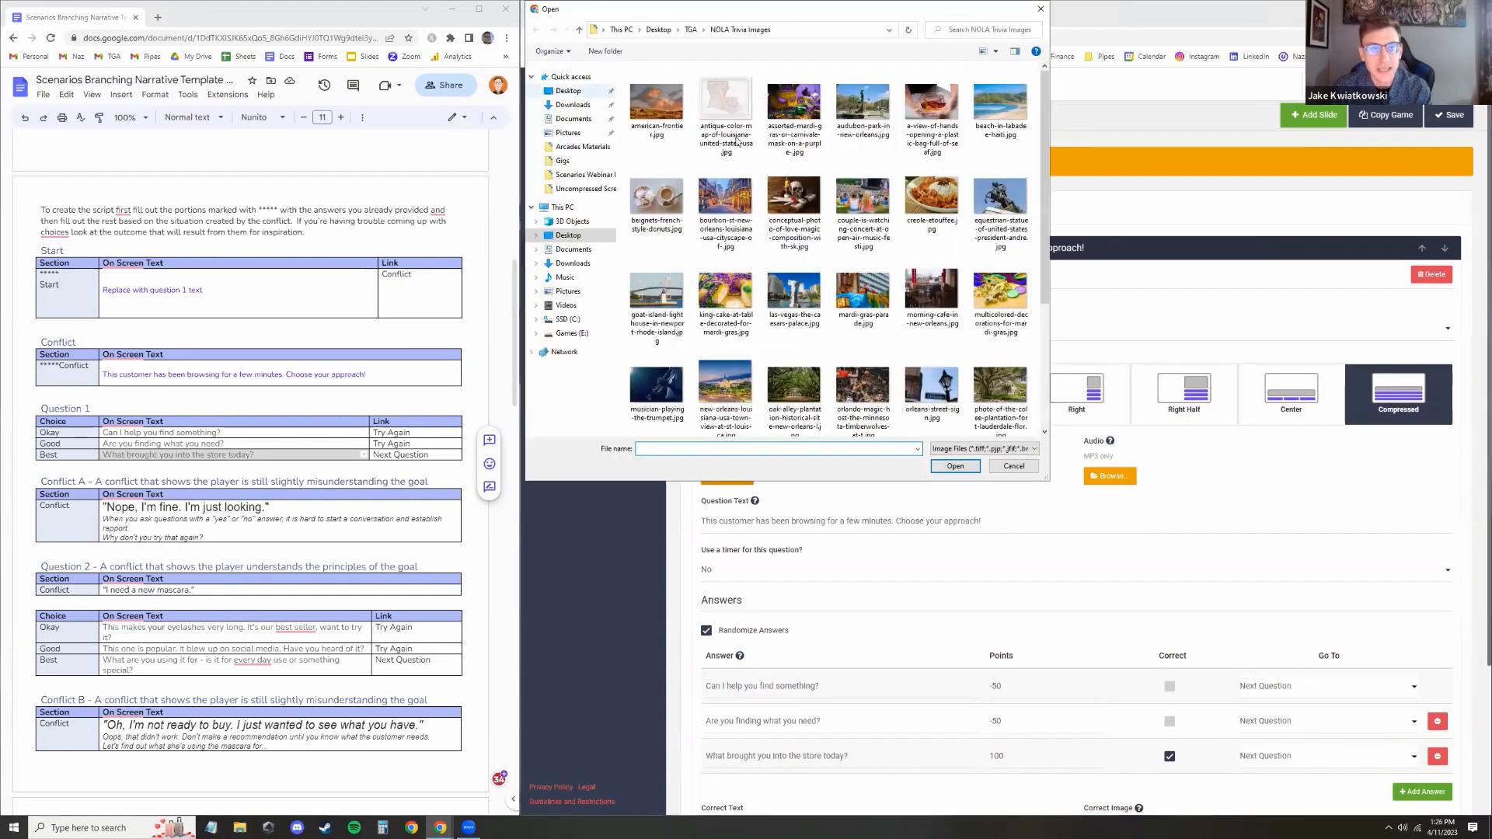
left_click(585, 93)
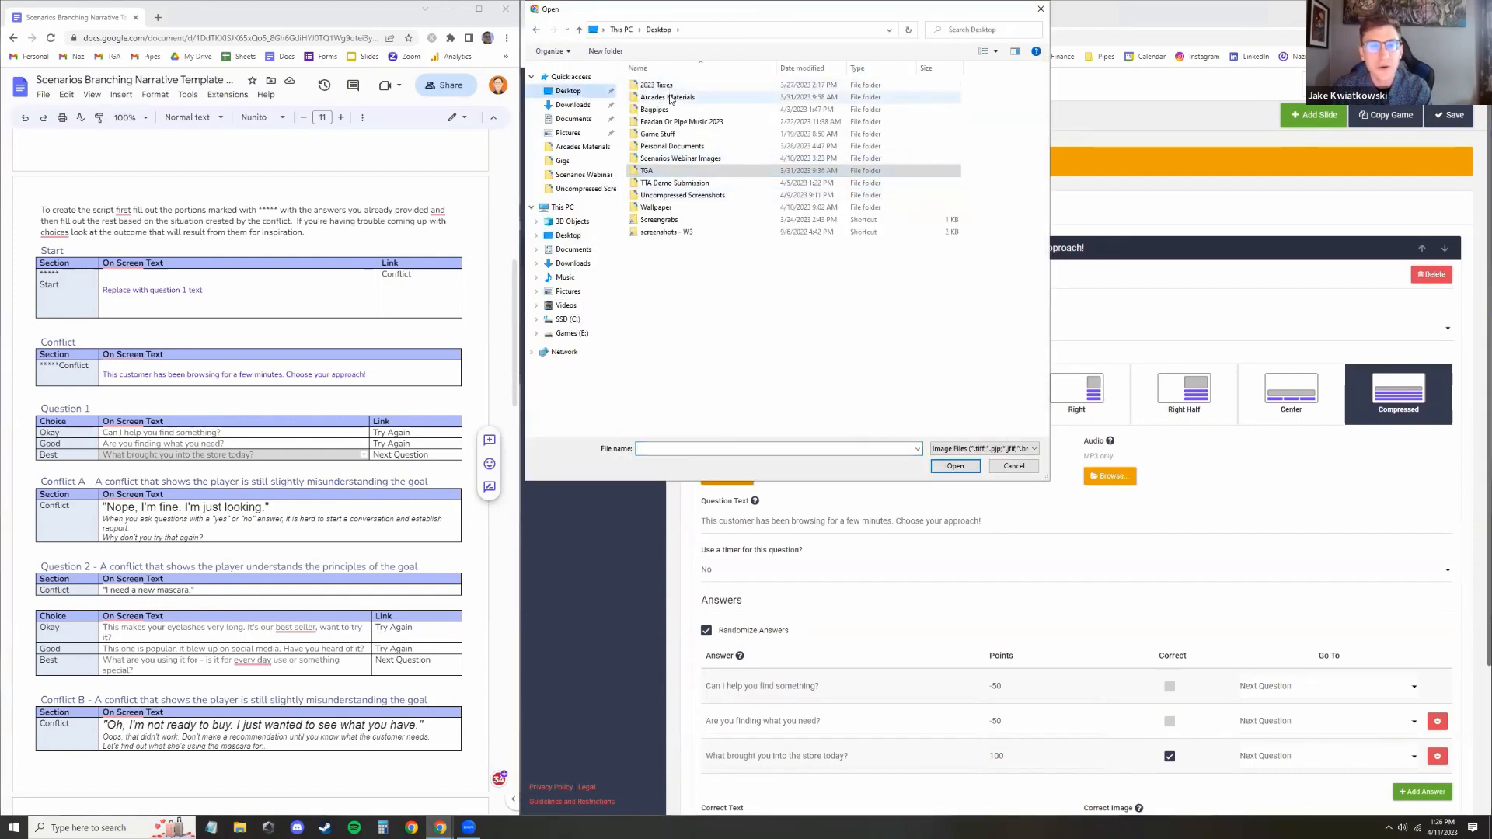
left_click(687, 158)
double_click(687, 158)
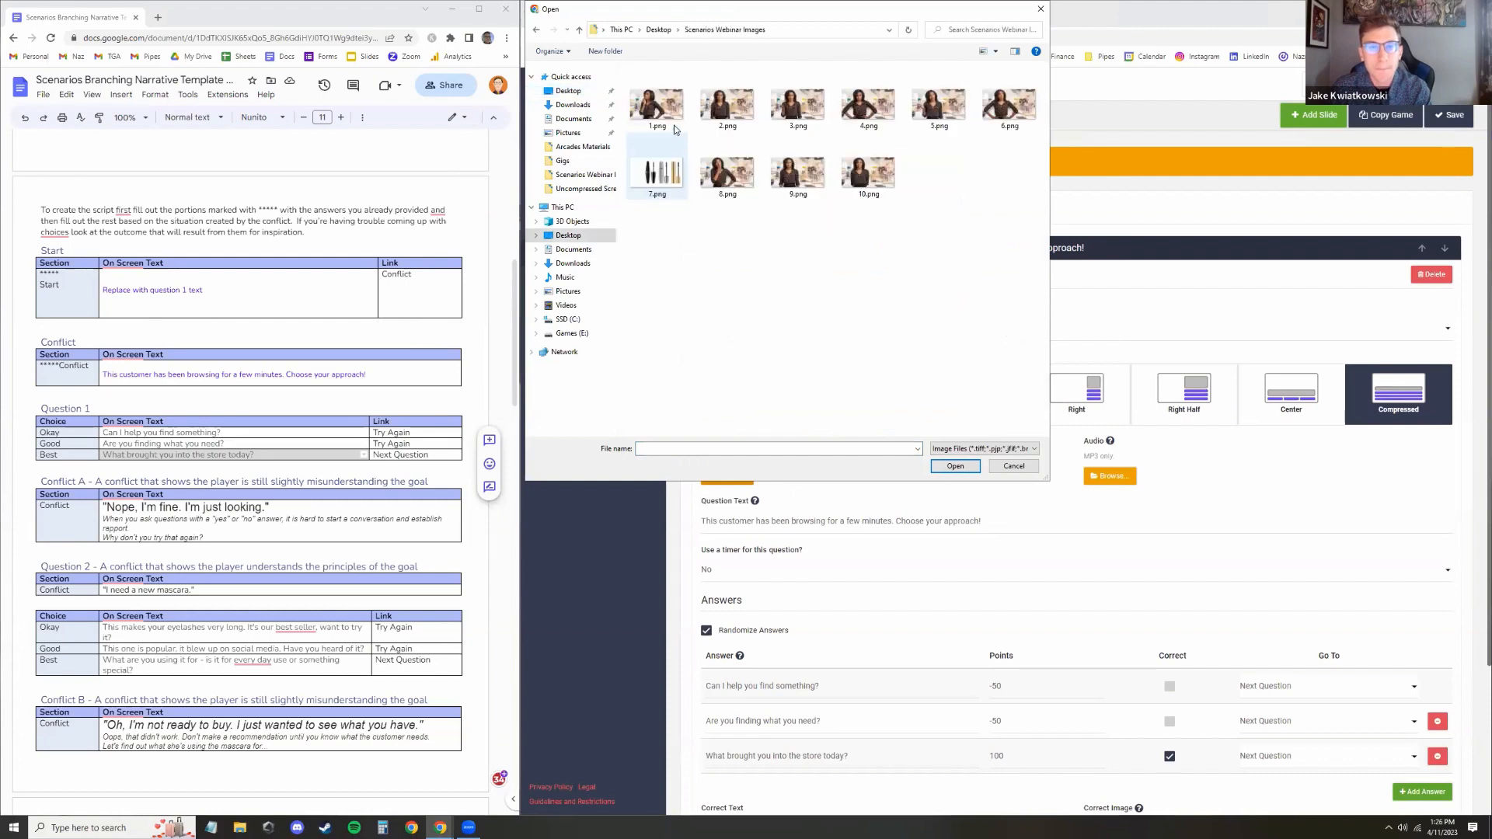
double_click(656, 99)
scroll(875, 266, "down", 3)
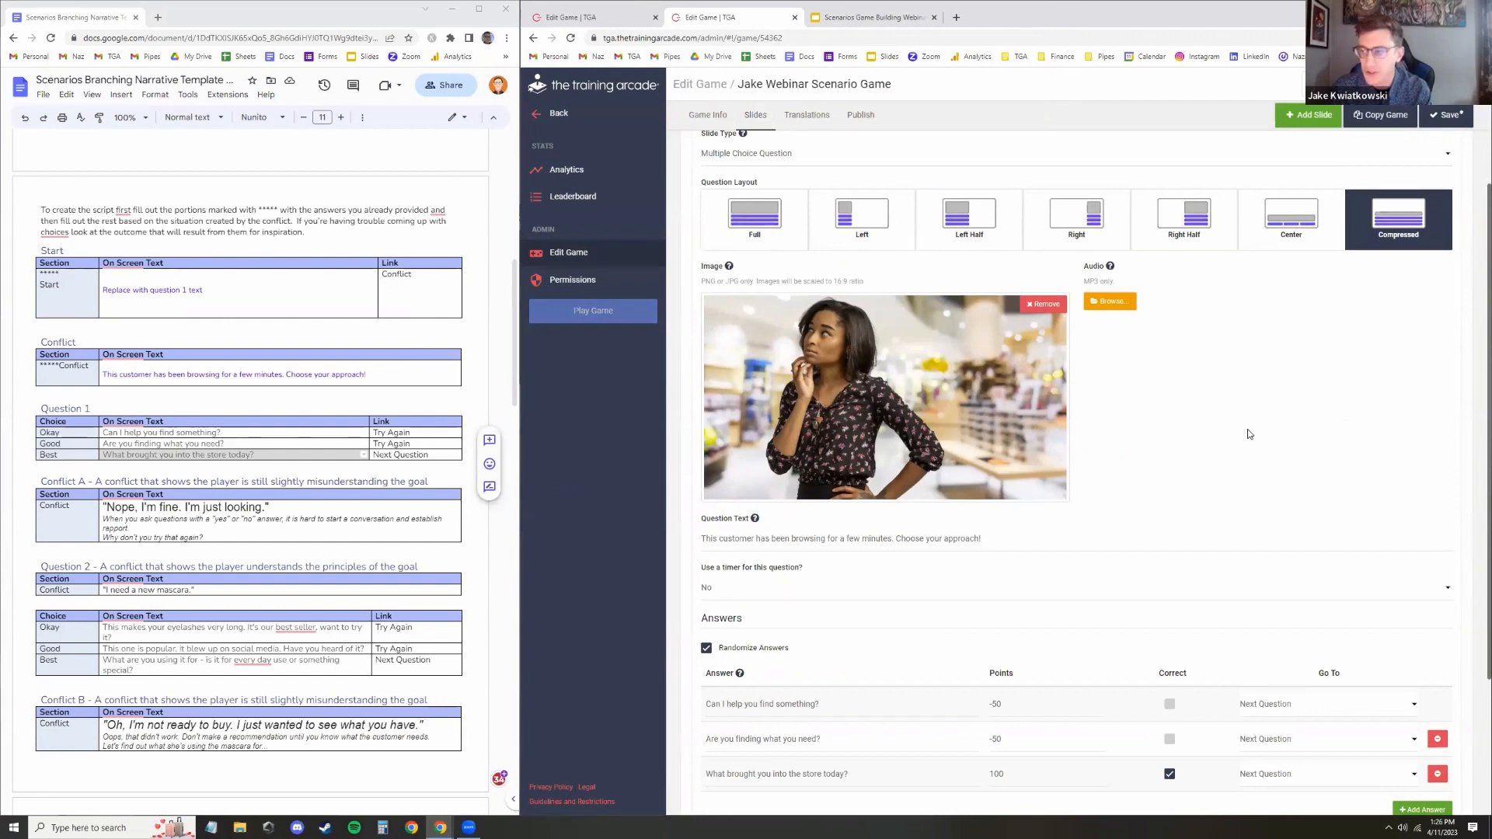
left_click(1448, 115)
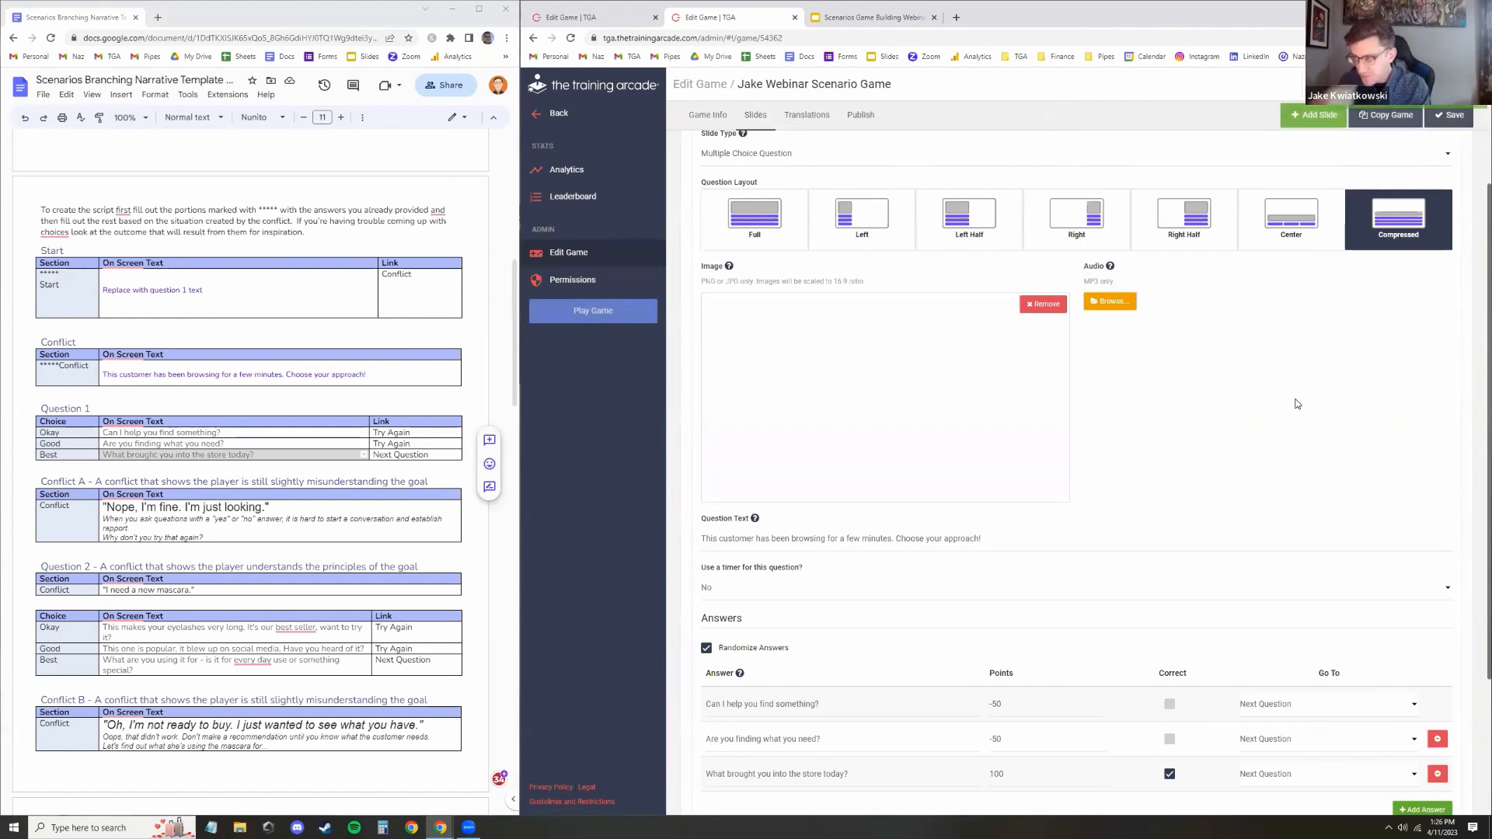
Review the Question 1 and Conflict A rows of the script document
scroll(1296, 403, "down", 3)
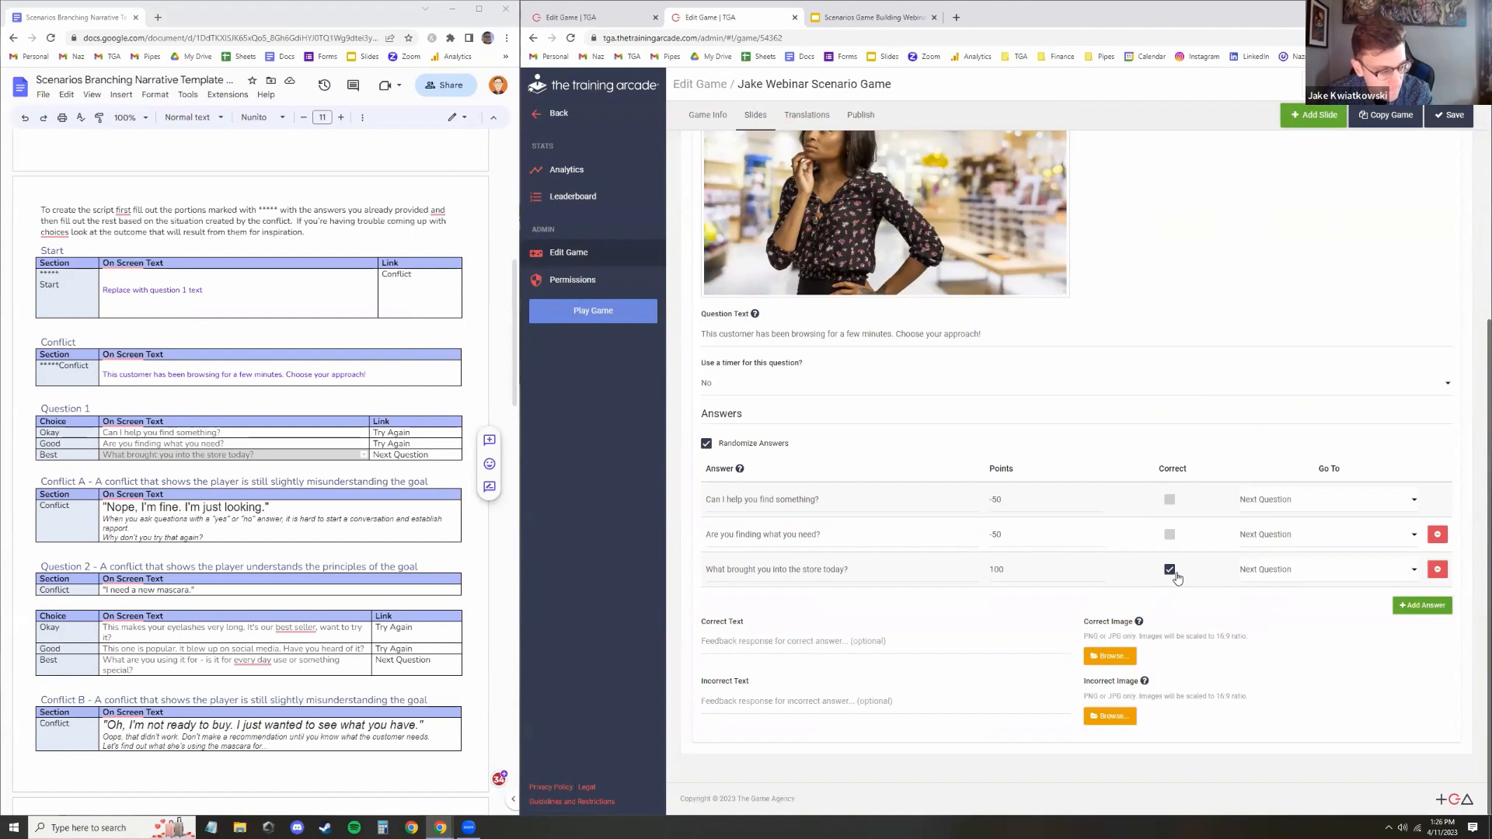
scroll(278, 397, "down", 3)
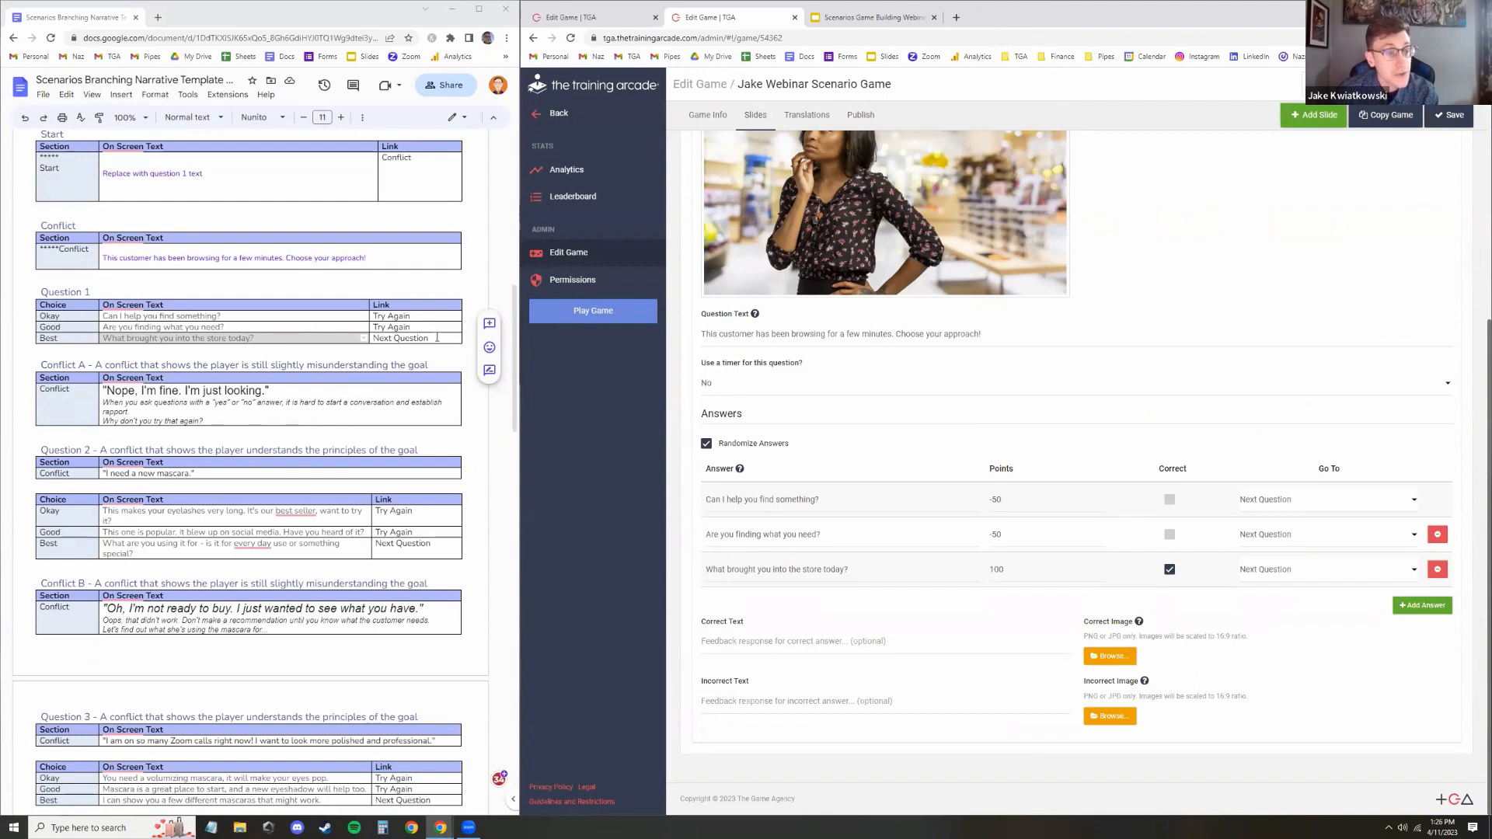
left_click_drag(437, 337, 56, 316)
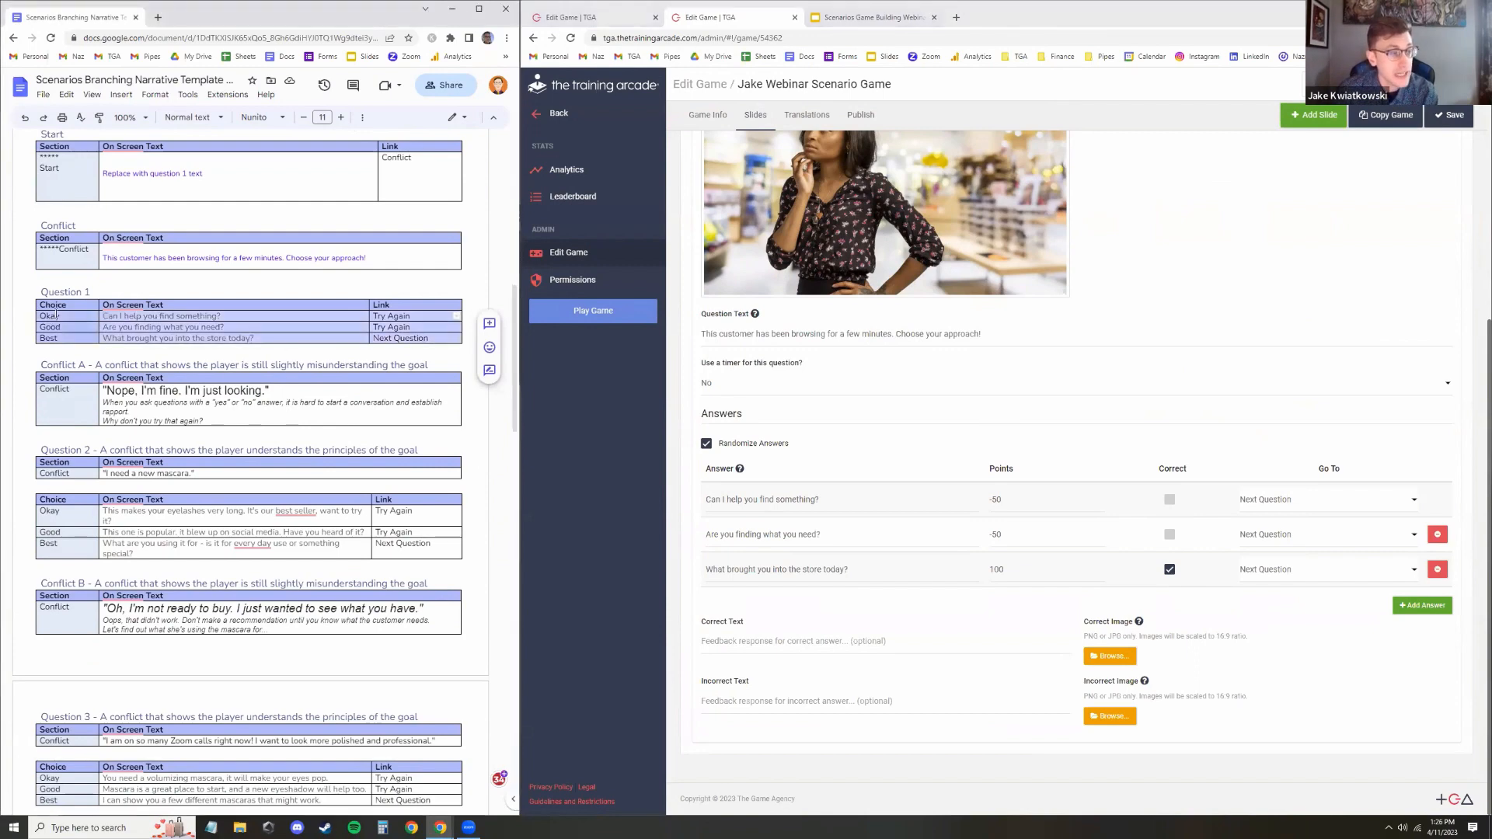
left_click(208, 333)
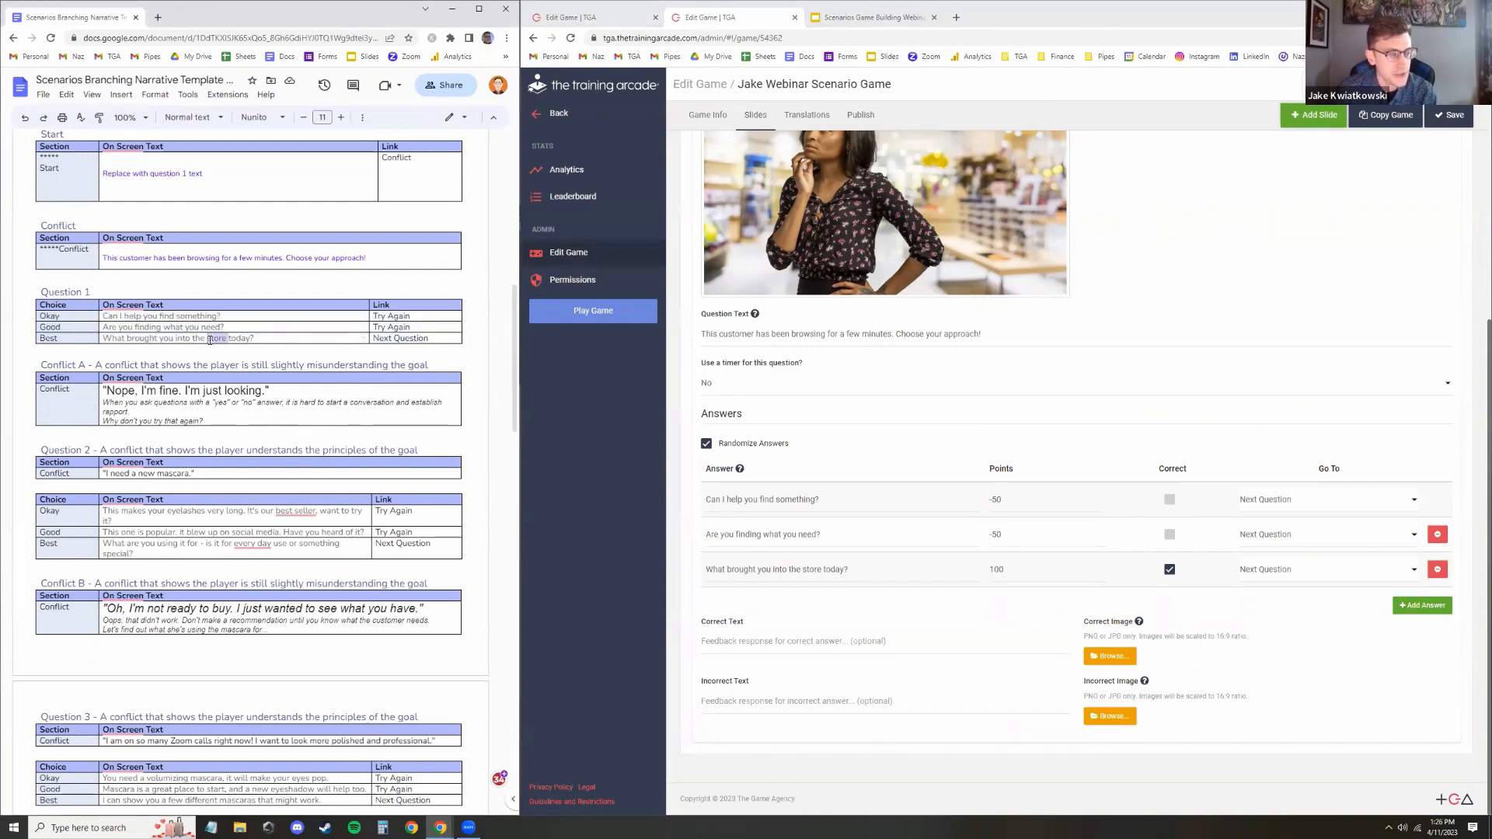
triple_click(209, 339)
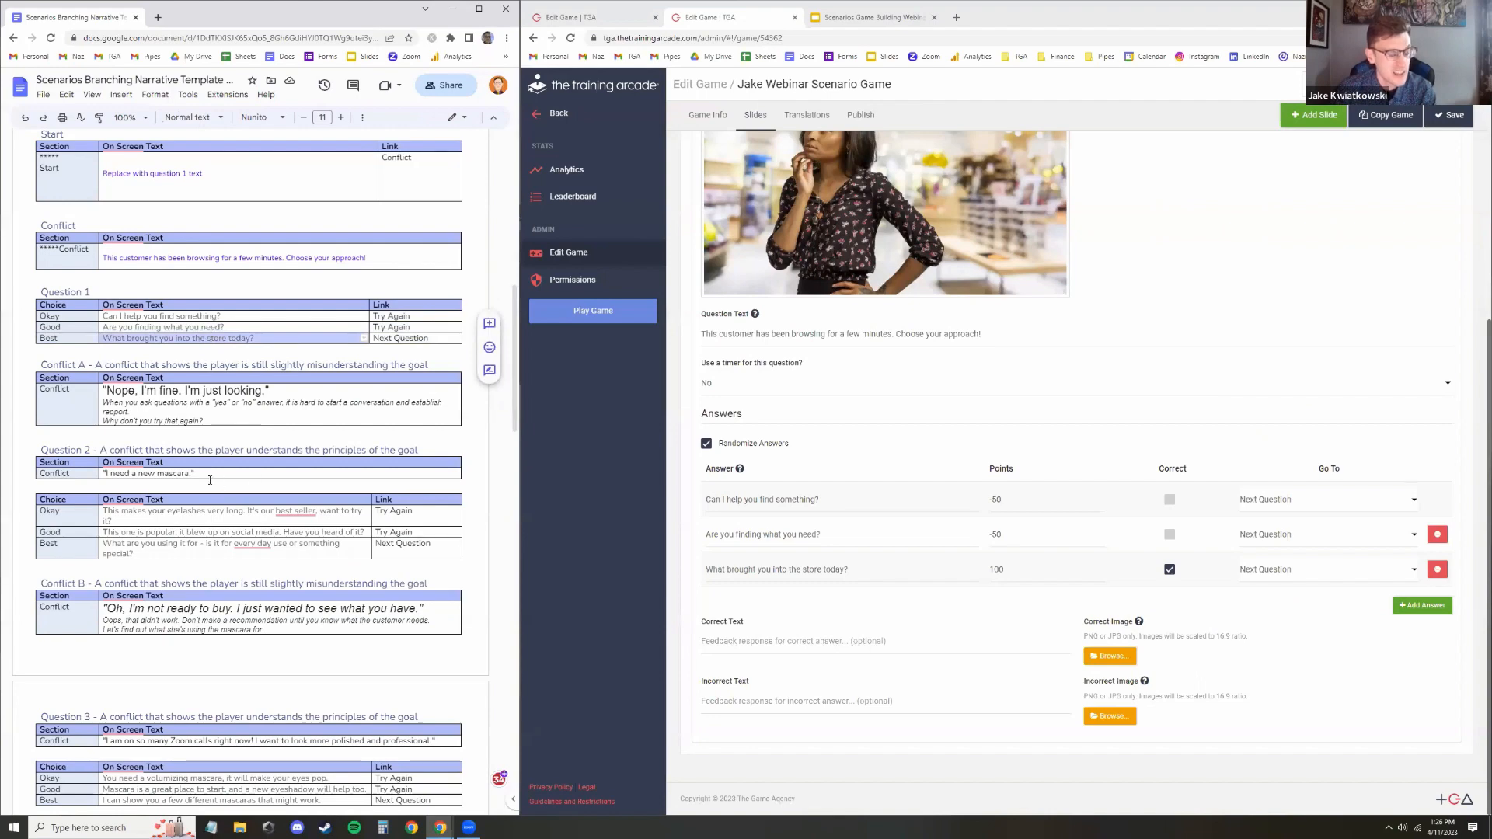
triple_click(163, 475)
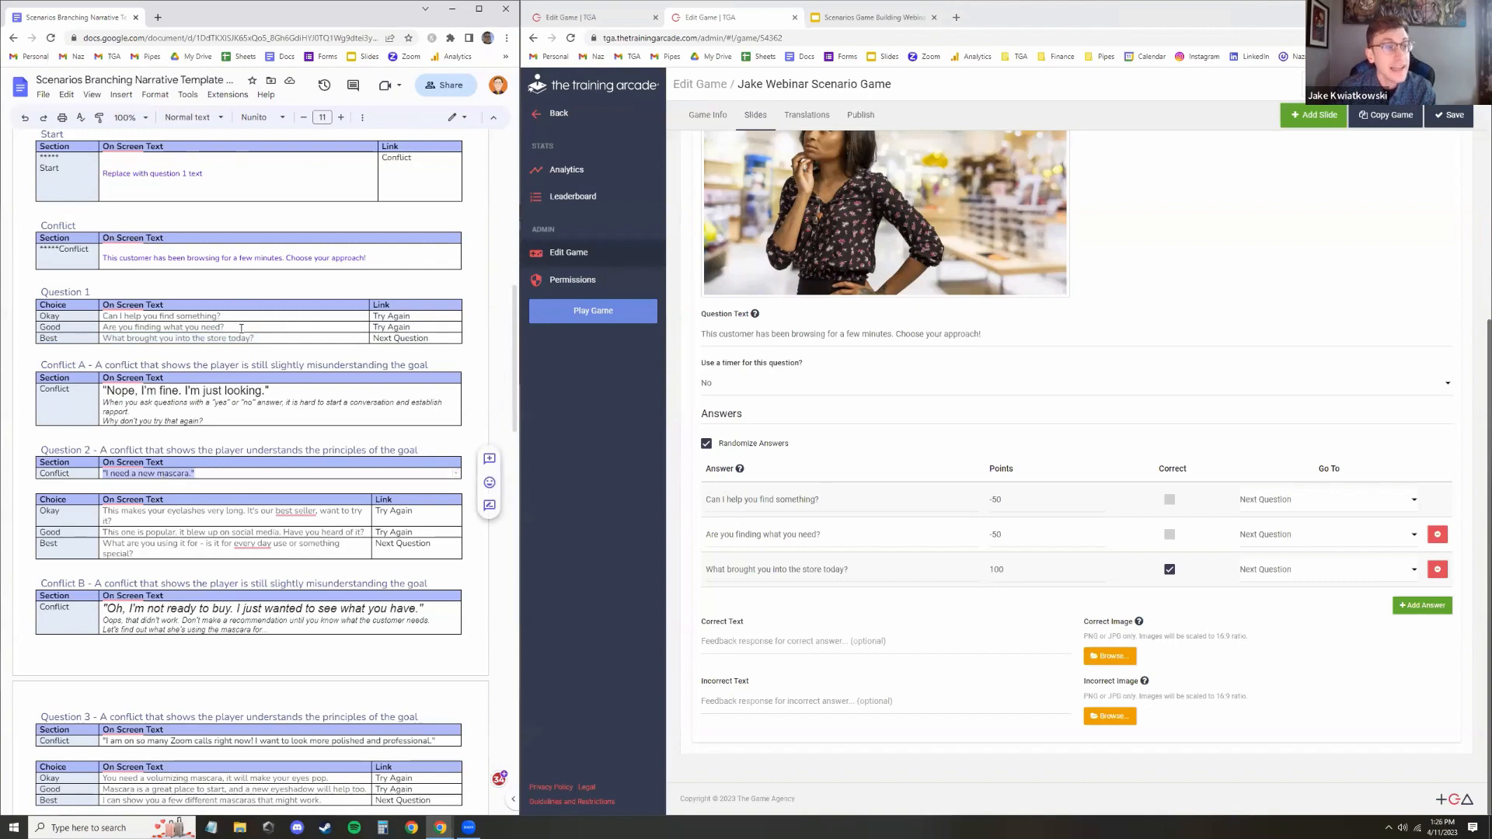
left_click_drag(240, 329, 181, 315)
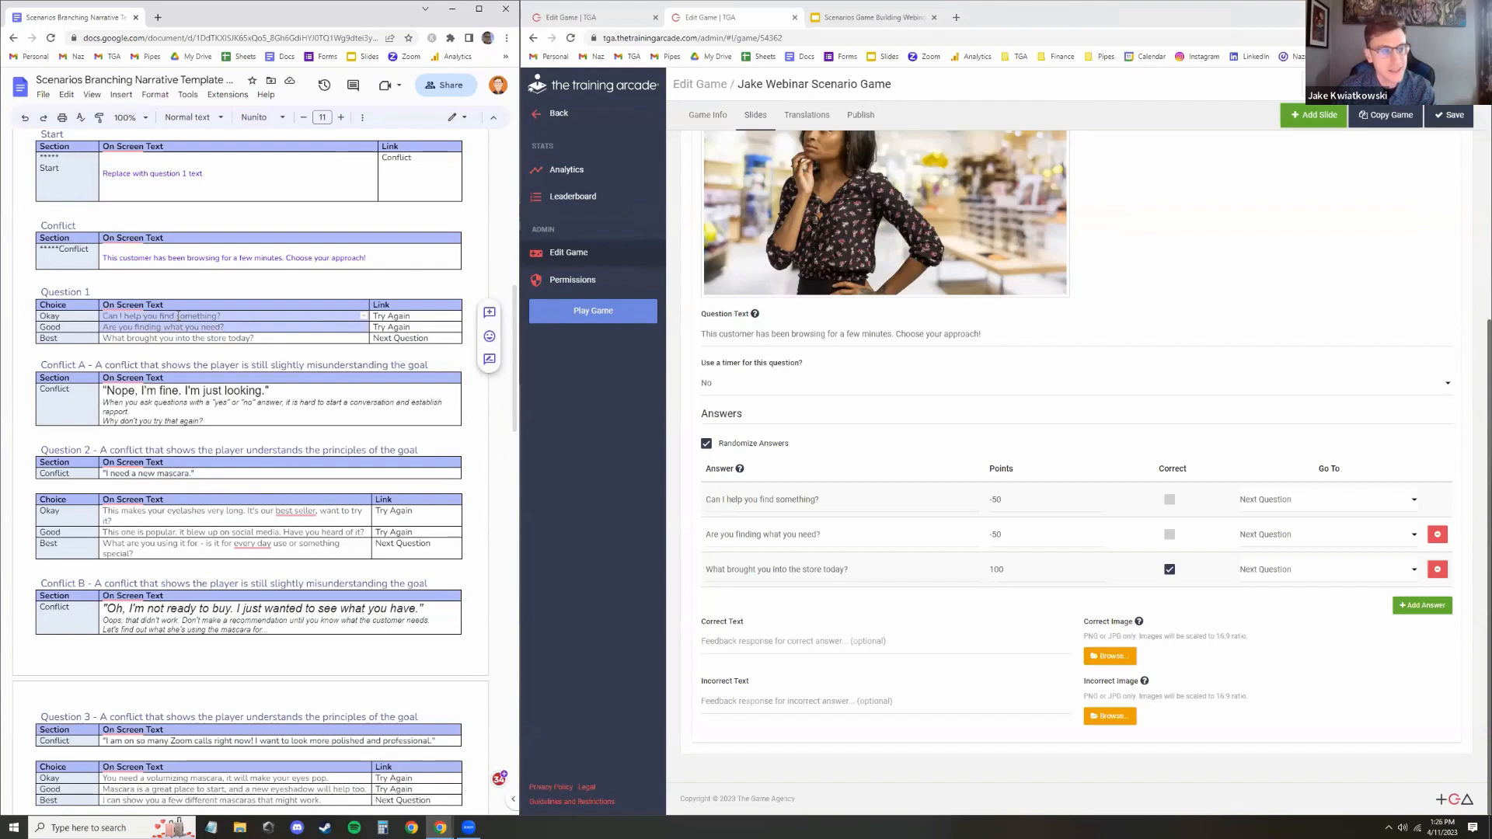
left_click_drag(208, 425, 100, 391)
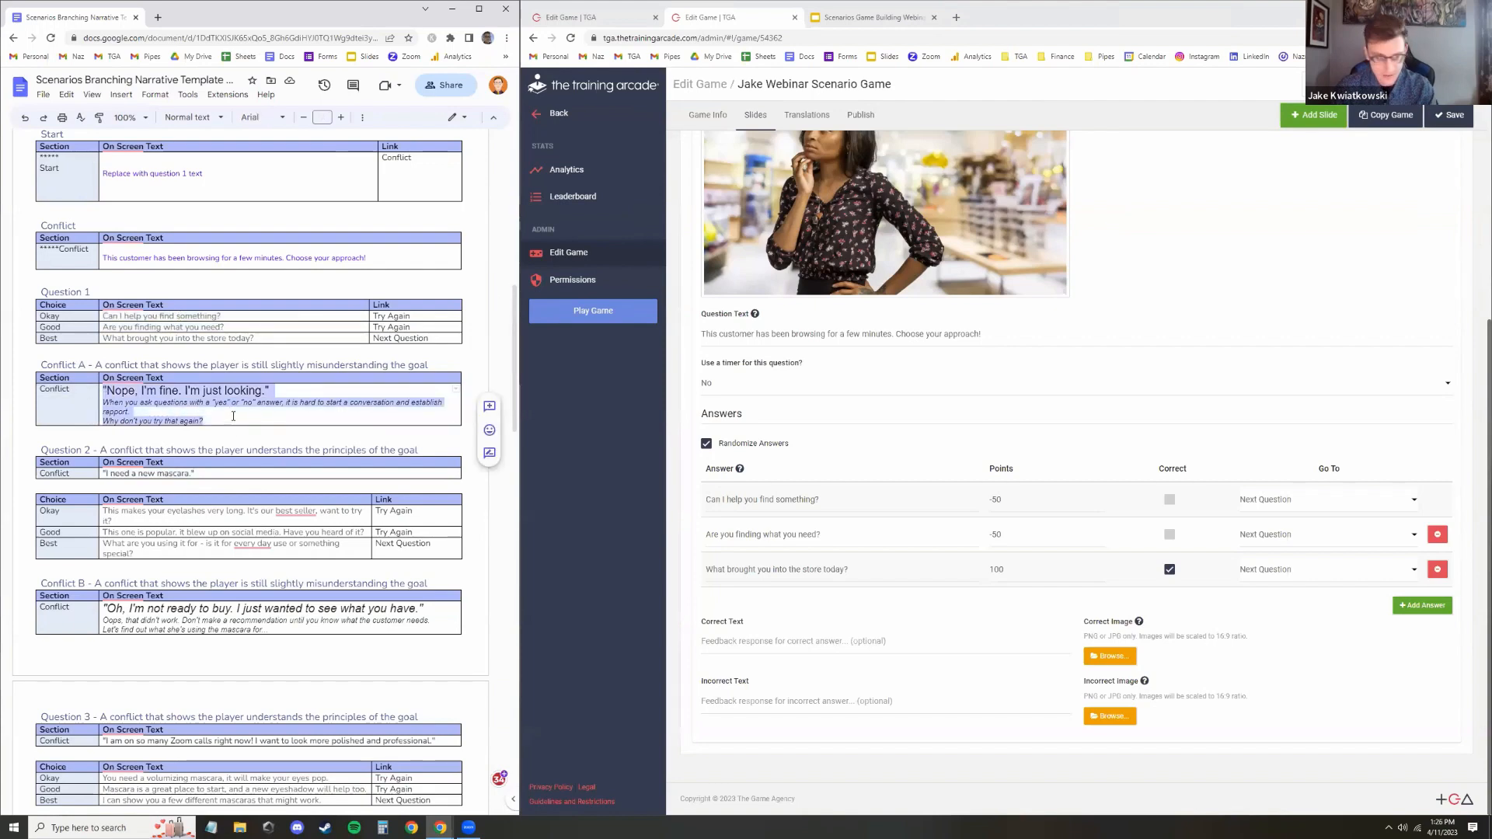
scroll(1041, 241, "up", 5)
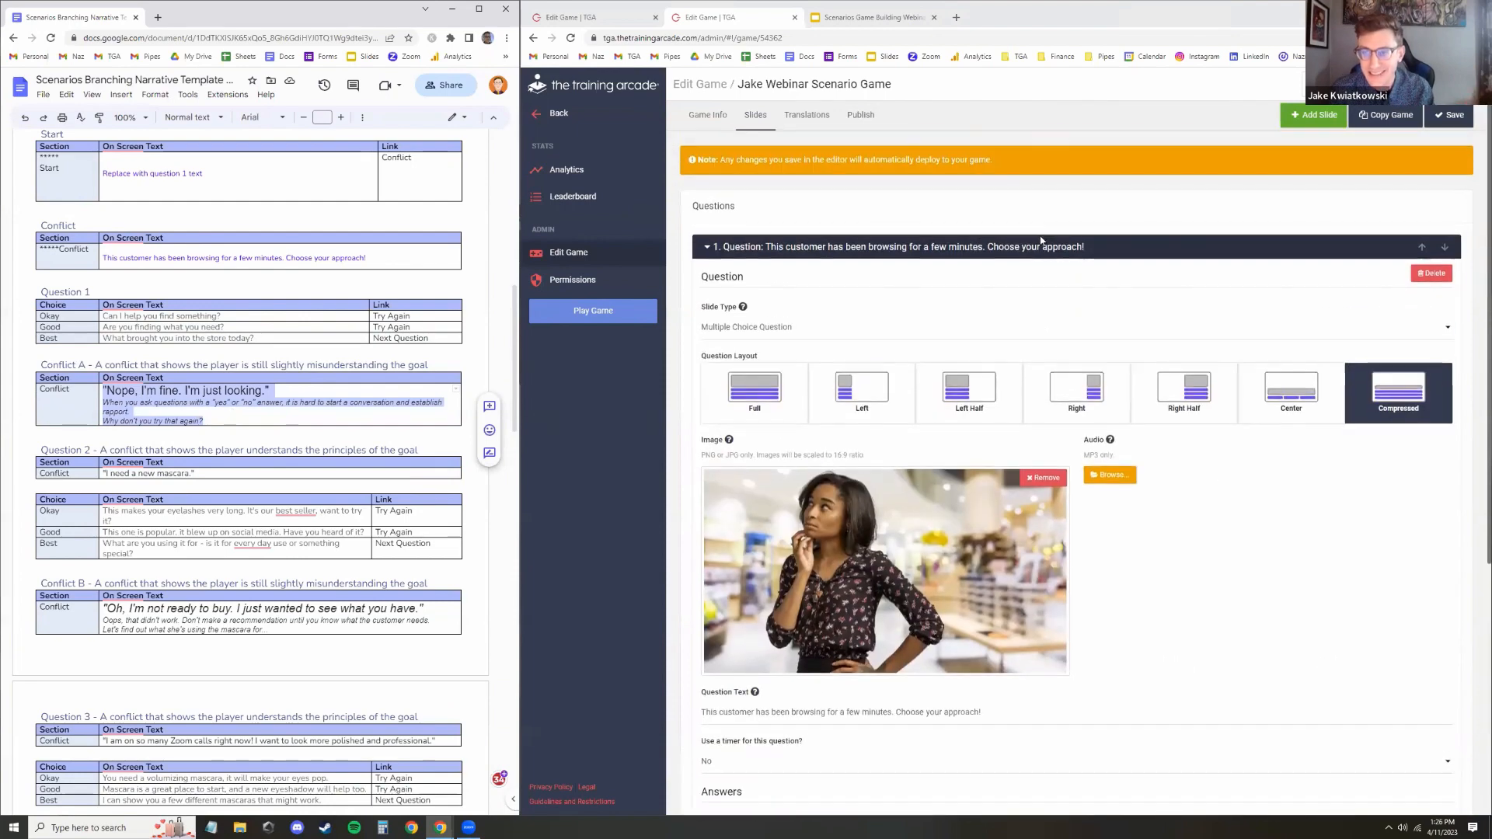
Add a second slide and set its slide type to Info Slide
left_click(1306, 118)
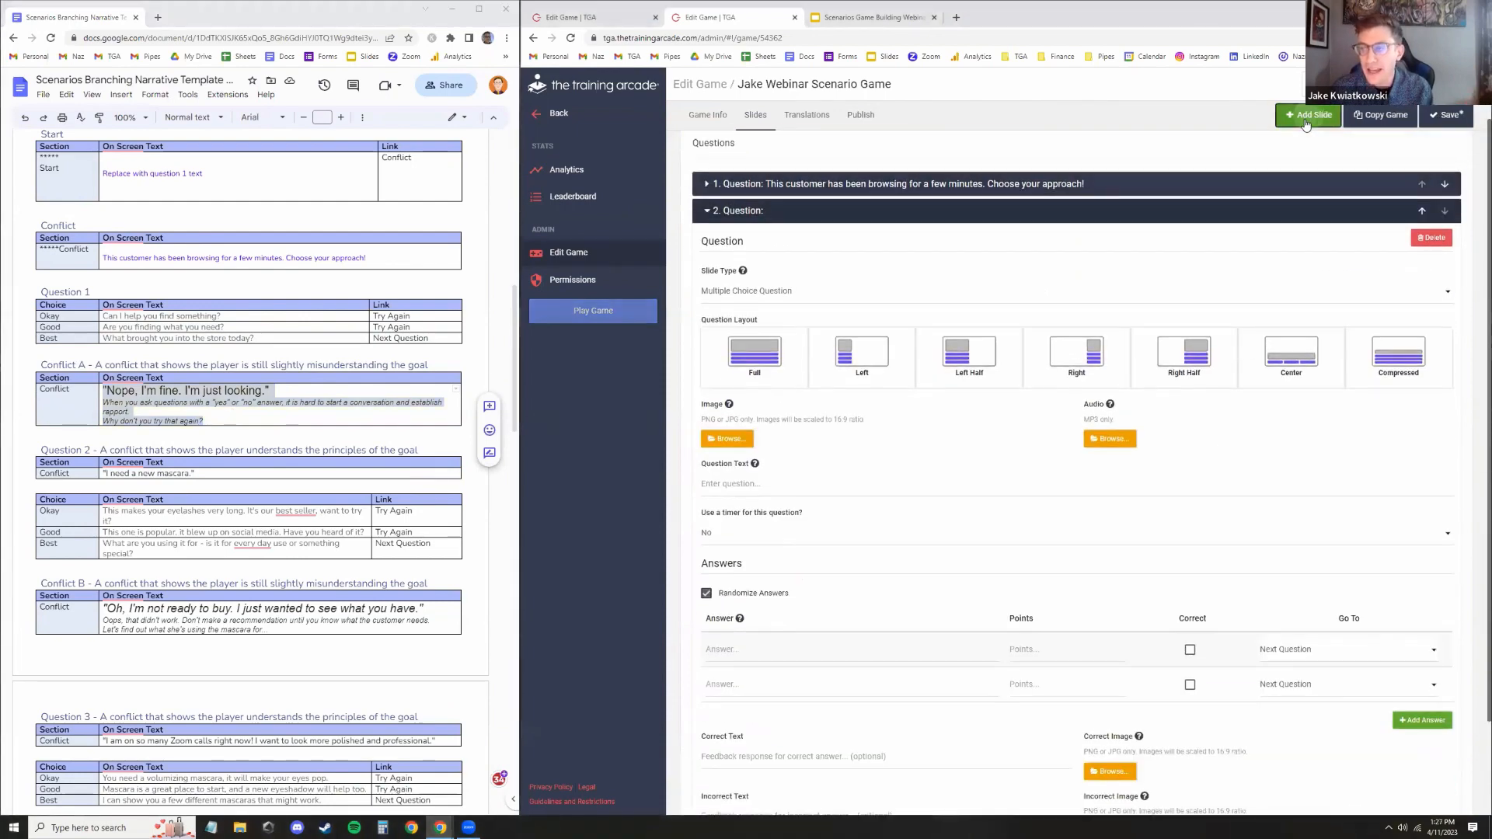
left_click(839, 235)
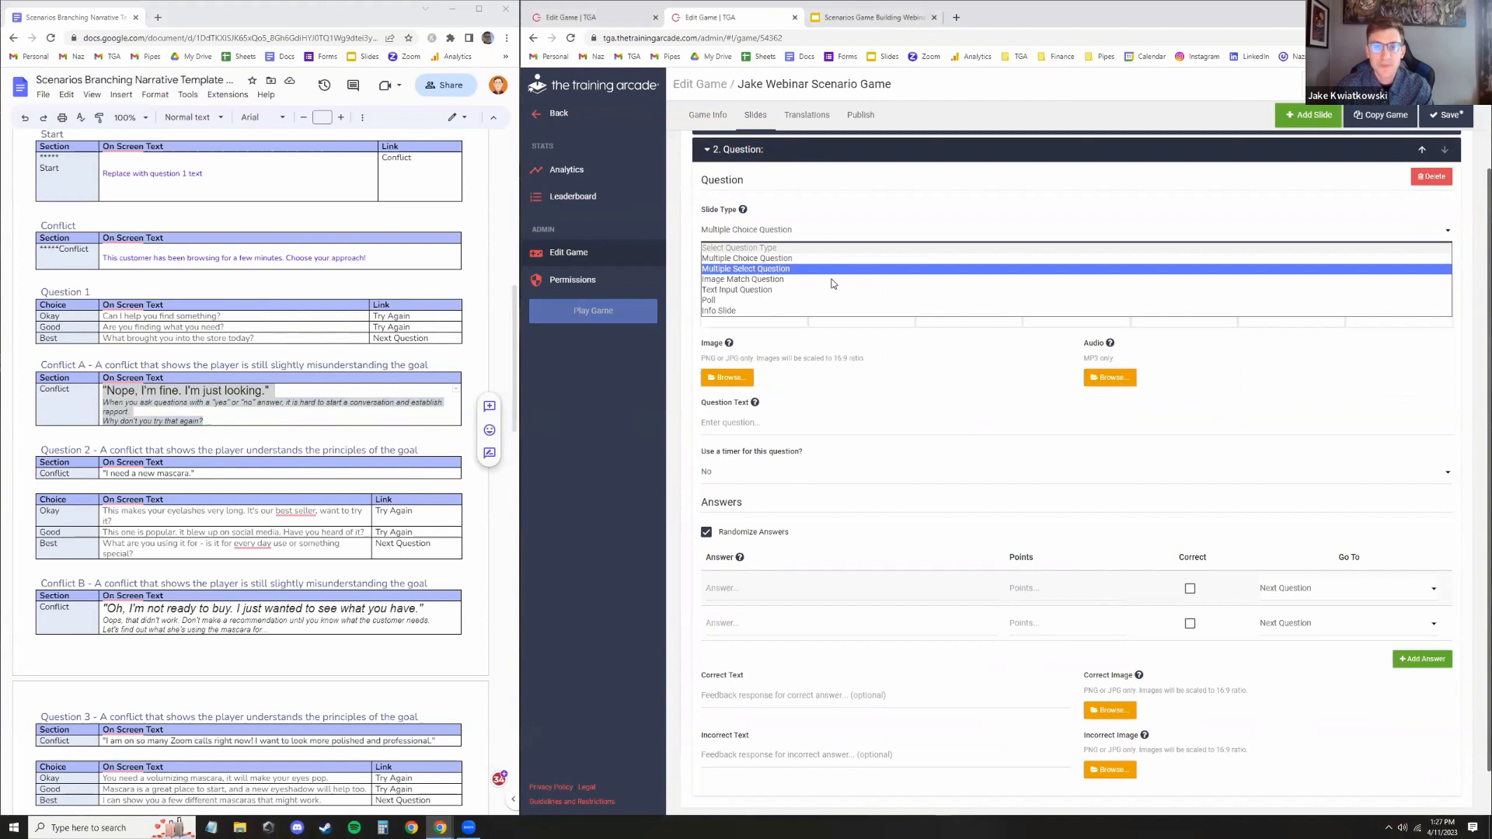
left_click(810, 314)
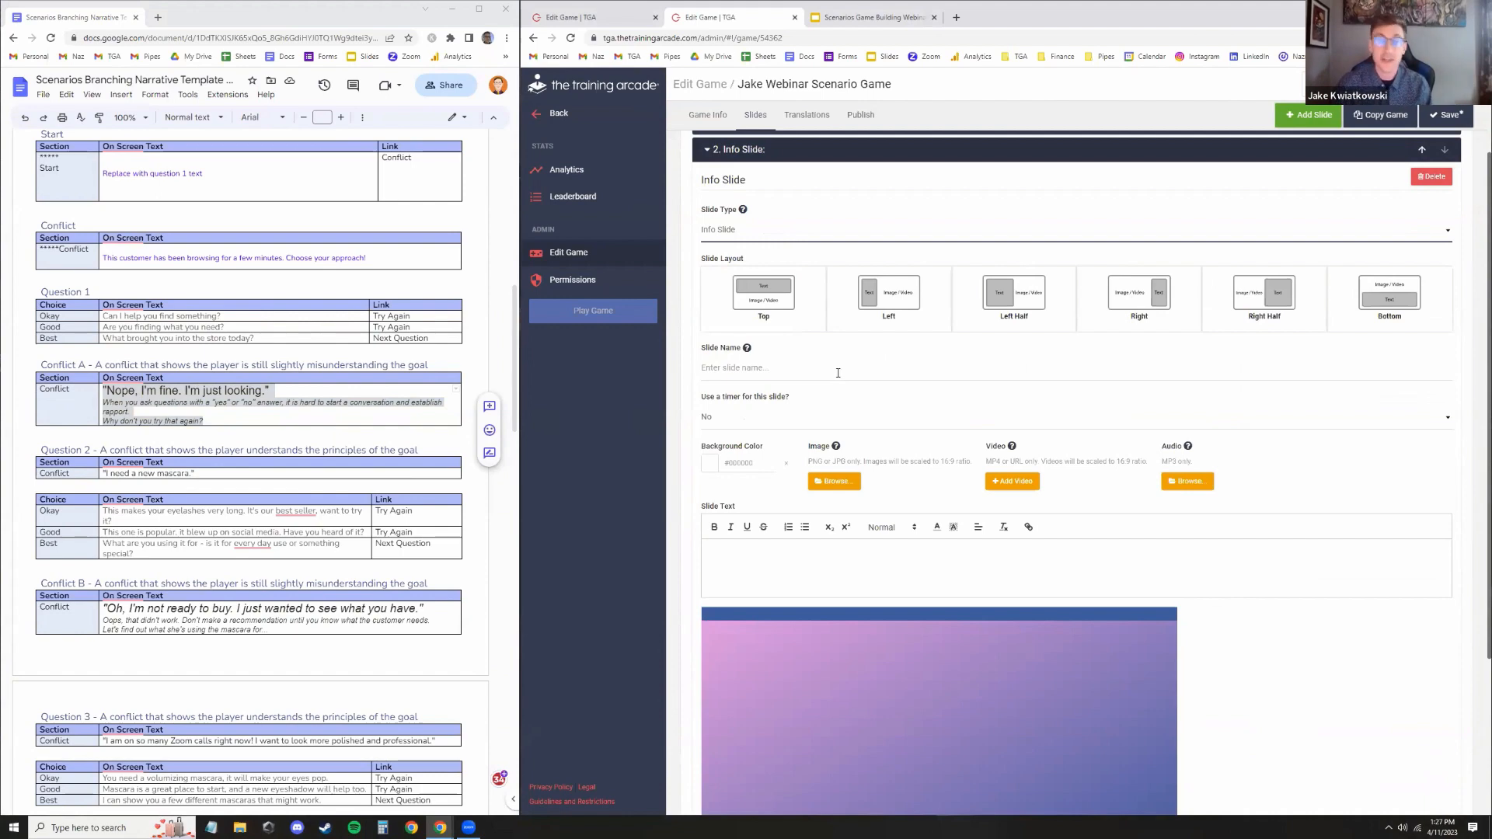
Copy the Conflict A on-screen text from the script and paste it into the info slide's text
left_click(130, 412)
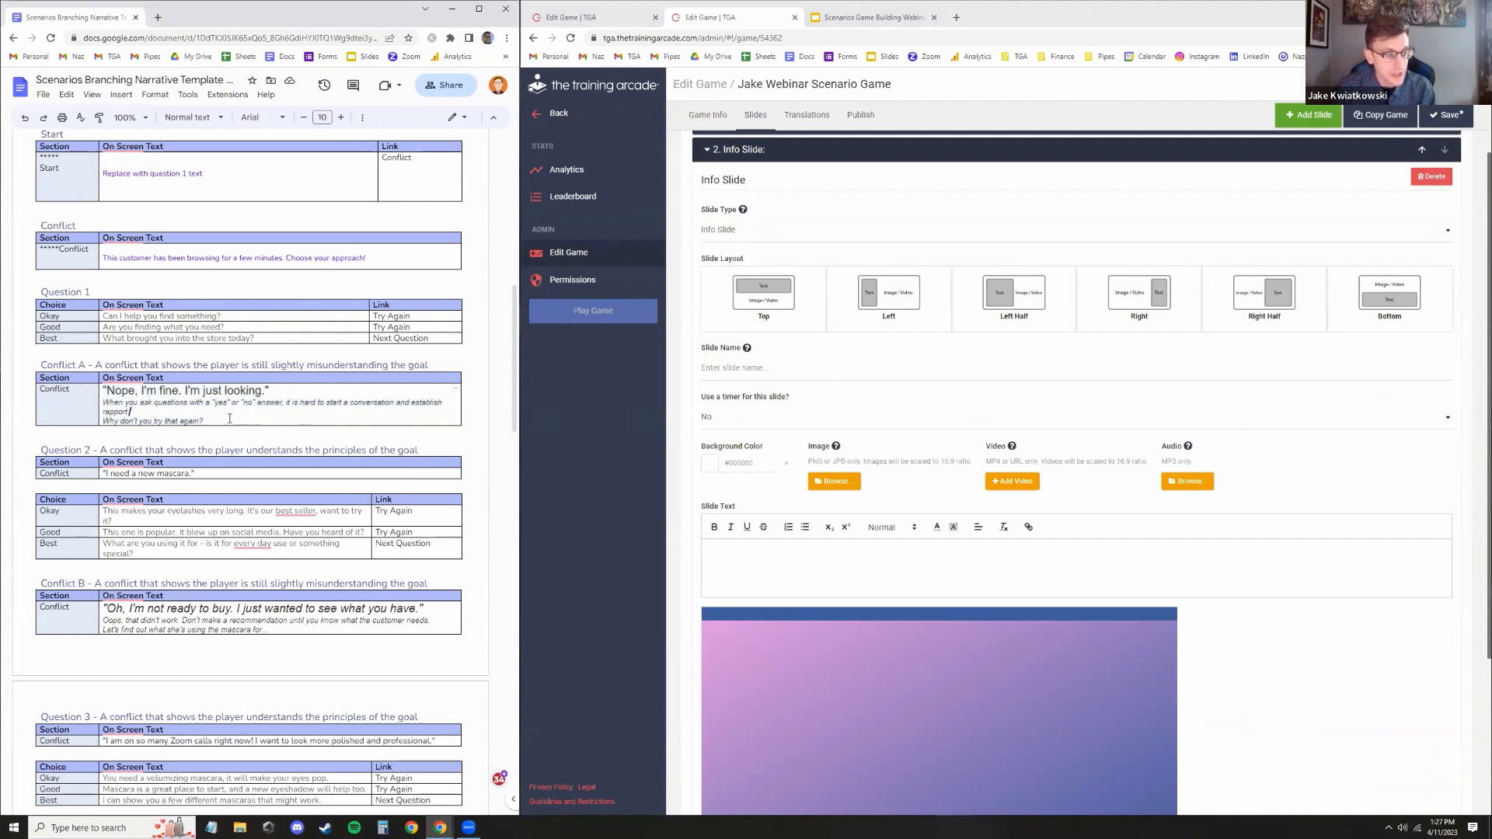
left_click_drag(147, 399, 105, 387)
key("ctrl+c")
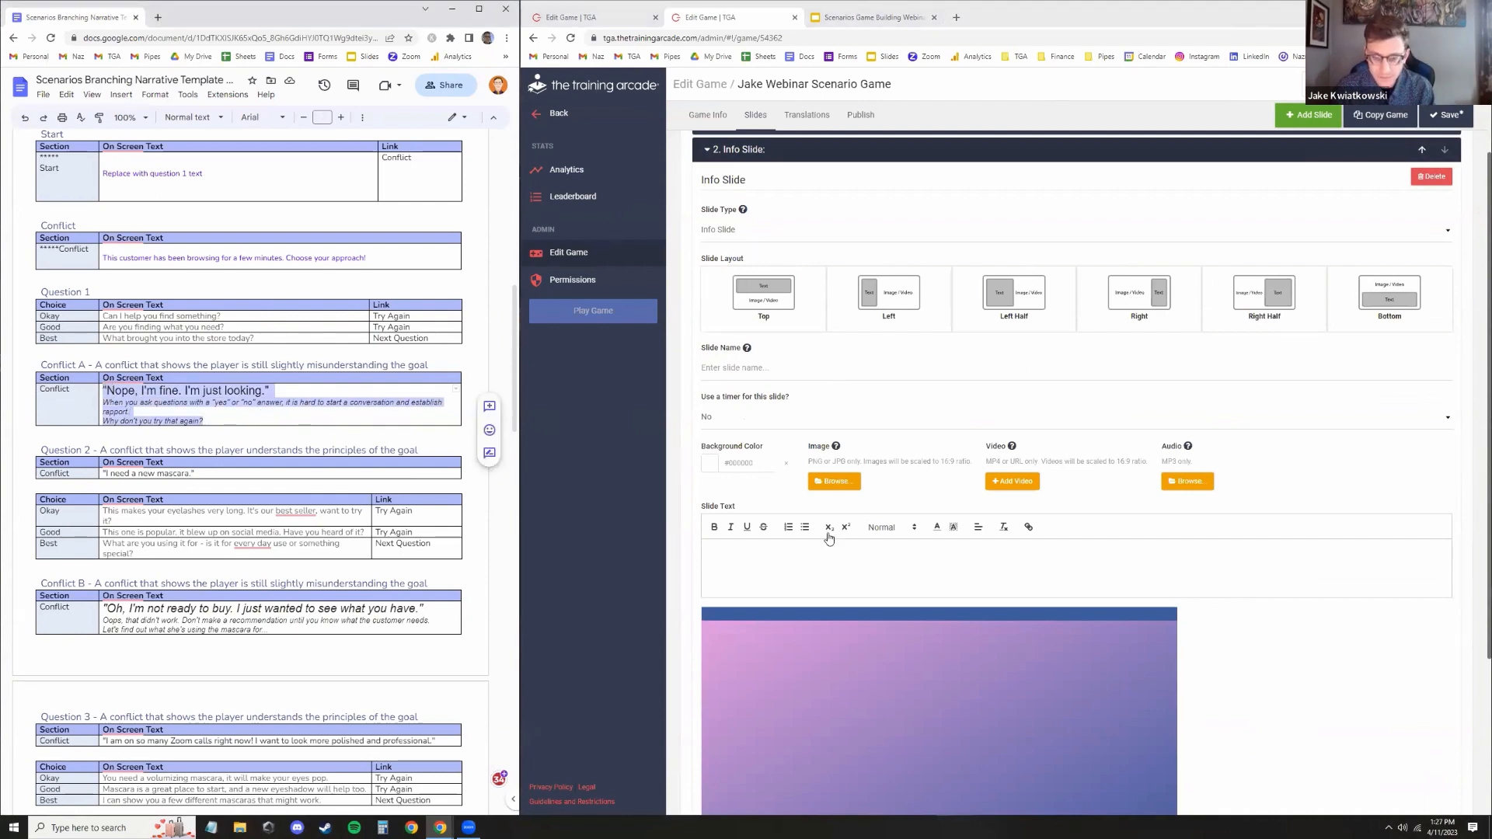
left_click(829, 540)
key("ctrl+v")
scroll(791, 561, "down", 1)
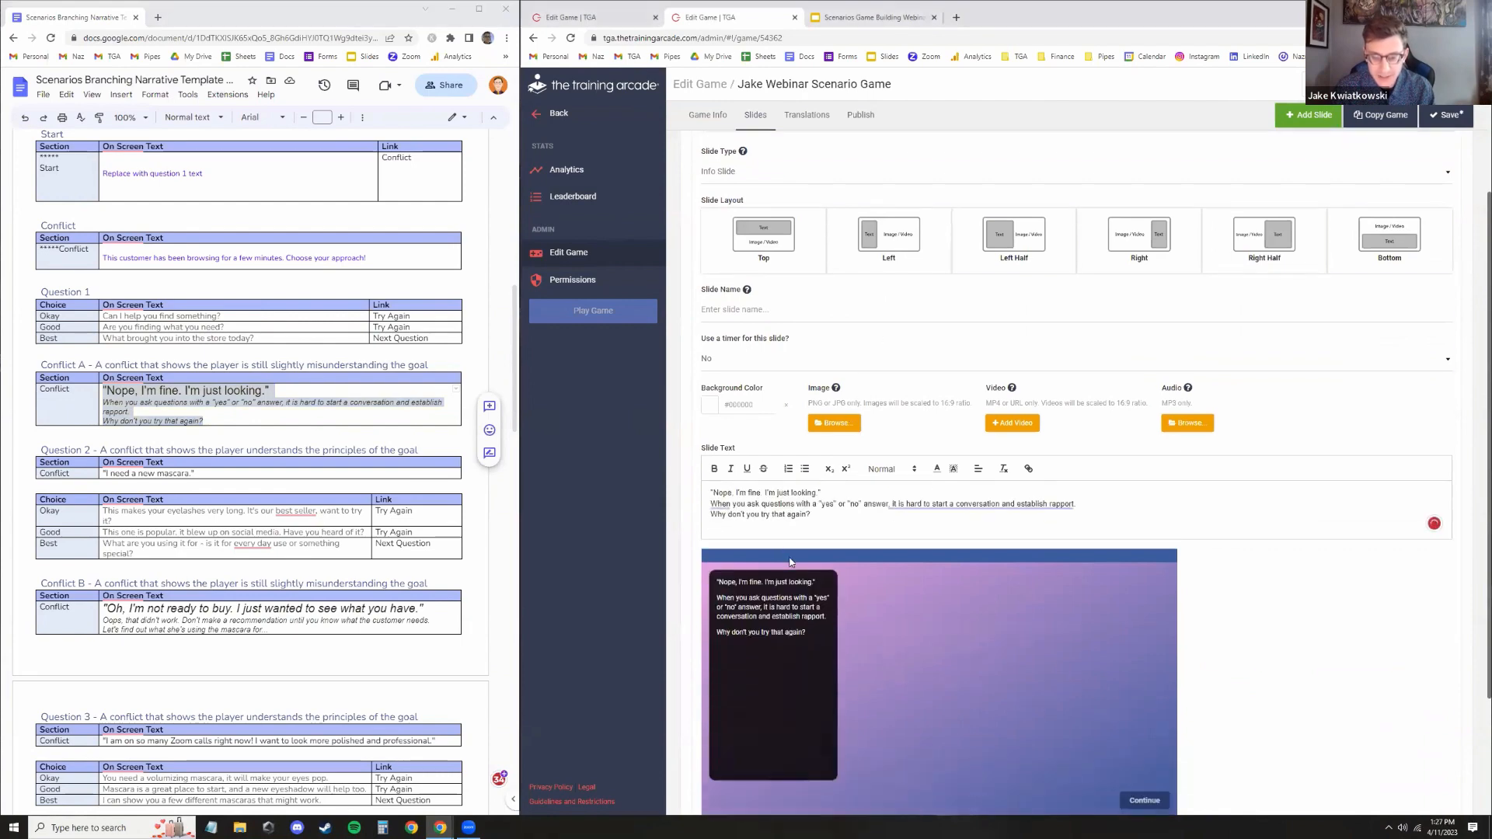
Set the line "Nope, I'm fine. I'm just looking." to Large size and add a blank line after it
left_click_drag(819, 493, 708, 493)
left_click(888, 469)
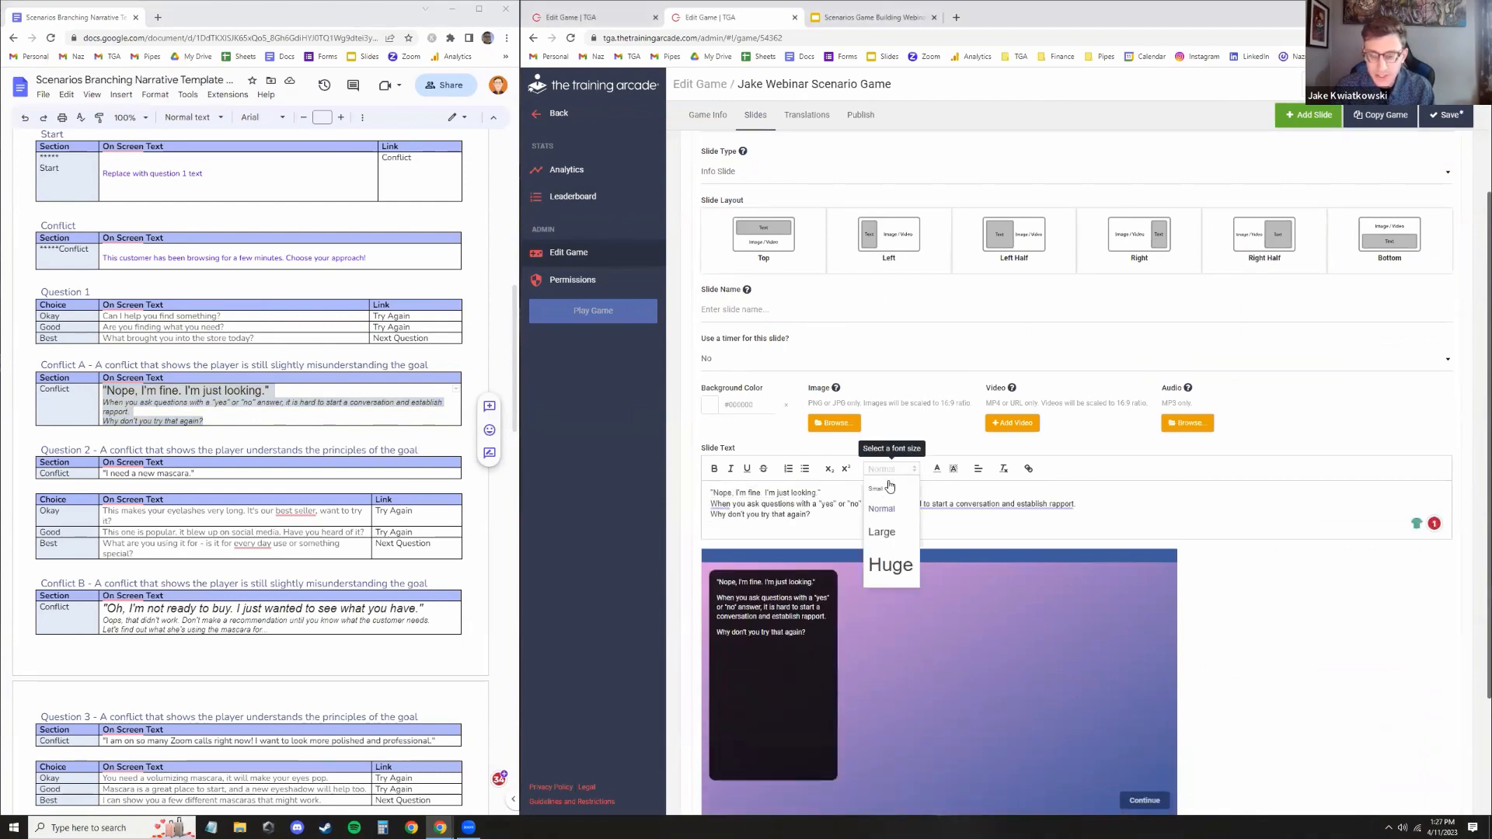
left_click(881, 533)
left_click(889, 495)
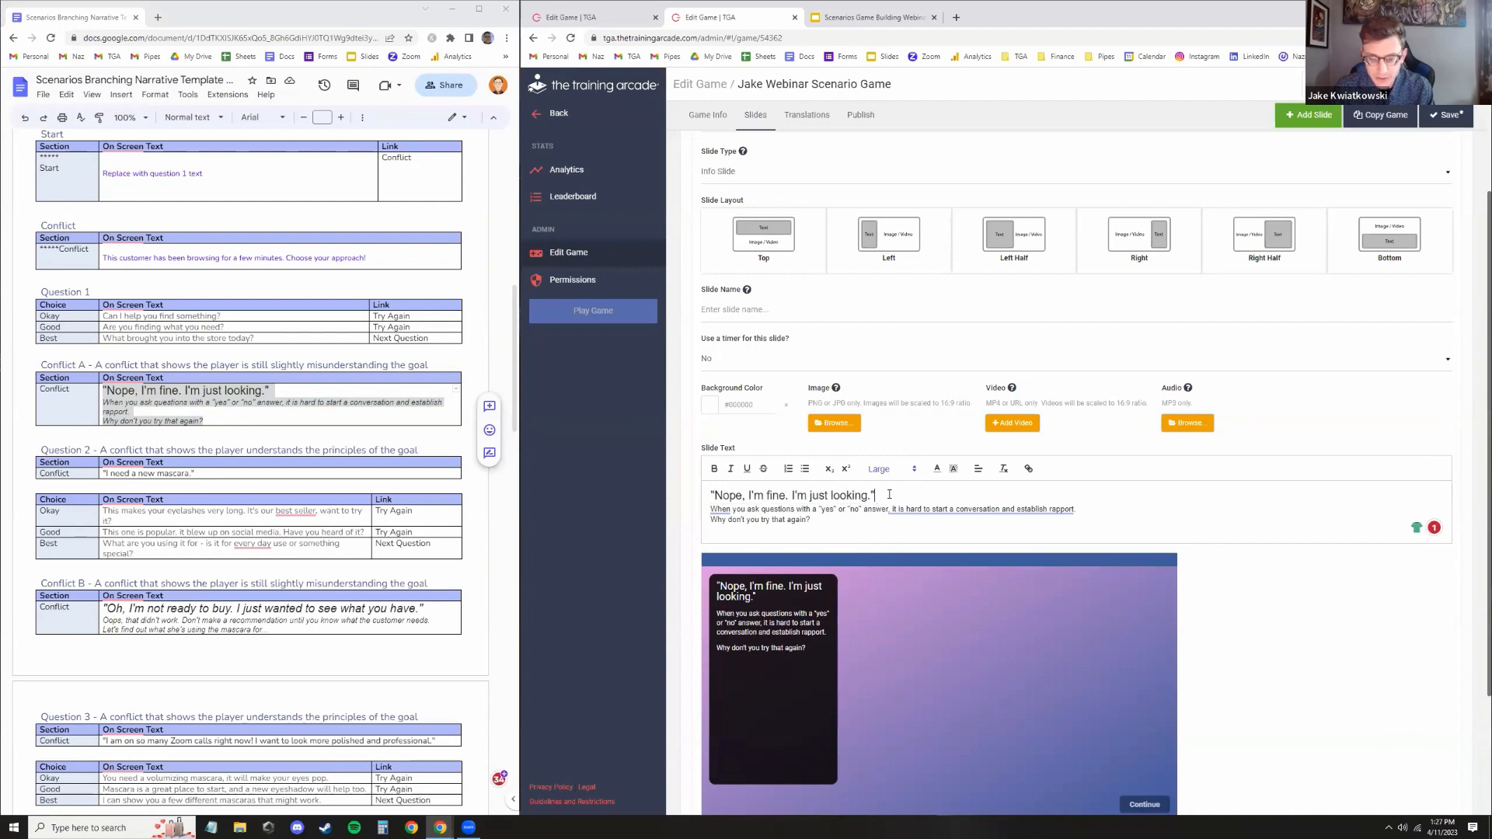
key("Return")
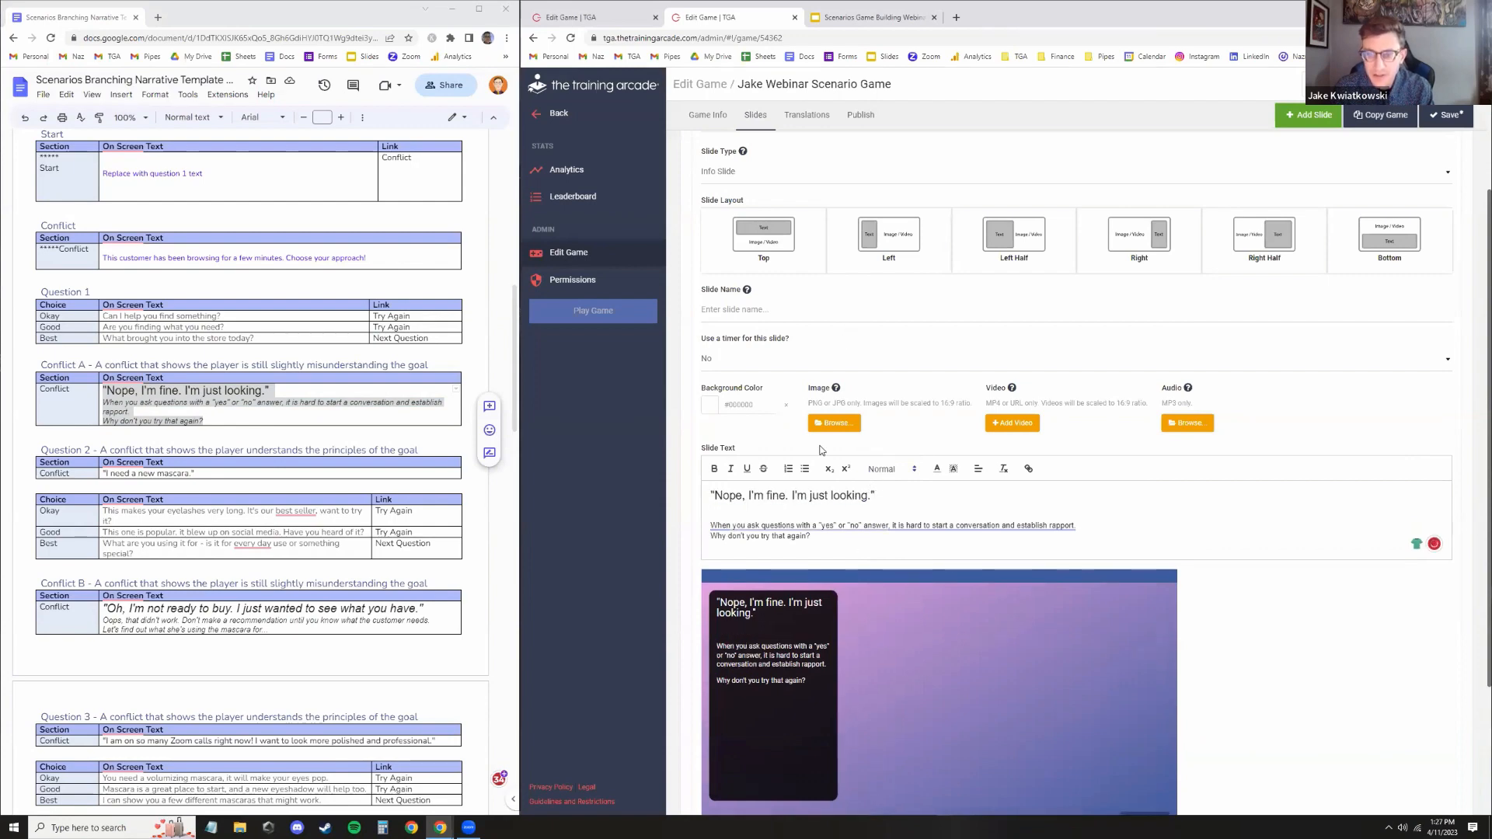
Add image 2.png from the Scenarios Webinar Images folder to the info slide
scroll(822, 450, "up", 2)
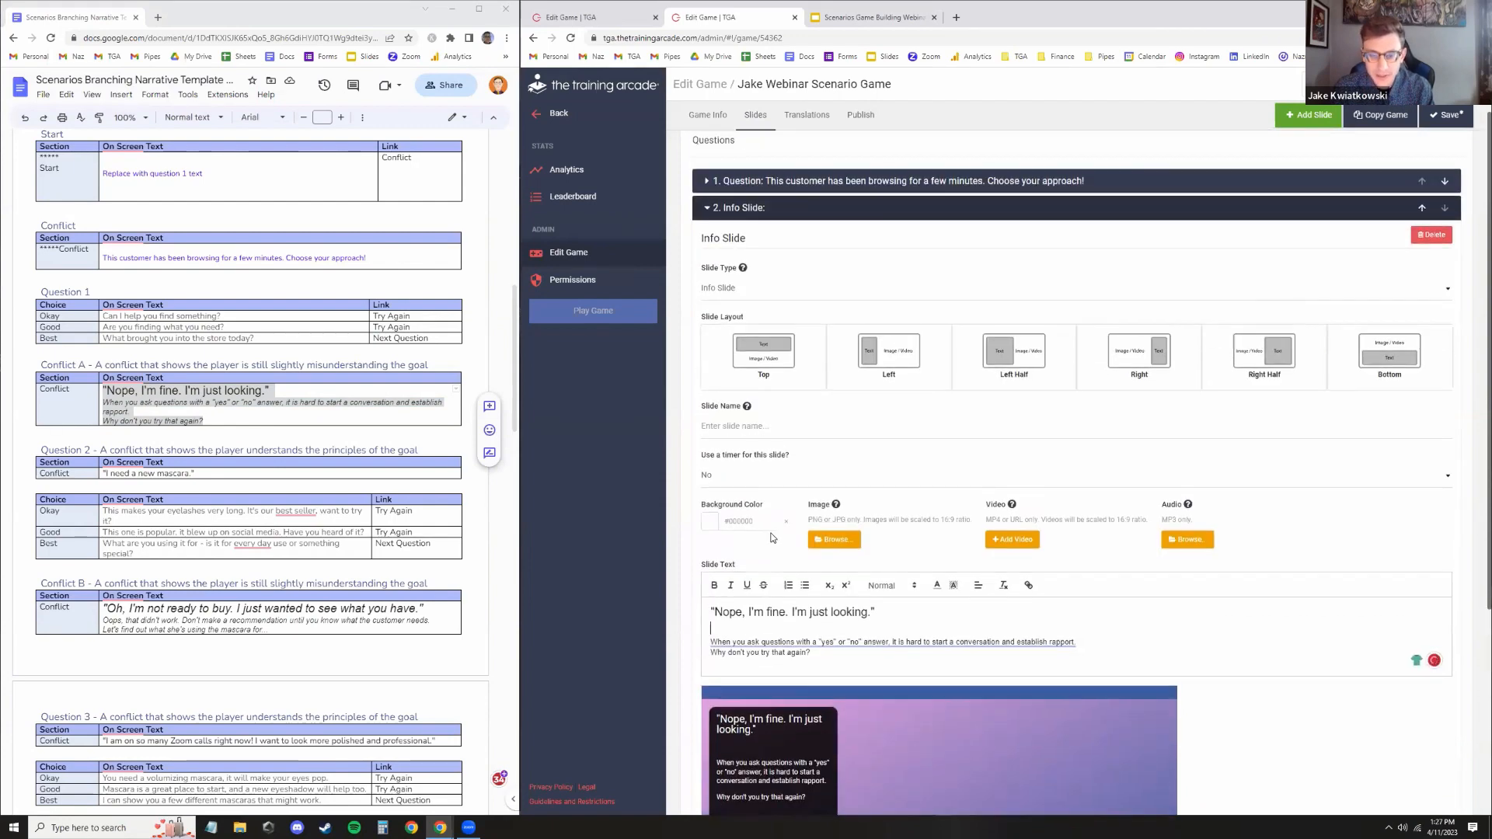
left_click(833, 541)
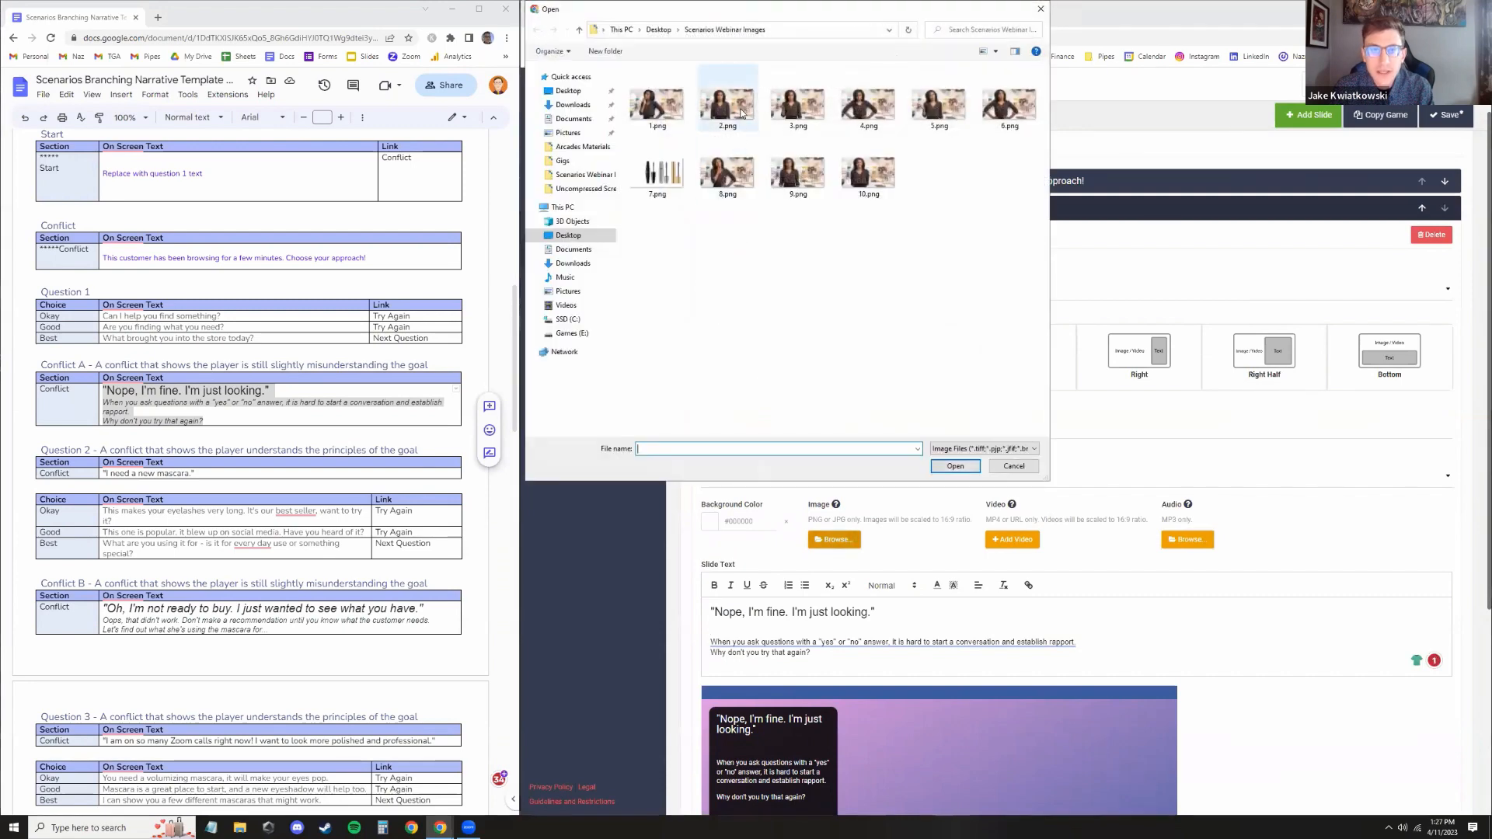
double_click(728, 105)
scroll(920, 637, "down", 2)
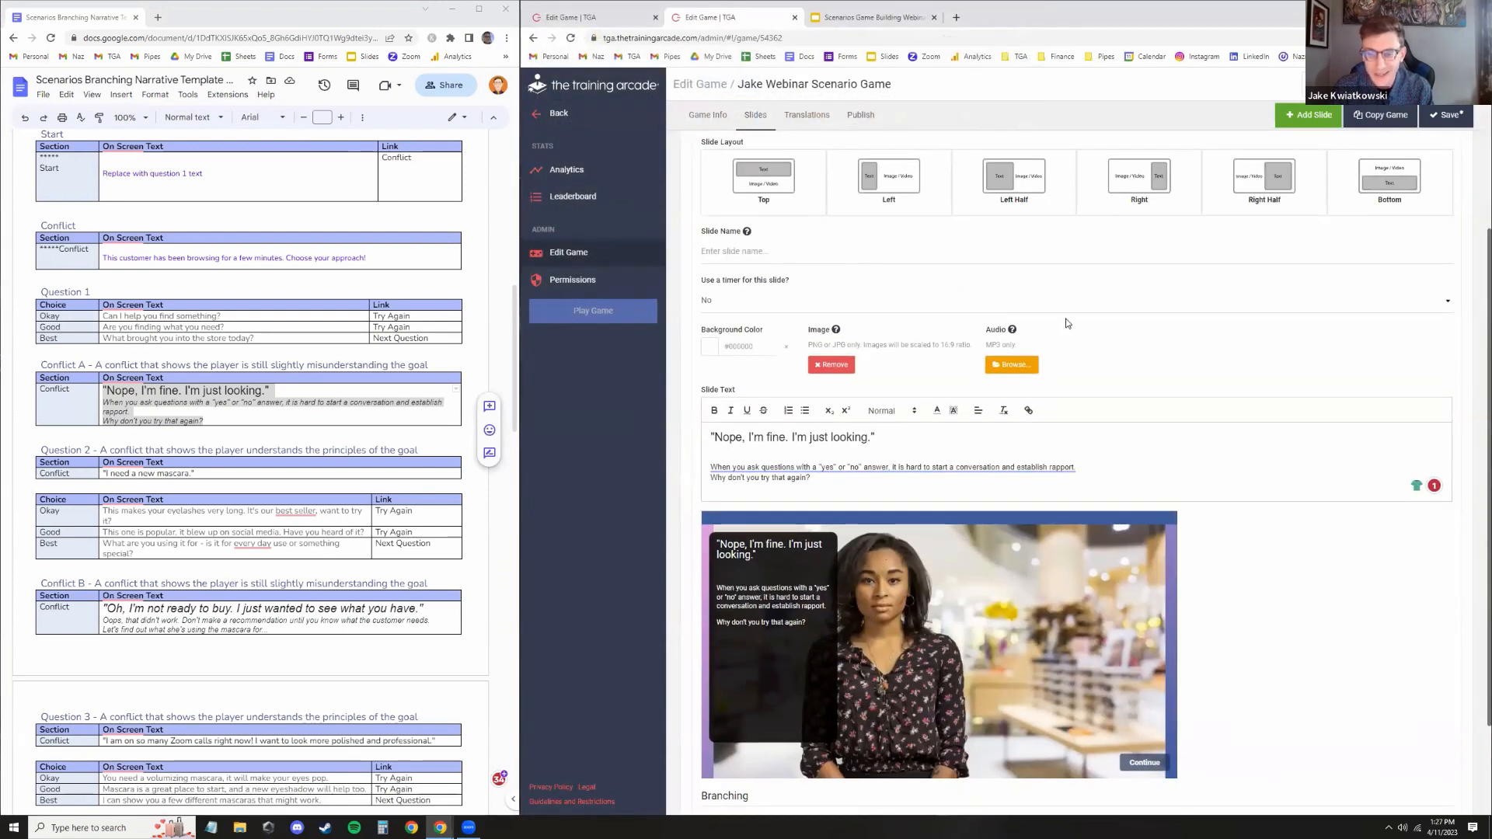
Set the info slide's layout to Right
scroll(1049, 341, "up", 1)
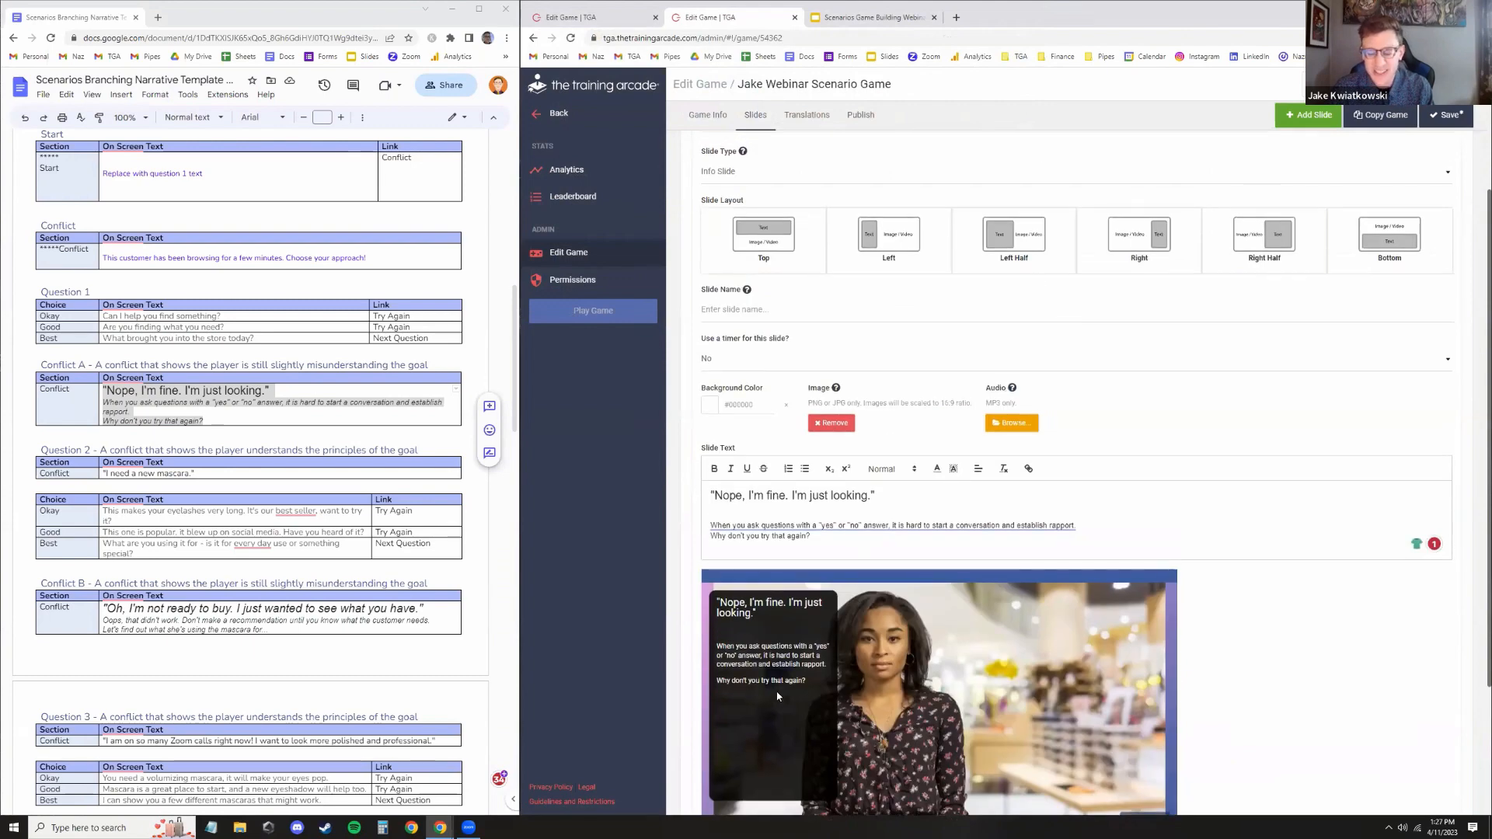
scroll(871, 504, "down", 3)
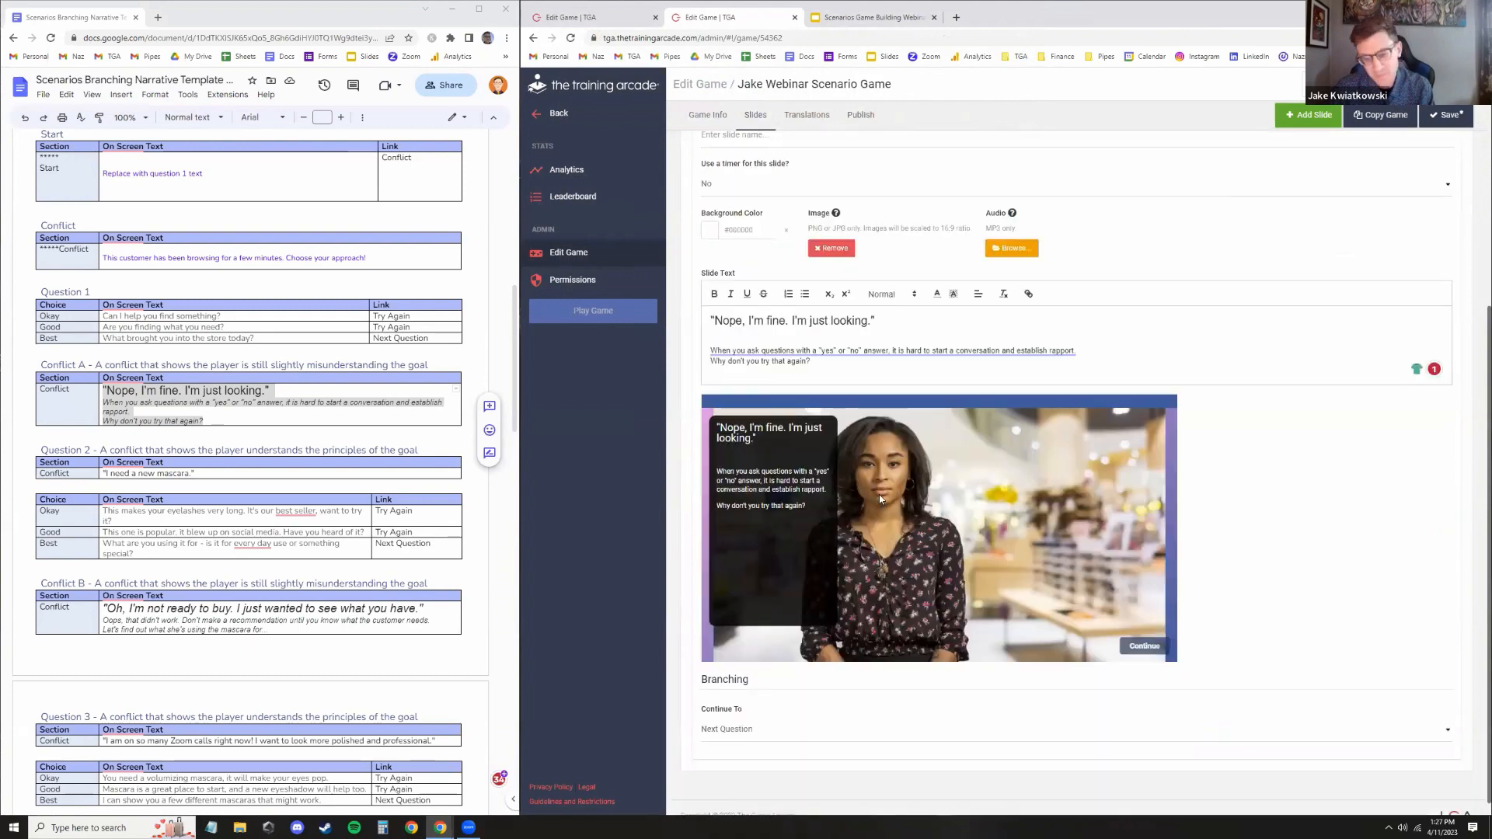
scroll(902, 496, "up", 5)
scroll(988, 409, "down", 2)
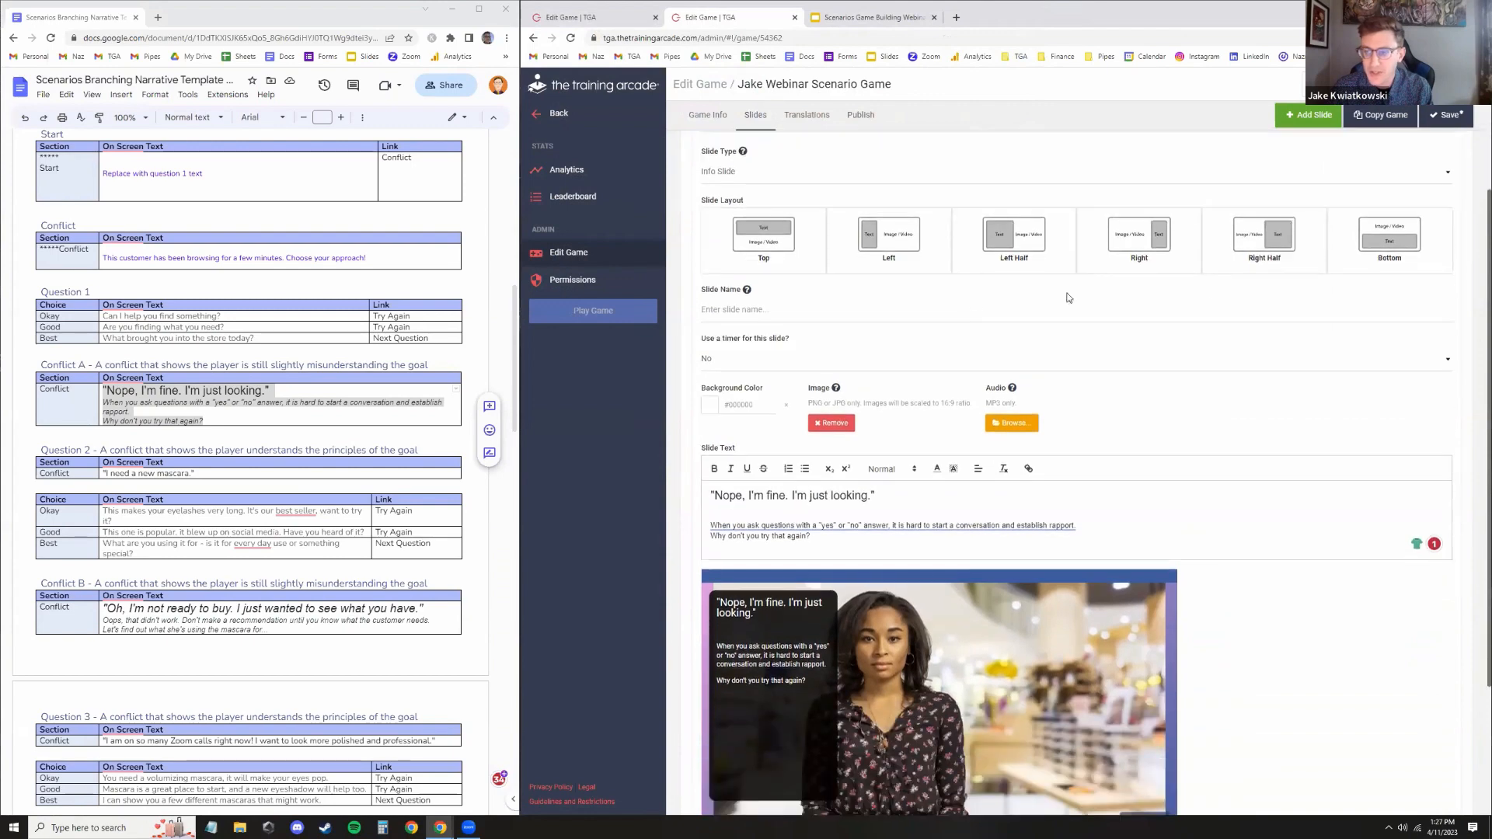
left_click(1150, 248)
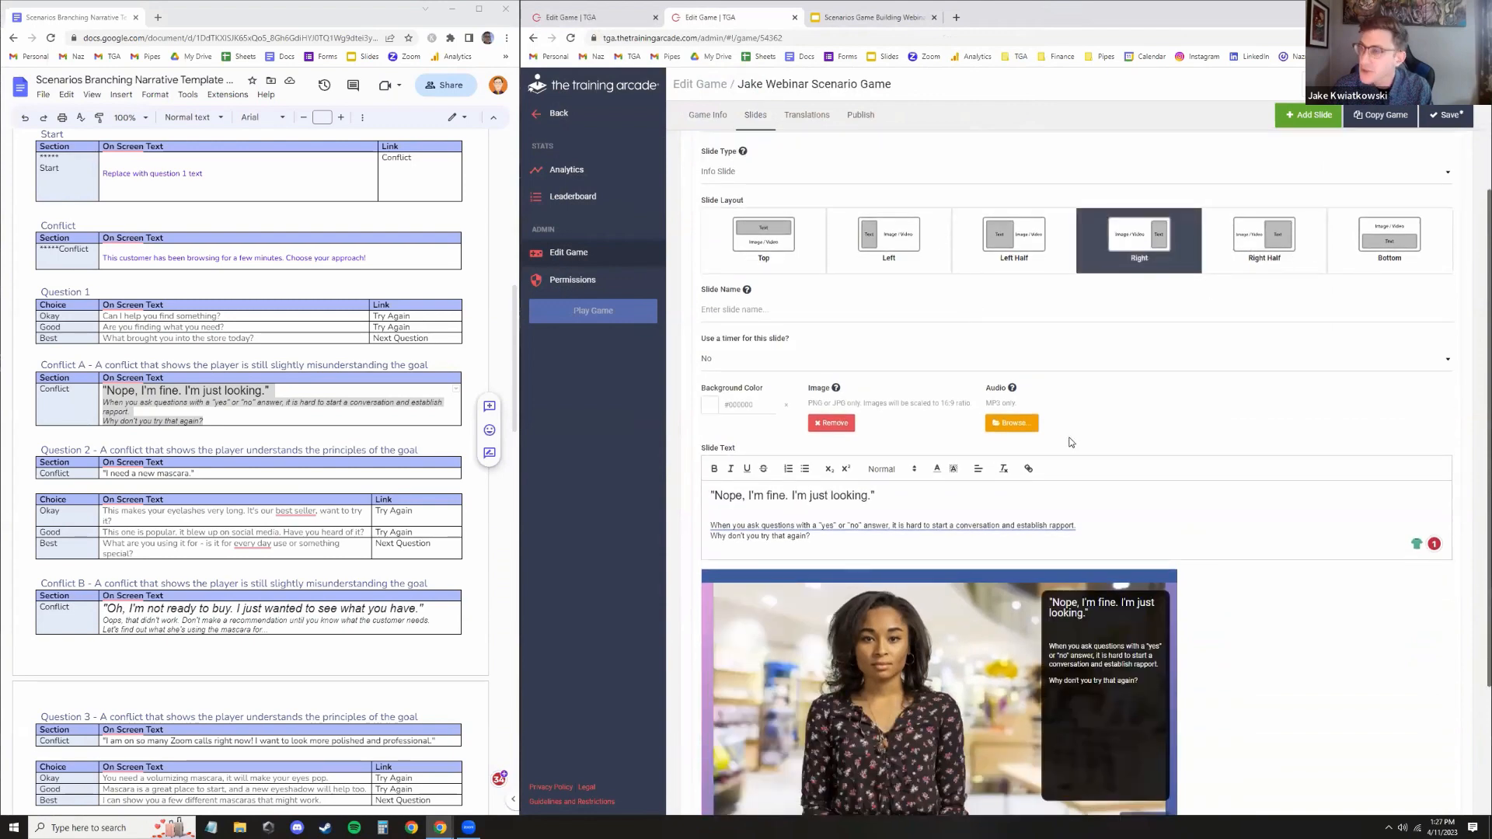
Name the info slide Incorrect Answer #1
left_click(802, 309)
scroll(1010, 466, "up", 3)
type("Inc")
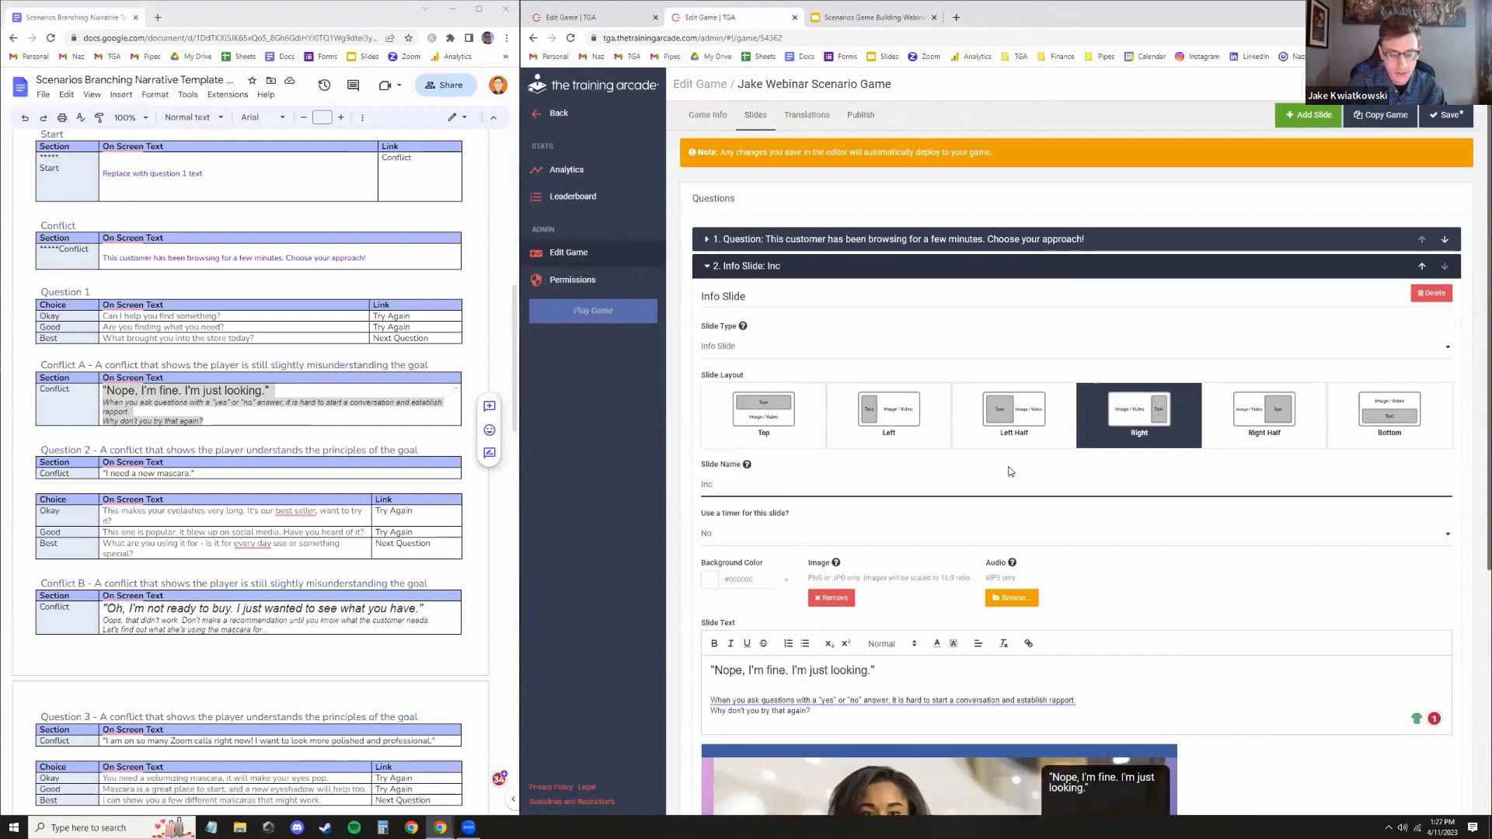
type("orere")
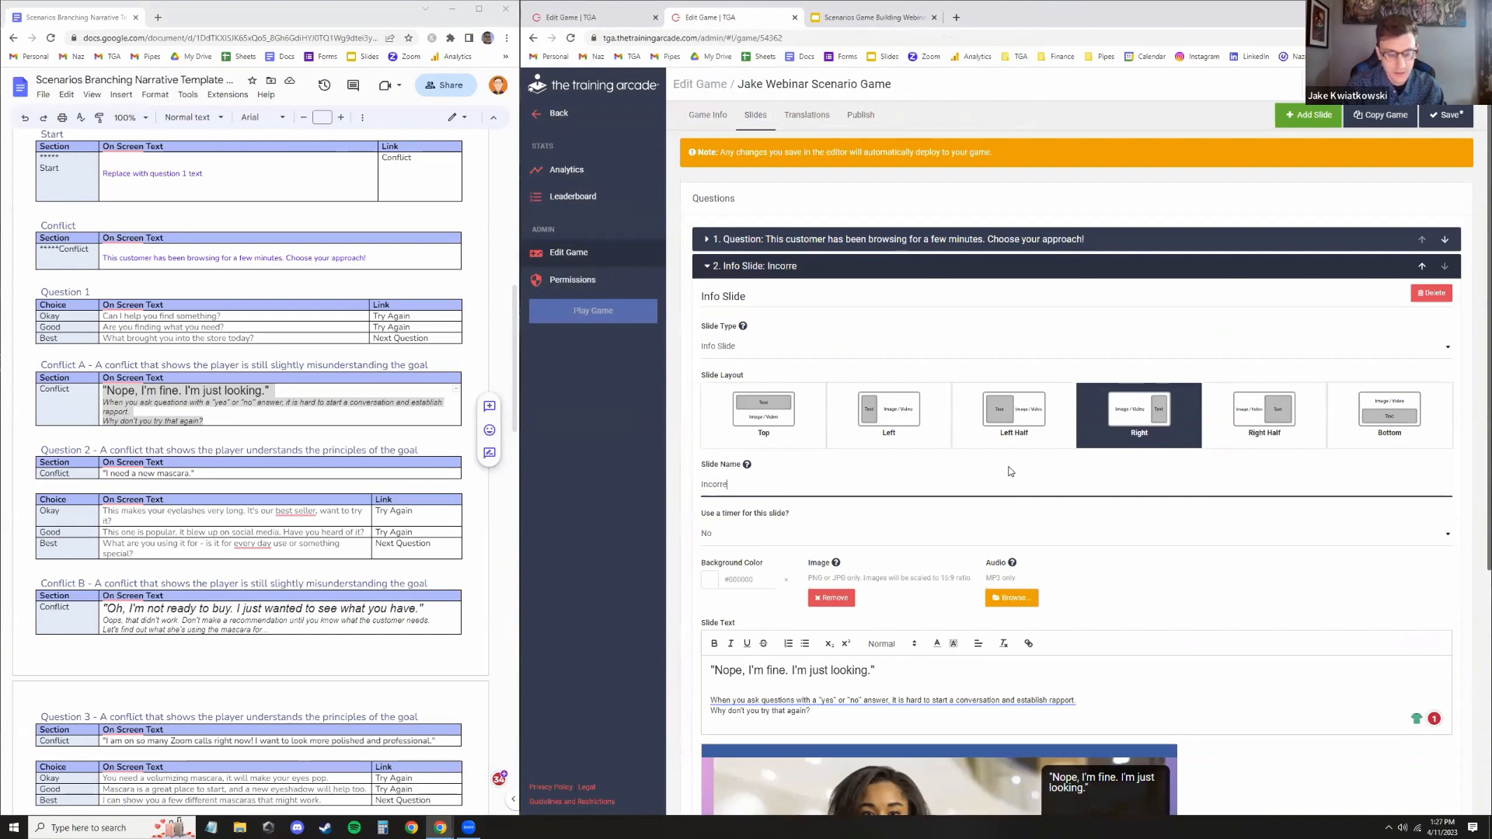
type("ct Answer #1")
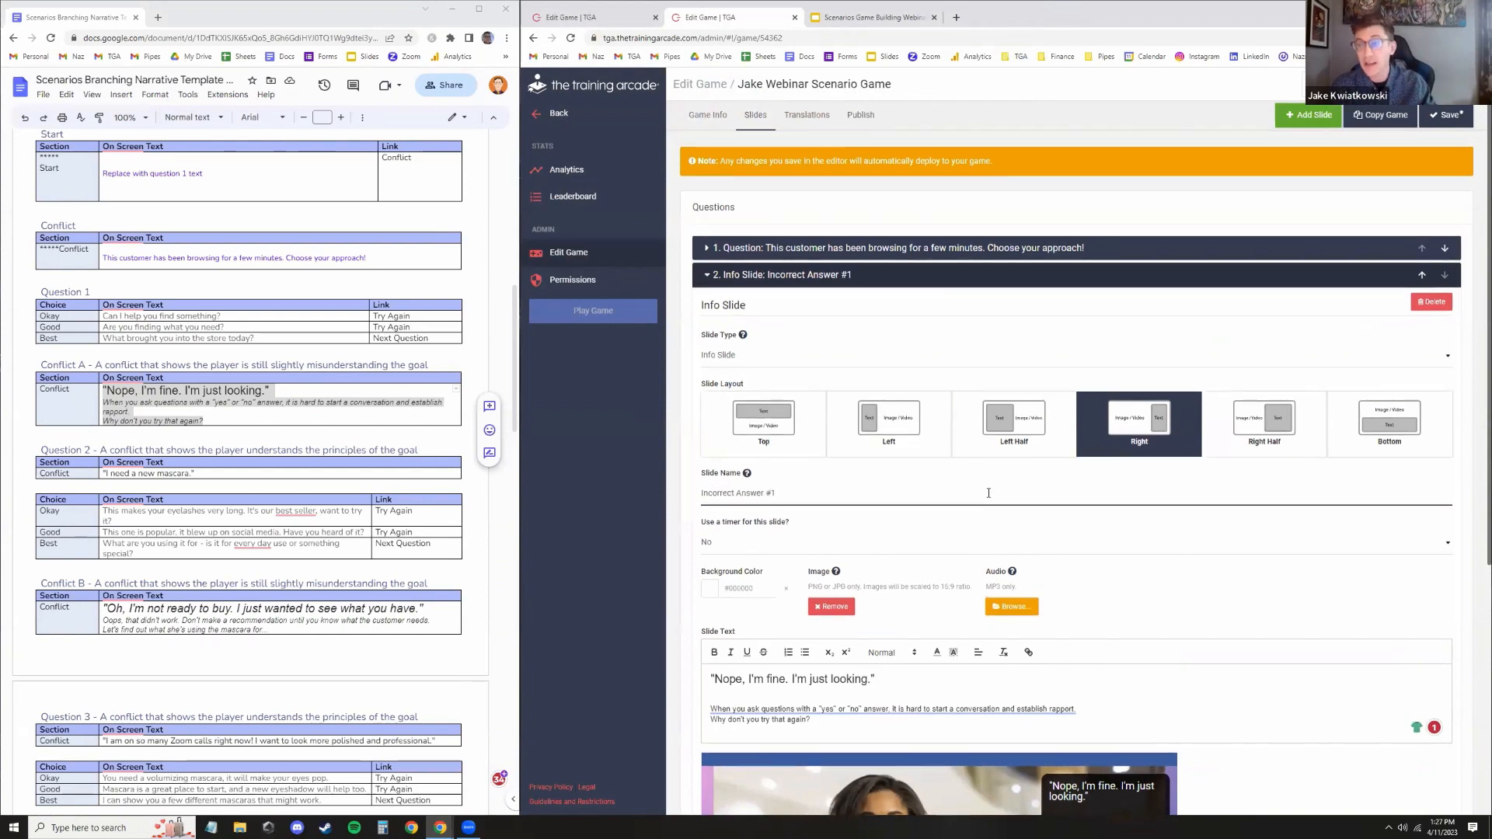
scroll(966, 484, "down", 4)
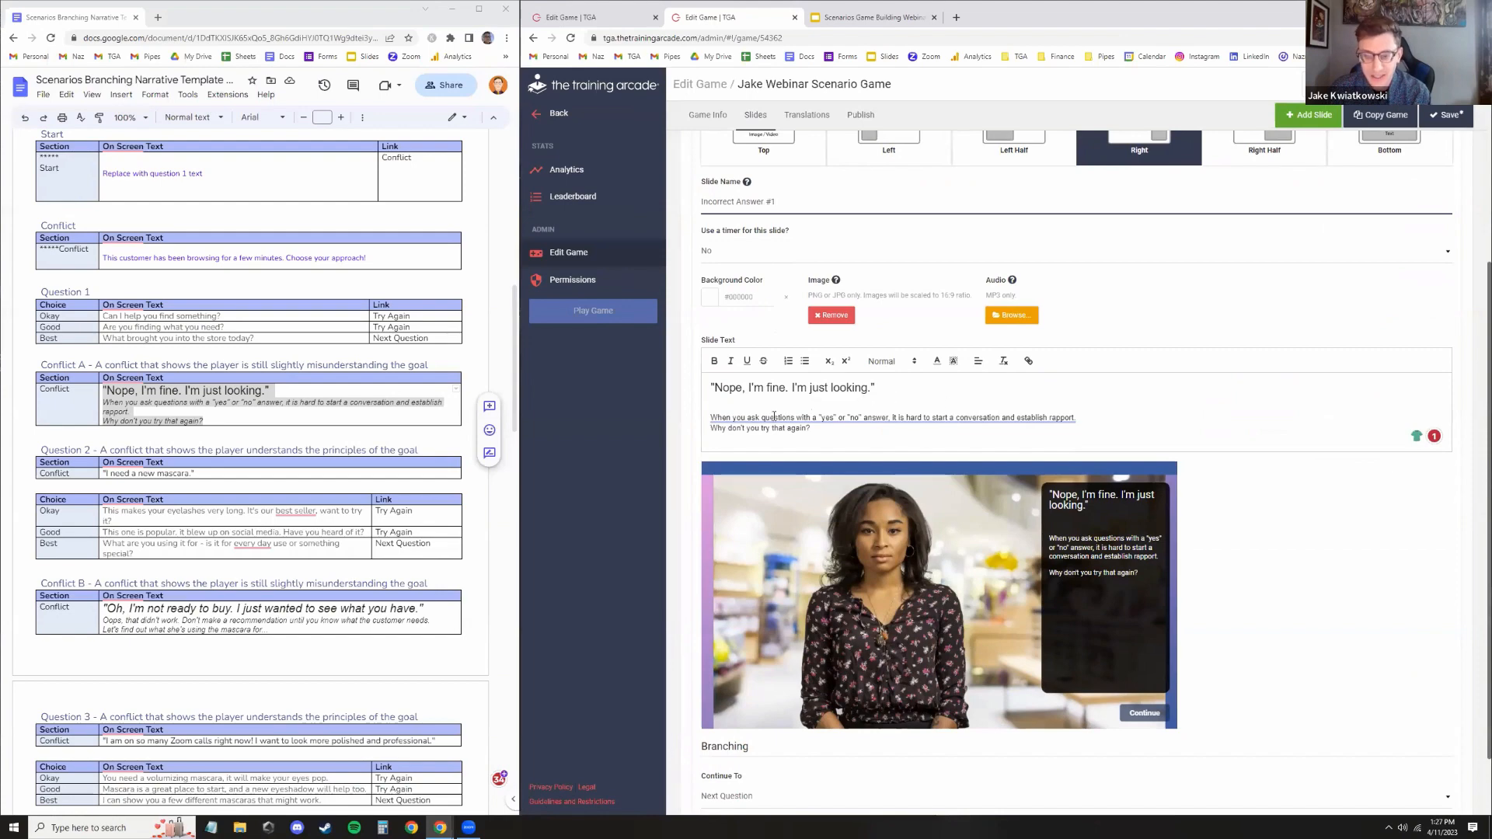
mouse_move(809, 416)
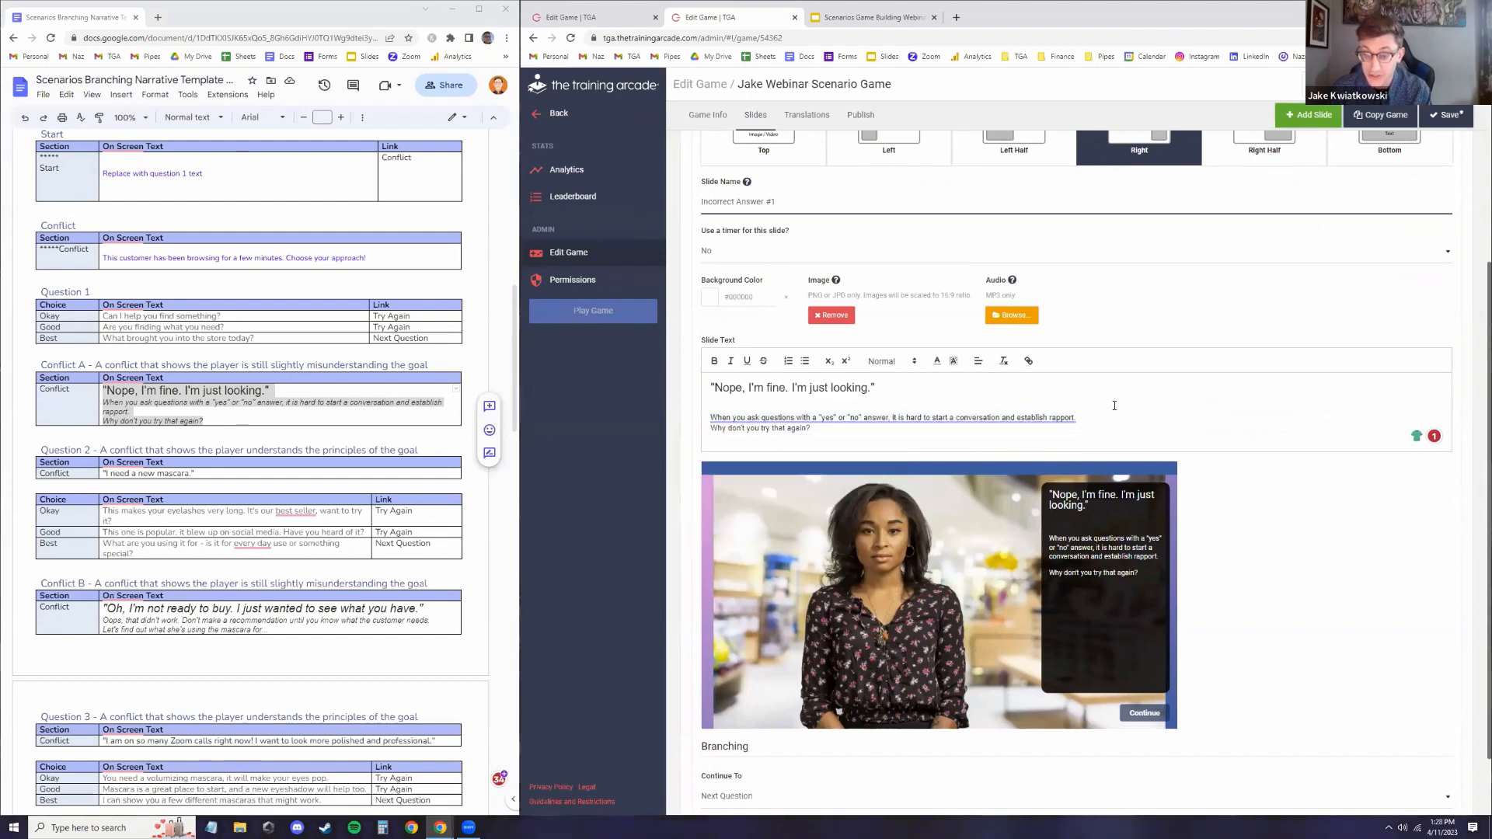
Set the info slide's branching to continue to question 1, then save the game
left_click(863, 435)
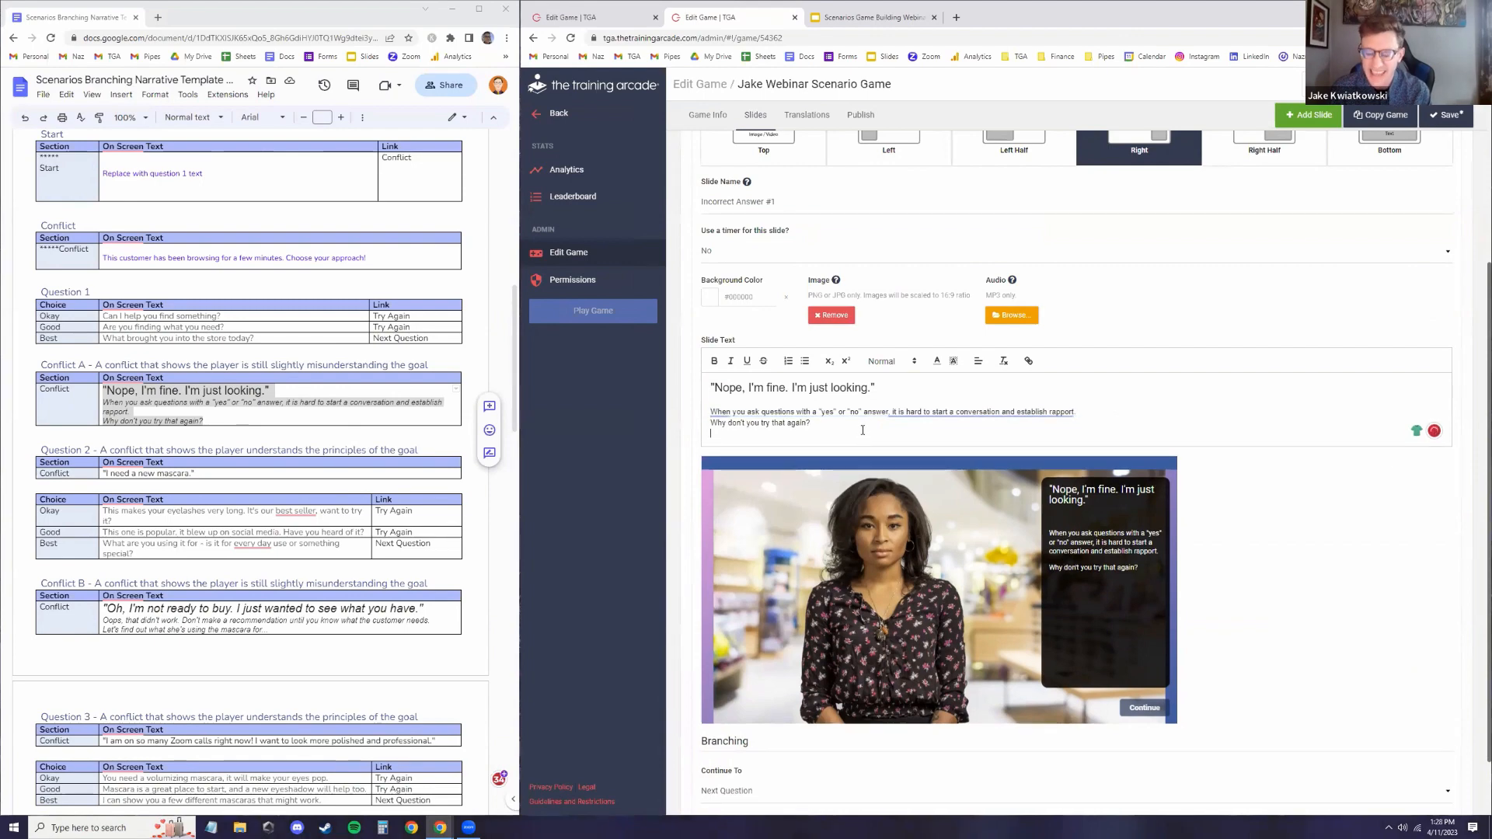
scroll(868, 439, "down", 1)
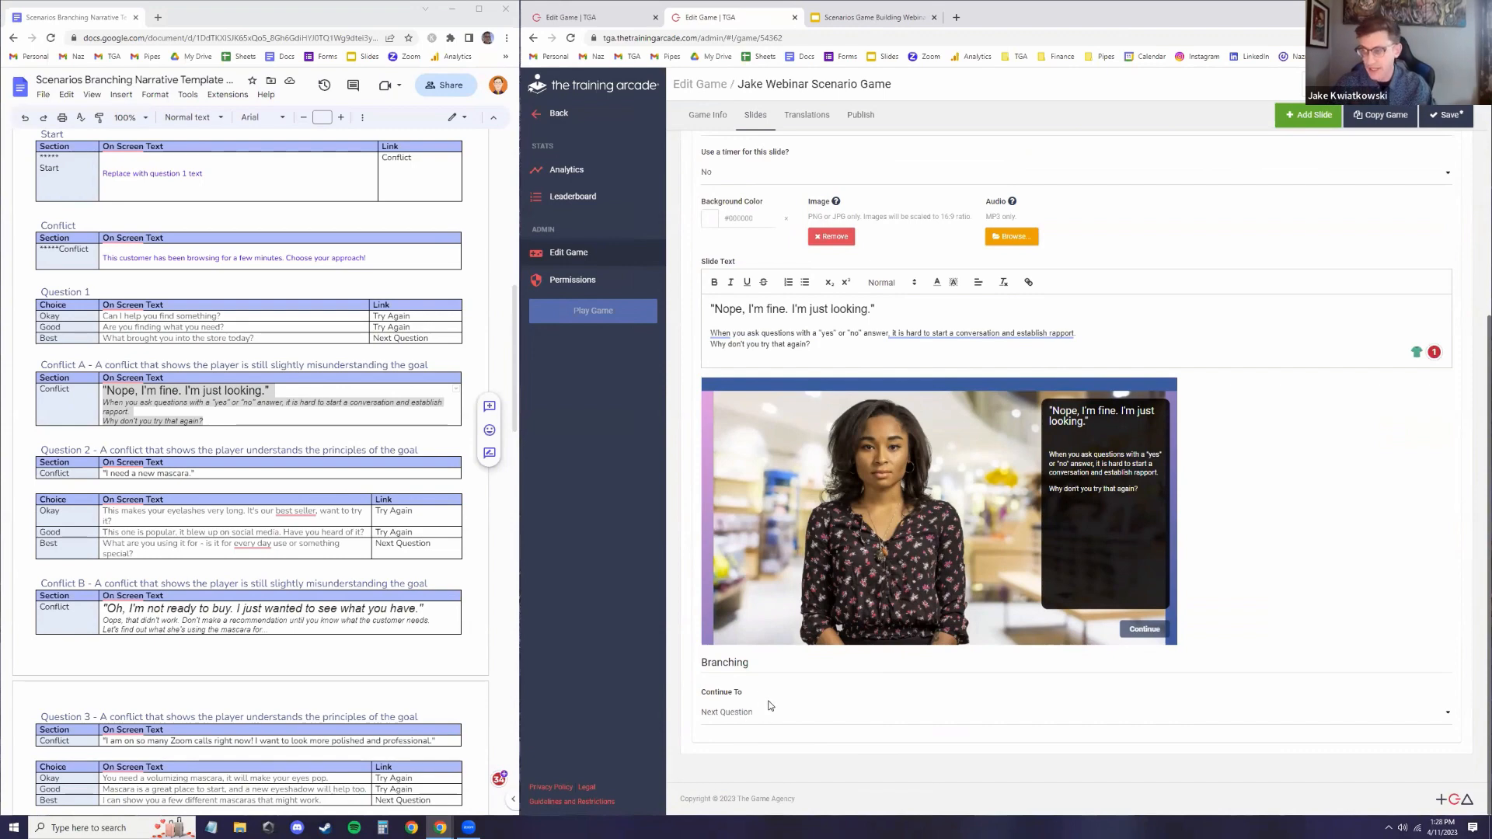
scroll(769, 706, "up", 7)
left_click(800, 255)
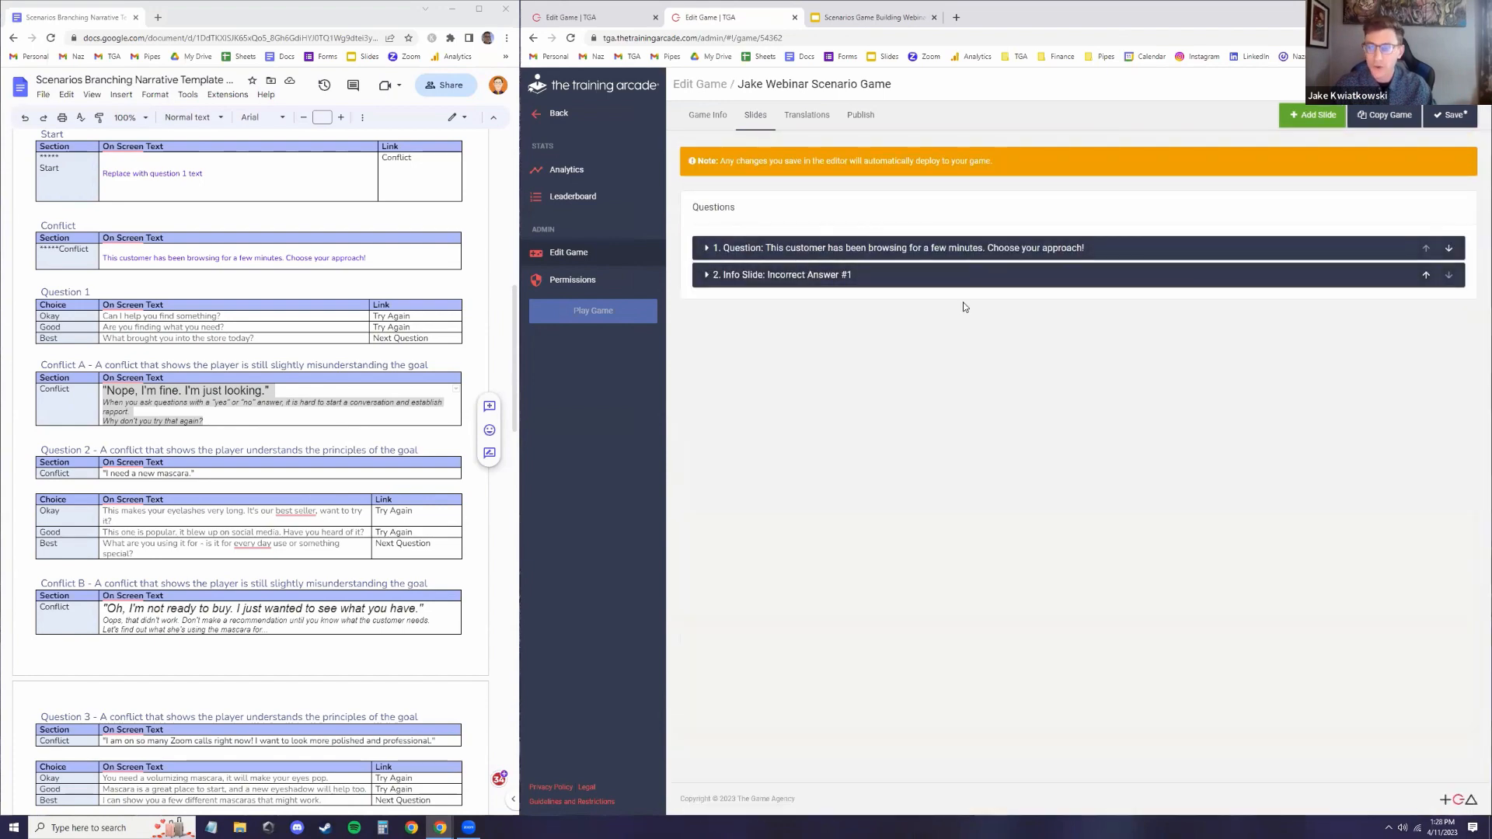
left_click(829, 277)
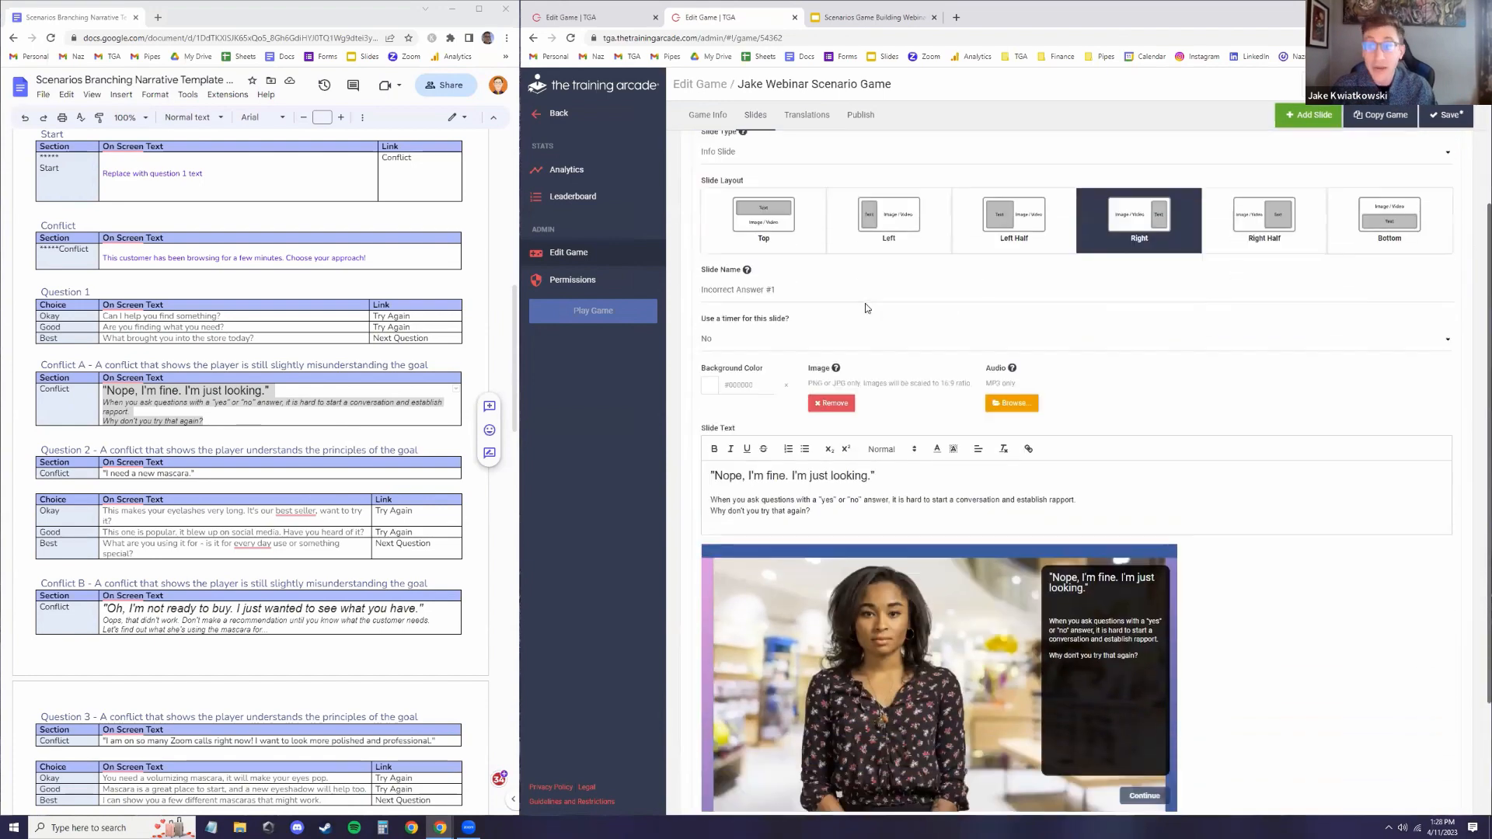
scroll(866, 308, "down", 3)
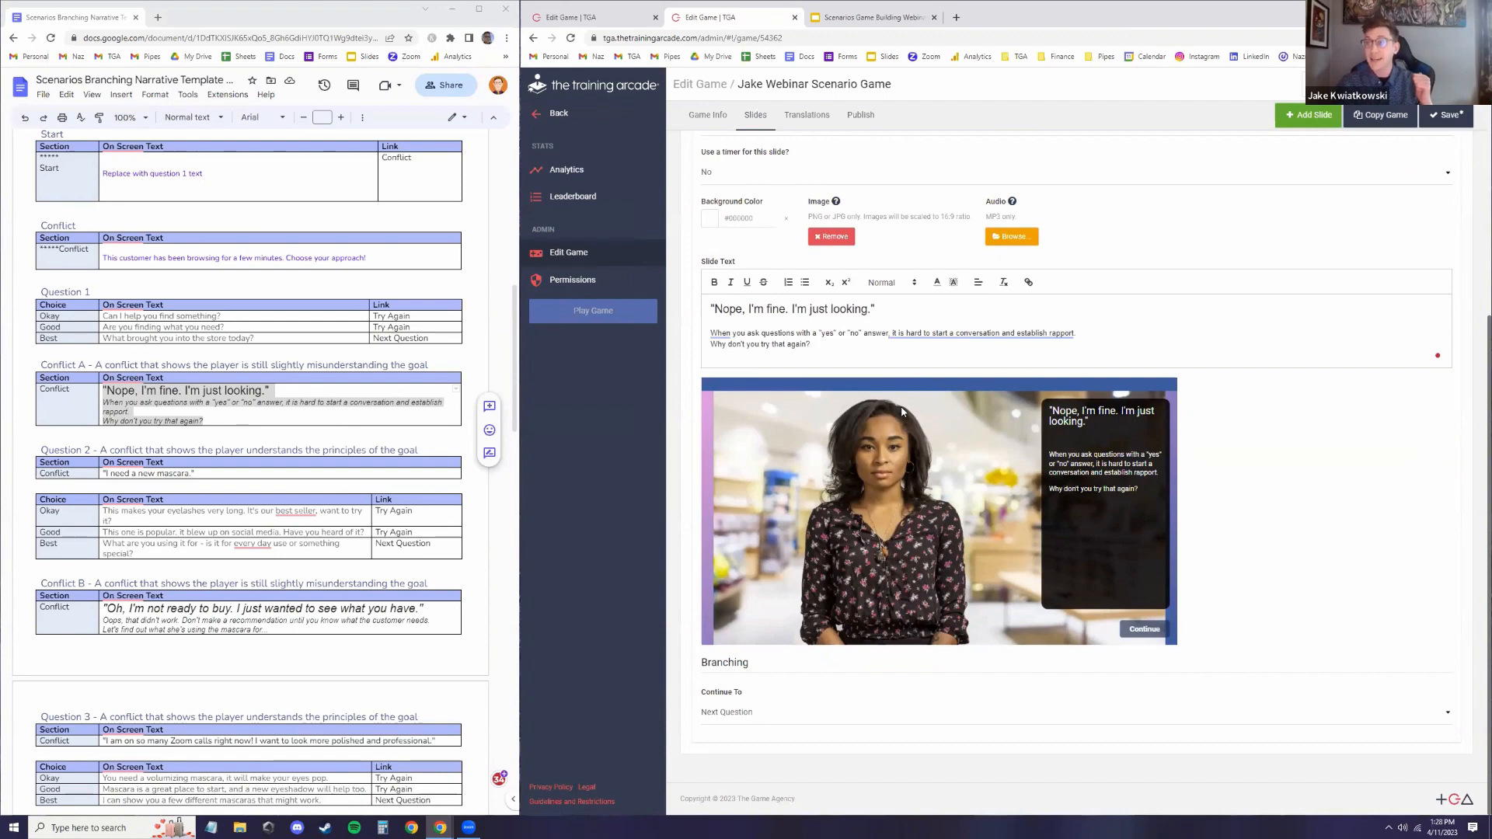
left_click(765, 711)
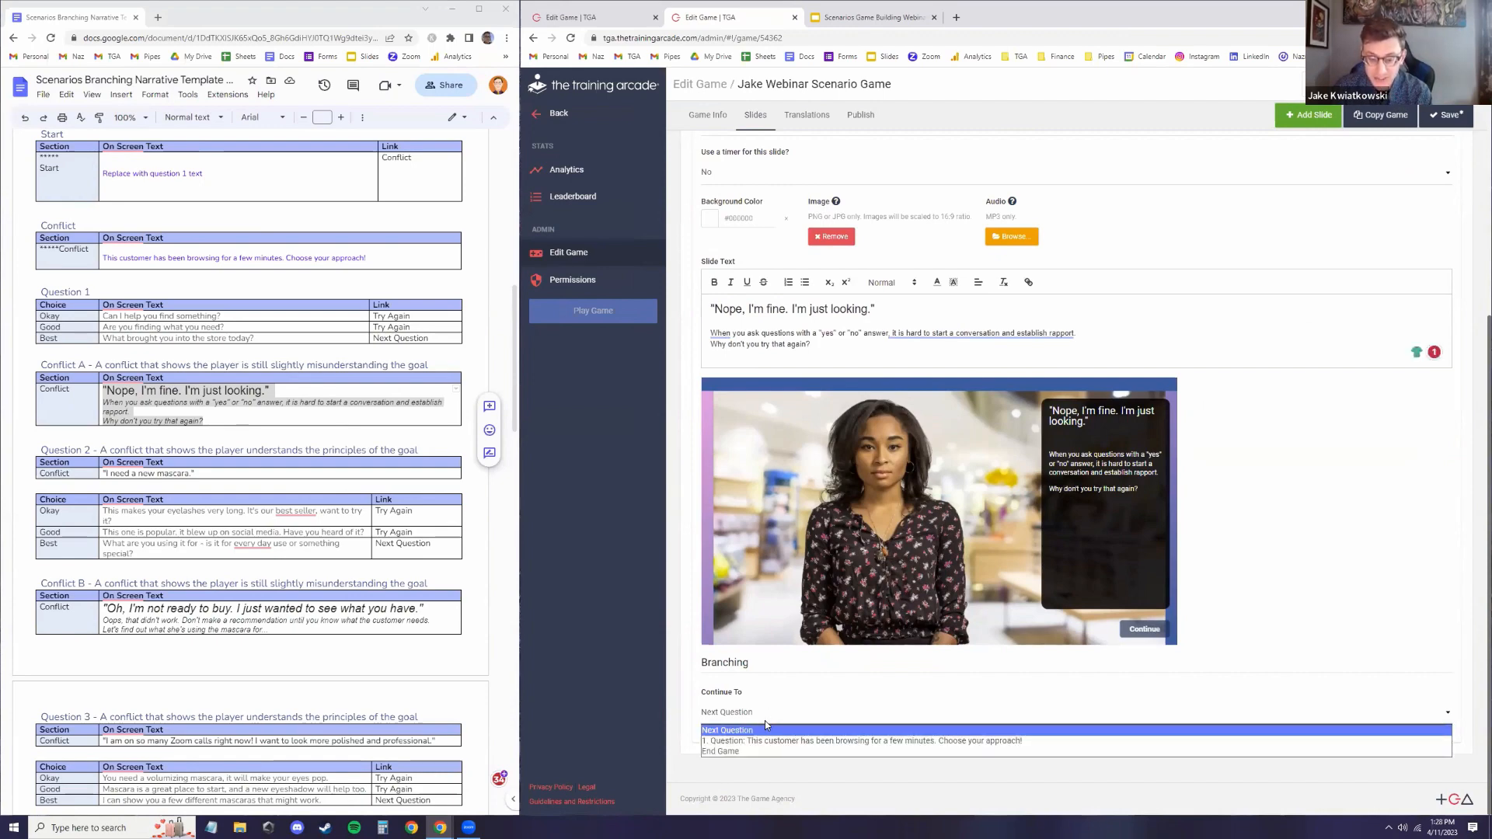
left_click(765, 741)
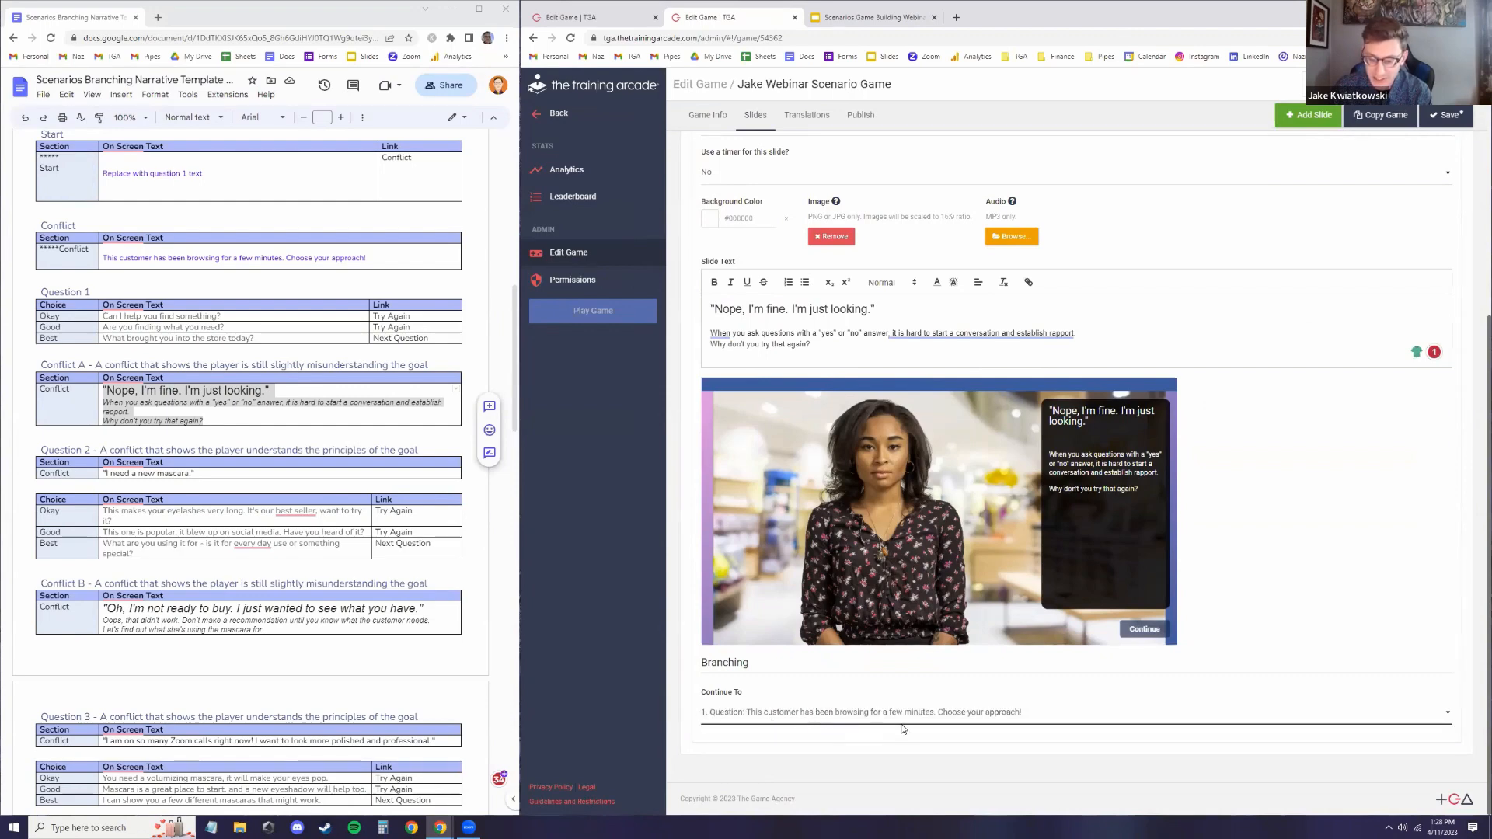
scroll(1031, 561, "up", 5)
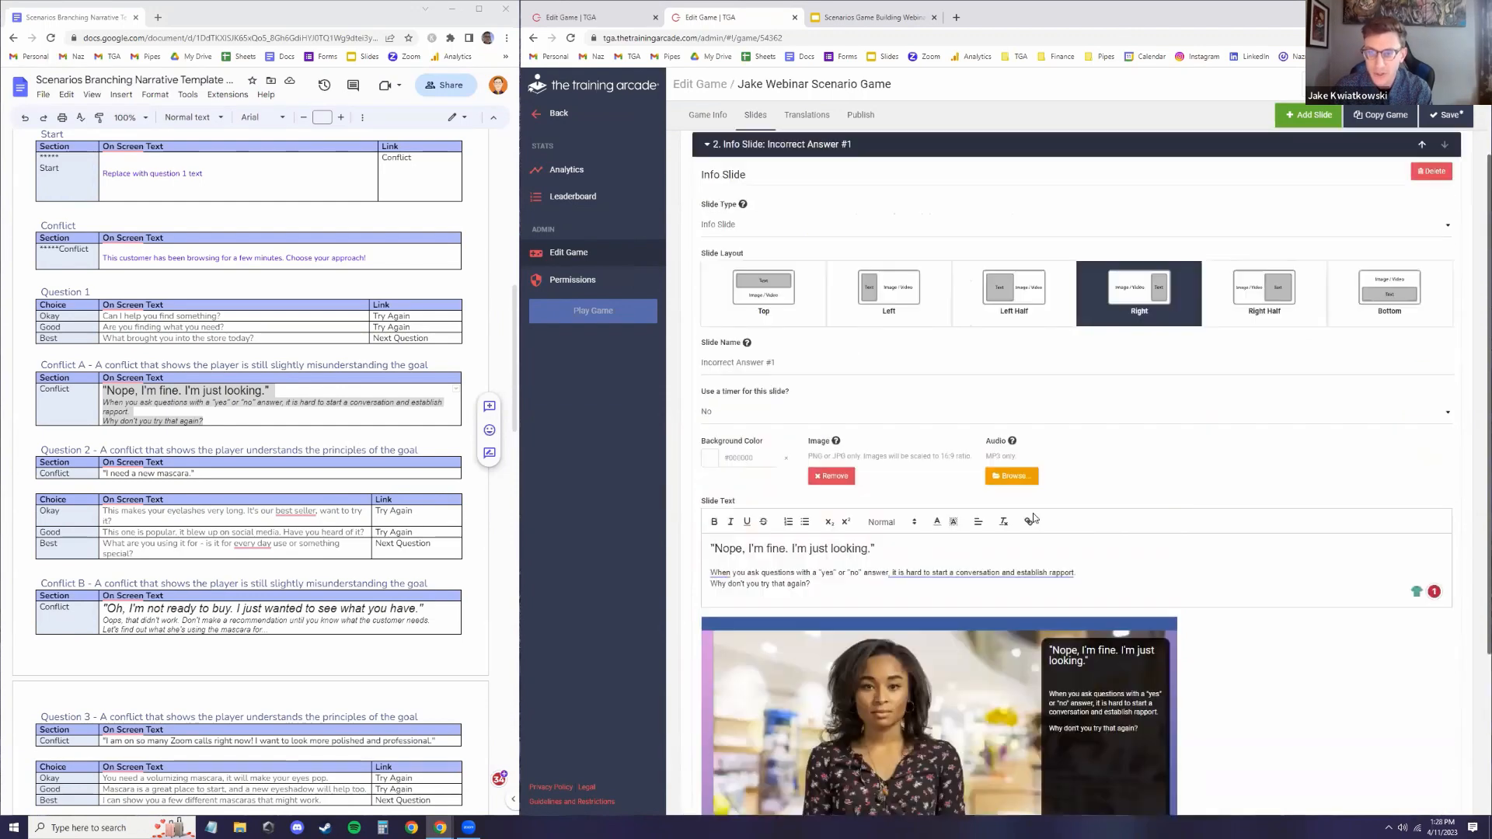
left_click(1456, 114)
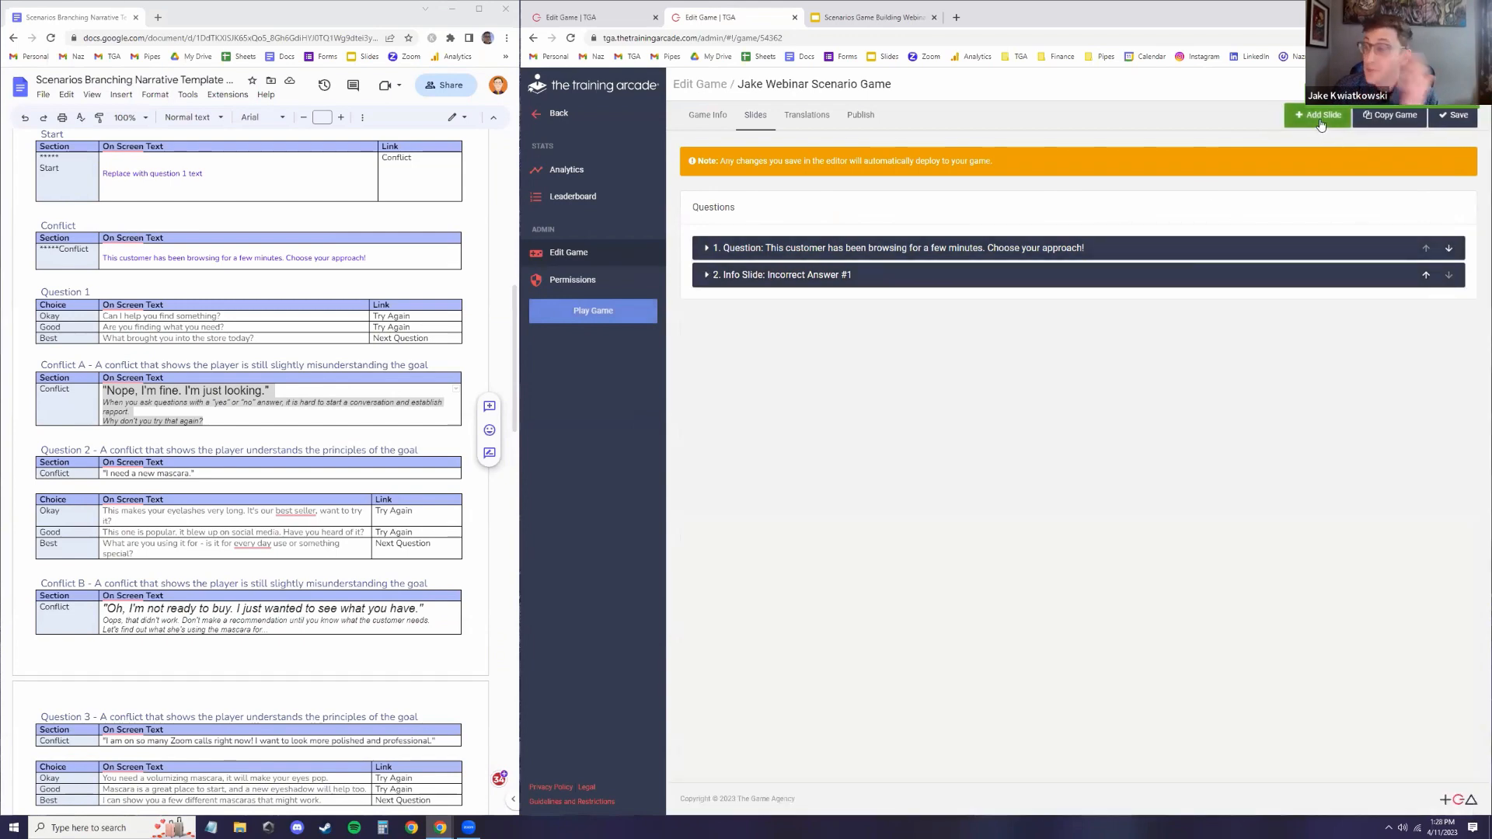
Add a new question slide and paste "I need a new mascara." from the script as its question text
left_click(1320, 118)
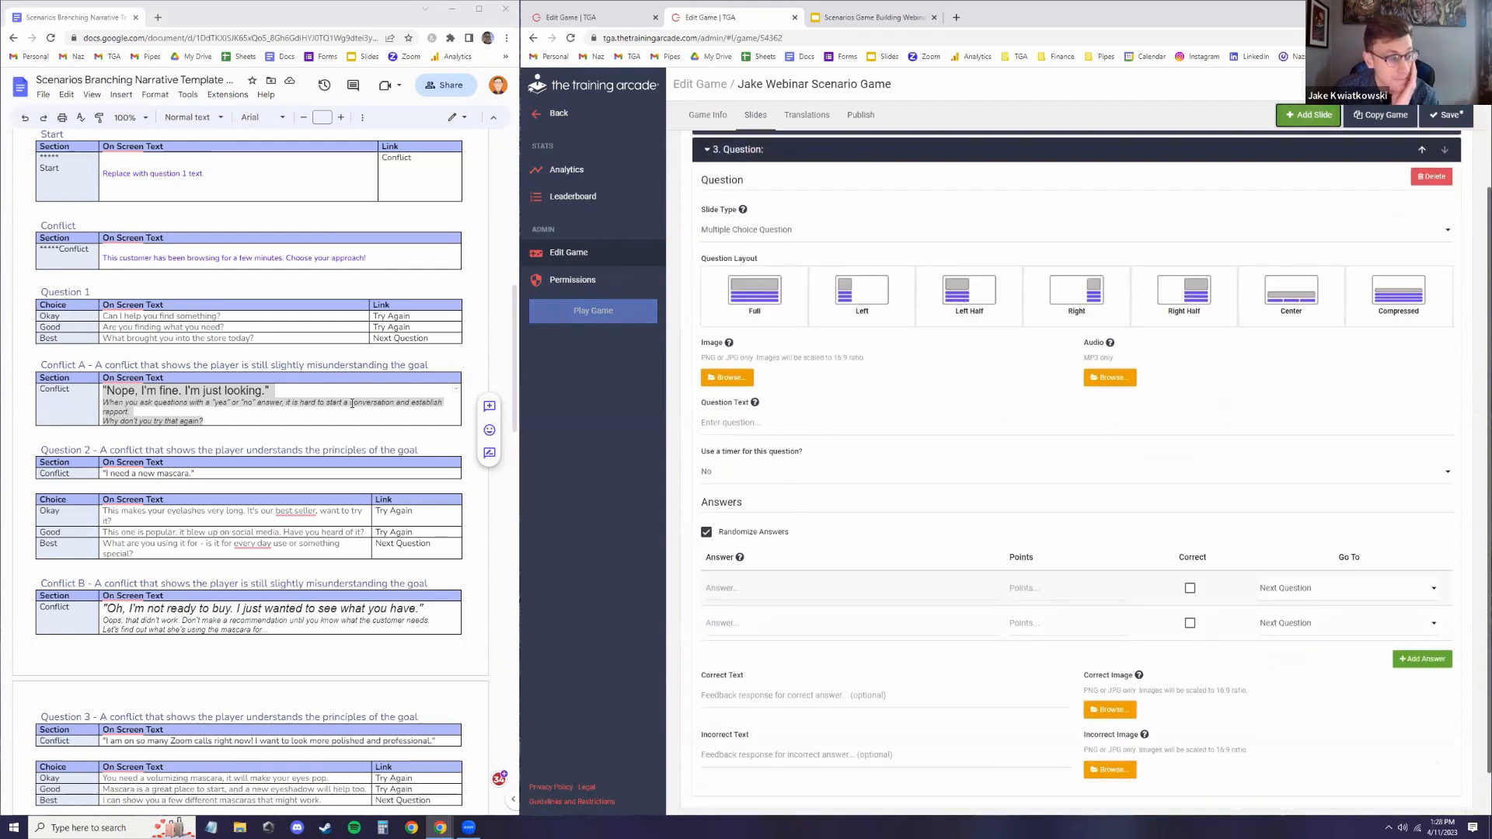
left_click(147, 472)
triple_click(147, 472)
key("ctrl+c")
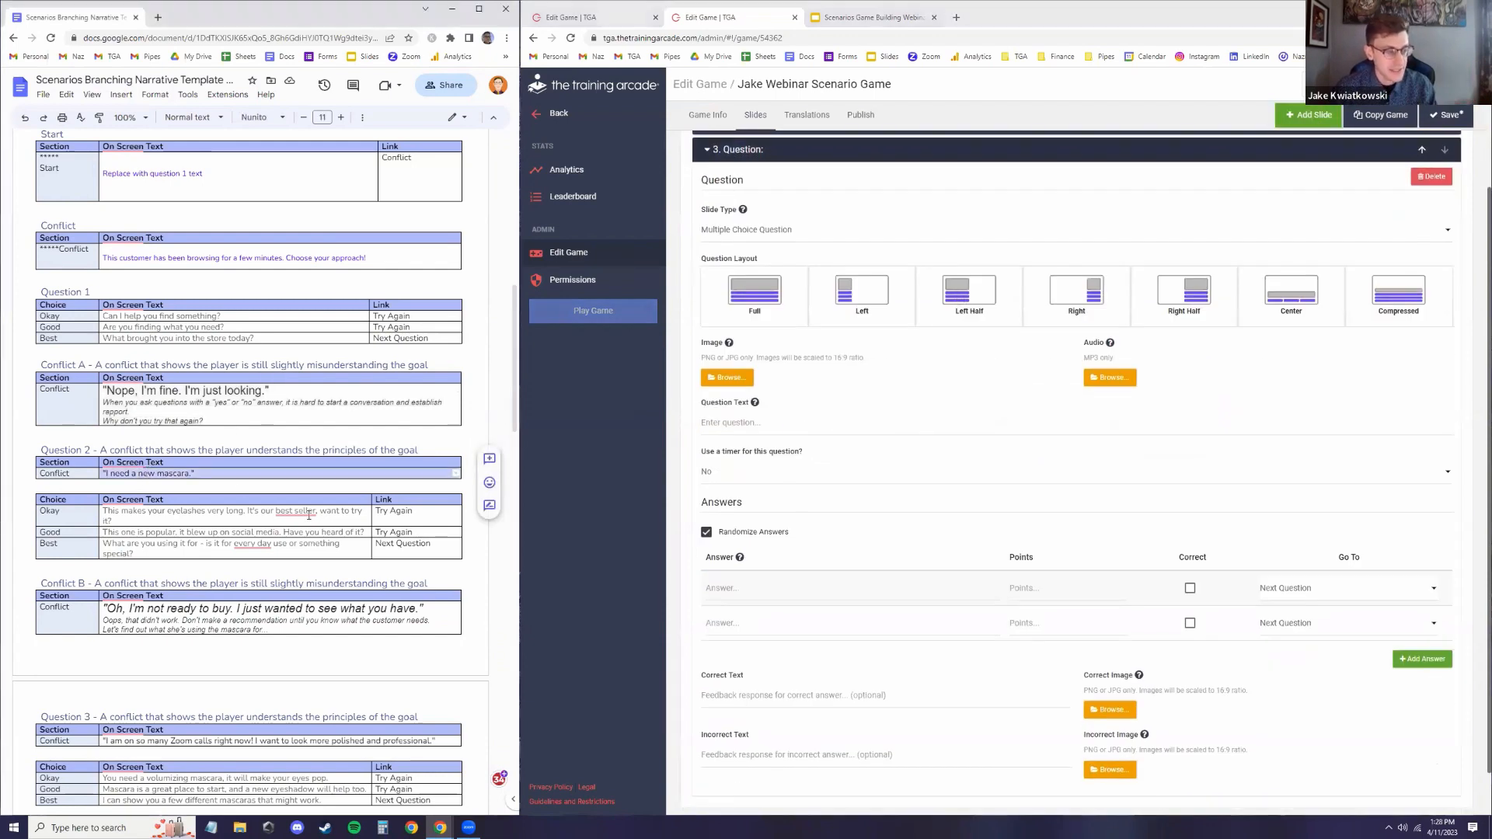
left_click(742, 427)
key("ctrl+v")
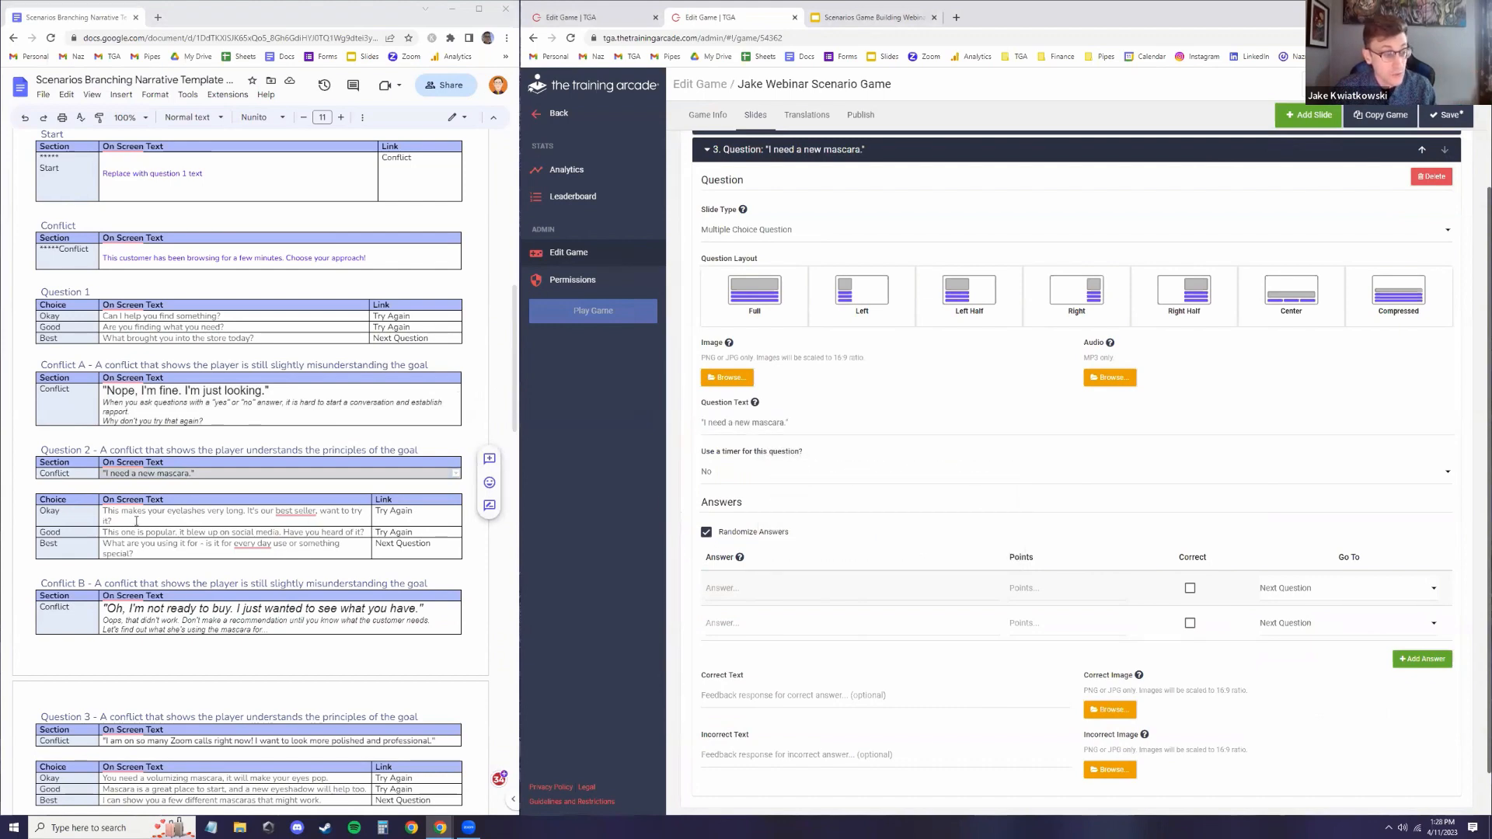
Paste the Okay and Good choices from the script's Question 2 table into the first two answers
left_click_drag(366, 521, 100, 509)
key("ctrl+c")
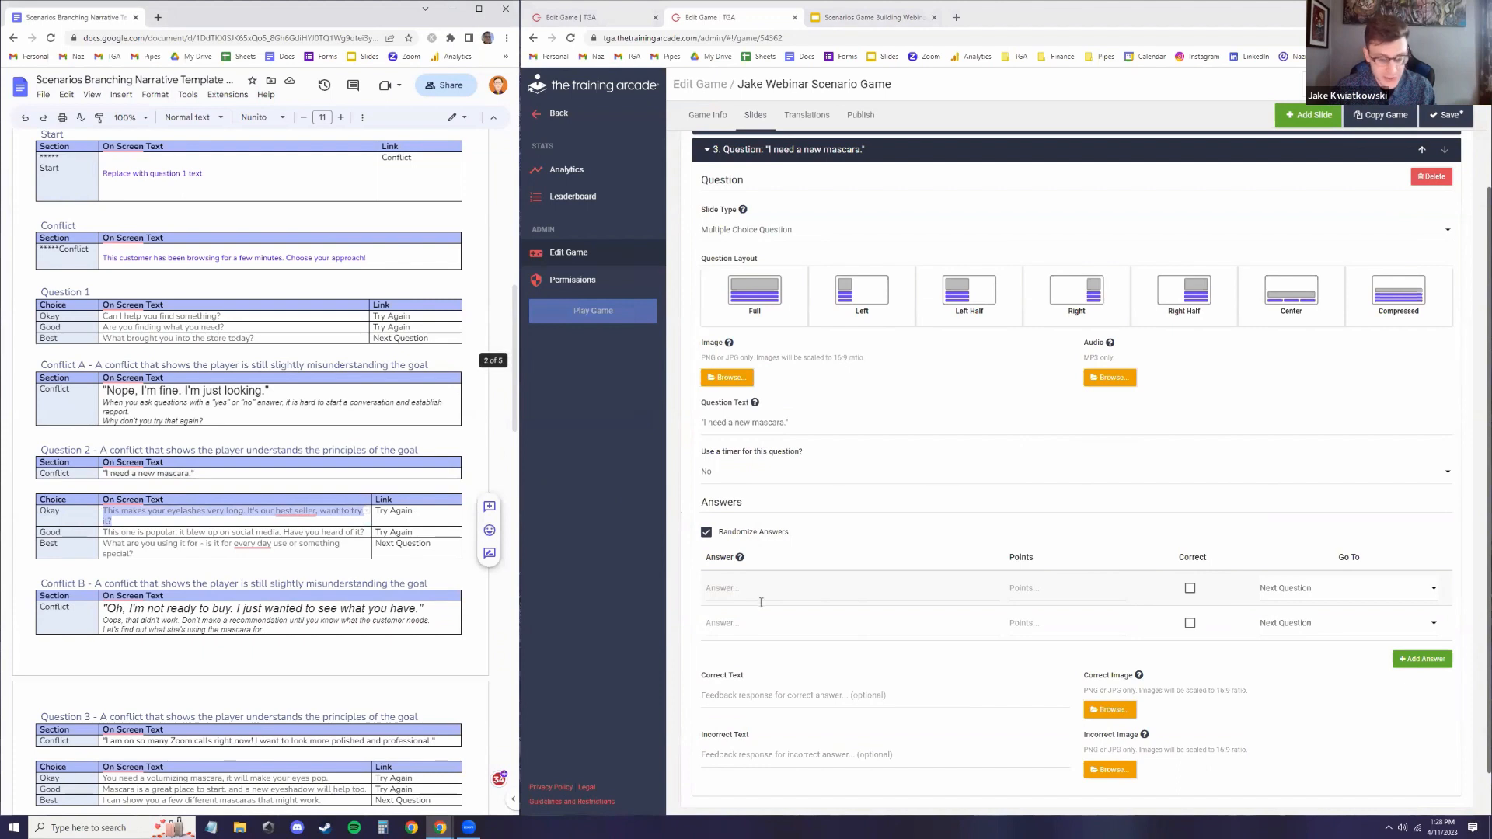
left_click(746, 588)
key("ctrl+v")
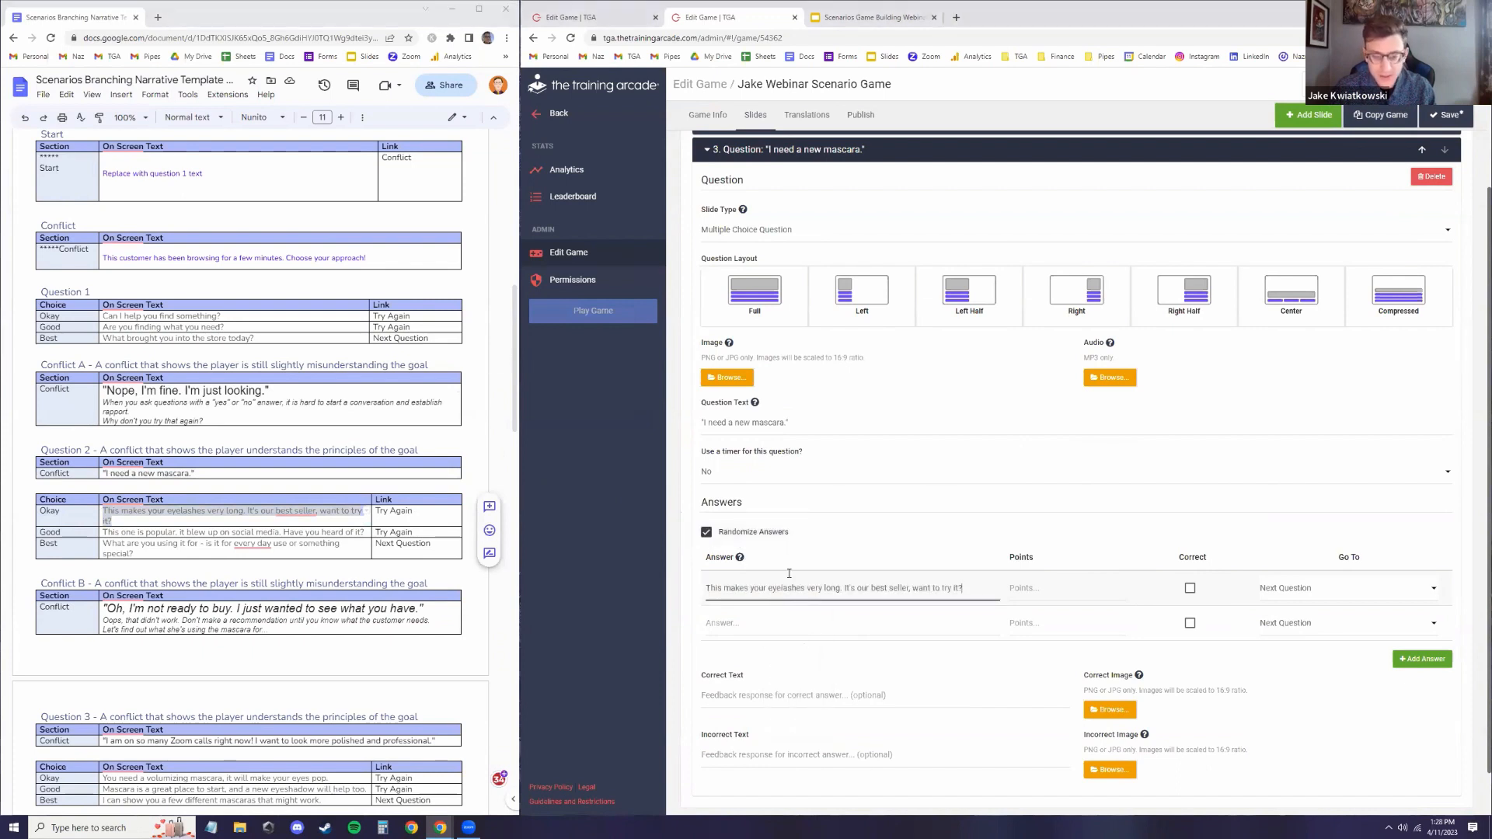
triple_click(278, 532)
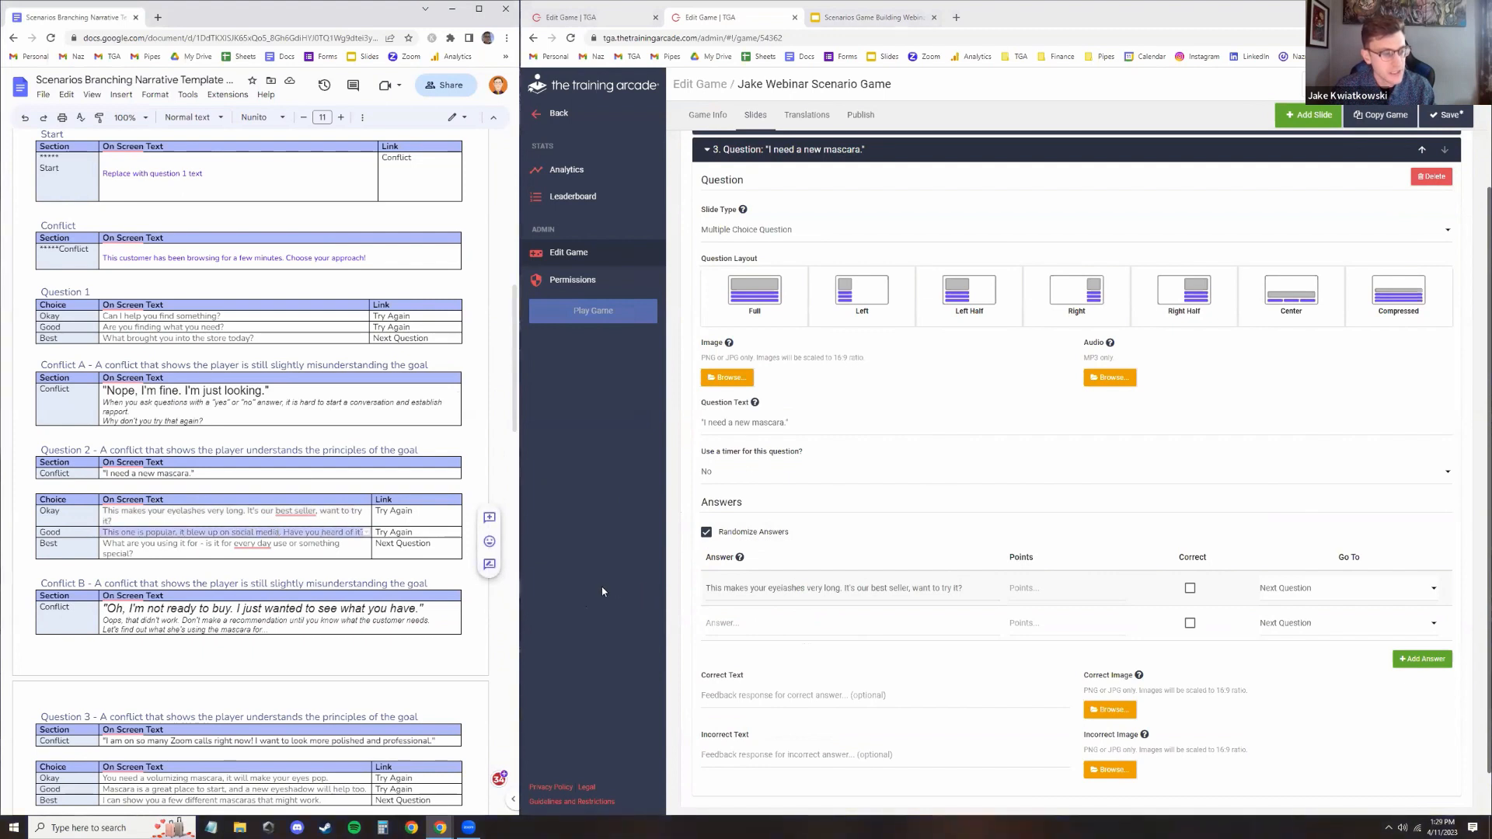
left_click(822, 622)
key("ctrl+v")
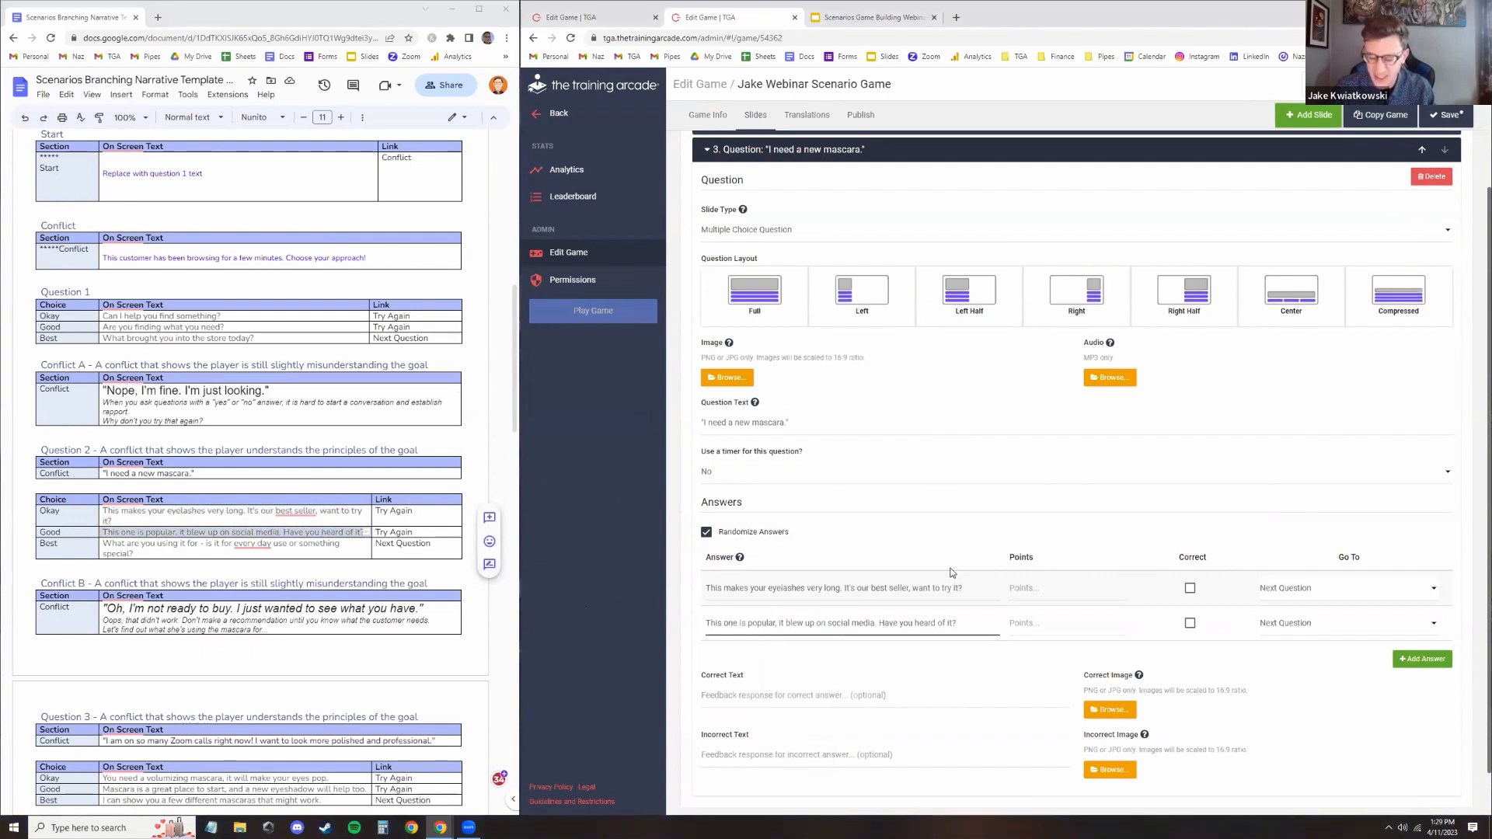
Add a third answer and paste the Best choice, "What are you using it for - is it for every day use or something special?"
left_click(1423, 659)
left_click(185, 548)
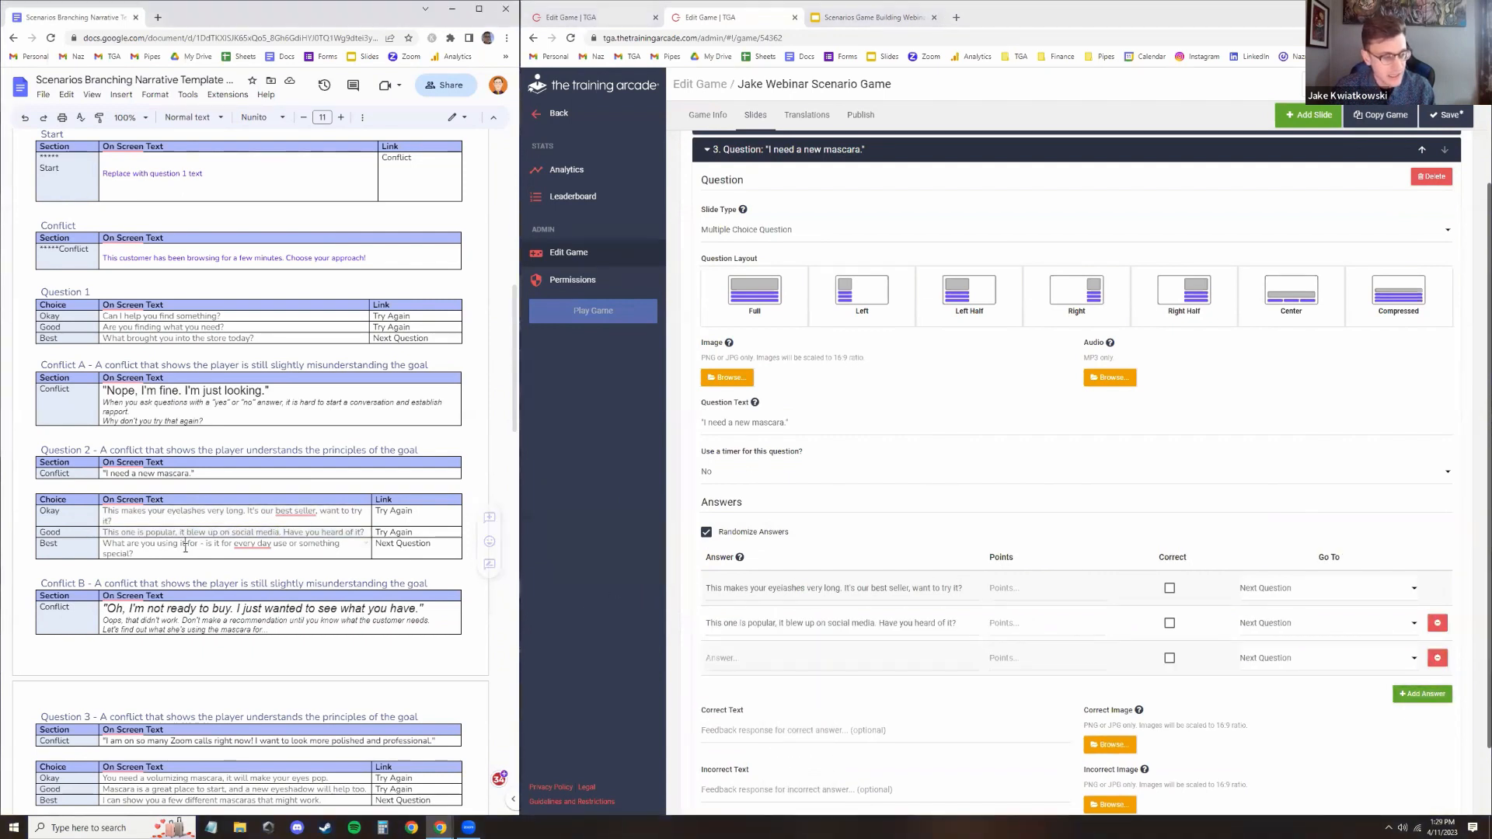
triple_click(185, 549)
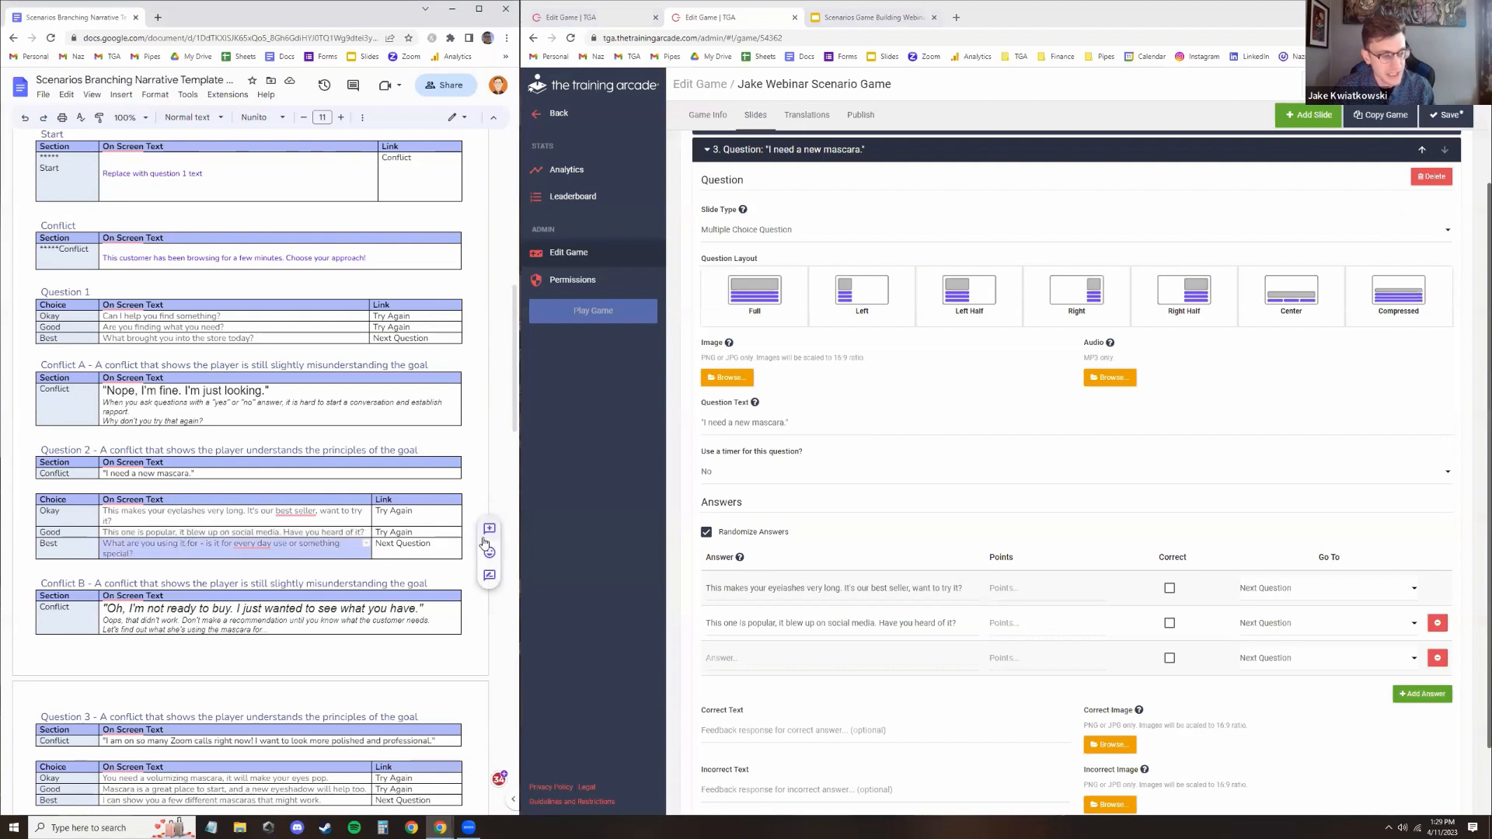
left_click(796, 662)
key("ctrl+v")
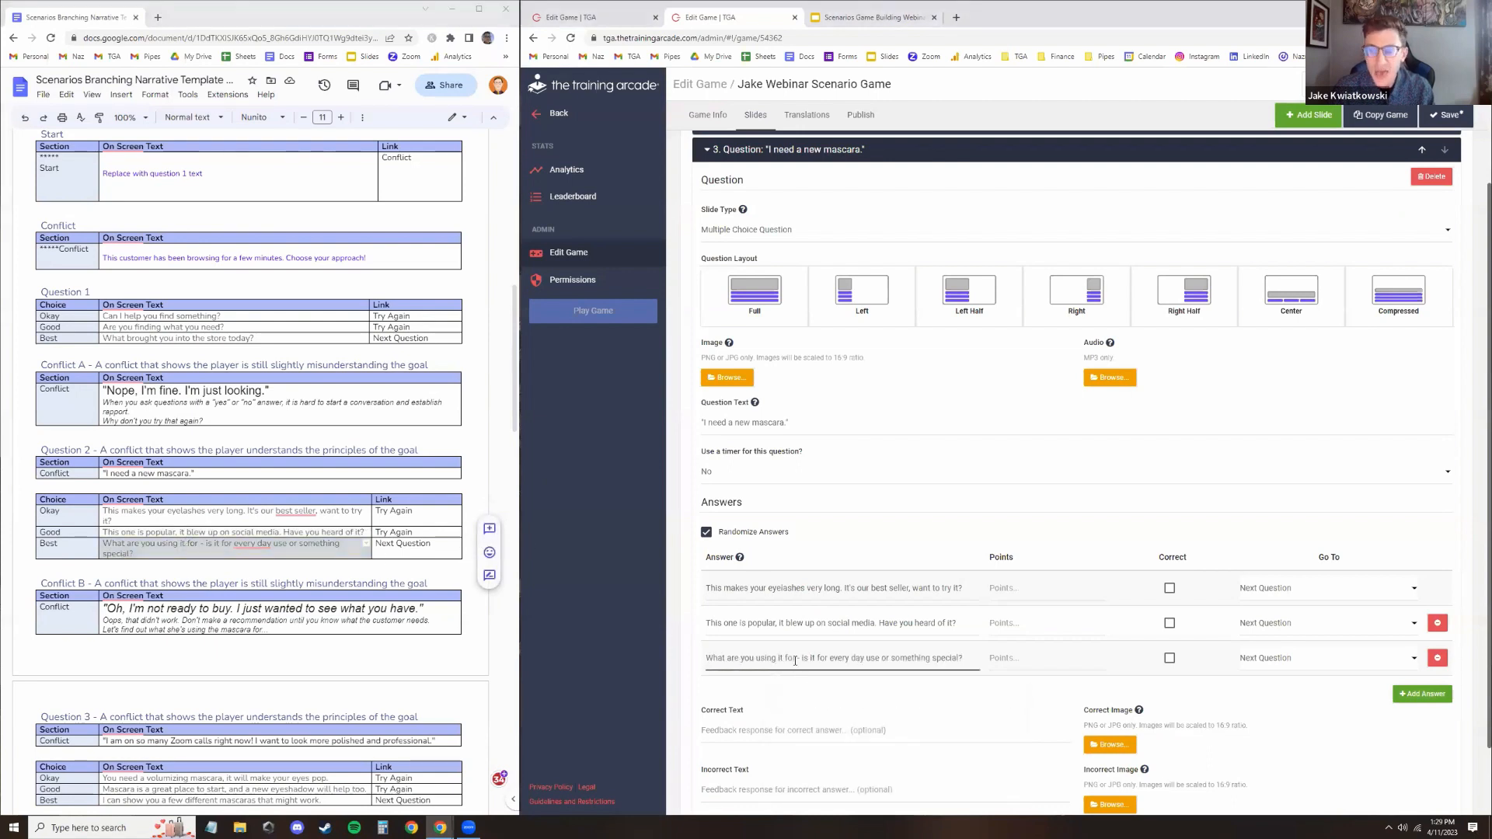
Mark the third answer correct and give it 100 points, and set the other two answers to -50 points
left_click(1170, 658)
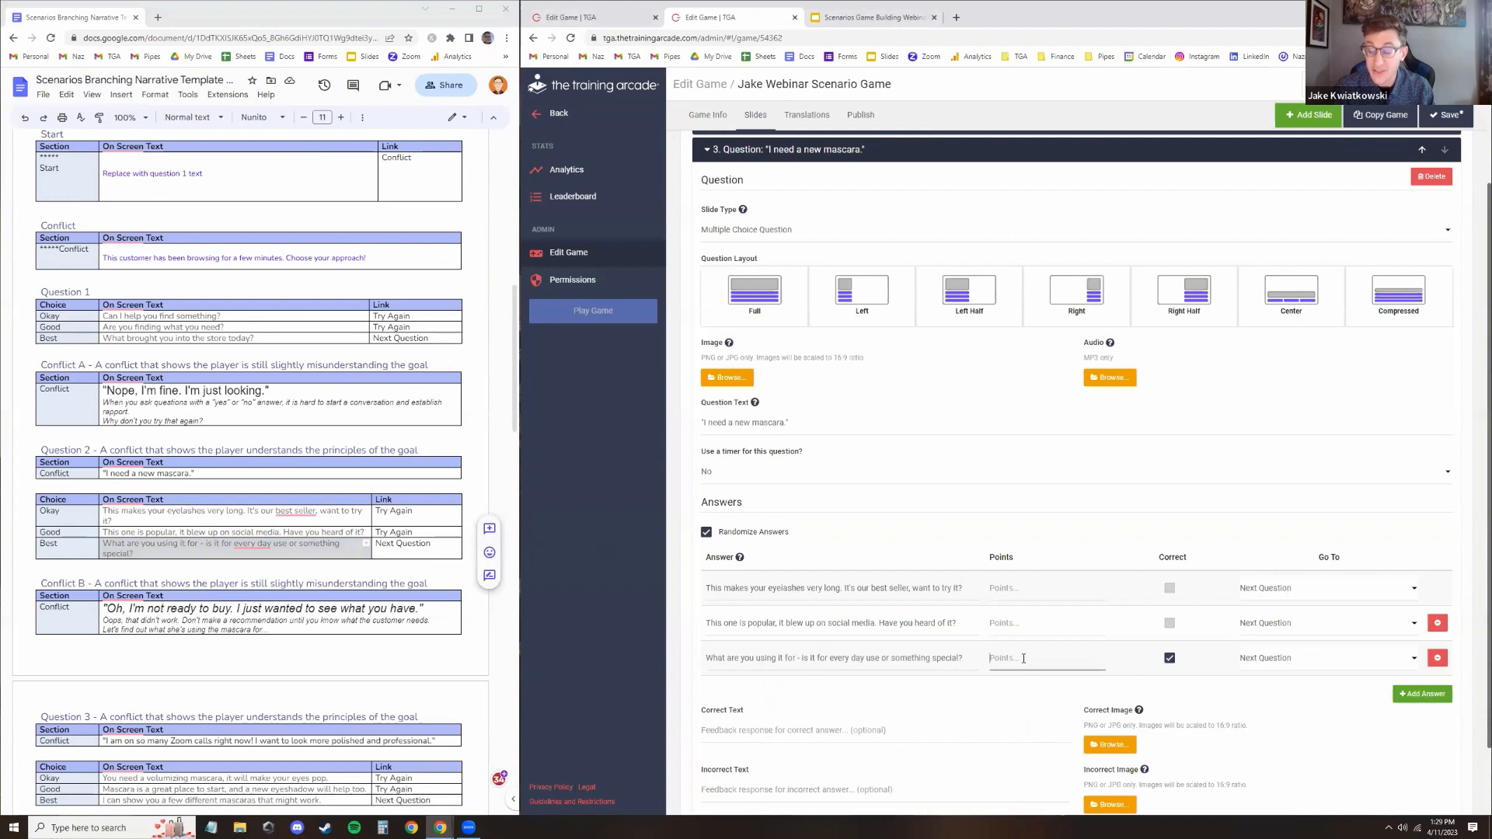
left_click(1026, 656)
type("100")
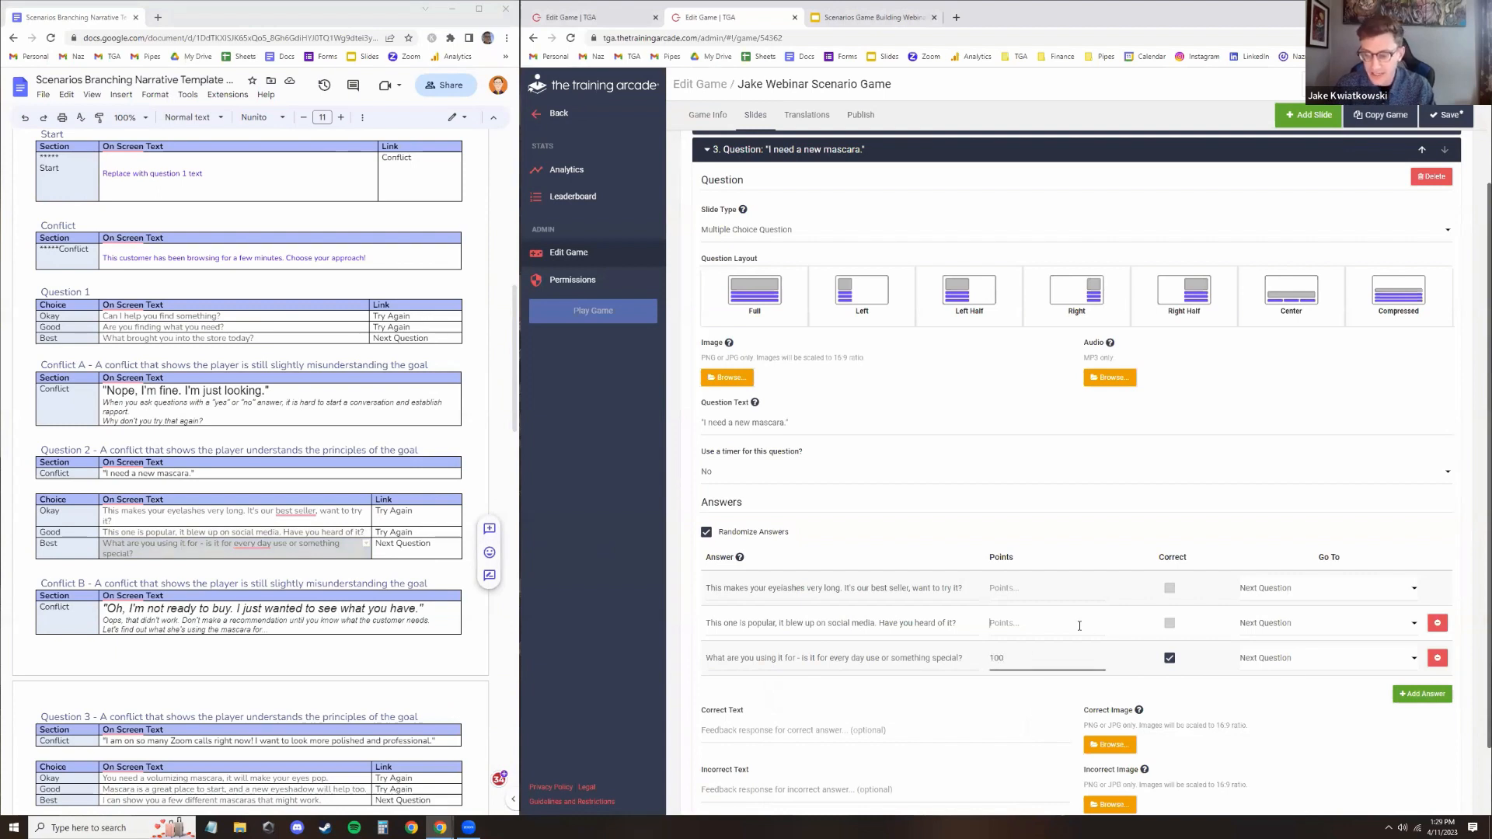
left_click(1079, 625)
type("-50")
left_click(1051, 590)
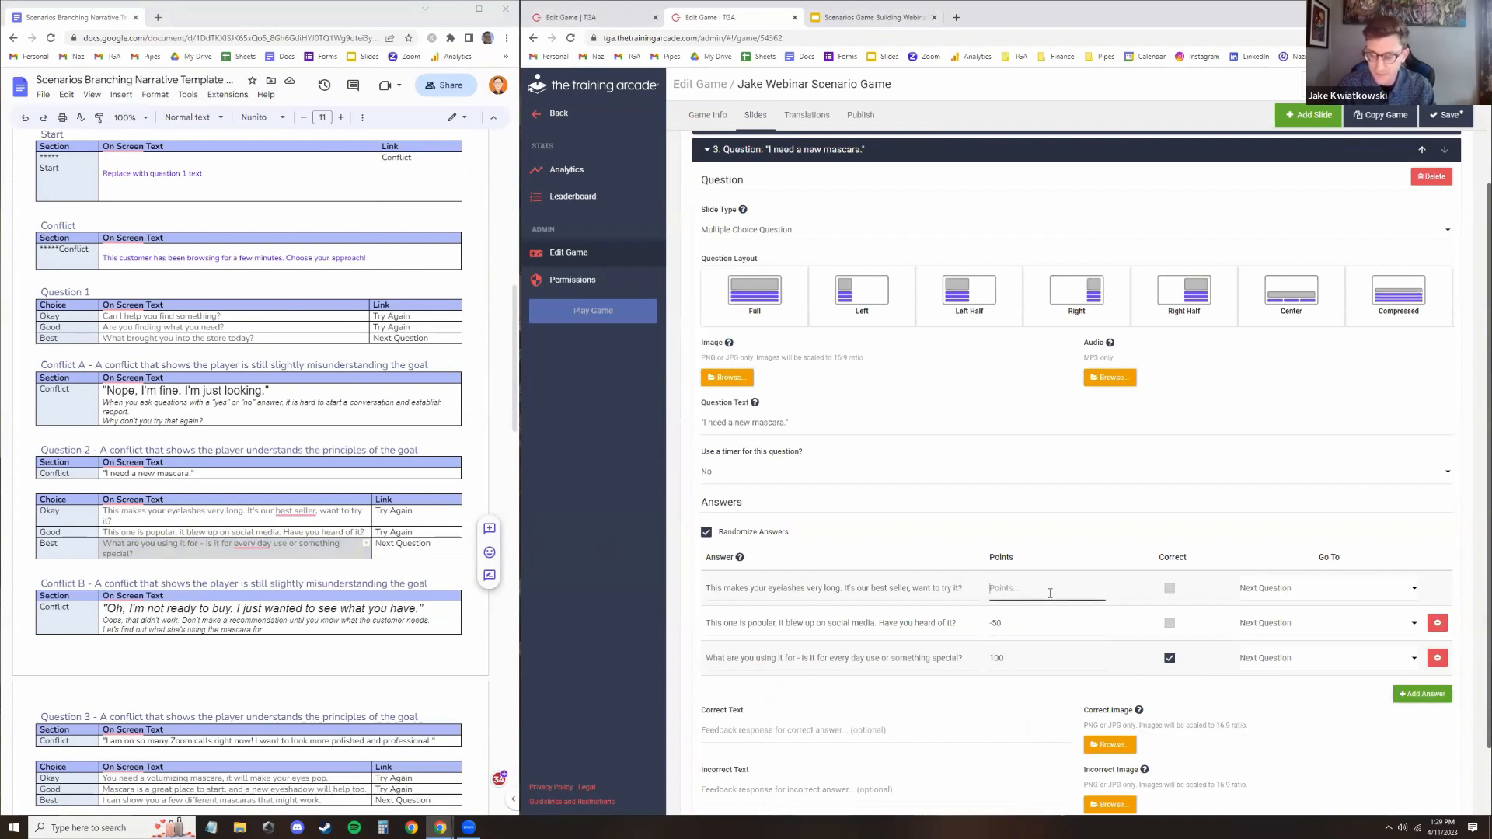
type("-50")
Open question 1 and route its first two answers to the Incorrect Answer #1 info slide
left_click(1066, 518)
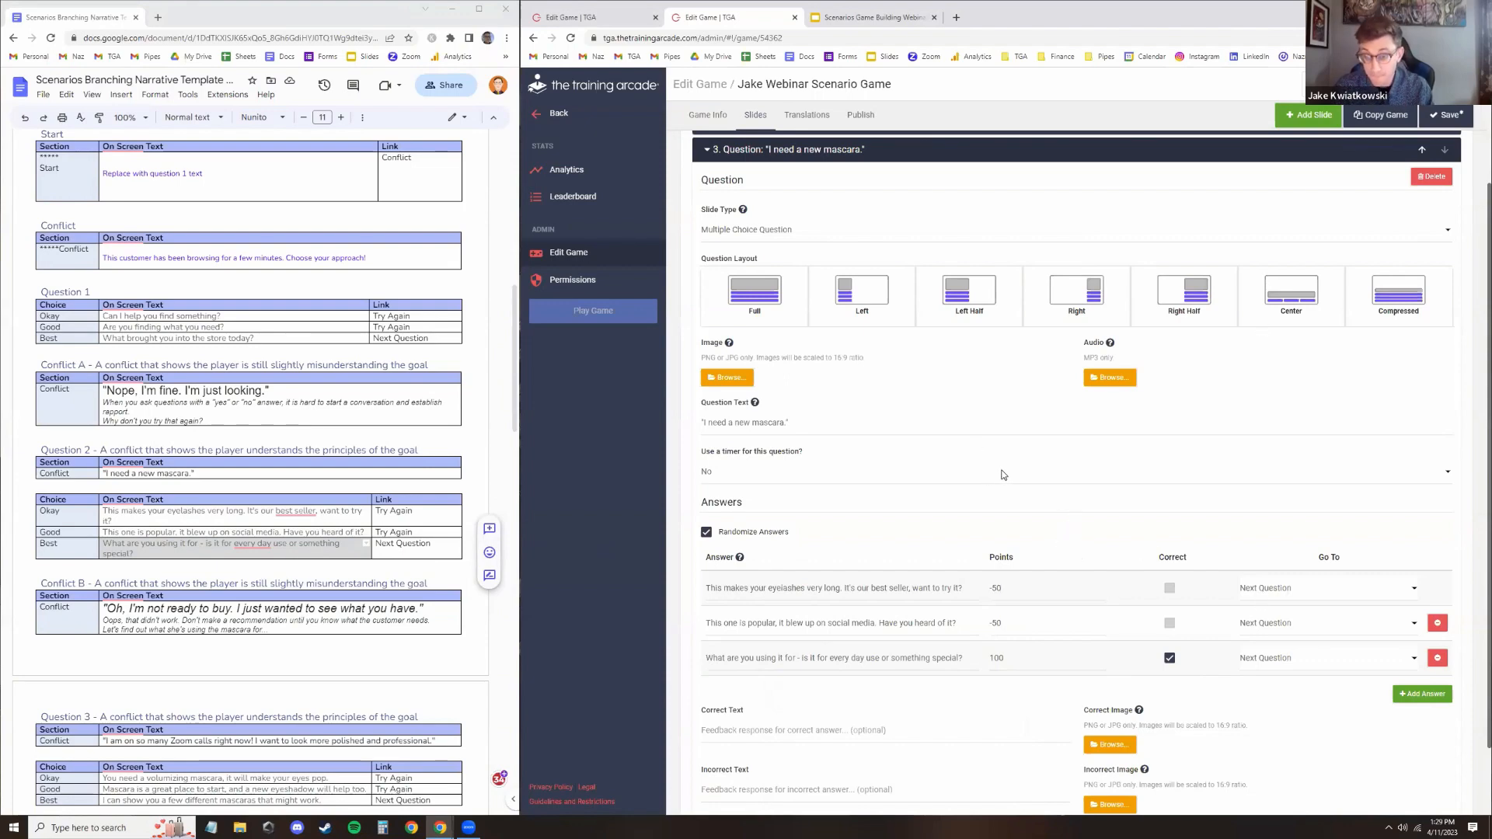
scroll(1003, 475, "up", 2)
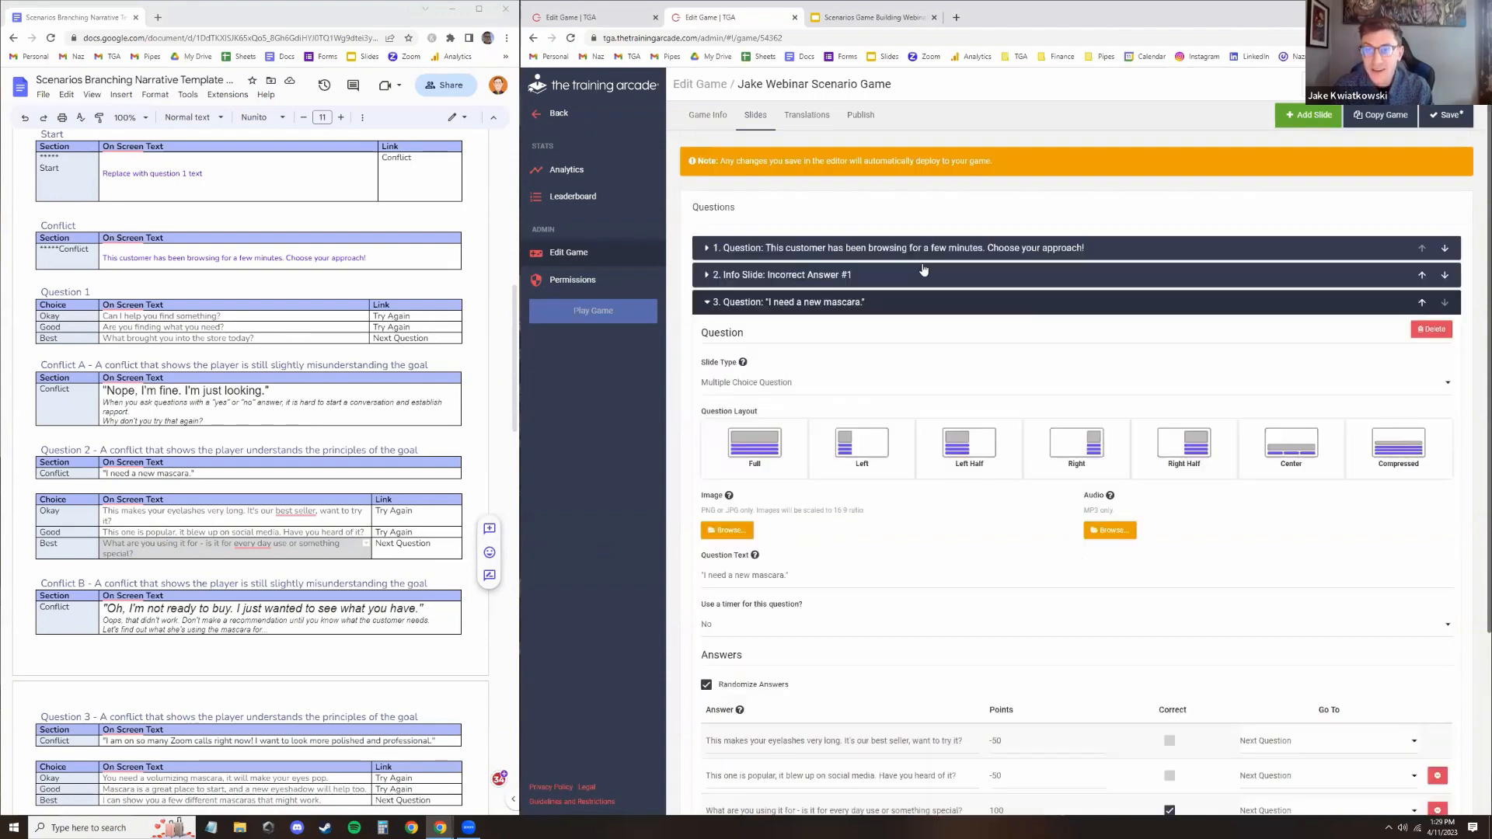
left_click(815, 248)
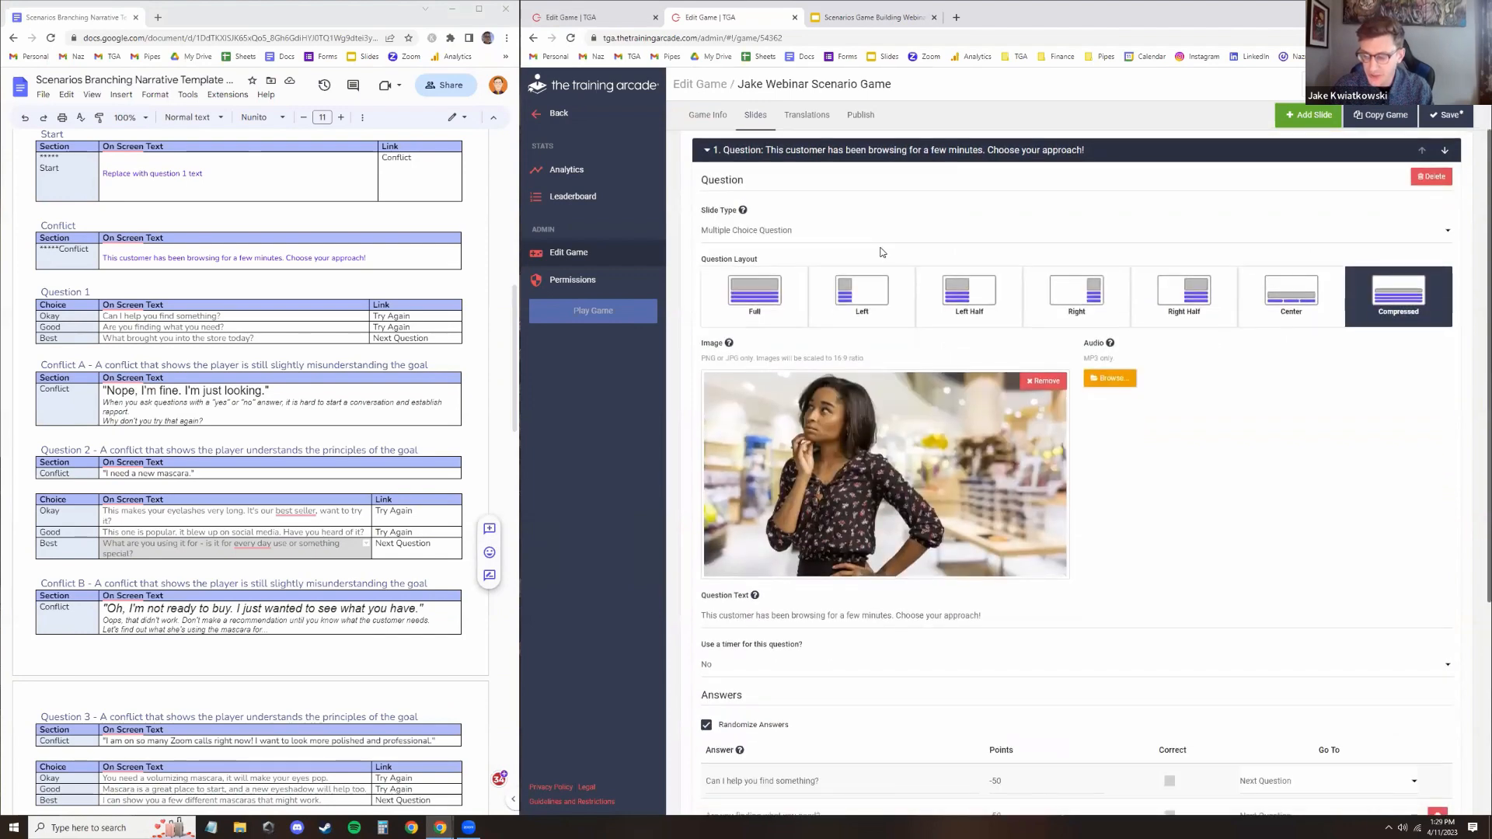
scroll(913, 251, "down", 1)
scroll(912, 251, "down", 2)
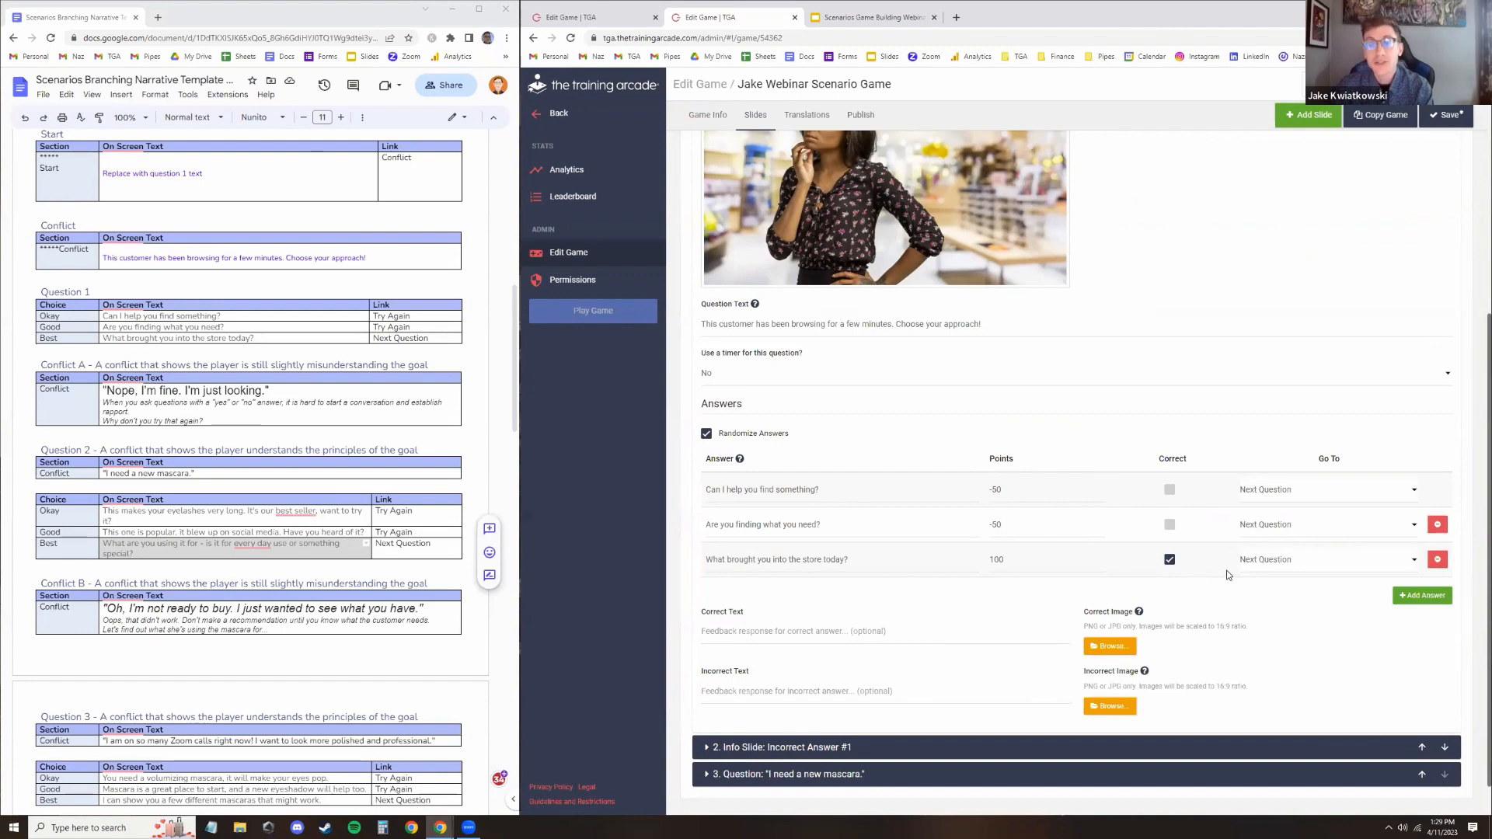
scroll(1045, 489, "up", 5)
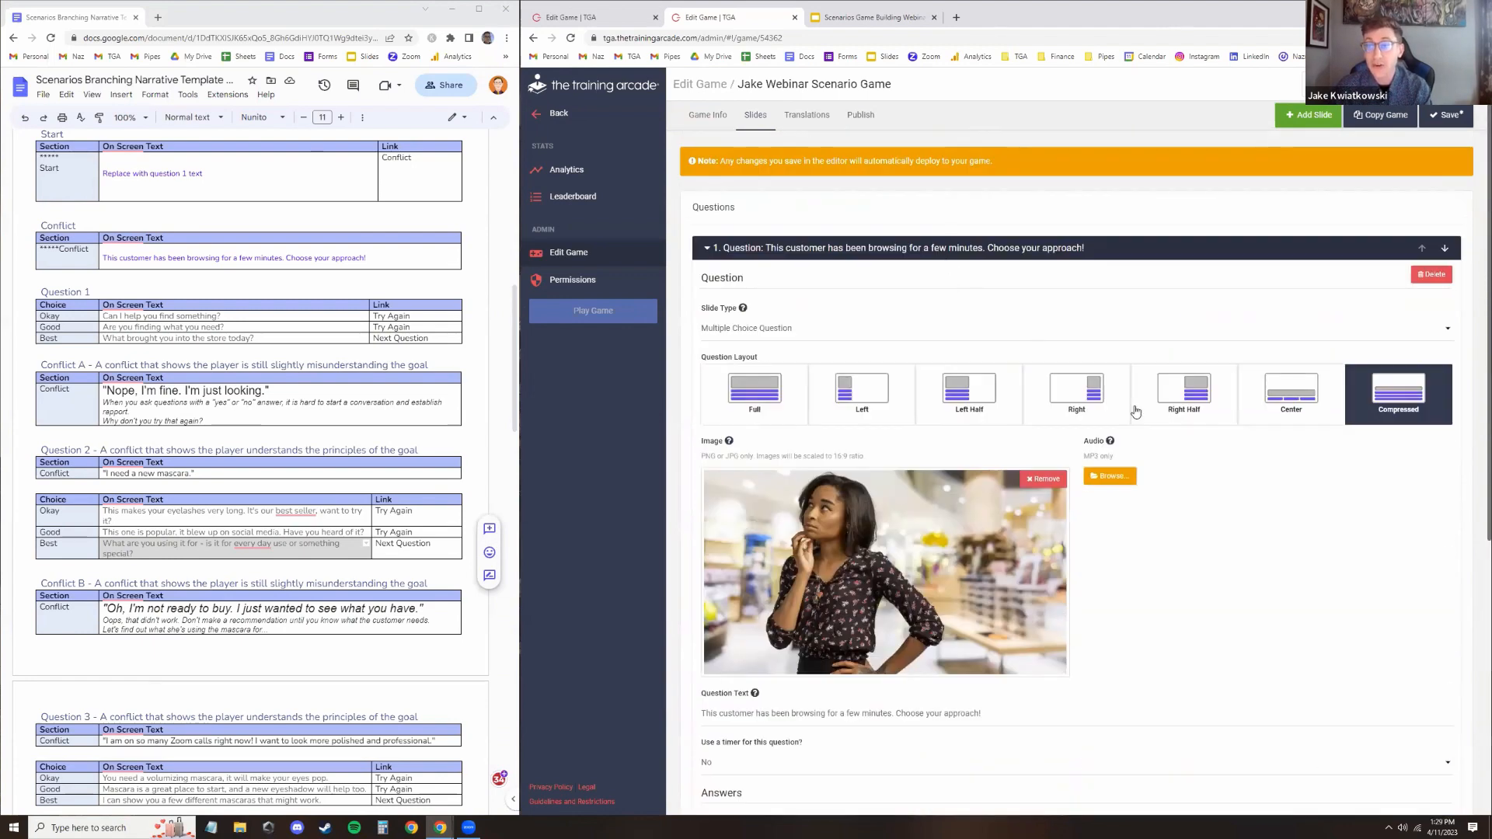
scroll(1176, 506, "down", 1)
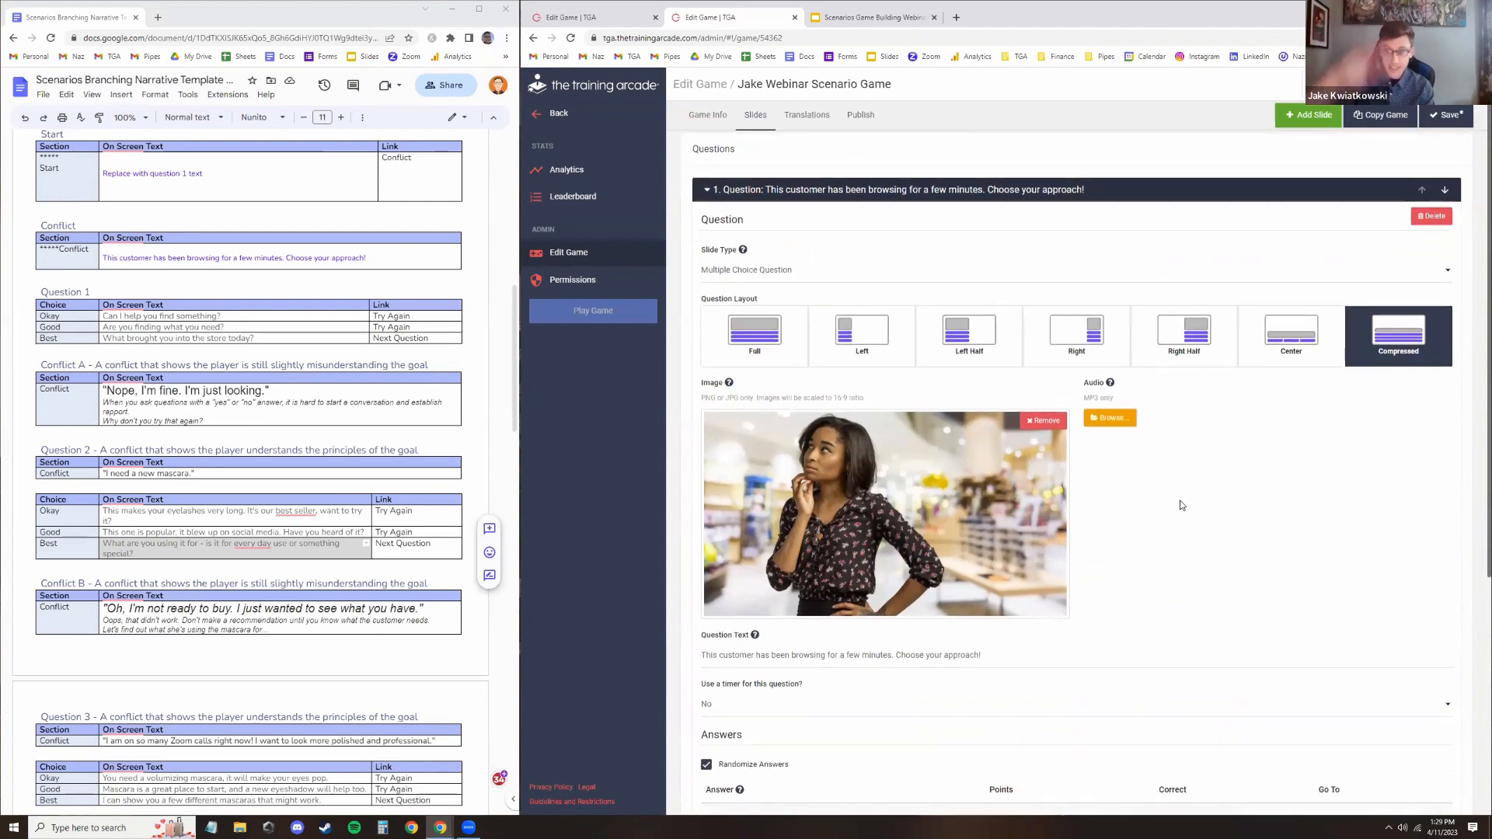
scroll(1182, 505, "down", 5)
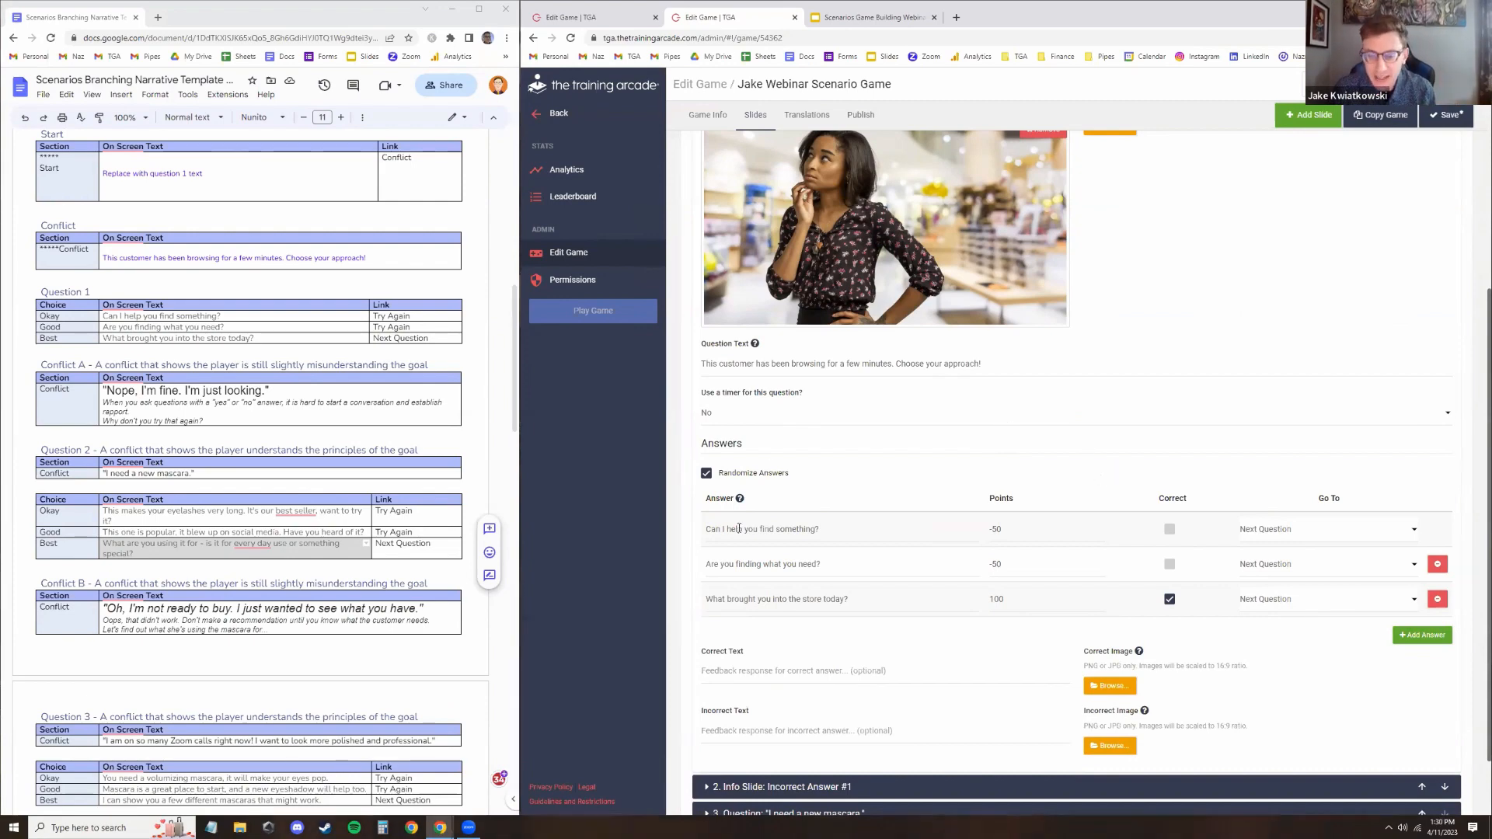
left_click(1277, 530)
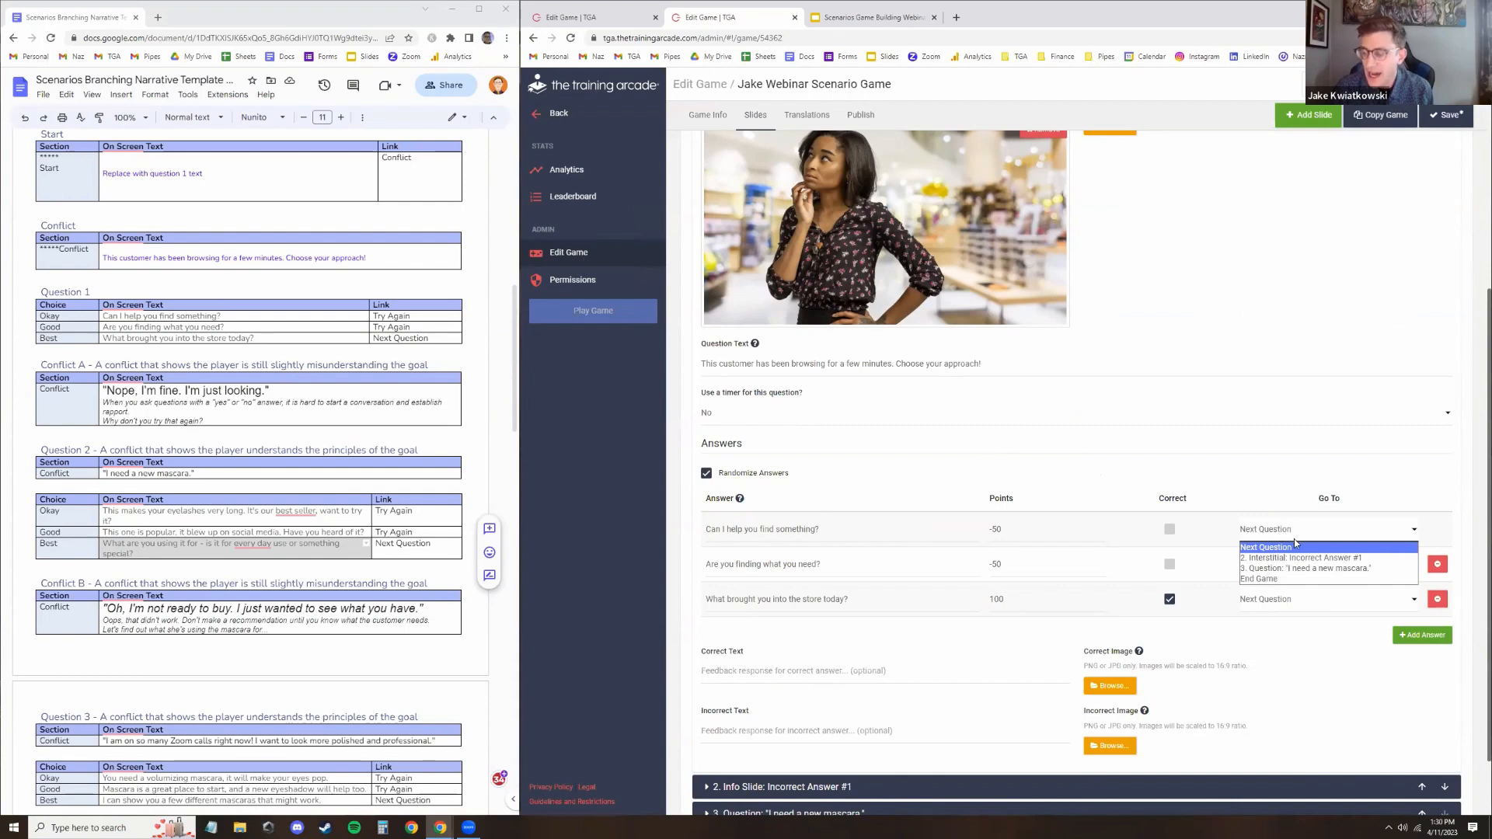
left_click(1280, 558)
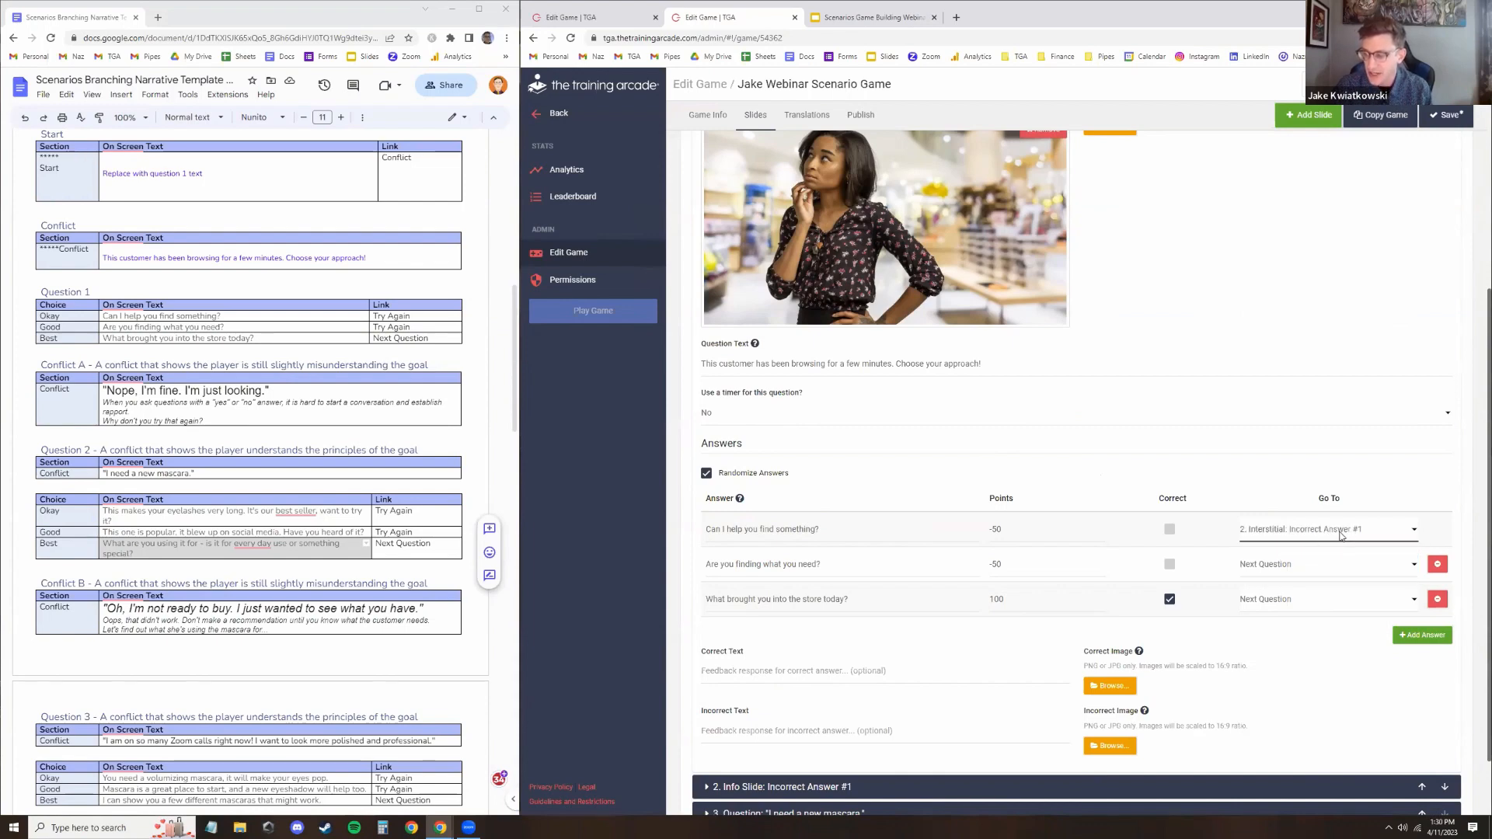
left_click(1287, 566)
left_click(1284, 592)
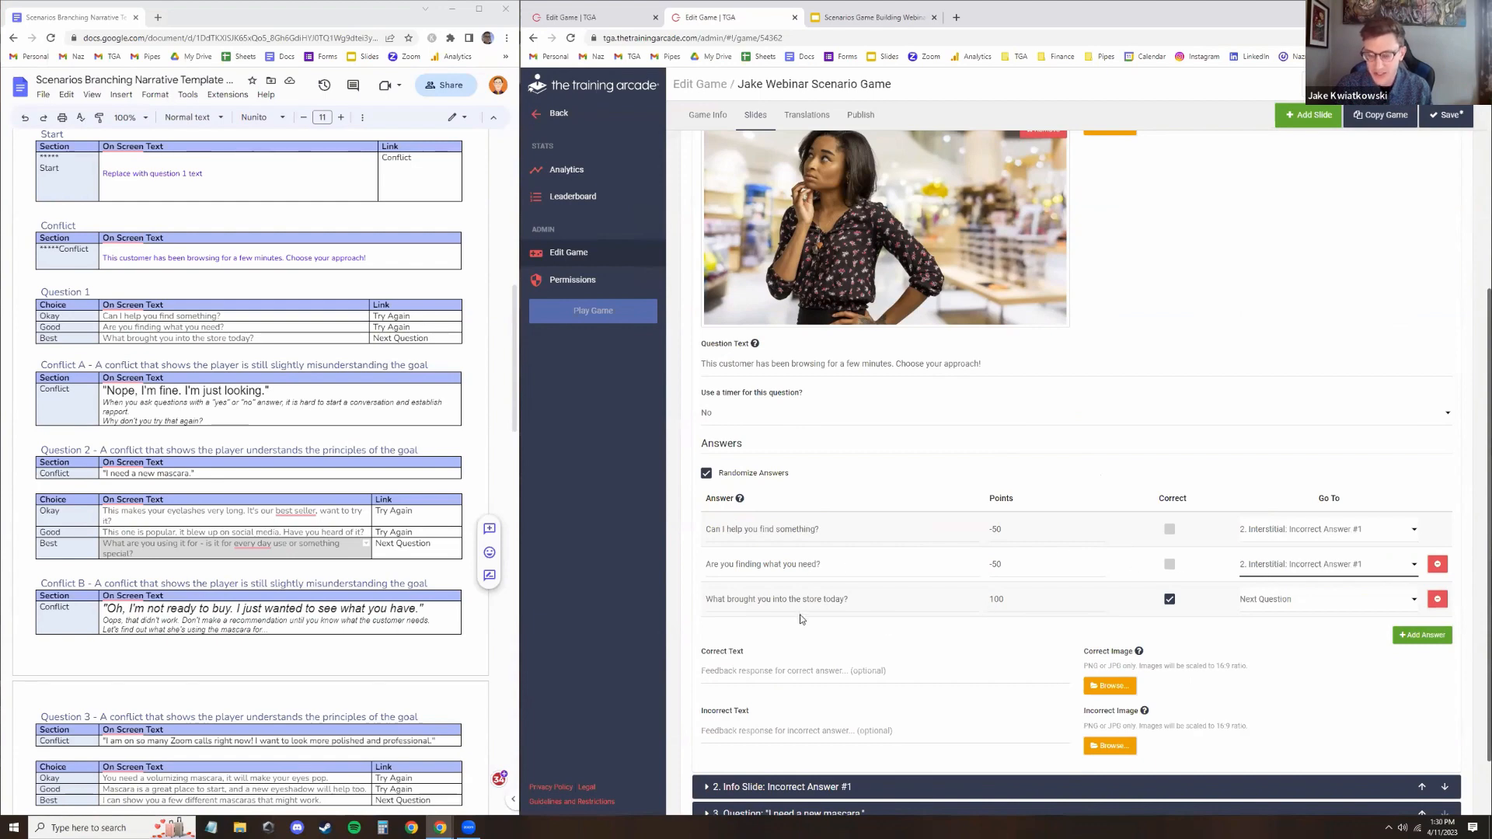
Route question 1's correct answer to the "I need a new mascara." question and save the game
left_click(1282, 601)
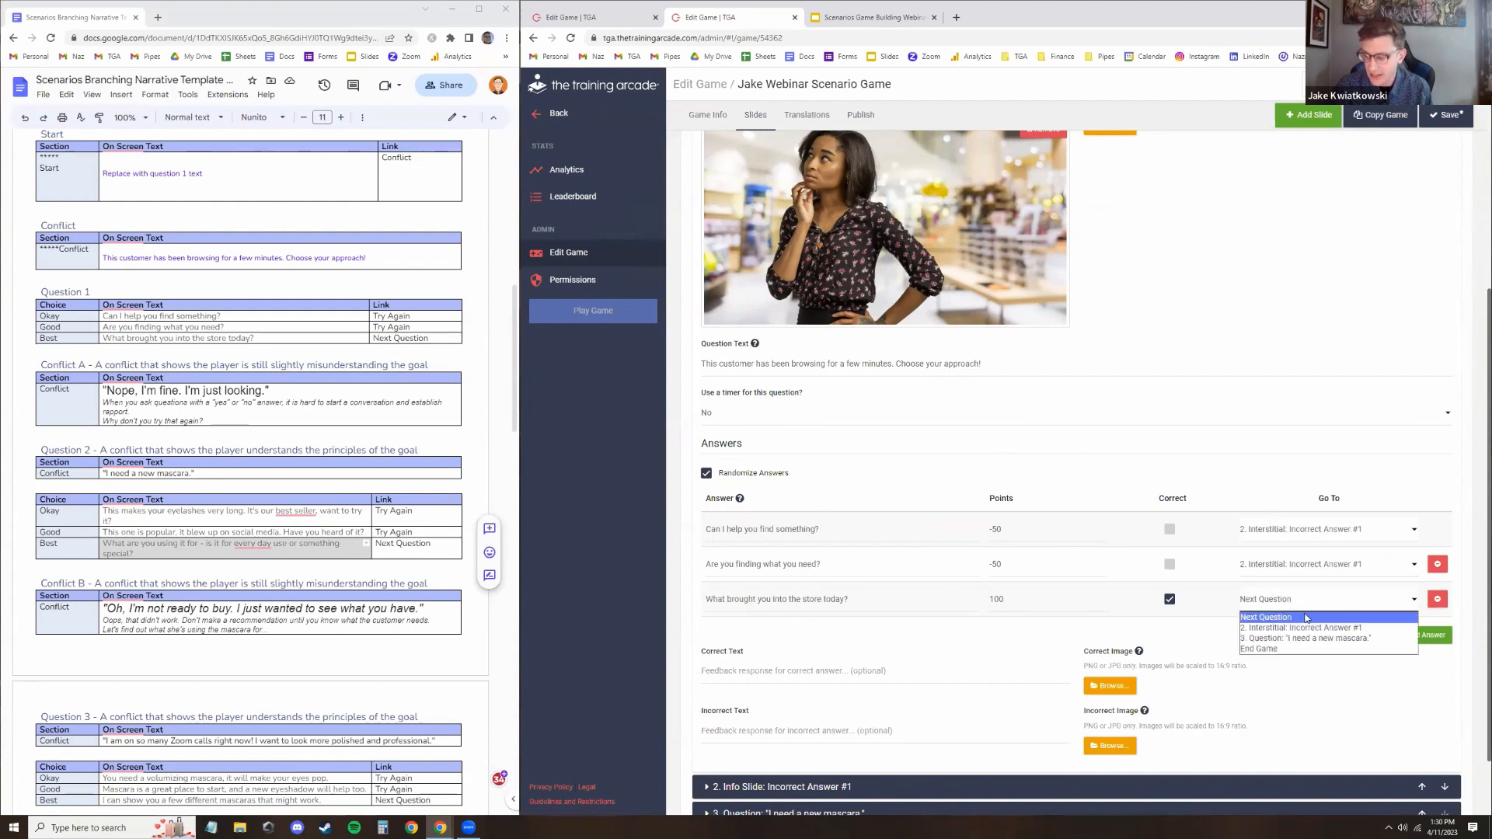
left_click(1308, 638)
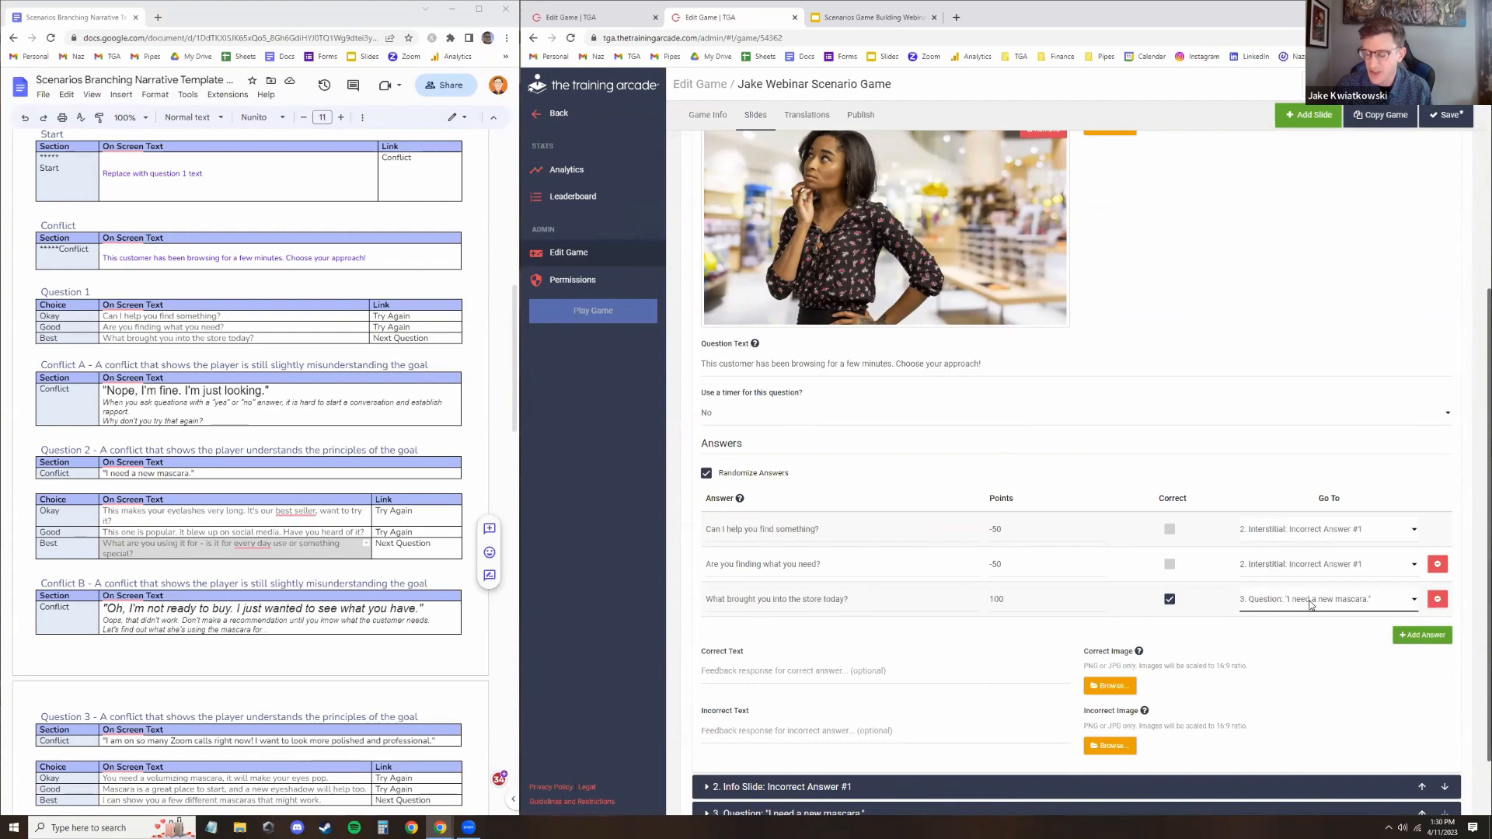
left_click(1448, 117)
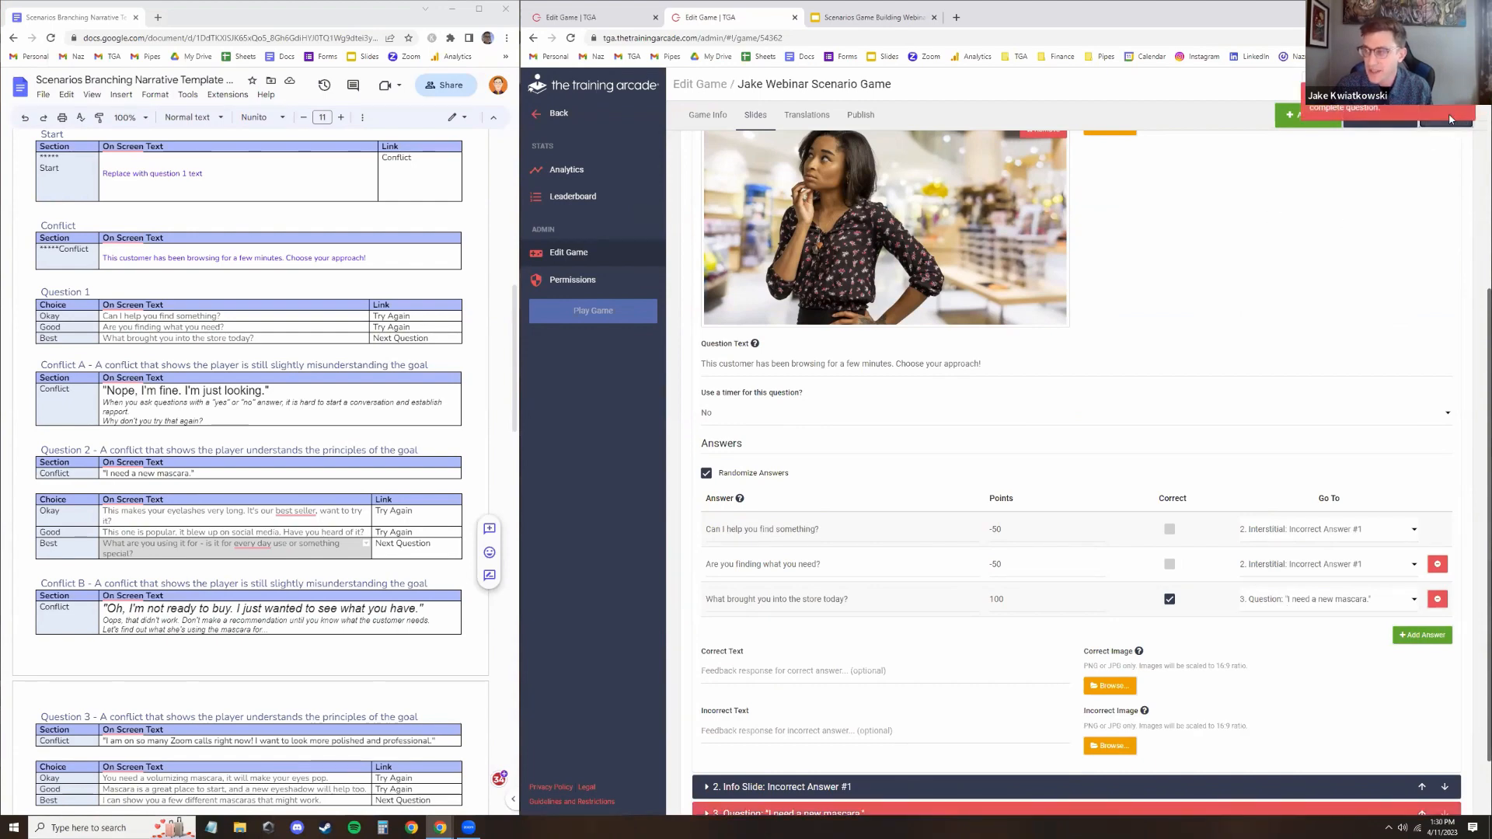
Open the "I need a new mascara." question slide, set its layout to Compressed, and save the game
scroll(1127, 393, "up", 5)
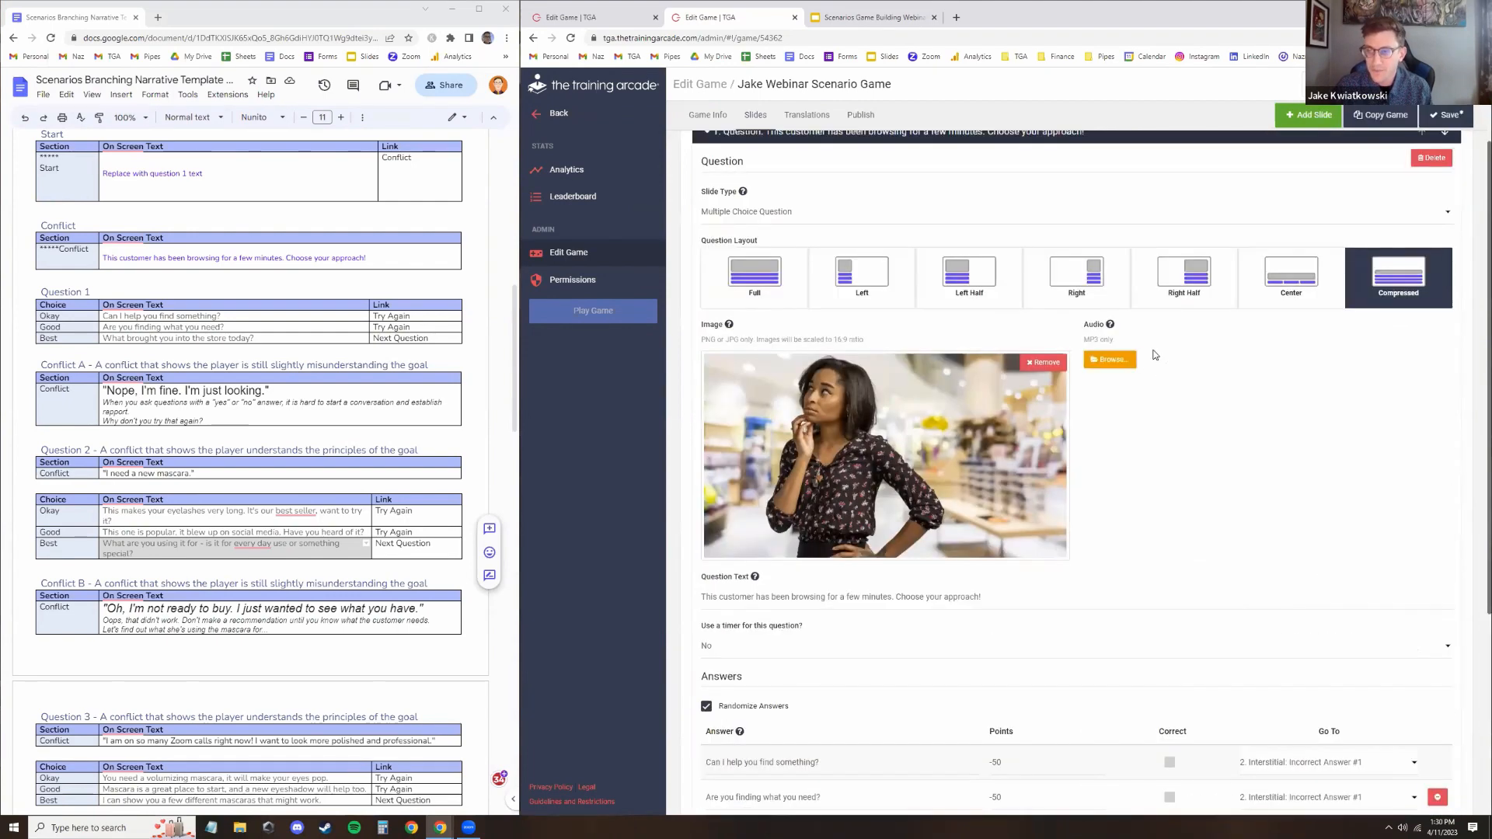
scroll(963, 256, "down", 3)
scroll(961, 249, "down", 3)
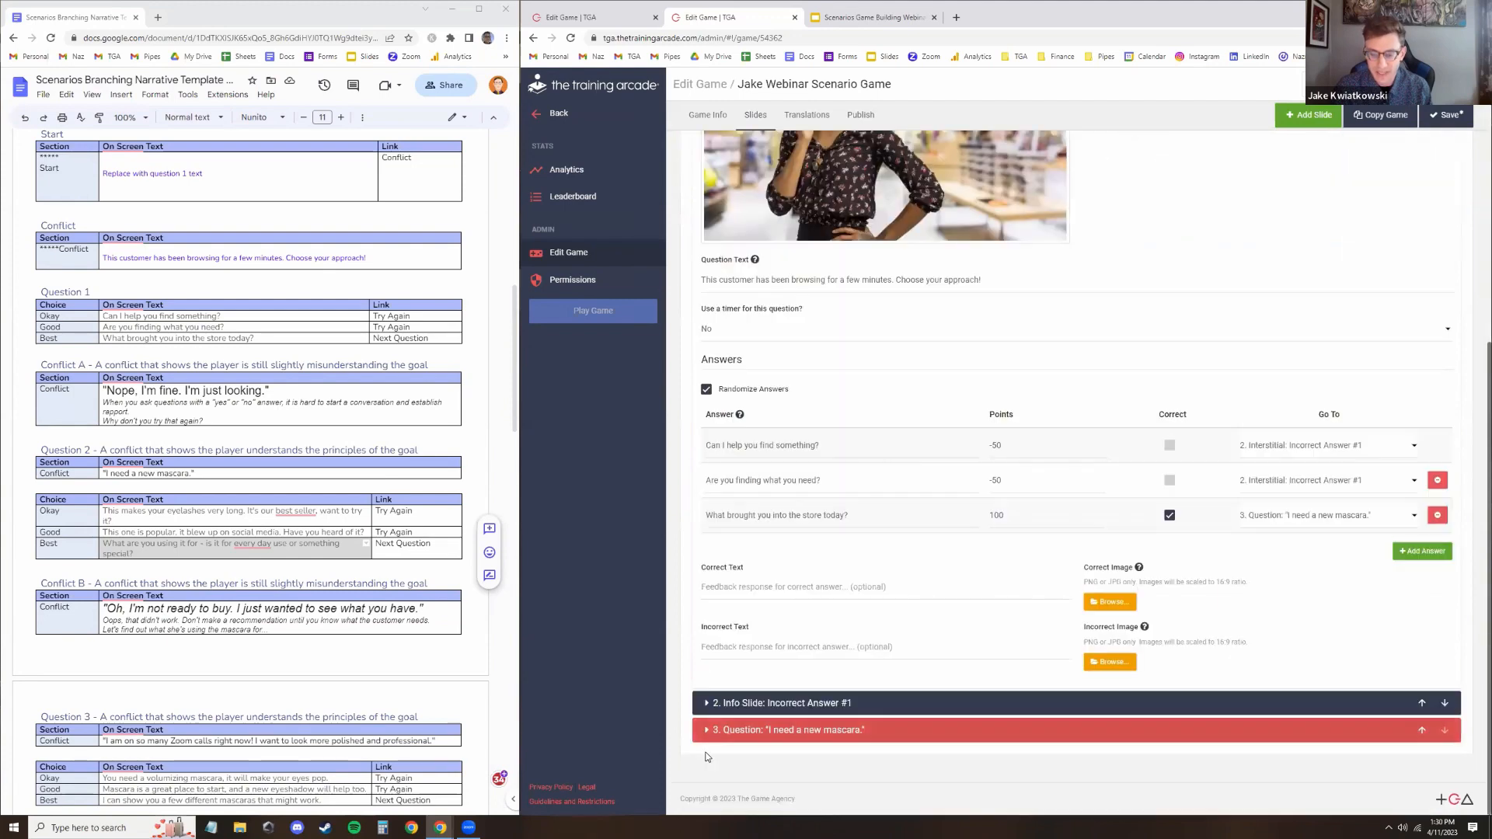
left_click(832, 726)
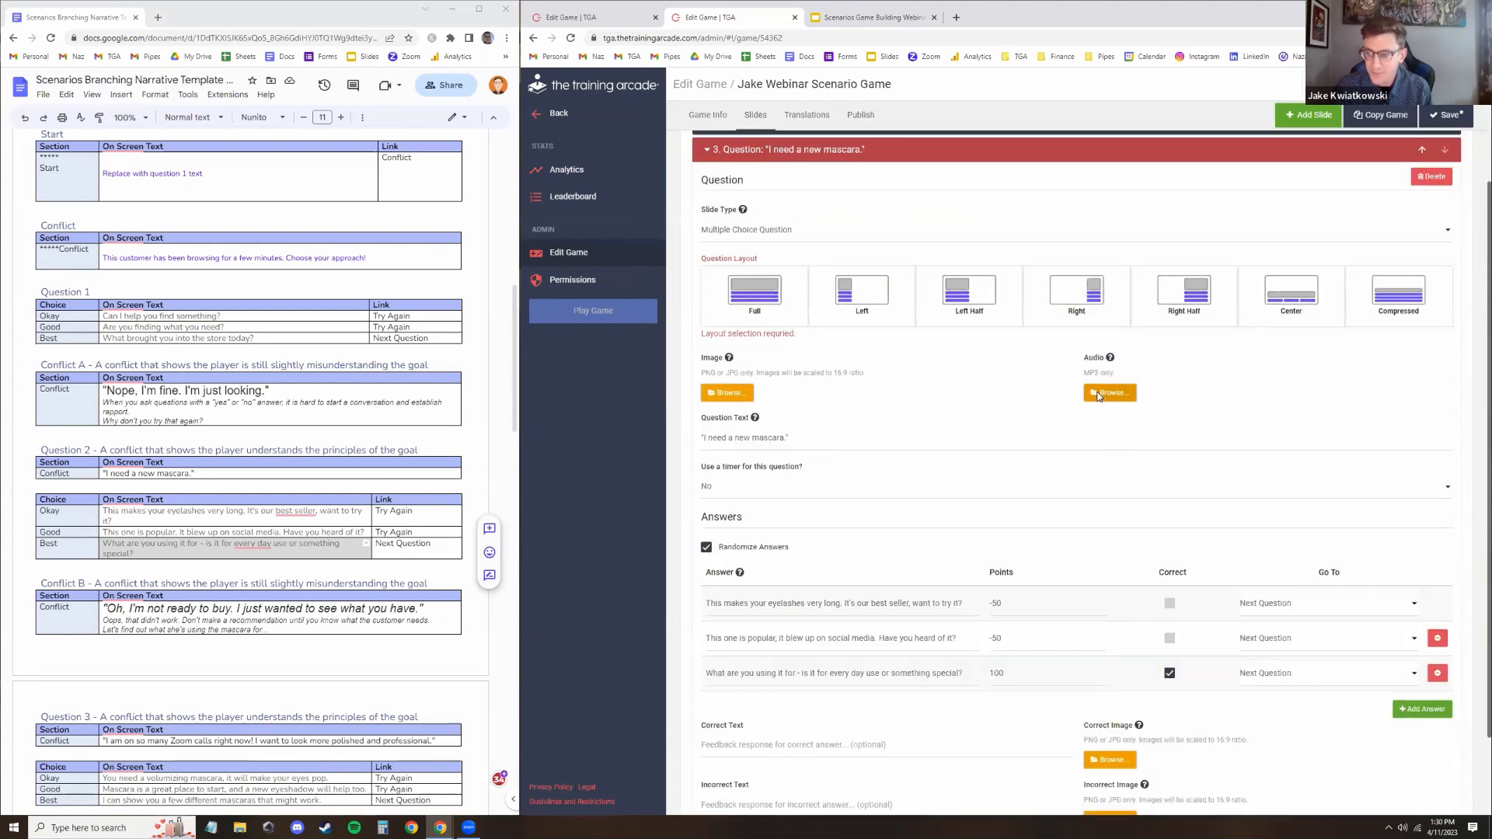
left_click(1395, 299)
left_click(1447, 114)
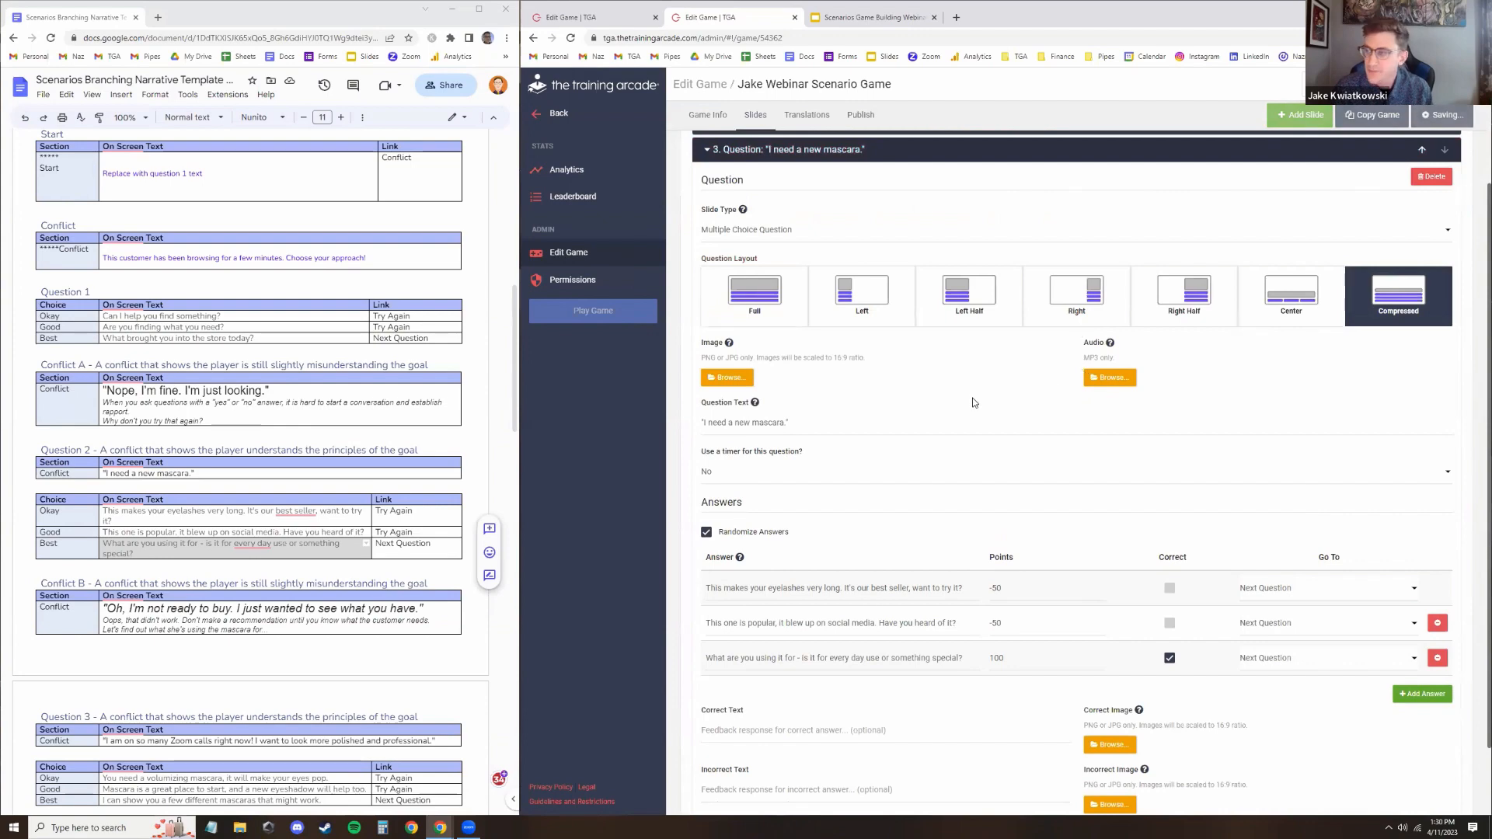
Upload the customer image for the "I need a new mascara." question and save the game
left_click(738, 378)
double_click(818, 113)
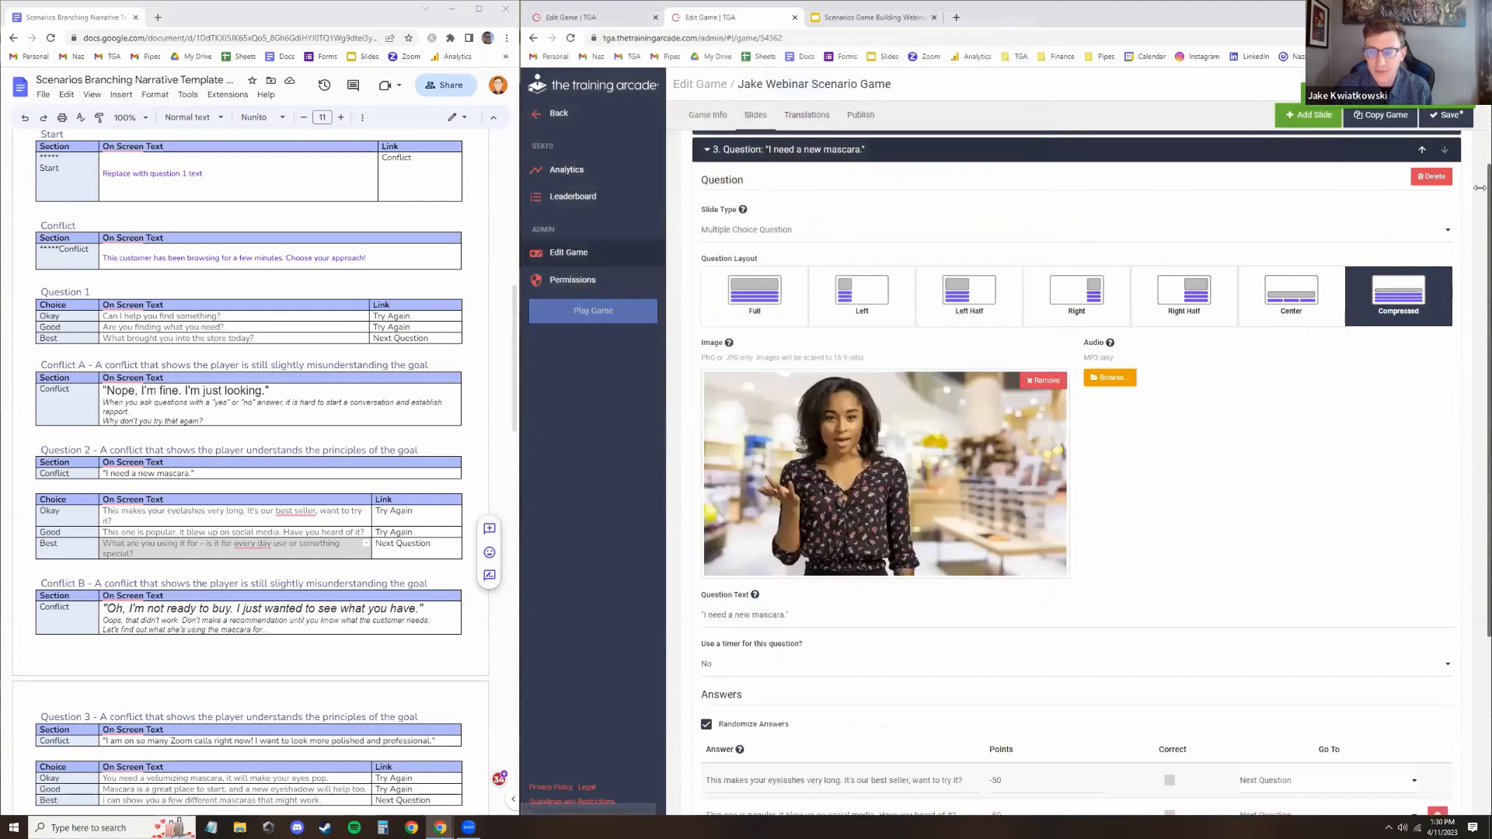
left_click(1448, 115)
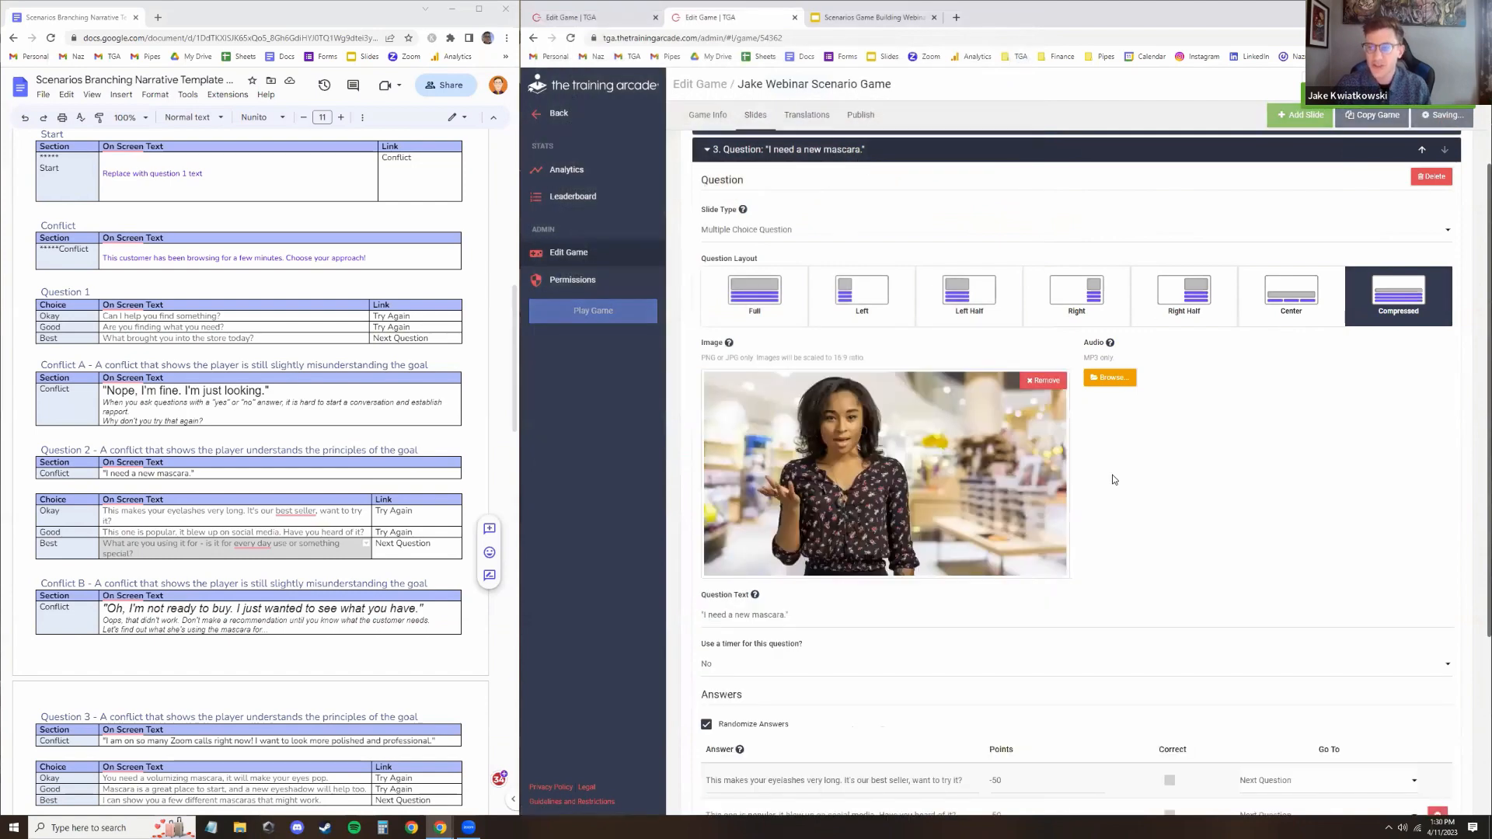
Review the Incorrect Answer #1 info slide's text and its branching target
scroll(1115, 466, "down", 3)
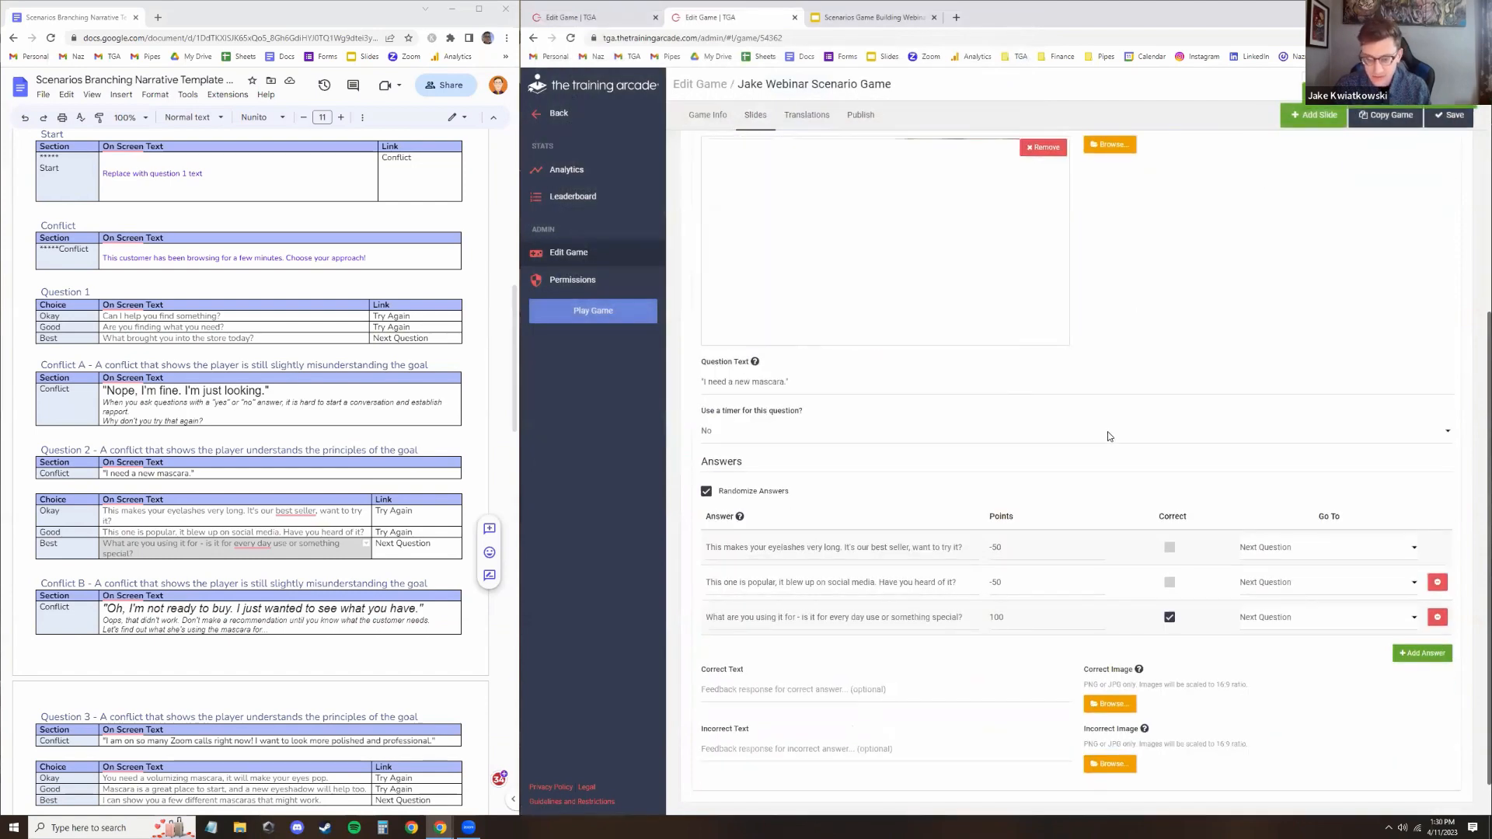
scroll(1099, 450, "up", 5)
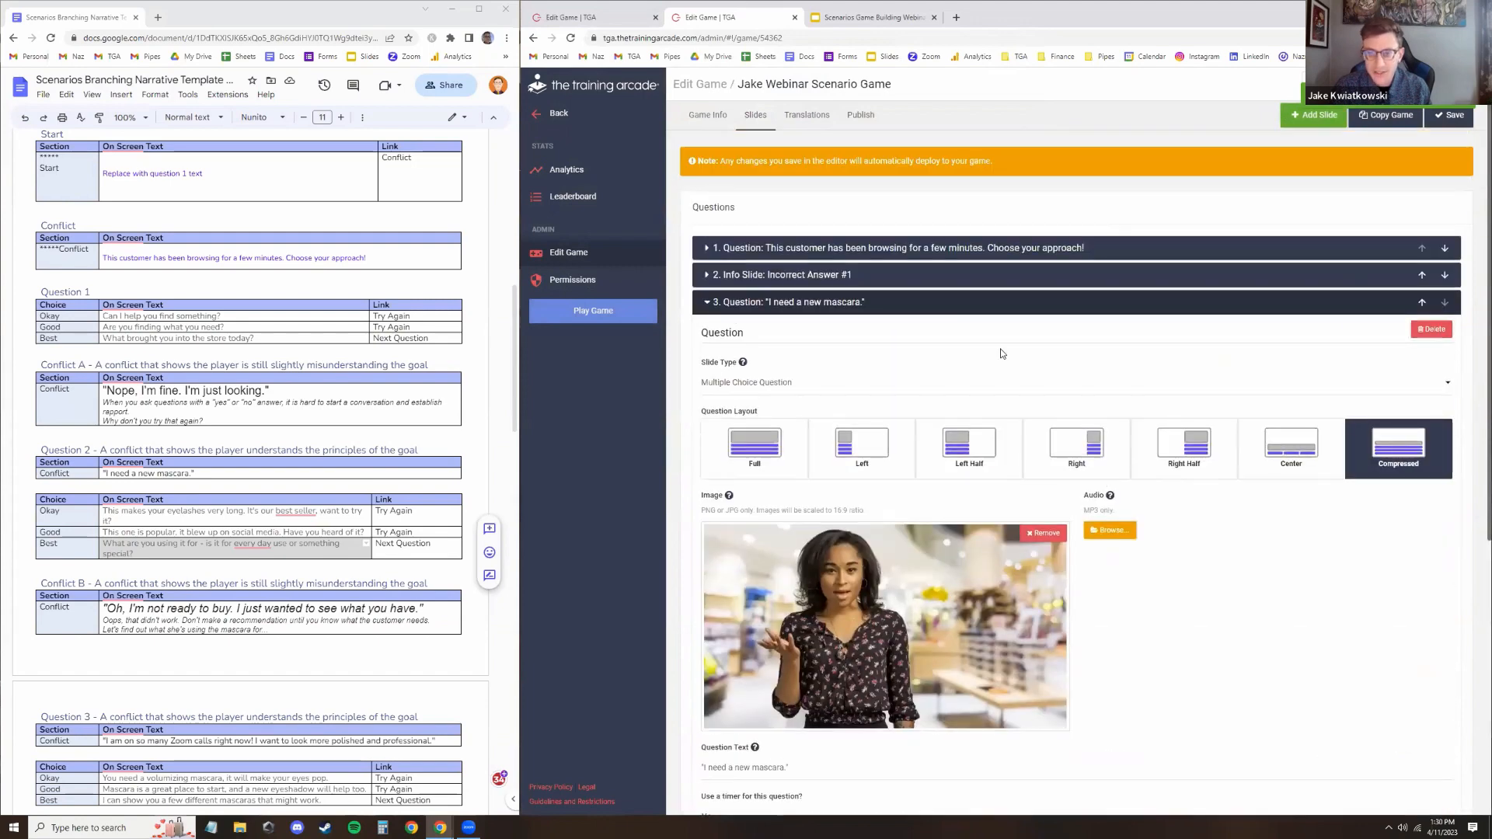
left_click(901, 305)
left_click(893, 279)
scroll(893, 287, "down", 1)
scroll(892, 287, "down", 5)
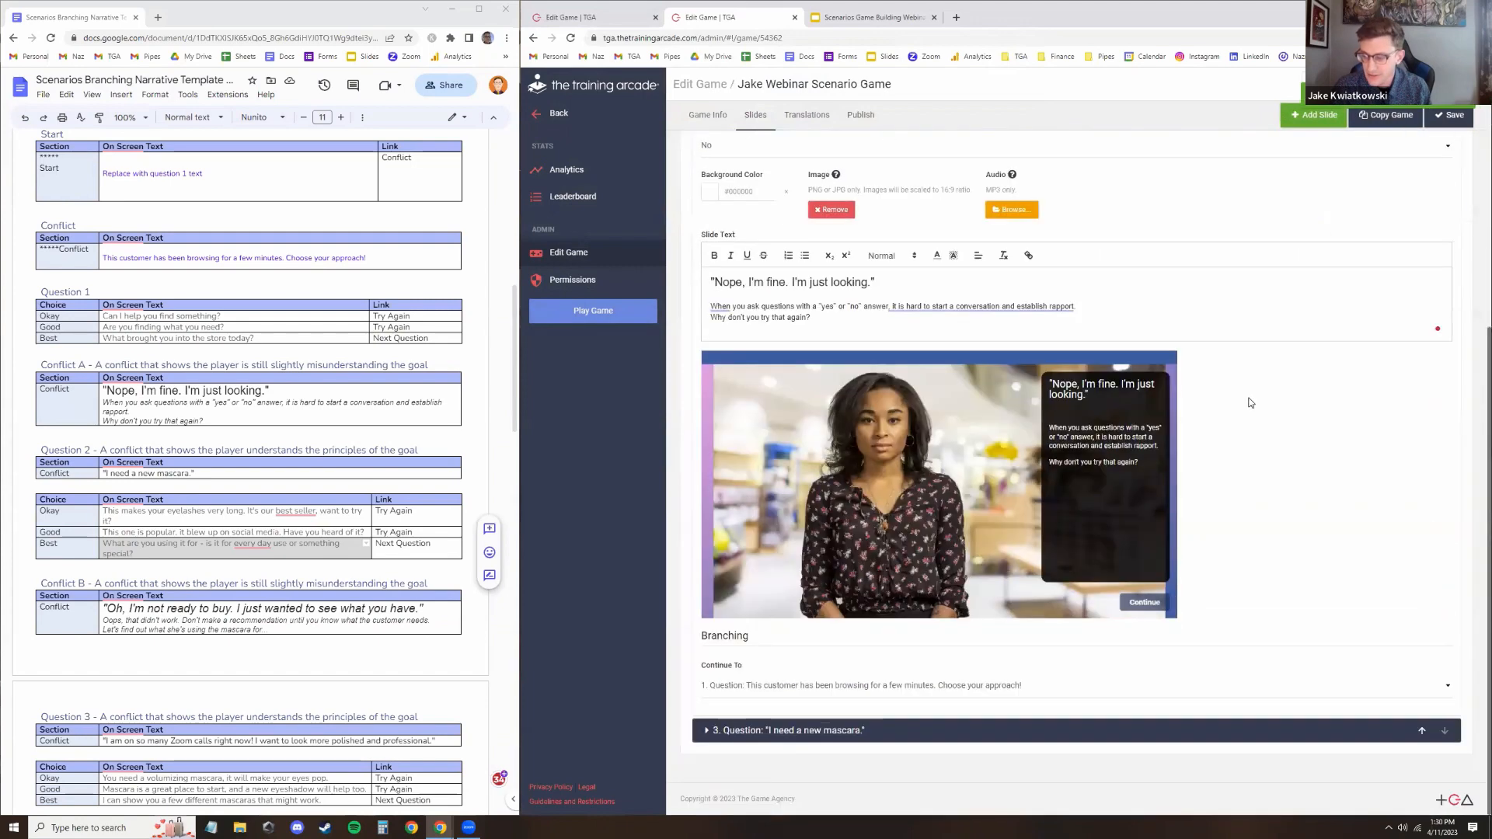
scroll(837, 289, "up", 5)
left_click(836, 281)
Launch the game to playtest it, start it, dismiss the intro popup and register with leaderboard initials
left_click(593, 310)
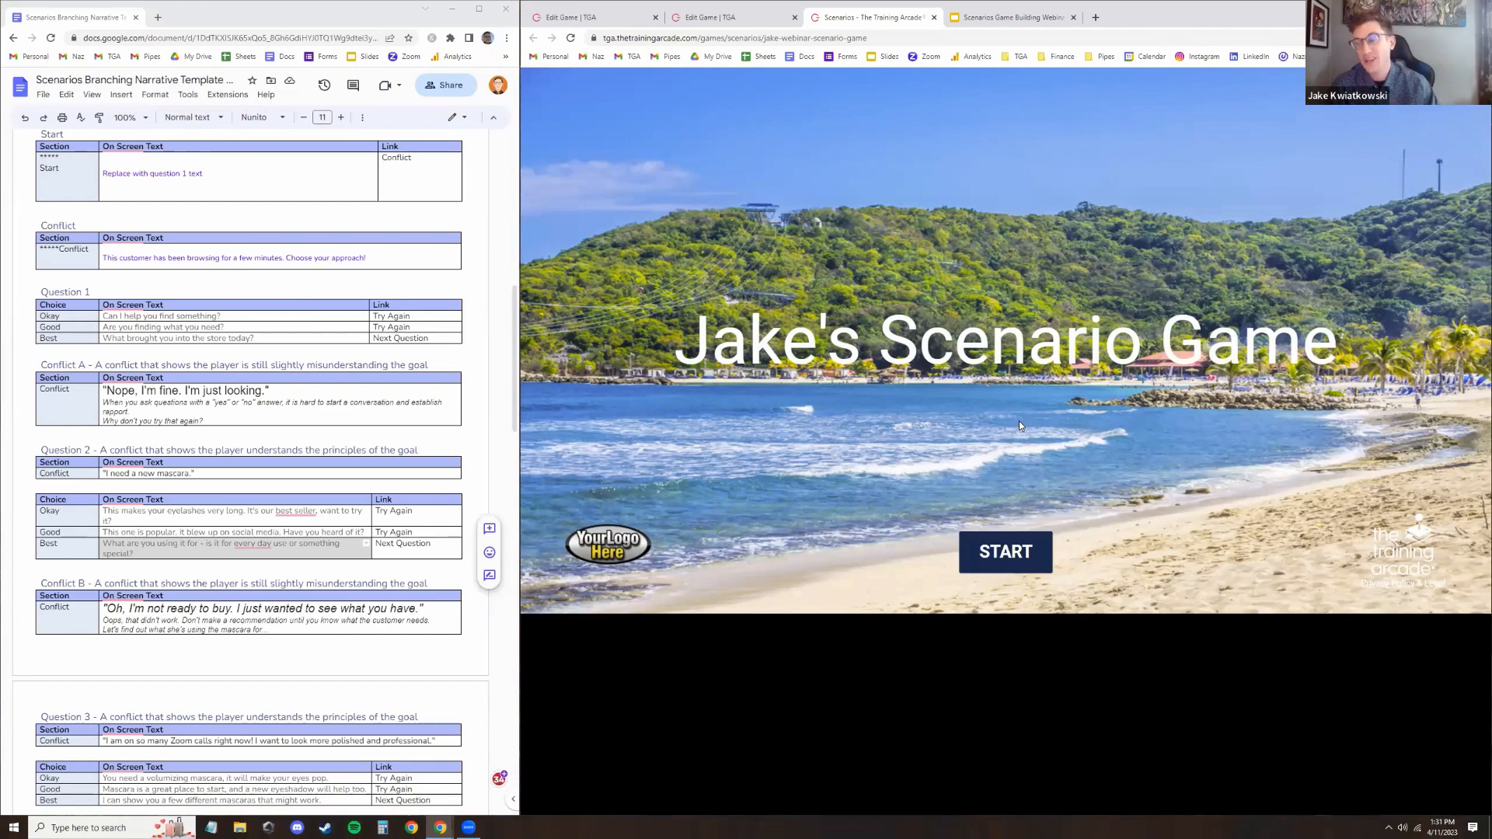
left_click(972, 565)
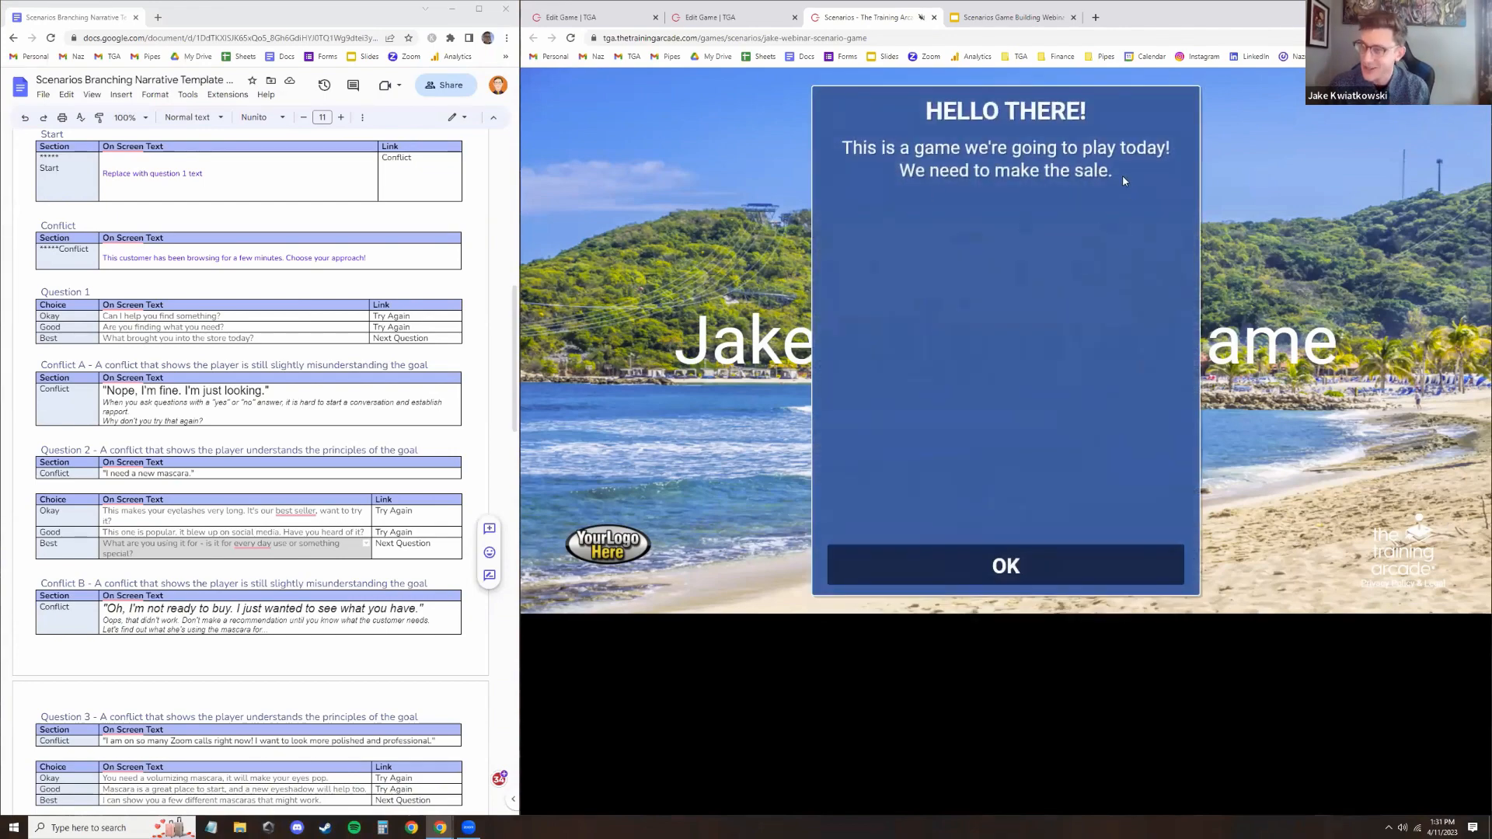
left_click(917, 566)
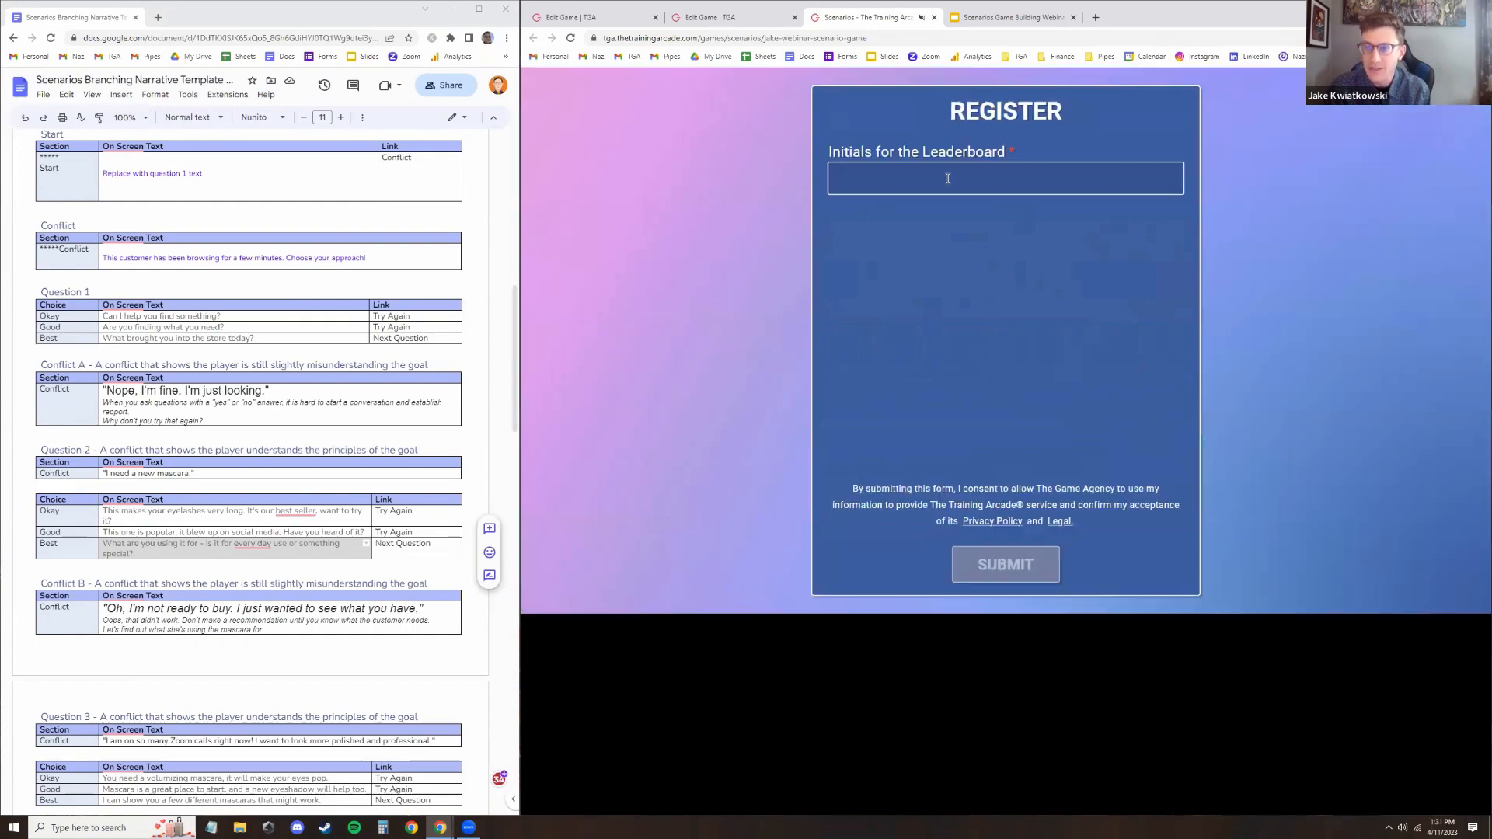
left_click(897, 180)
left_click(928, 208)
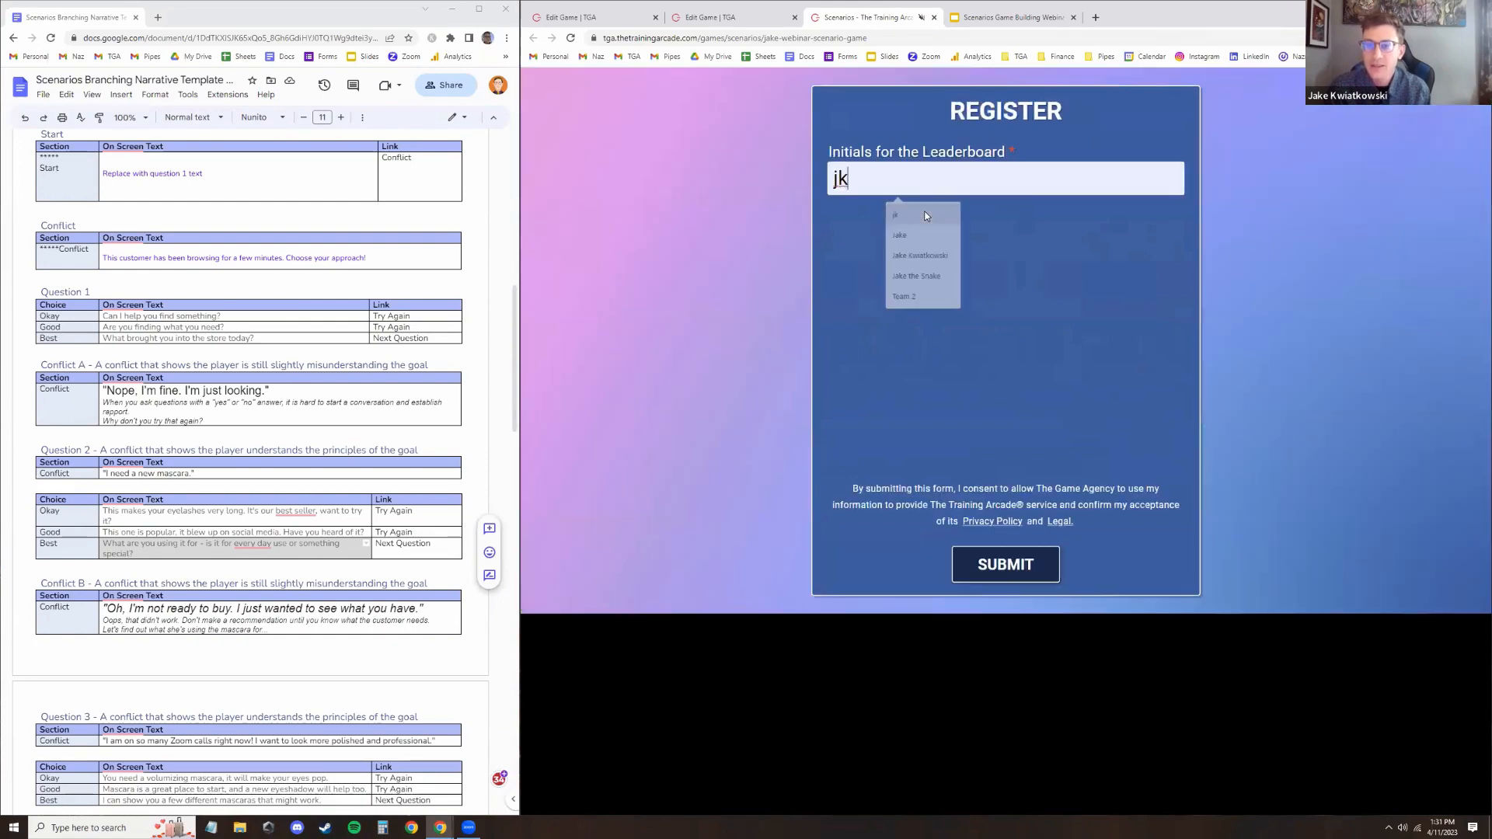
left_click(975, 573)
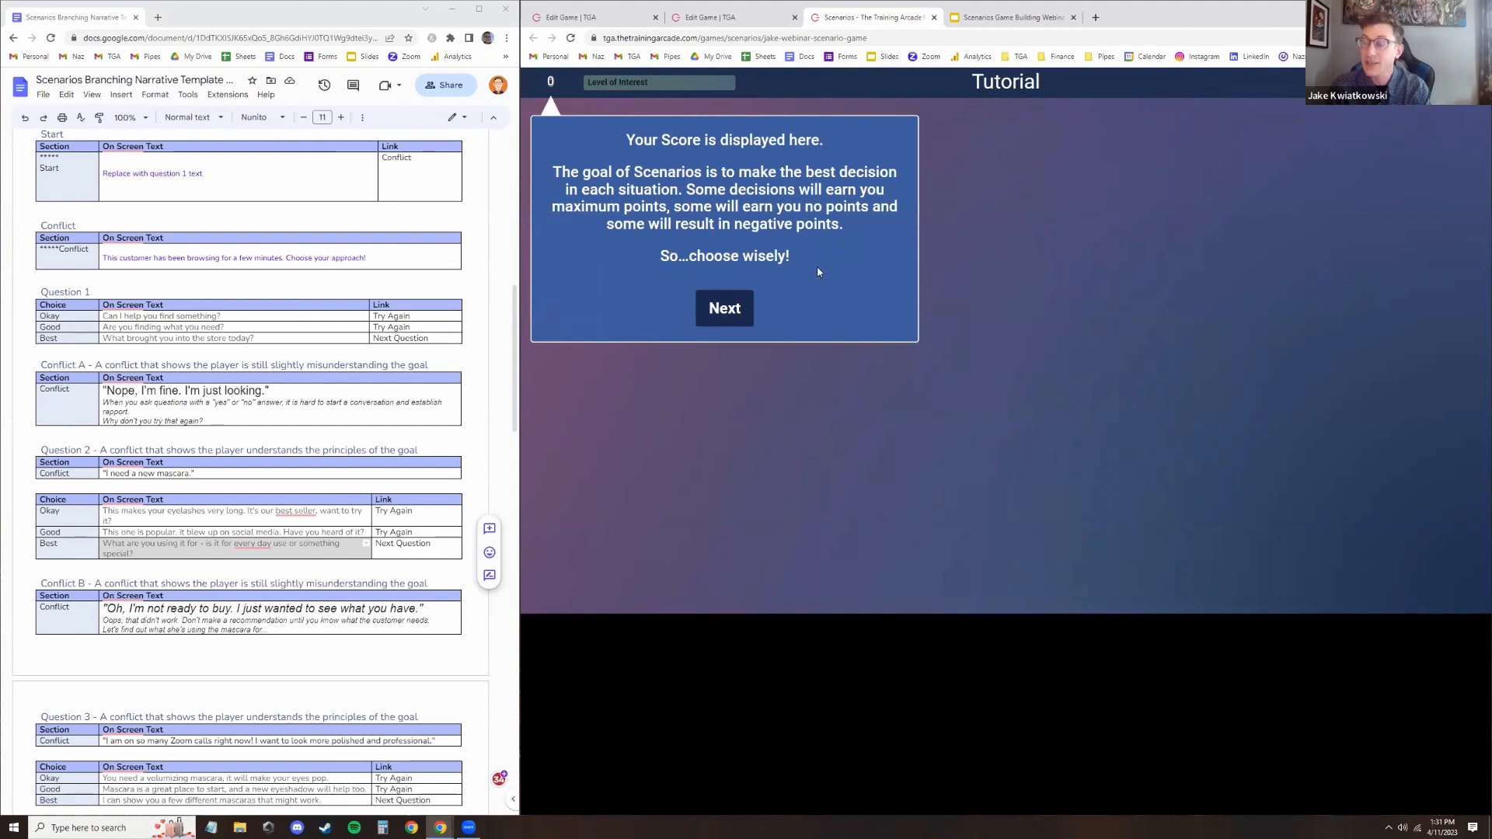
Step through the tutorial screens and continue into the scenario
left_click(733, 304)
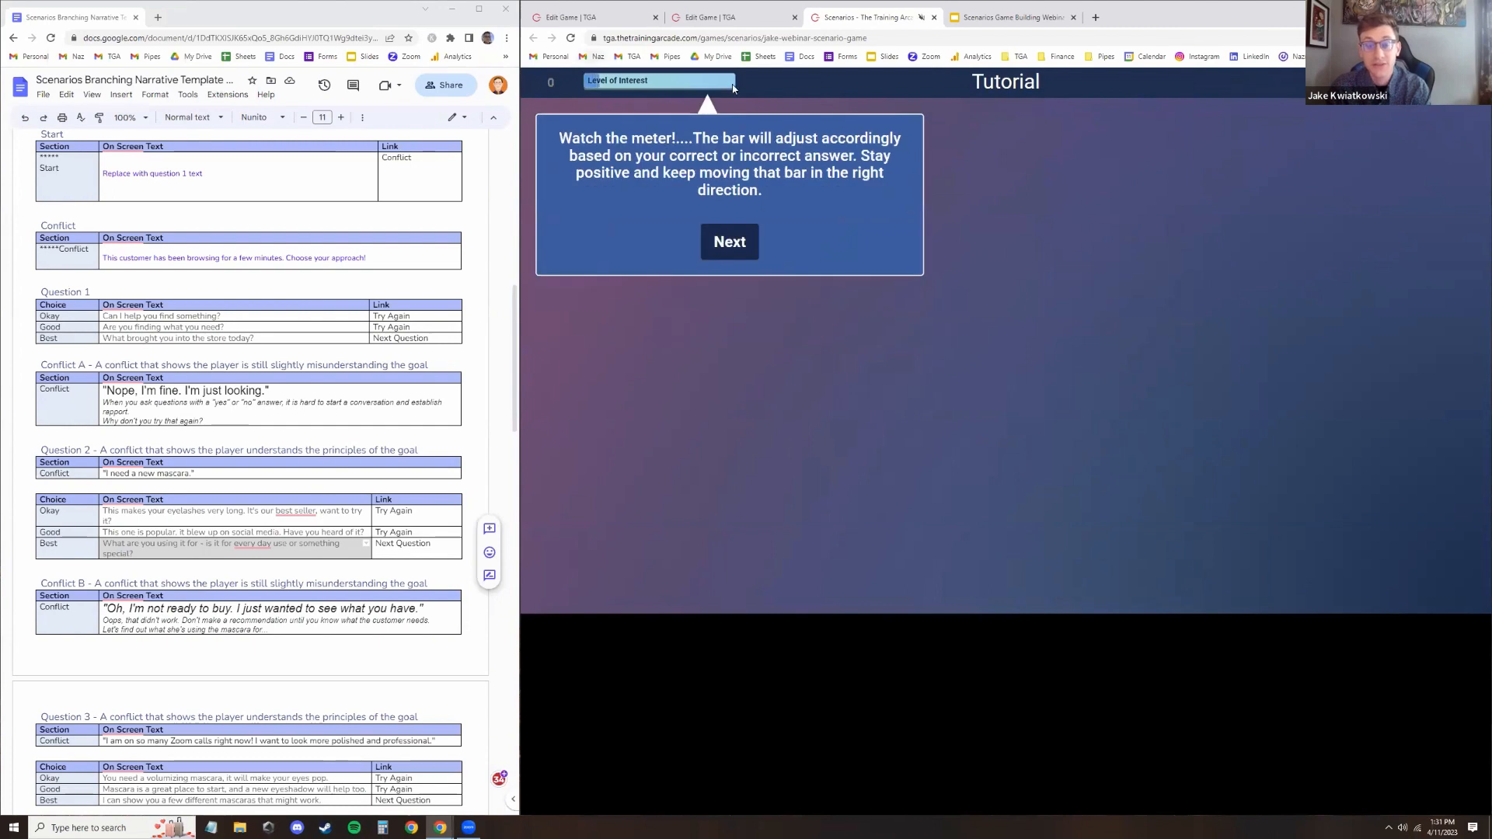
left_click(715, 249)
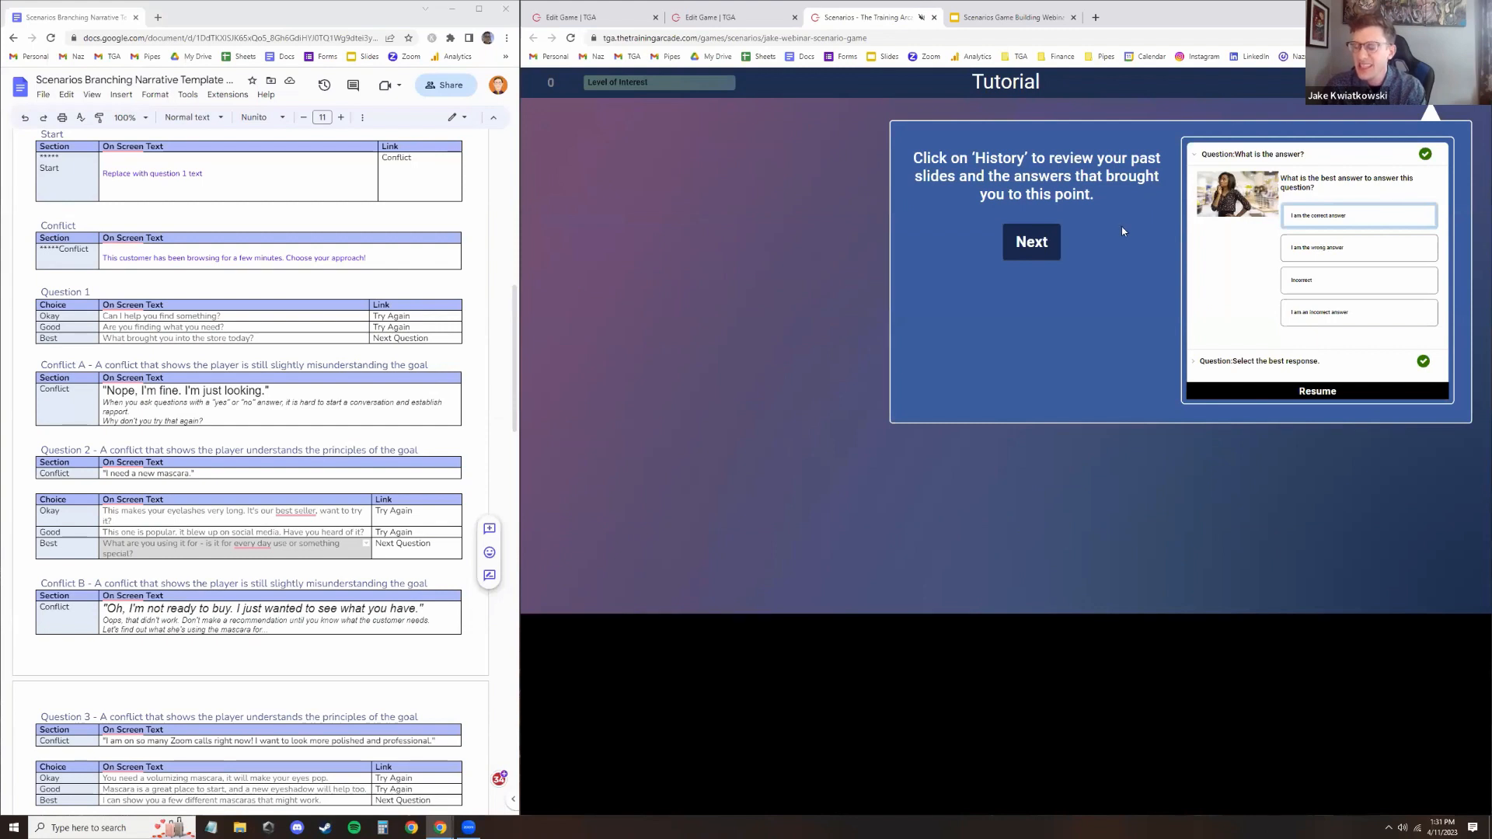
left_click(1020, 241)
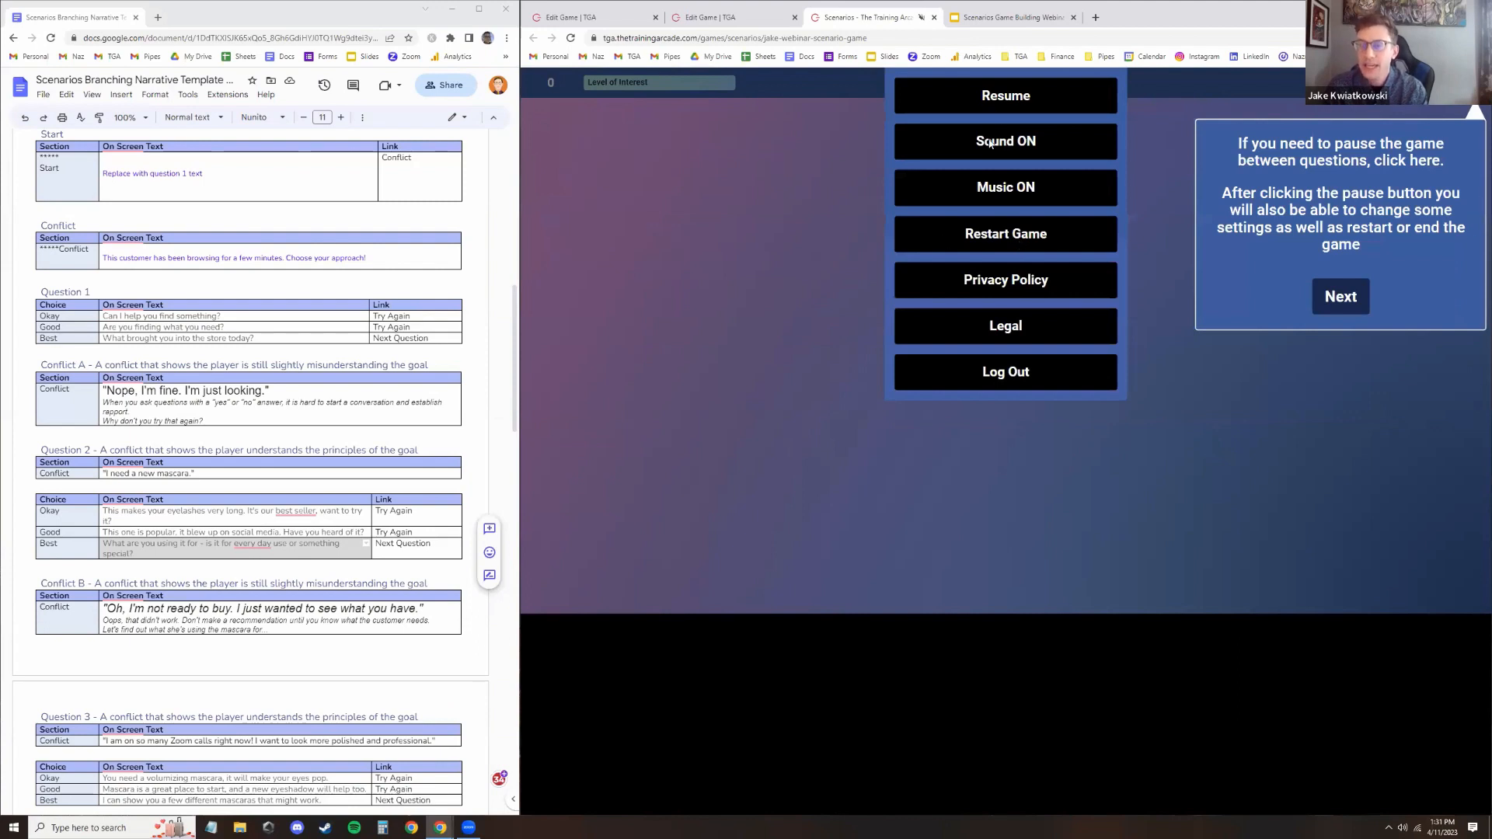
left_click(1340, 297)
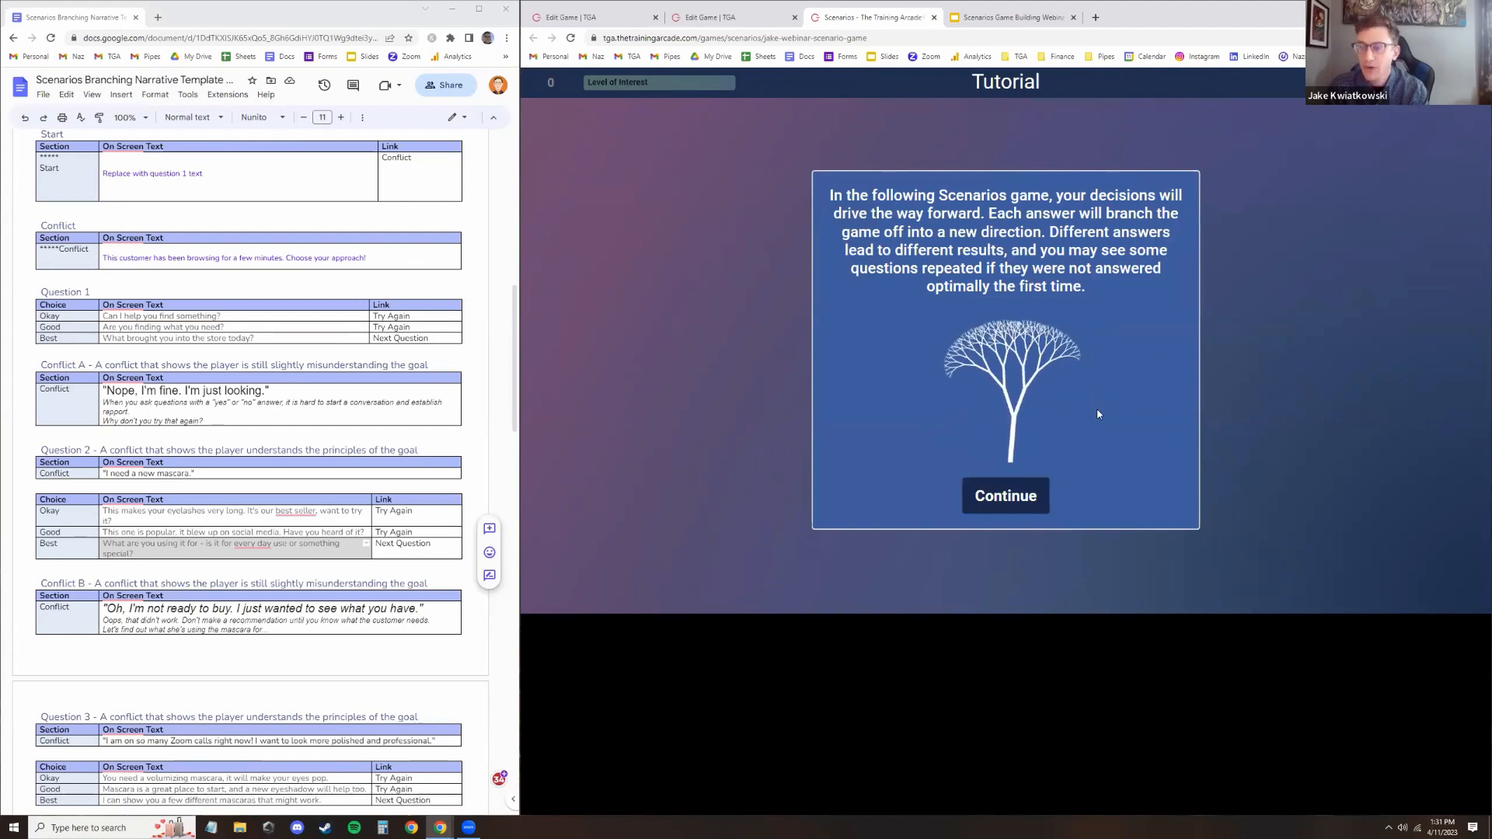
left_click(1023, 507)
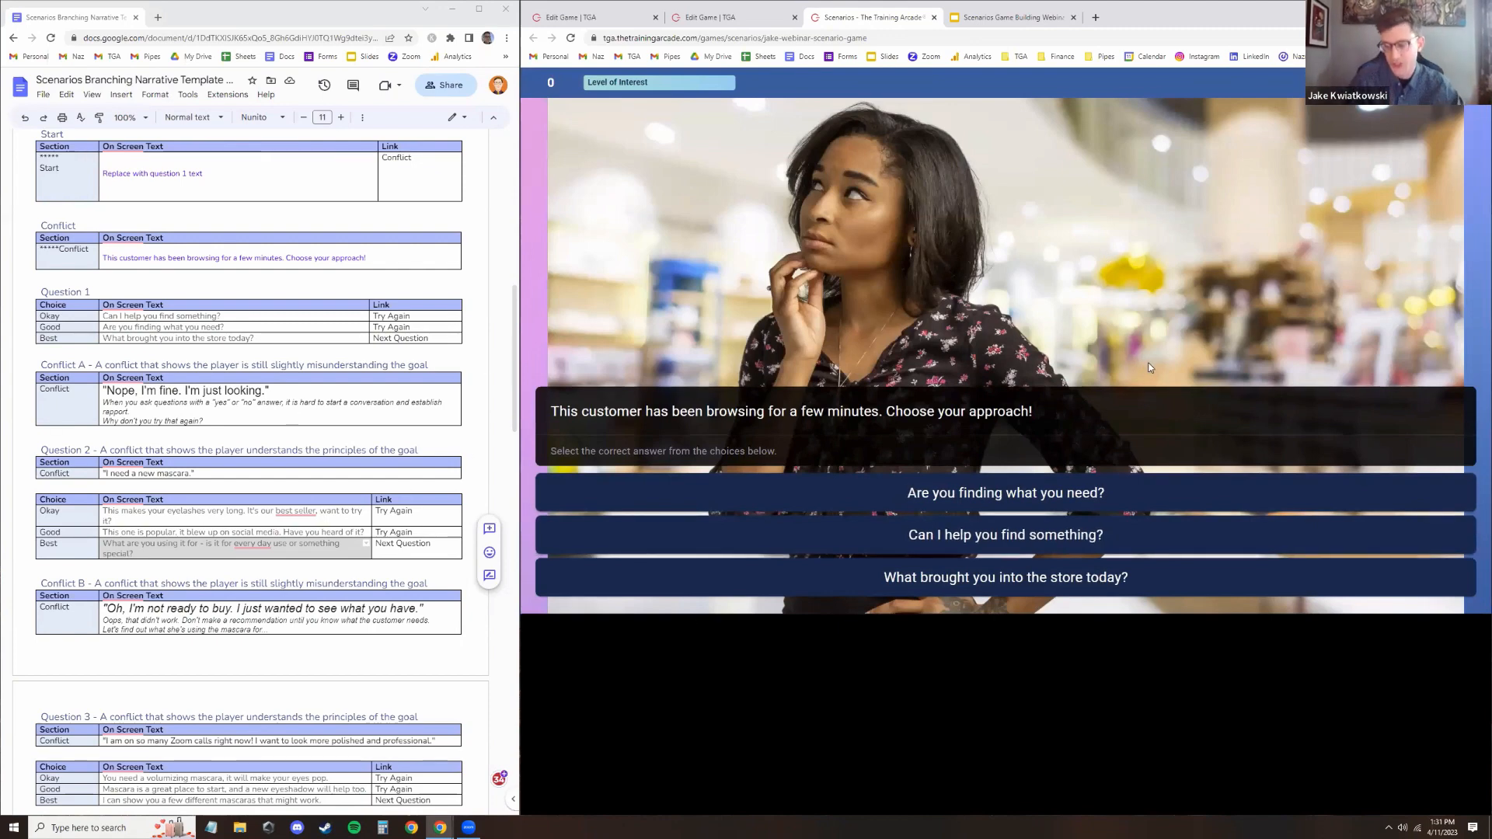
Answer the first question with "Can I help you find something?" and continue past the feedback slide
left_click(1039, 544)
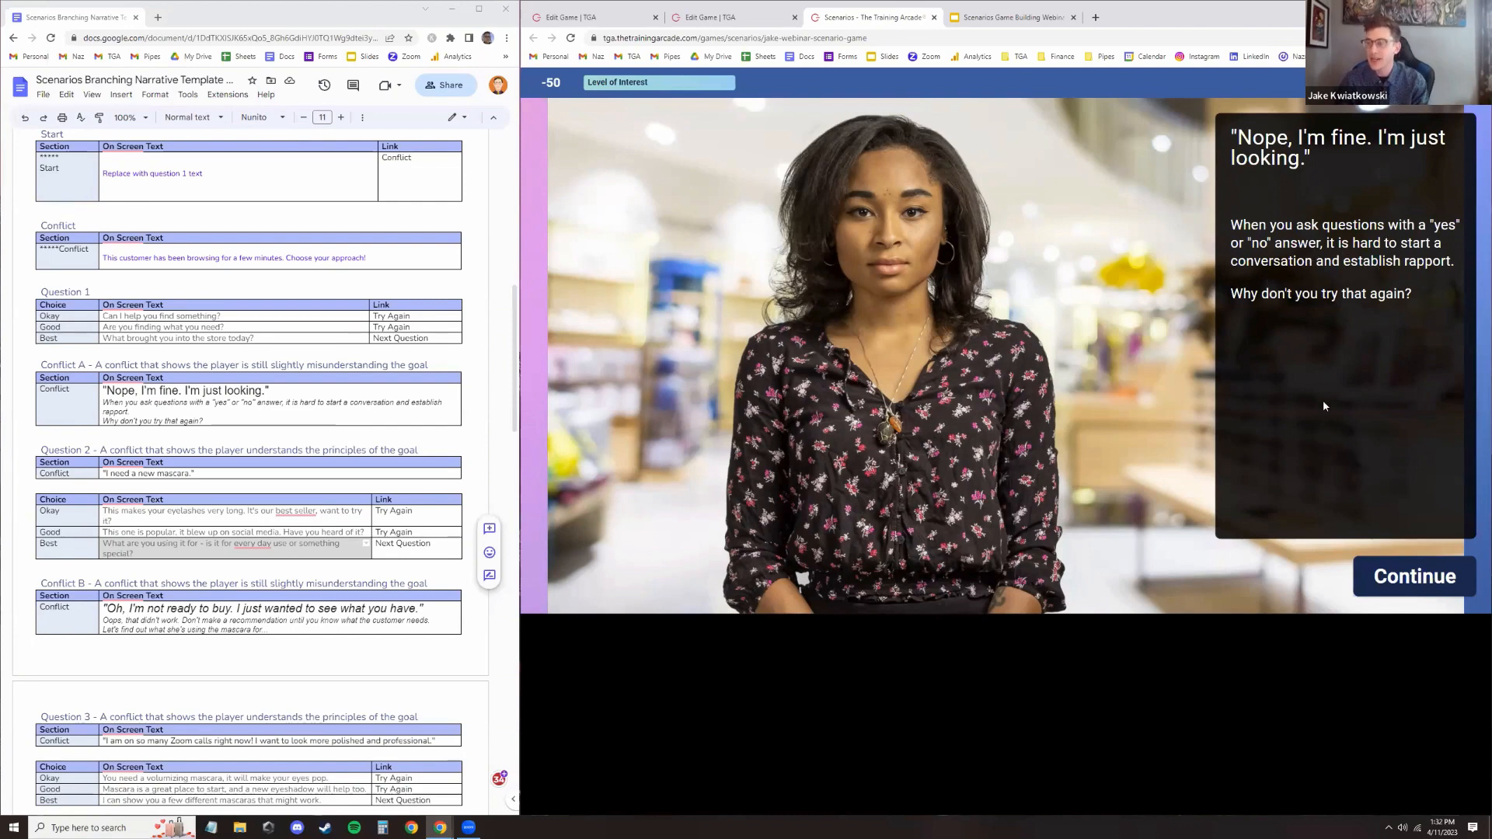
left_click(1375, 585)
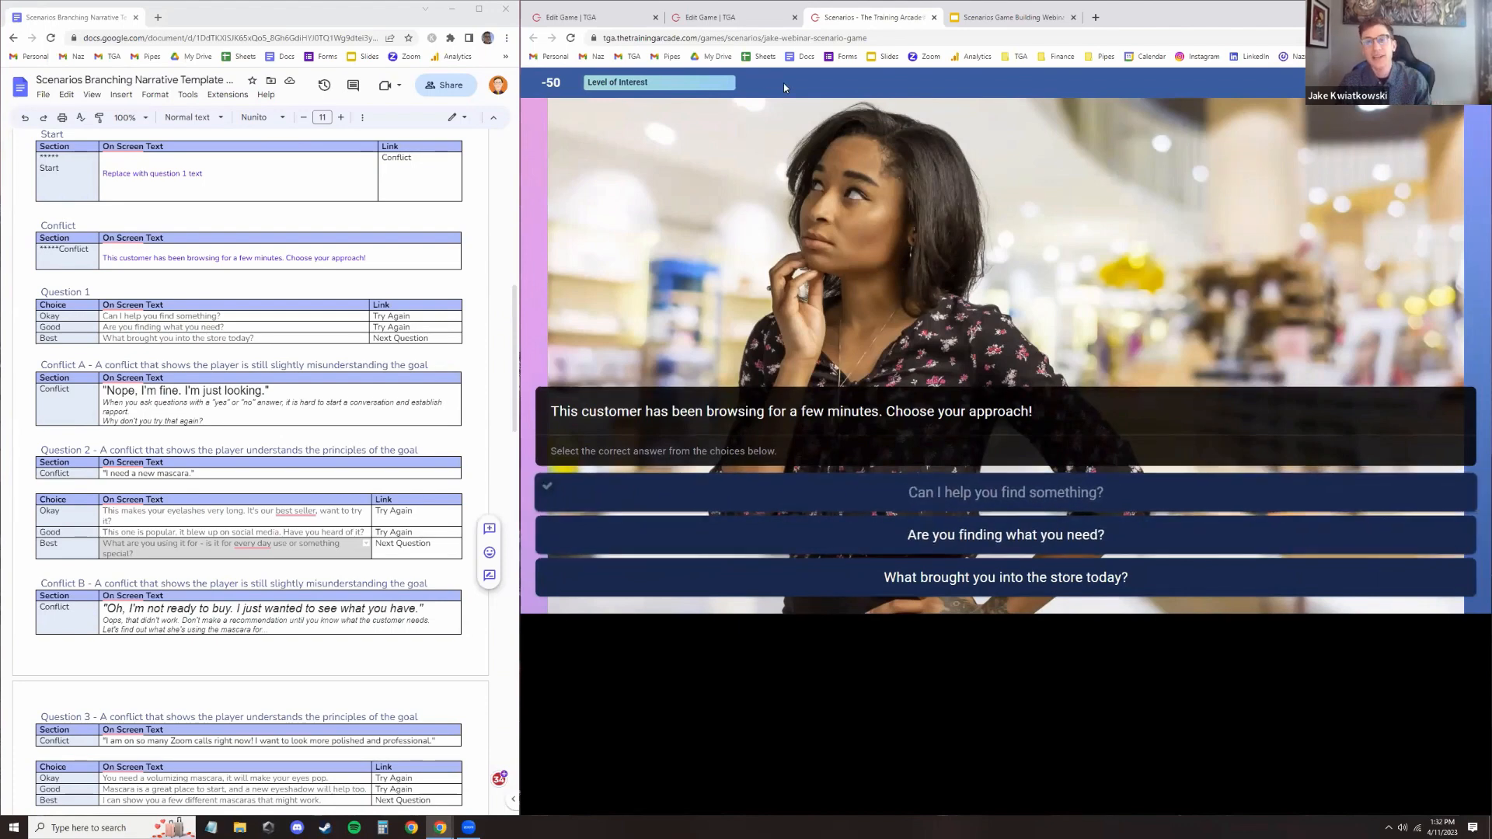
Open the game's Game info settings in the editor to review them, then return to the running game
left_click(743, 19)
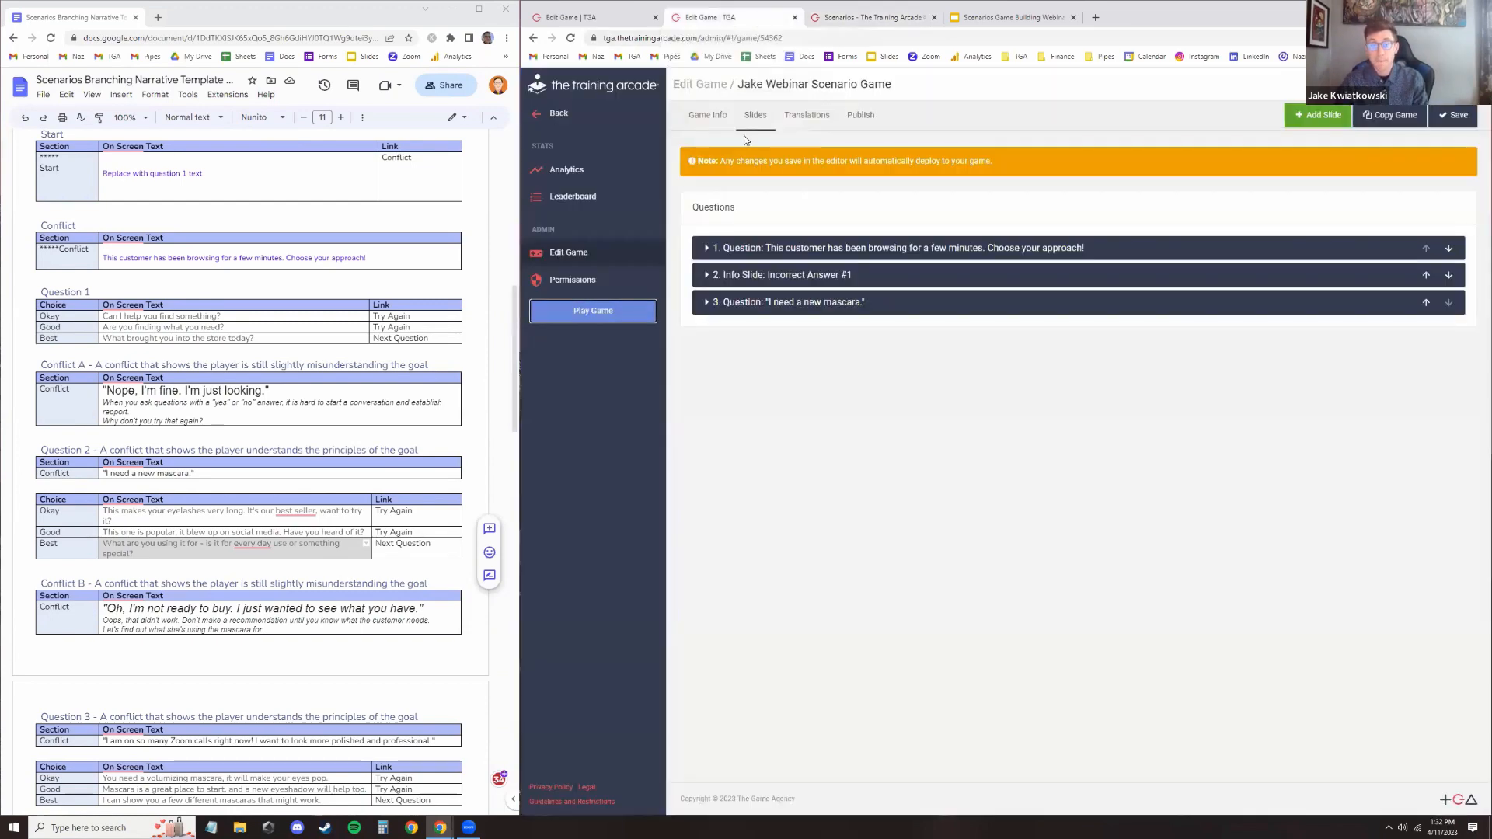
left_click(709, 115)
scroll(814, 334, "down", 7)
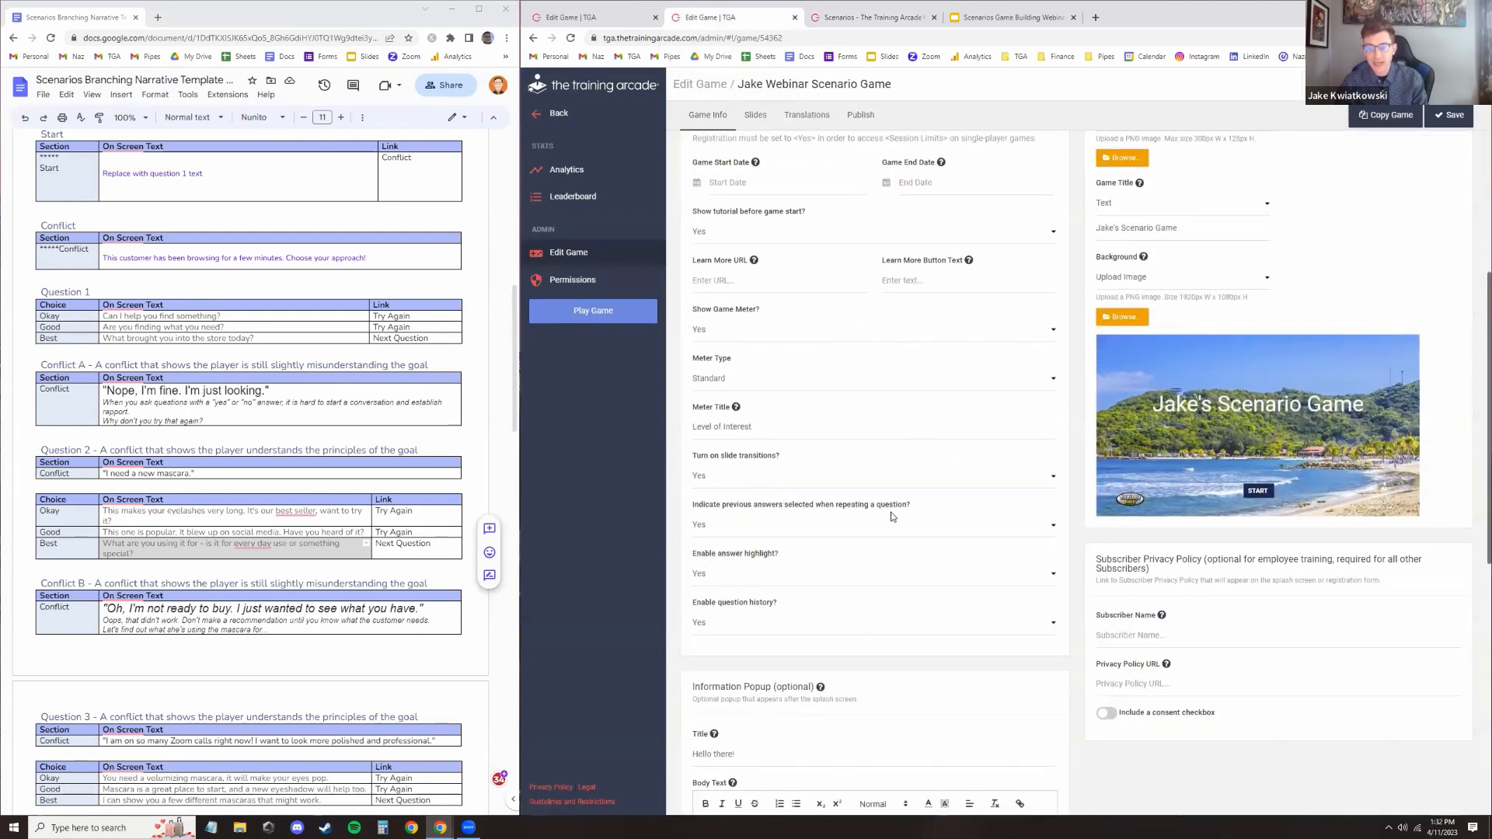
left_click(830, 17)
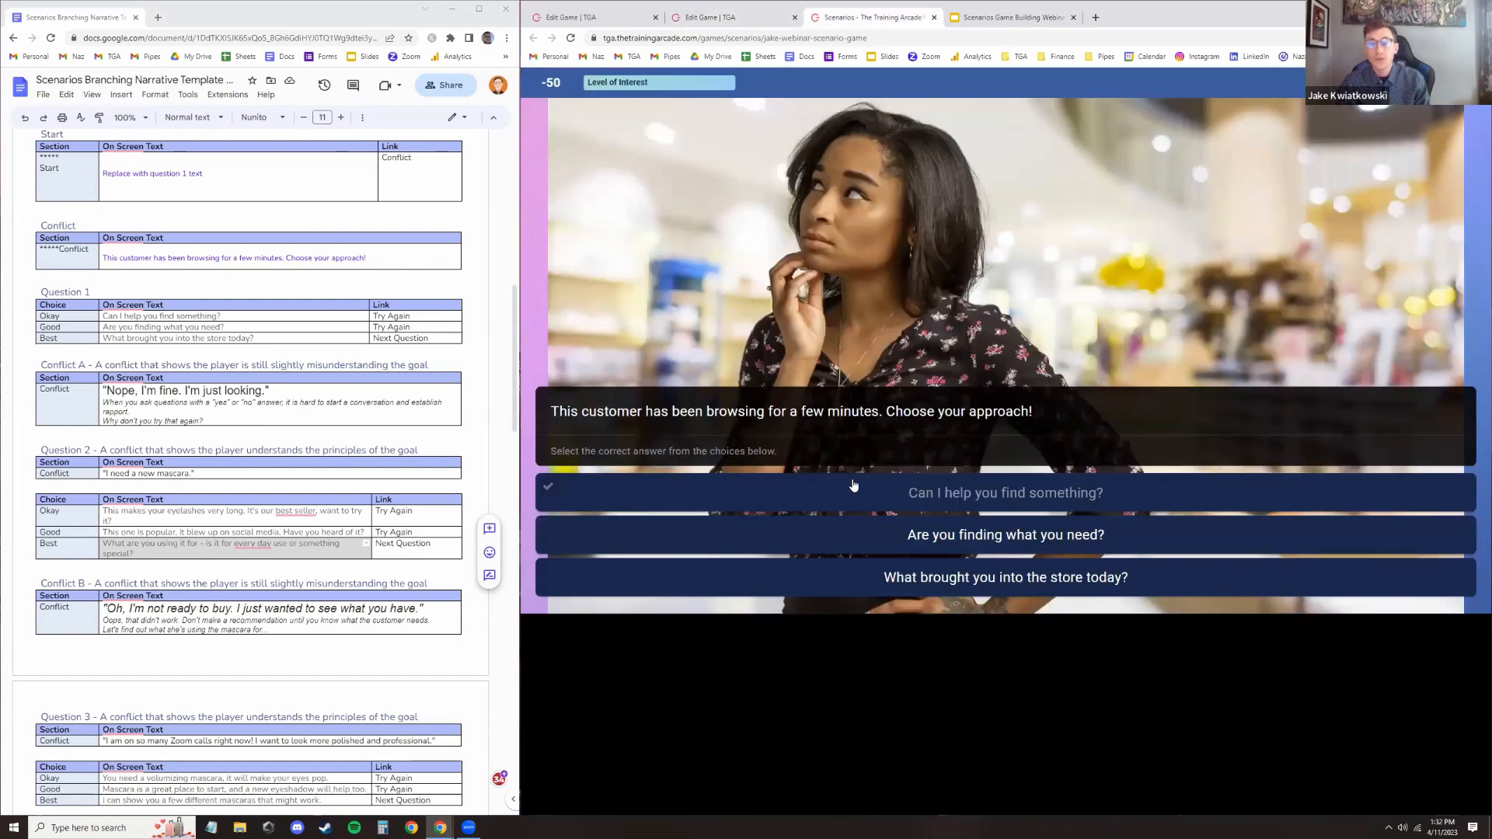
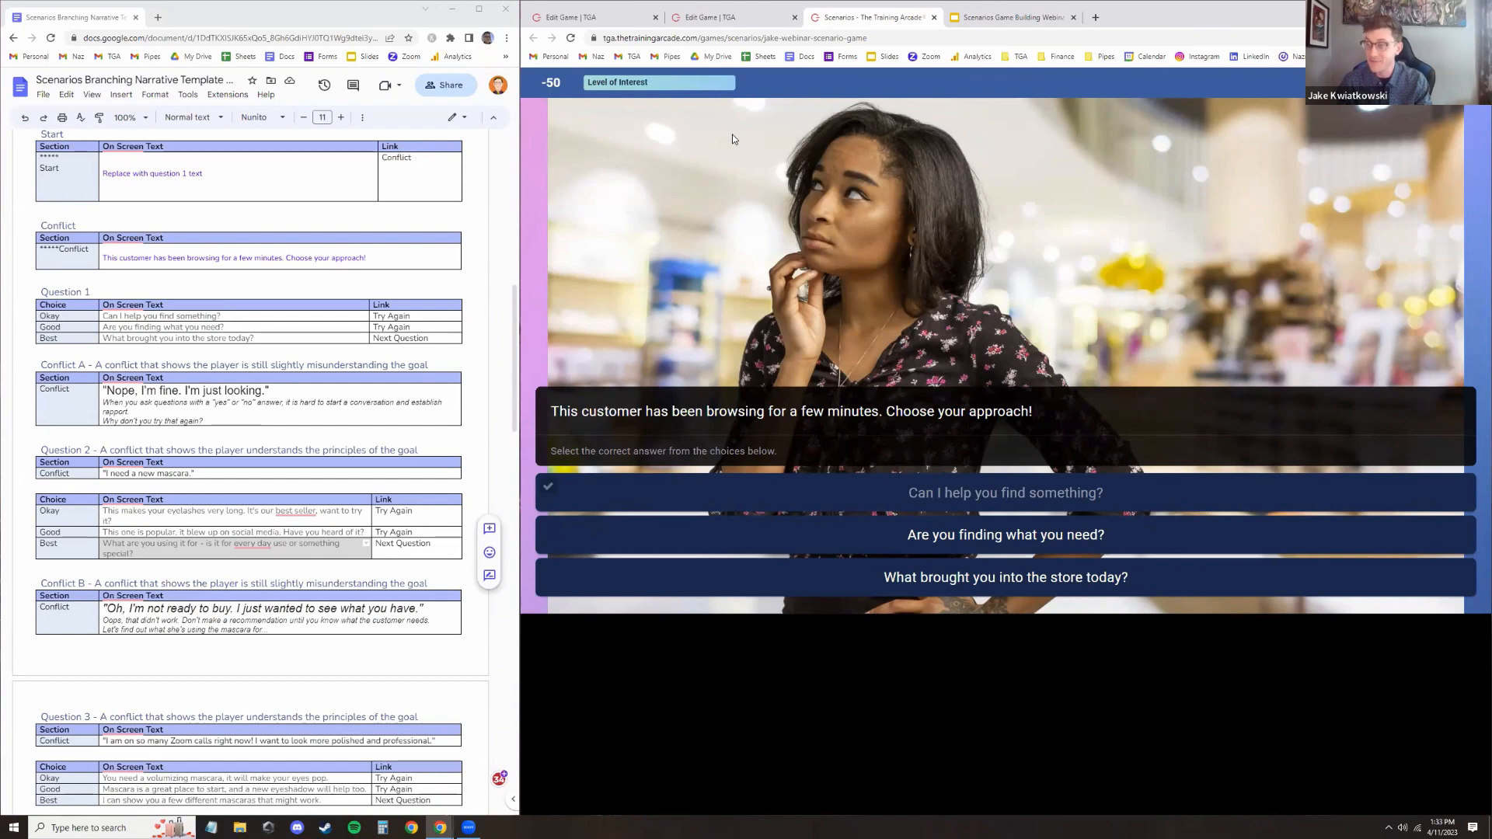
Finish the playtest by answering the mascara question with "What are you using it for - is it for every day use or something special?" and return to the editor
left_click(902, 588)
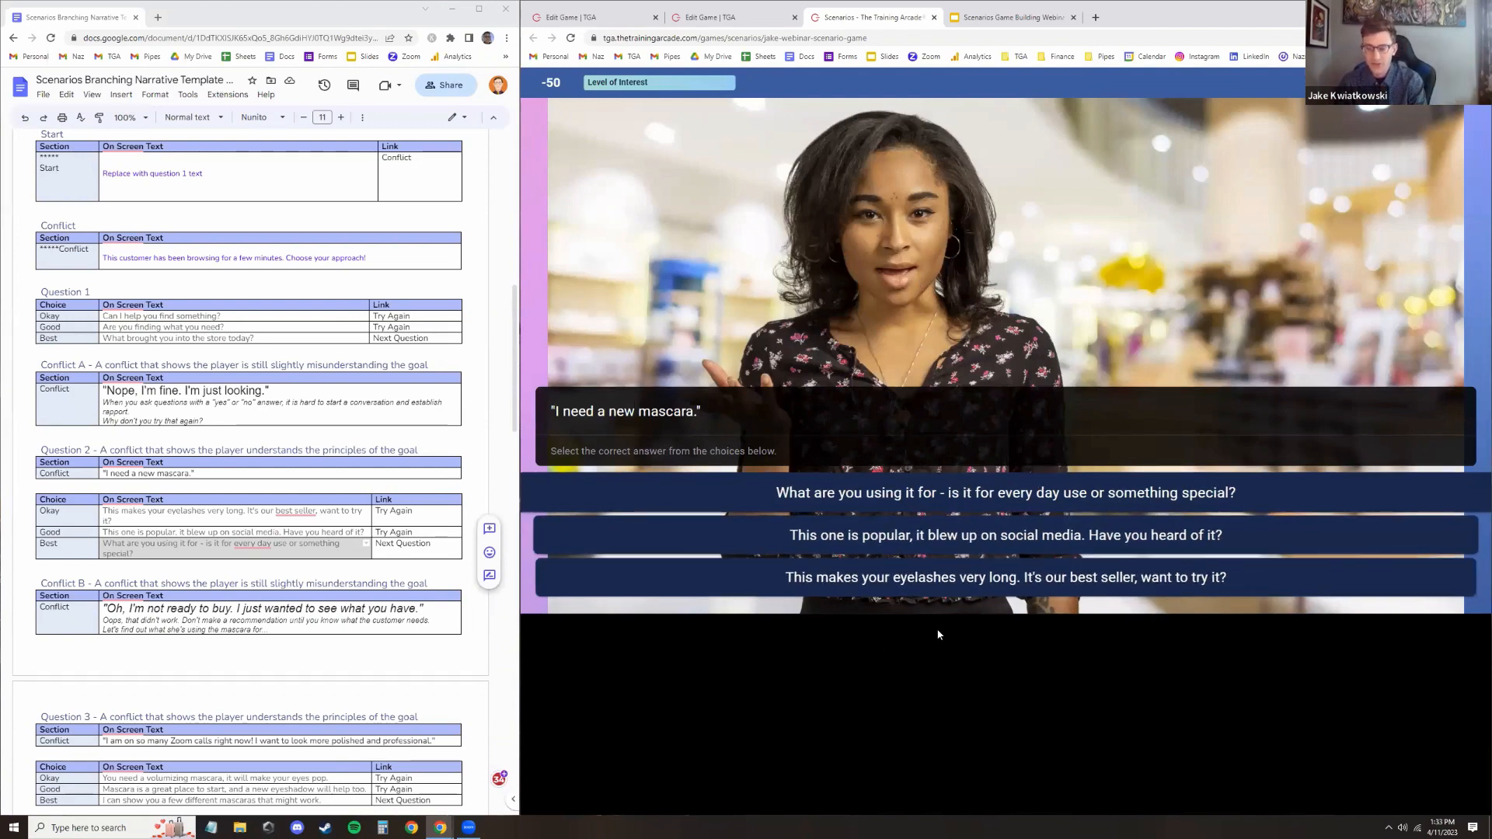
left_click(966, 478)
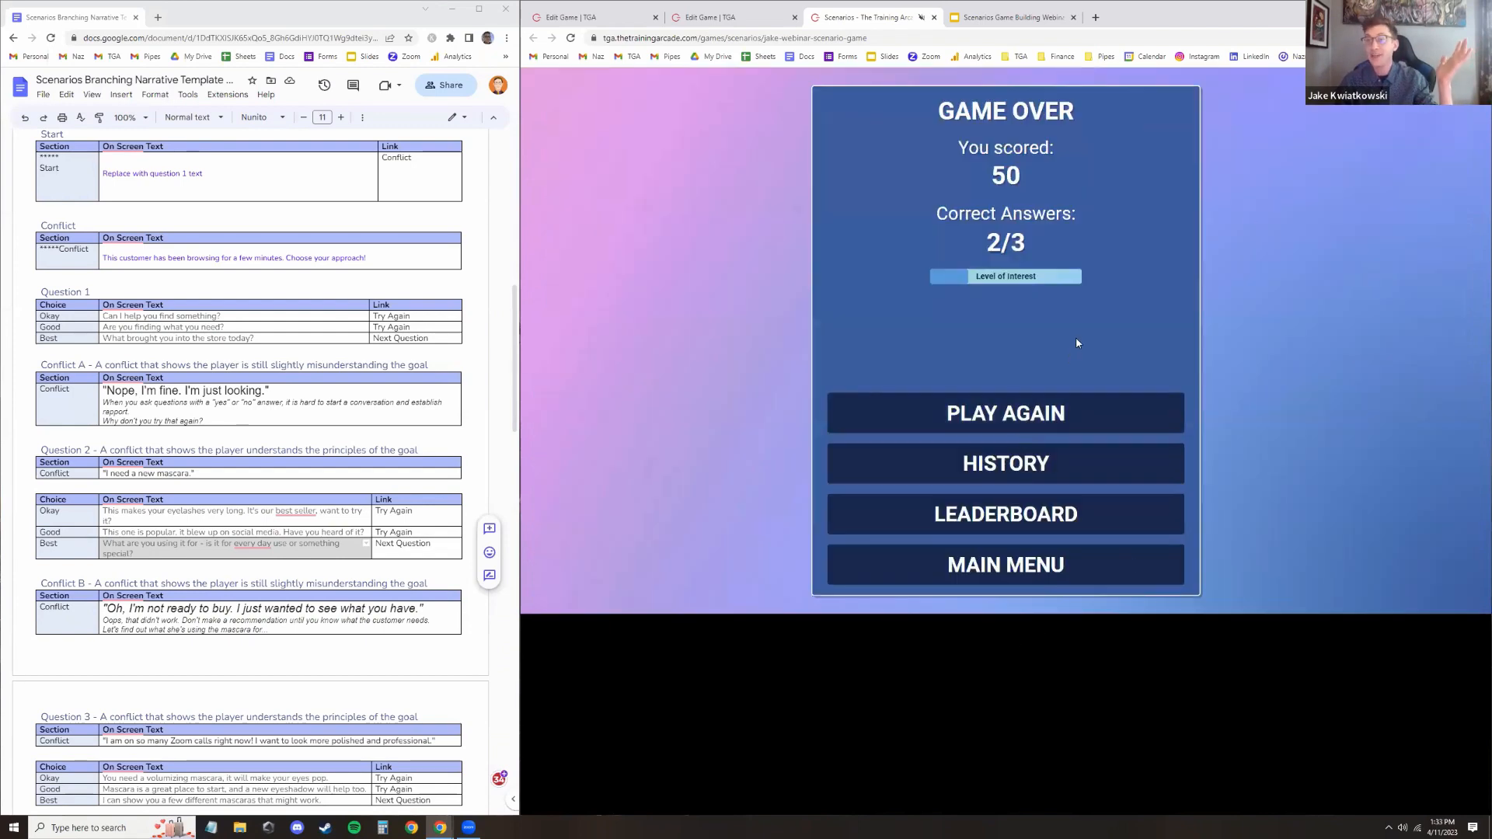
left_click(699, 17)
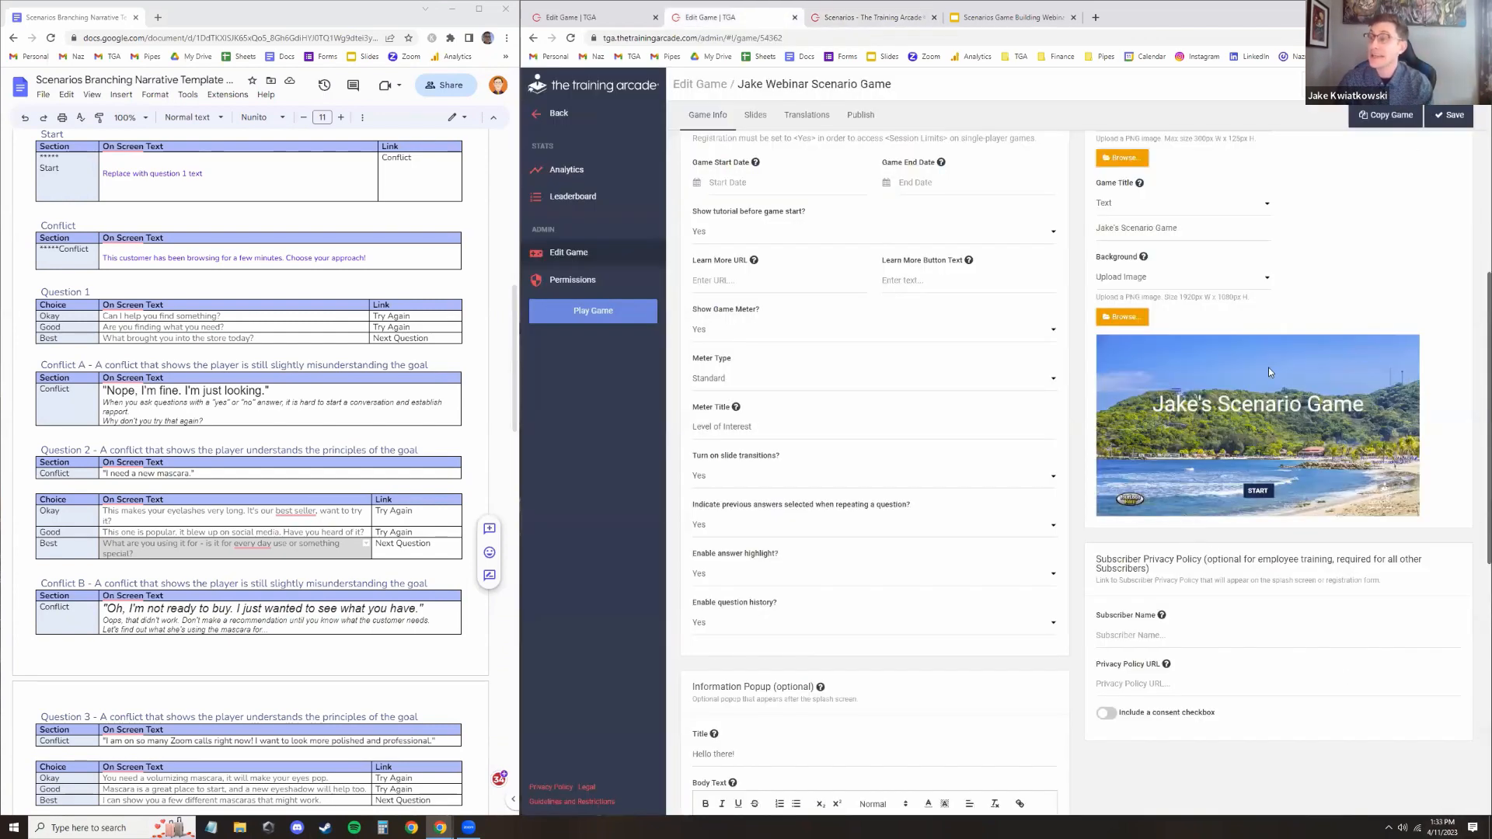
Add a fourth slide to the game and change its slide type to Info Slide
left_click(754, 116)
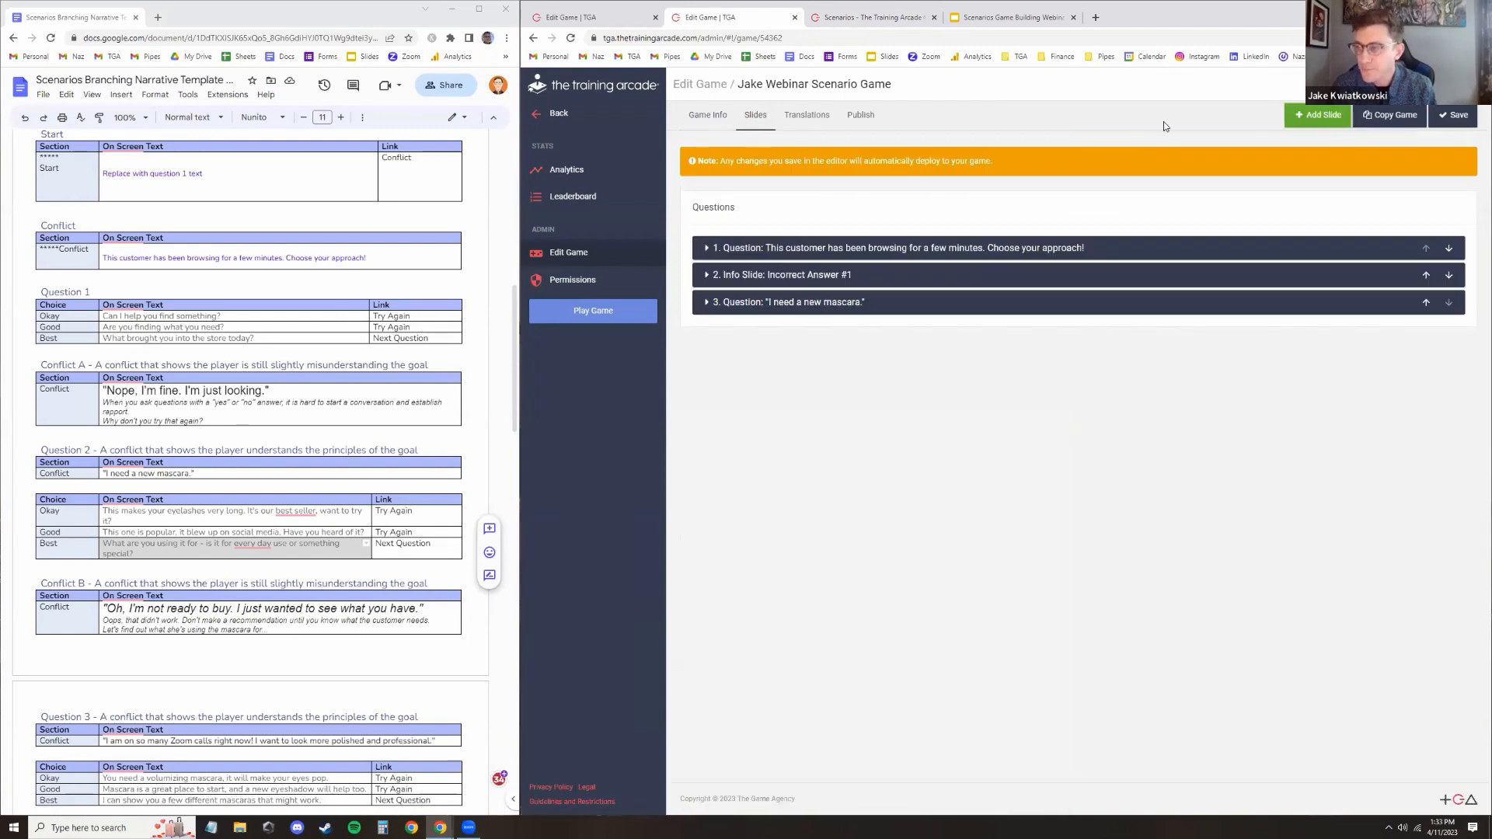
left_click(1318, 115)
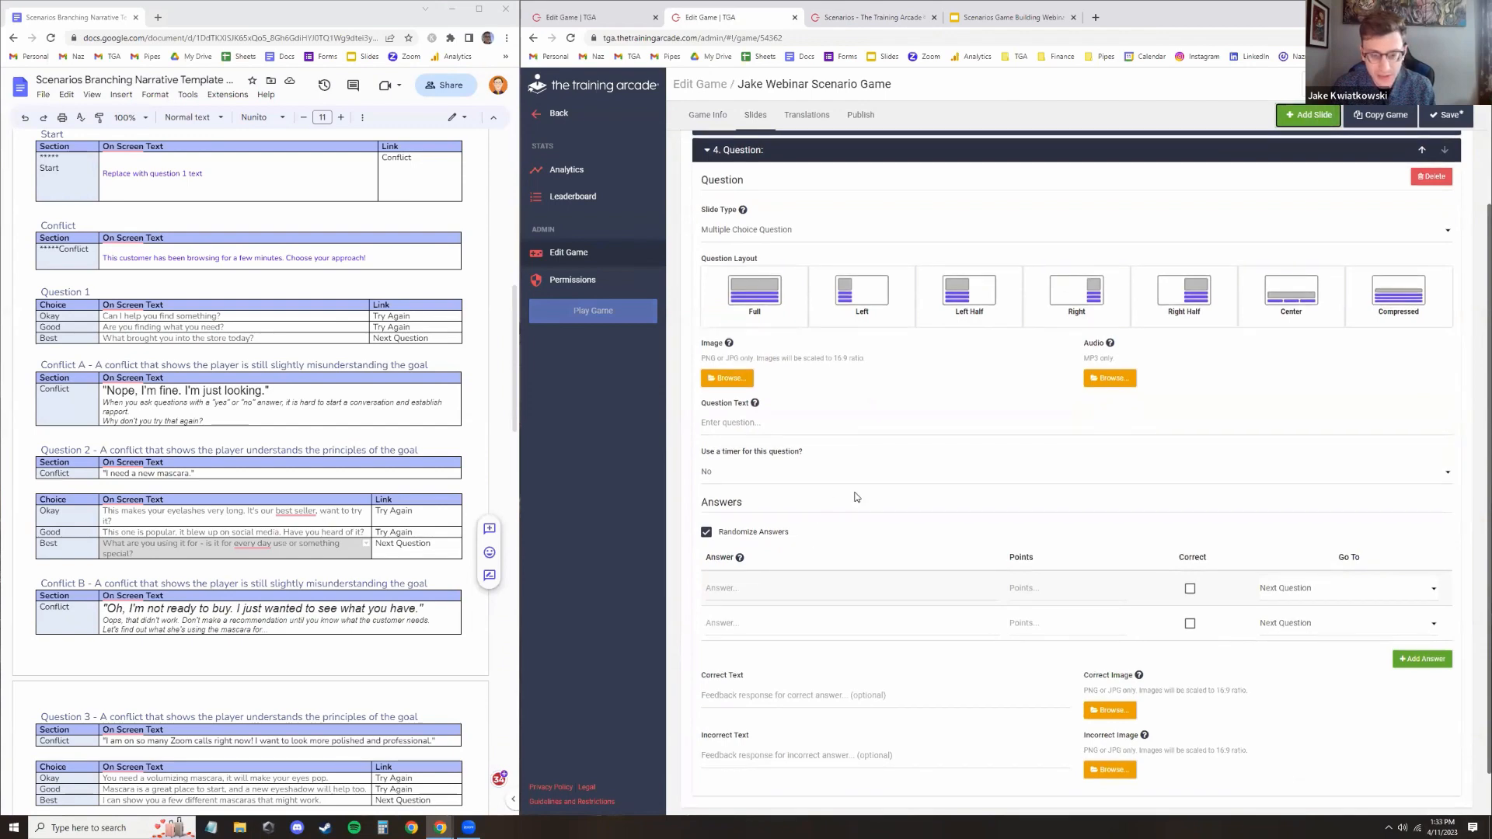
scroll(896, 424, "up", 2)
left_click(850, 300)
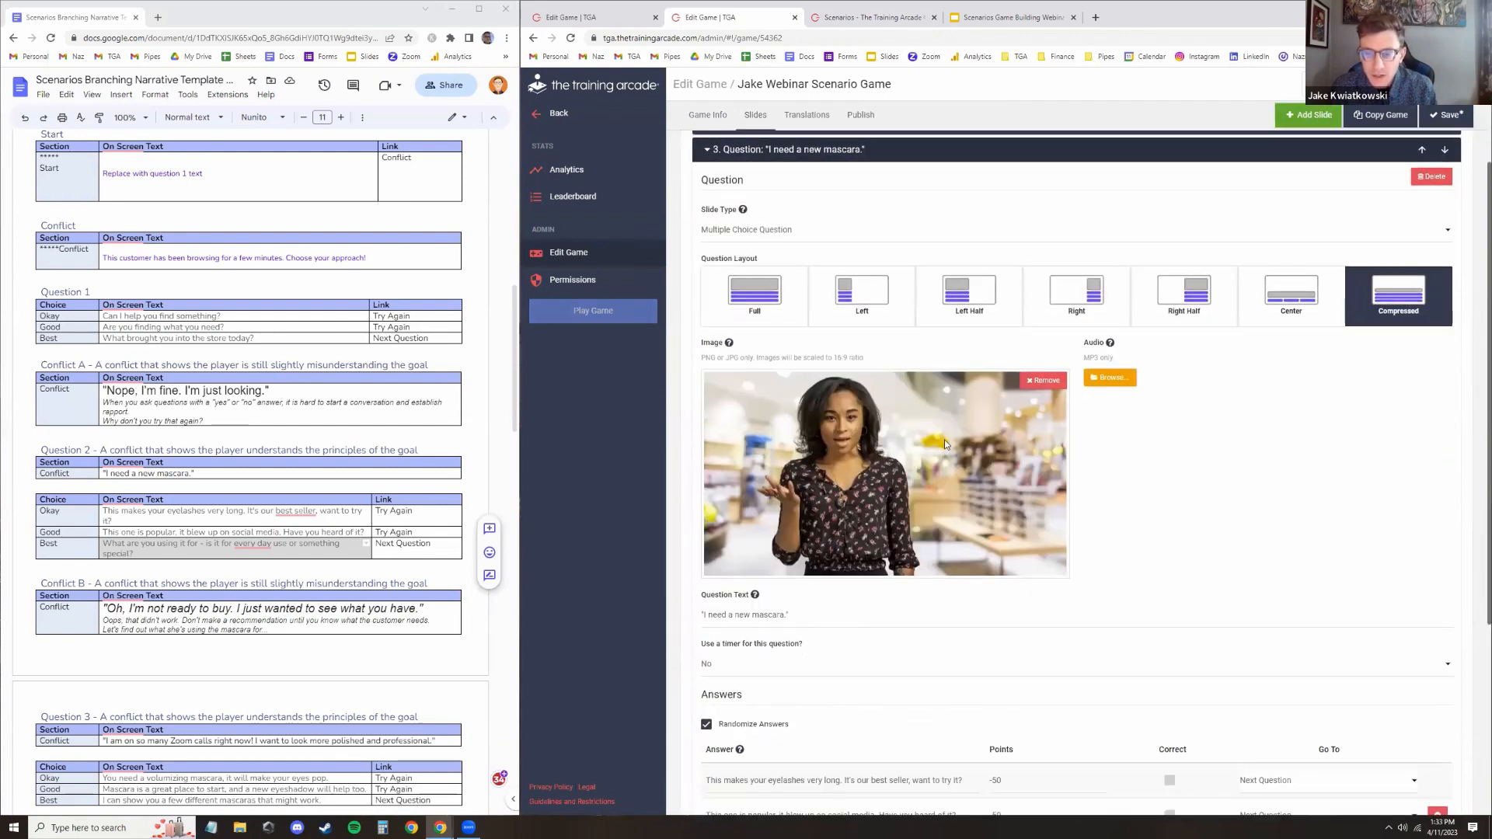
scroll(935, 524, "down", 6)
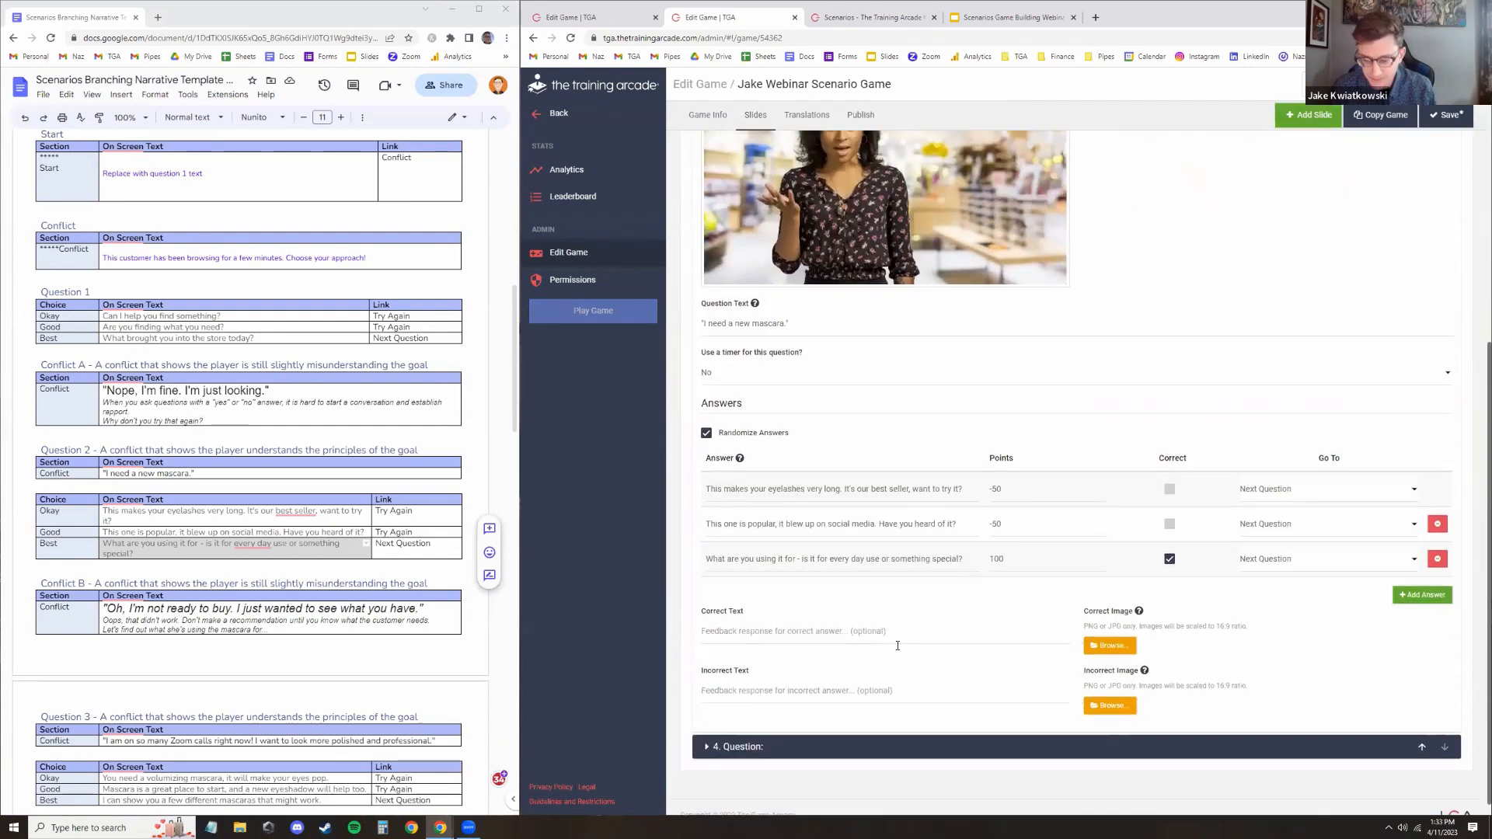
left_click(798, 729)
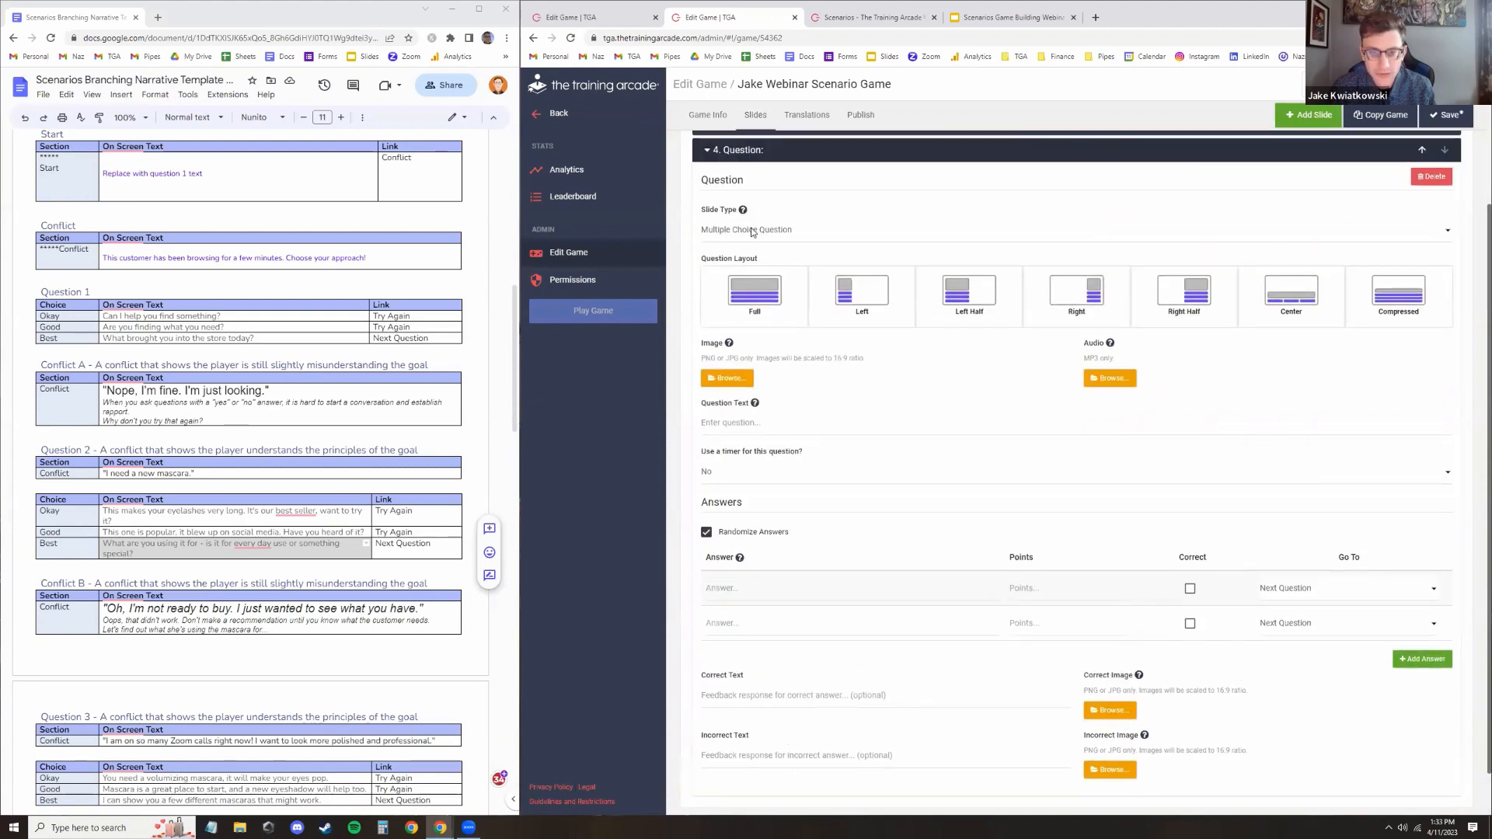
left_click(759, 229)
left_click(749, 311)
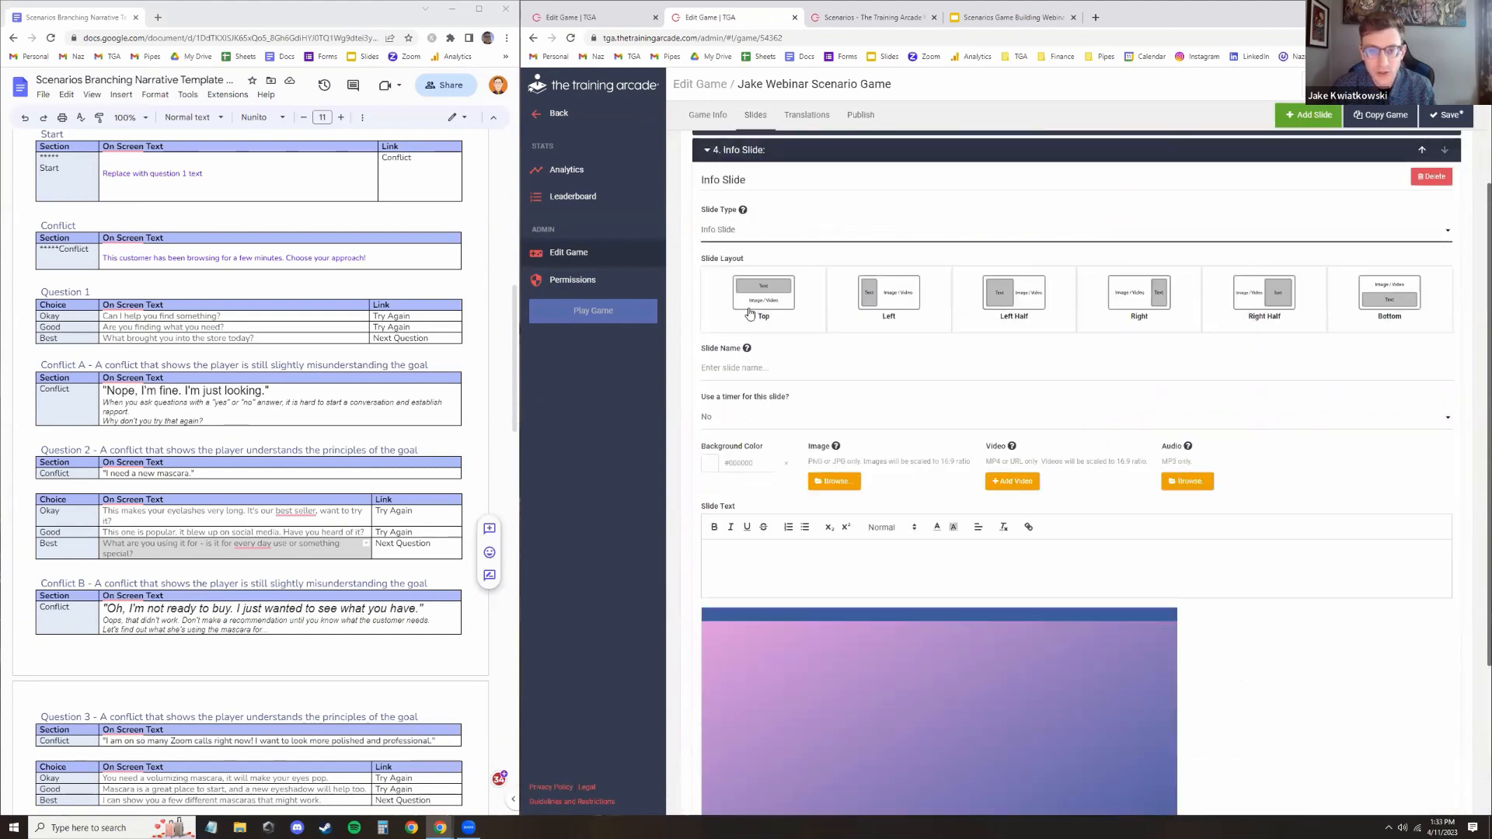
Upload 4.png as the info slide's image
left_click(830, 482)
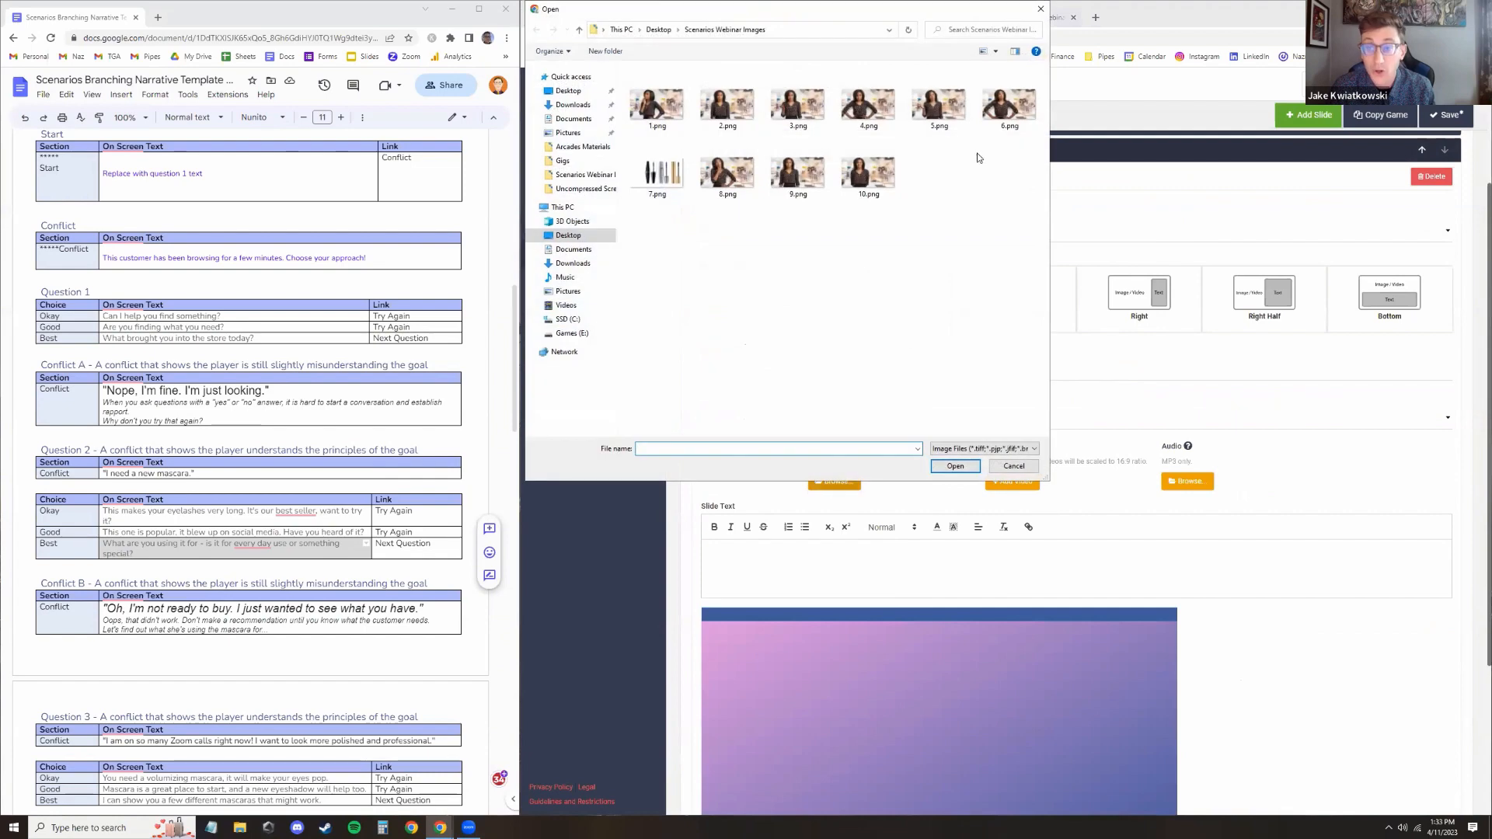
left_click(876, 107)
double_click(876, 108)
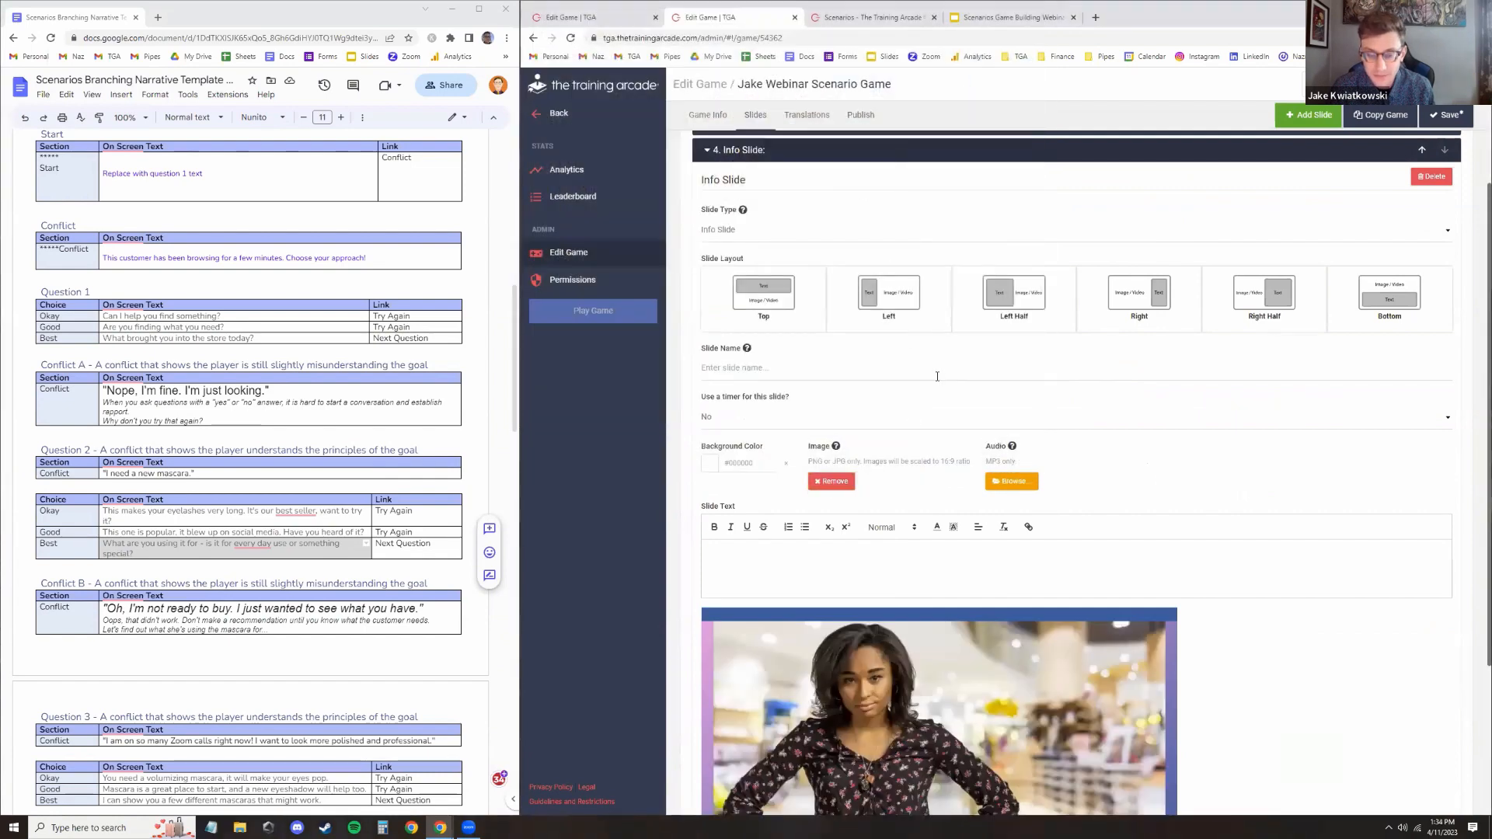
Copy the Conflict B text from the script document and paste it into the info slide's text
scroll(855, 618, "down", 2)
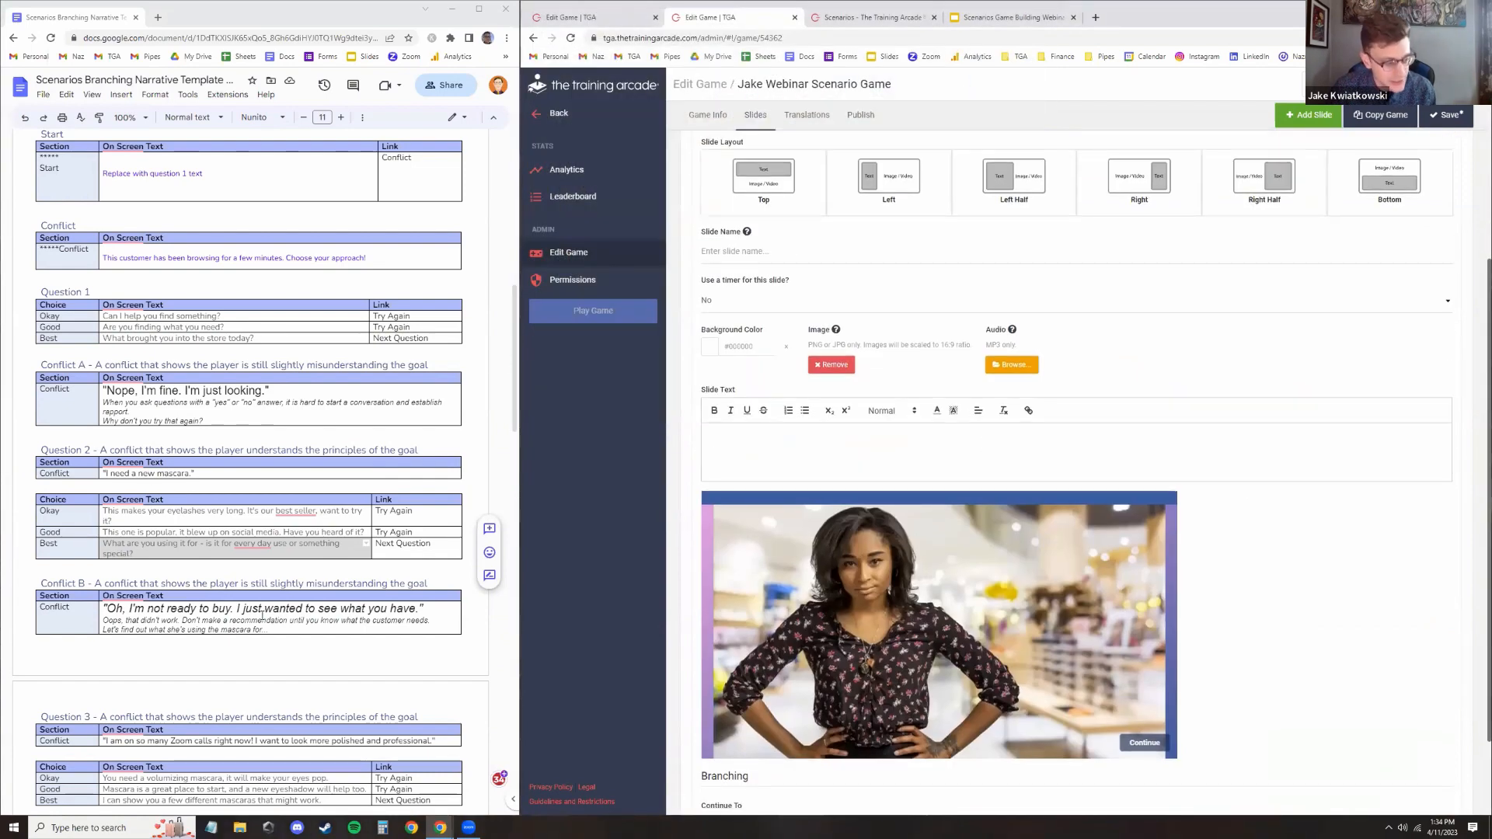
left_click_drag(283, 629, 110, 605)
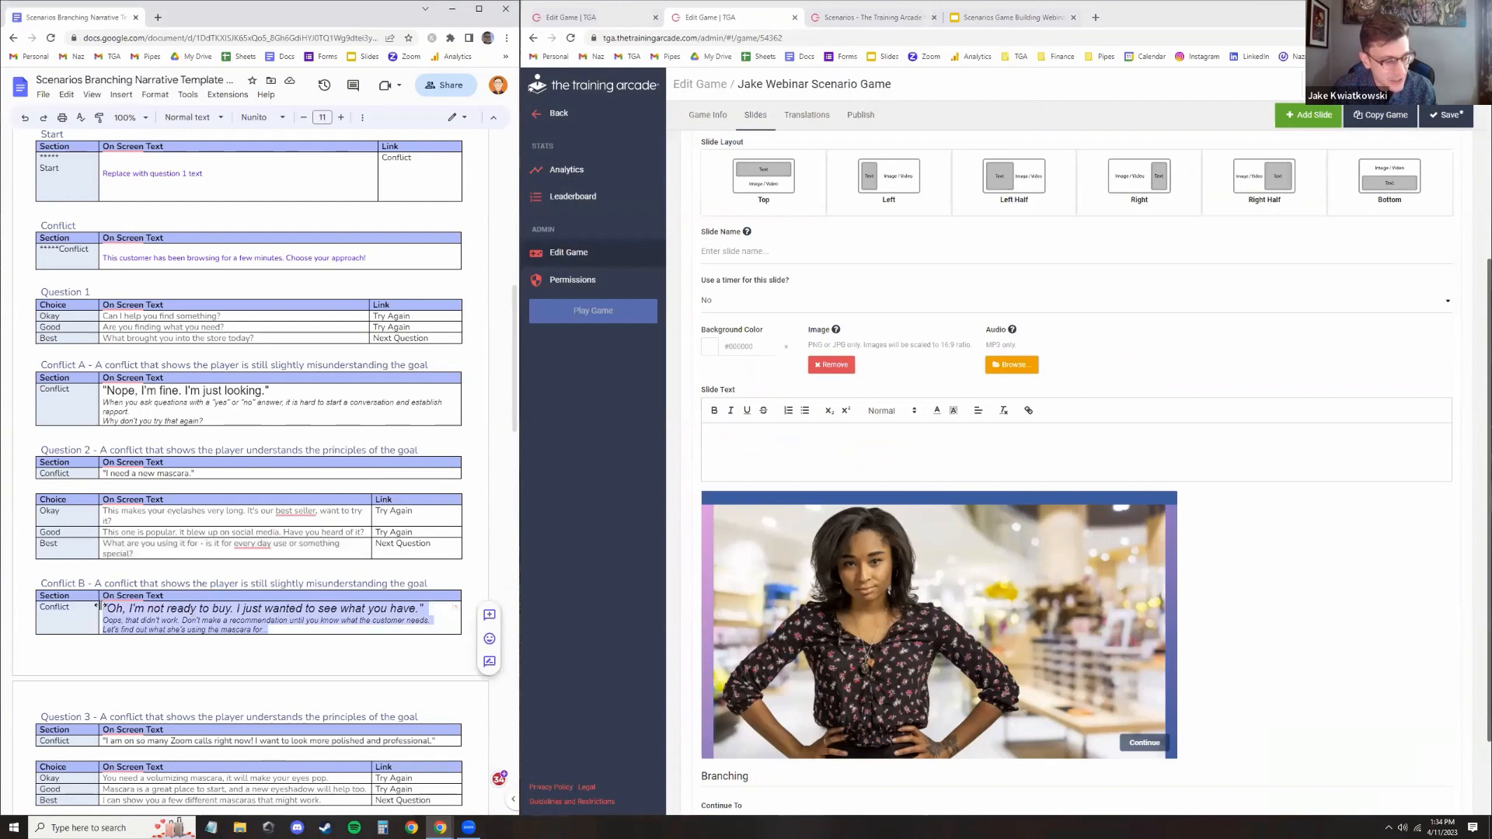
key("ctrl+c")
left_click(833, 451)
key("ctrl+v")
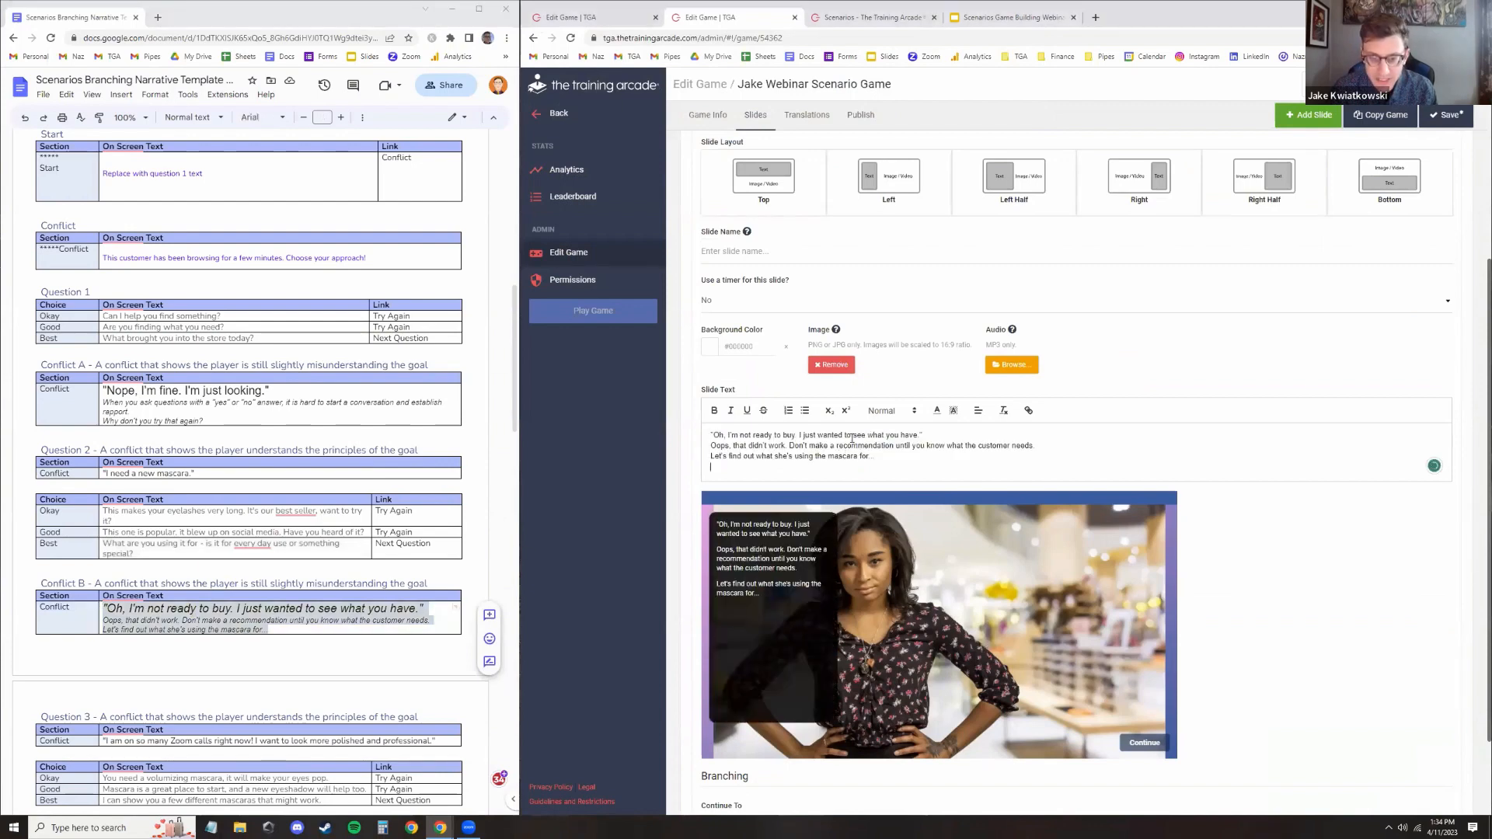
Set the quoted first line of the slide text to Large and separate it from the rest with a line break
triple_click(850, 436)
left_click(892, 410)
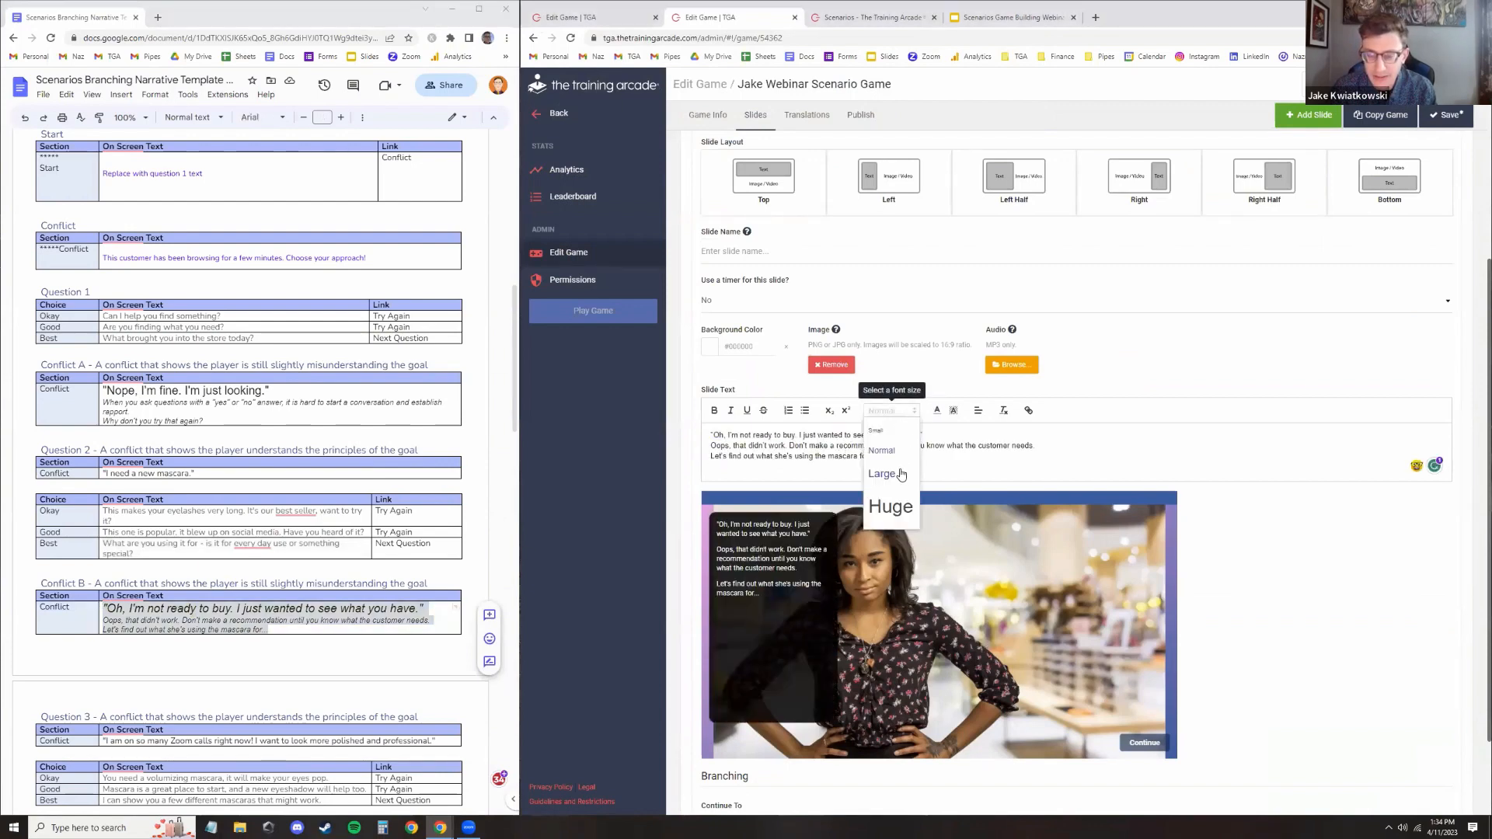
left_click(900, 474)
left_click(1084, 435)
key("Return")
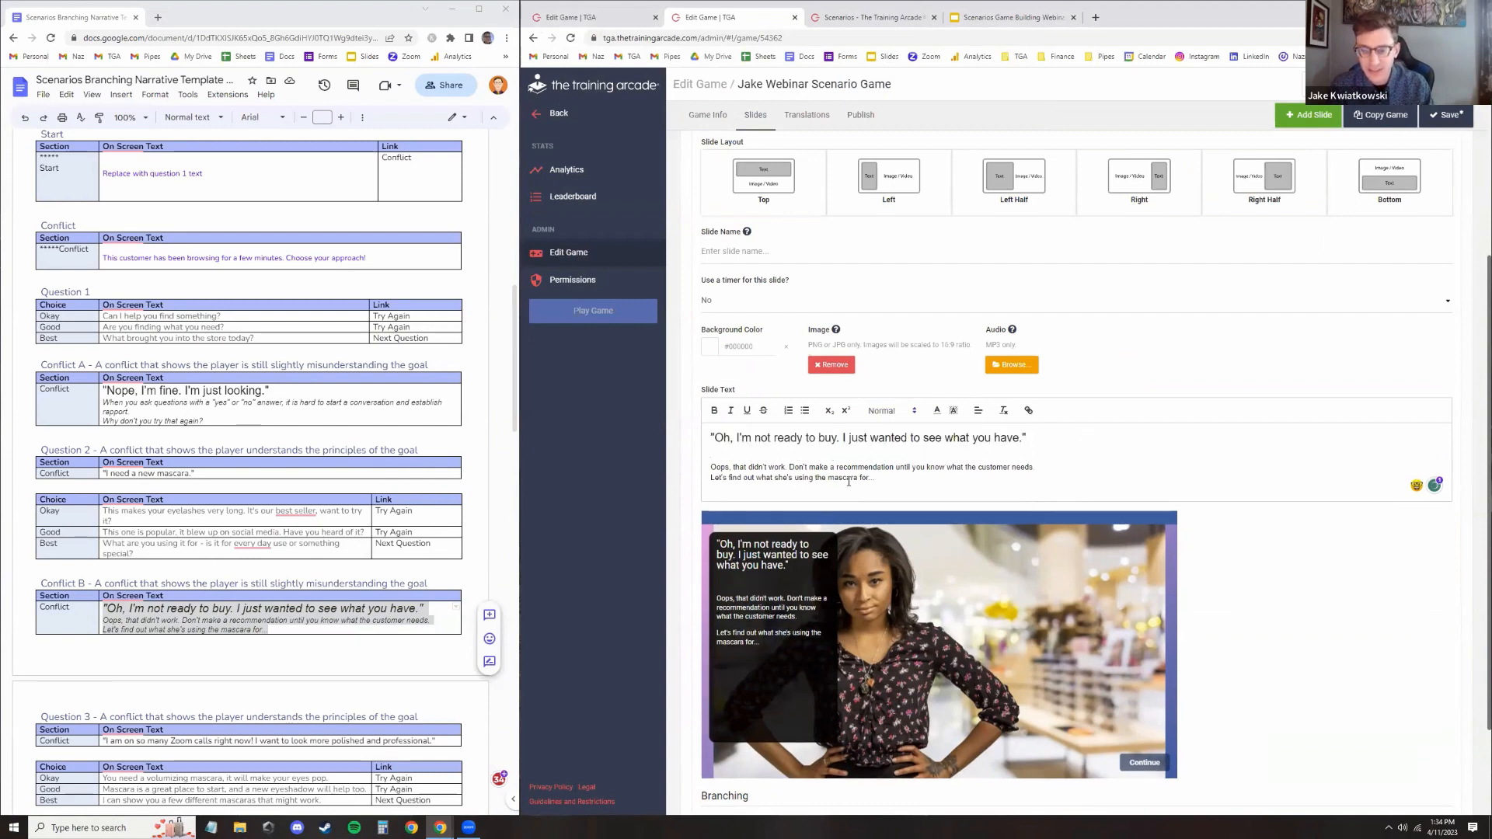
left_click(813, 462)
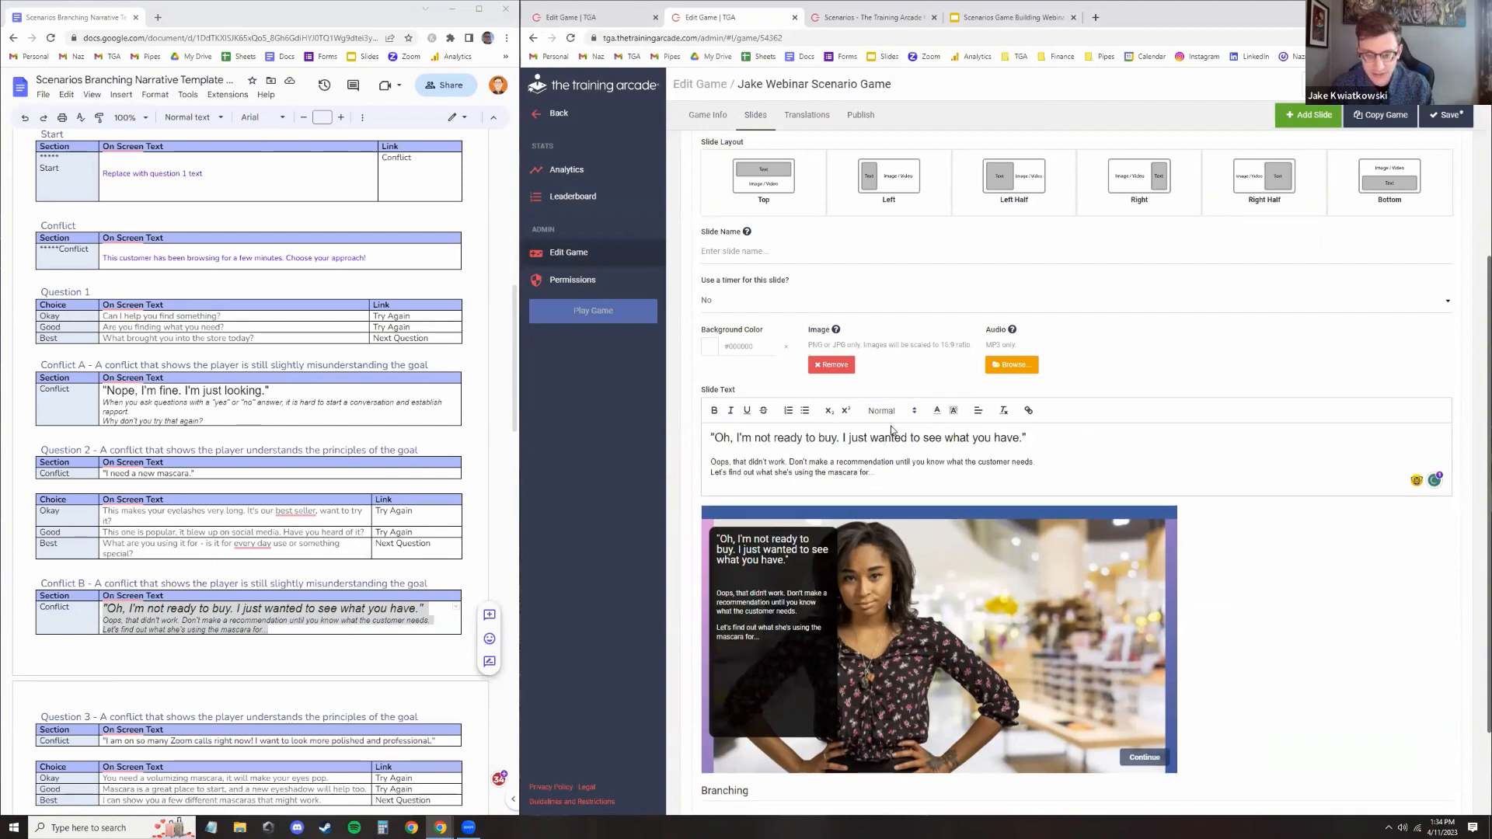
Switch the slide layout to Right Half and set the branching to continue to Question 3 "I need a new mascara."
left_click(1297, 199)
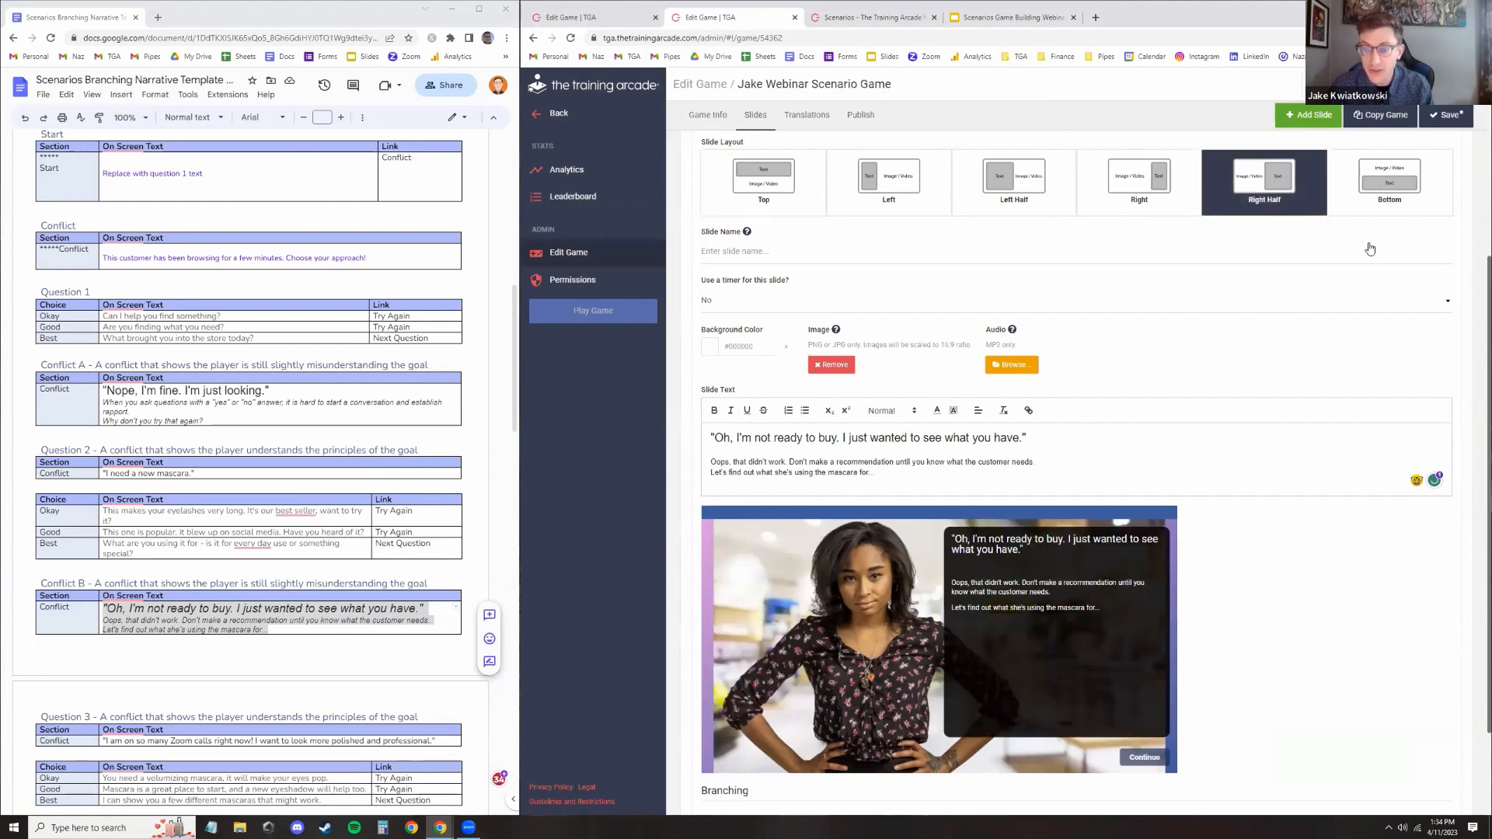
scroll(762, 723, "down", 2)
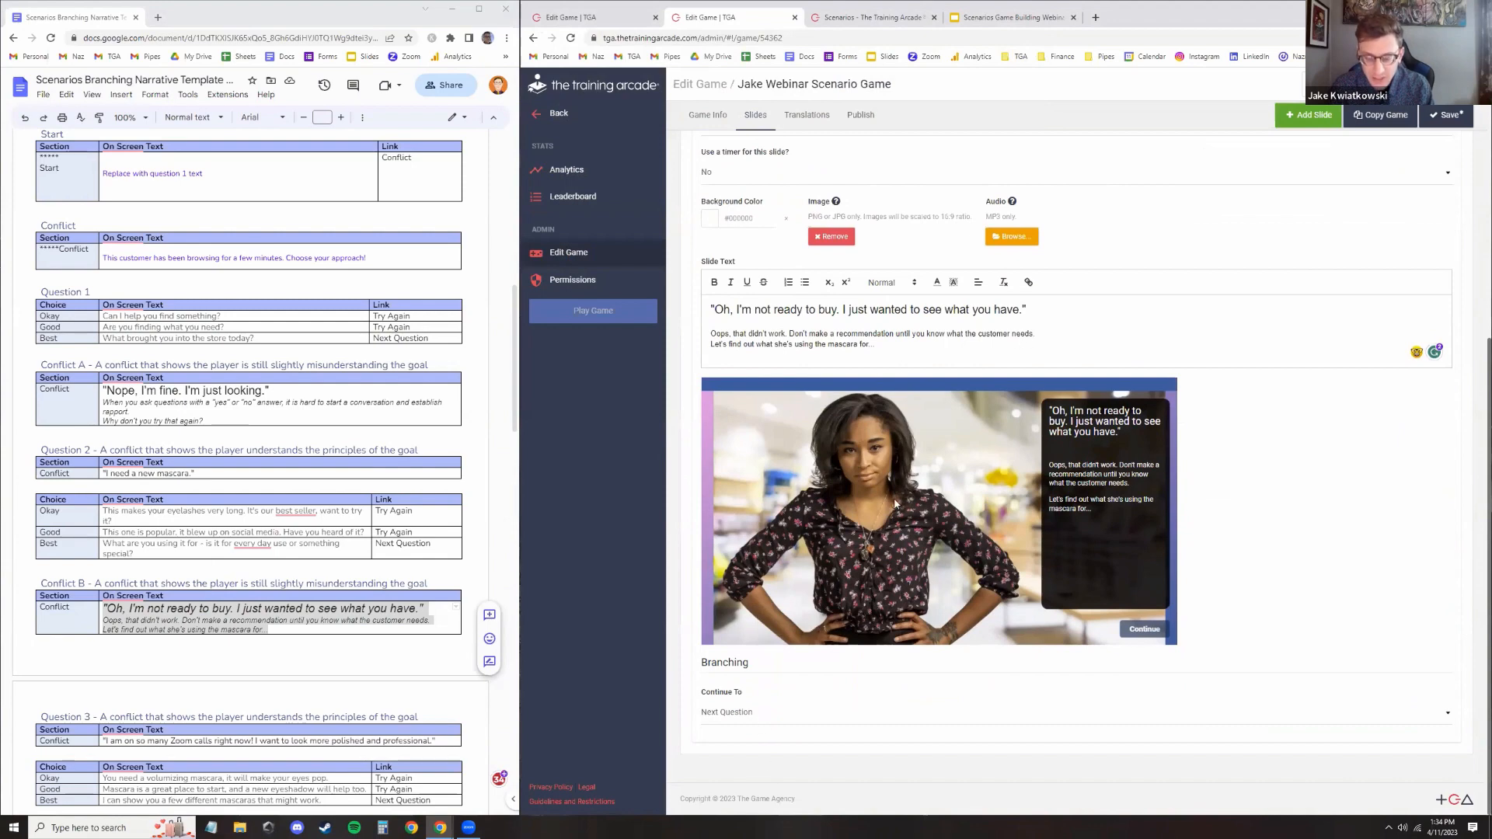
left_click(778, 714)
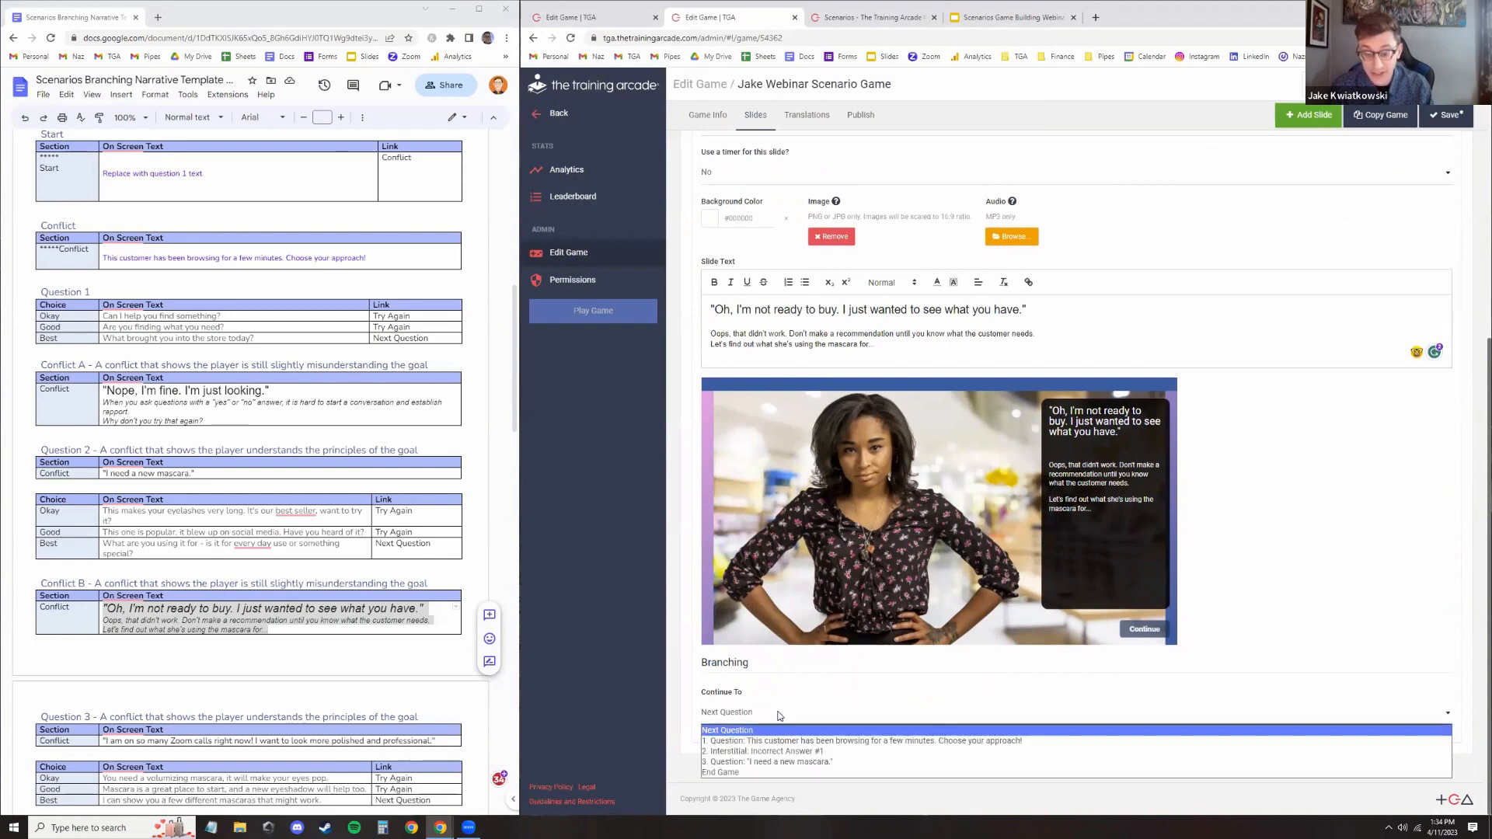
left_click(791, 762)
Name the info slide "Feedback for Incorrect #2" and save the game
scroll(796, 622, "up", 6)
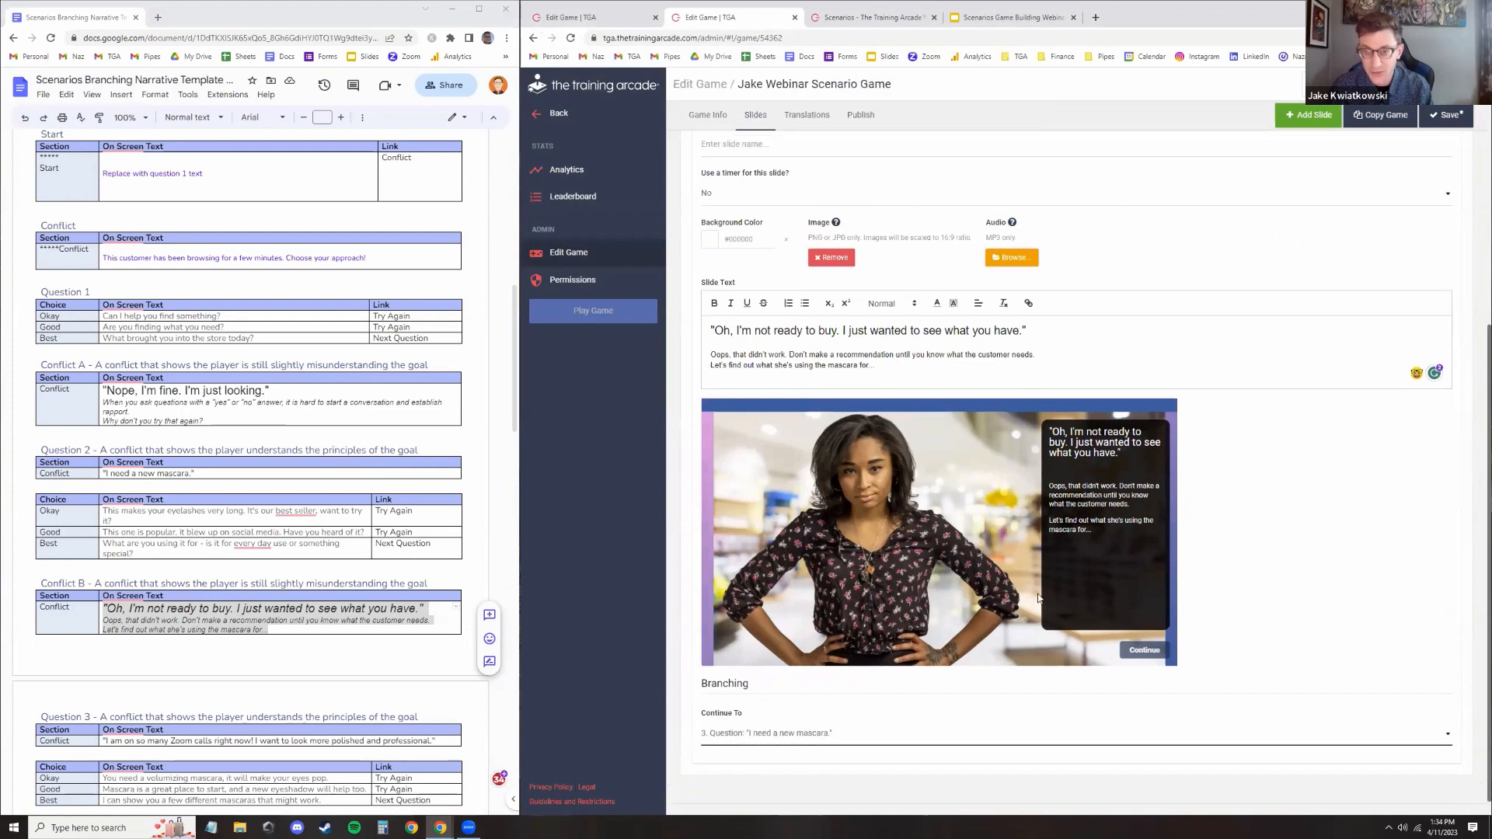
left_click(782, 529)
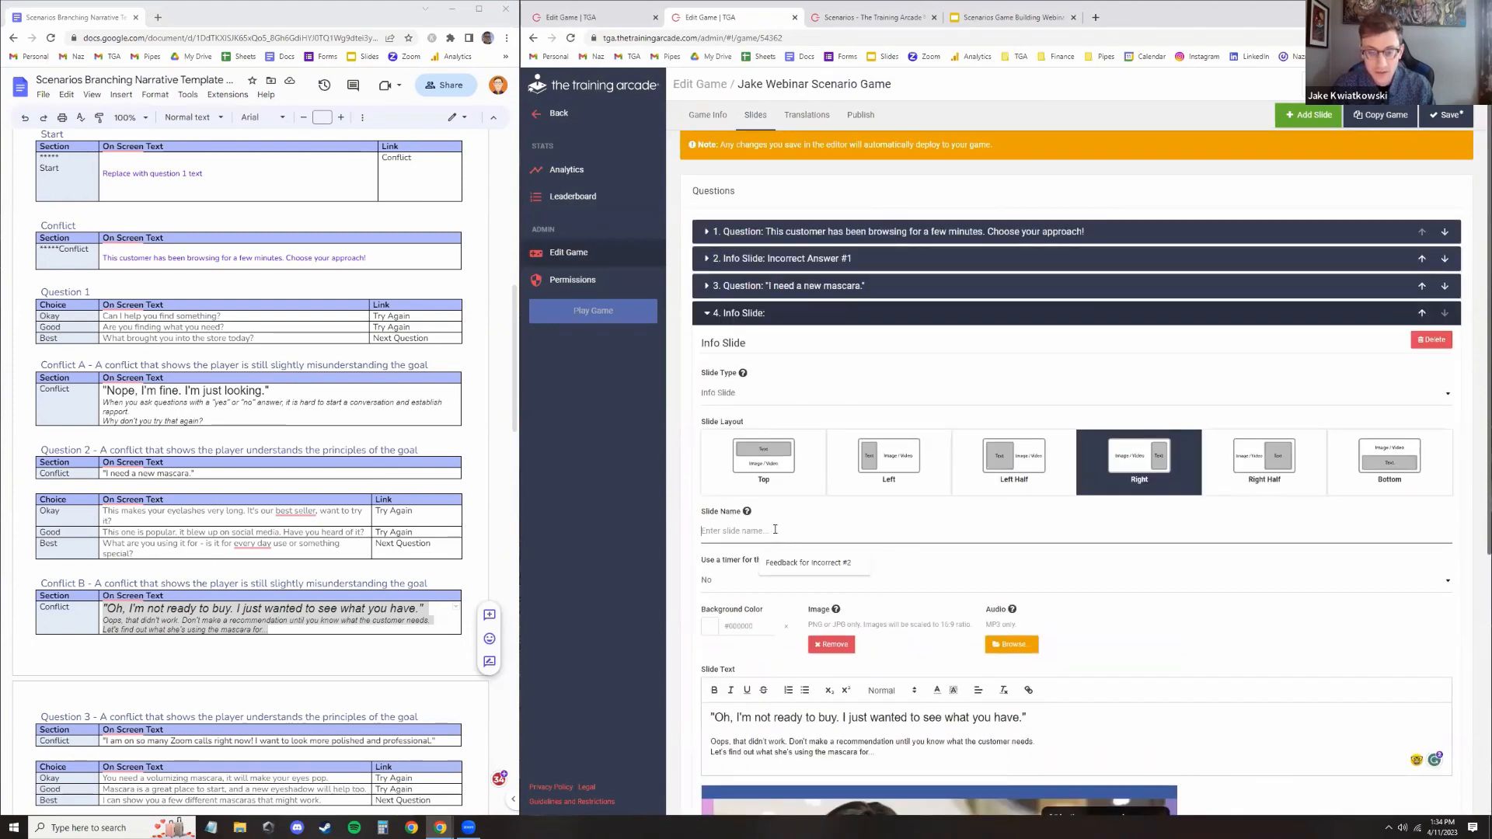
left_click(808, 563)
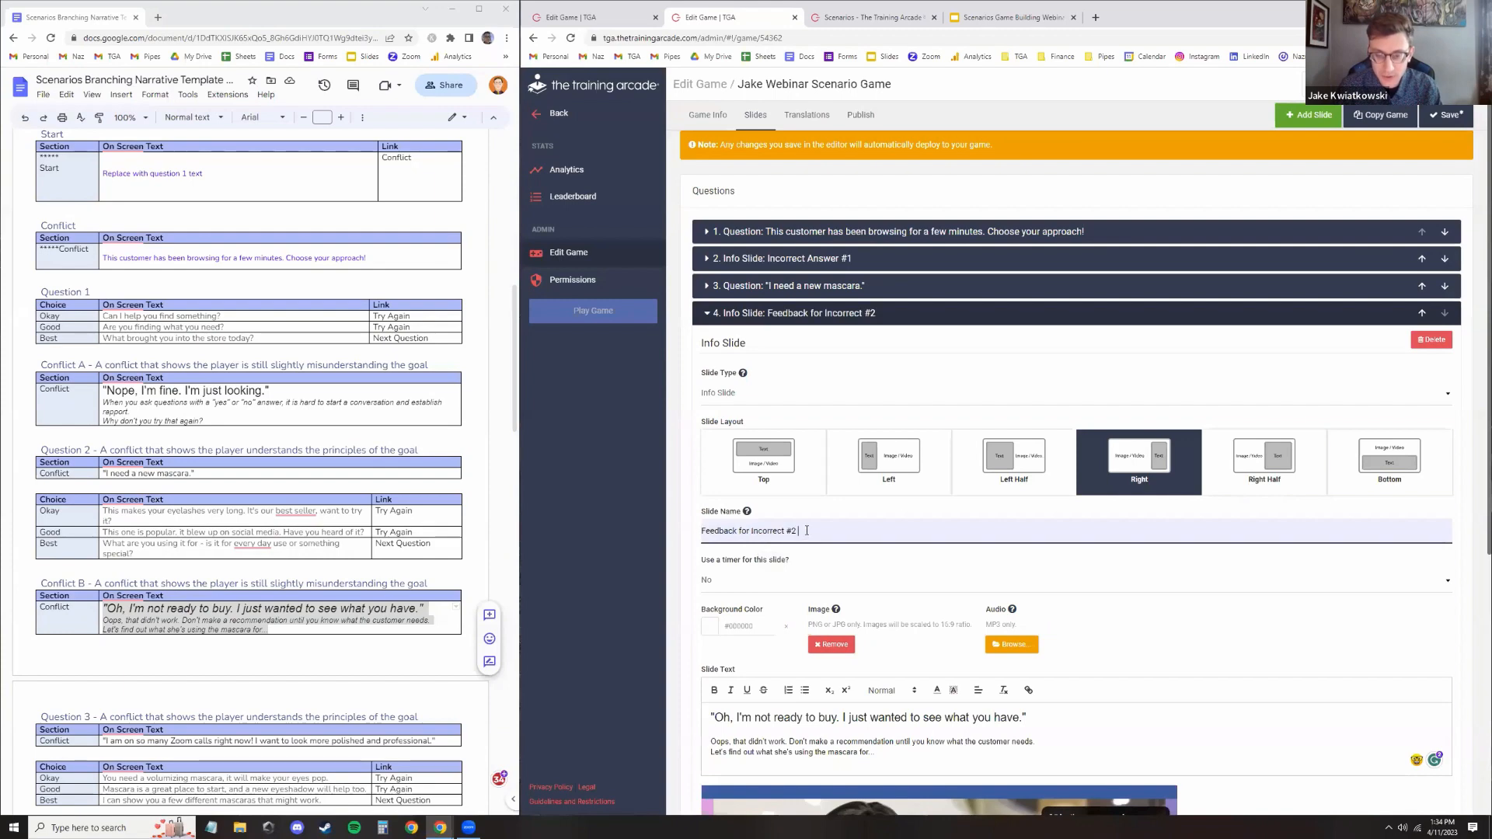
left_click(967, 512)
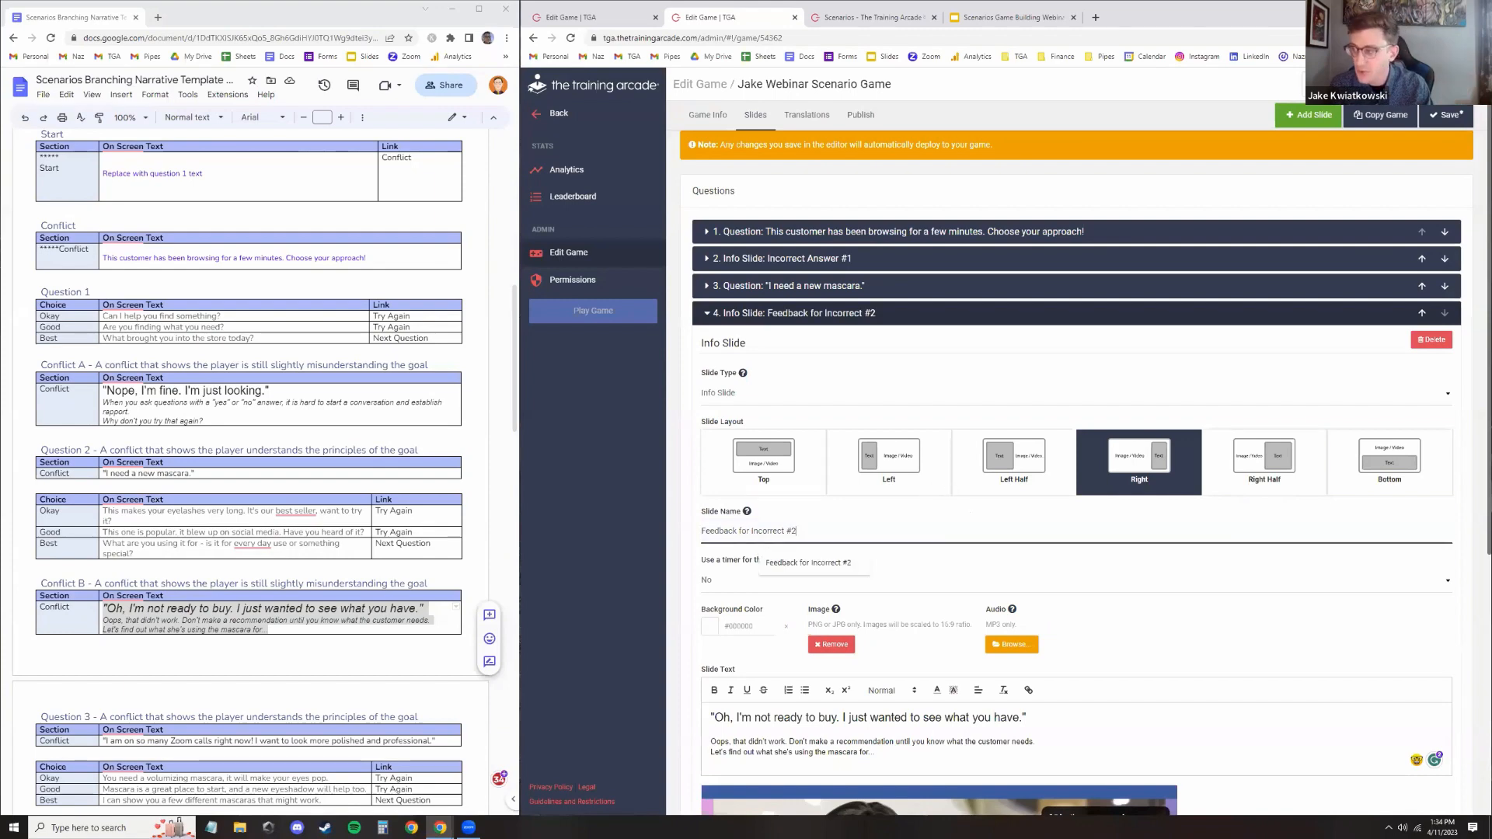
left_click(1447, 115)
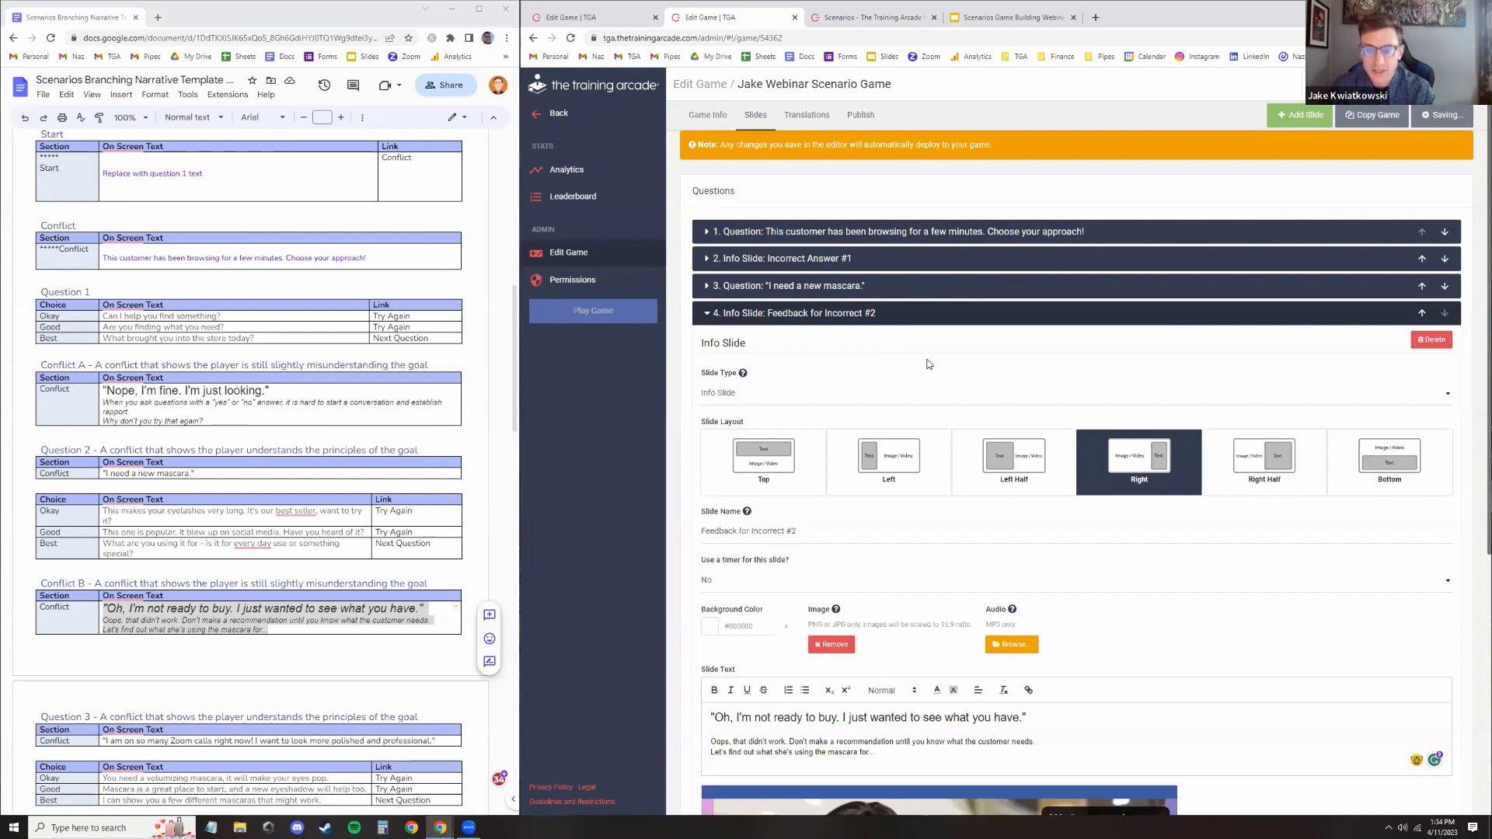
Collapse the info slide and add a new fifth slide
scroll(1121, 311, "down", 2)
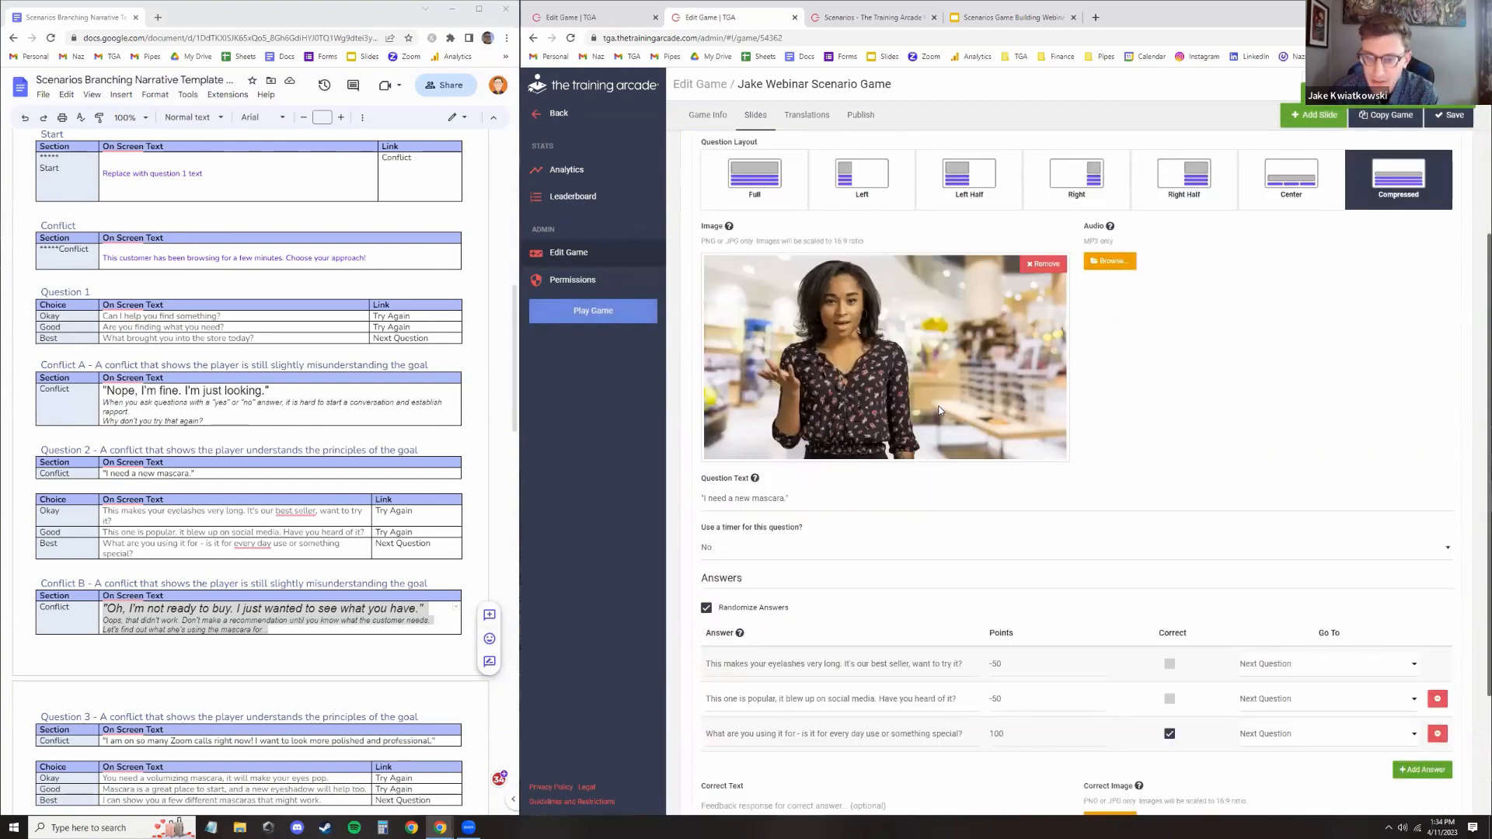
scroll(940, 405, "up", 2)
left_click(849, 220)
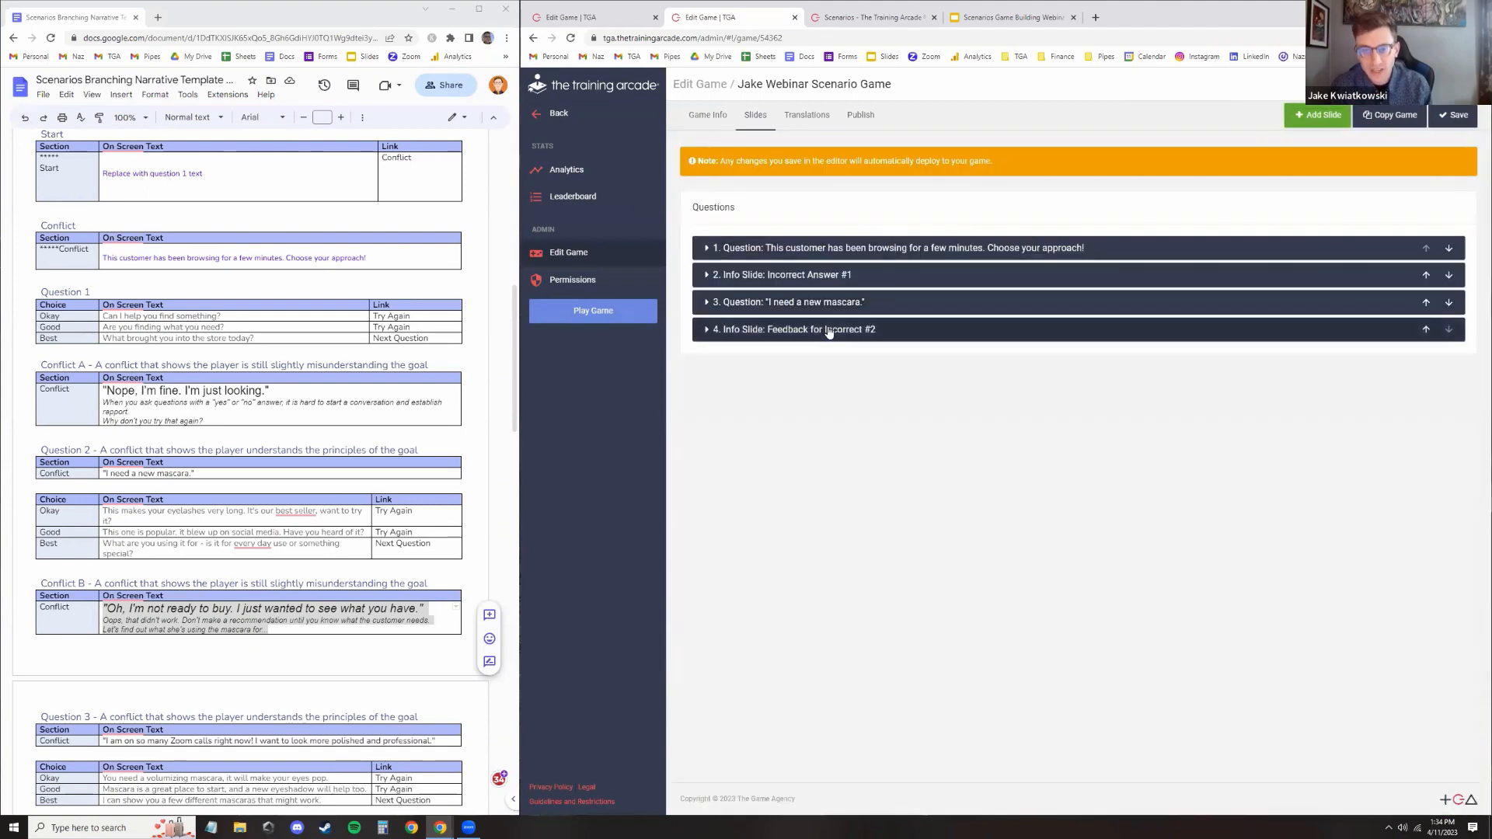
left_click(1314, 115)
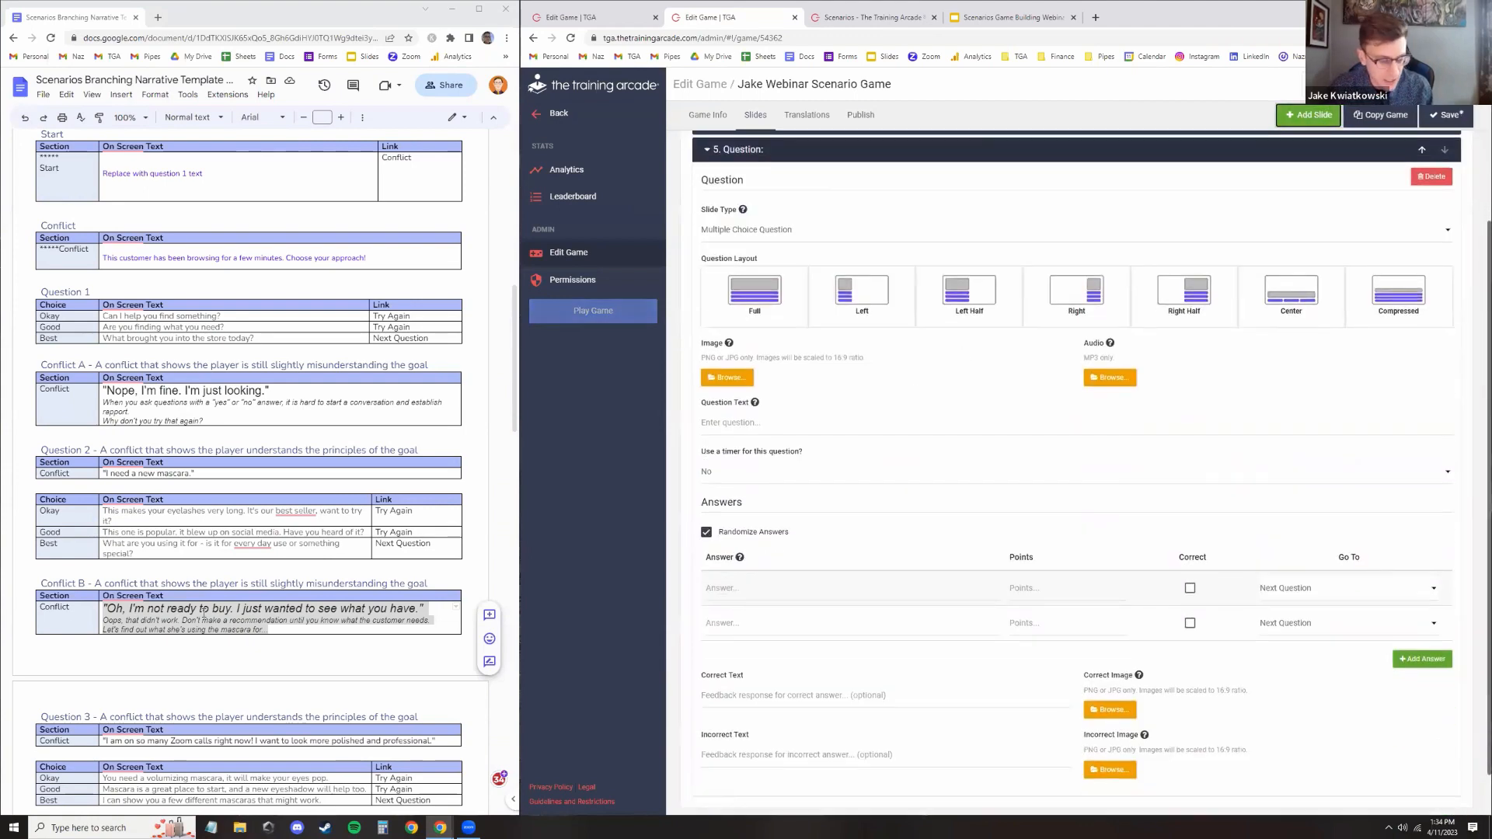
Paste the Question 3 conflict line "I am on so many Zoom calls right now! I want to look more polished and professional." as the question text
scroll(280, 598, "down", 3)
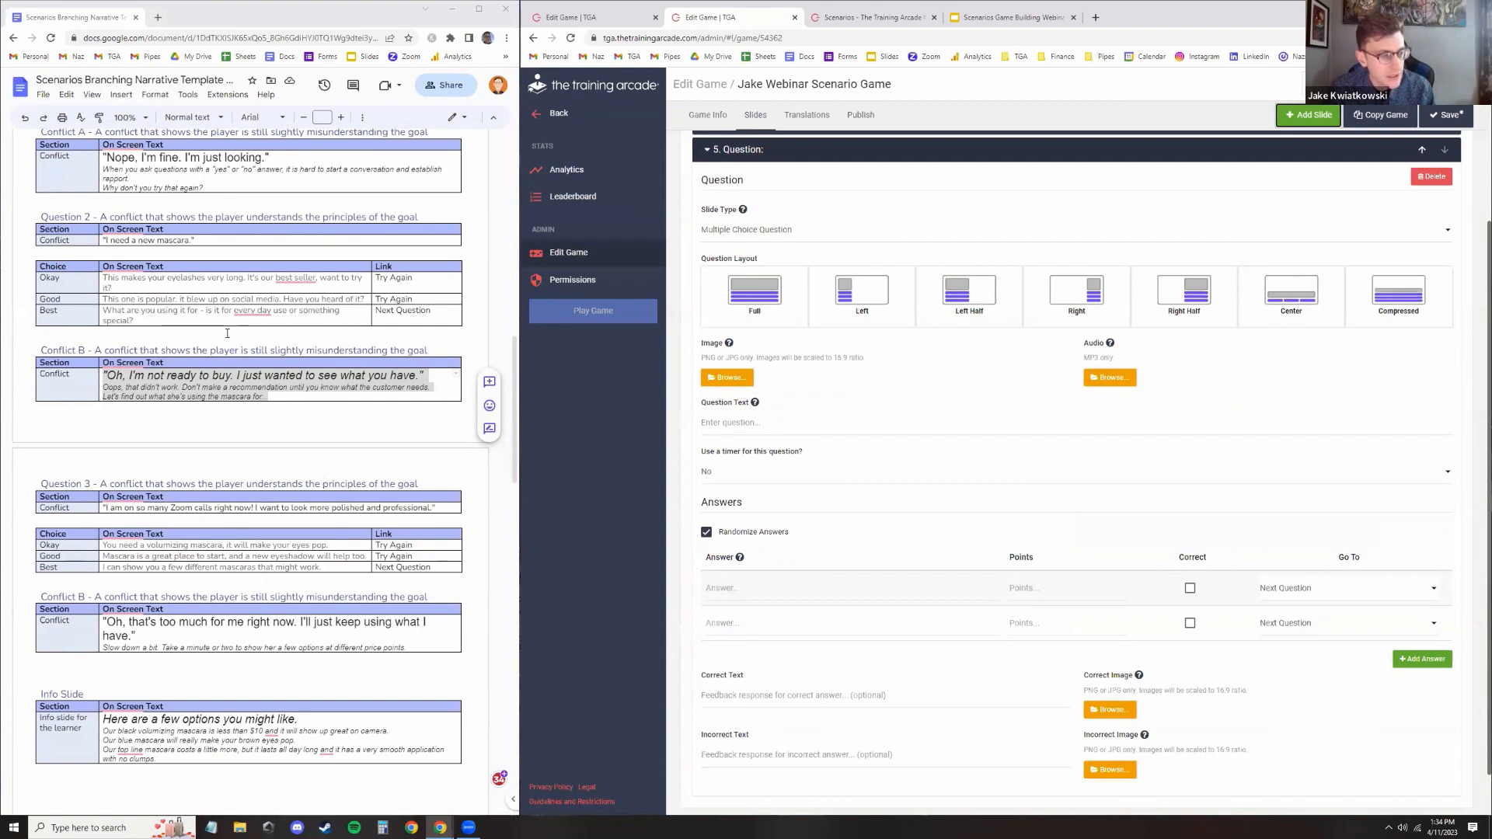
left_click(209, 509)
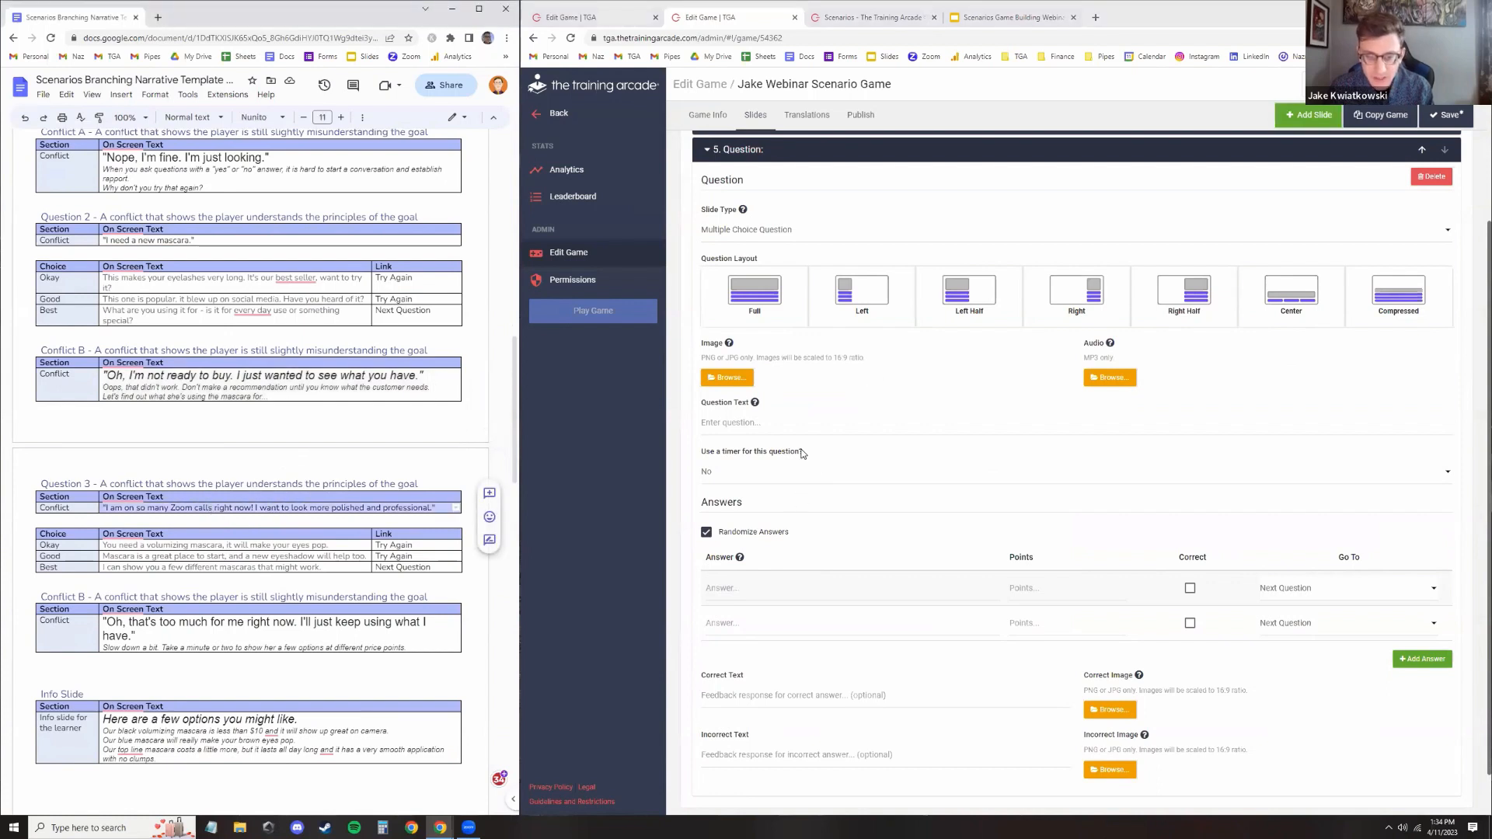
left_click(808, 423)
type("\"I am on so many Zoom calls right now! I want to look more polished and professional.\"")
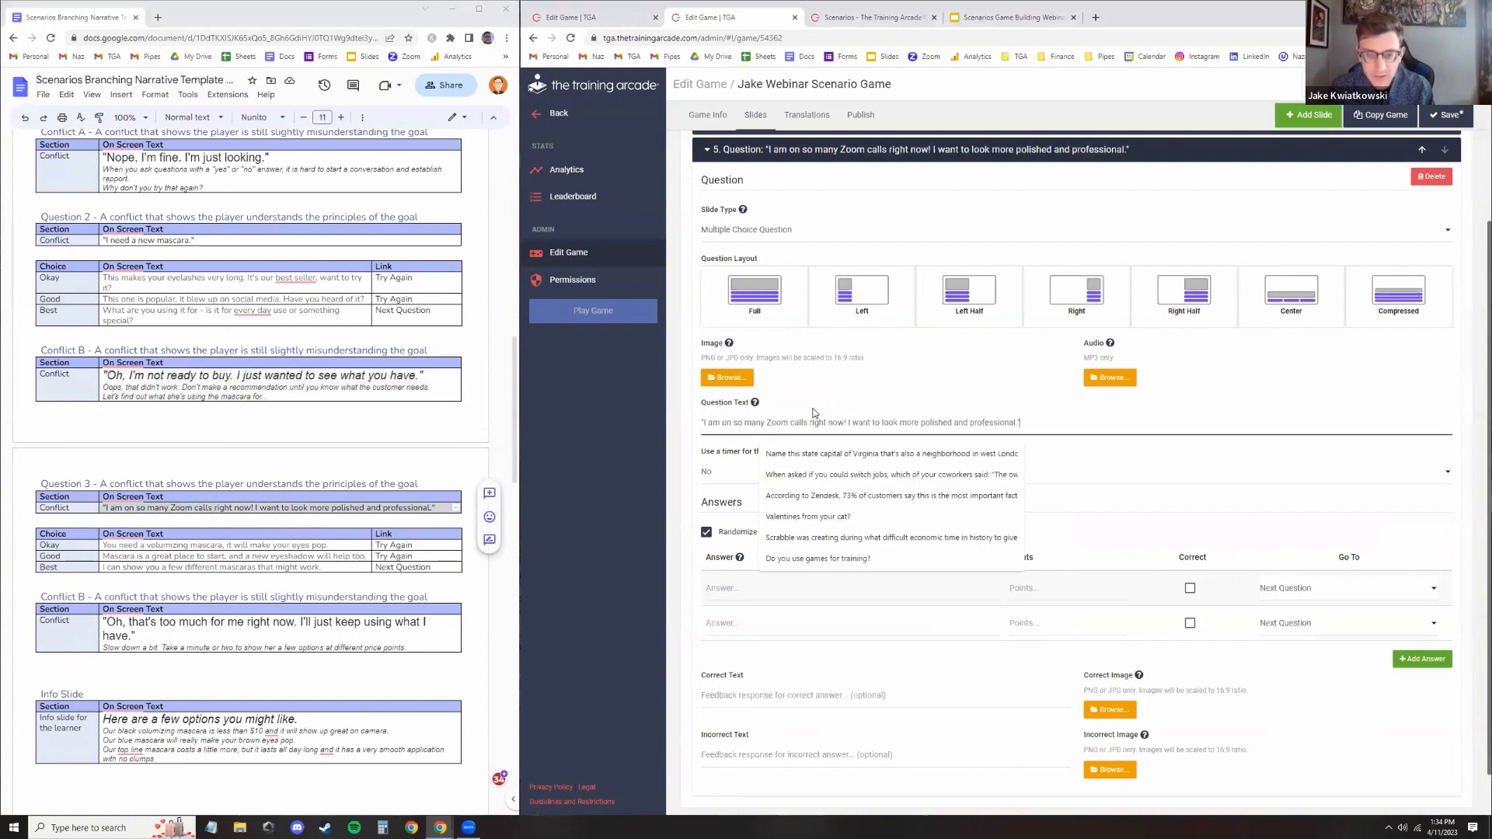
Upload 5.png as the question's image
left_click(732, 376)
double_click(938, 98)
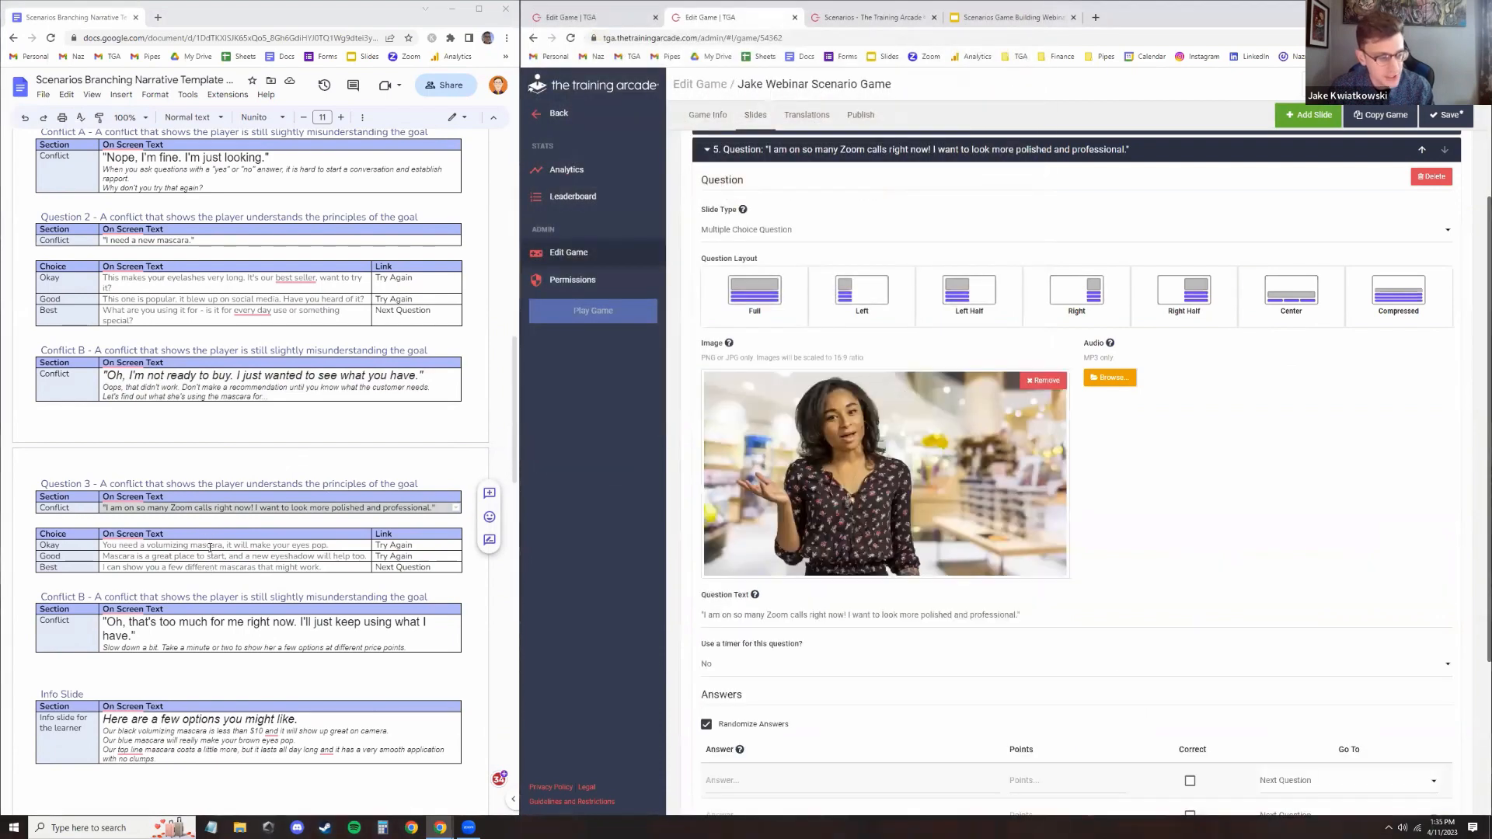
Enter "You need a volumizing mascara, it will make your eyes pop." as the first answer and add a third answer row
scroll(780, 555, "down", 3)
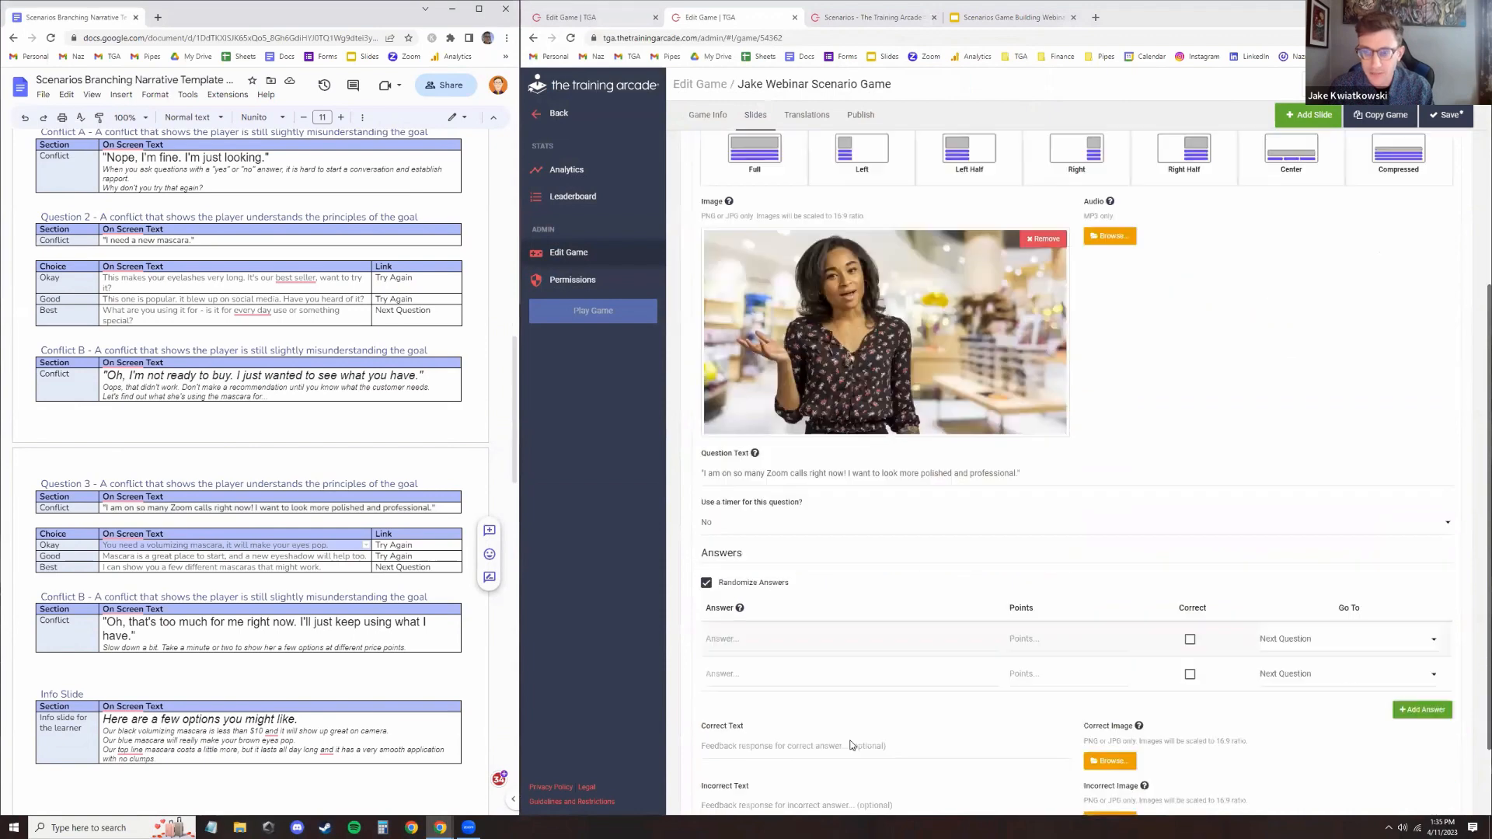
left_click(779, 556)
type("You need a volumizing mascara, it will make your eyes pop.")
left_click(1422, 618)
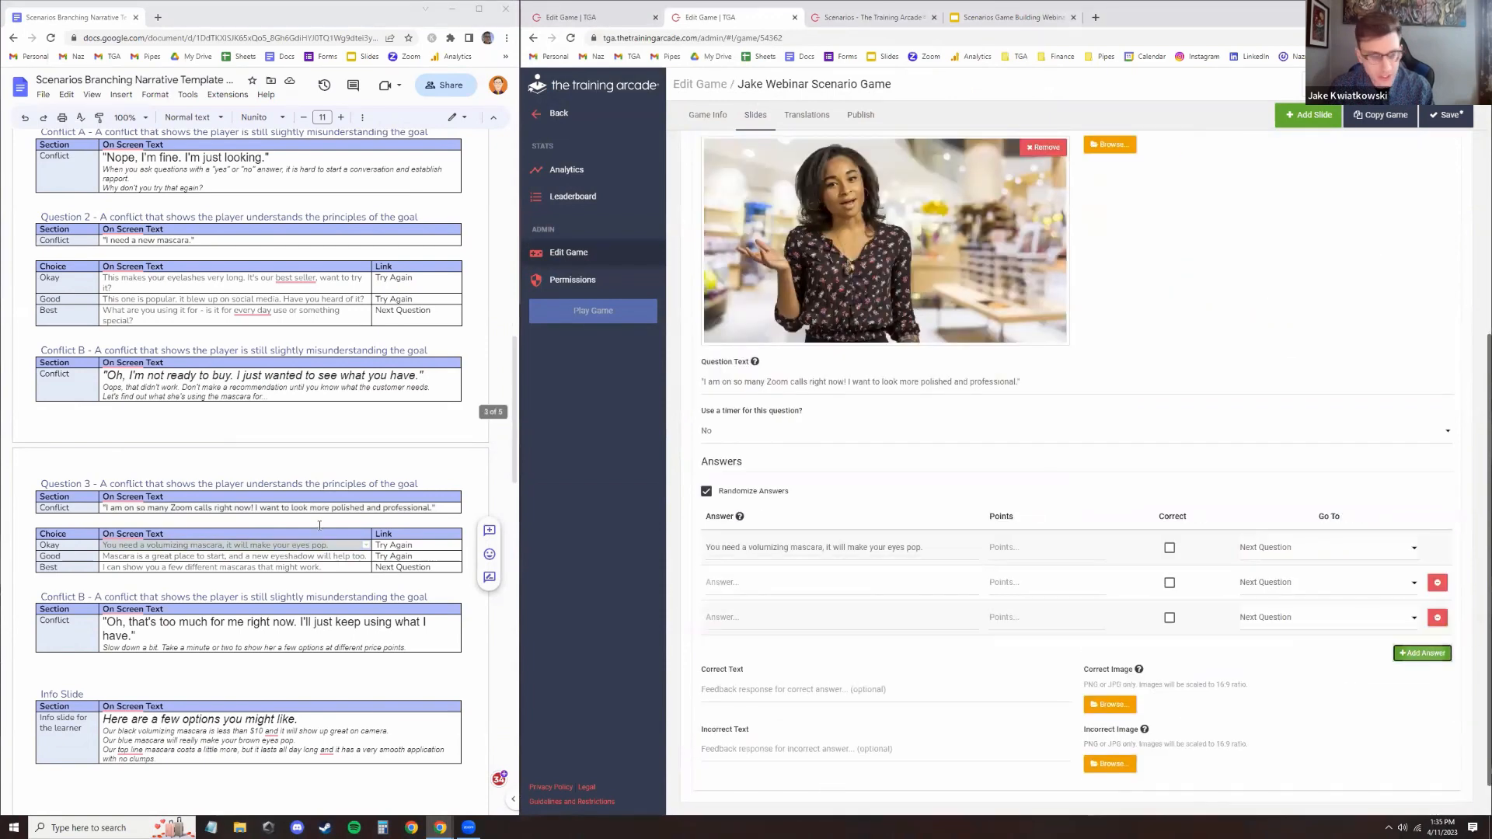
Copy the script's Good line and paste "Mascara is a great place to start, and a new eyeshadow will help too." as the second answer
triple_click(308, 554)
key("ctrl+c")
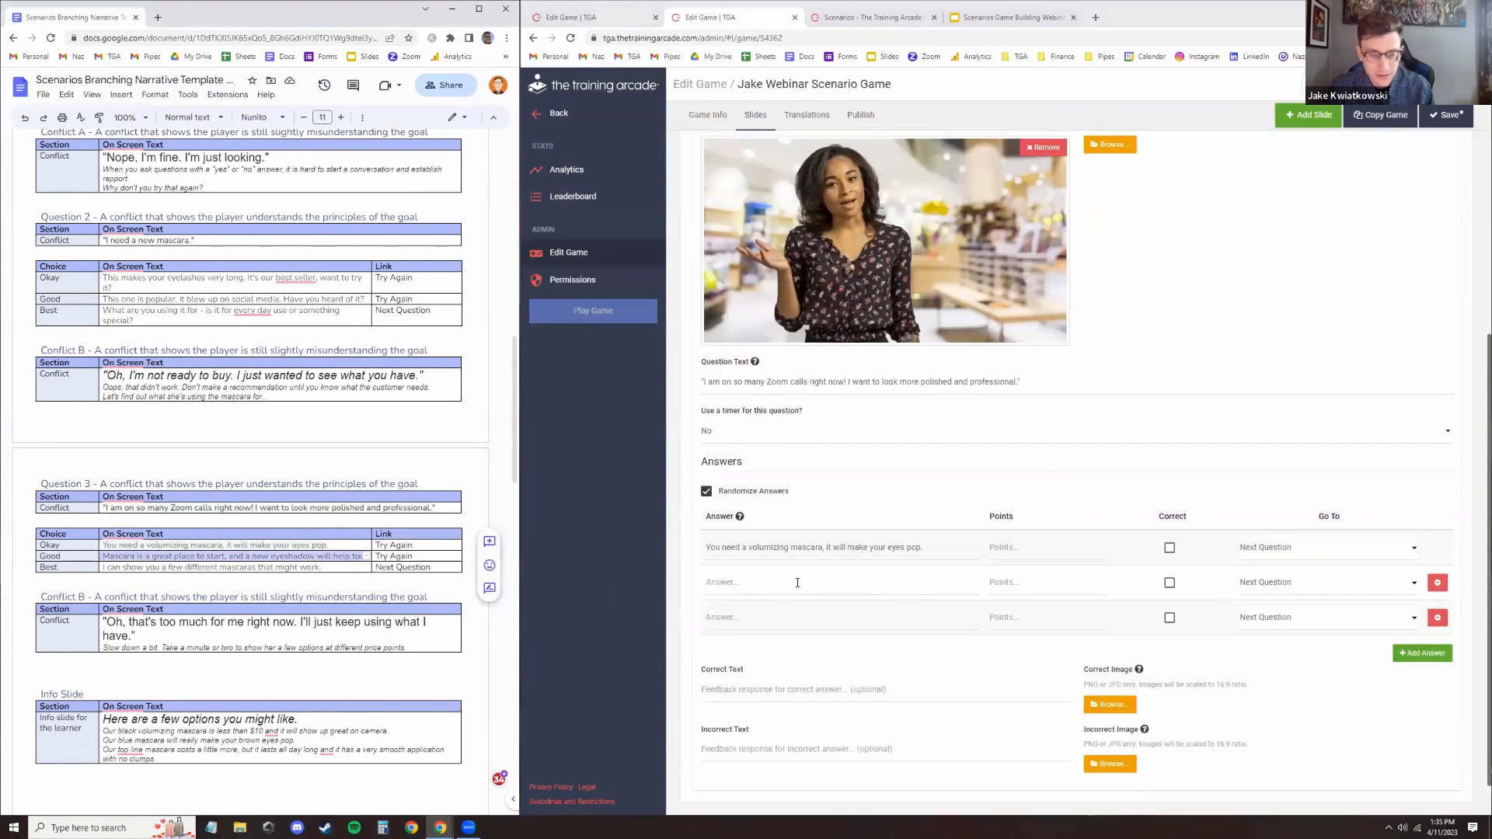
left_click(797, 583)
key("ctrl+v")
Paste "I can show you a few different mascaras that might work." as the third answer and mark it correct
triple_click(283, 568)
key("ctrl+c")
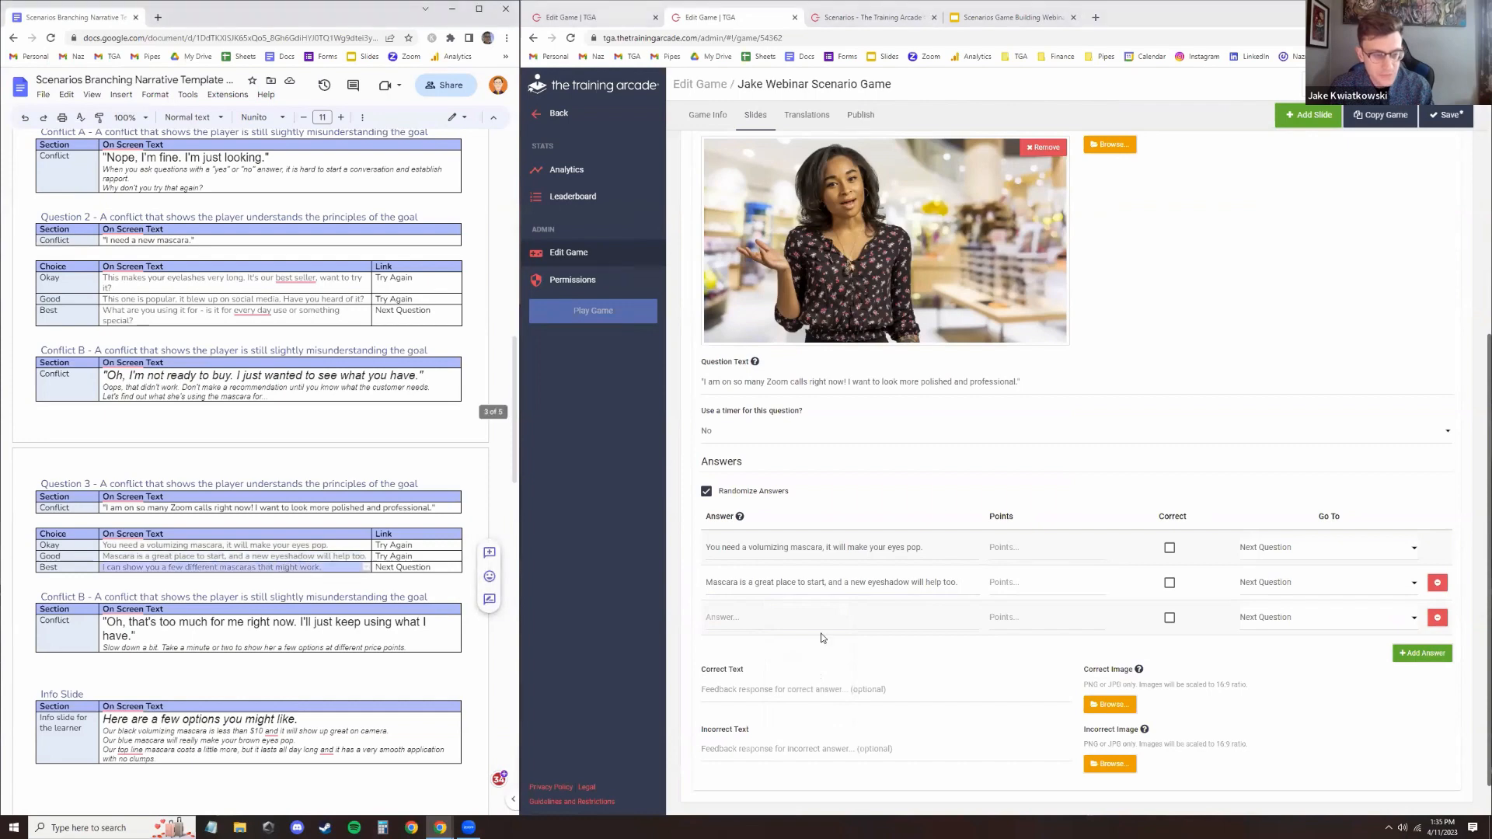
left_click(801, 618)
key("ctrl+v")
left_click(1170, 618)
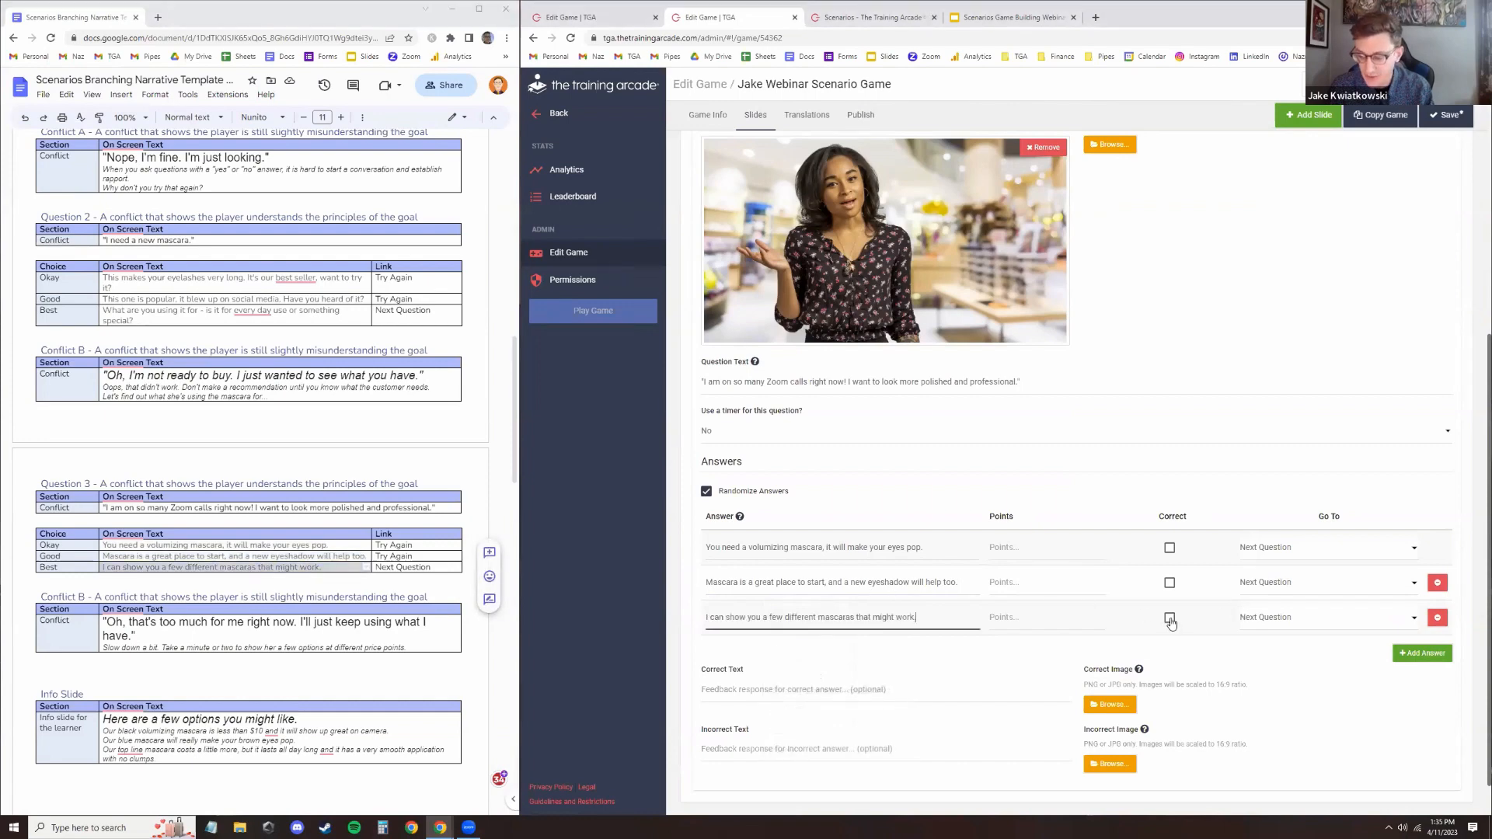
Give the third answer 100 points and the first and second answers -50 points each
left_click(1070, 616)
type("100")
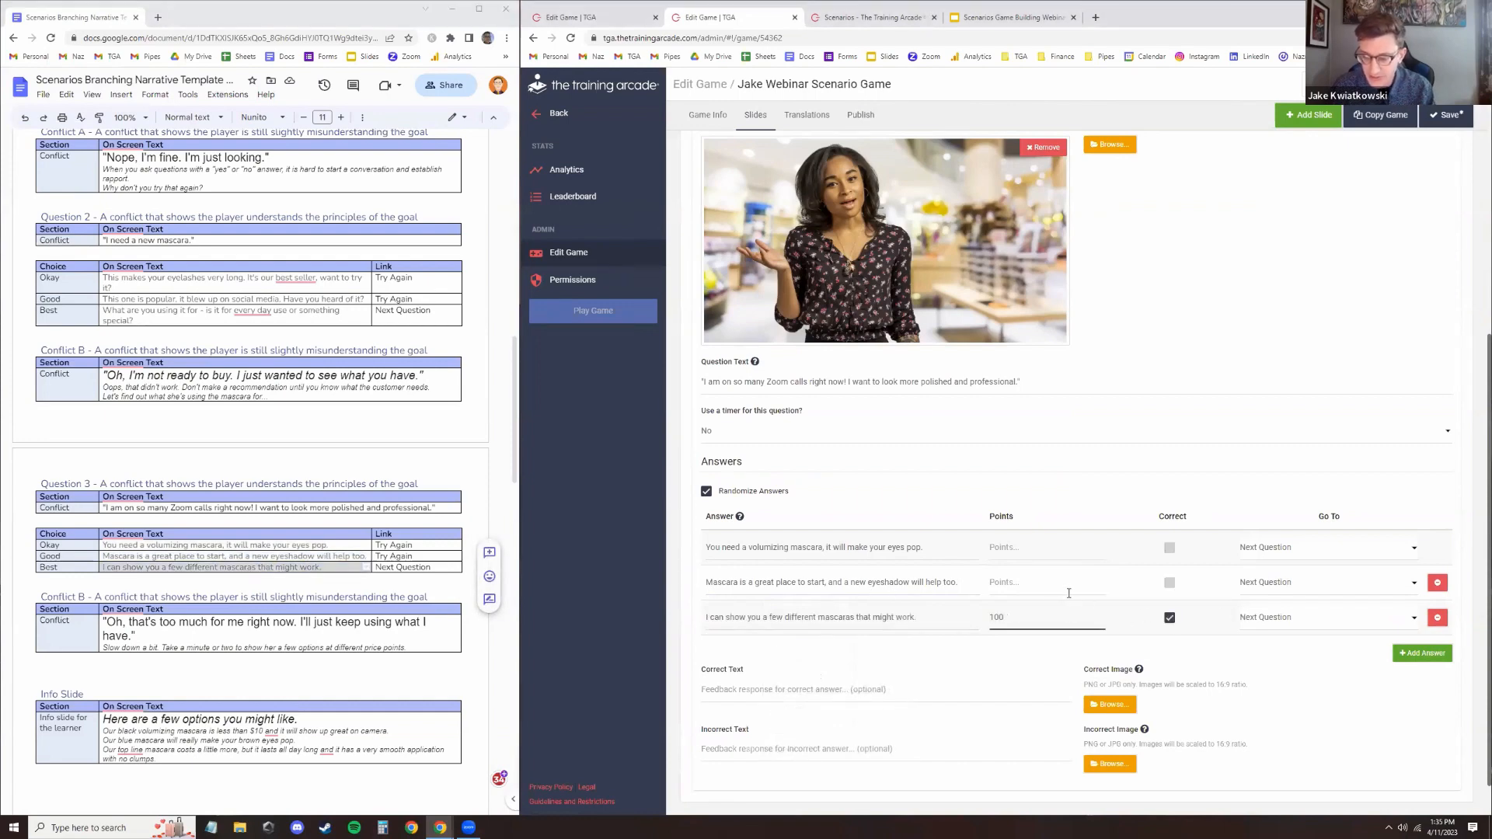
left_click(1070, 588)
type("-50")
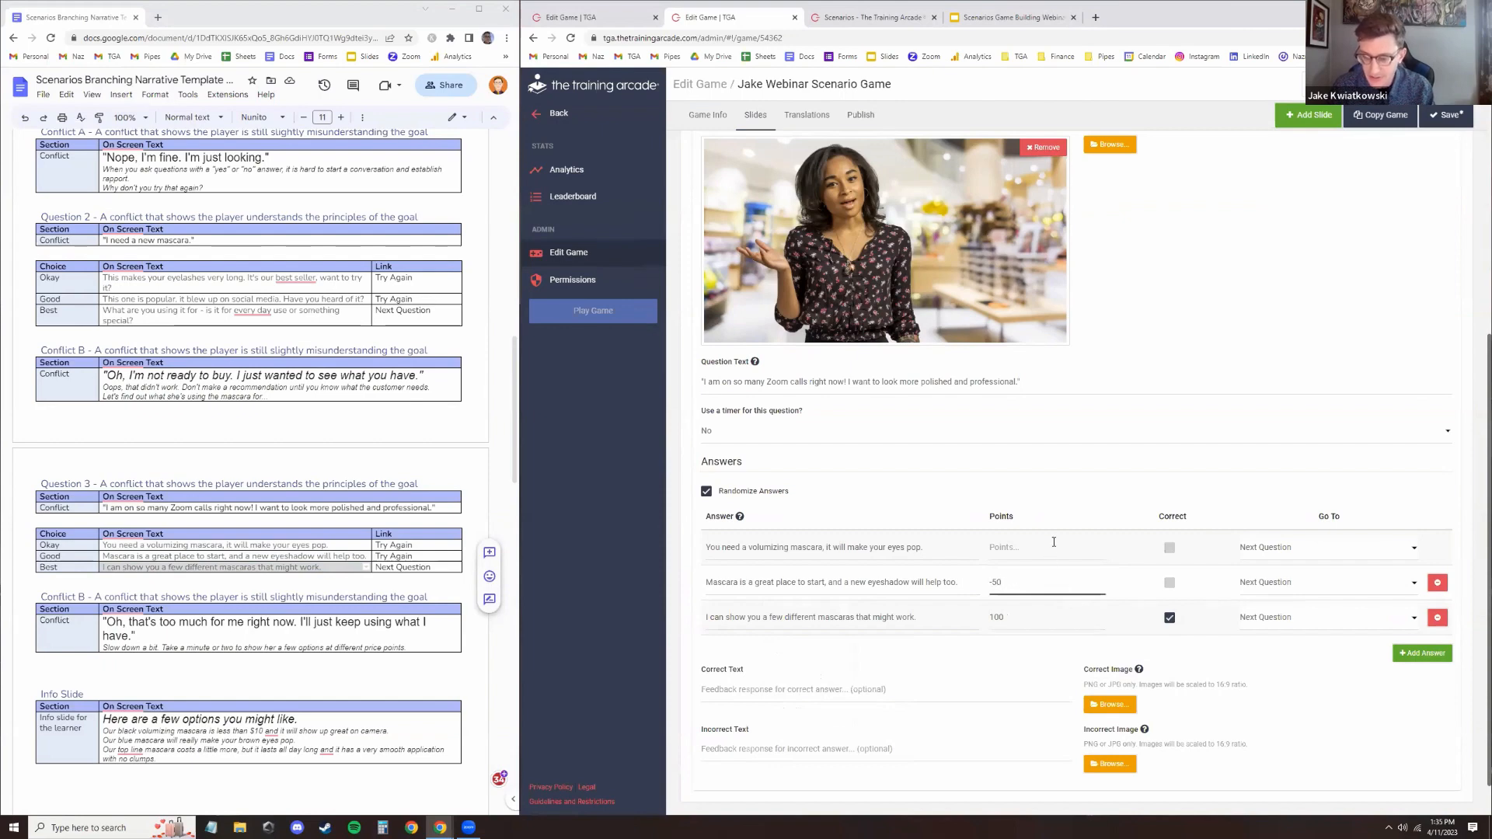
left_click(1053, 547)
type("-50")
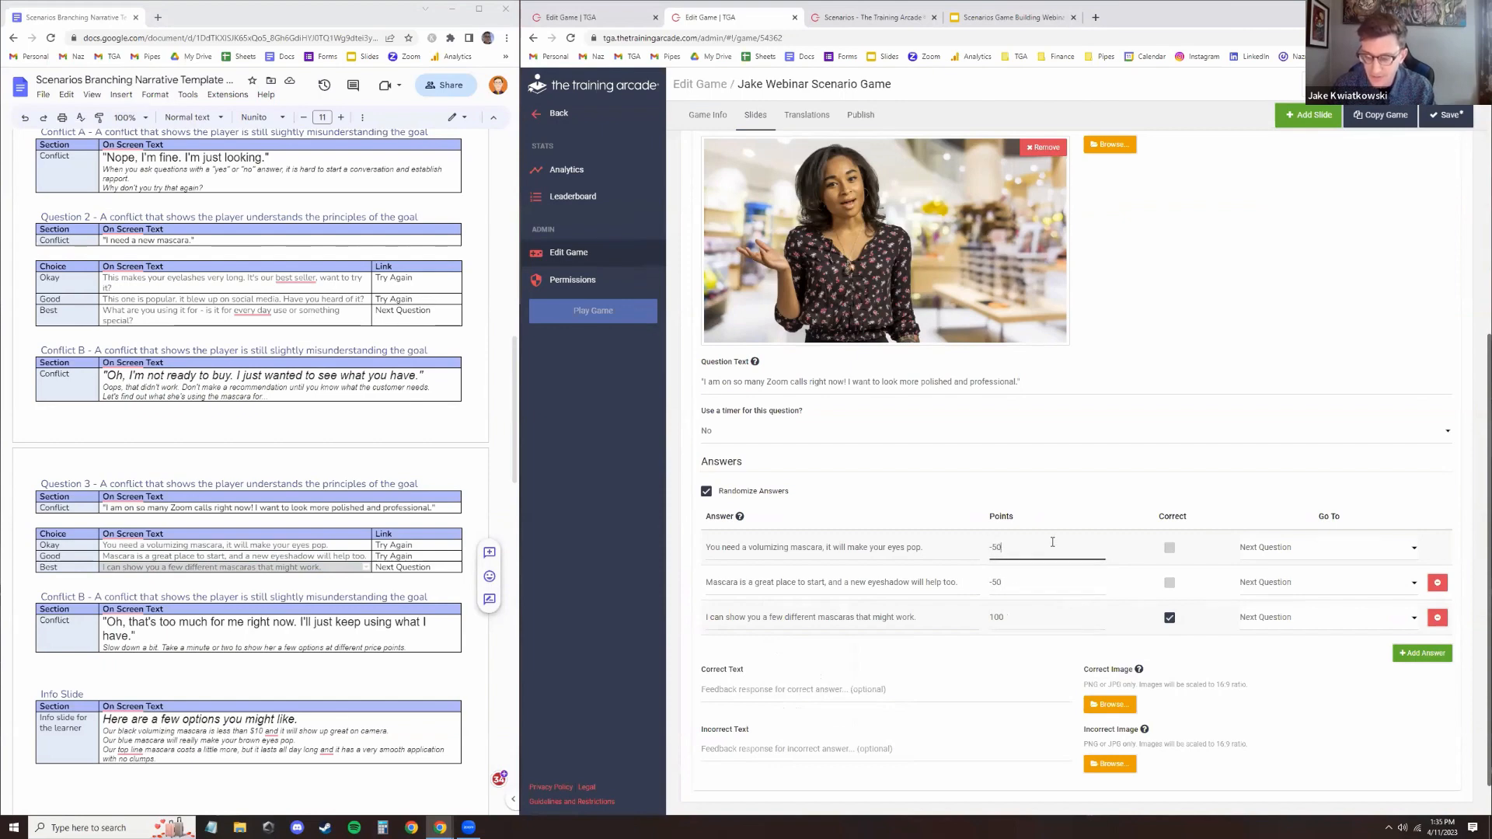
left_click(855, 497)
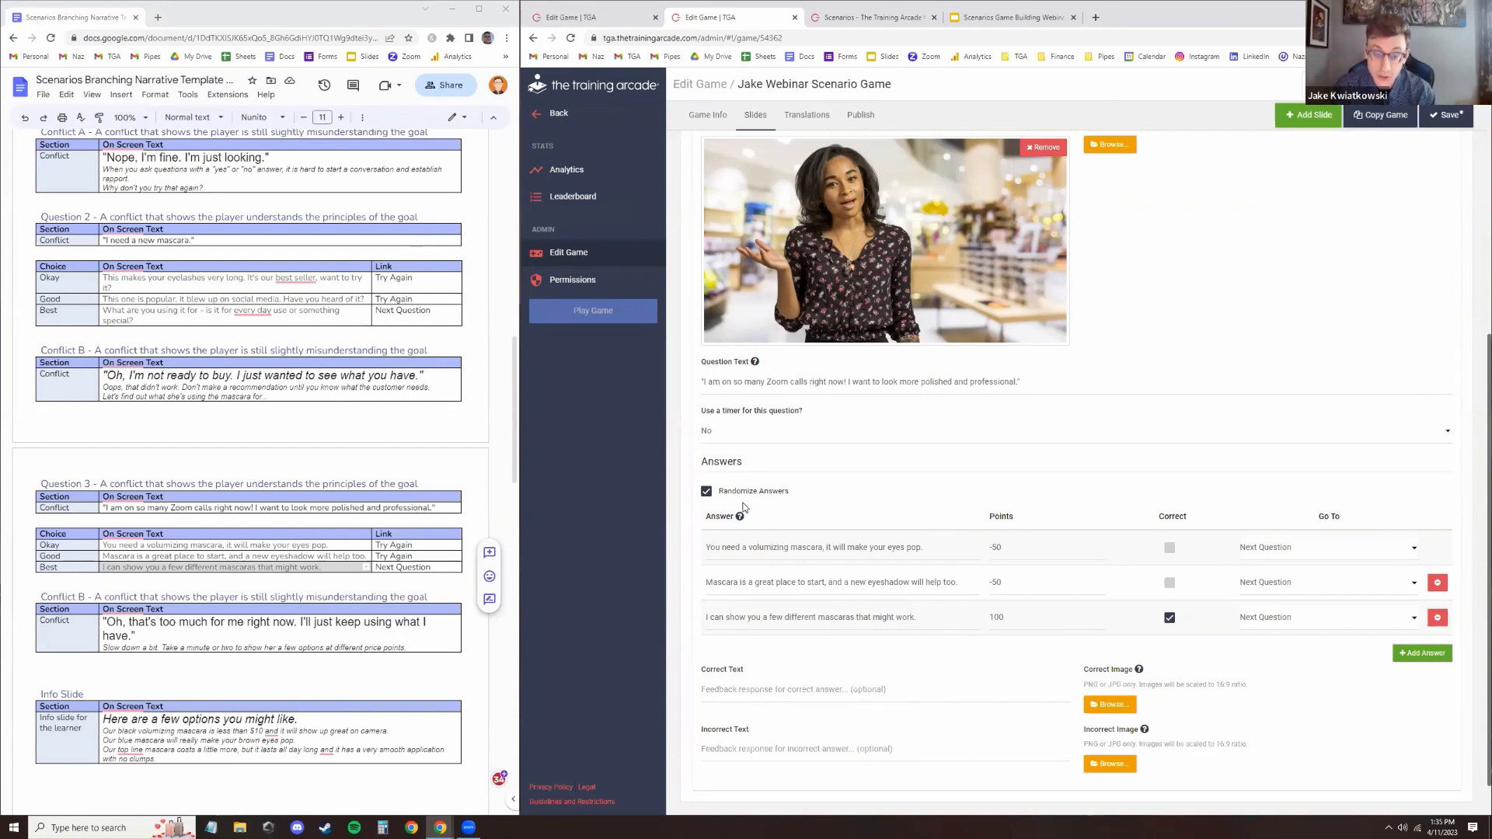
left_click(708, 493)
mouse_move(717, 618)
left_mouse_down()
mouse_move(715, 534)
mouse_move(730, 626)
left_mouse_up()
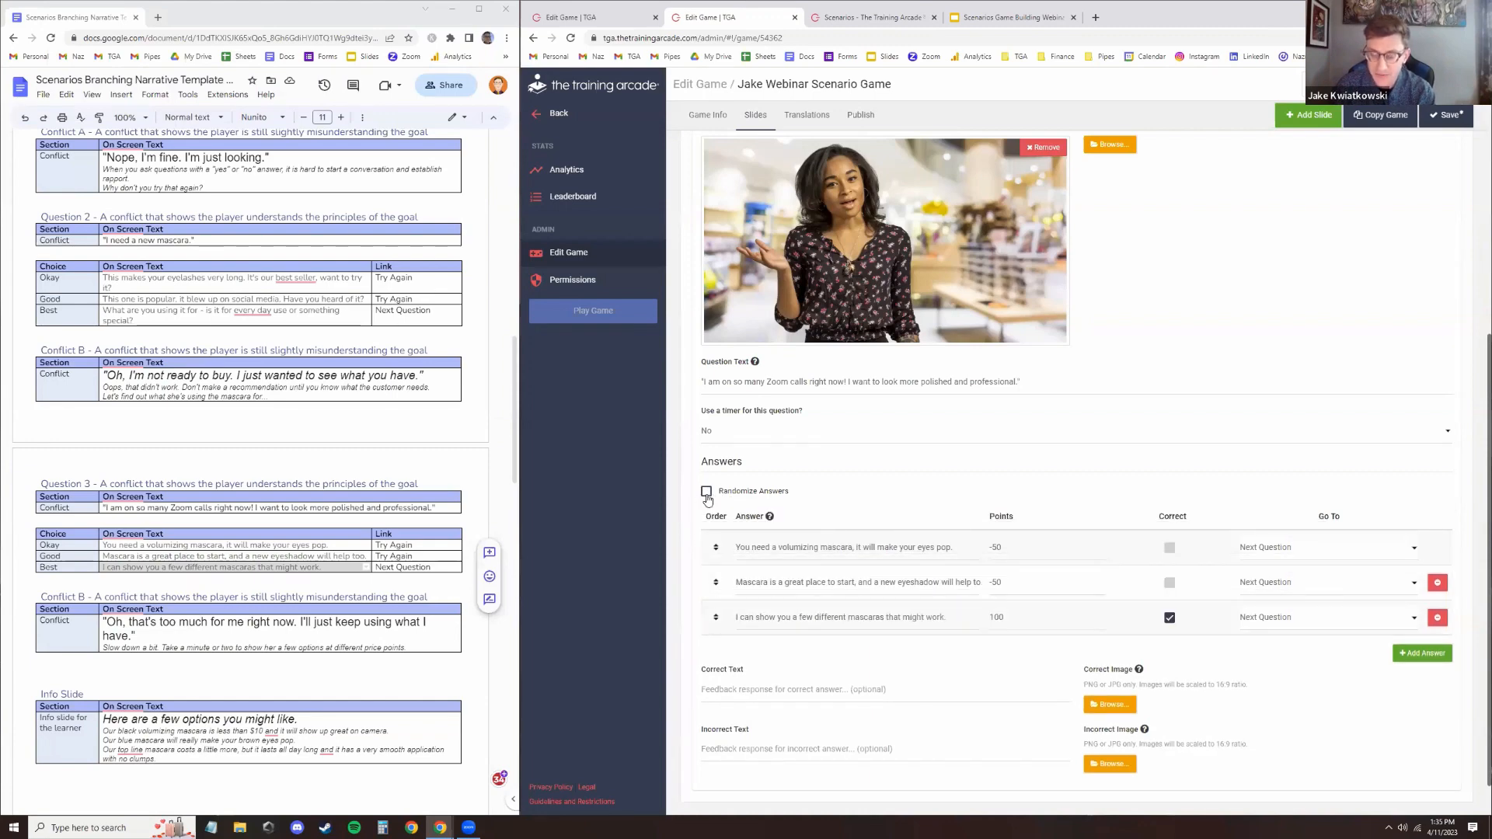
left_click(707, 491)
Choose the Compressed question layout for slide 5 and save the game
scroll(963, 482, "down", 1)
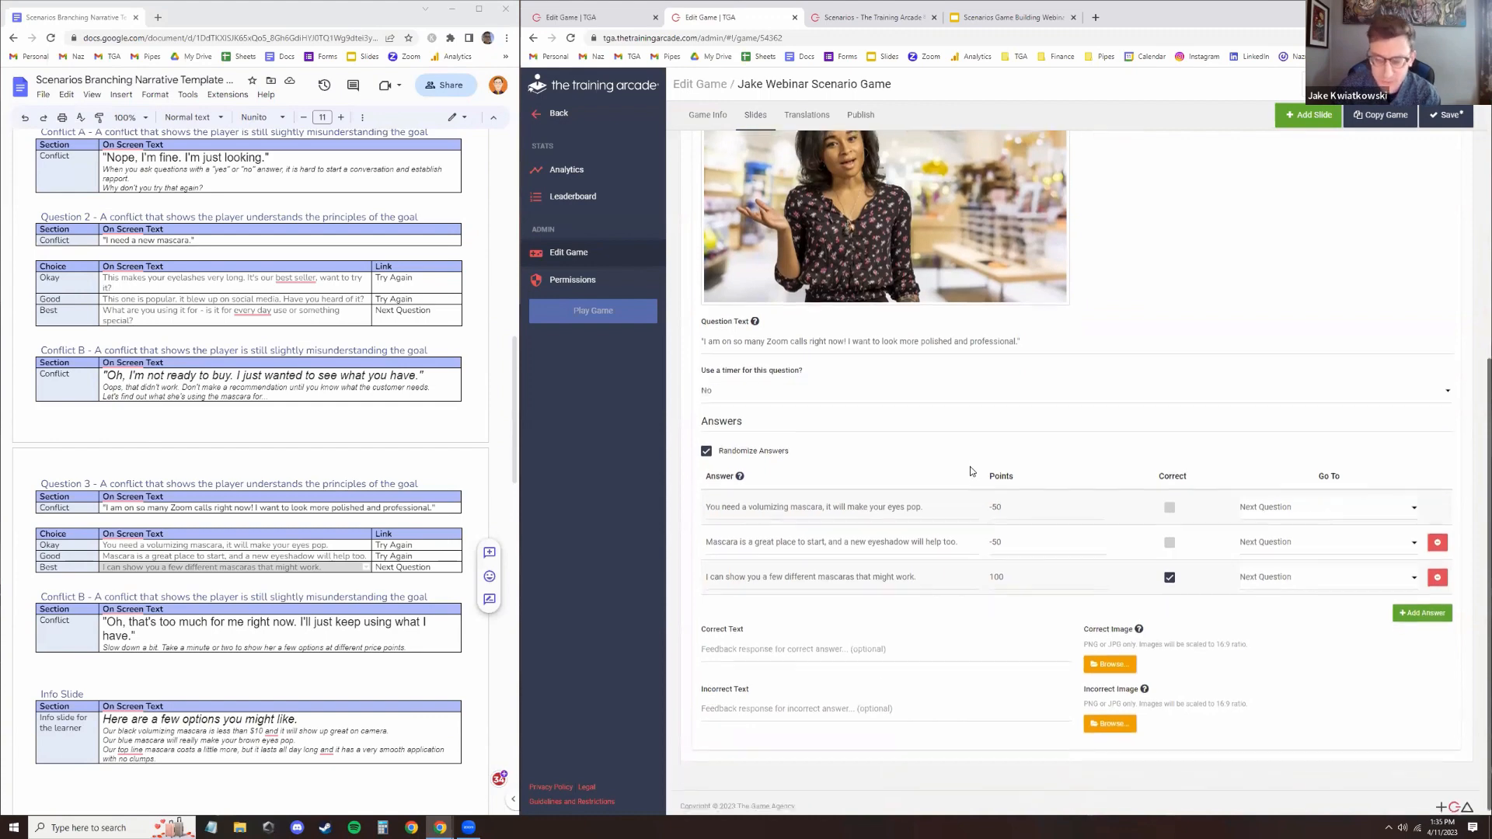
scroll(817, 326, "up", 4)
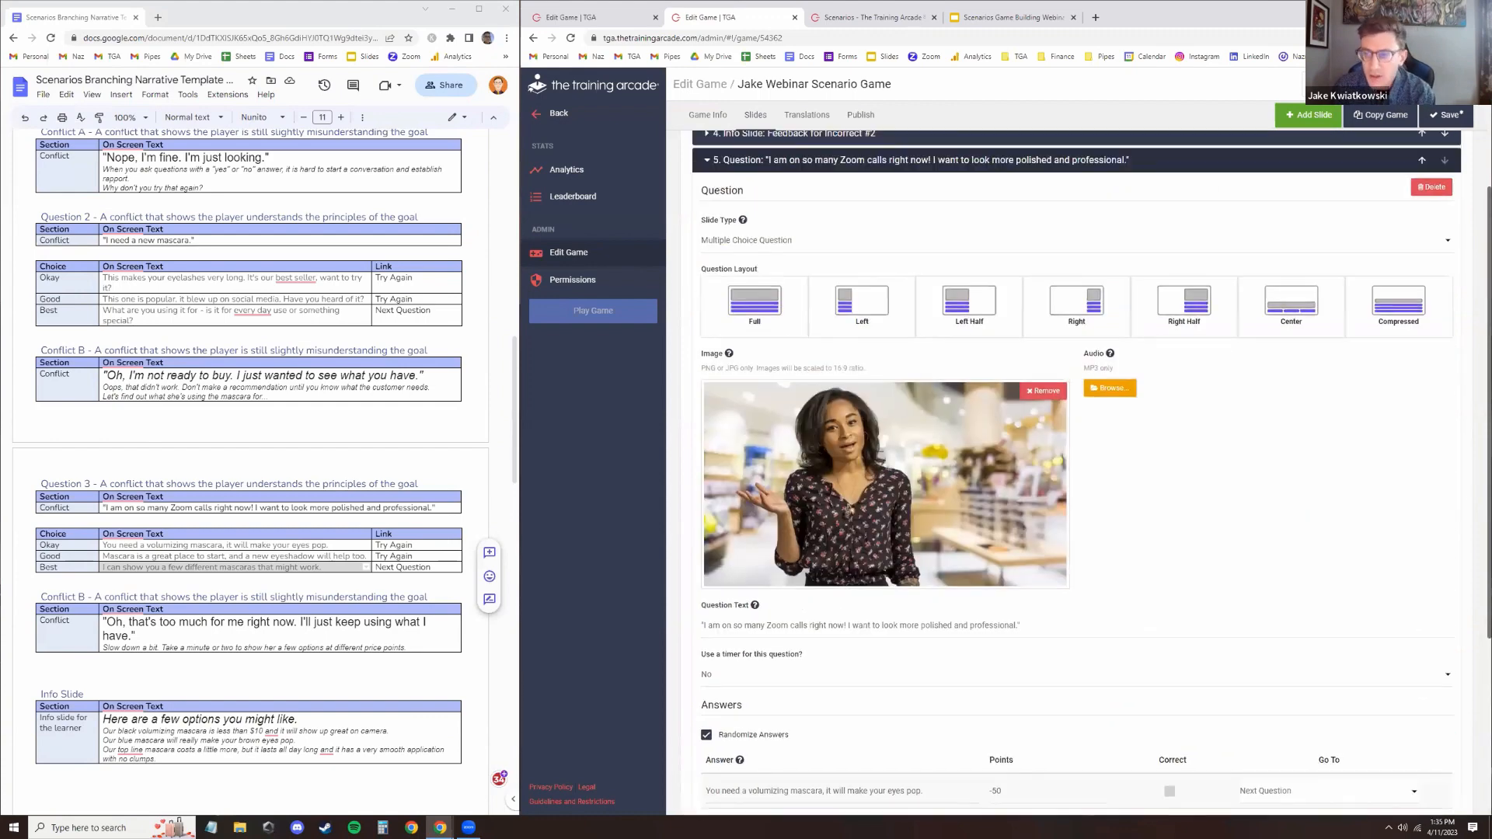
left_click(1448, 117)
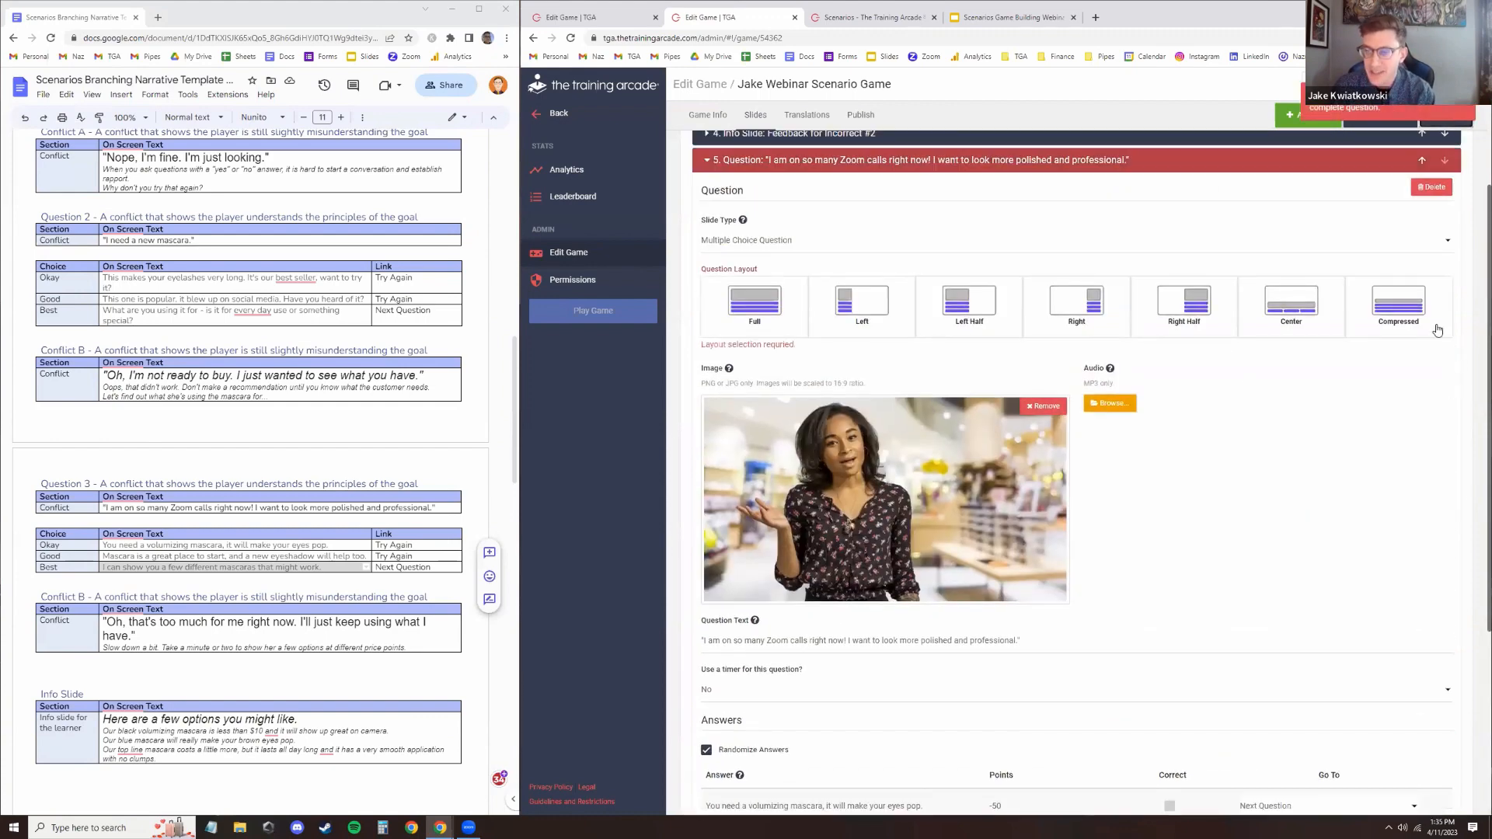
left_click(1398, 306)
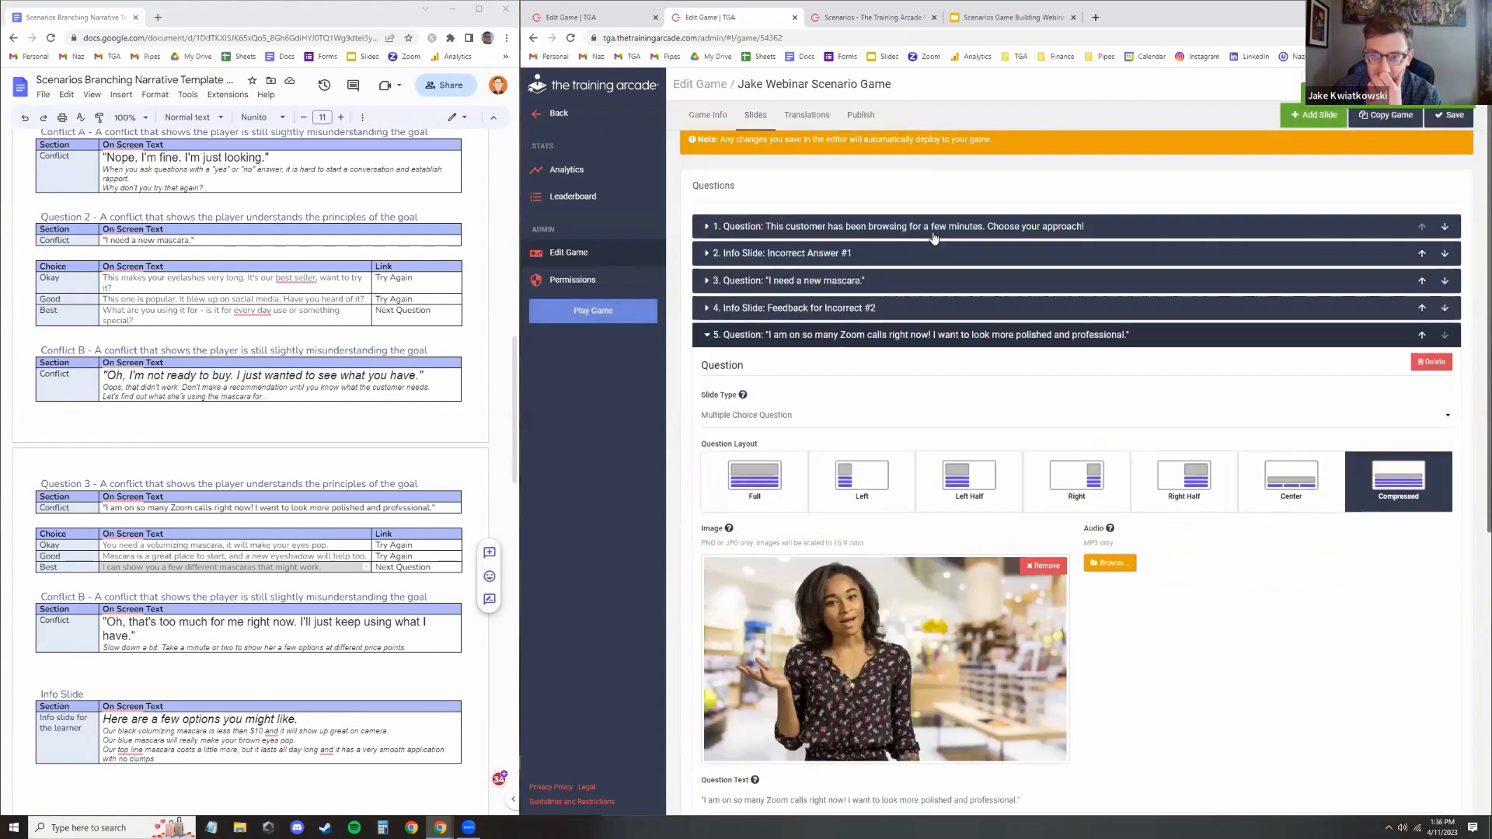
Open slide 3 and route its correct answer to the slide 5 question
left_click(931, 335)
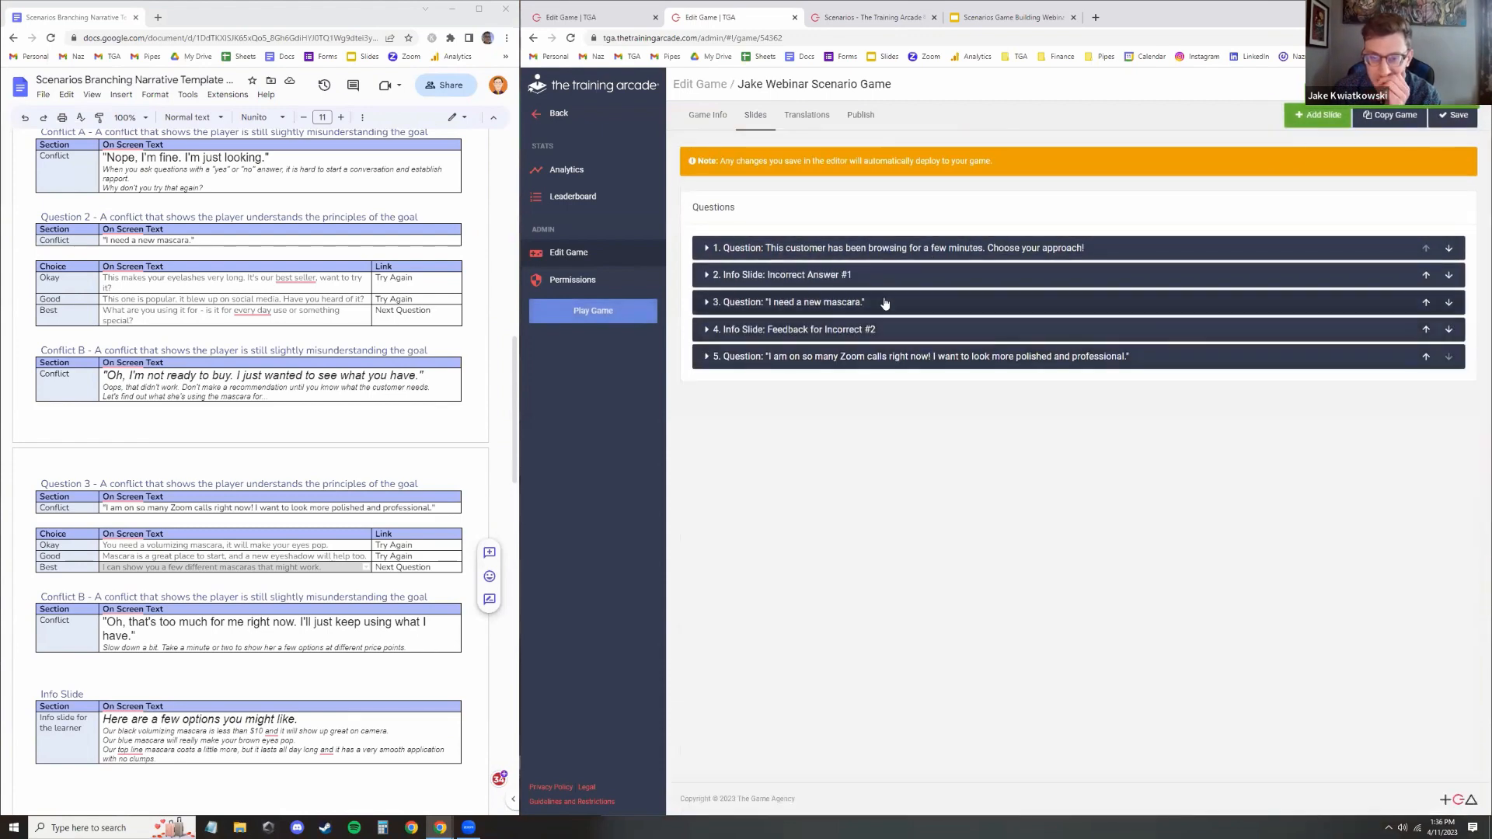
left_click(971, 280)
scroll(1023, 300, "down", 2)
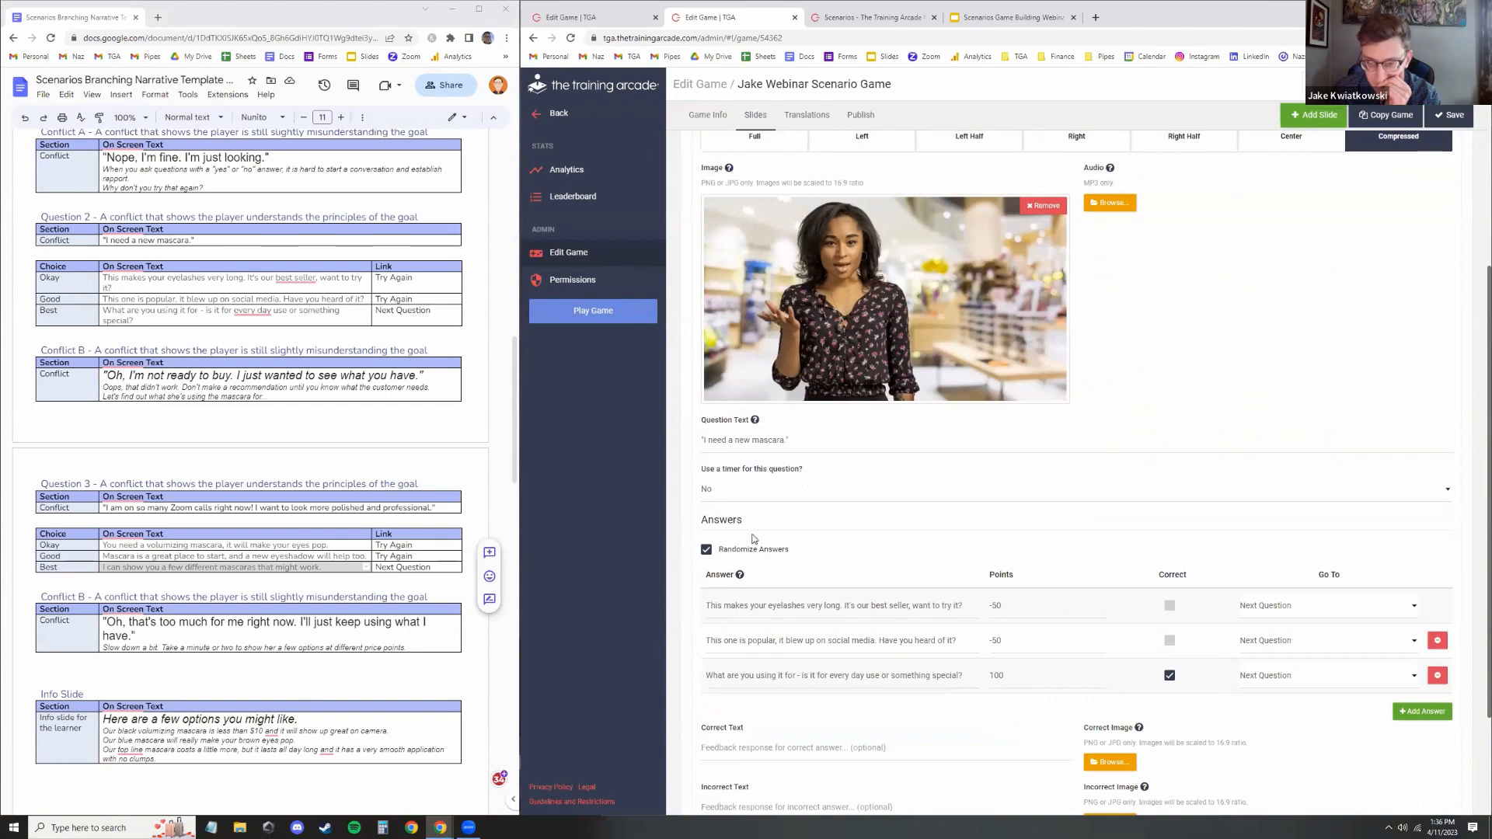
left_click(1254, 678)
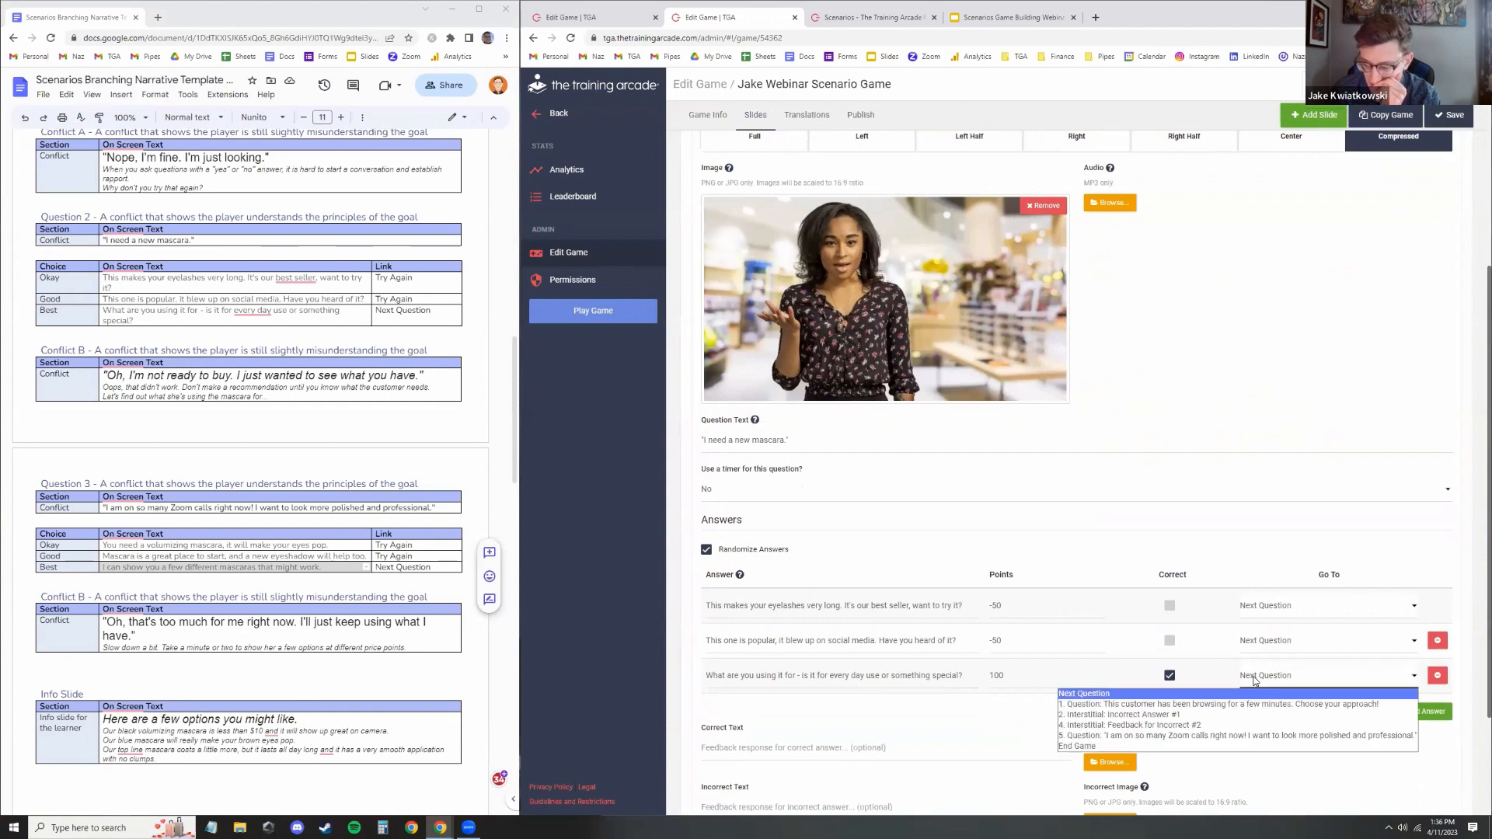
left_click(1241, 736)
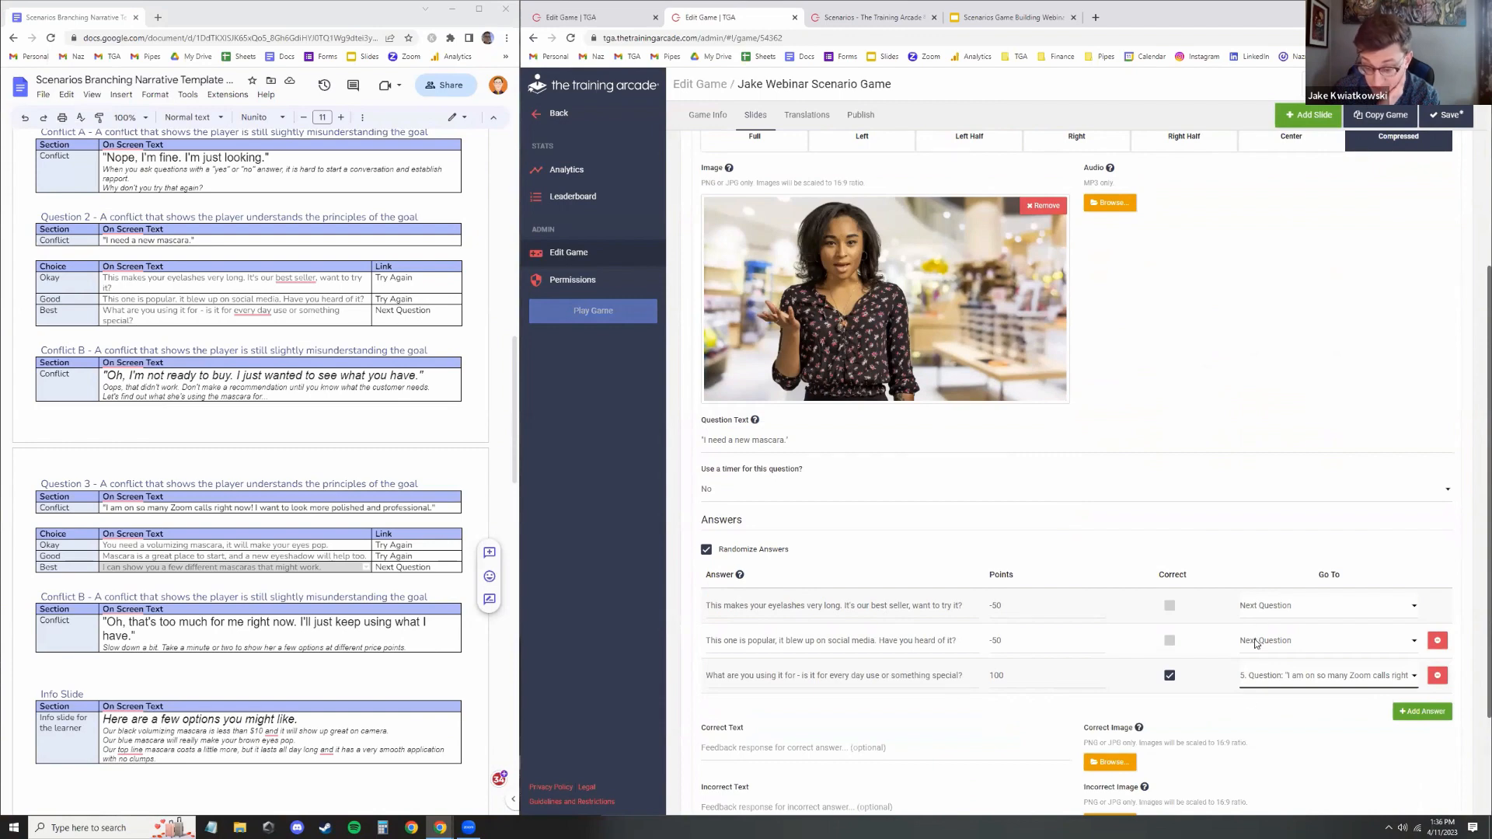
Route slide 3's other two answers to the Feedback for Incorrect #2 info slide and save the game
left_click(1308, 641)
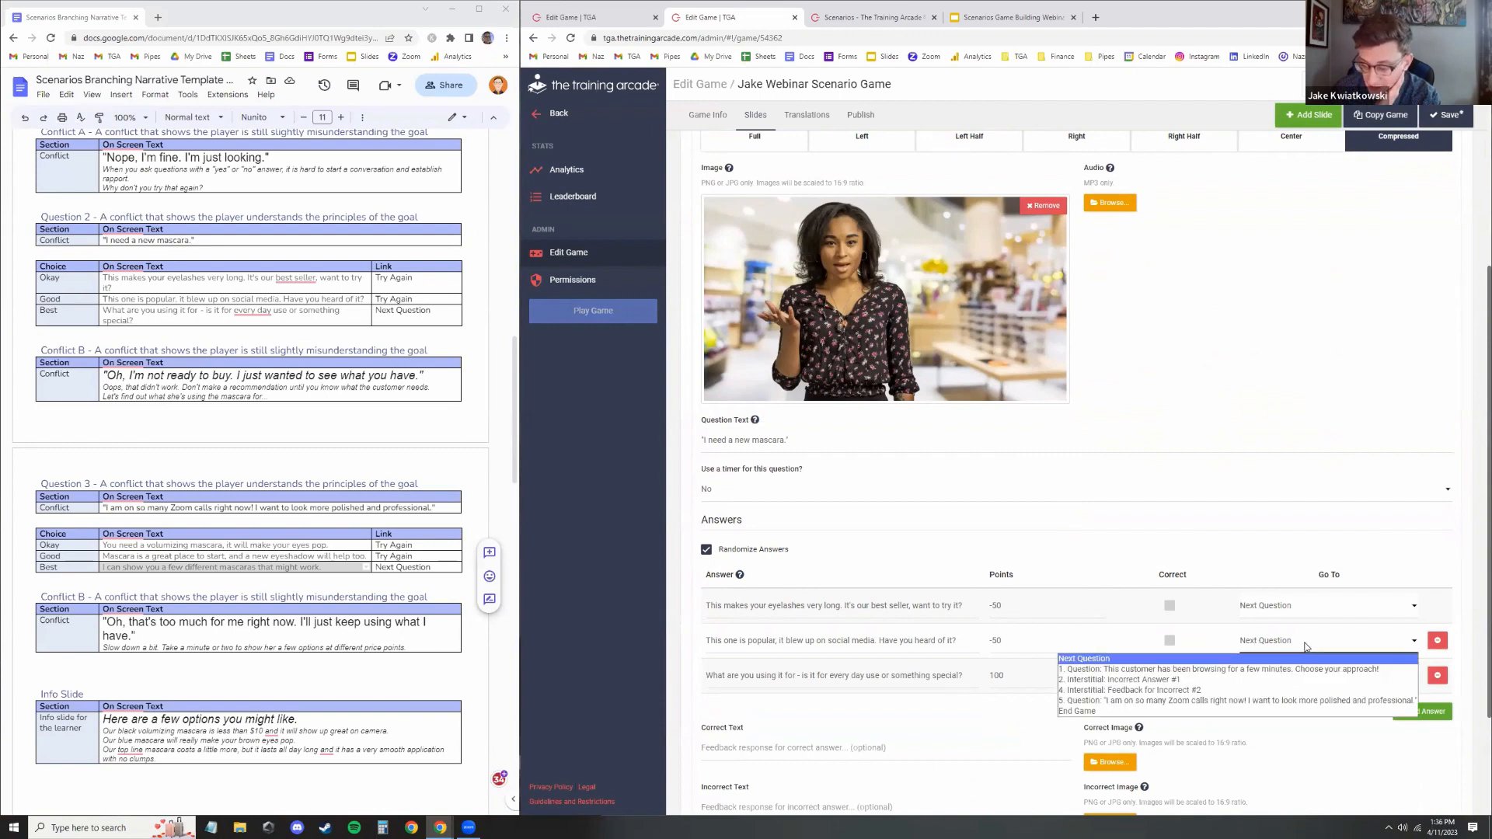
left_click(1266, 691)
left_click(1276, 610)
left_click(1261, 656)
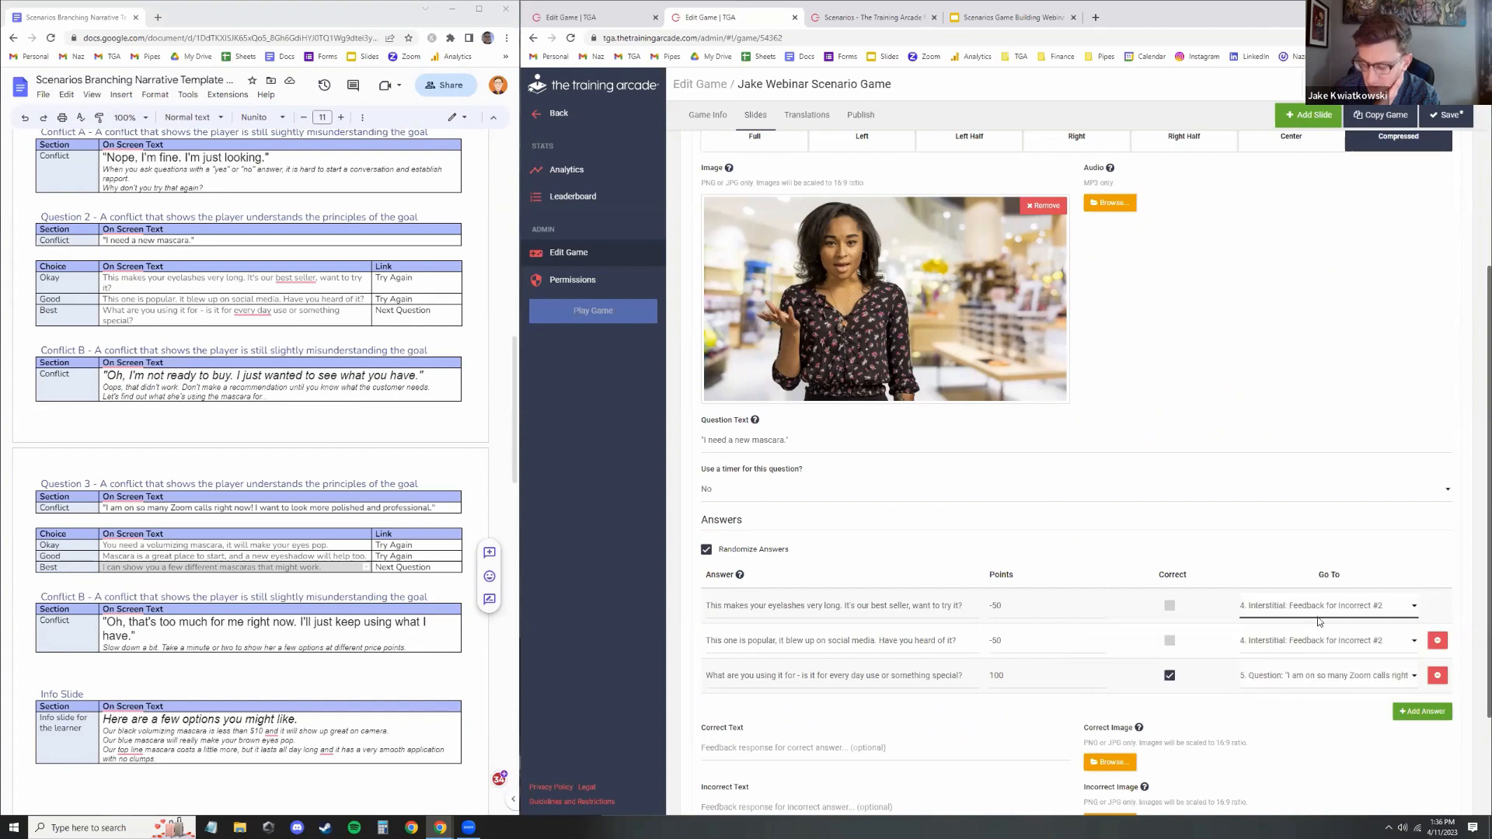
scroll(1319, 622, "down", 2)
left_click(1447, 115)
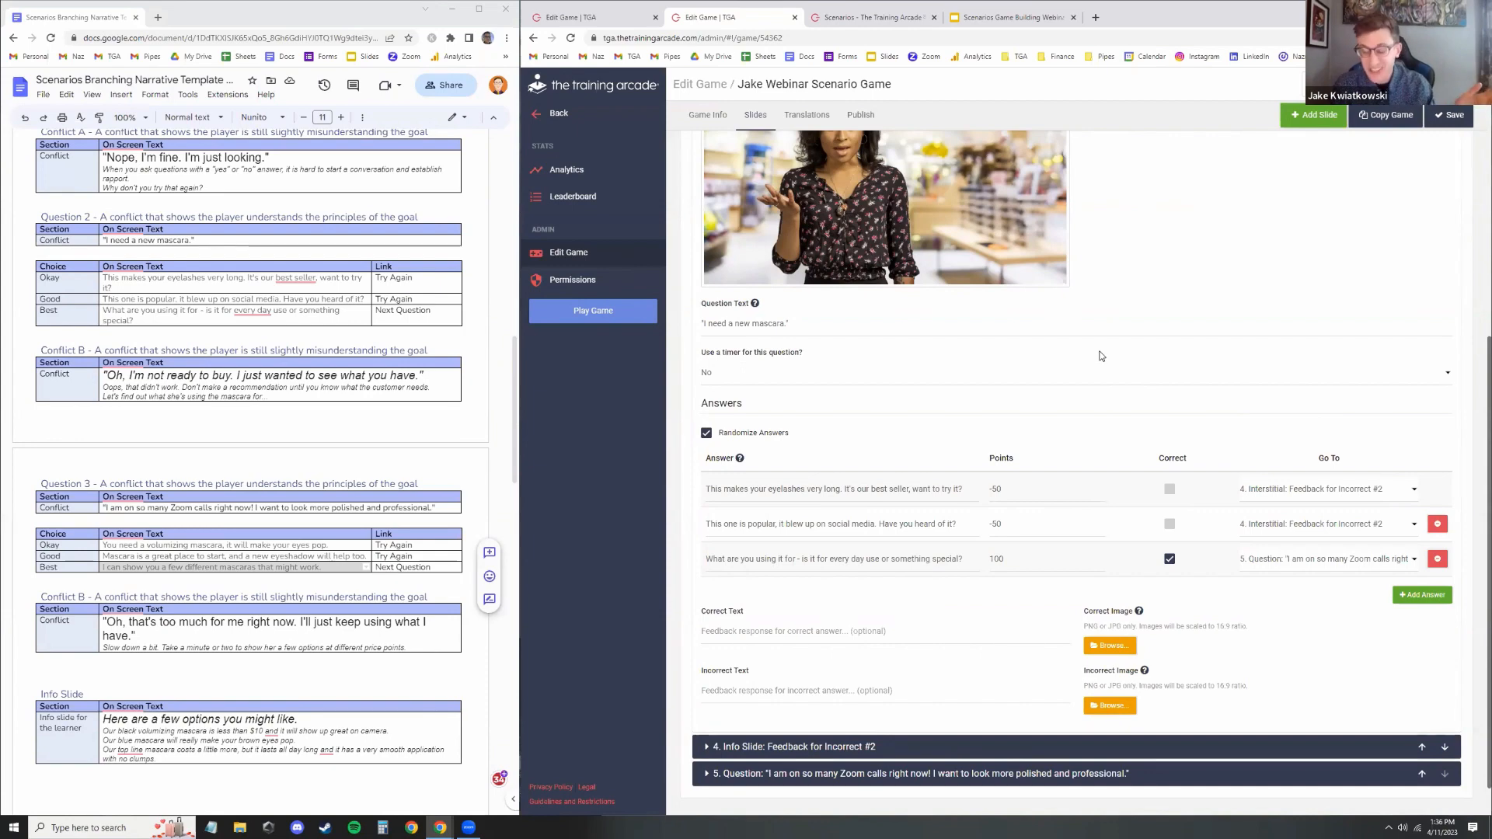
Open slide 4's Feedback for Incorrect #2 info slide to review its settings
scroll(1119, 336, "down", 1)
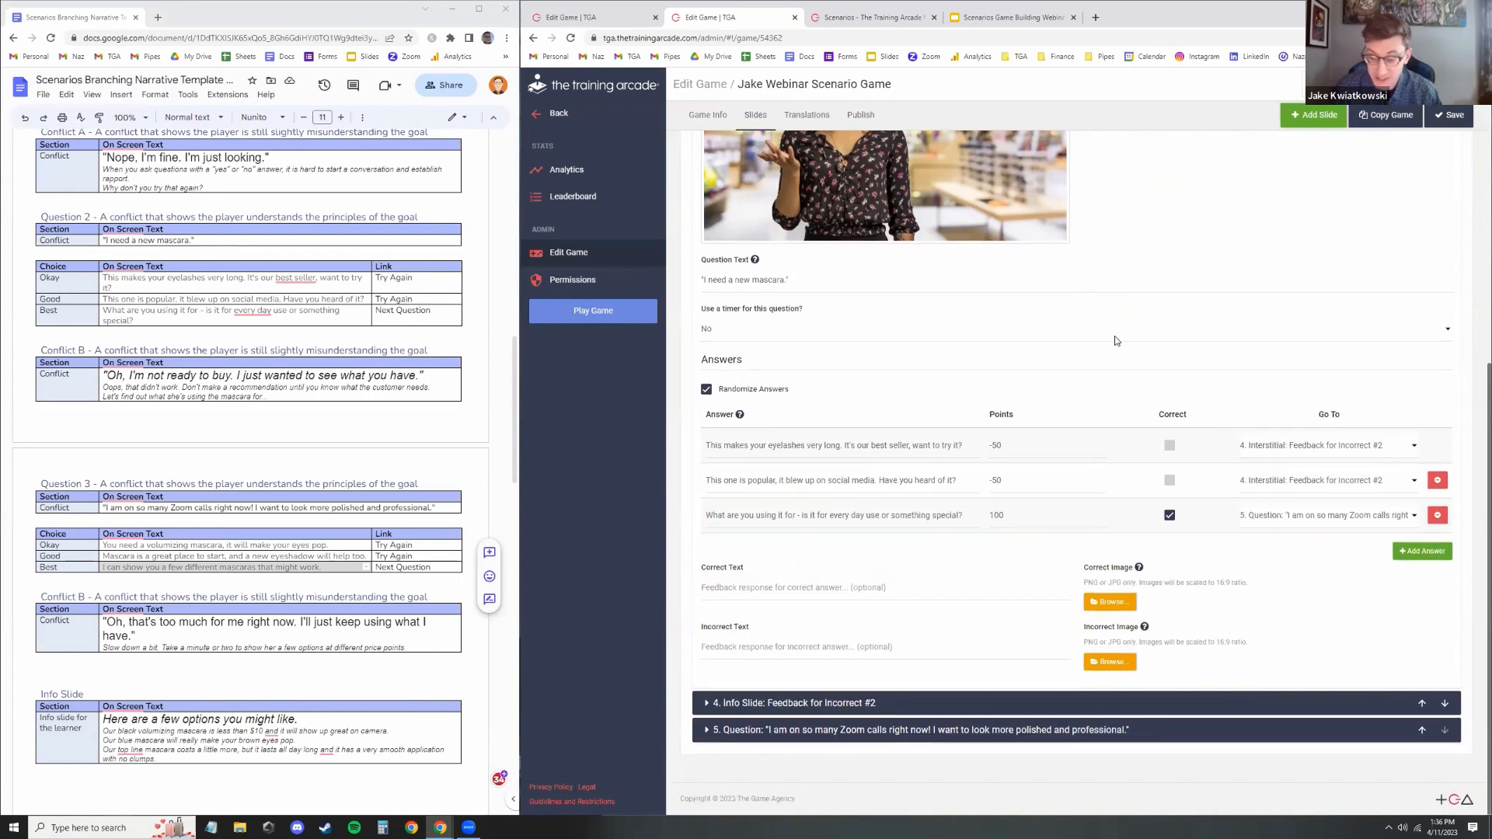
left_click(940, 707)
scroll(1068, 389, "down", 3)
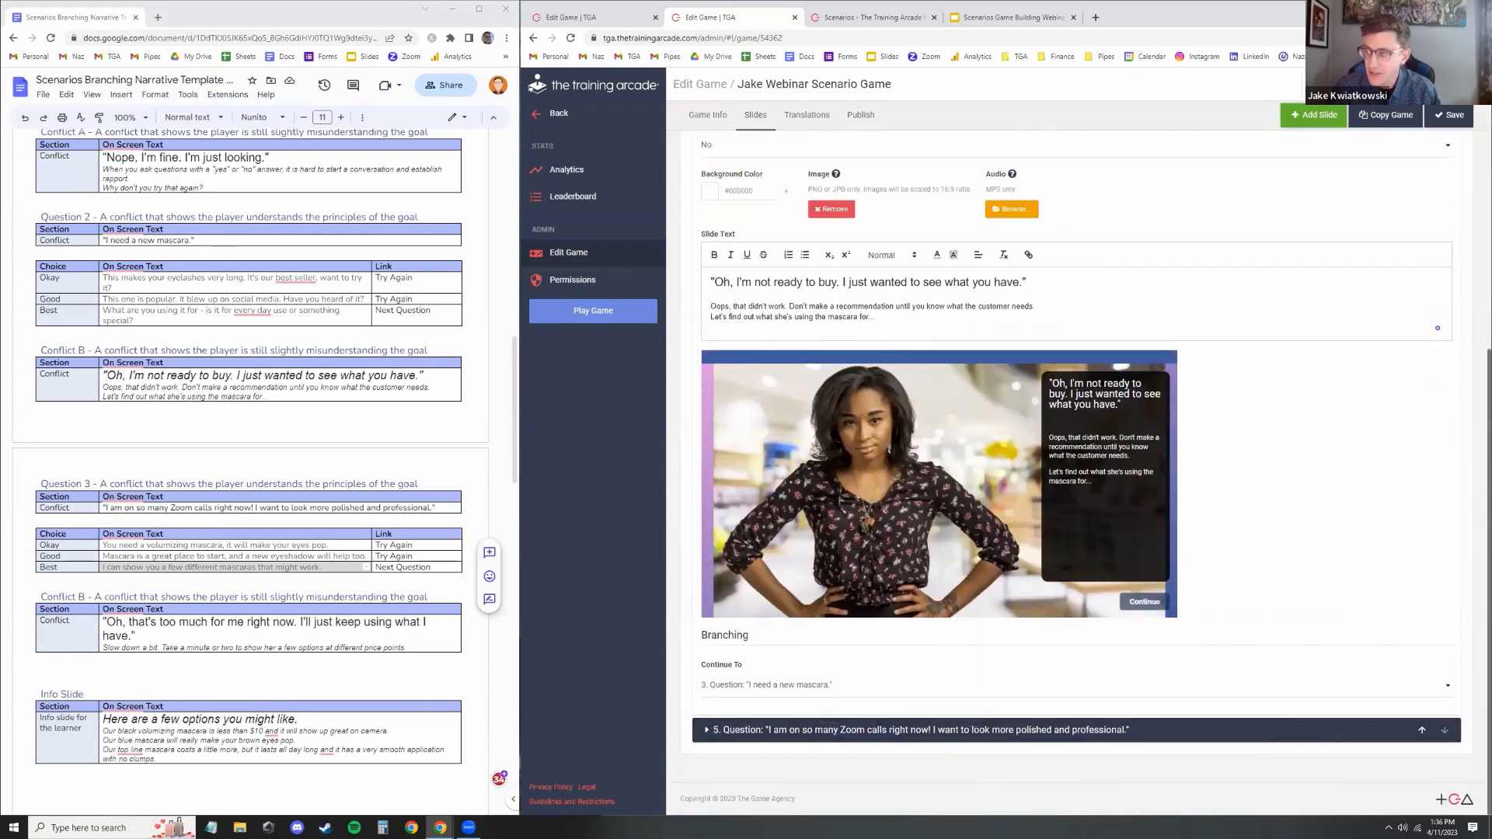
scroll(1015, 520, "up", 3)
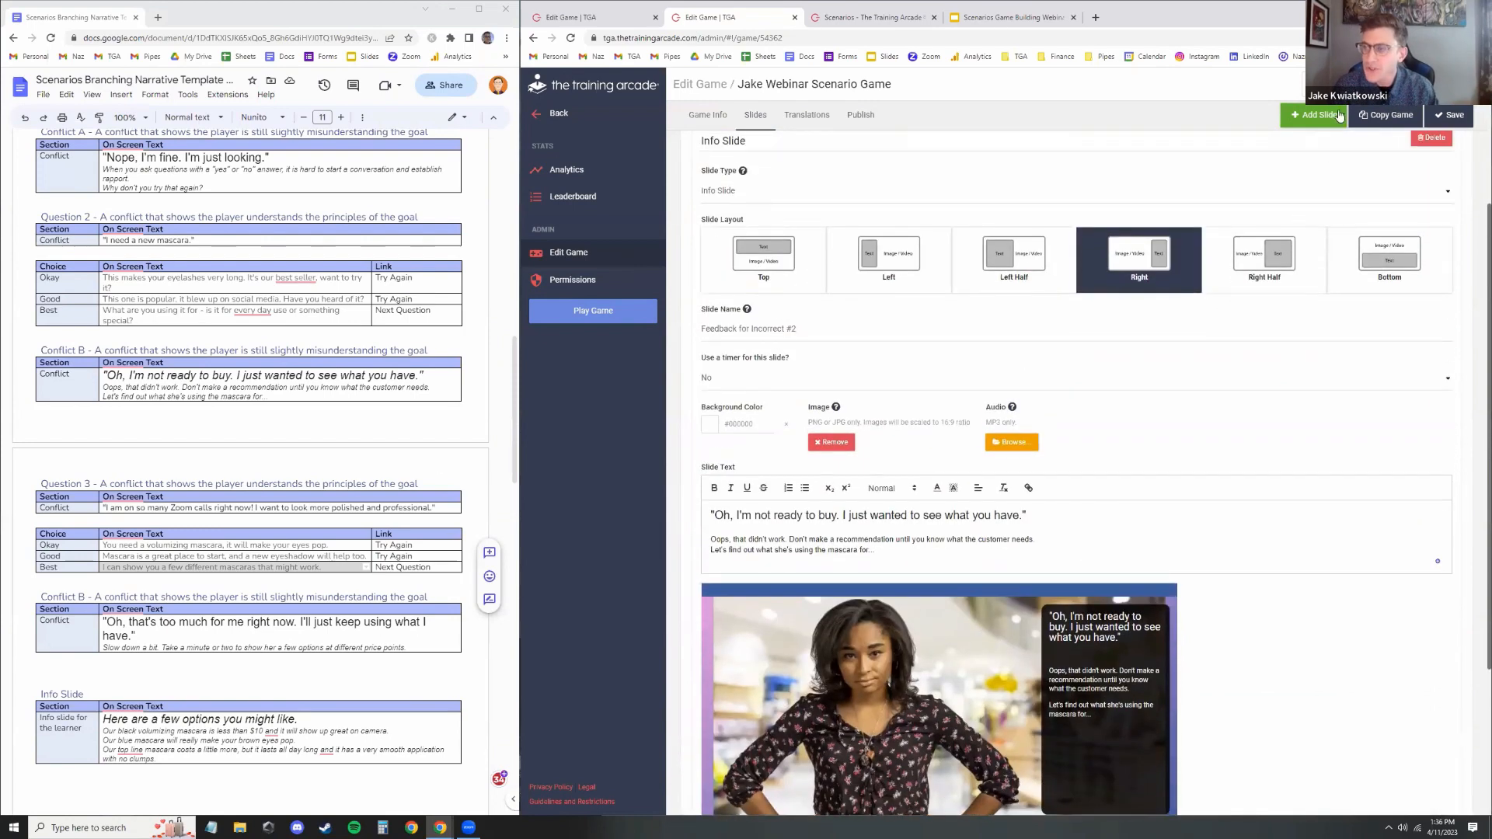
Add a sixth slide and change its slide type to Info Slide
left_click(1333, 118)
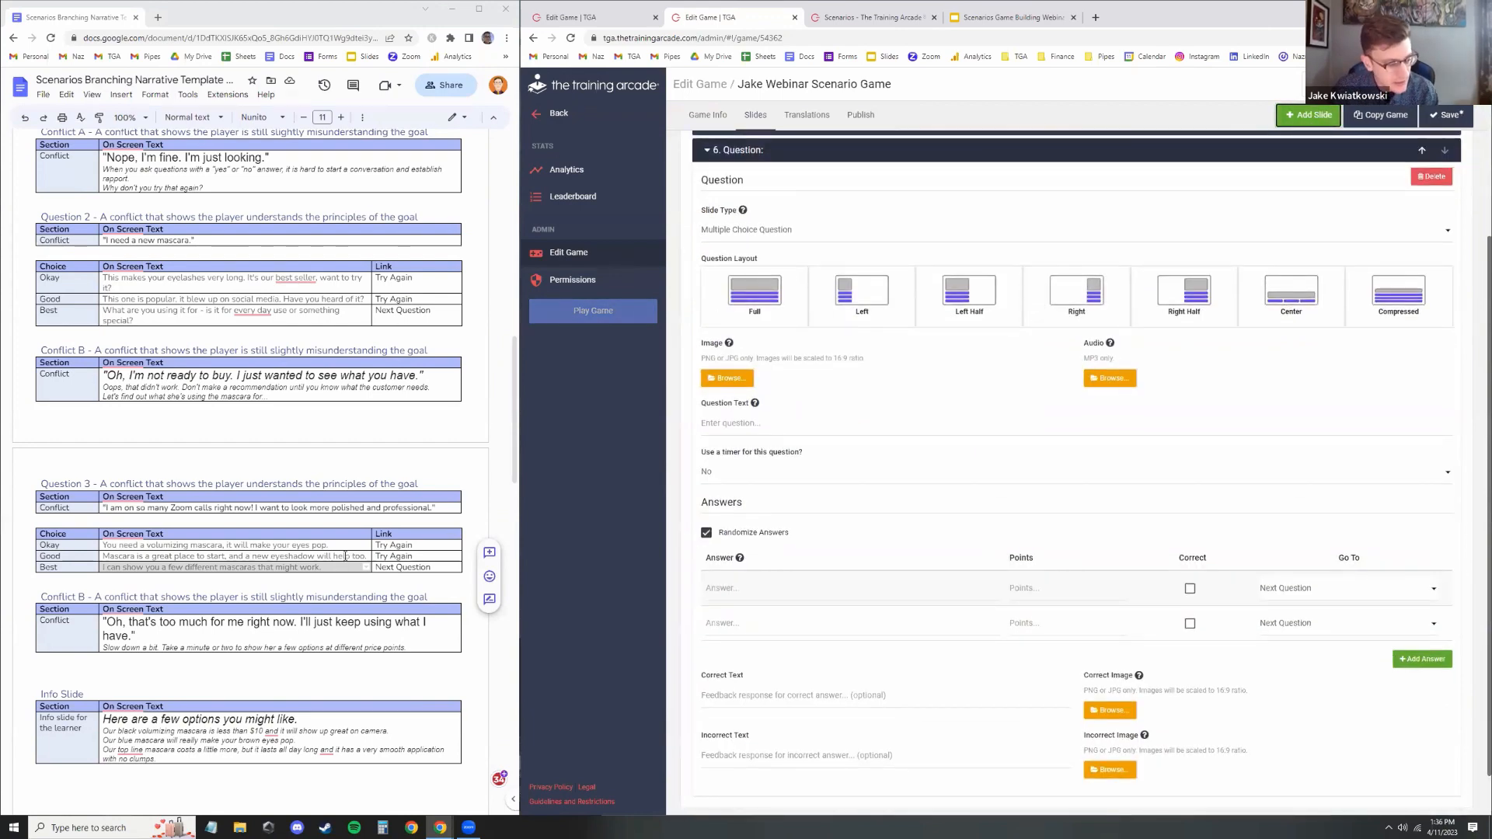
scroll(310, 535, "down", 2)
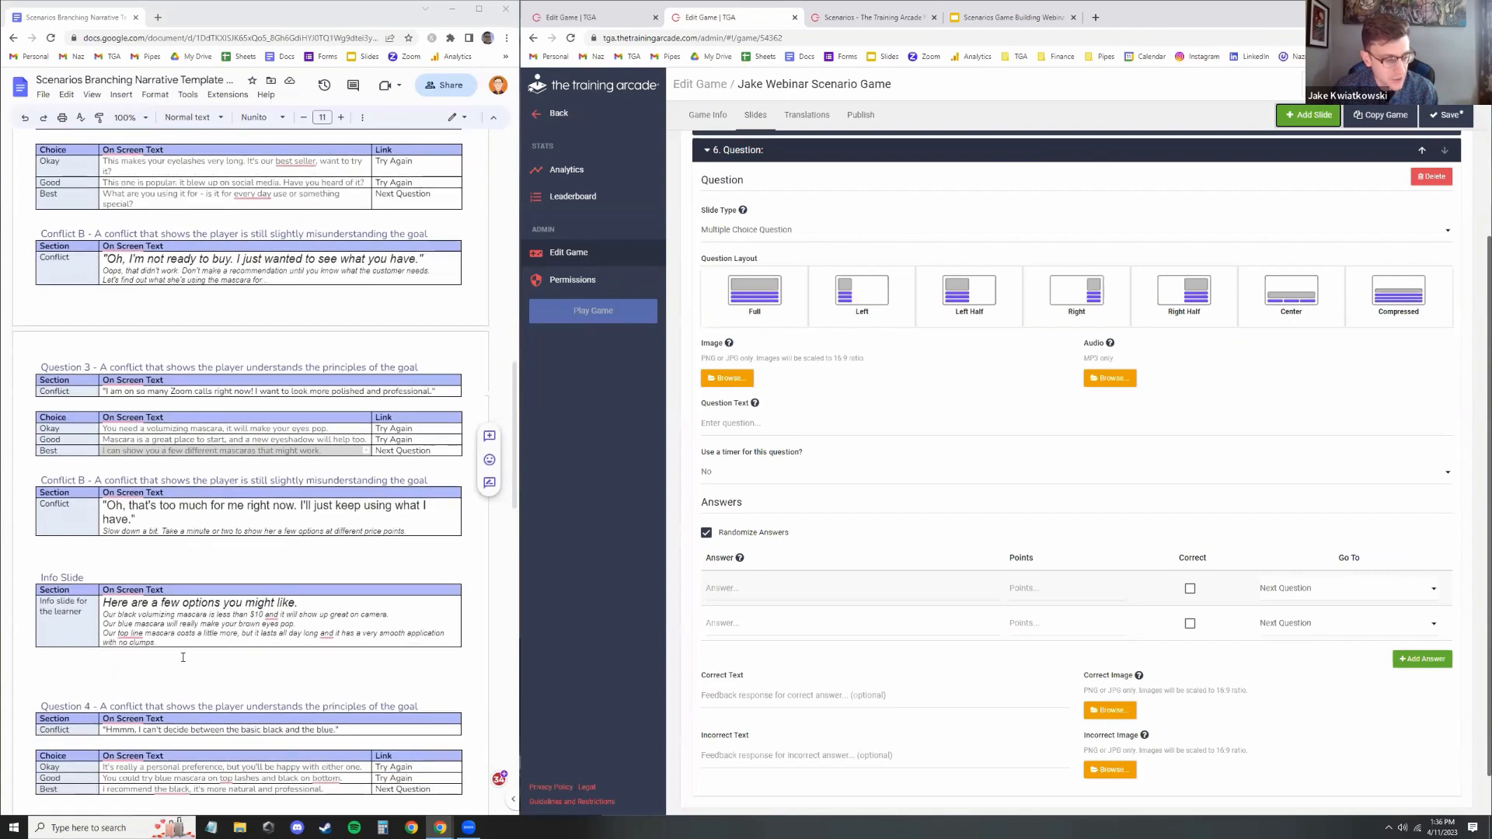
left_click(810, 233)
left_click(809, 308)
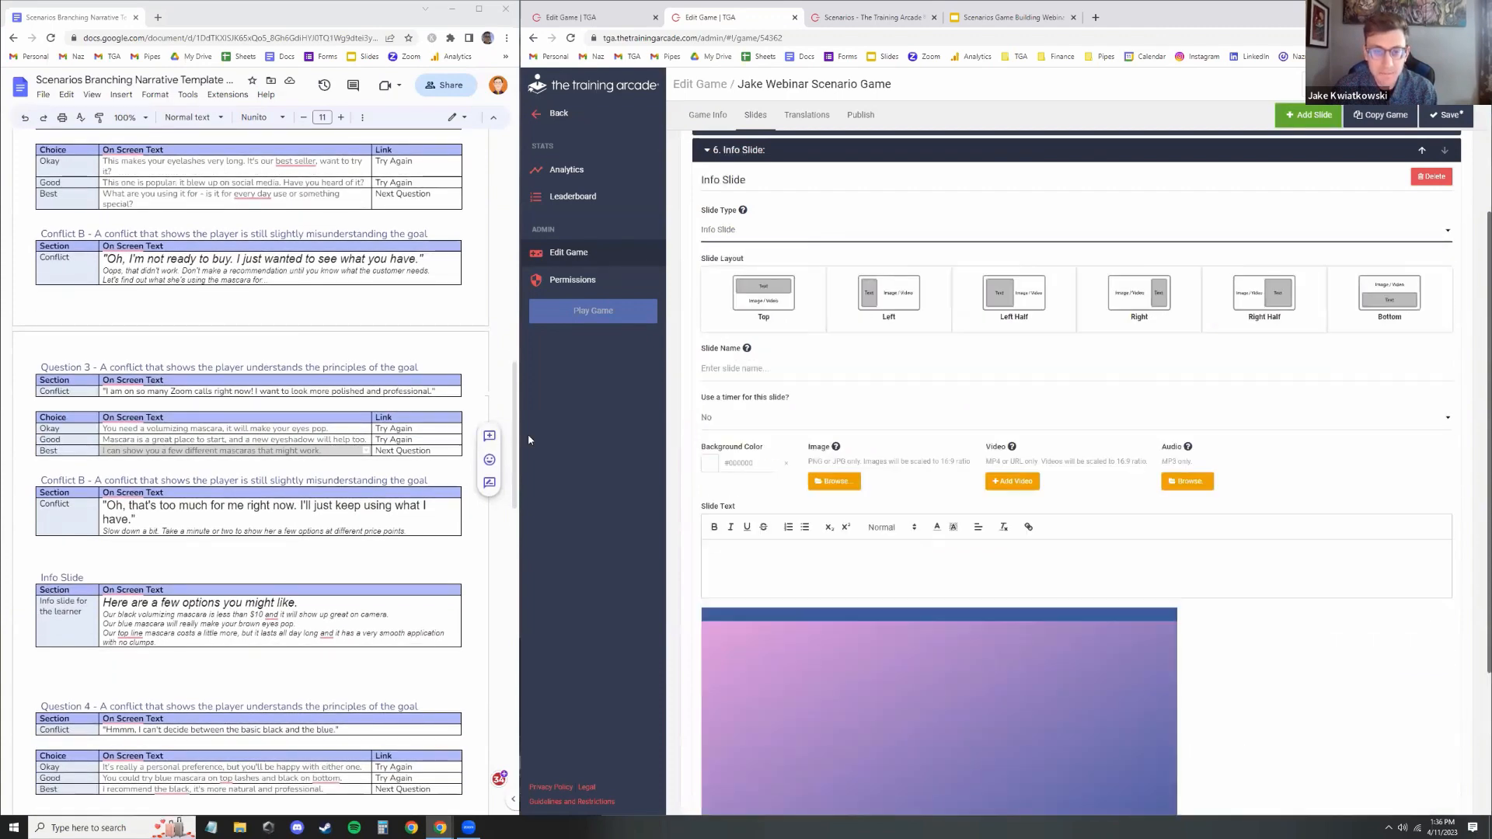
Copy the script's Info Slide text and paste it as the new slide's text
left_click_drag(175, 642, 105, 603)
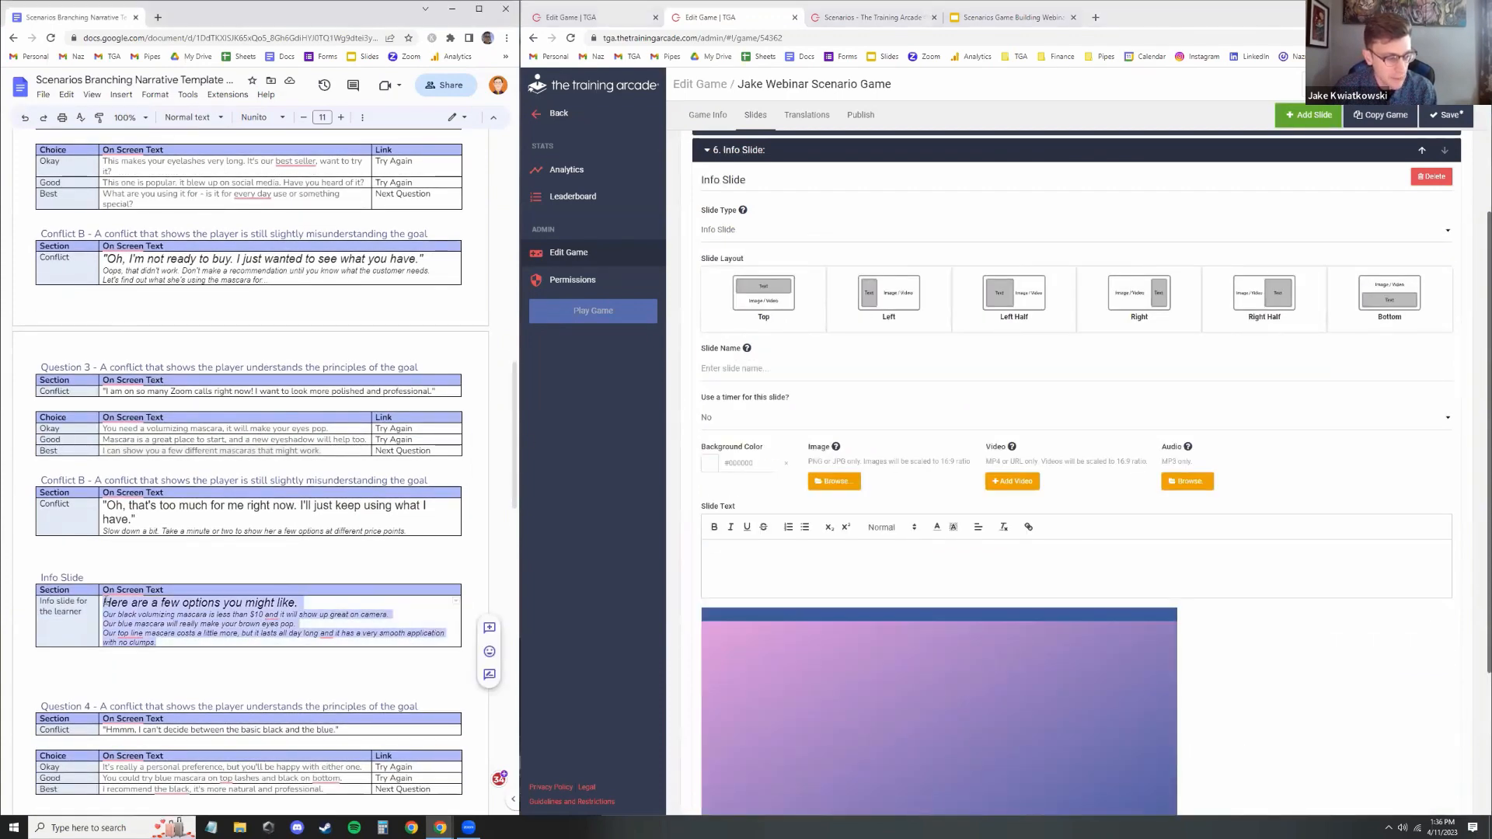
key("ctrl+c")
left_click(773, 563)
key("ctrl+v")
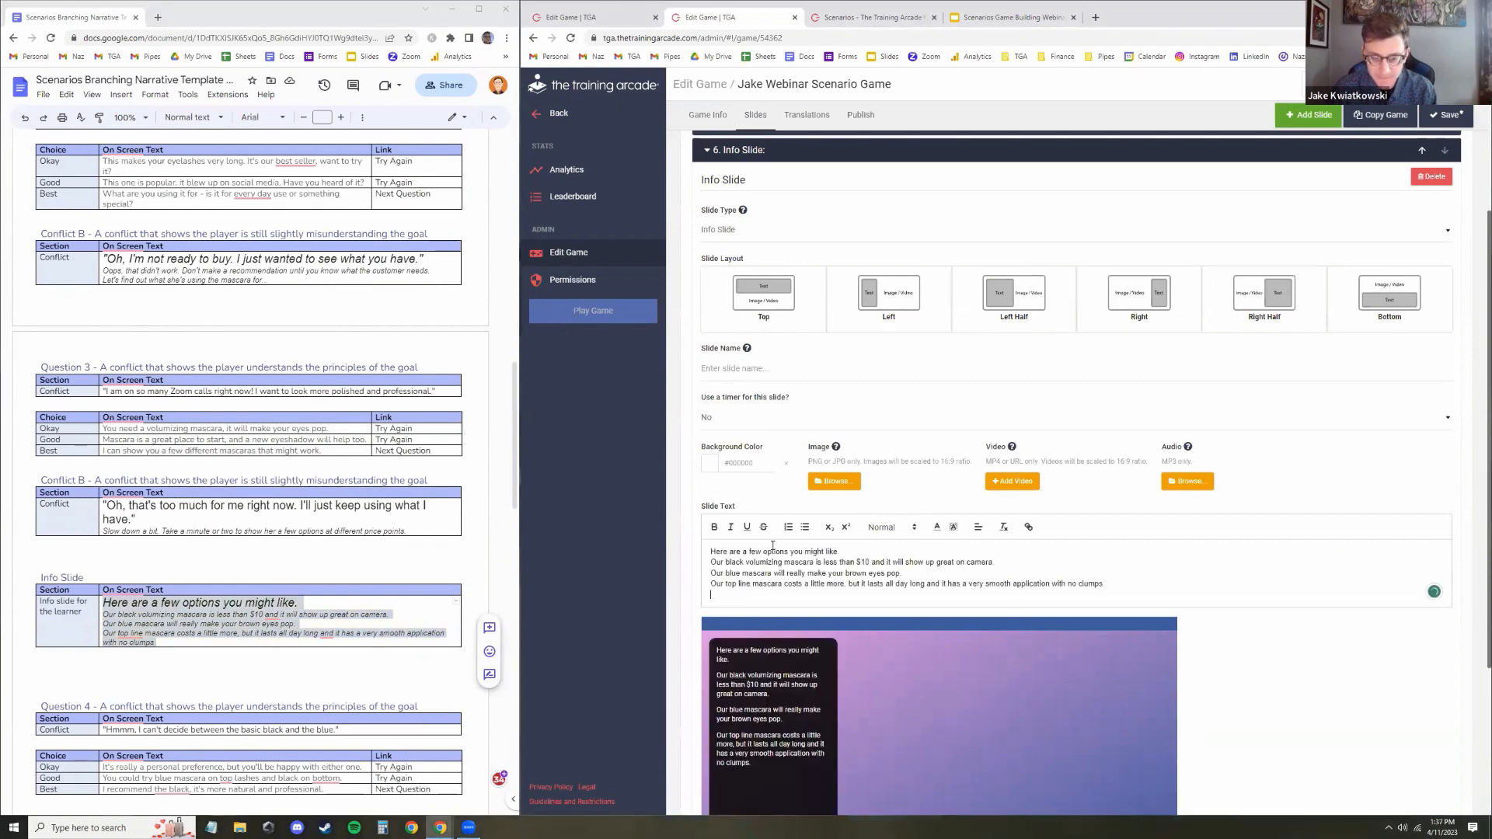
Set the heading line "Here are a few options you might like." to Large font size
triple_click(773, 551)
left_click(892, 526)
left_click(886, 575)
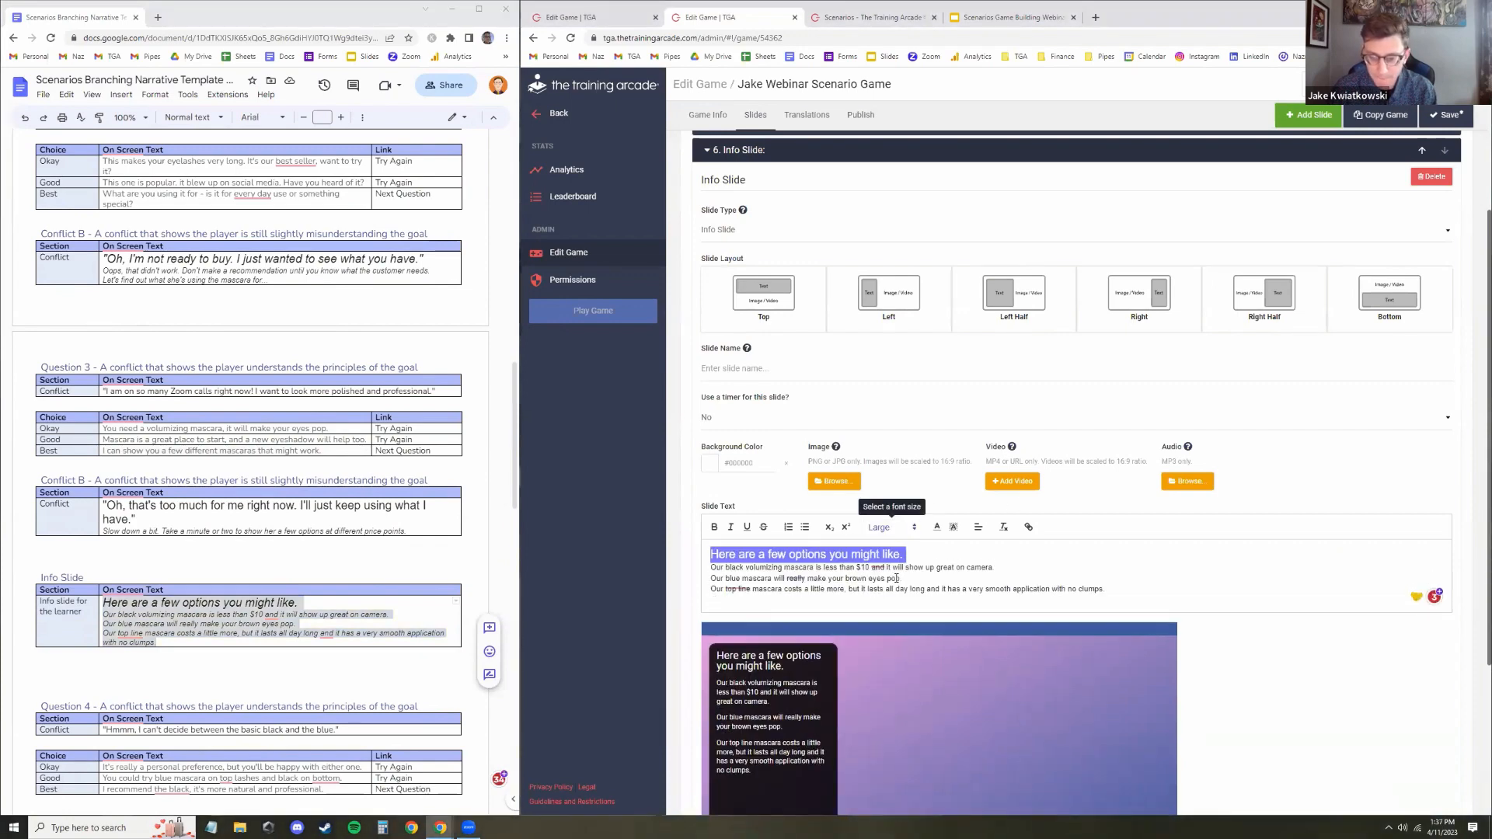
Upload 7.png as the info slide's image
left_click(829, 482)
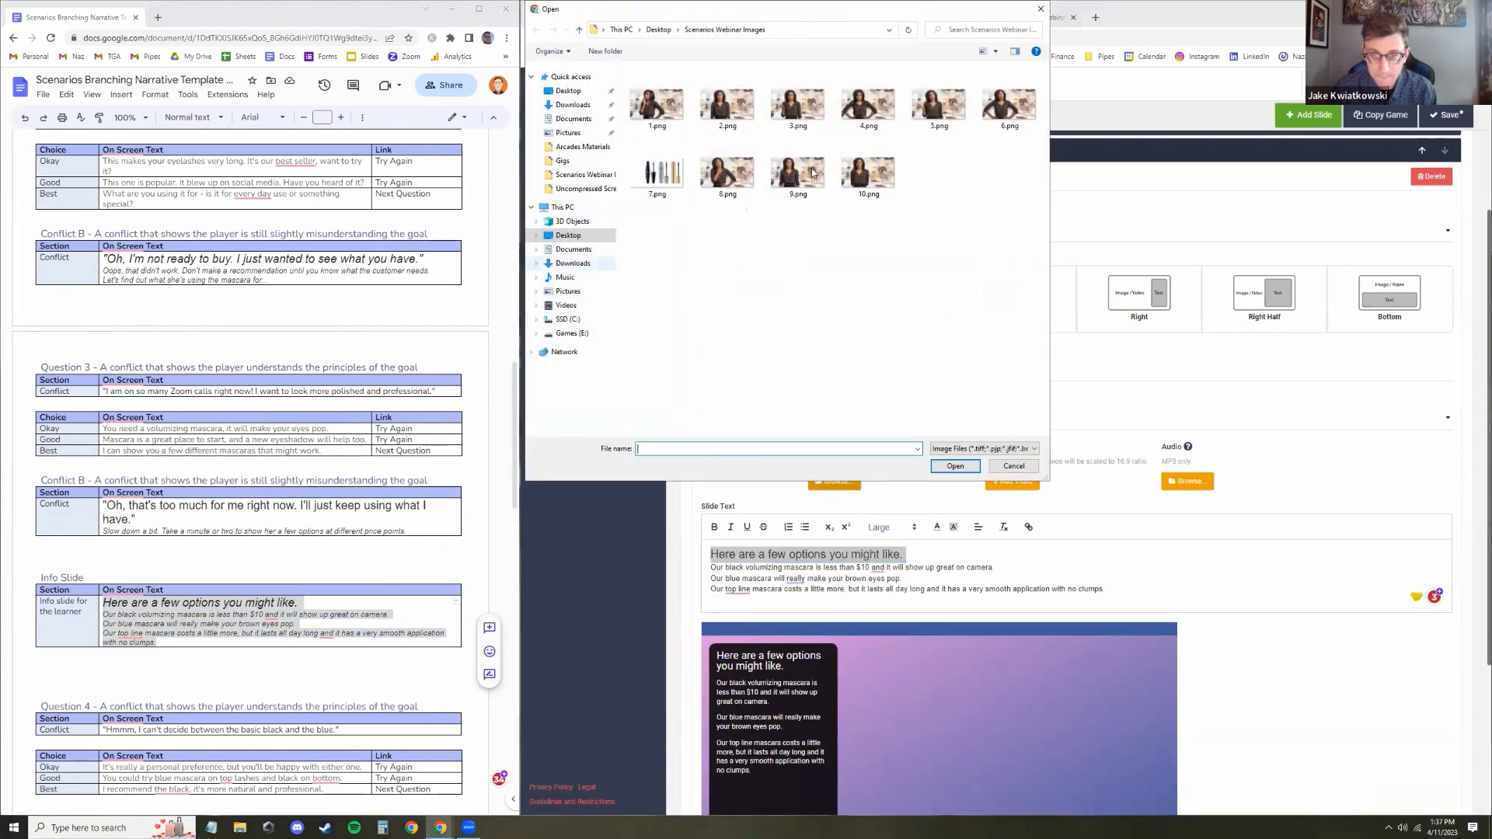
double_click(657, 175)
scroll(992, 464, "down", 2)
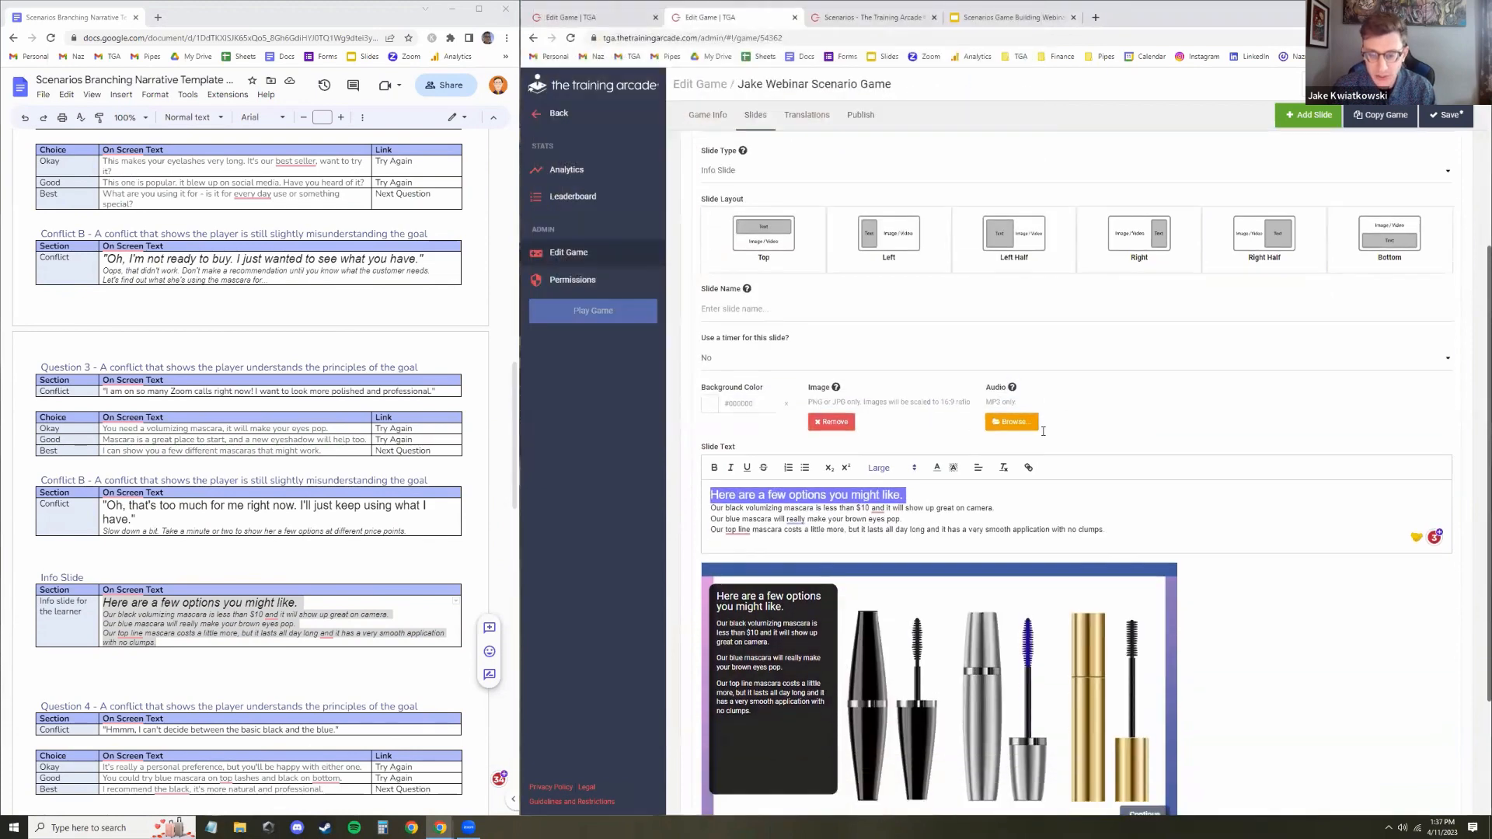
left_click(993, 464)
scroll(971, 481, "down", 2)
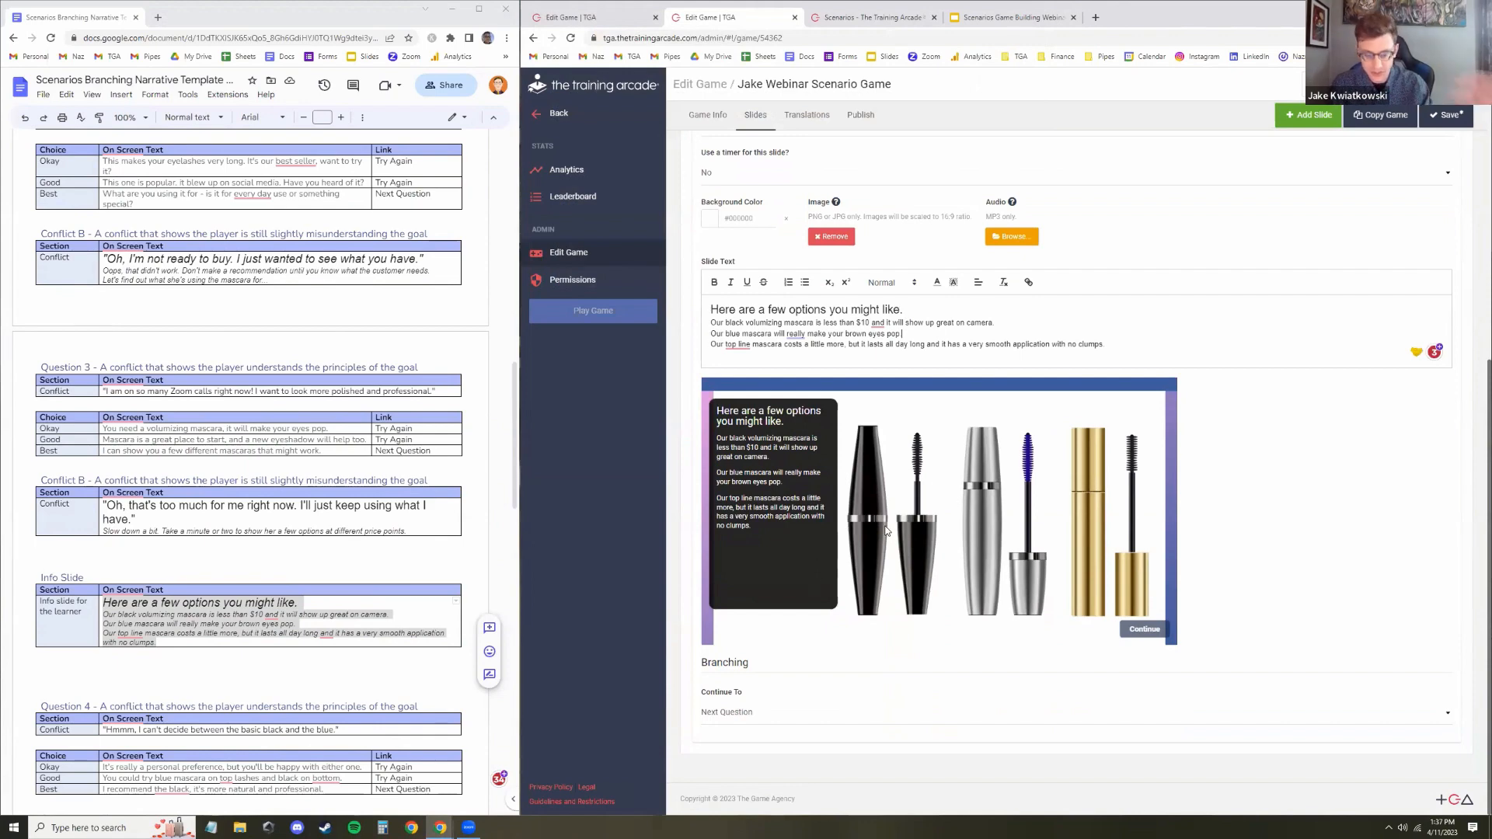
Set the info slide's layout to Left and save the game
left_click(1446, 115)
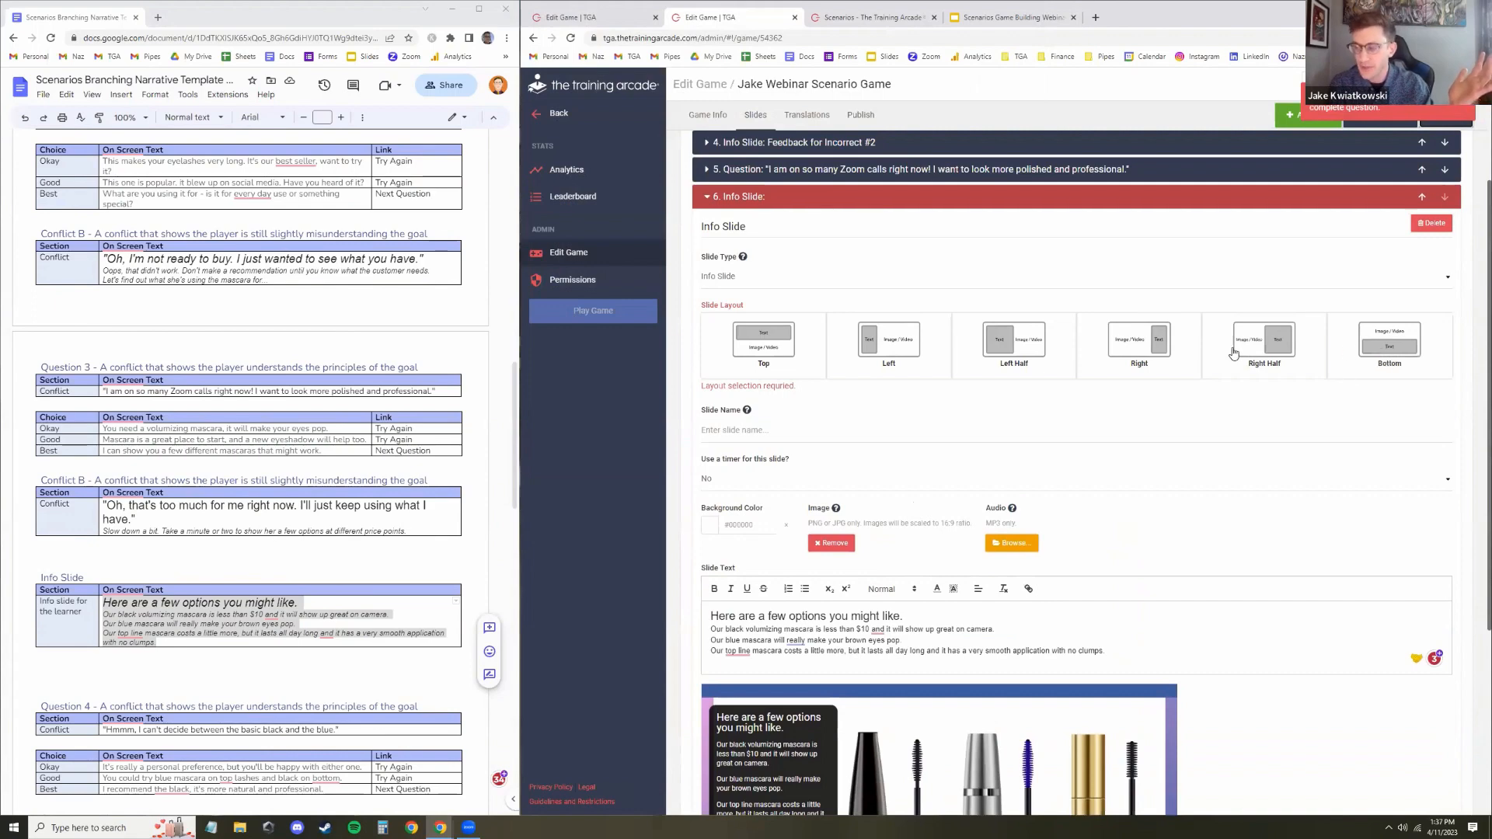
left_click(882, 354)
left_click(1004, 354)
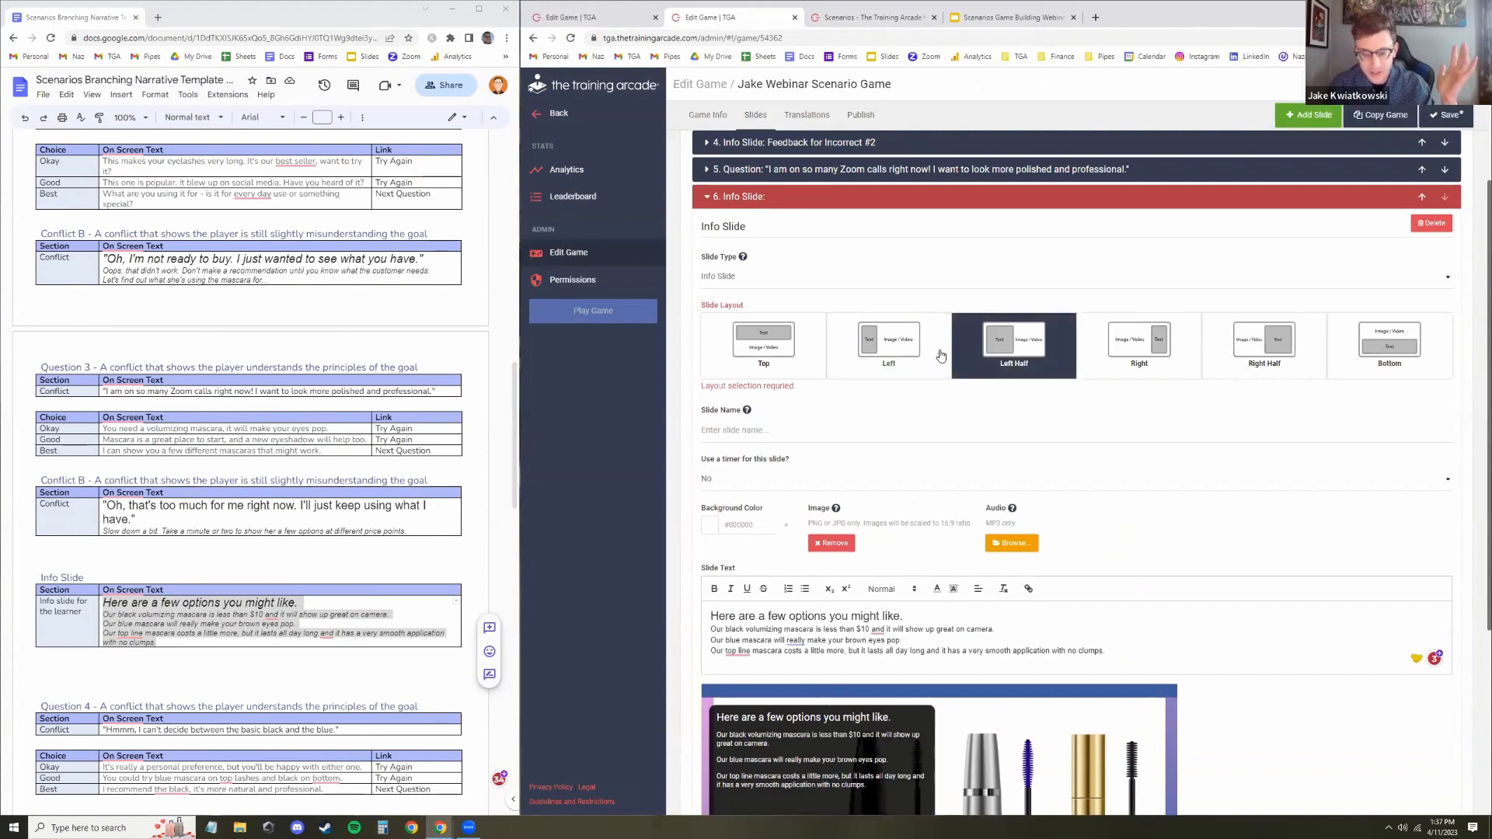
left_click(899, 343)
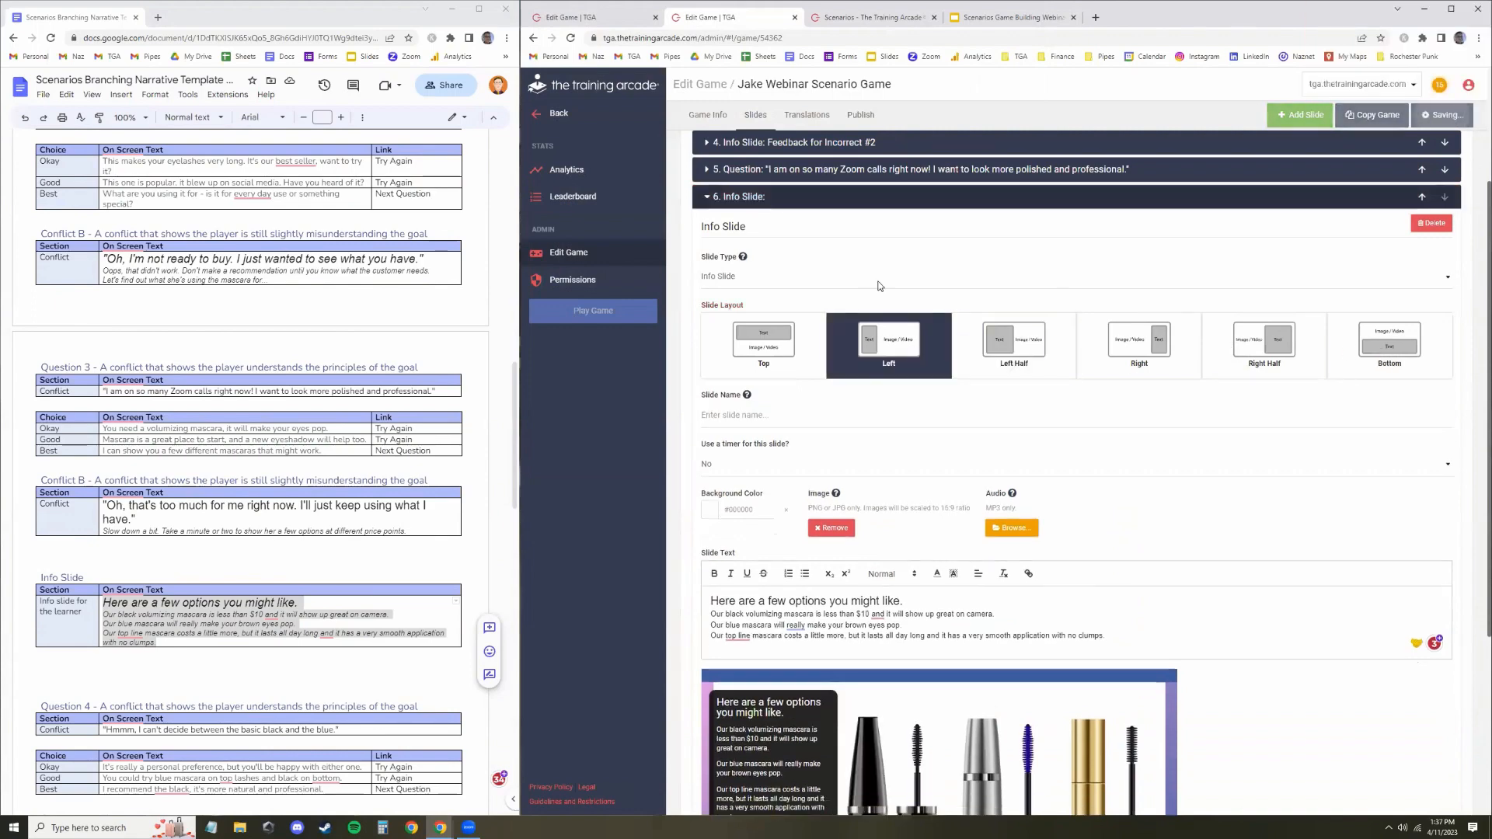
scroll(1065, 335, "down", 3)
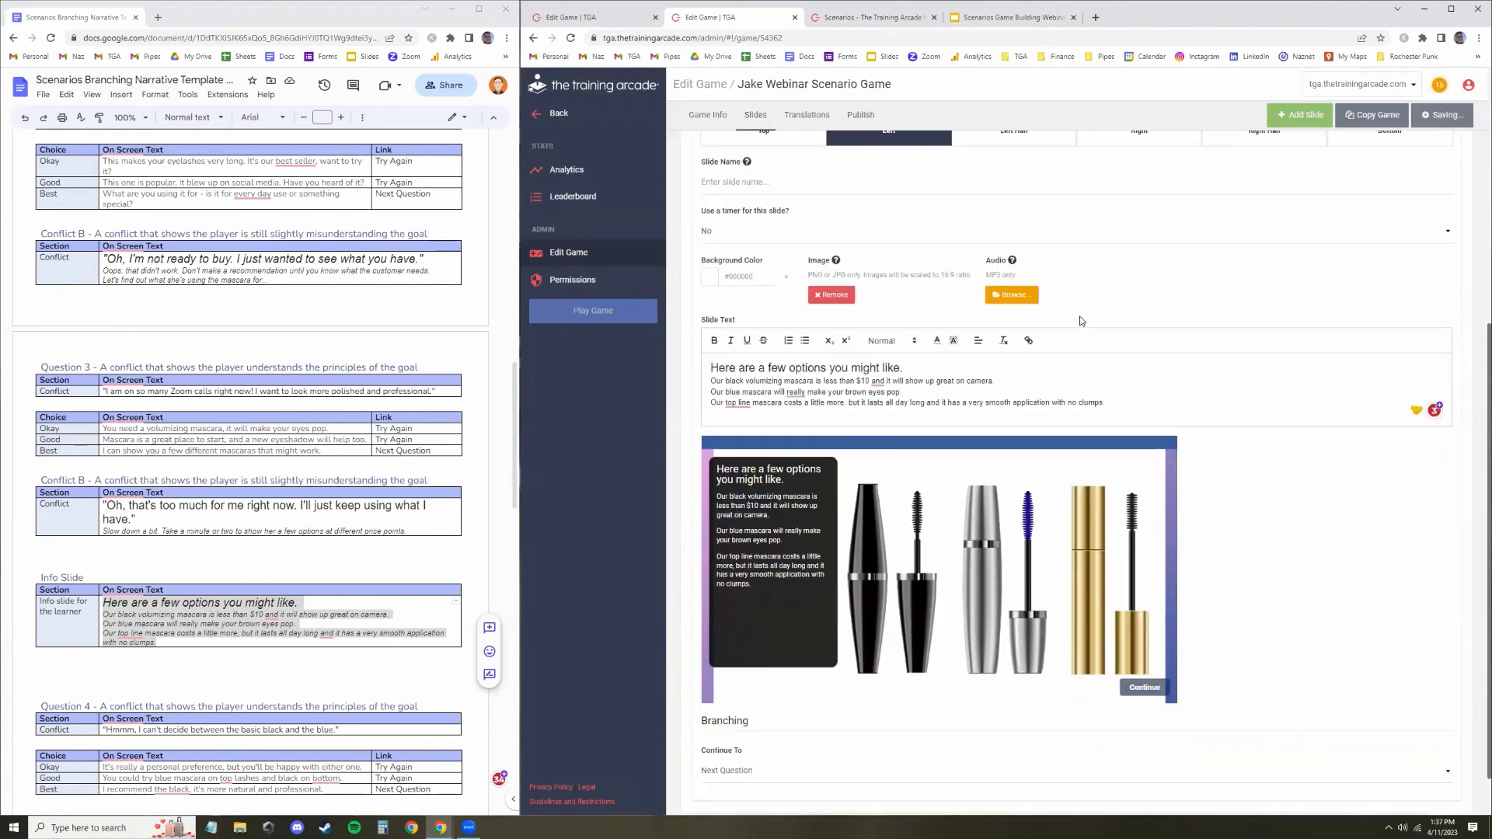
Review the finished sixth info slide in the editor, then collapse it back into the slide list
scroll(968, 719, "down", 1)
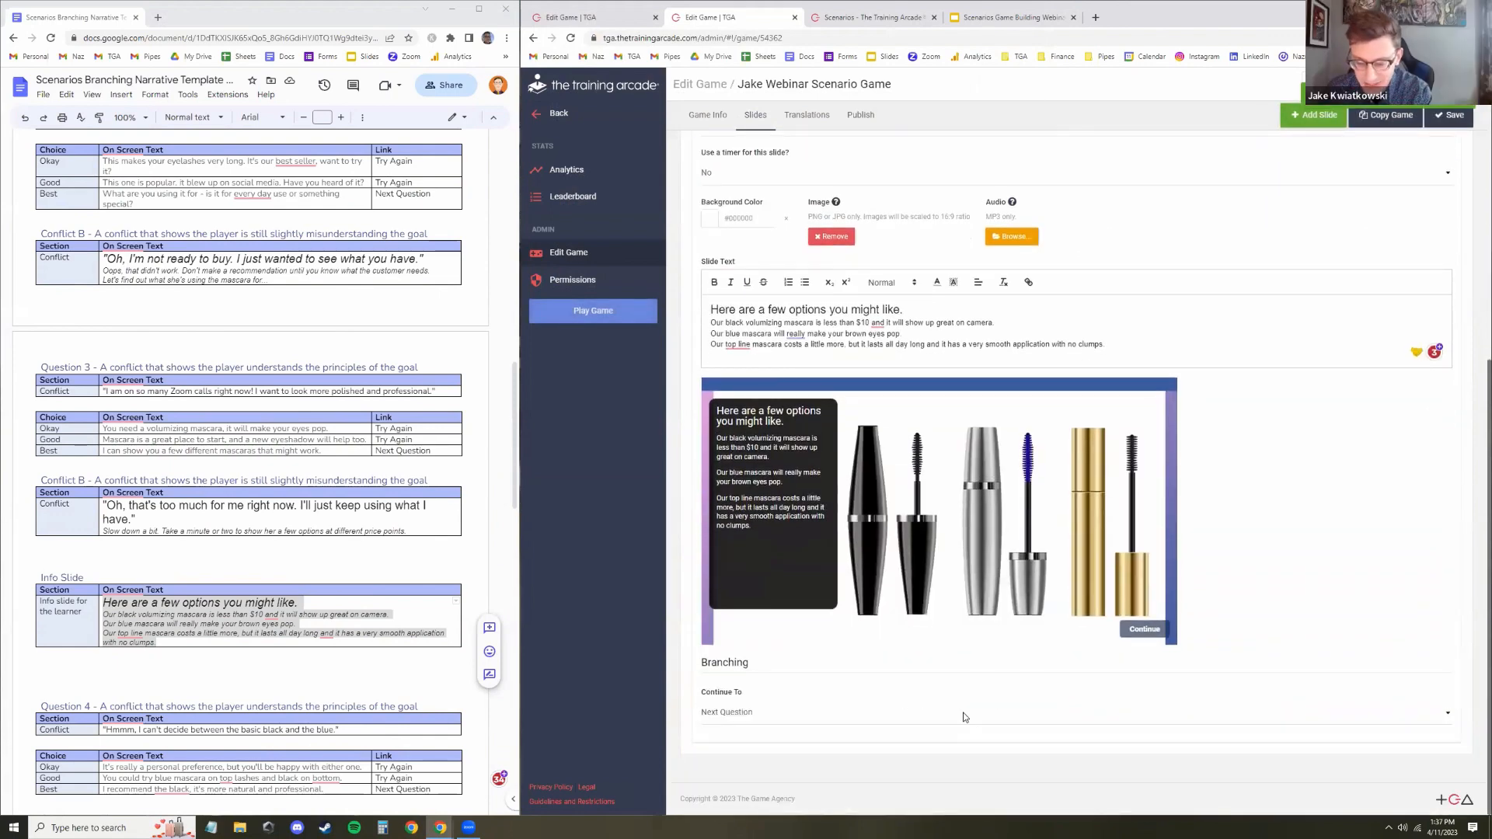
scroll(964, 716, "up", 8)
left_click(838, 325)
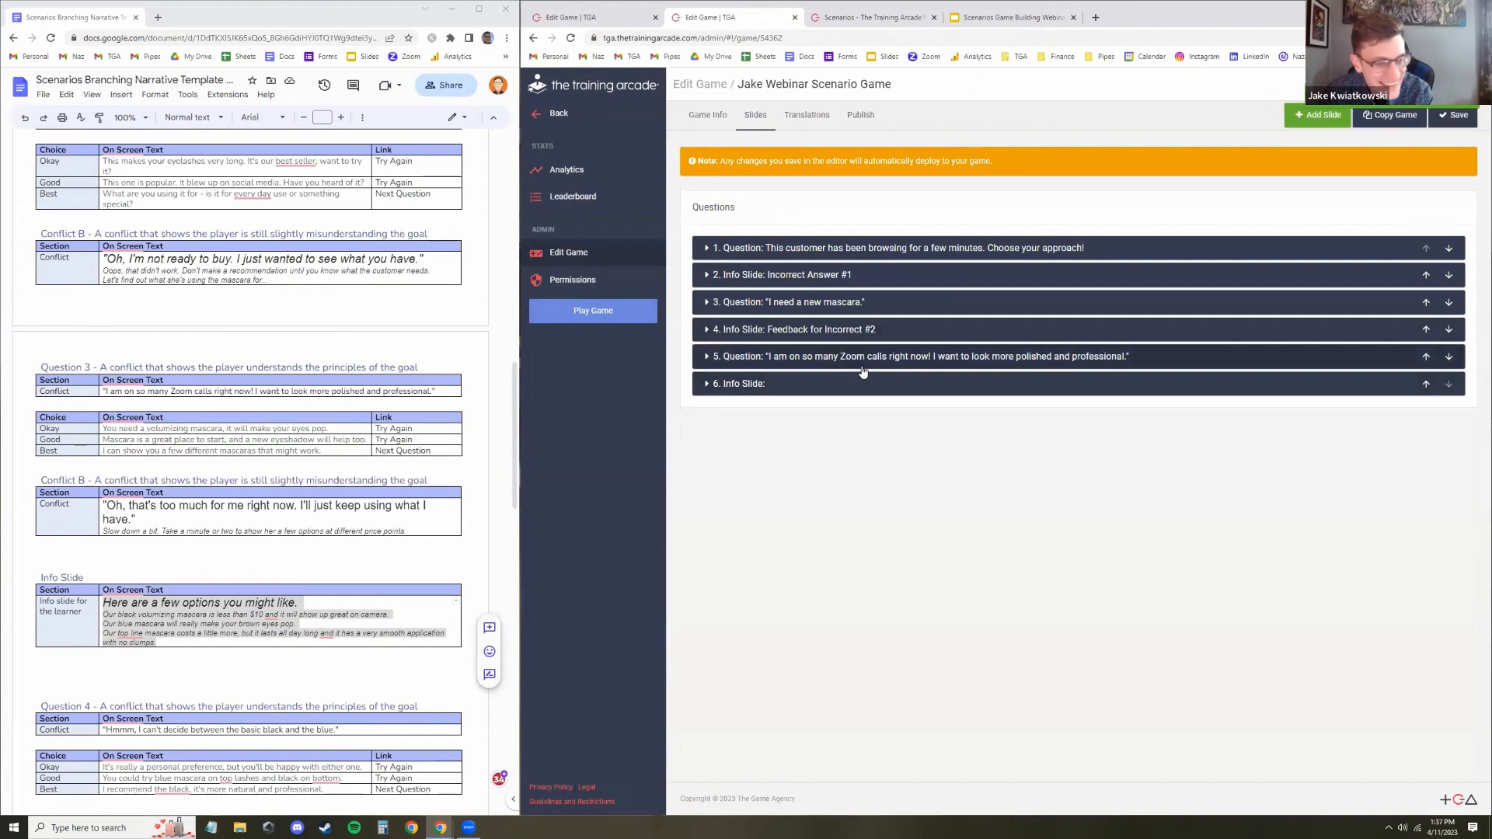
left_click(793, 381)
scroll(1103, 412, "down", 3)
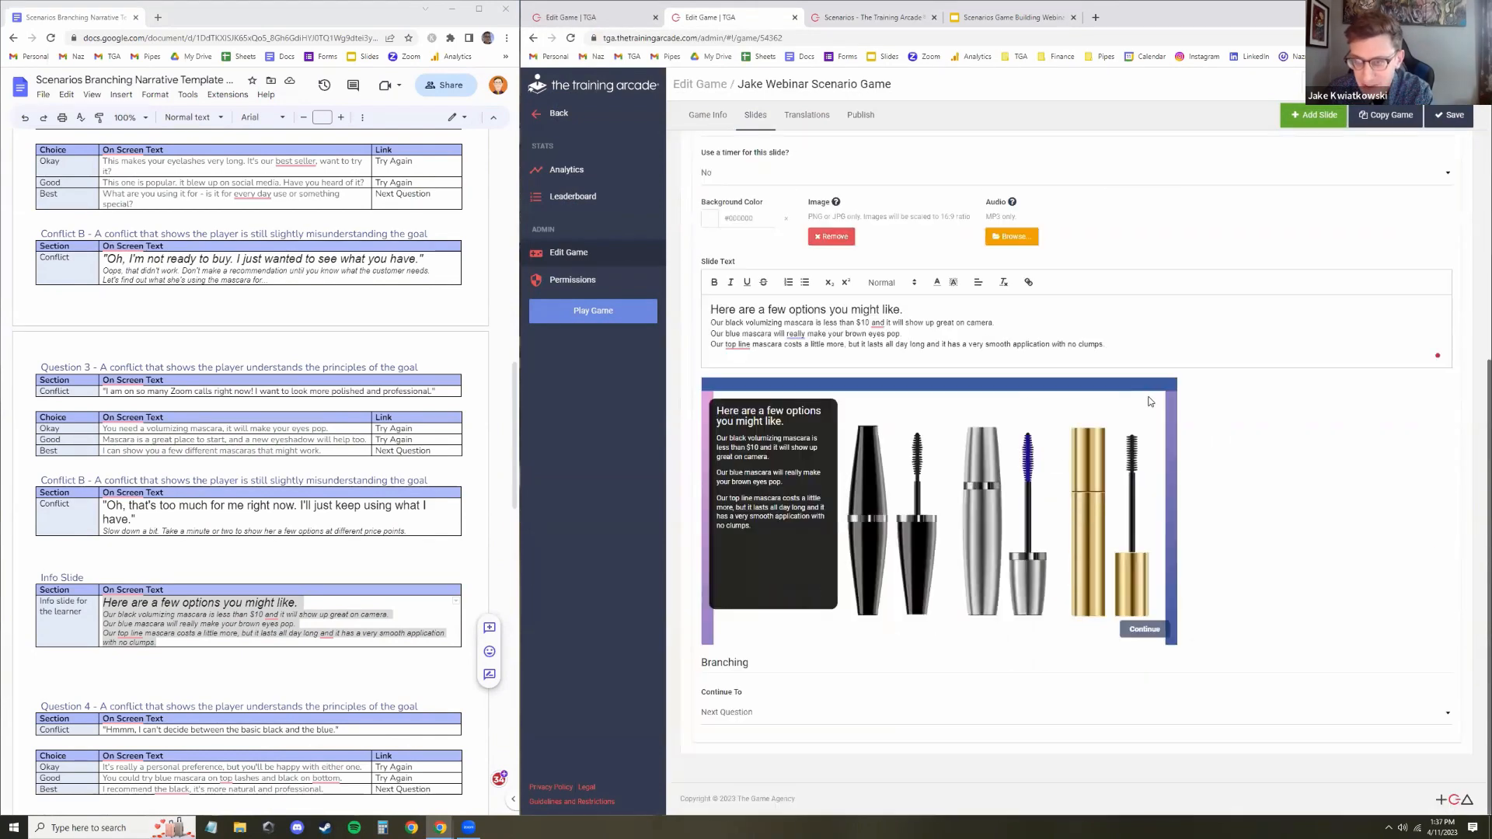
scroll(1150, 401, "up", 2)
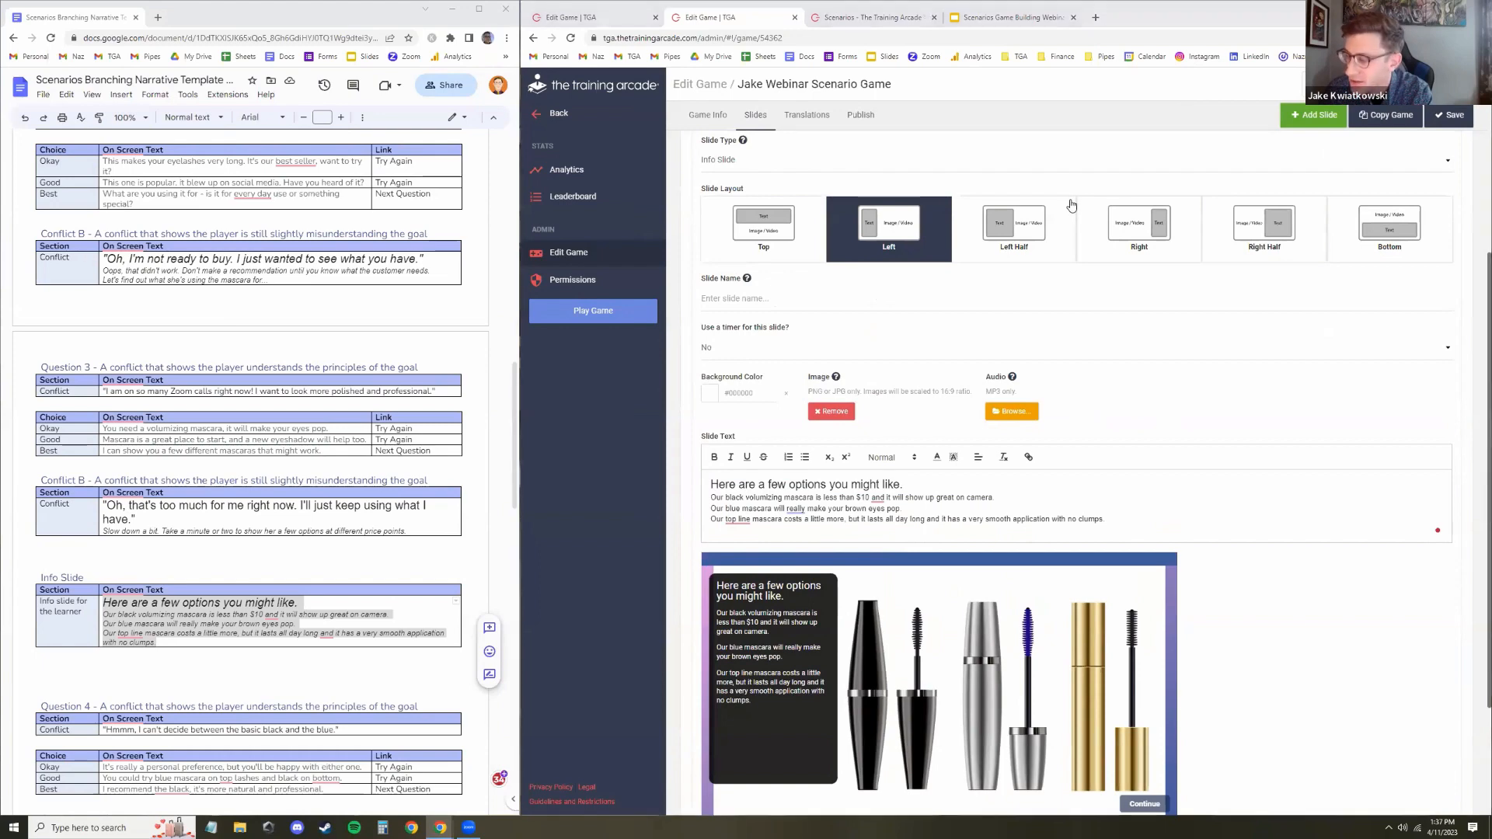
scroll(1038, 356, "up", 3)
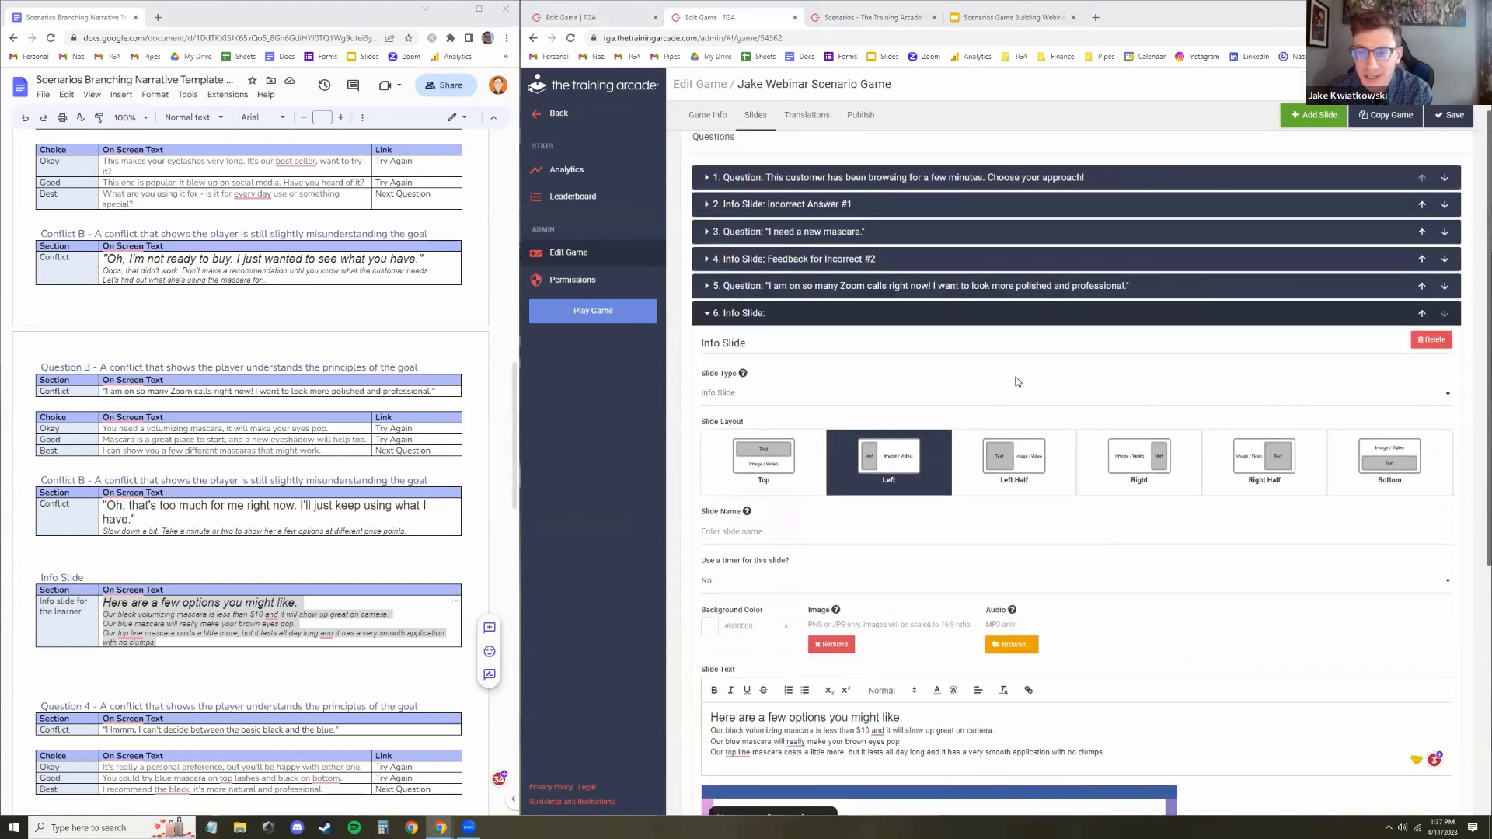
left_click(1014, 314)
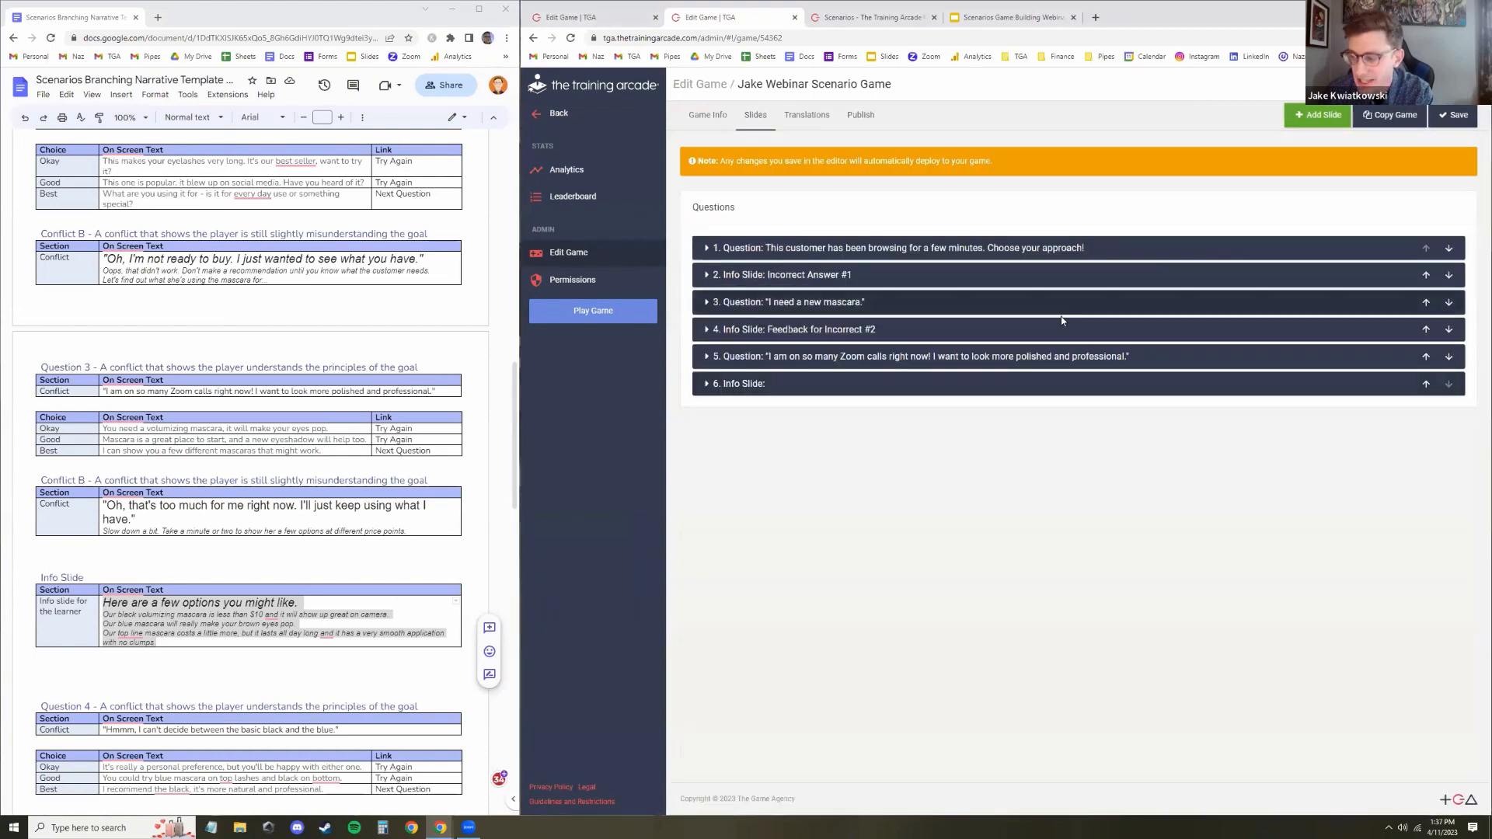
Switch to the editor of the completed example game Jake's Copy - Handling Objections - Cosmetics Version and inspect its first question slide
left_click(857, 17)
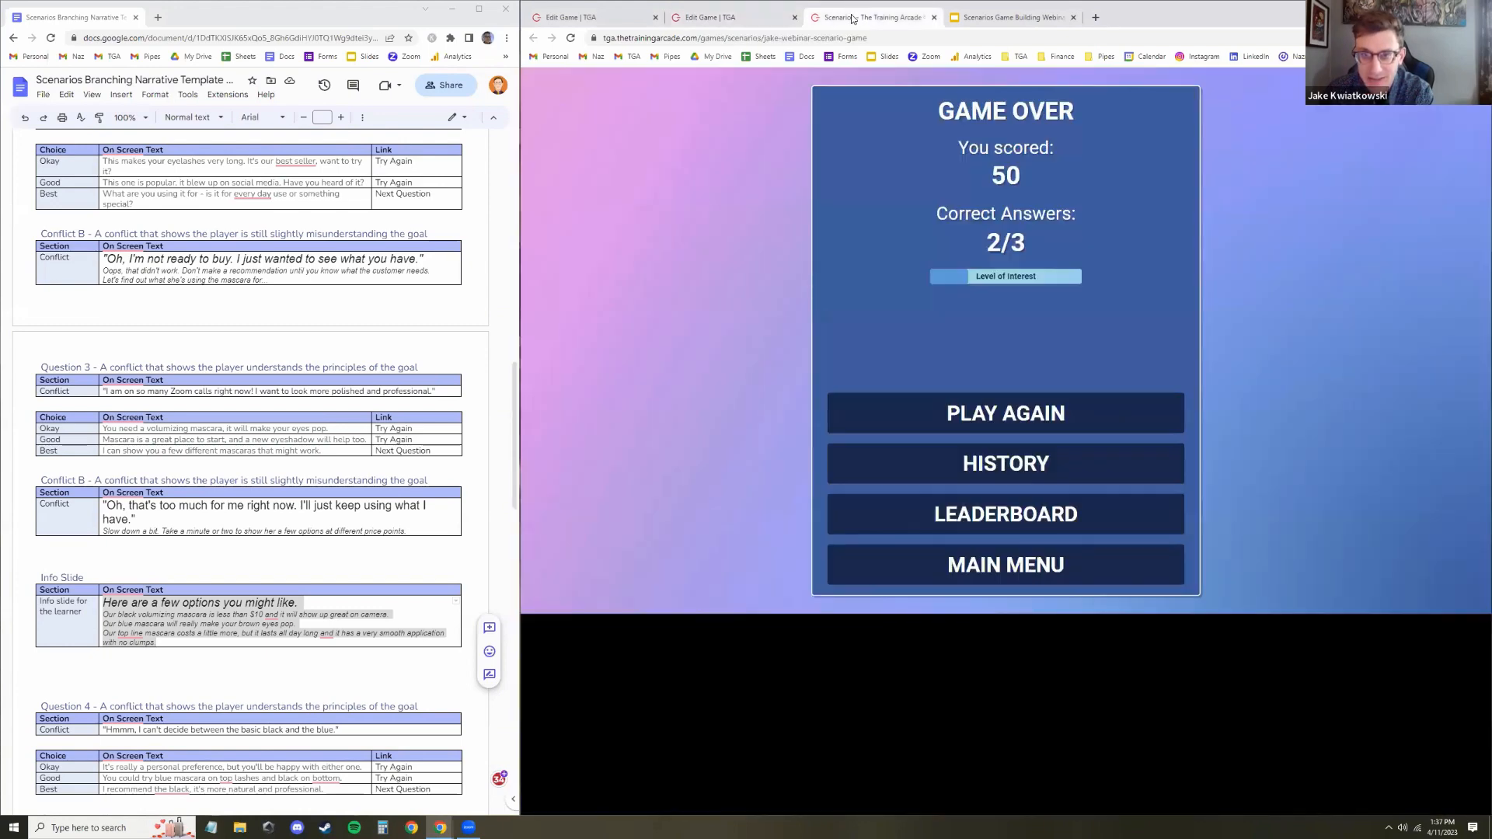
left_click(935, 18)
left_click(607, 21)
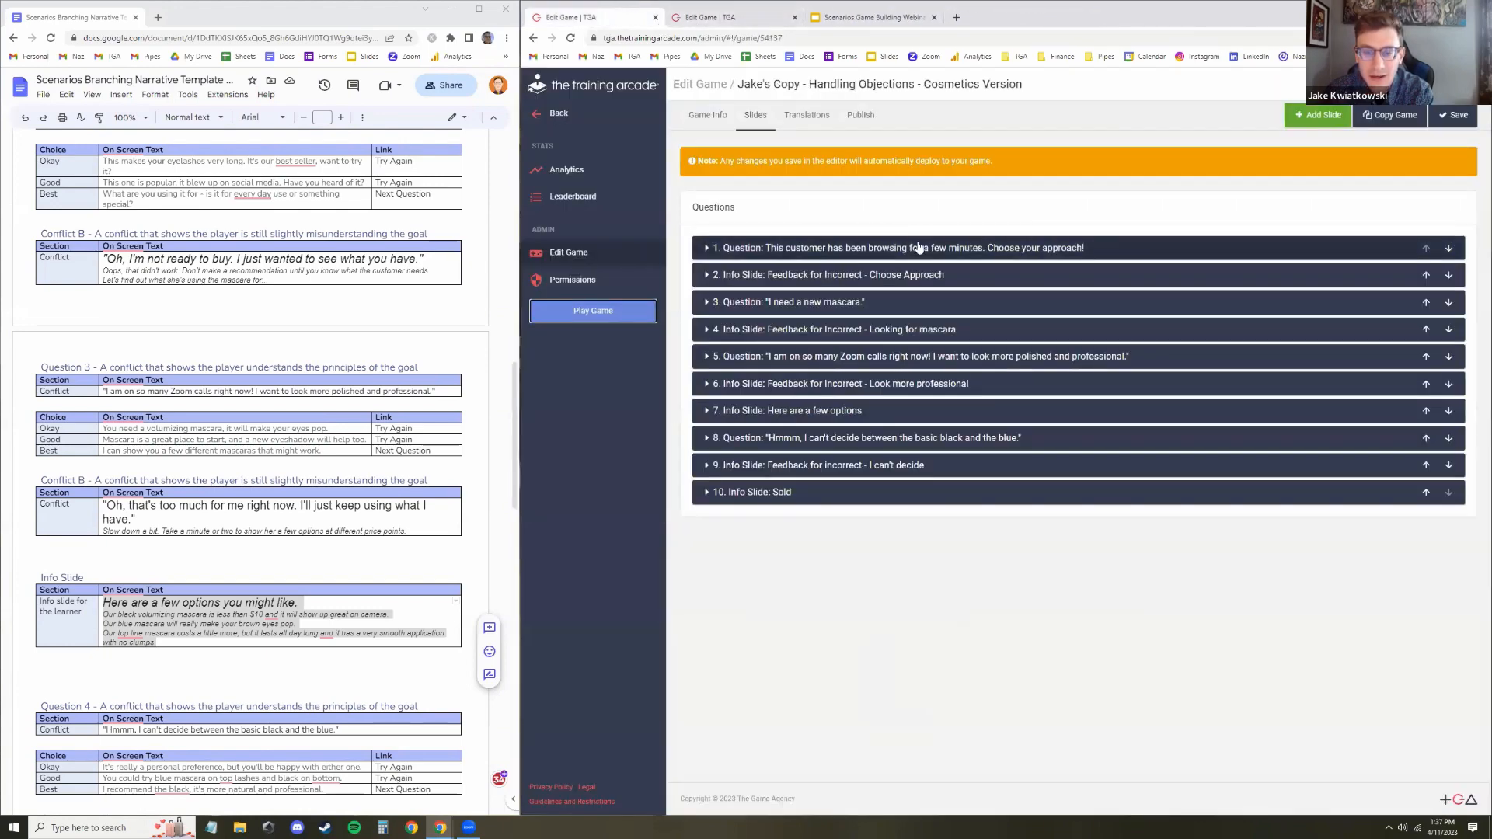
left_click(1006, 247)
scroll(1010, 249, "up", 1)
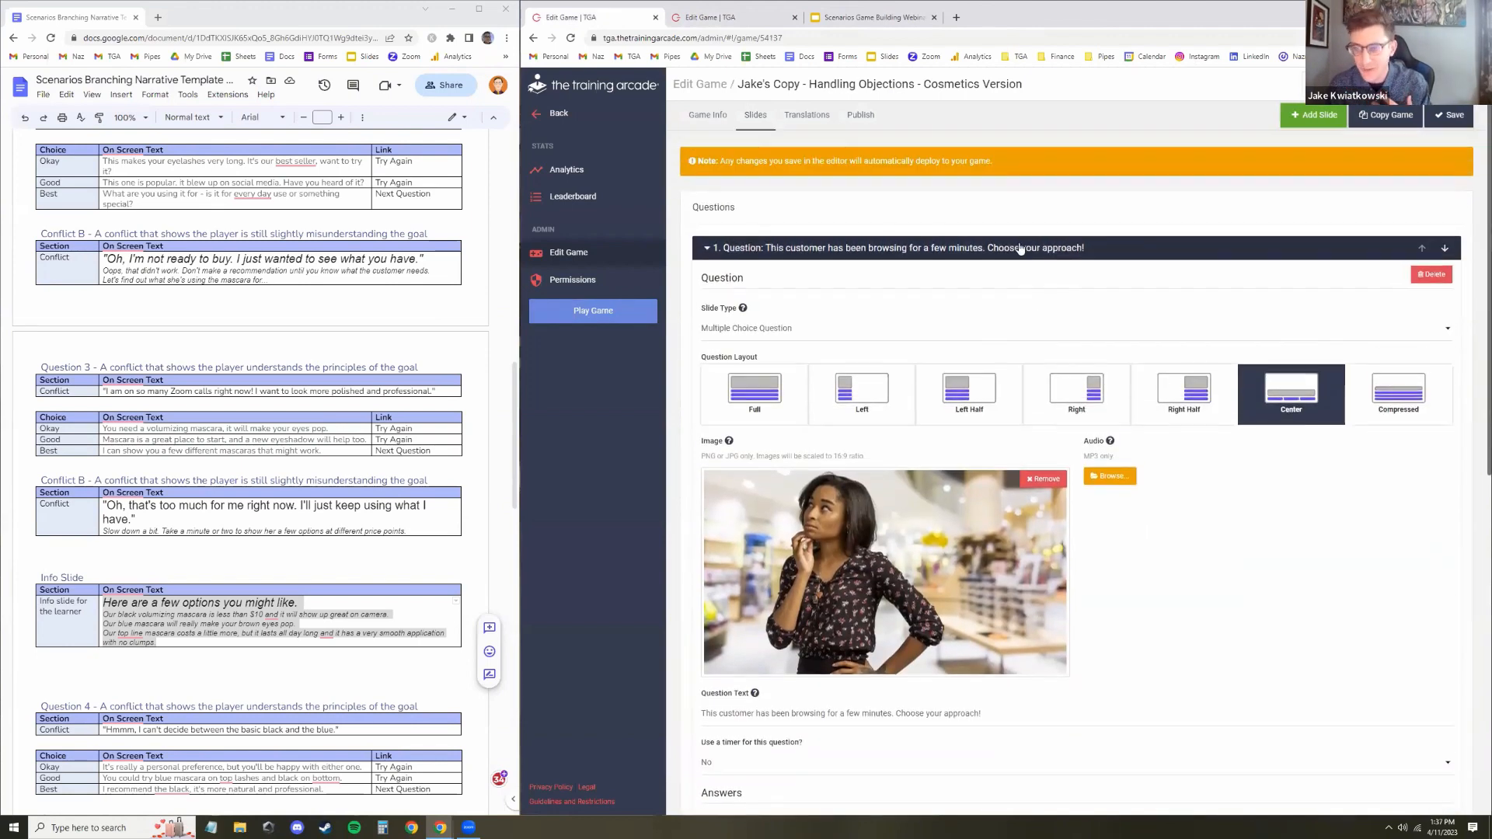
left_click(1010, 249)
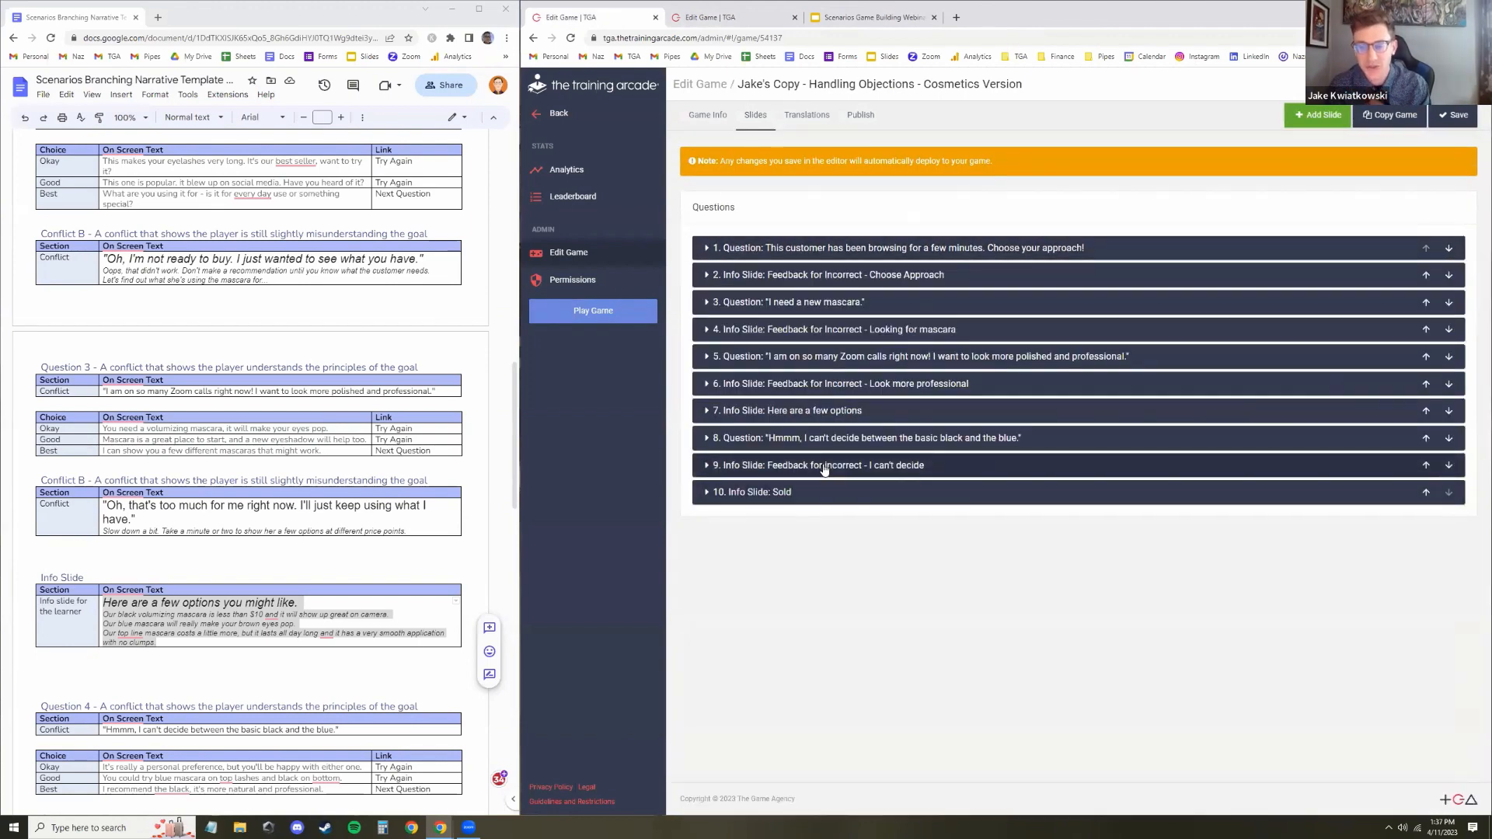
Open question slide 8 and inspect its answers, points, correct answer and Go To branching targets
left_click(826, 439)
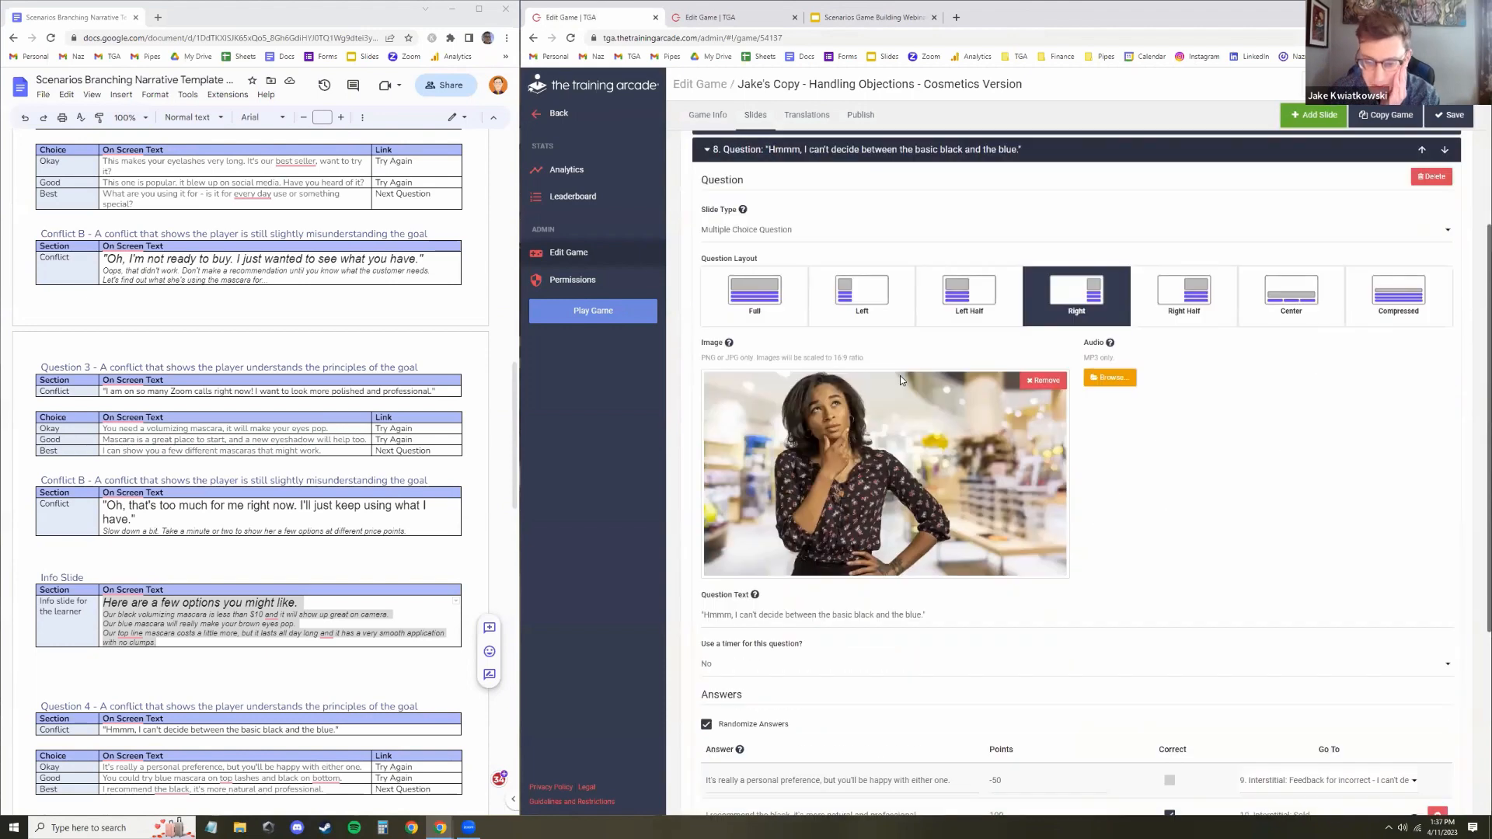
scroll(855, 381, "down", 2)
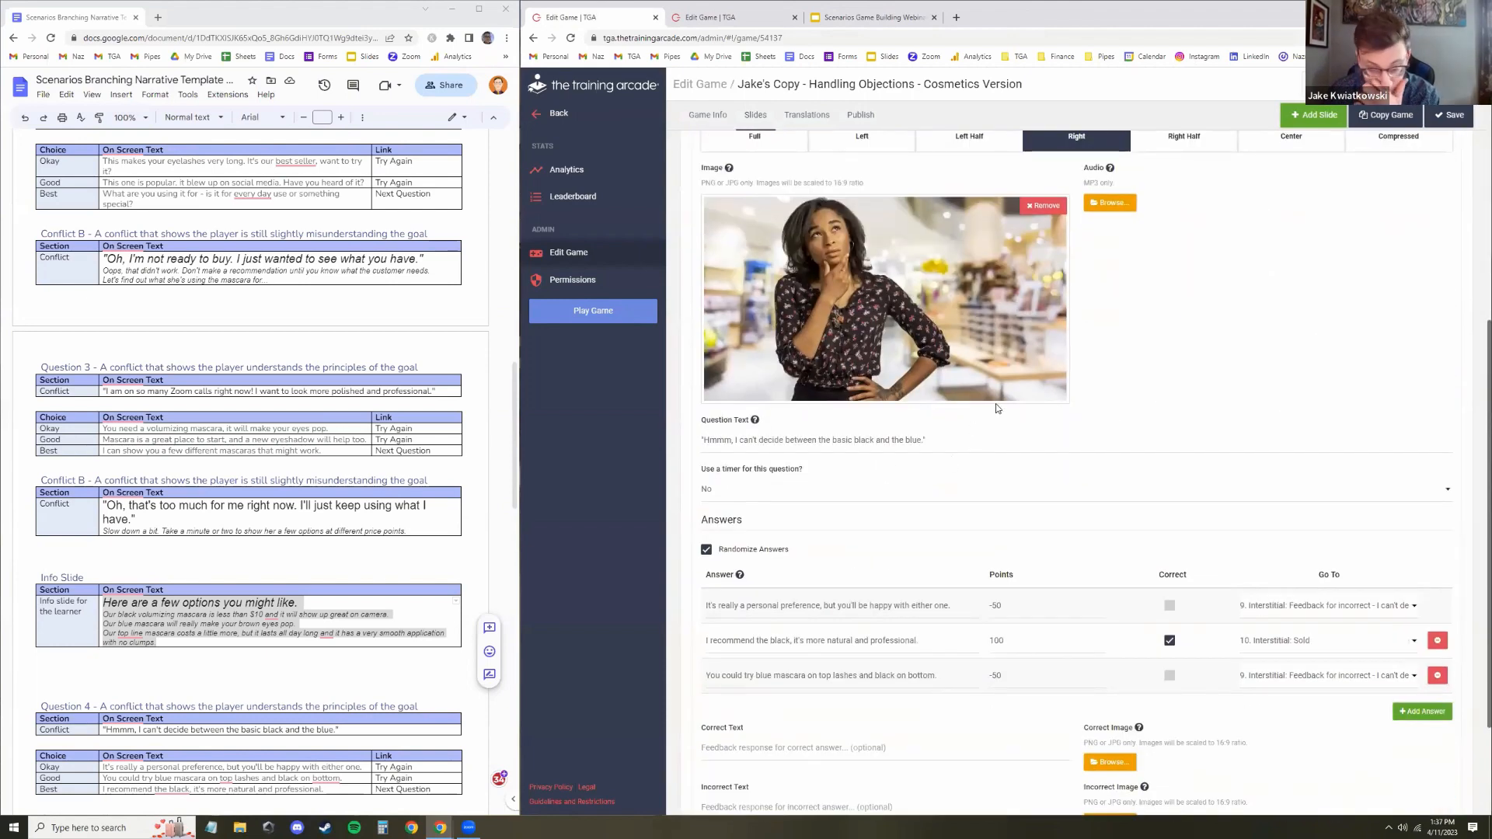
scroll(303, 476, "down", 5)
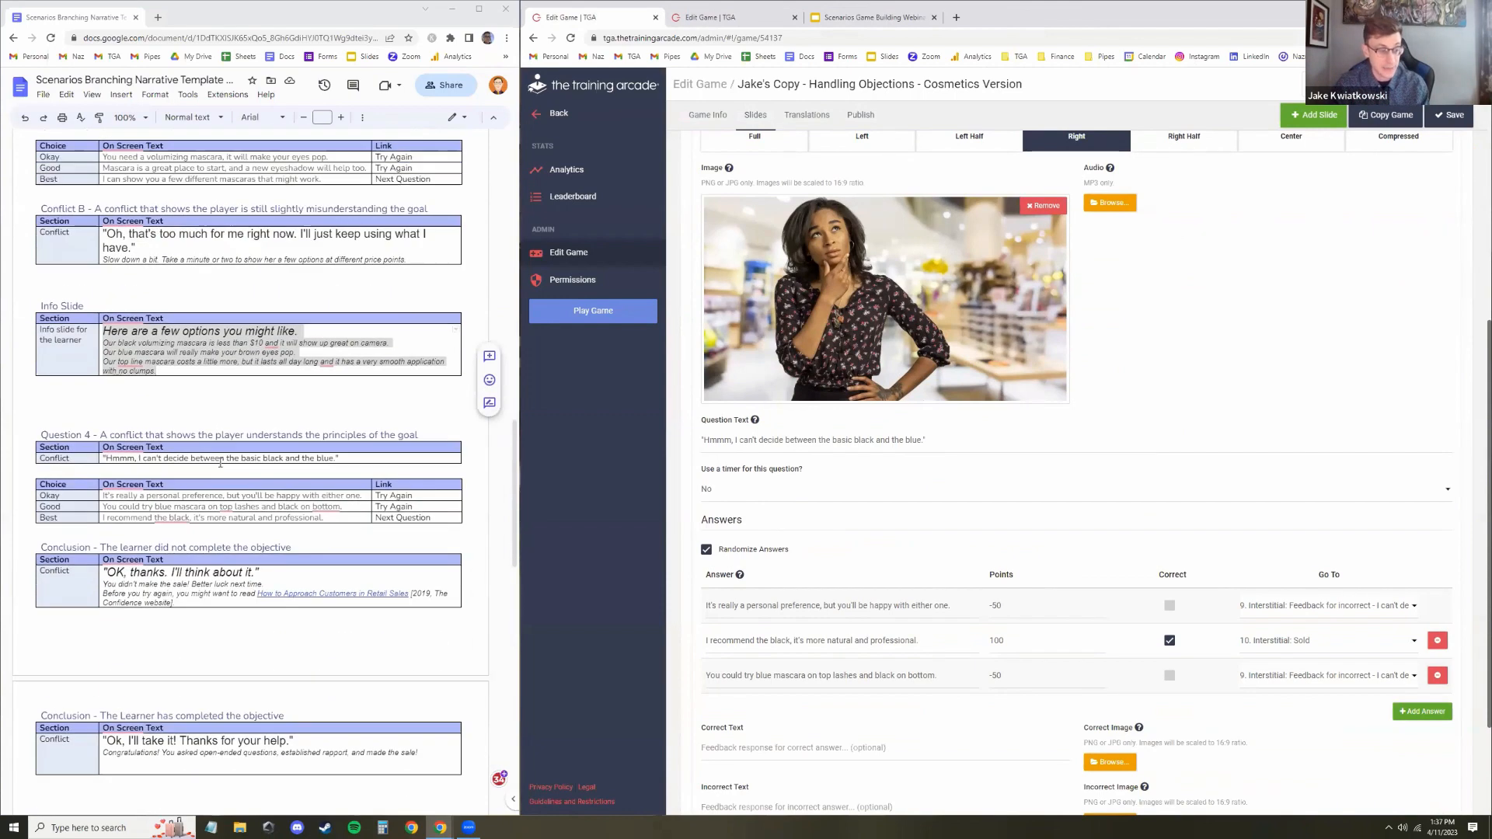
scroll(303, 476, "up", 1)
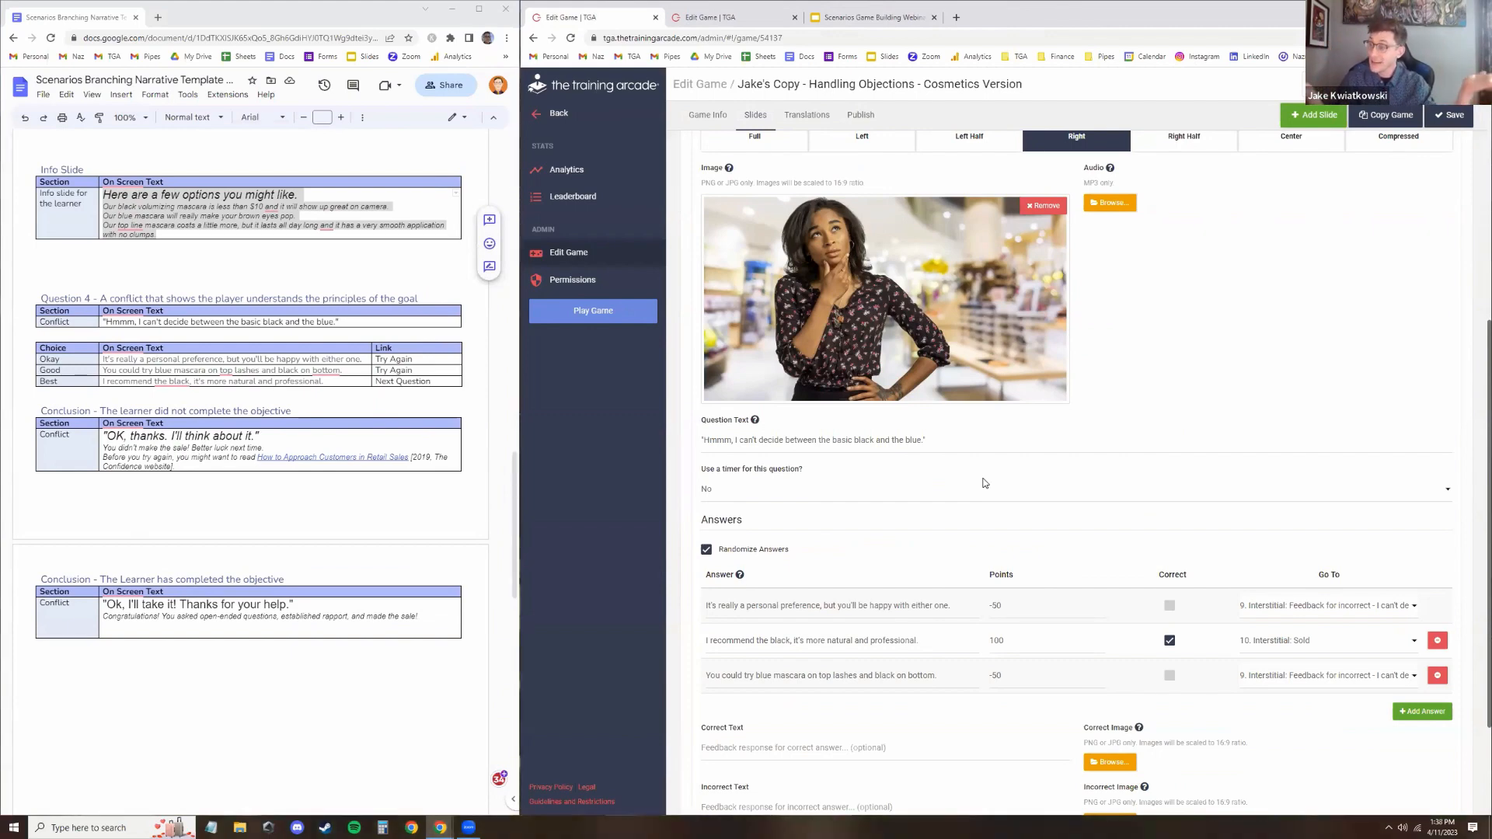
scroll(1204, 491, "down", 2)
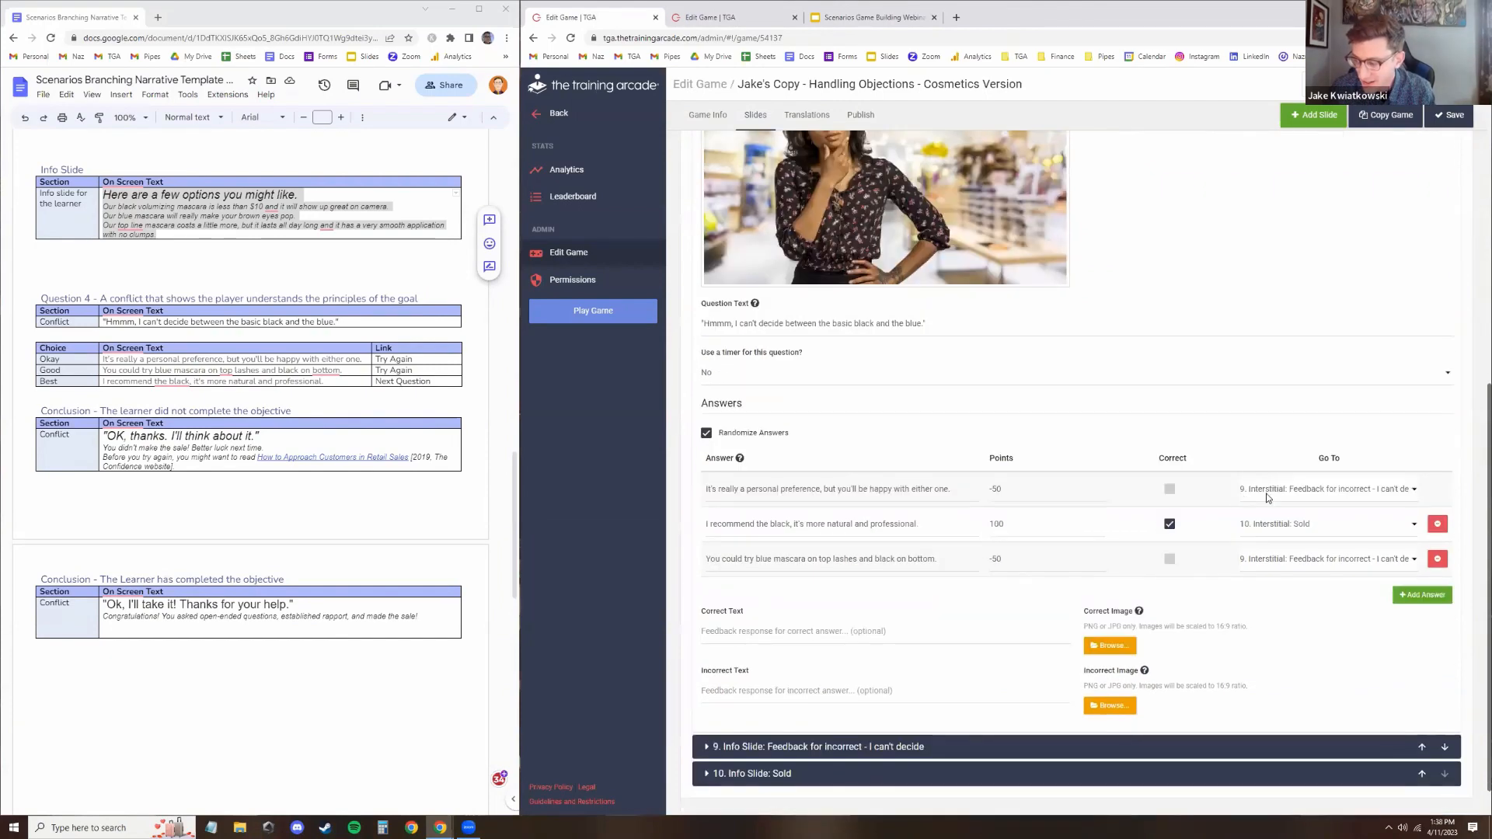
Inspect info slides 9 and 10, including their text, layout and Continue To branching, then collapse them
left_click(852, 748)
scroll(829, 456, "down", 2)
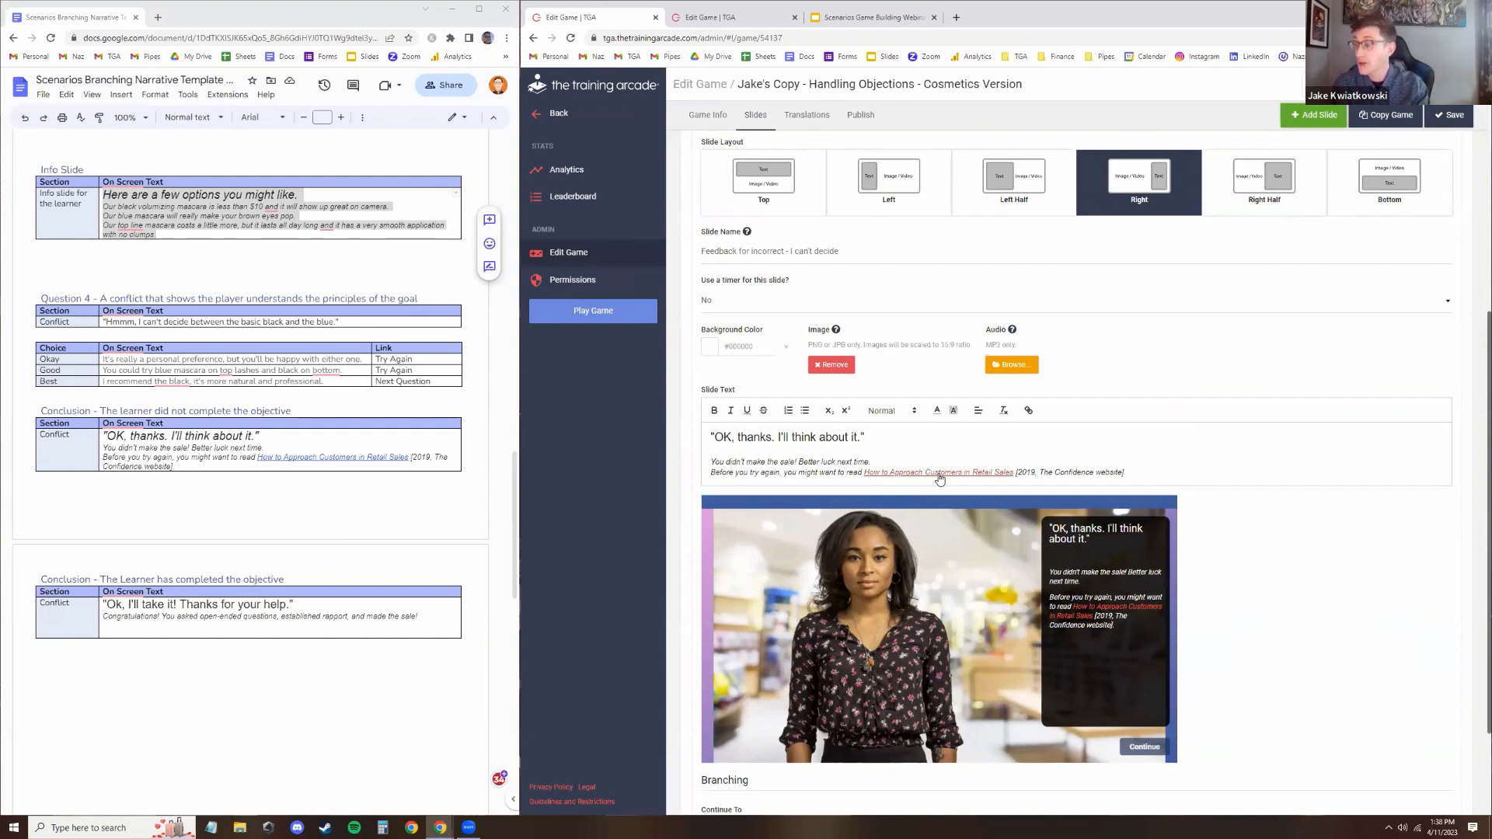
left_click(891, 446)
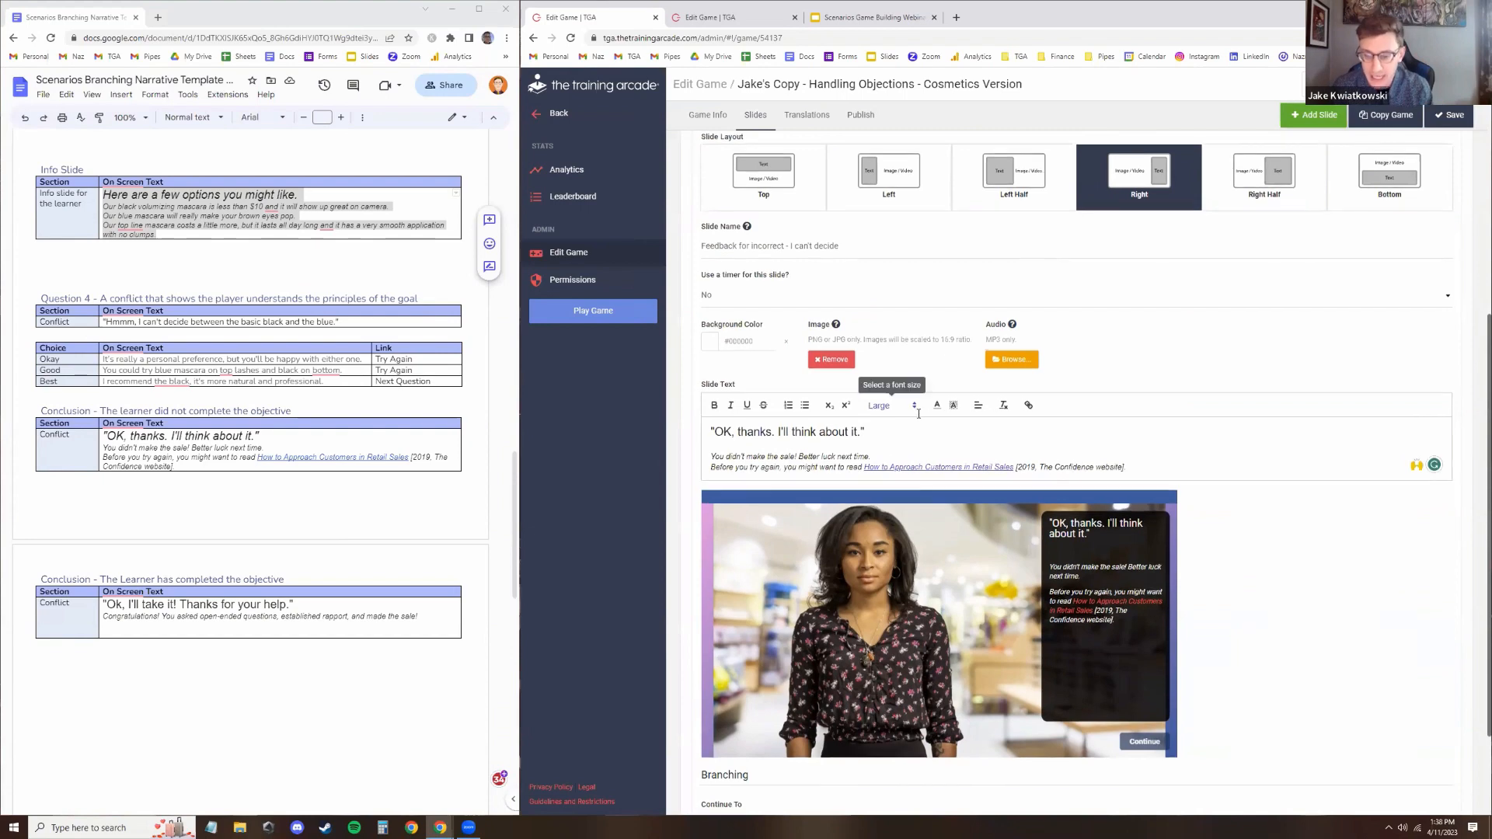
scroll(859, 622, "down", 2)
left_click(790, 732)
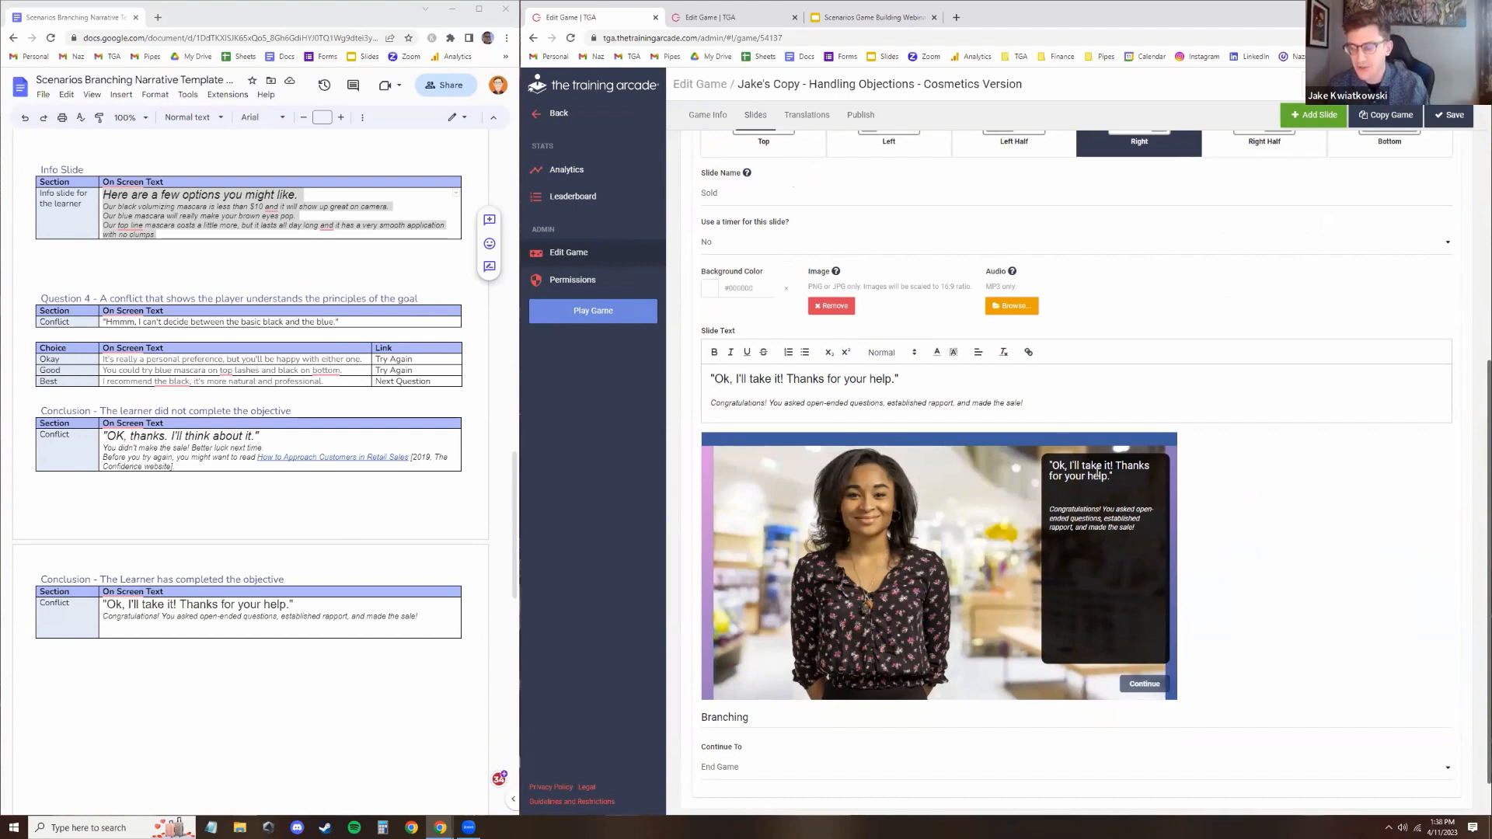
scroll(1019, 218, "up", 3)
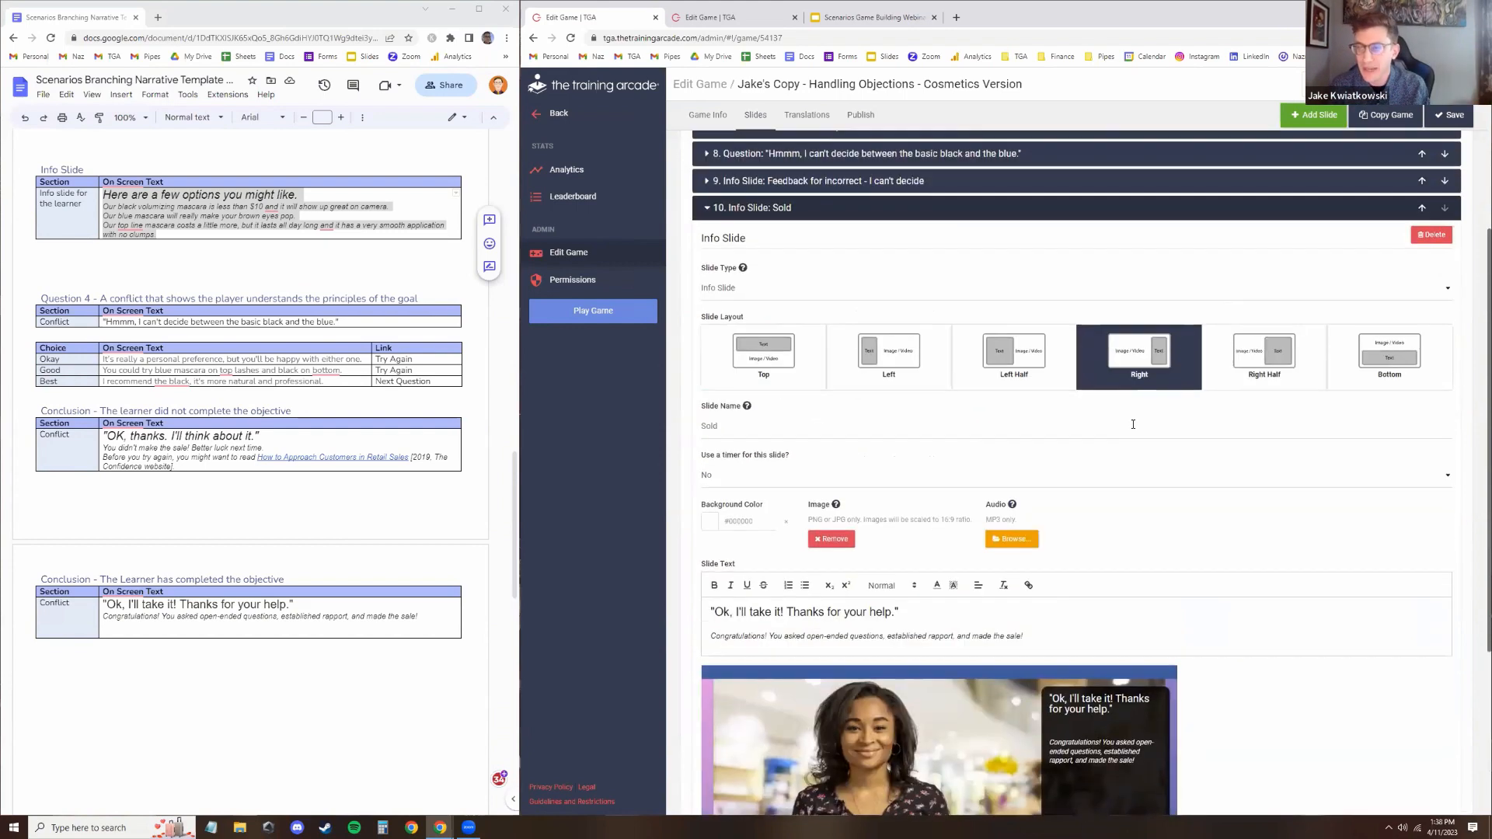
left_click(959, 214)
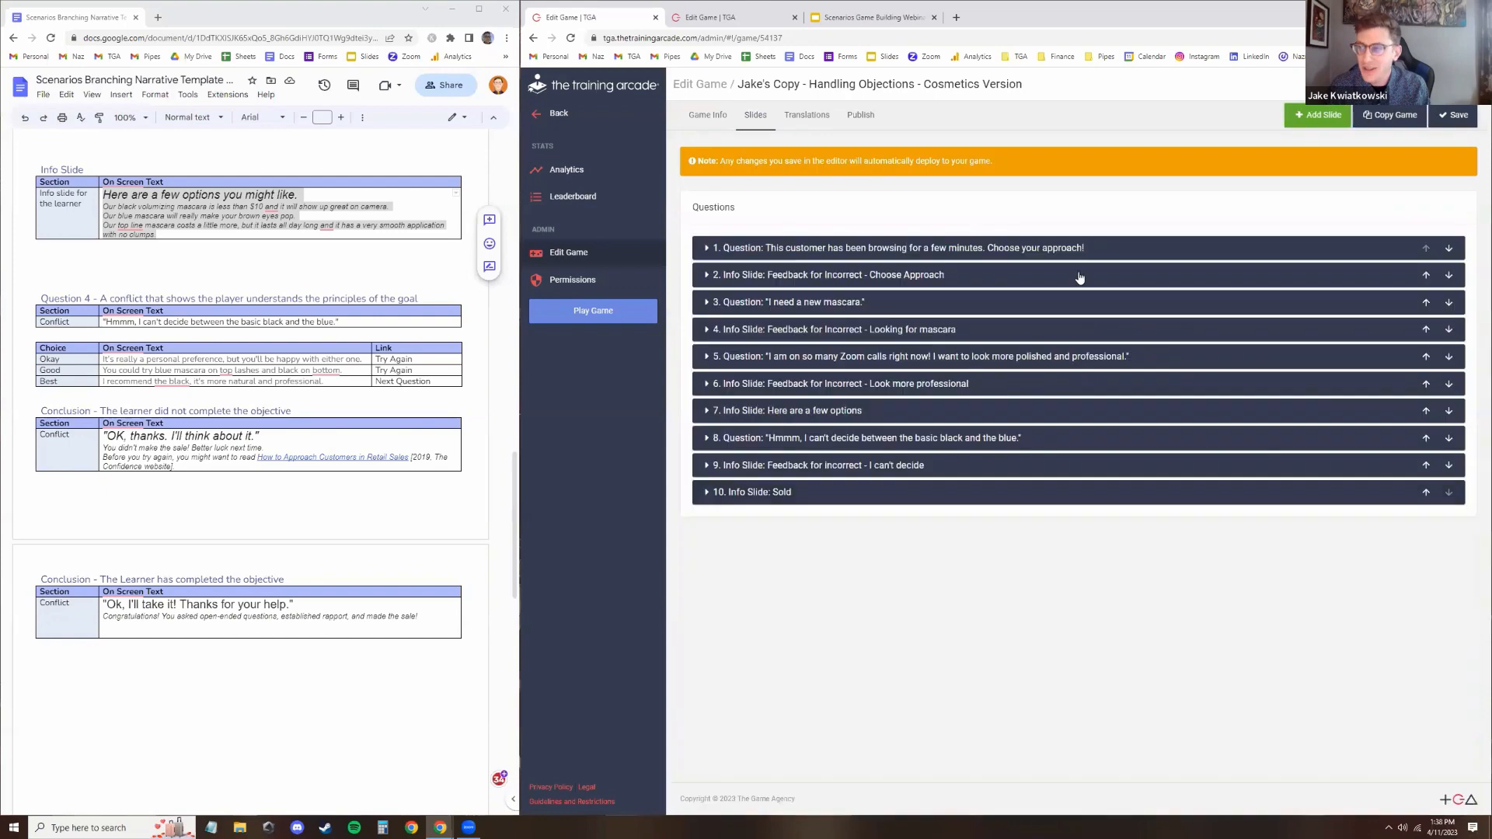
Launch the example game, dismiss the intro and register with your initials for the leaderboard
left_click(636, 315)
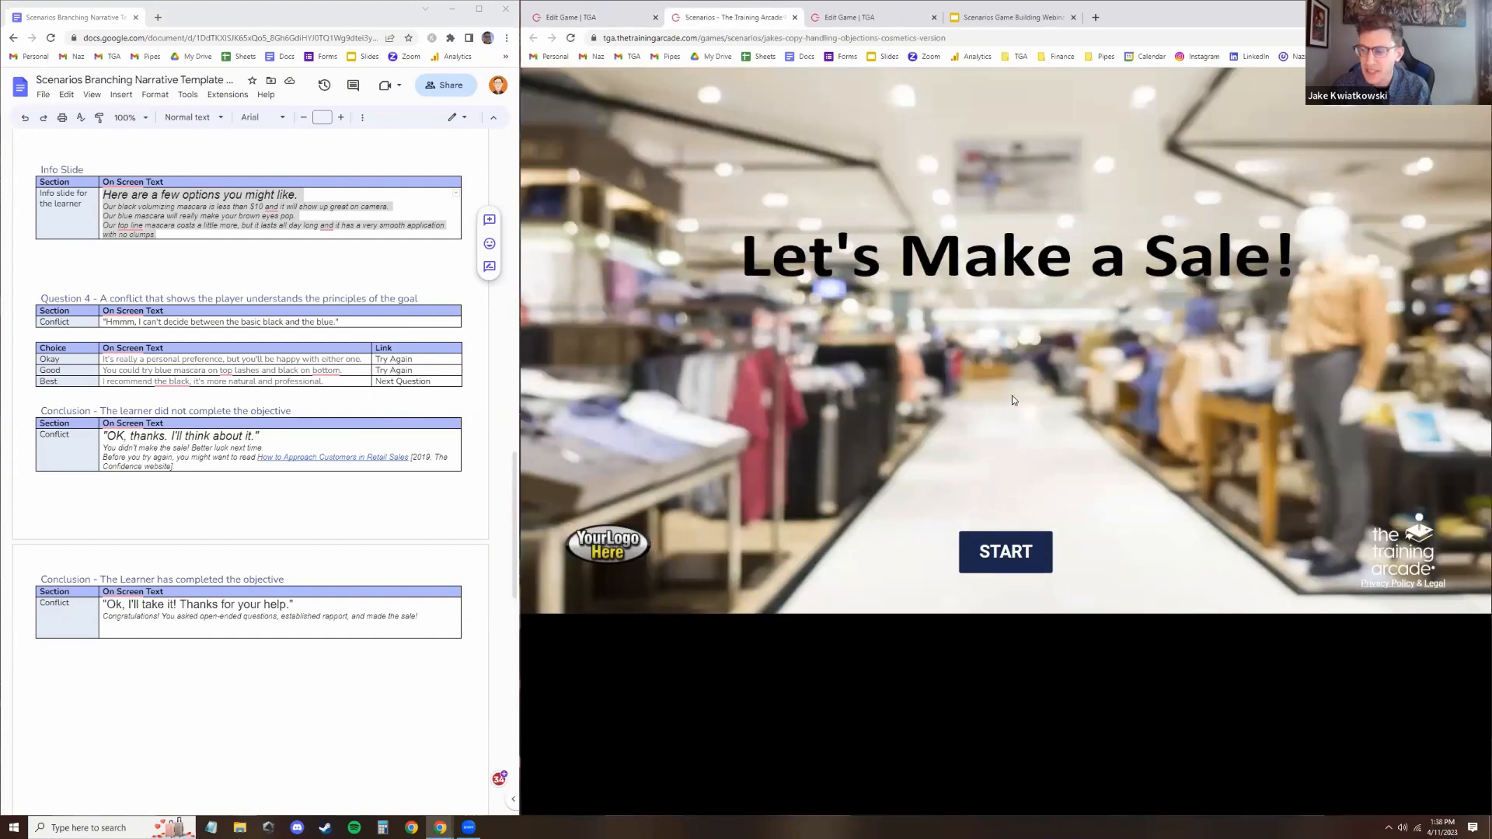
left_click(1016, 551)
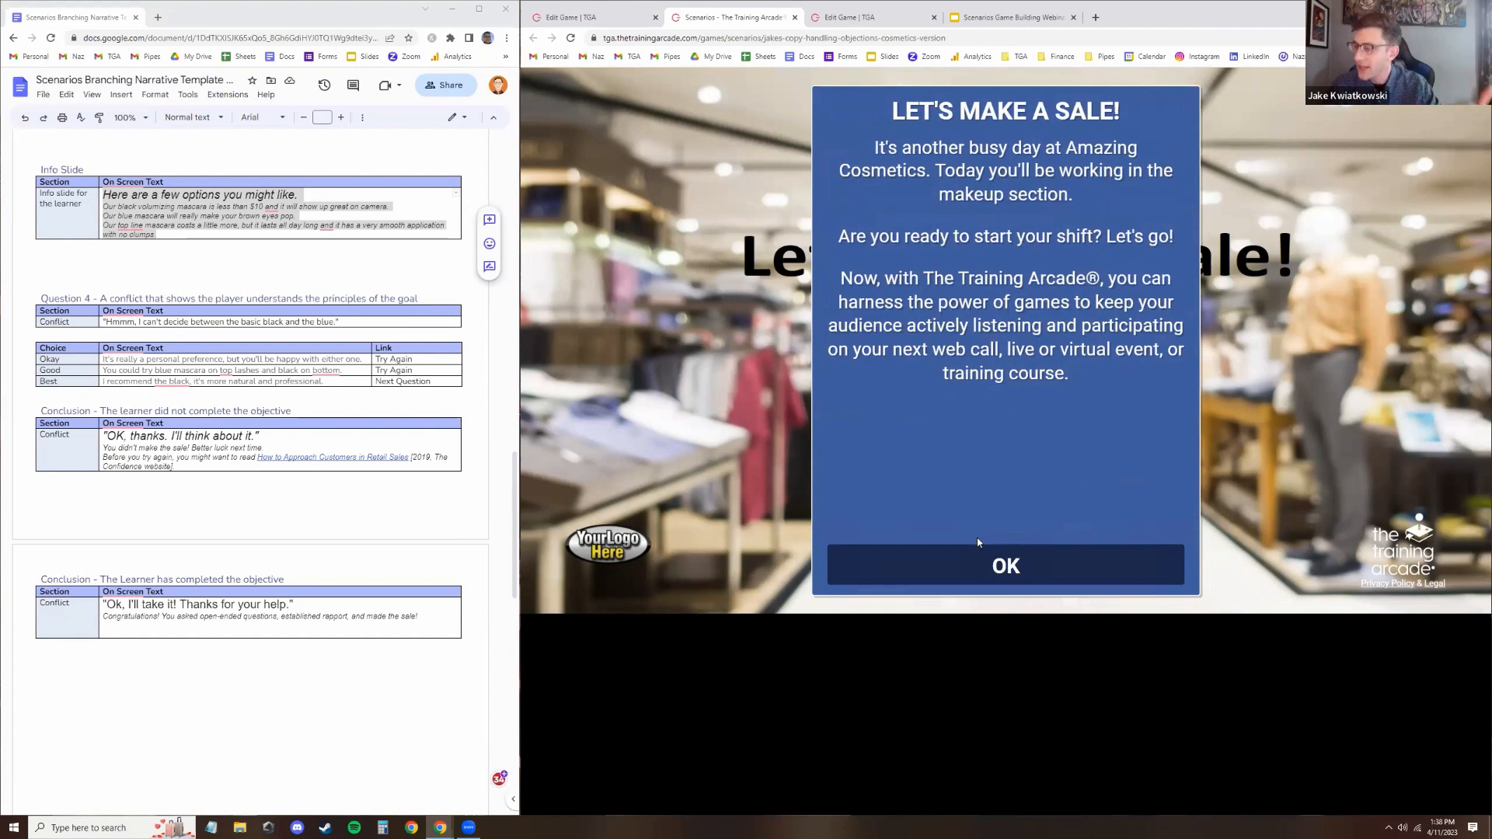
left_click(998, 565)
left_click(958, 189)
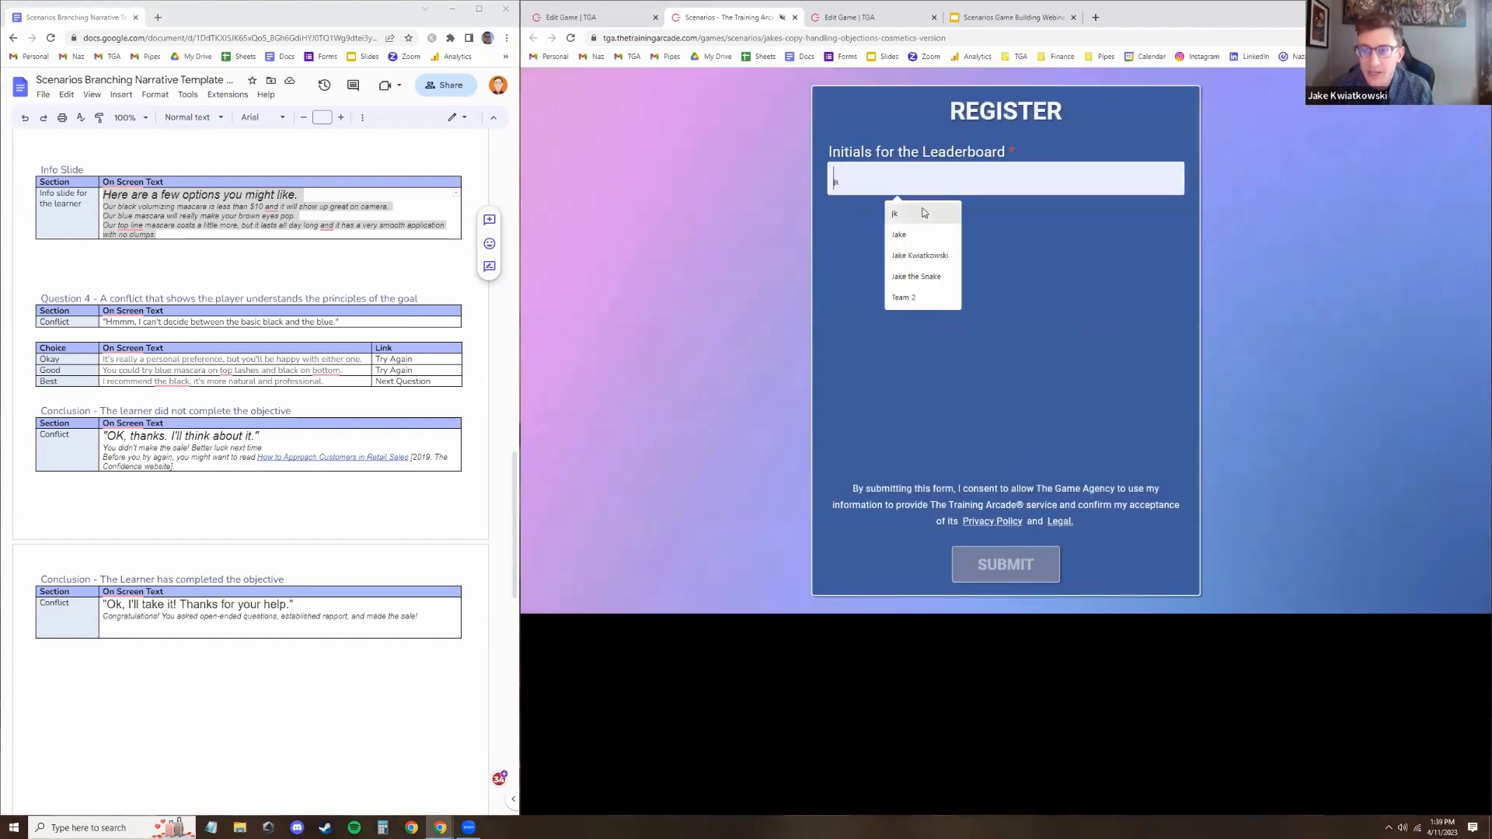
type("jk")
left_click(994, 558)
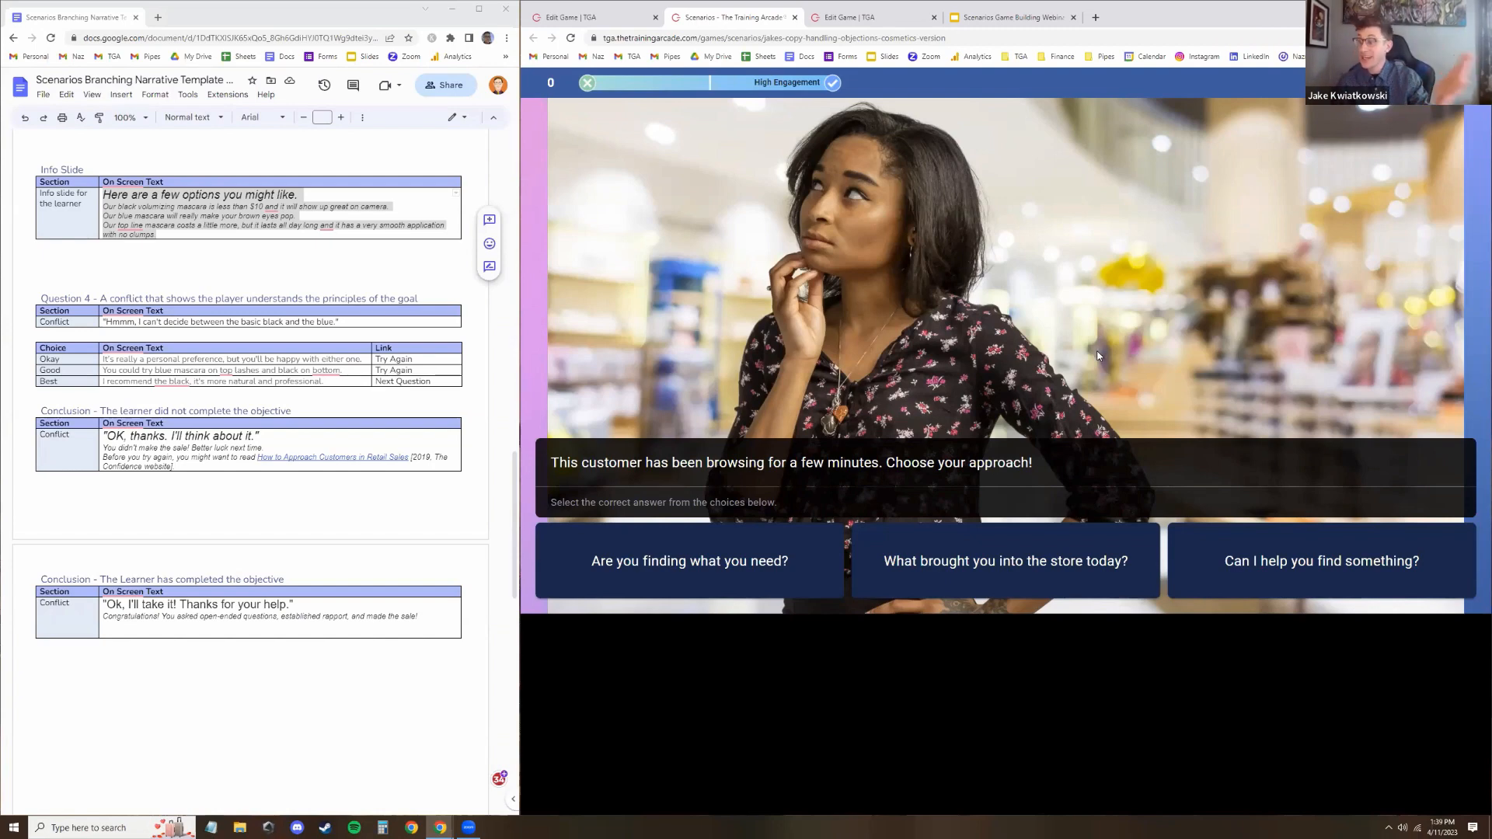
Play through the opening questions, picking a wrong mascara answer and the correct options, and continue past the info slides
left_click(1025, 581)
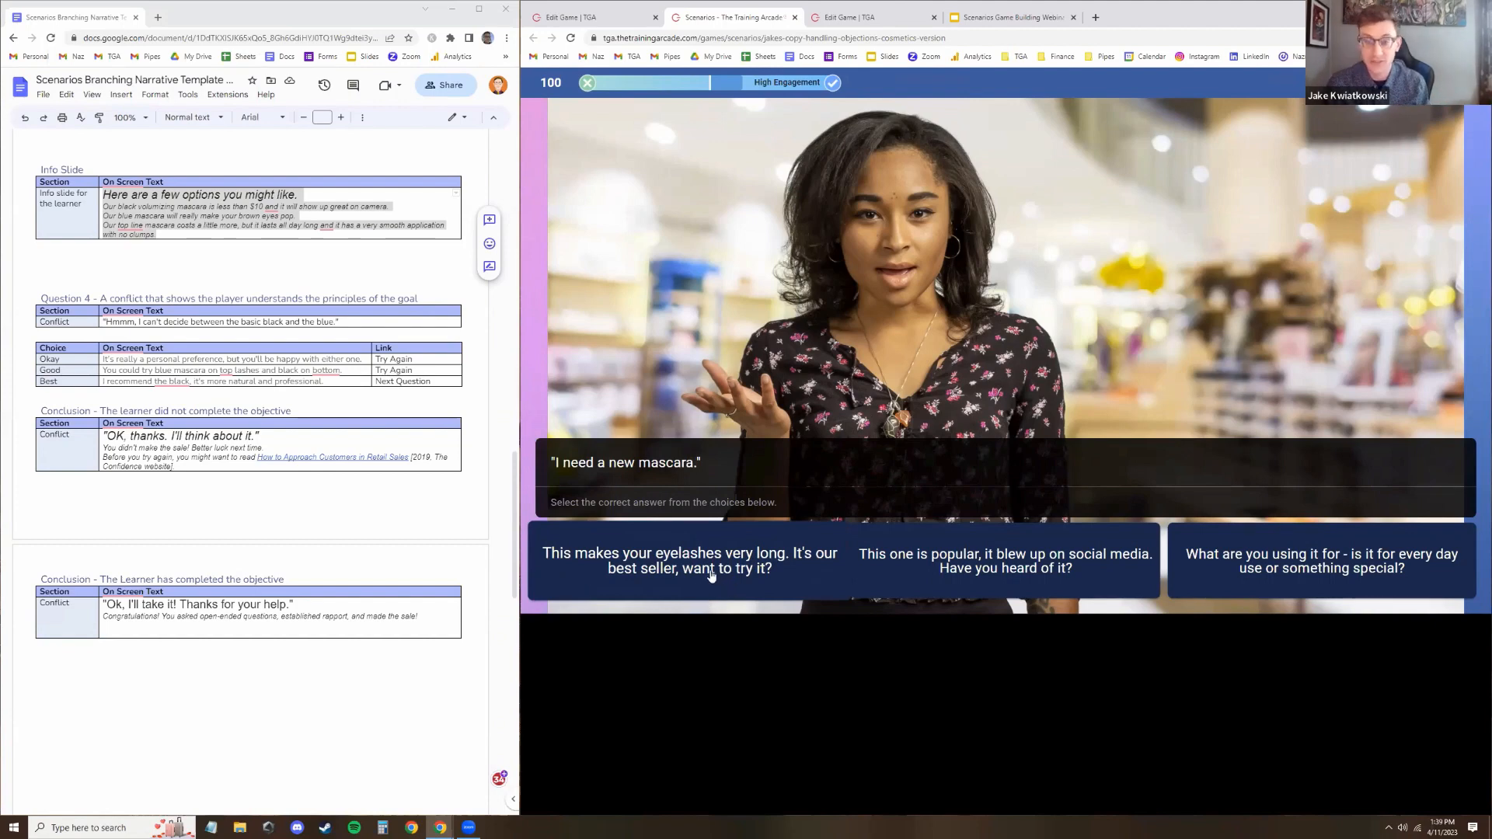
left_click(731, 553)
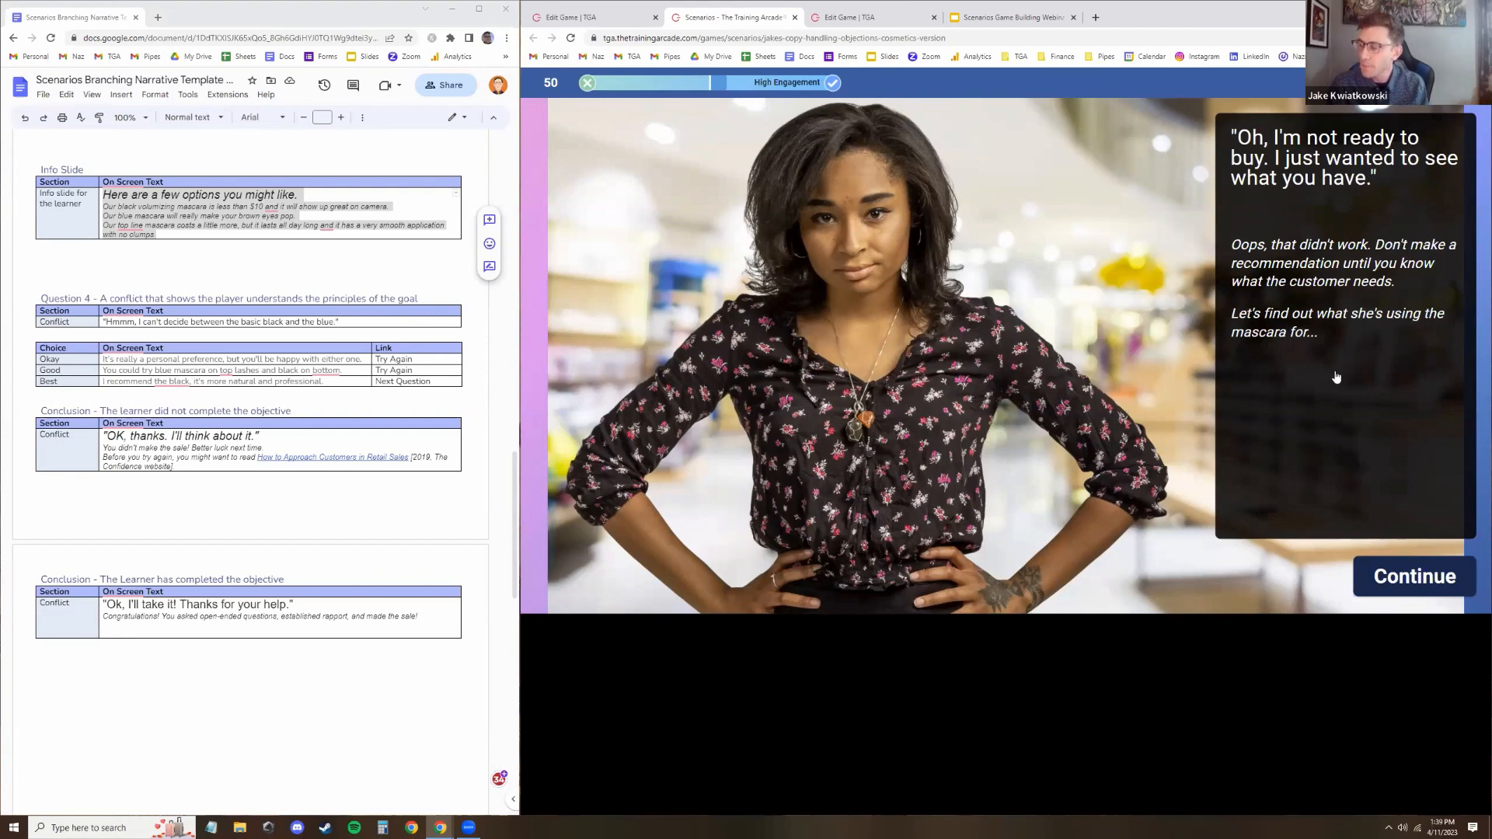
left_click(1397, 585)
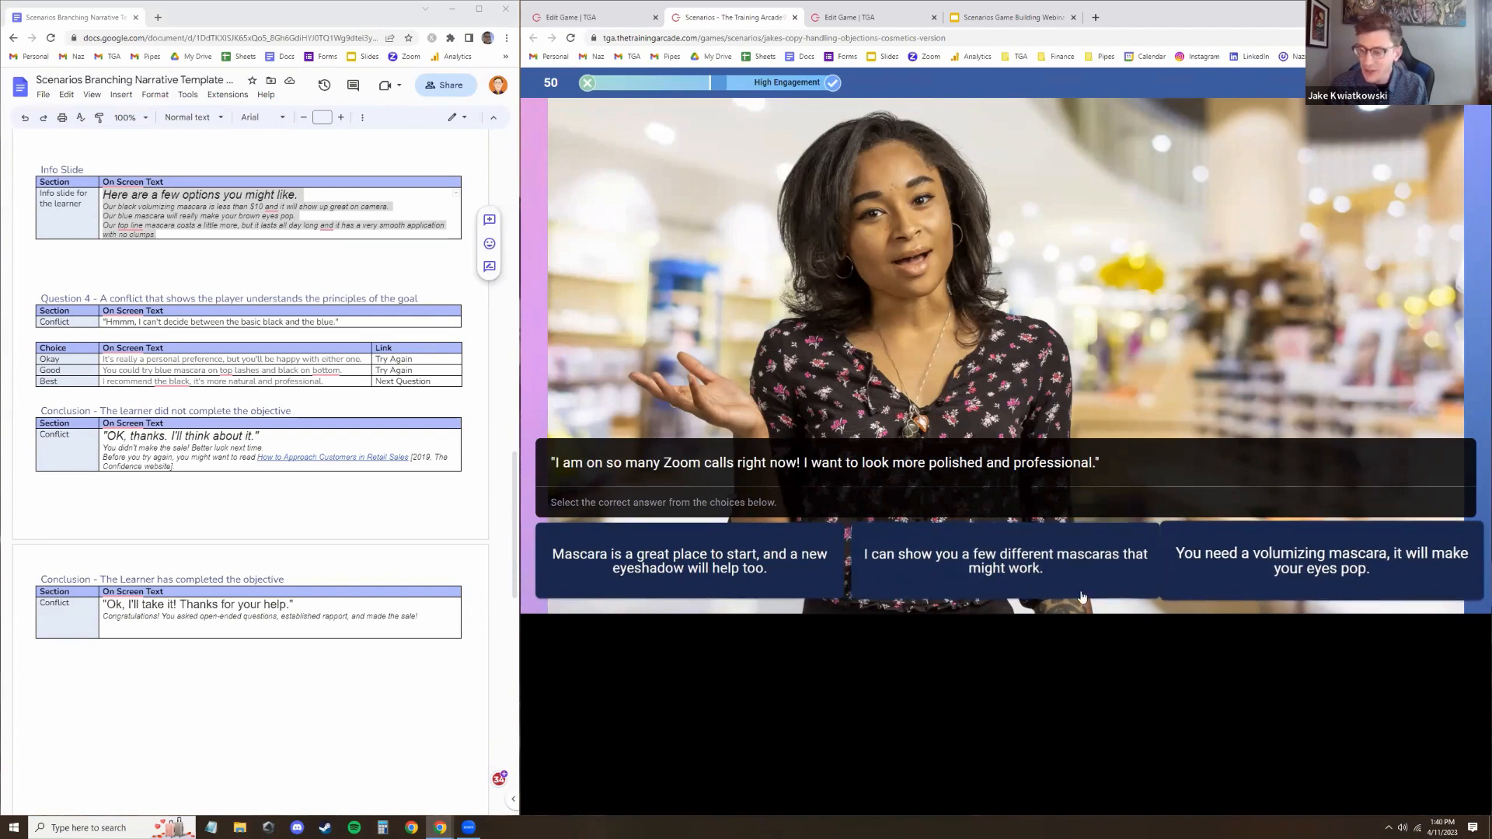
left_click(1012, 579)
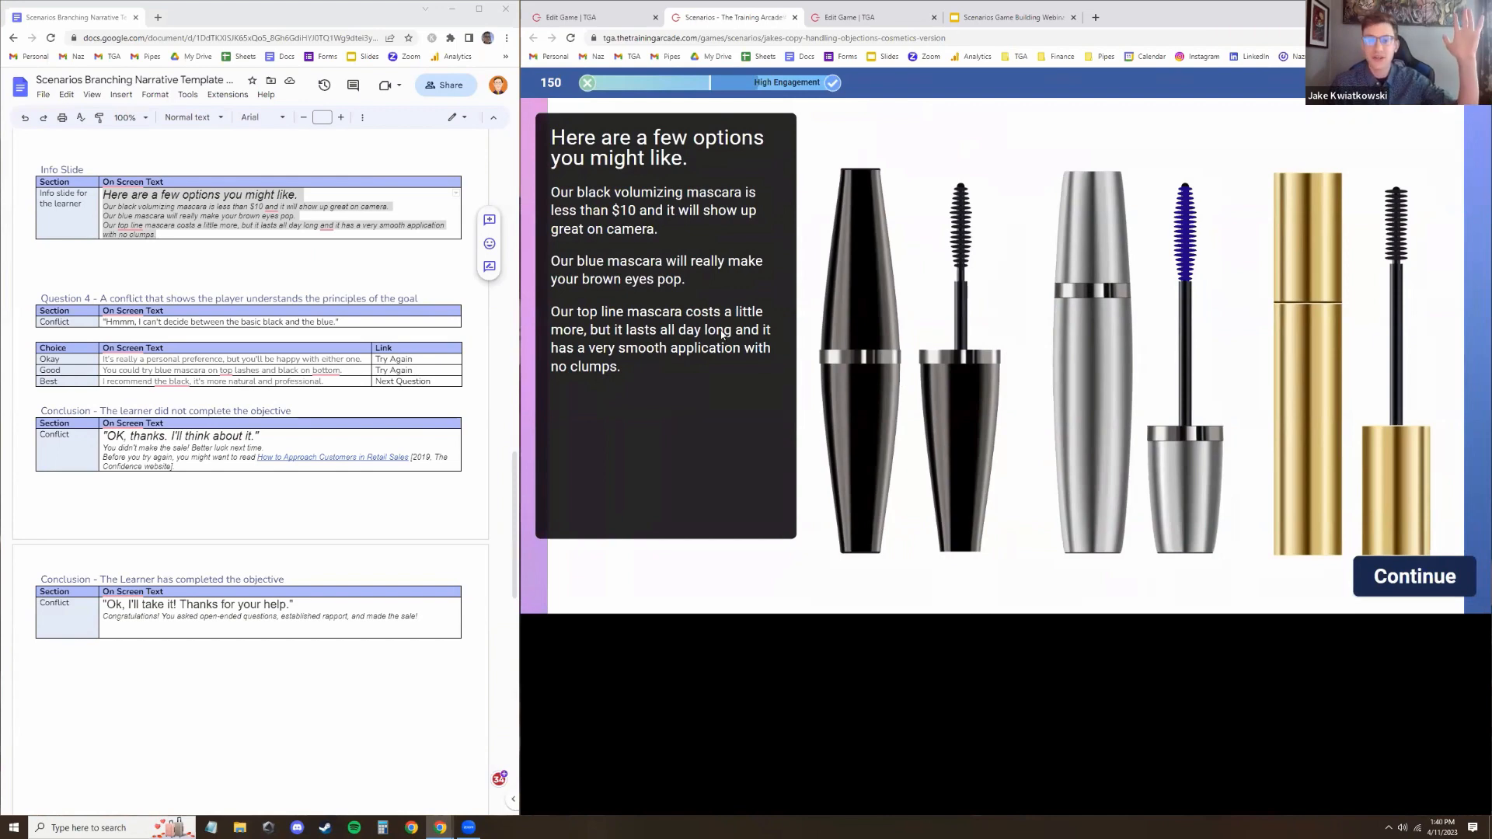
left_click(1471, 575)
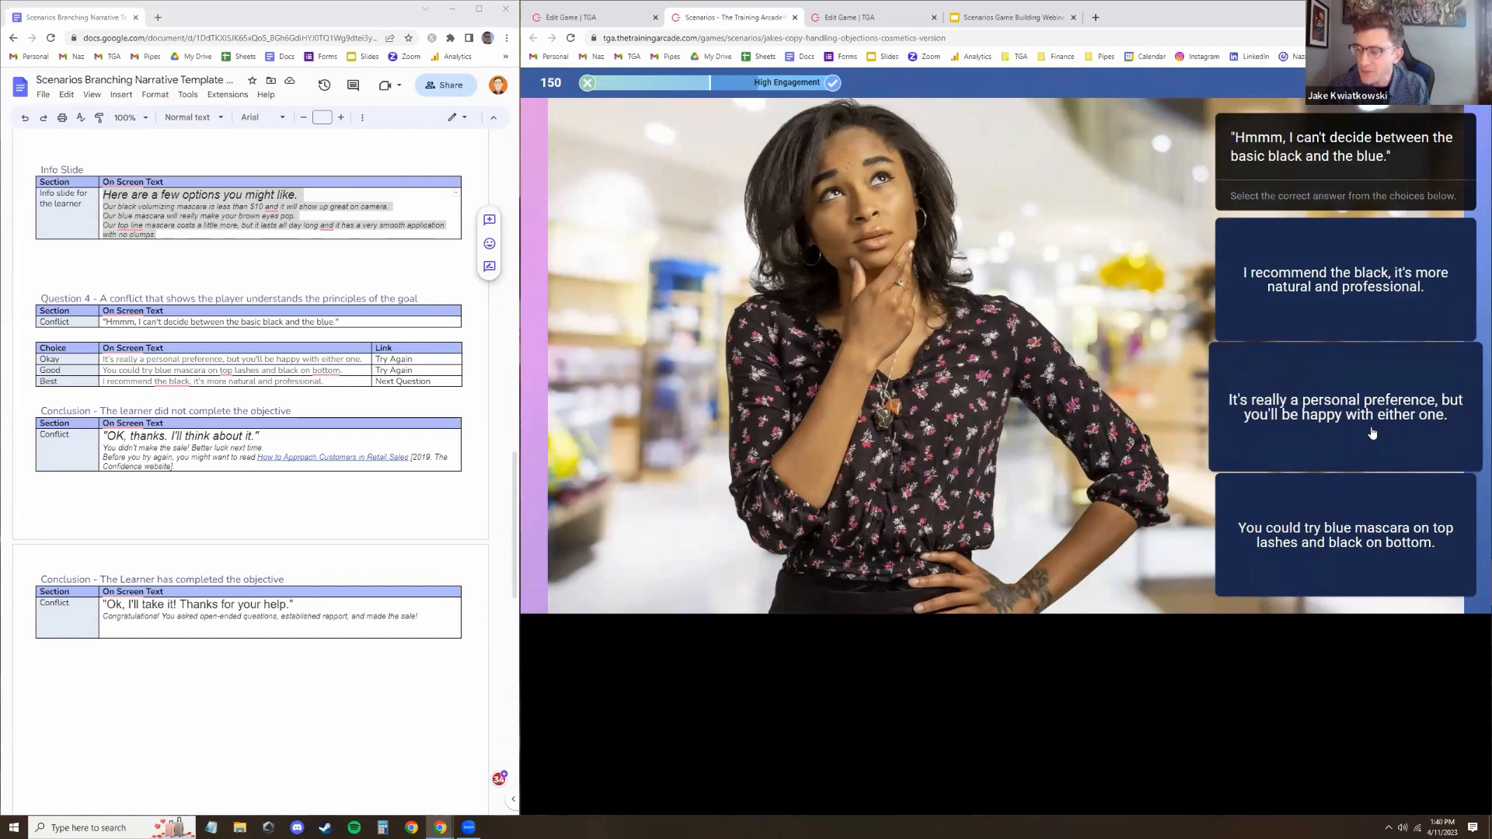
Answer the final question with the personal-preference option and open the How to Approach Customers in Retail Sales article link
left_click(1362, 444)
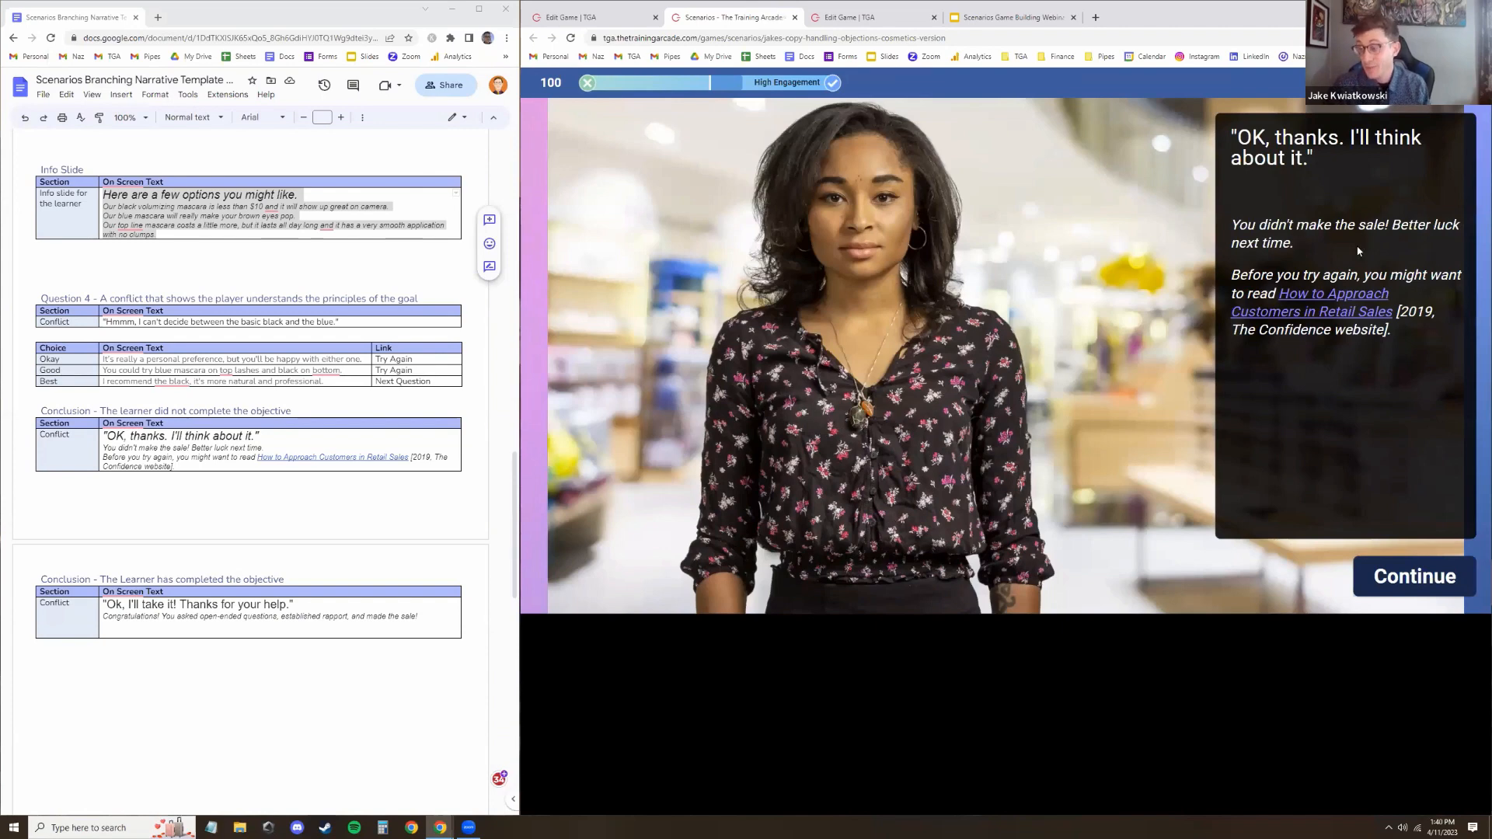
left_click(1325, 301)
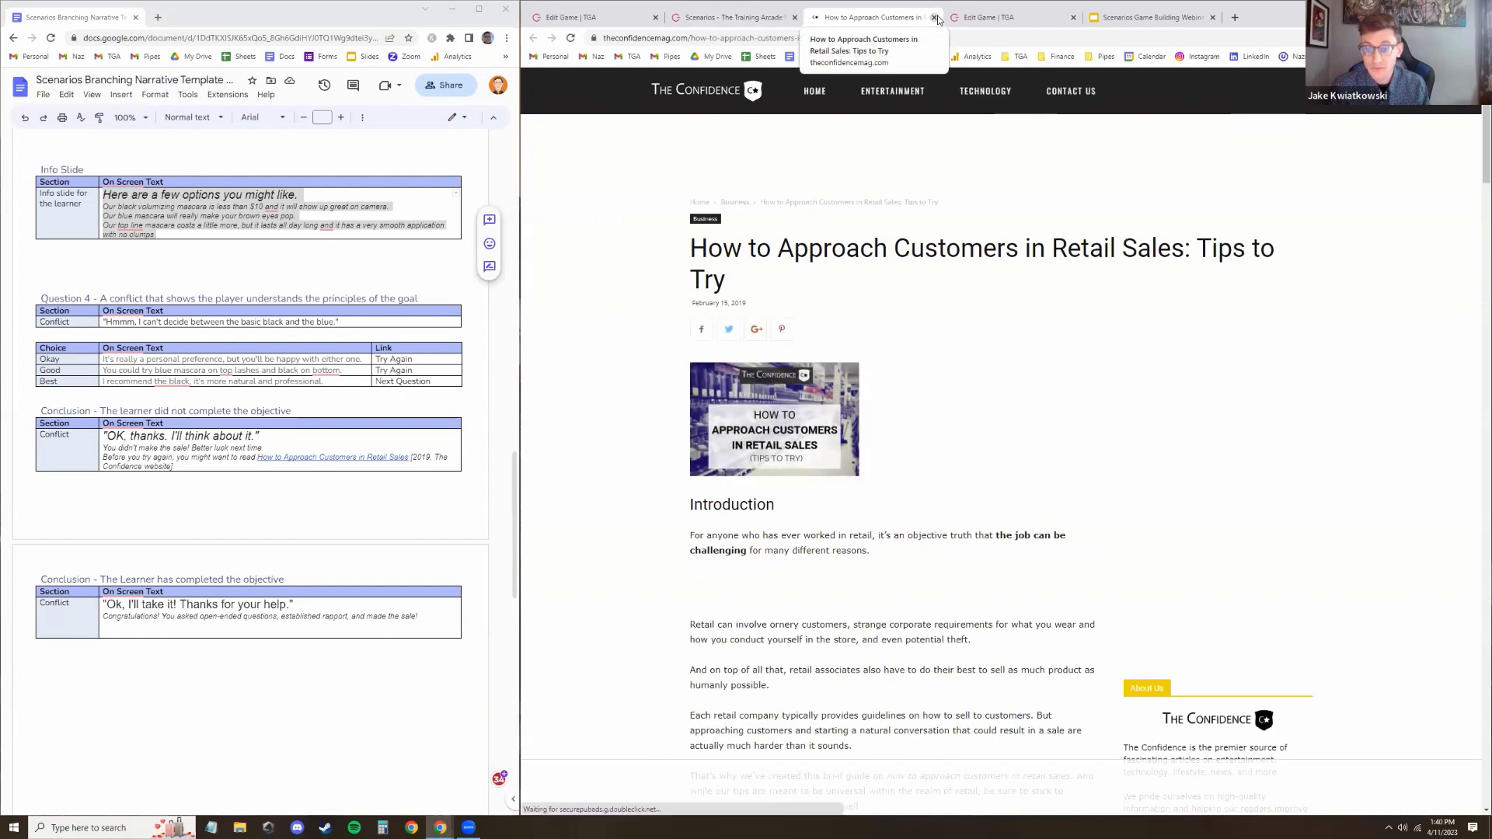
scroll(927, 509, "down", 5)
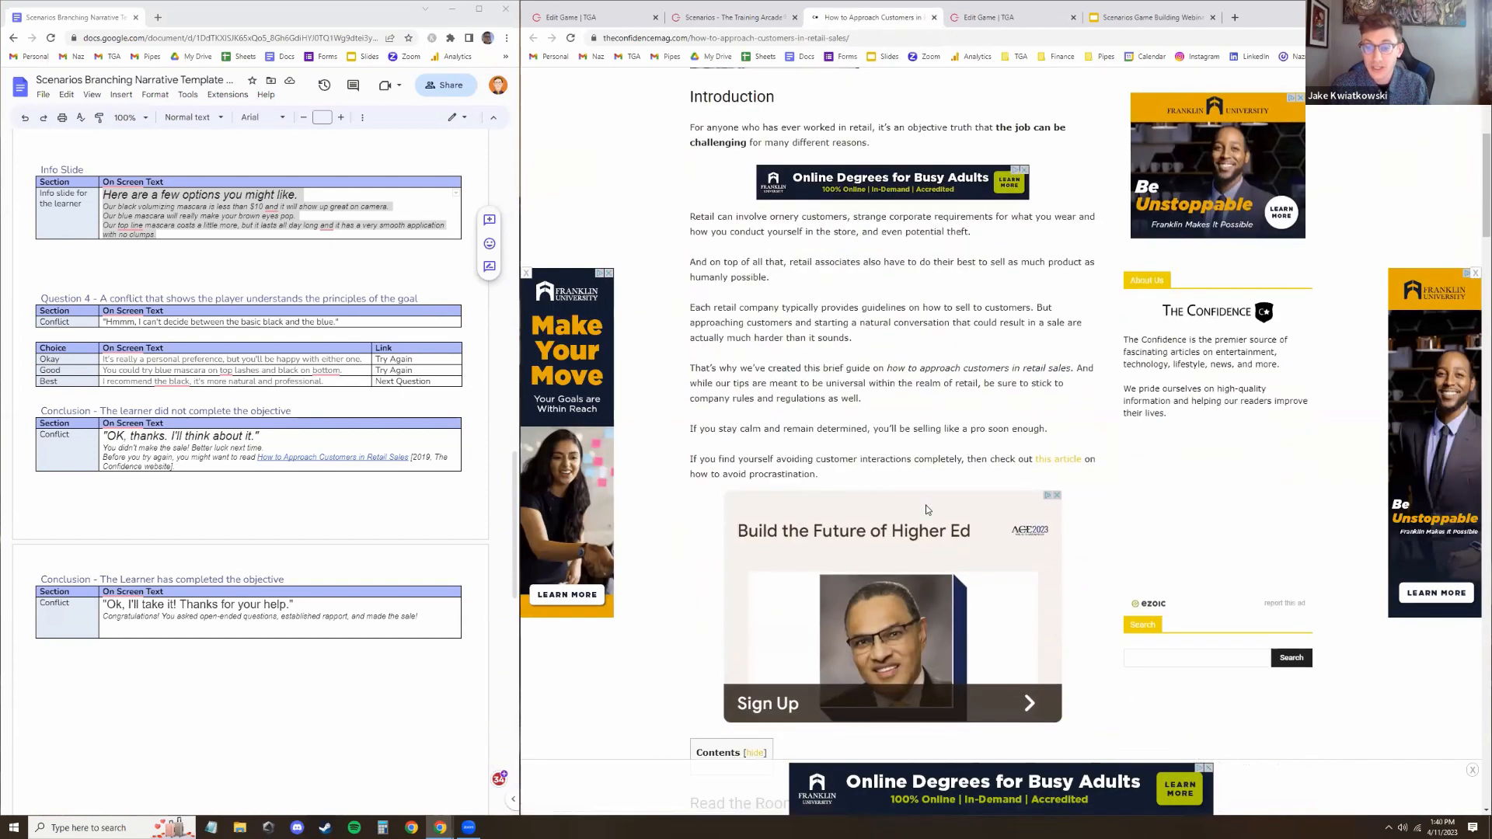
scroll(927, 509, "down", 5)
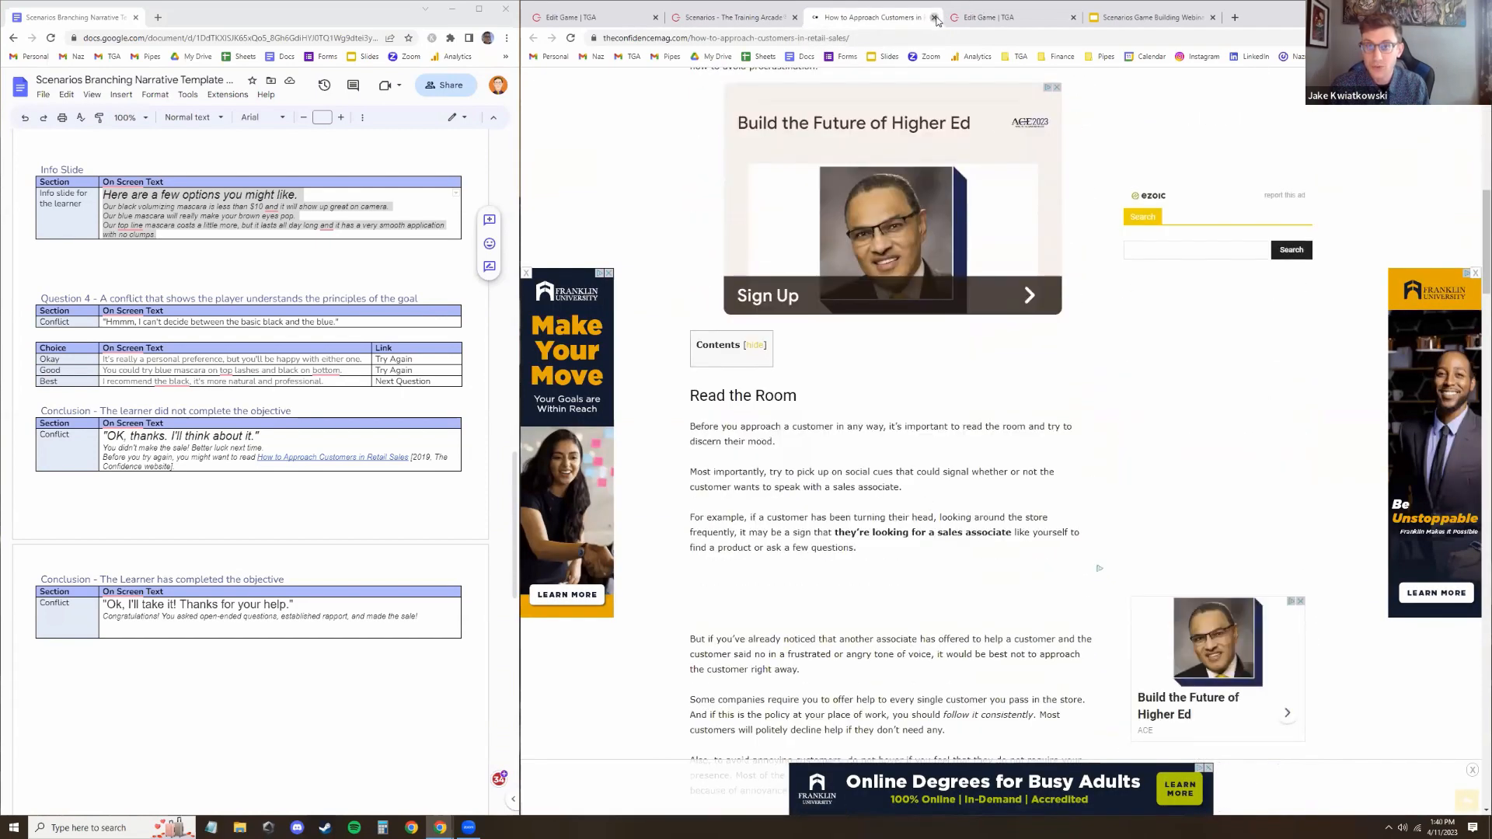
Close the article tab, finish the game and start it again with Play Again
left_click(934, 17)
left_click(1427, 589)
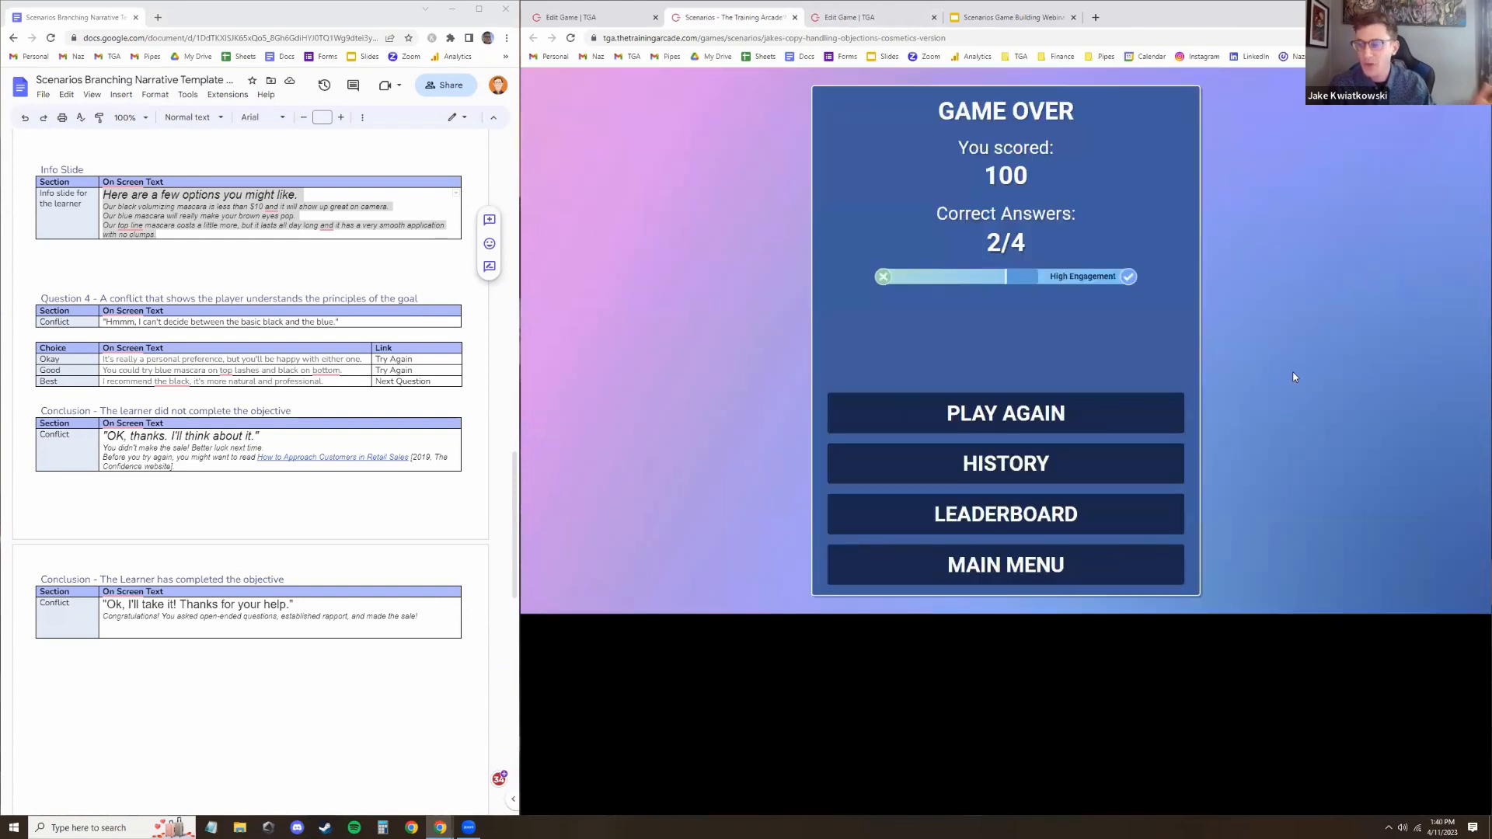
left_click(1119, 419)
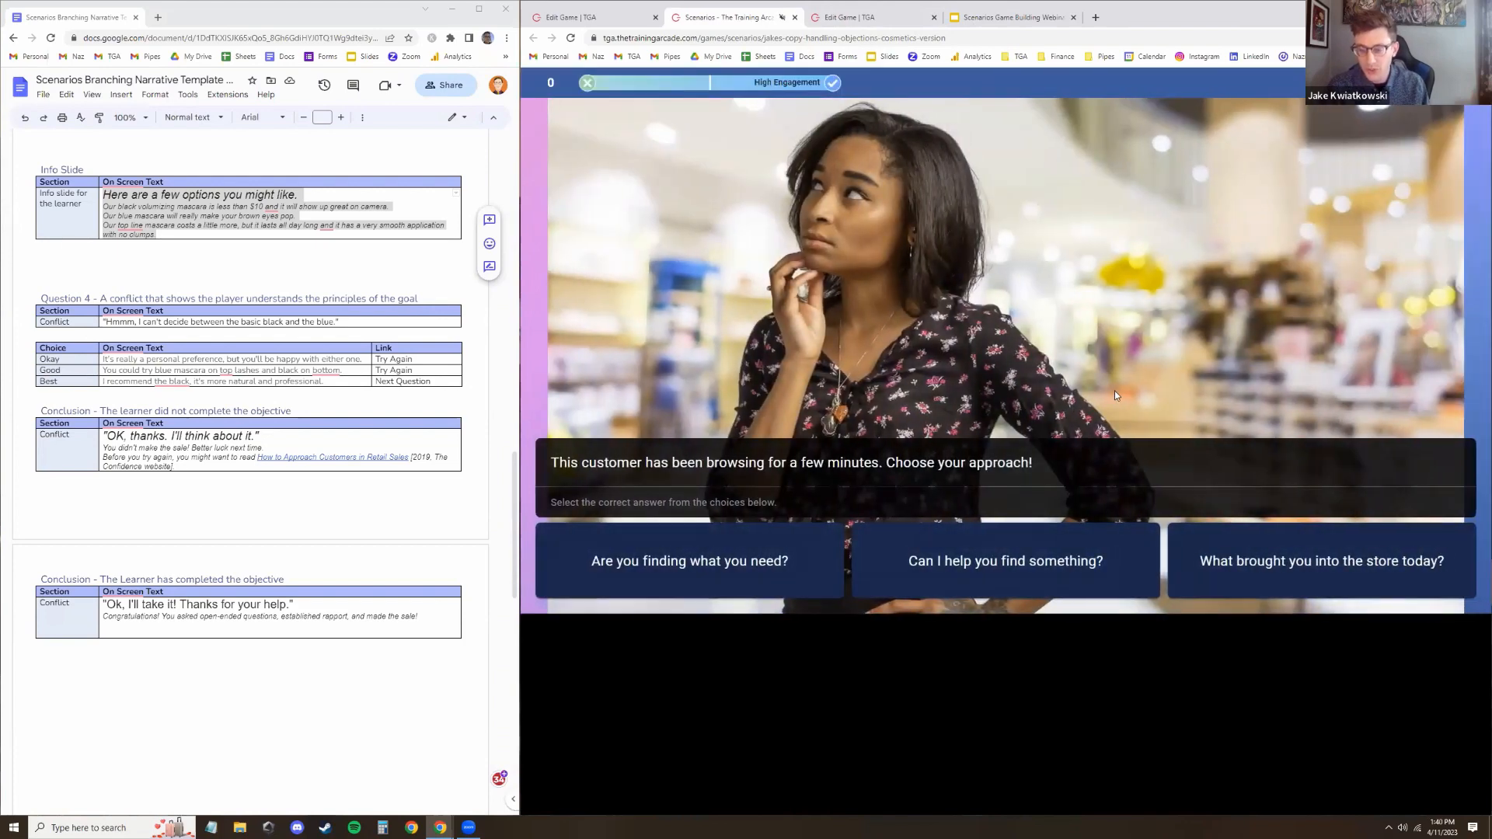
Answer the four mascara questions with the best open-ended options and continue past the success conclusion
left_click(1267, 536)
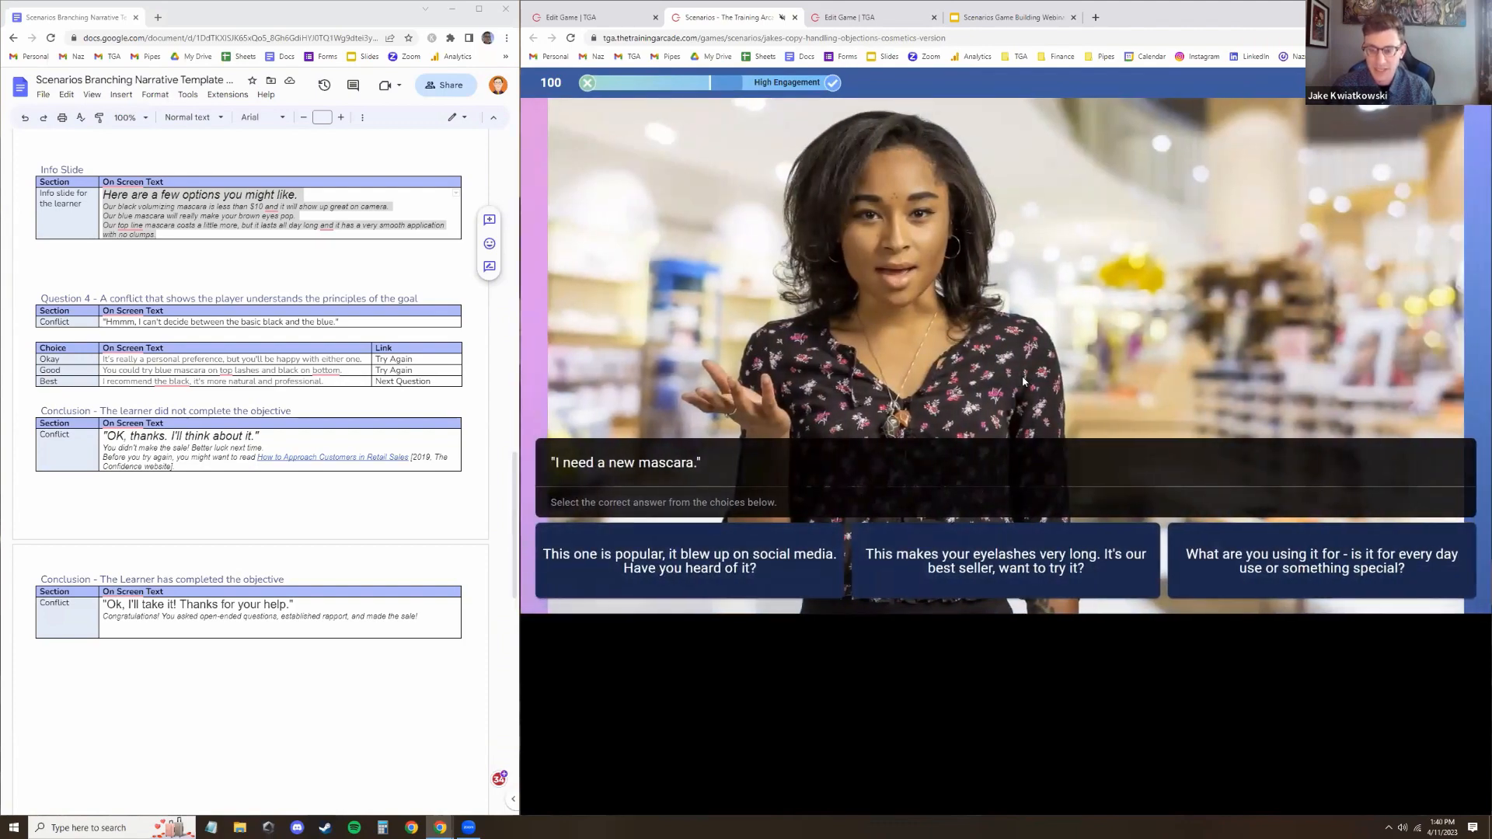
left_click(1312, 577)
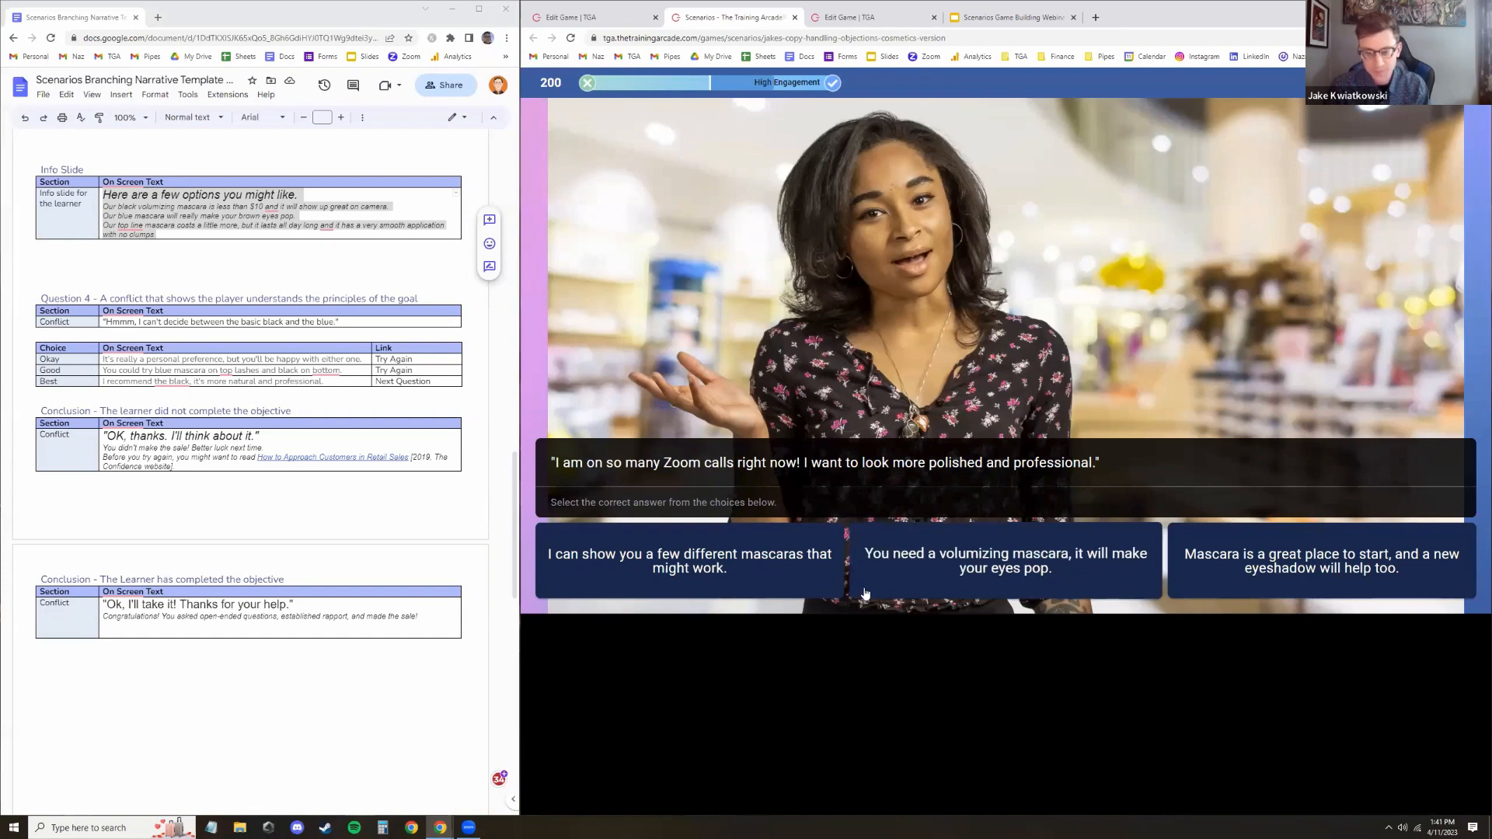
left_click(727, 591)
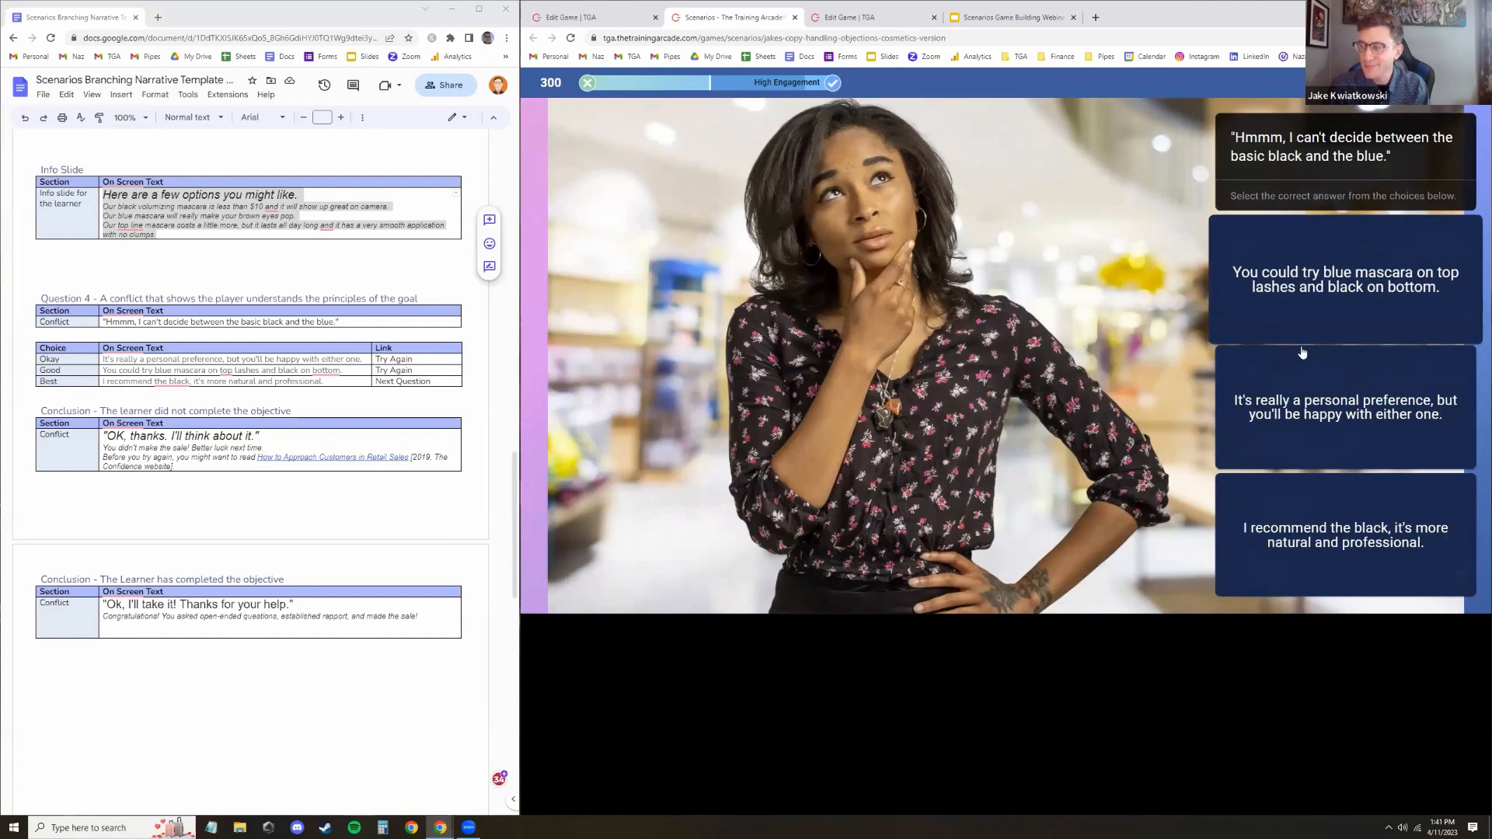
left_click(1272, 529)
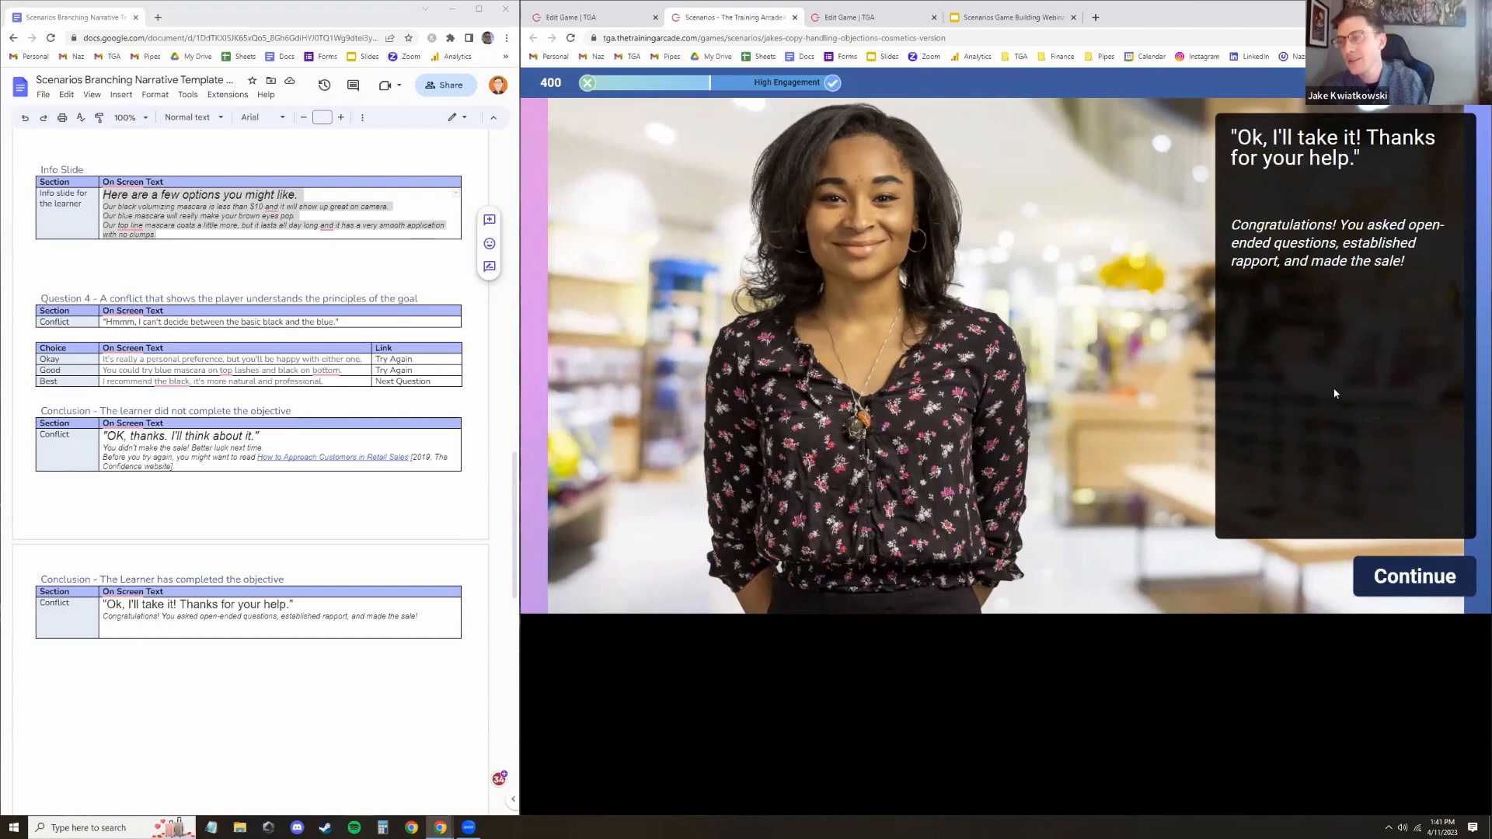
left_click(1375, 594)
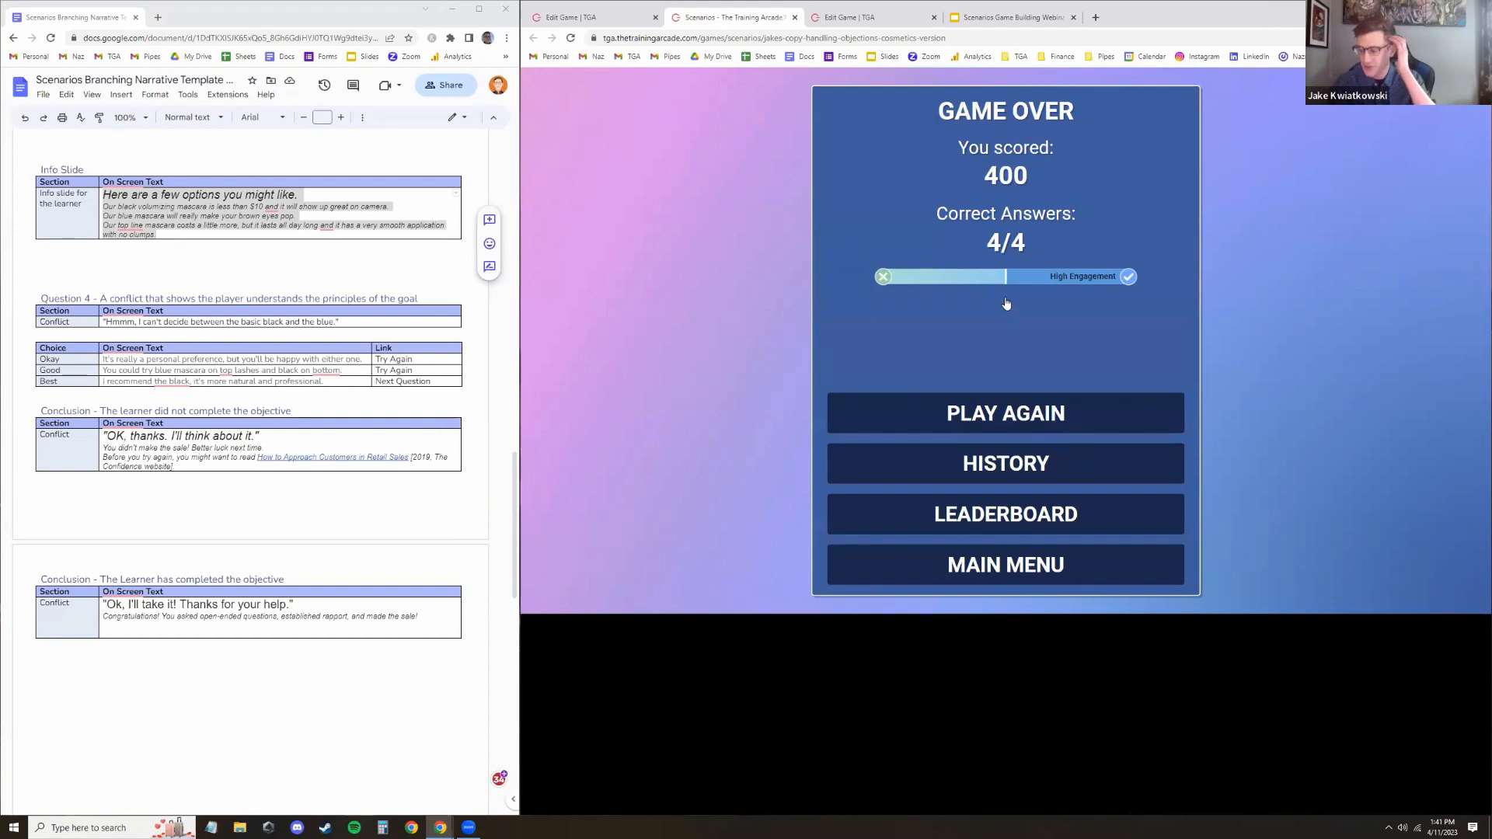
Review the answer history and the leaderboard, then return to the title screen
left_click(979, 464)
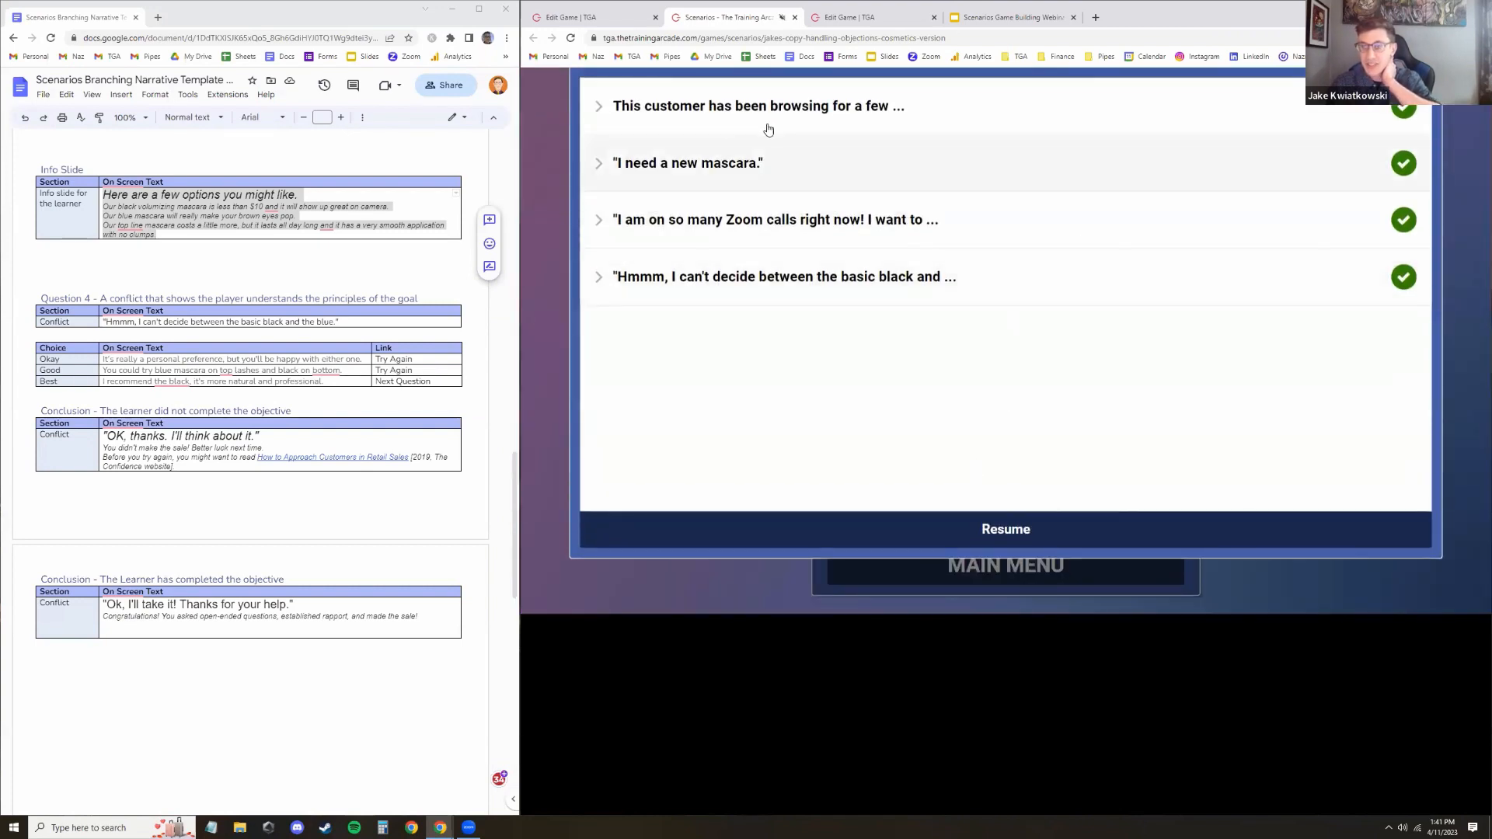
left_click(774, 109)
left_click(772, 110)
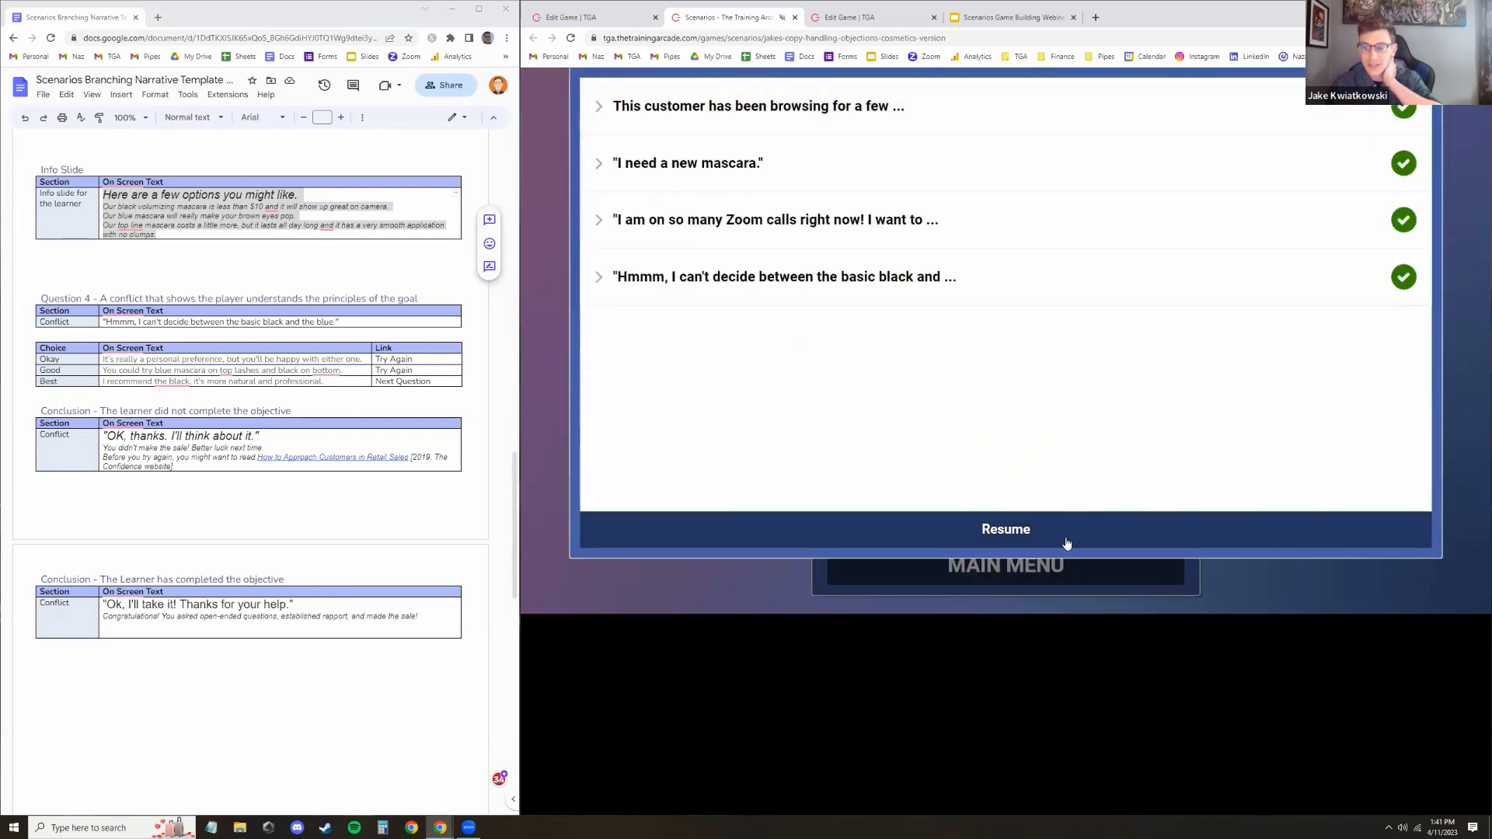
left_click(1071, 534)
left_click(1076, 514)
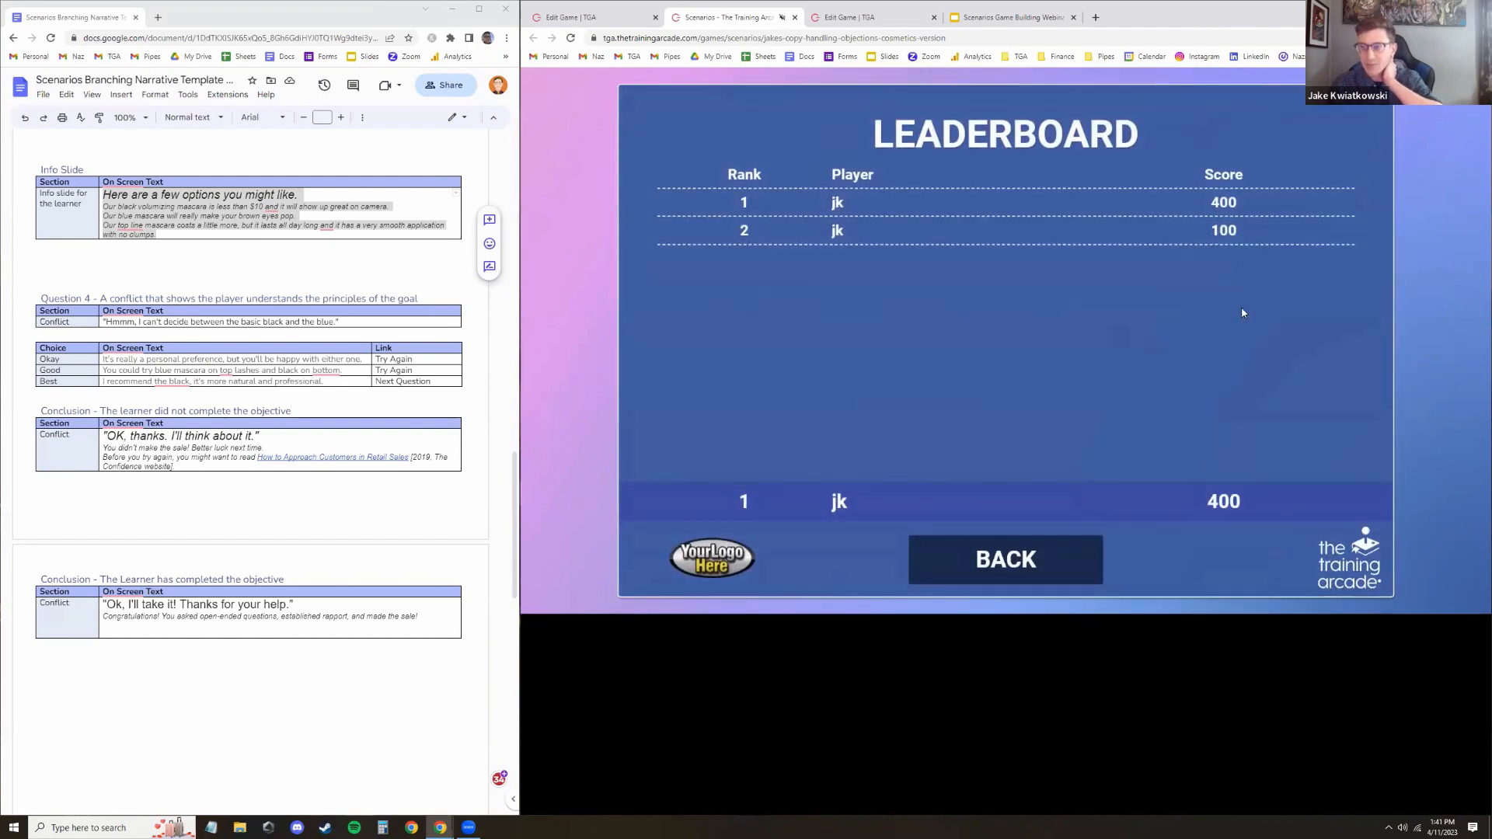
left_click(988, 553)
left_click(988, 565)
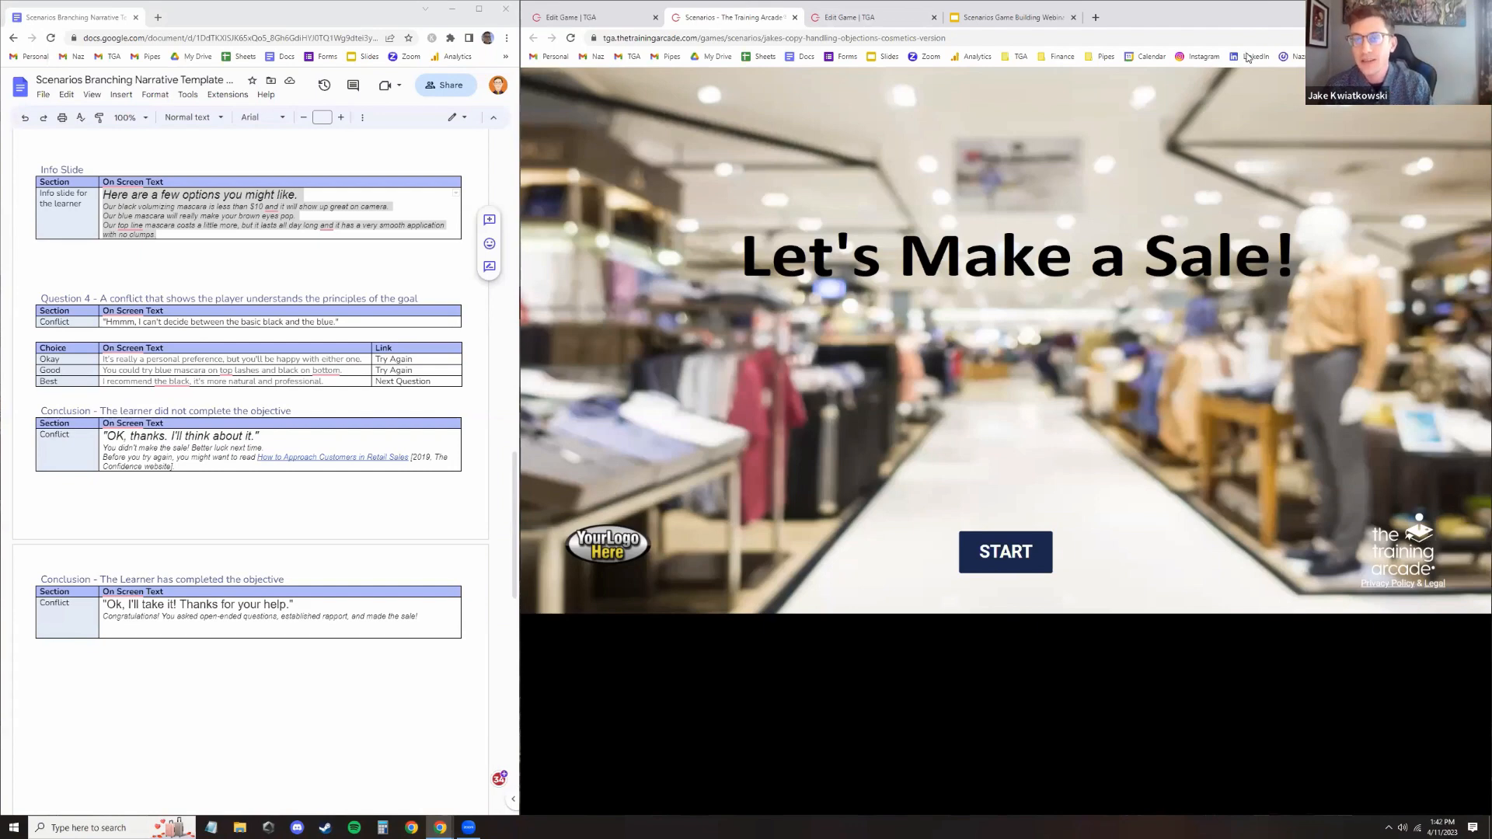
Open The Training Arcade website's Scenarios game page and launch the pharmaceutical reps demo
left_click(1018, 57)
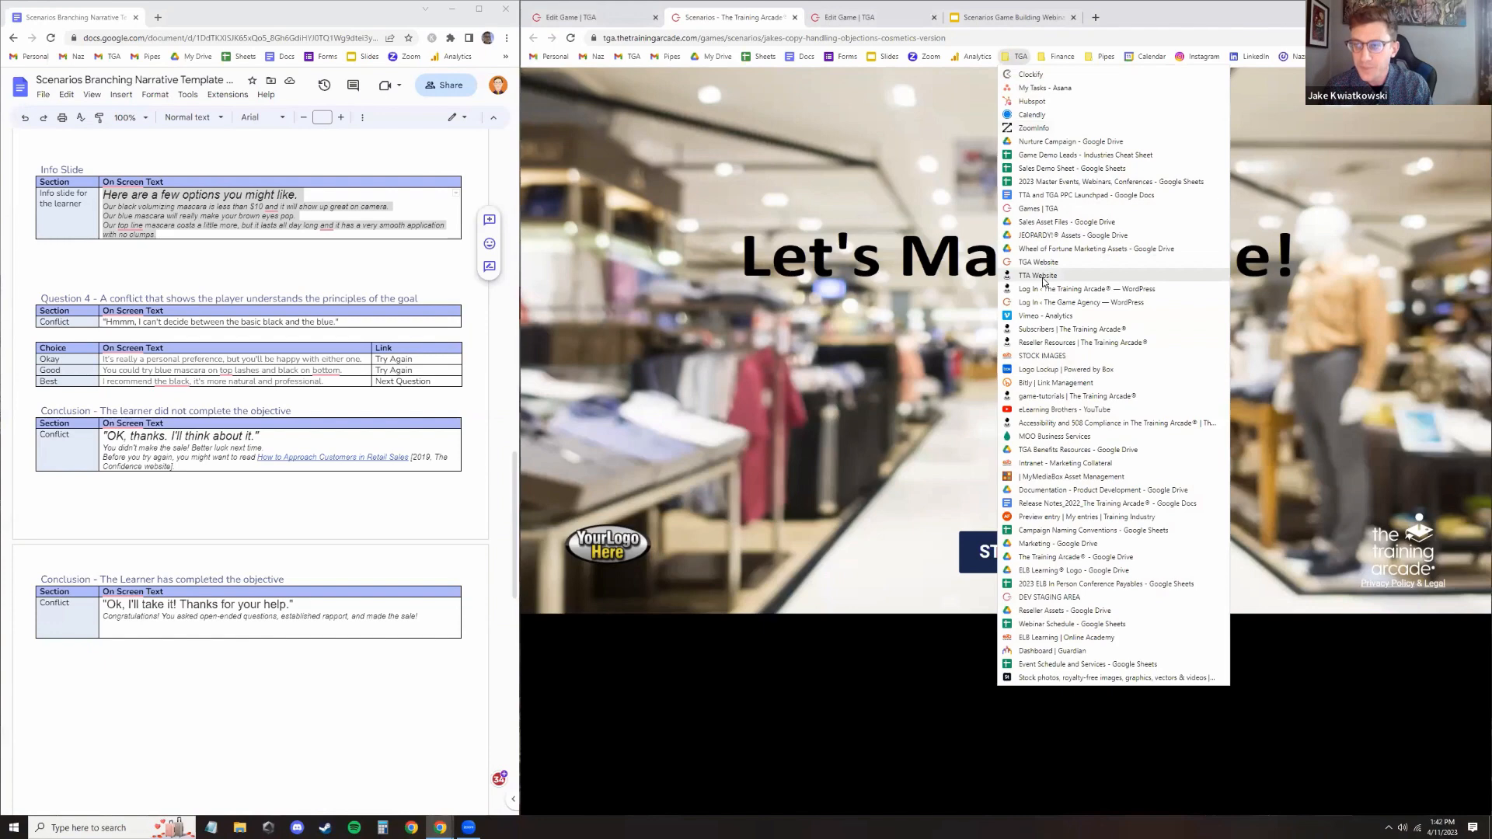
left_click(1042, 278)
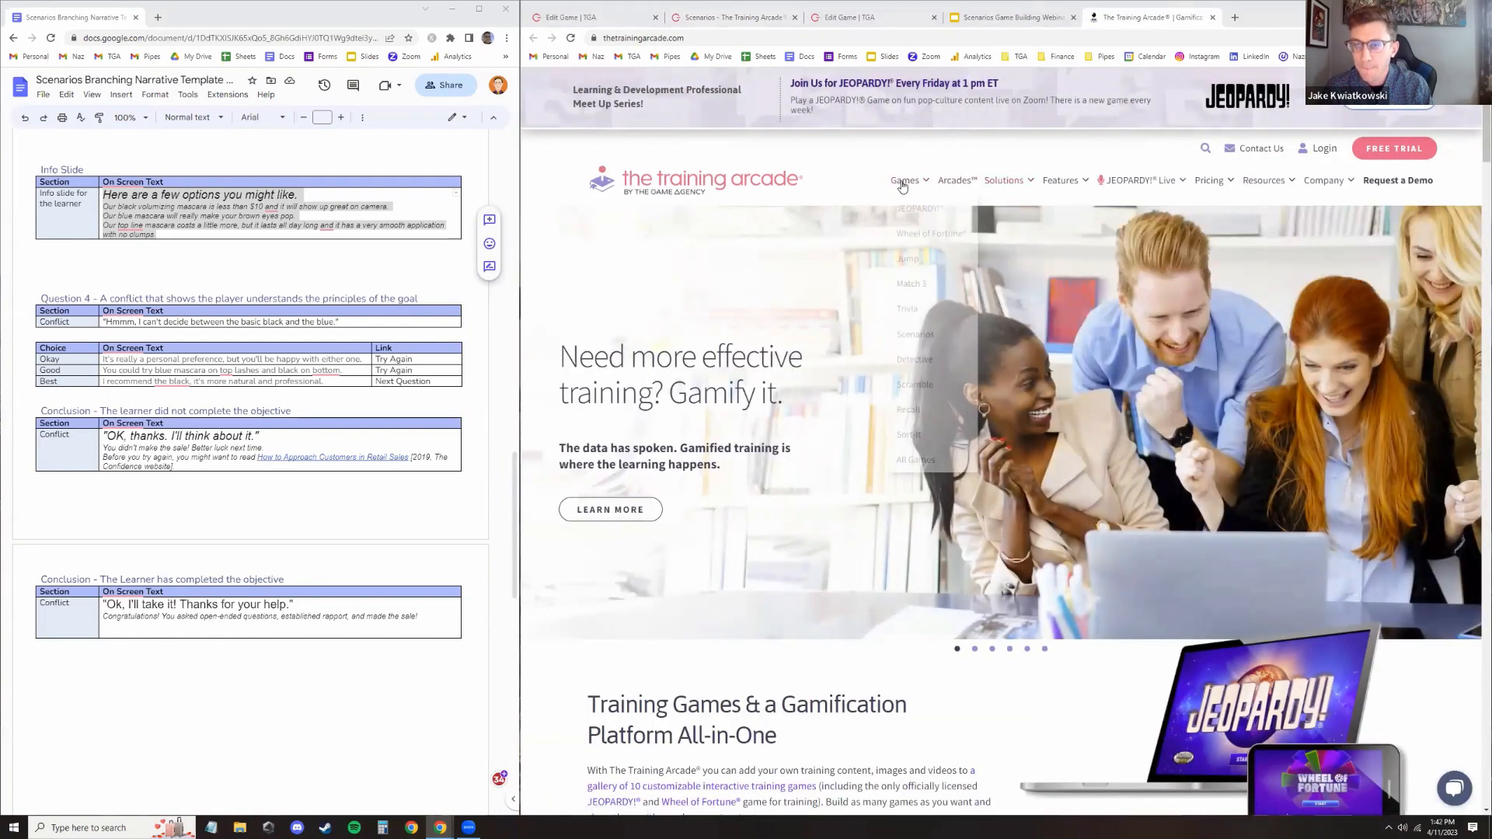
mouse_move(905, 182)
left_click(915, 334)
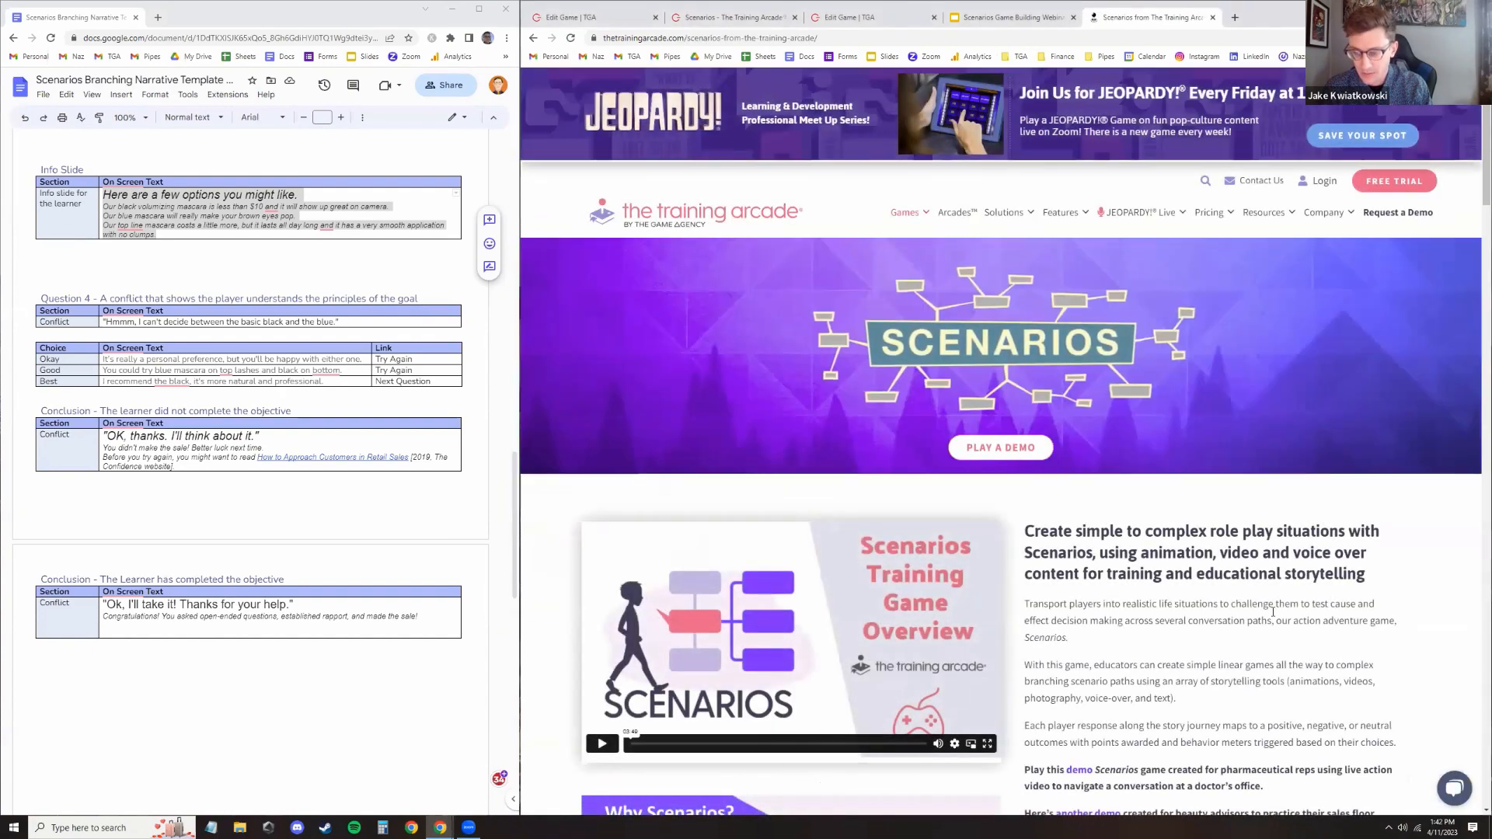
scroll(1145, 420, "down", 3)
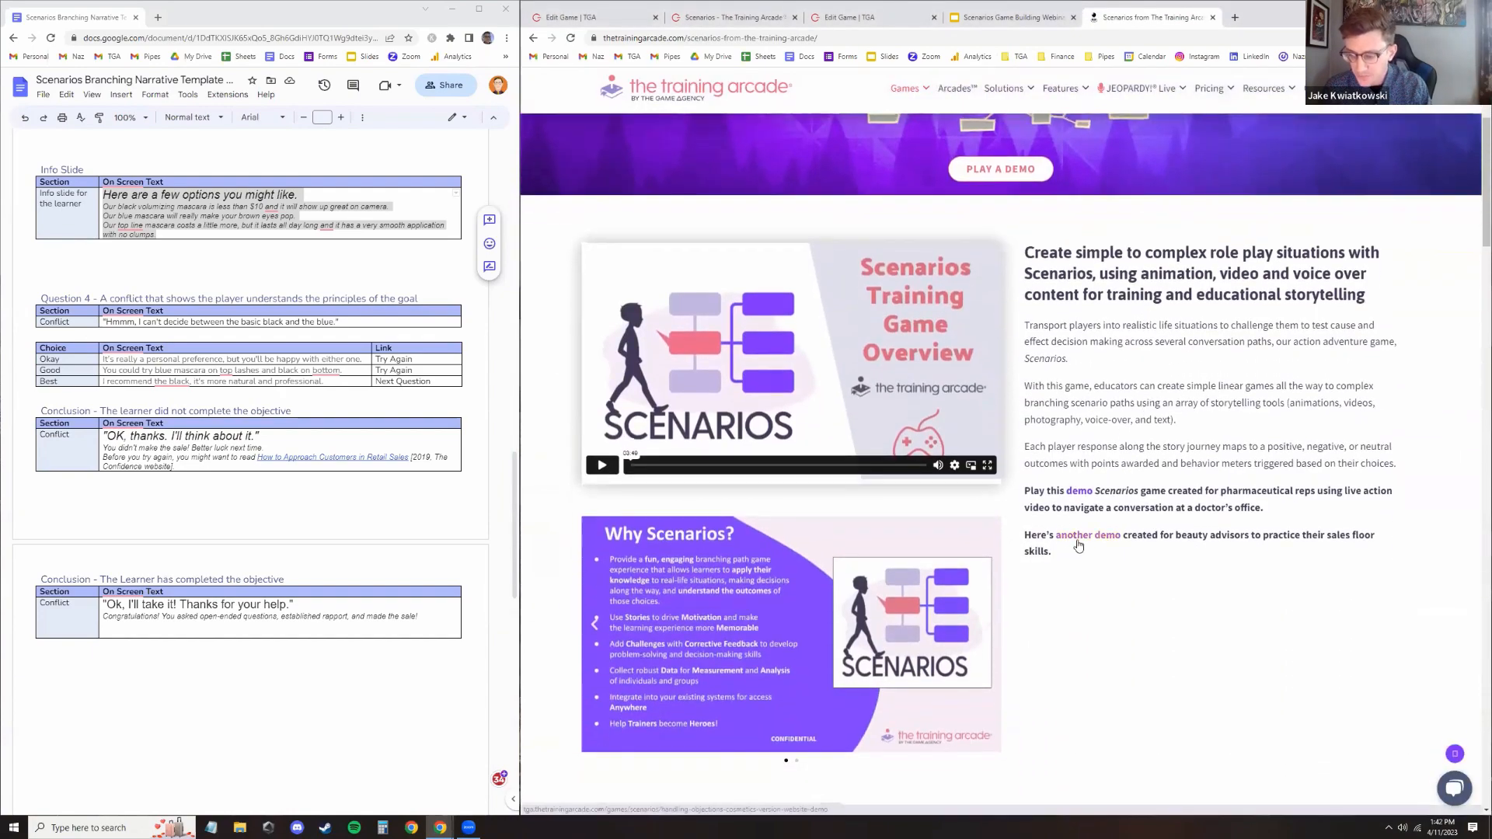
left_click(1079, 491)
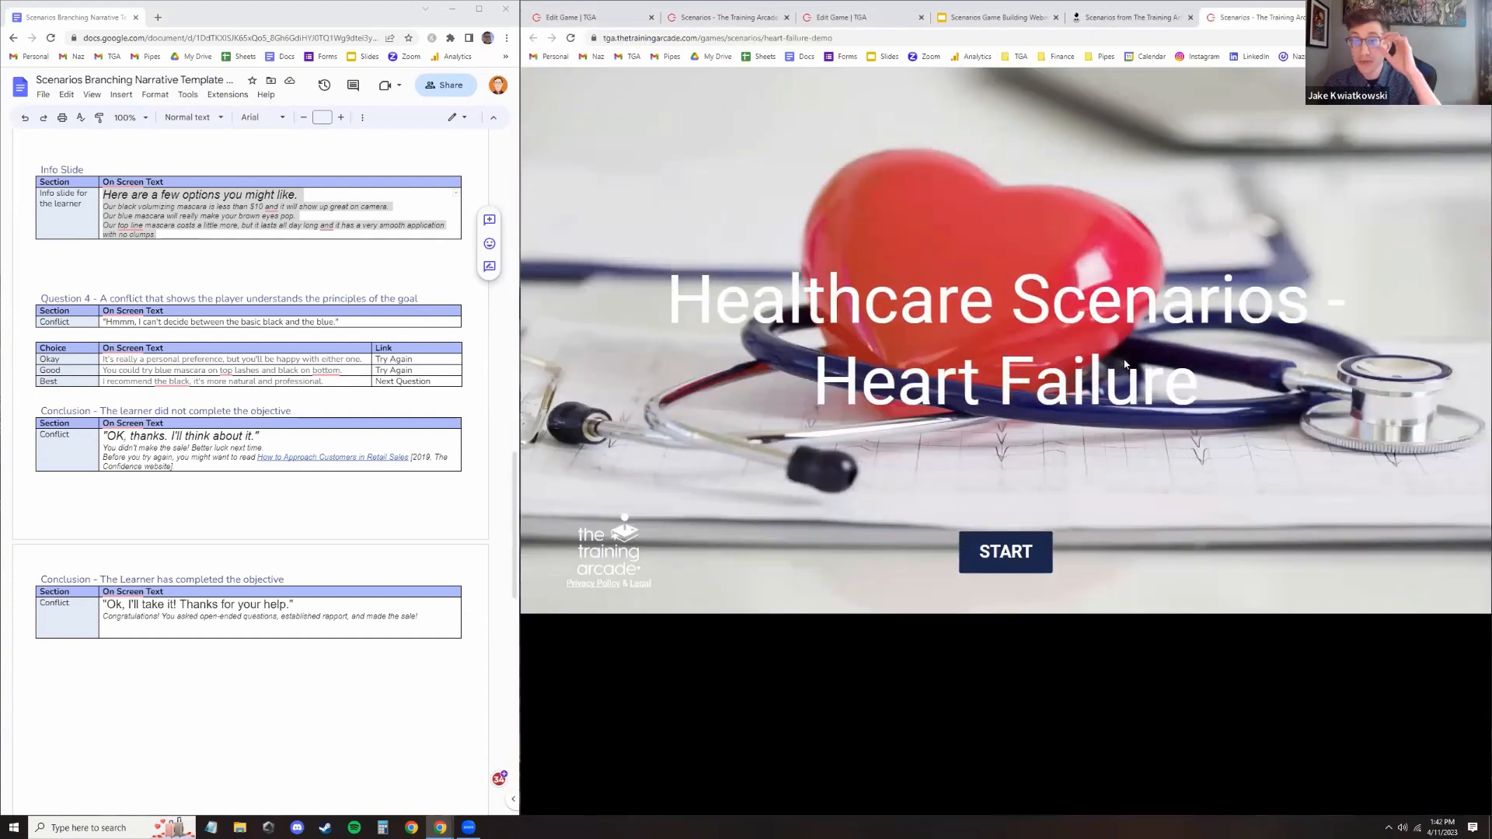
Start the Healthcare Scenarios - Heart Failure demo and submit the registration form with your name, e-mail and company
right_click(1284, 17)
left_click(1388, 129)
left_click(1005, 551)
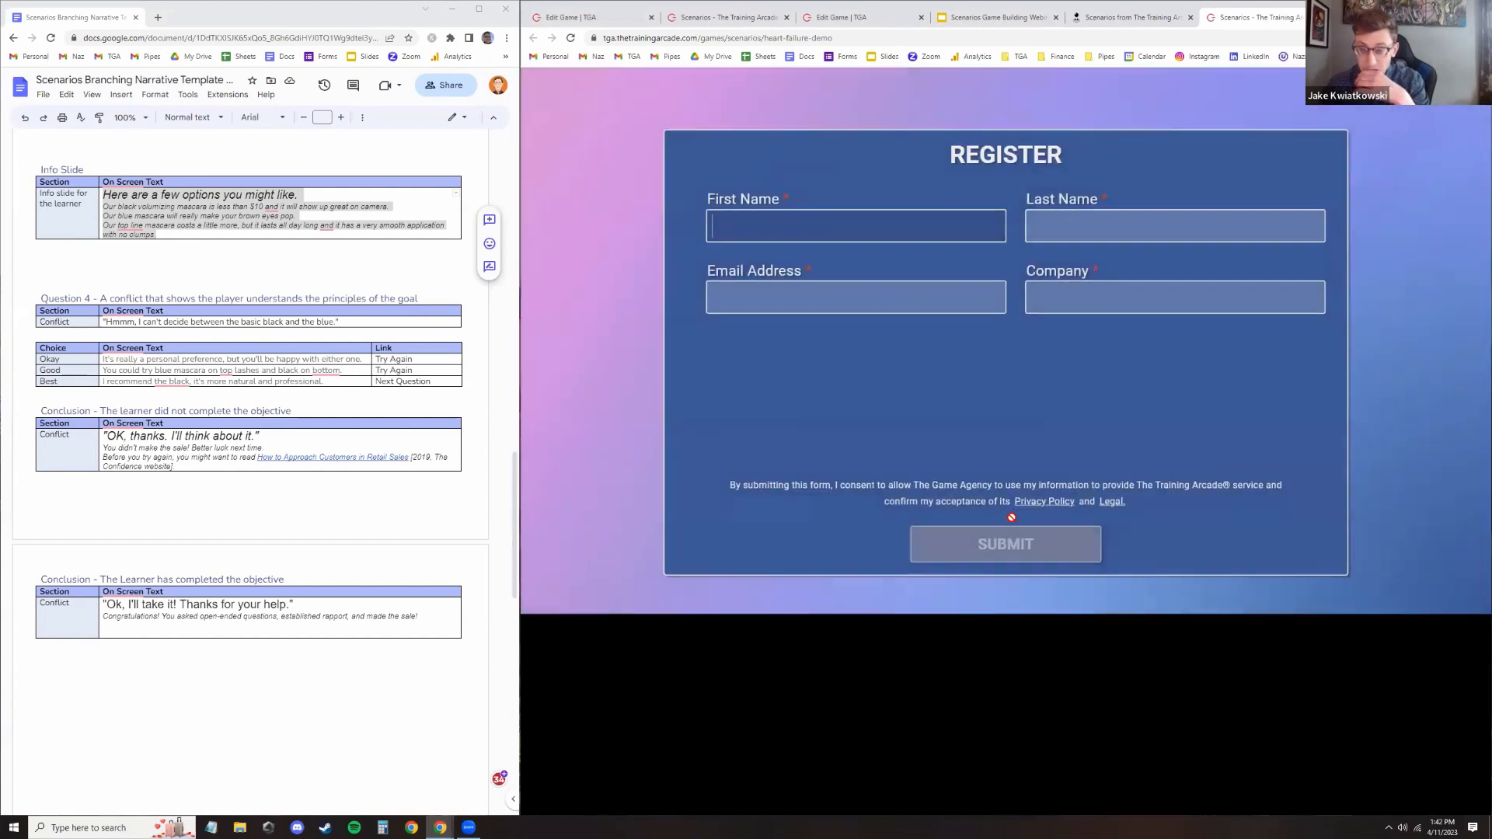
left_click(892, 217)
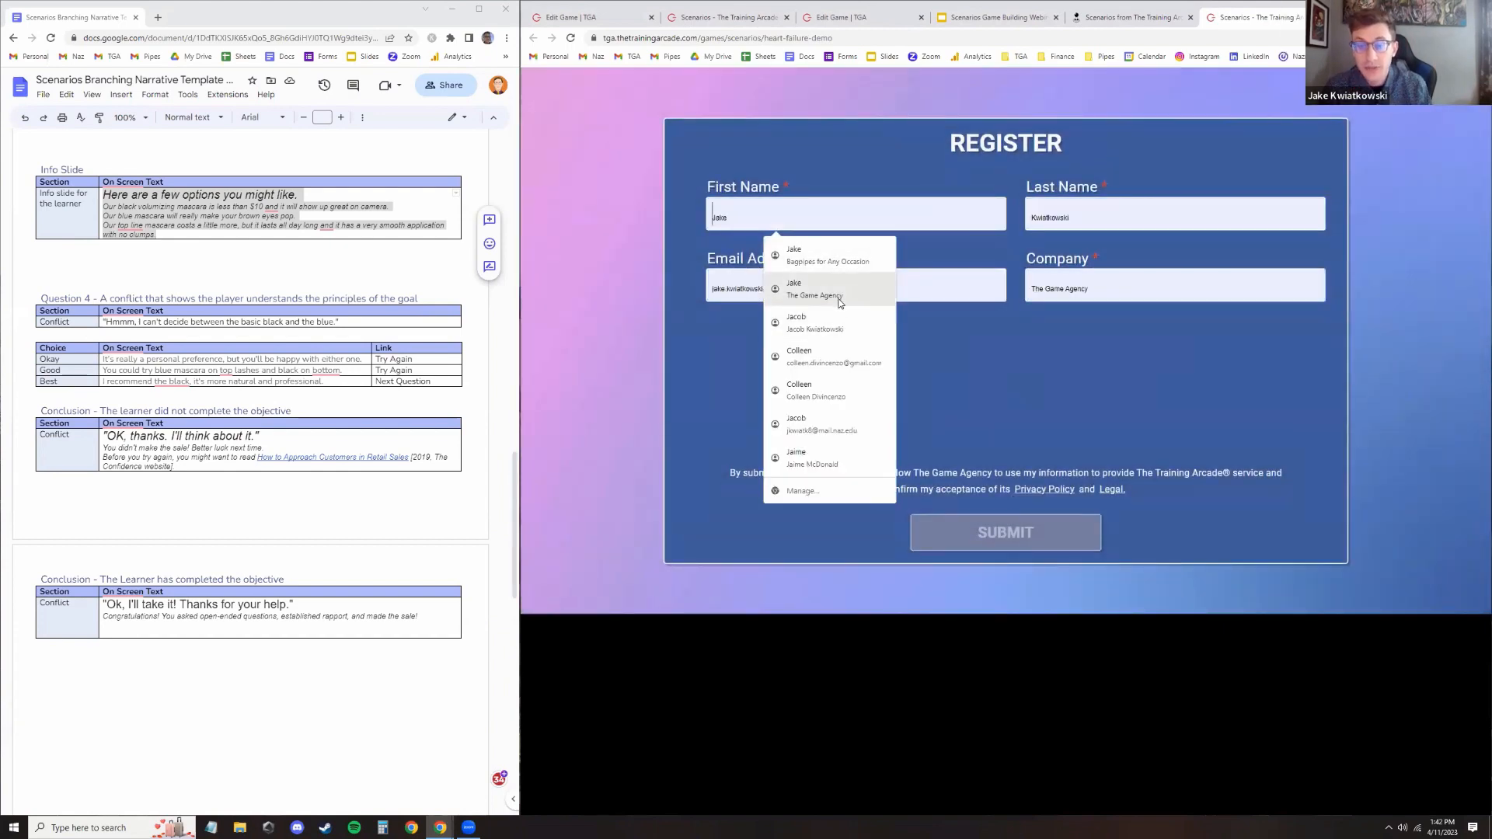
left_click(846, 329)
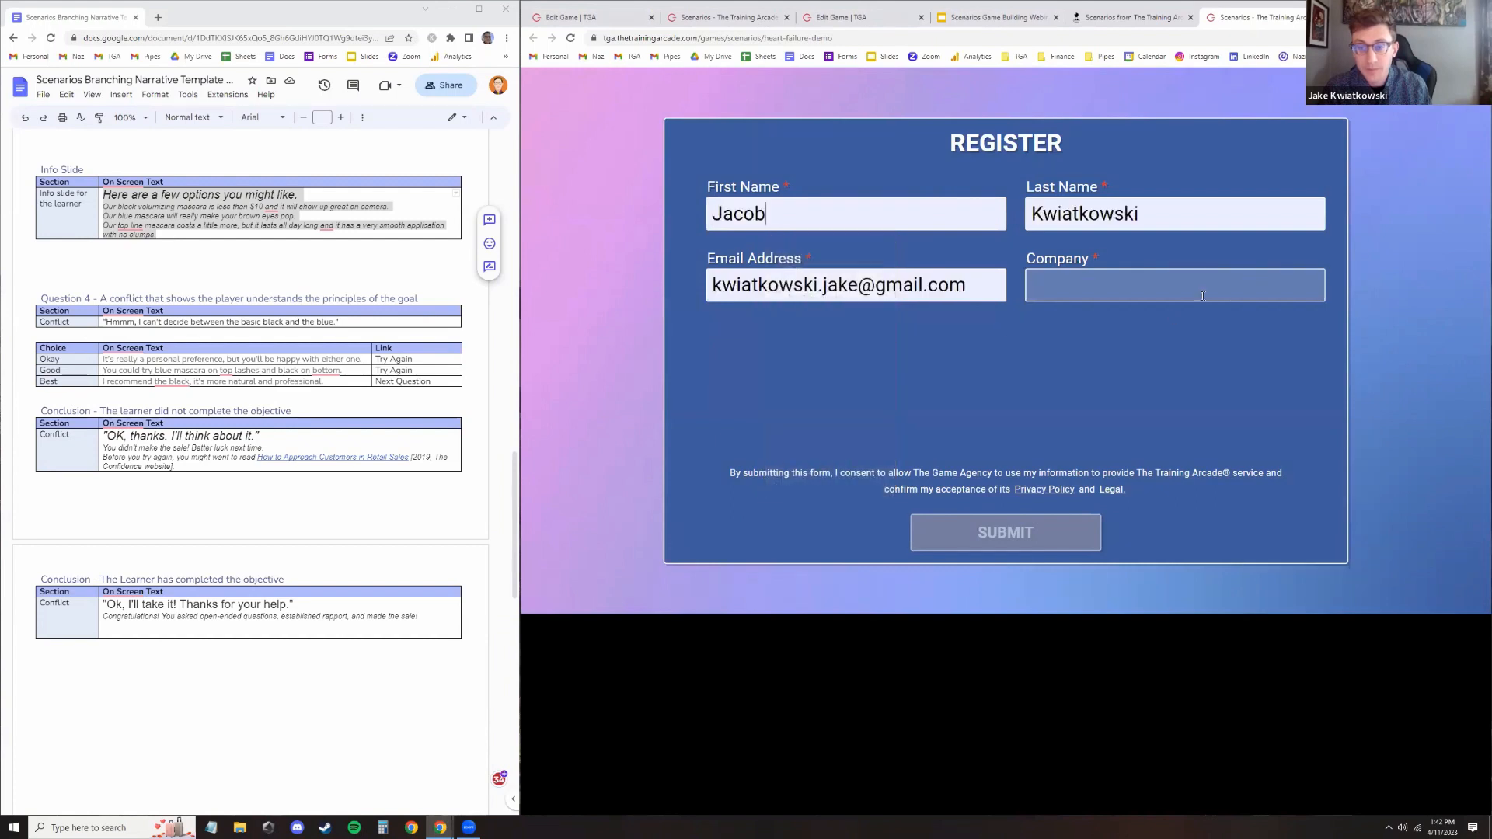
left_click(1112, 285)
left_click(1119, 361)
left_click(987, 529)
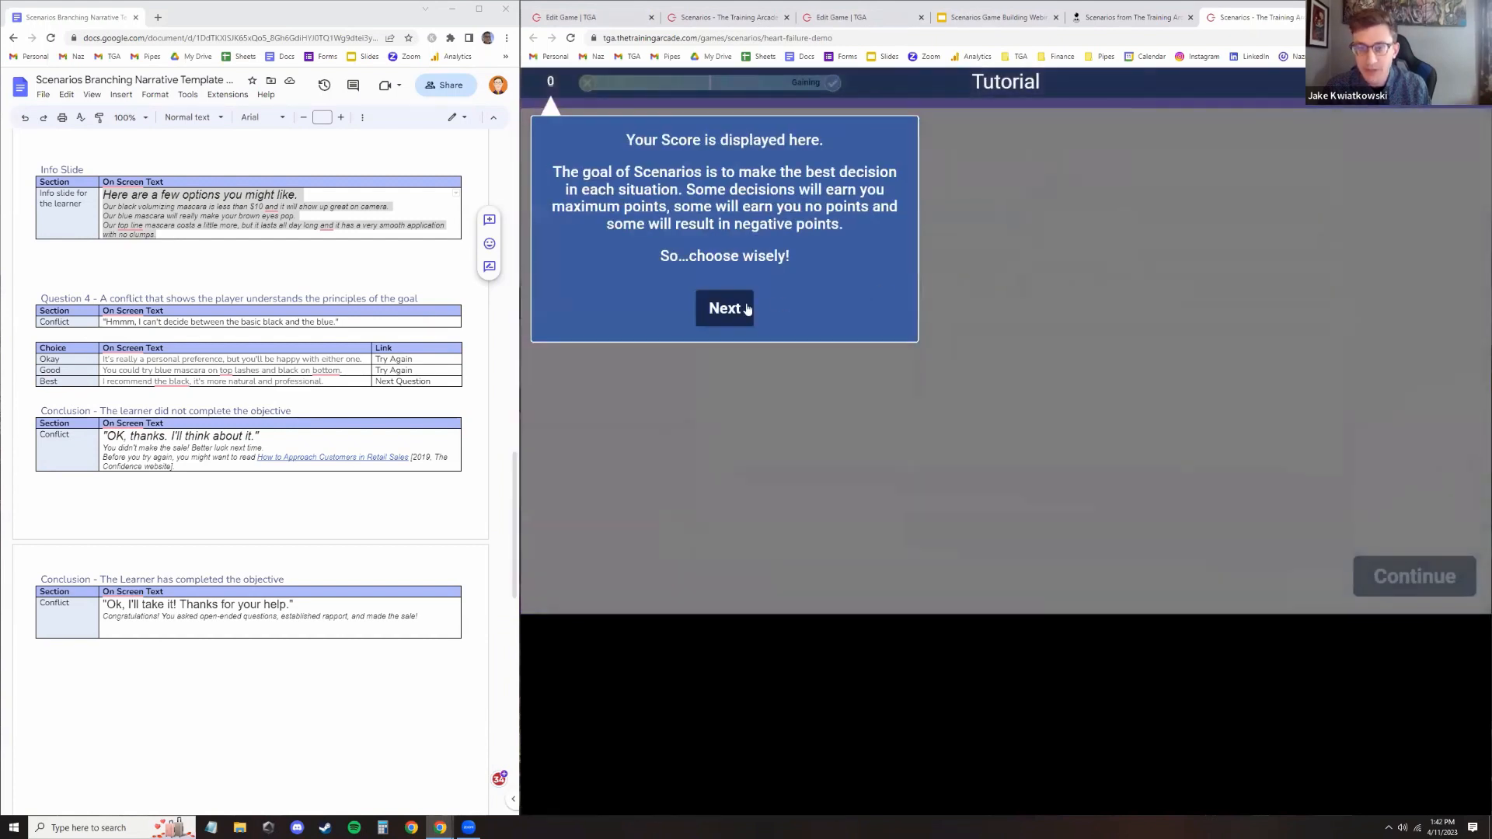
Click through the tutorial tips, play the opening video and continue to the first question
left_click(742, 308)
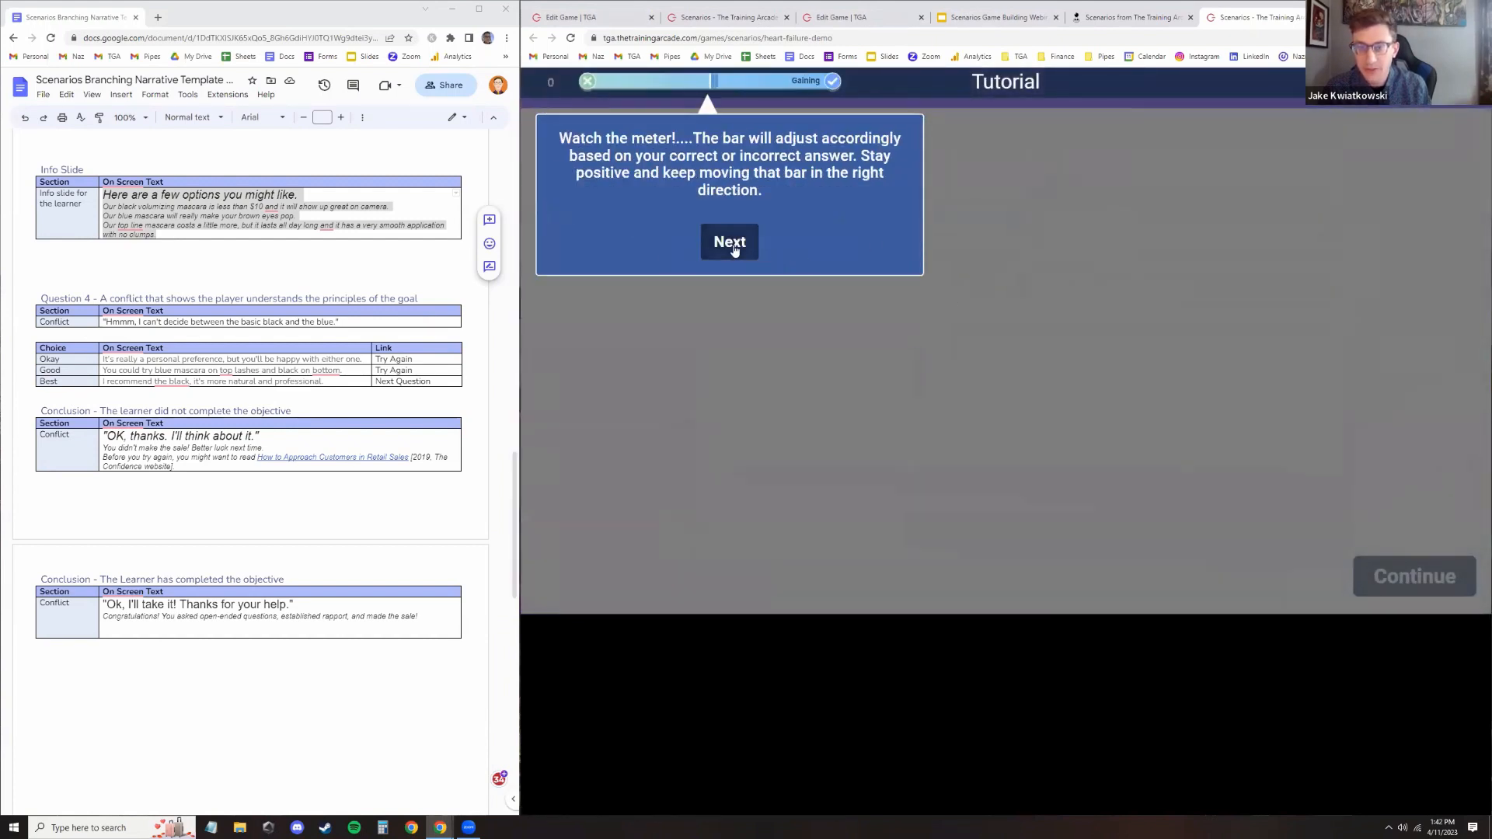
left_click(733, 245)
left_click(1033, 245)
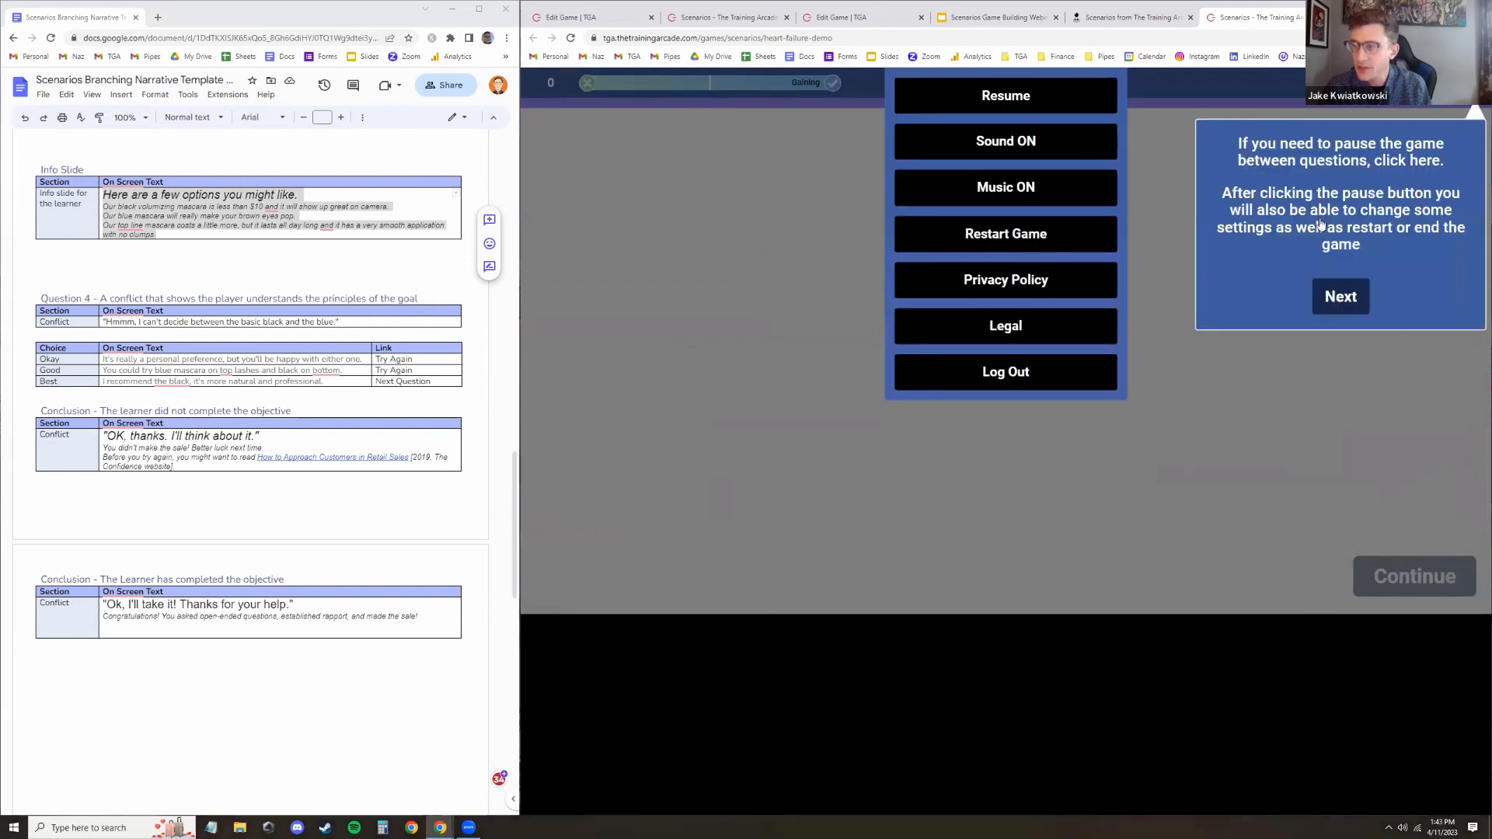
left_click(1029, 493)
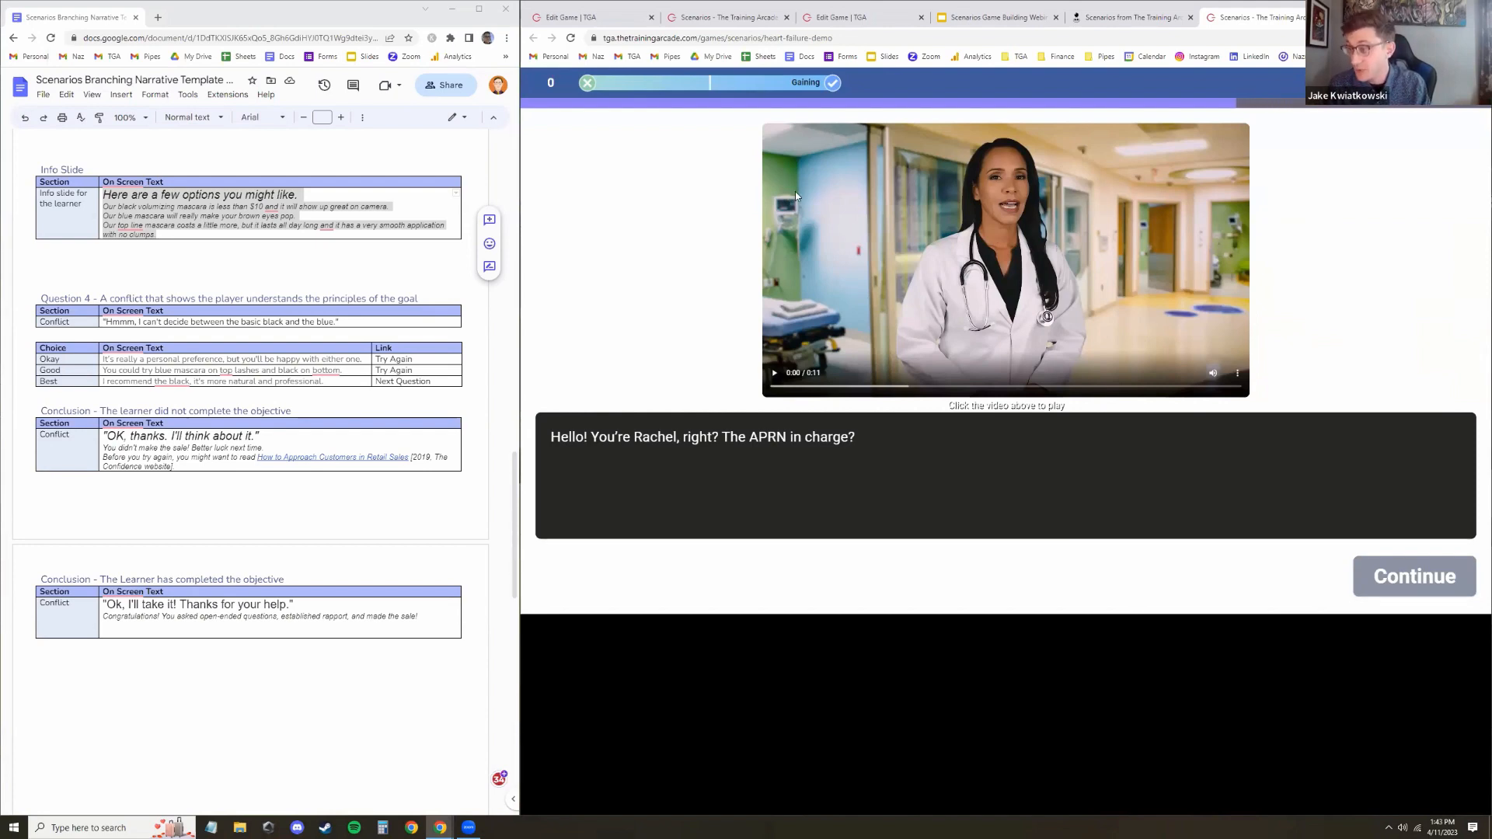
left_click(993, 354)
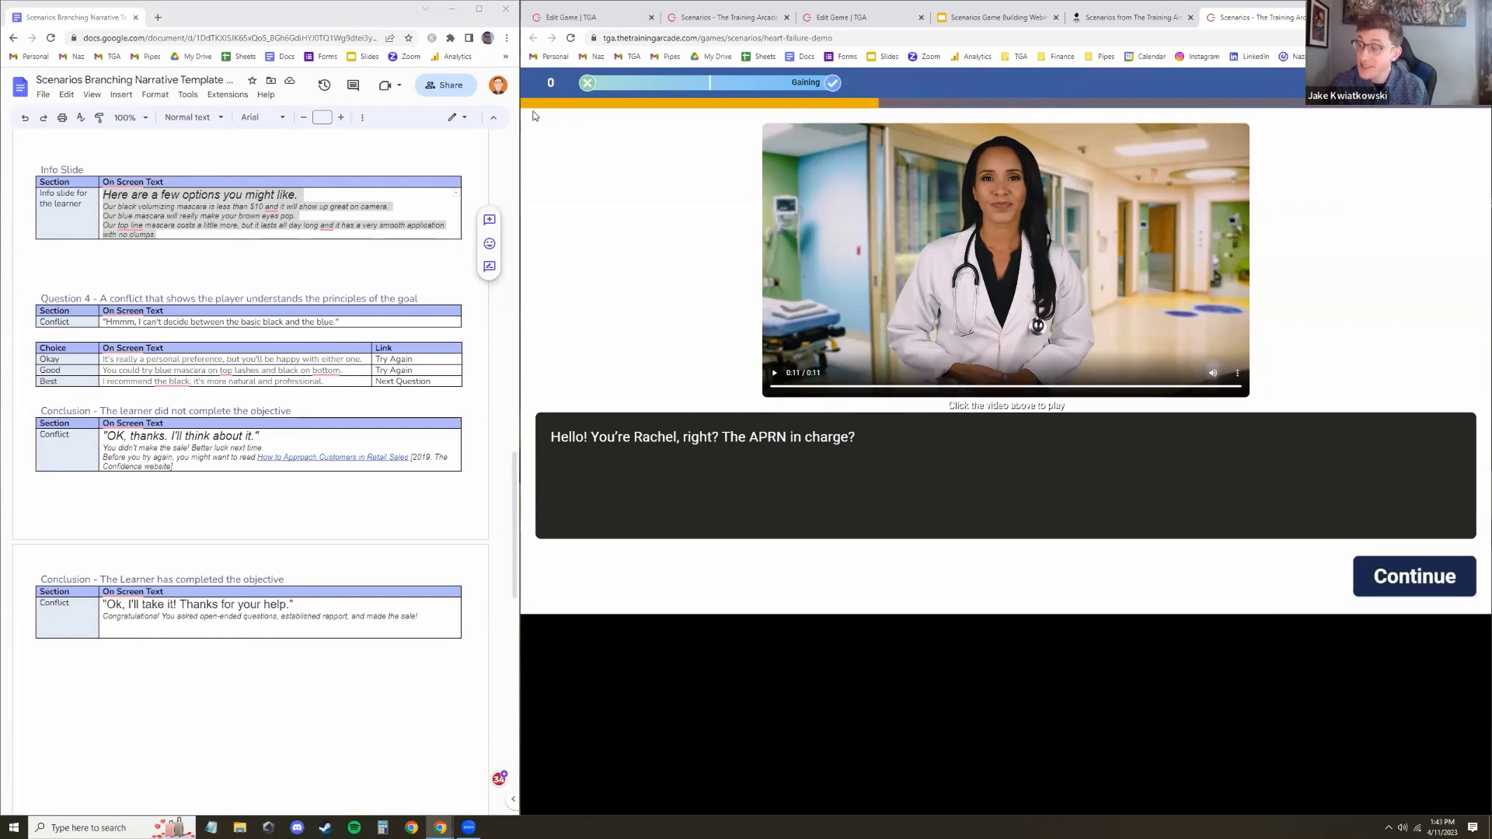
left_click(1415, 576)
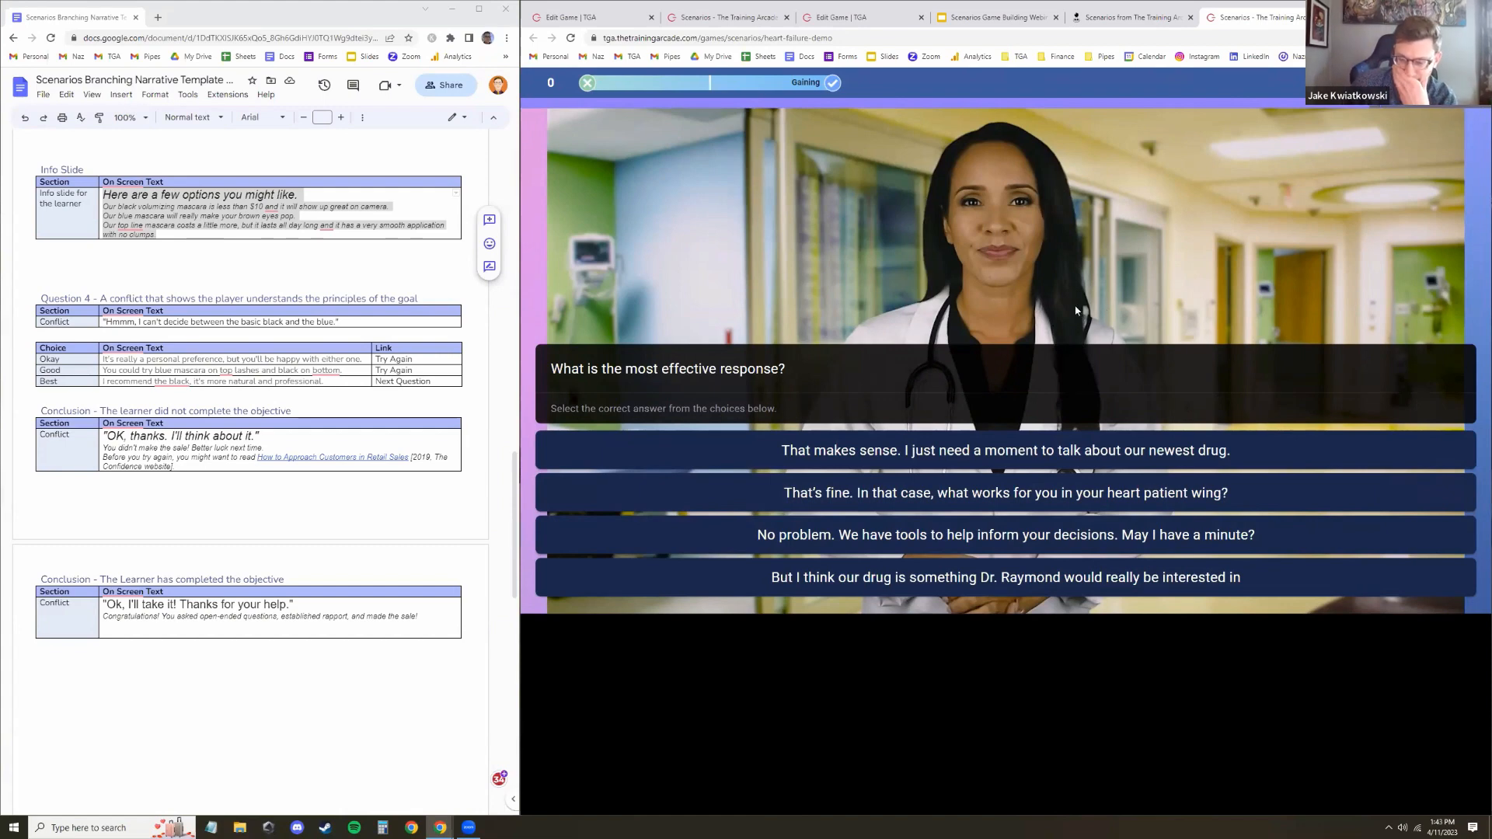
Answer with the heart patient wing response, play its reply video and continue
left_click(985, 497)
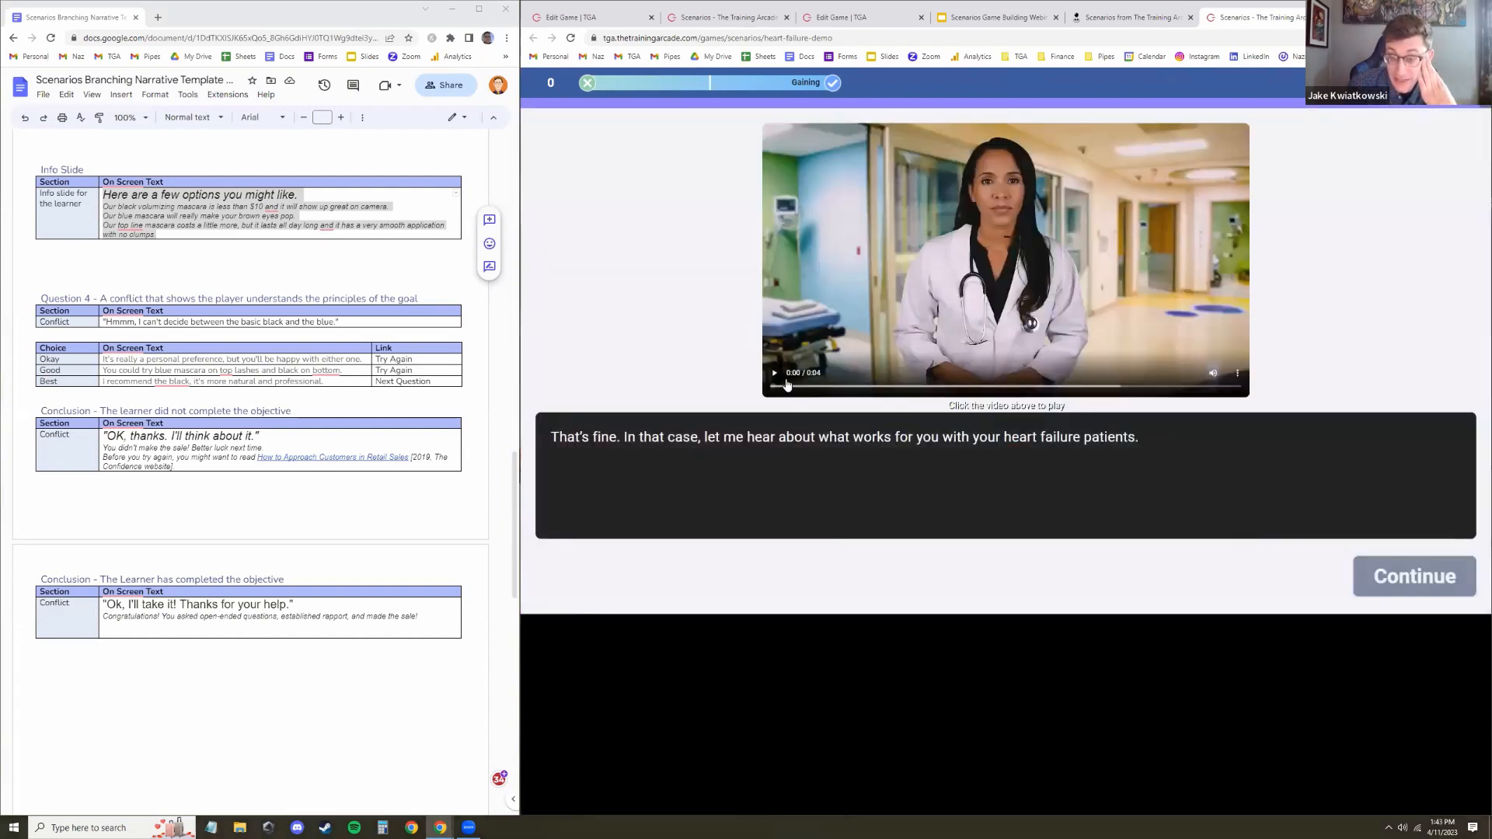
left_click(775, 374)
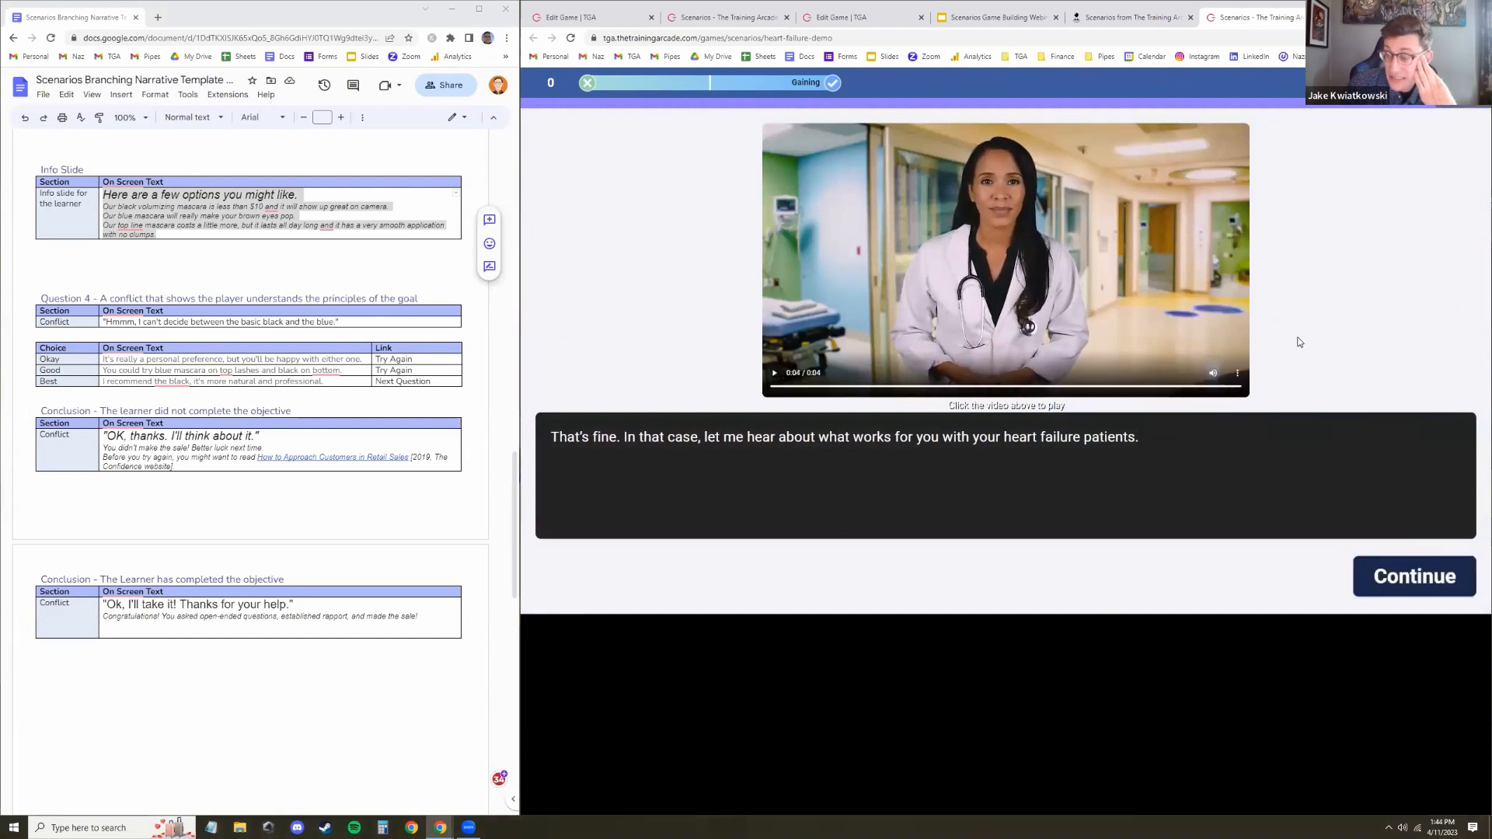
left_click(1416, 577)
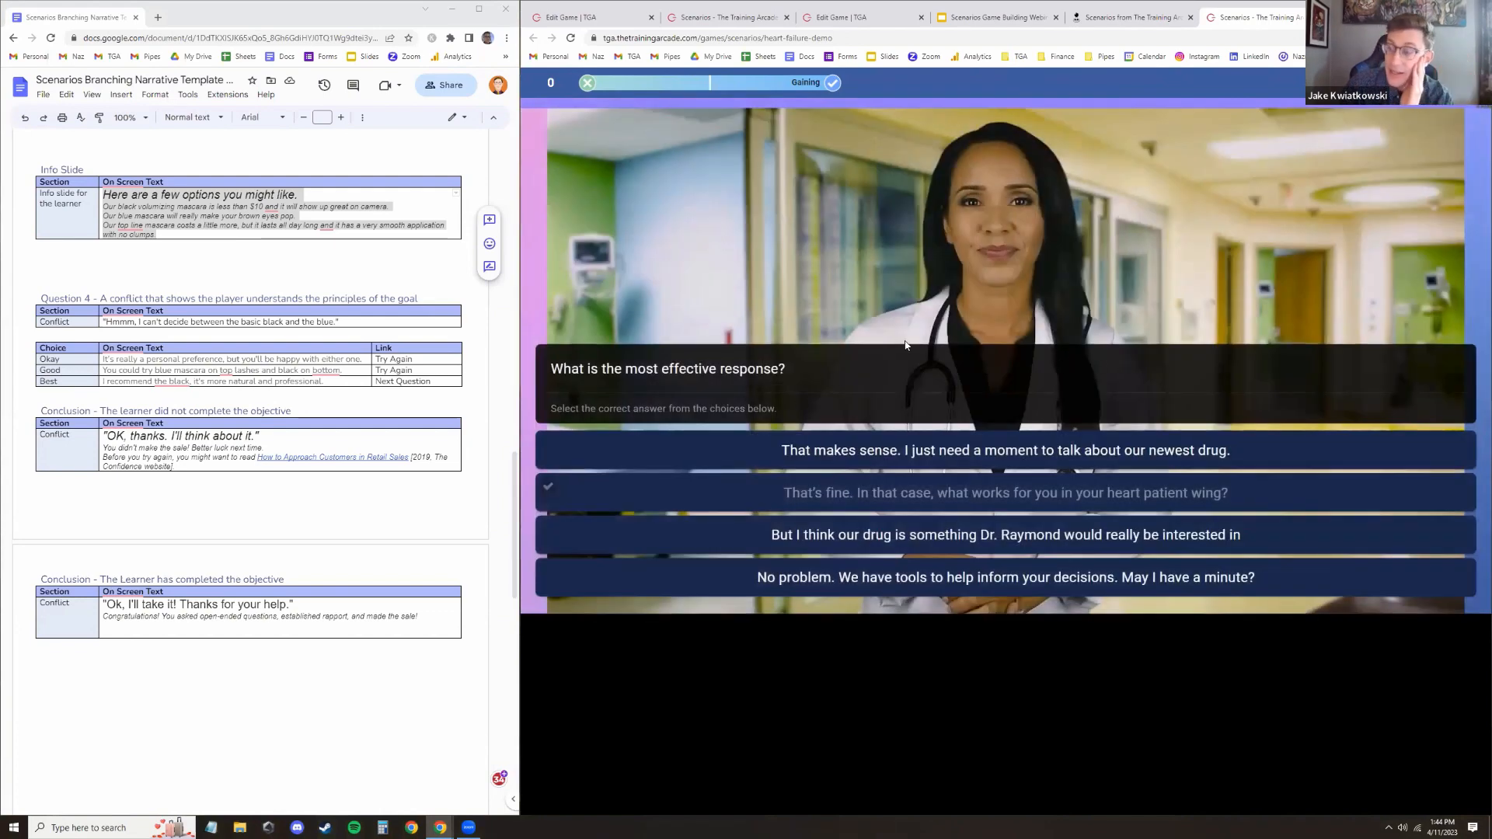